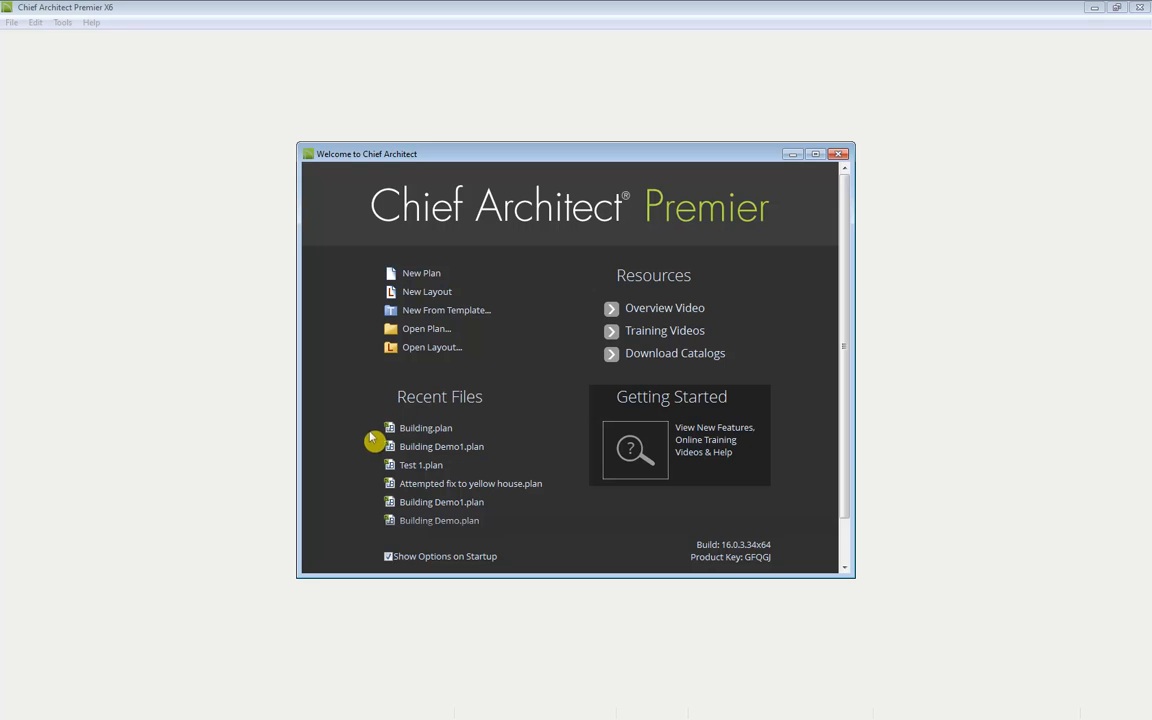
Step: Open the recent plan Building.plan
{"action": "left_click", "coordinate": [465, 433]}
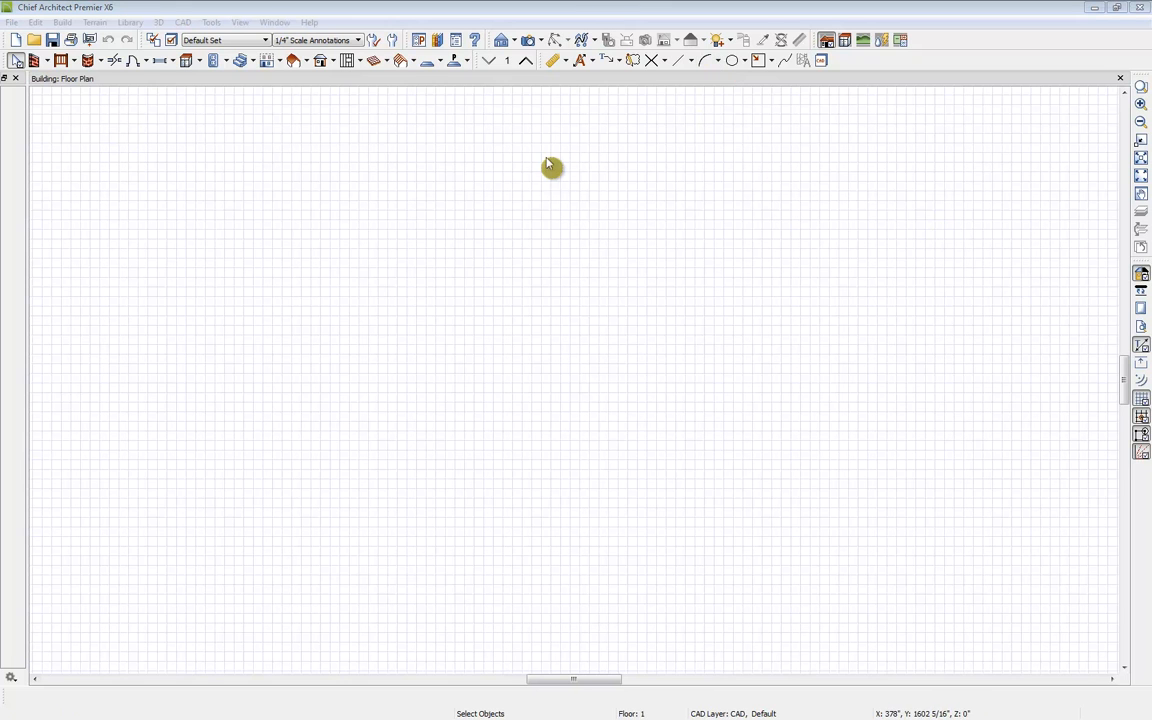
Step: Draw a closed exterior wall outline: a rectangle with a stepped notch along its bottom edge, using Straight Exterior Wall
{"action": "left_click", "coordinate": [47, 63]}
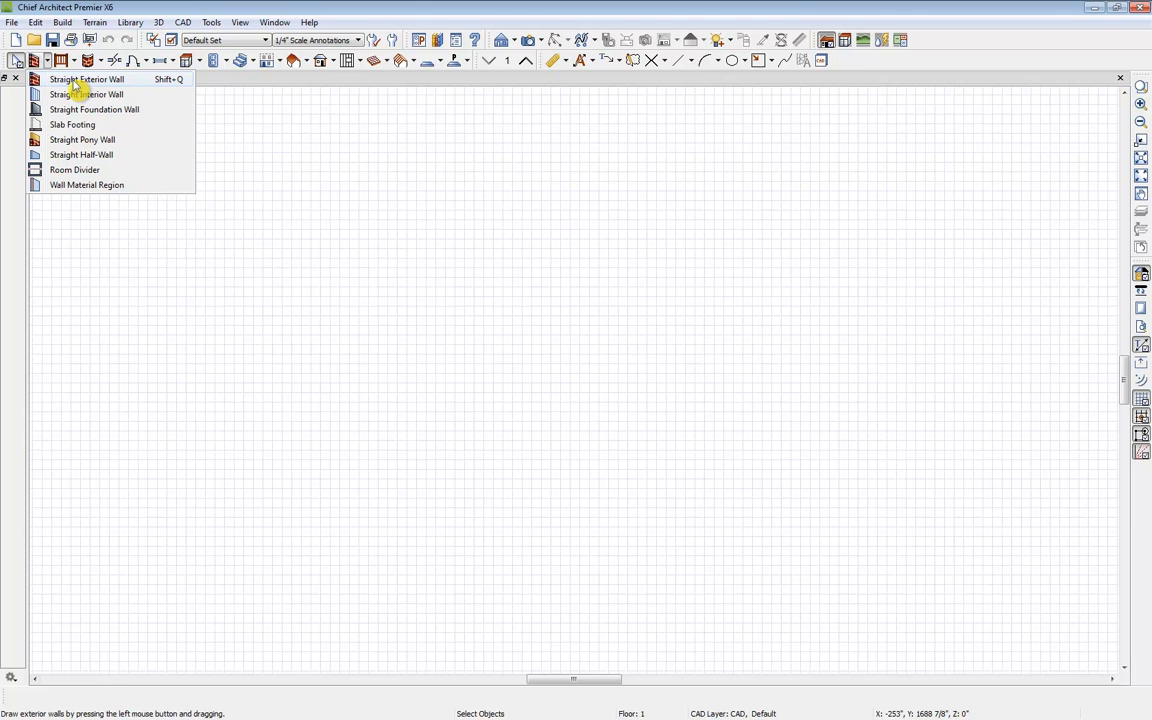
{"action": "left_click", "coordinate": [76, 82]}
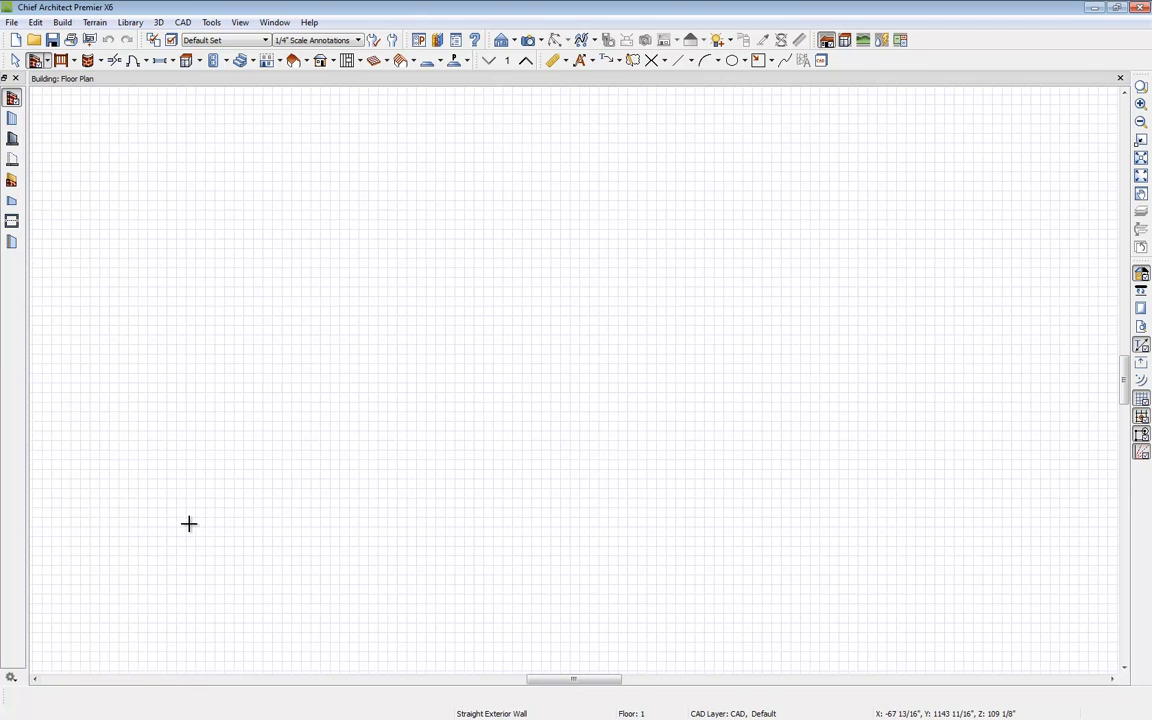
{"action": "left_click_drag", "start_coordinate": [187, 524], "coordinate": [191, 243]}
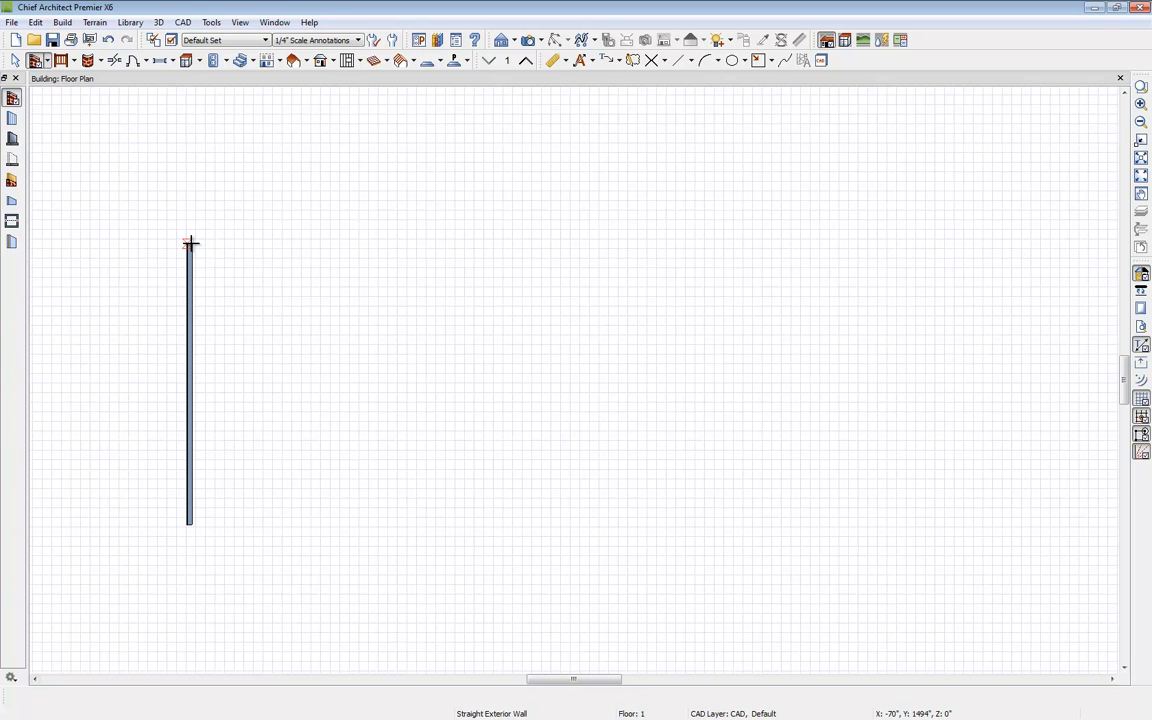
{"action": "mouse_move", "coordinate": [190, 243]}
{"action": "left_mouse_down"}
{"action": "mouse_move", "coordinate": [730, 245]}
{"action": "mouse_move", "coordinate": [748, 593]}
{"action": "mouse_move", "coordinate": [522, 589]}
{"action": "mouse_move", "coordinate": [512, 547]}
{"action": "mouse_move", "coordinate": [409, 543]}
{"action": "mouse_move", "coordinate": [409, 524]}
{"action": "mouse_move", "coordinate": [317, 514]}
{"action": "mouse_move", "coordinate": [195, 519]}
{"action": "mouse_move", "coordinate": [205, 517]}
{"action": "left_mouse_up"}
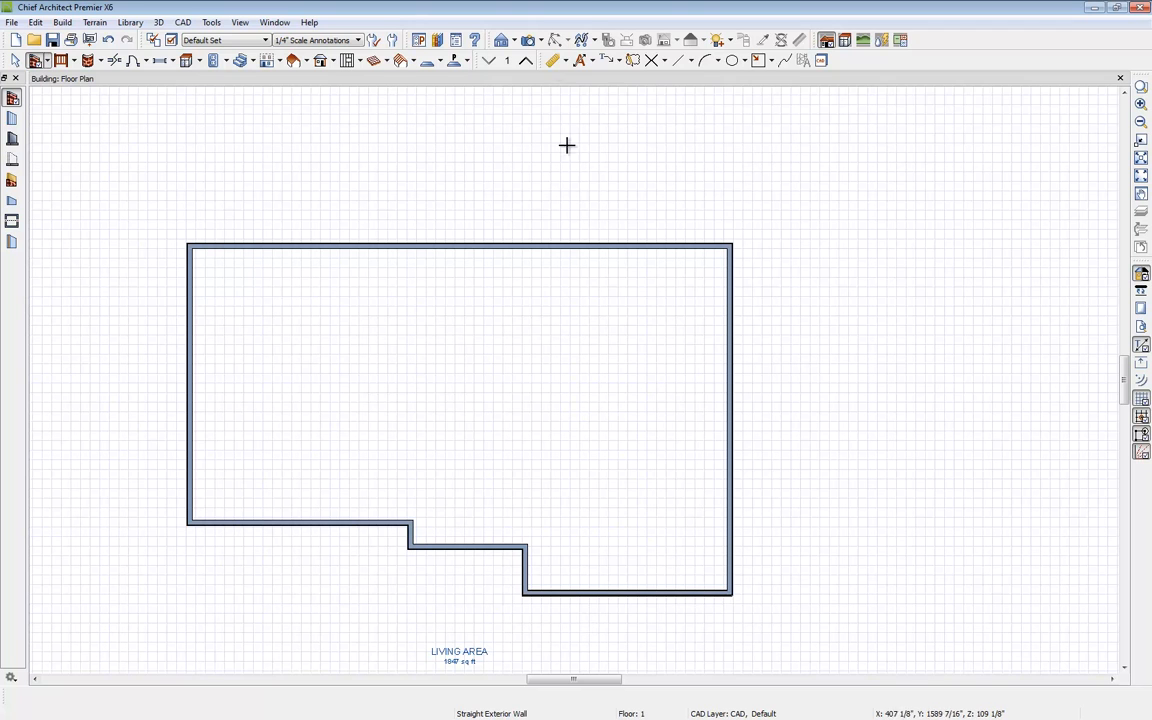
Step: Preview the walls in a Perspective Floor Overview, then close that camera view
{"action": "left_click", "coordinate": [541, 41]}
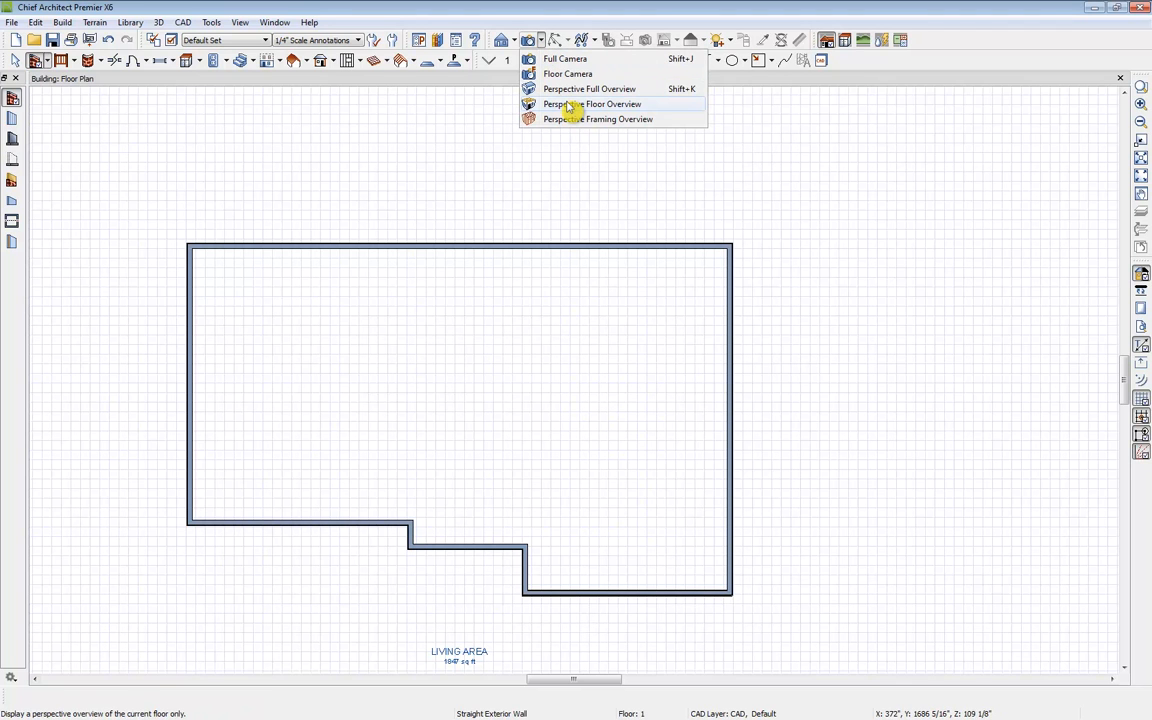
{"action": "left_click", "coordinate": [570, 106]}
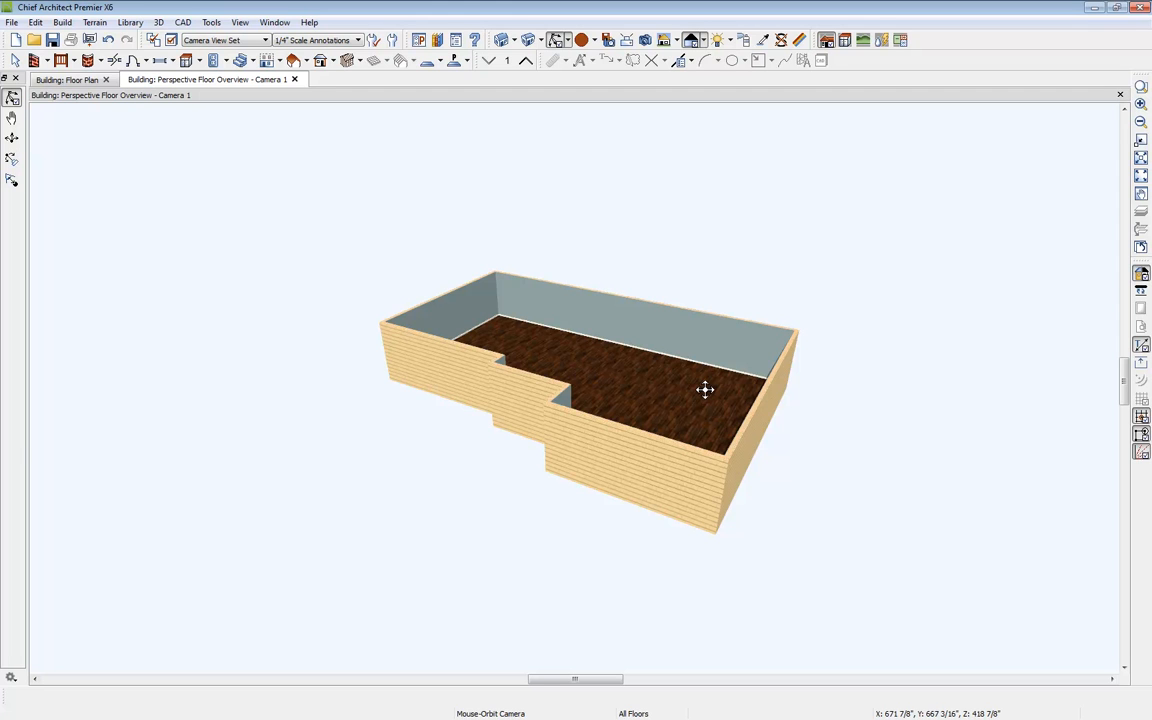
{"action": "left_click", "coordinate": [294, 80]}
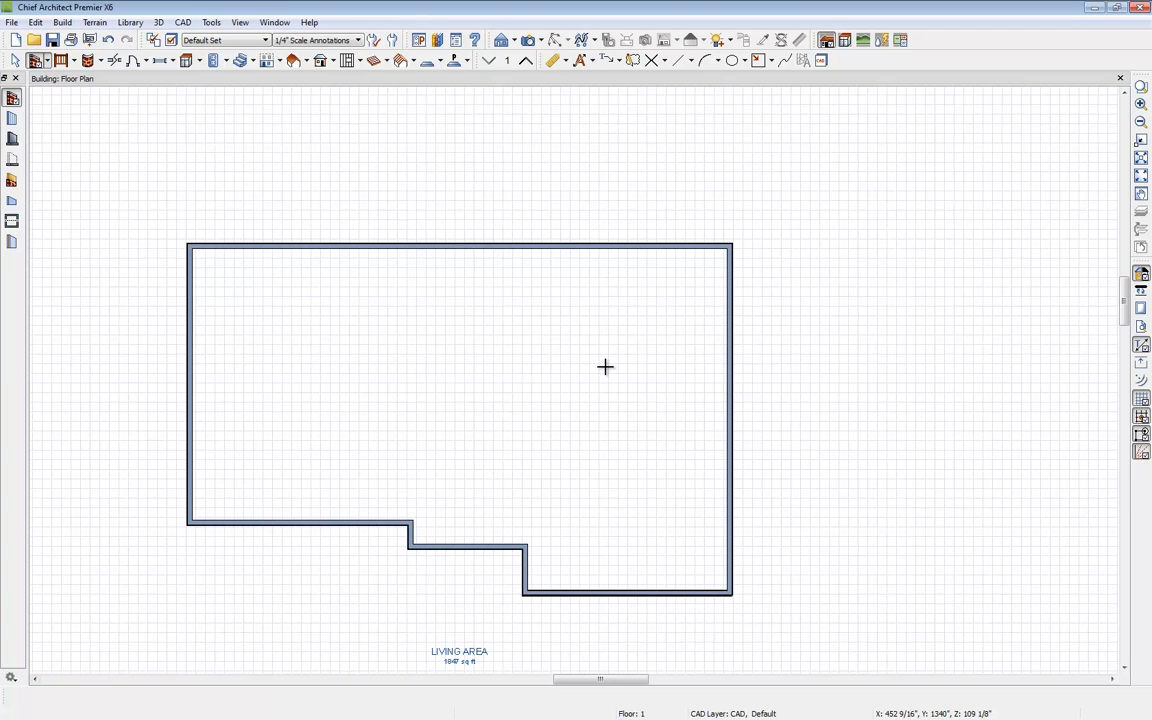
Step: Select the left exterior wall and set its distance to the right wall to 50' 8"
{"action": "key", "text": "space"}
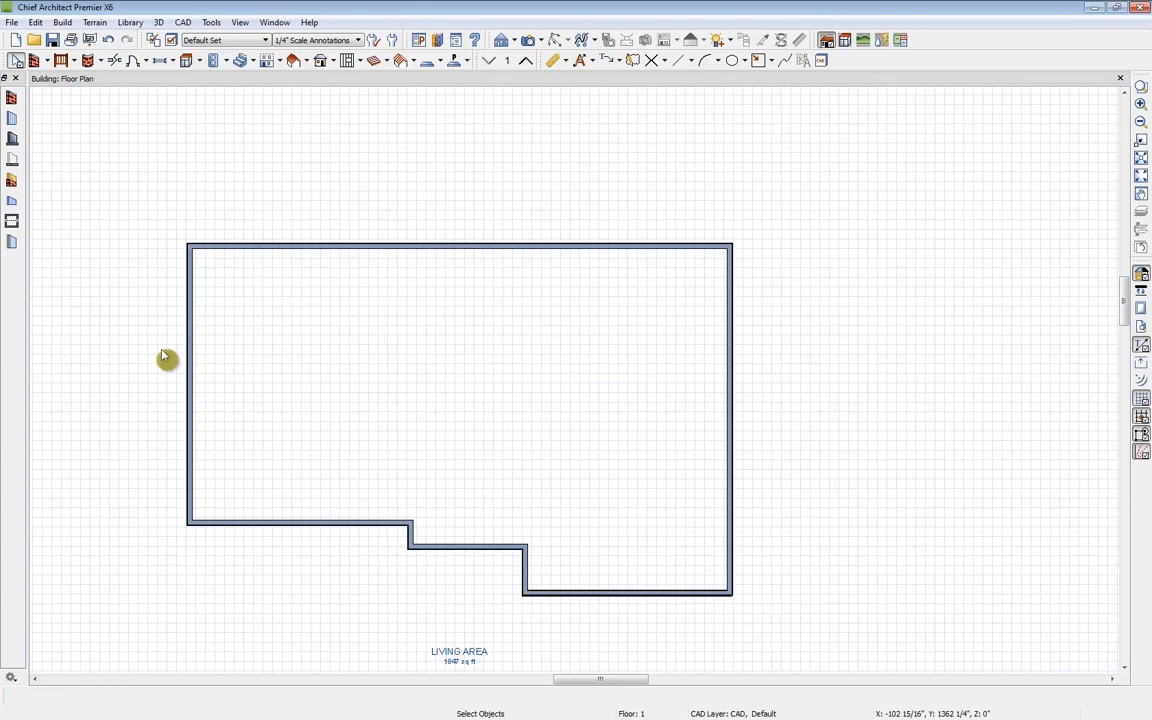
{"action": "left_click", "coordinate": [186, 350]}
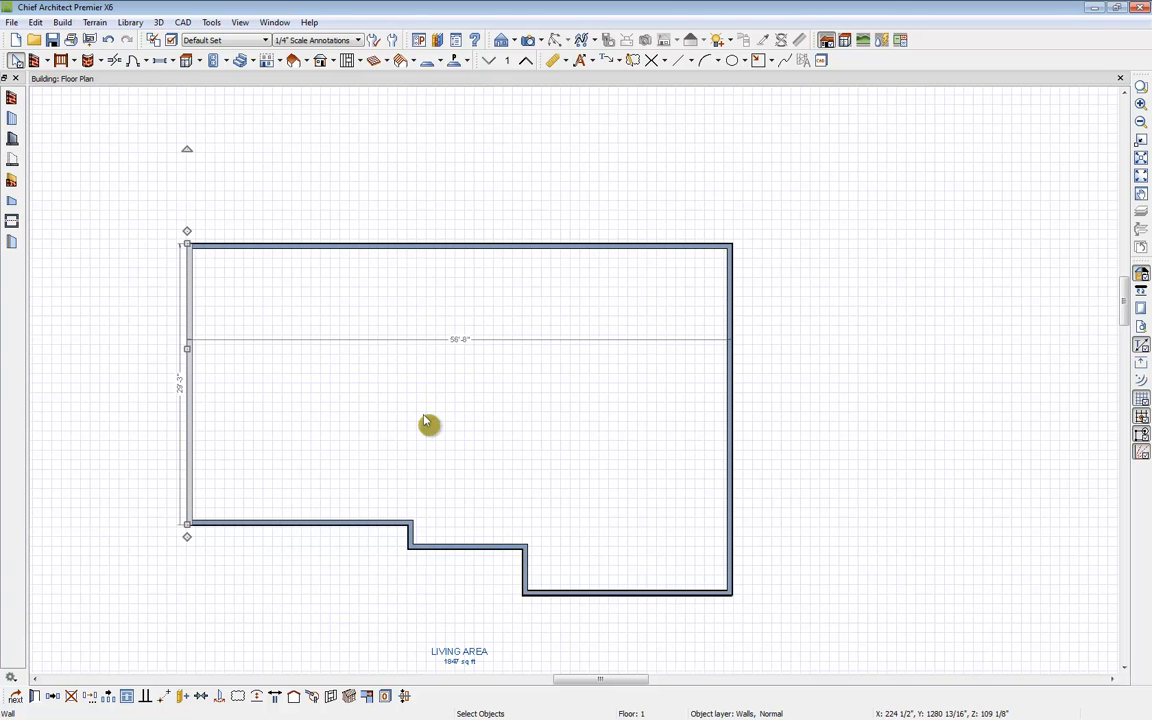
{"action": "left_click", "coordinate": [457, 346]}
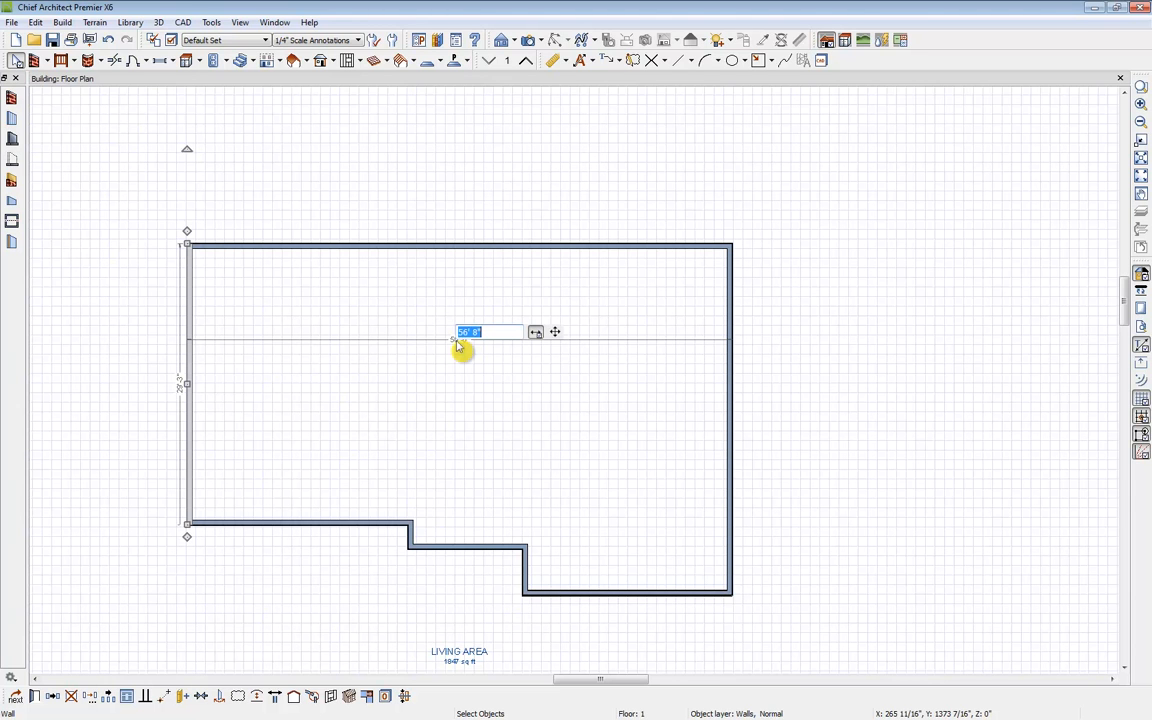
{"action": "type", "text": "50' 8"}
{"action": "key", "text": "Return"}
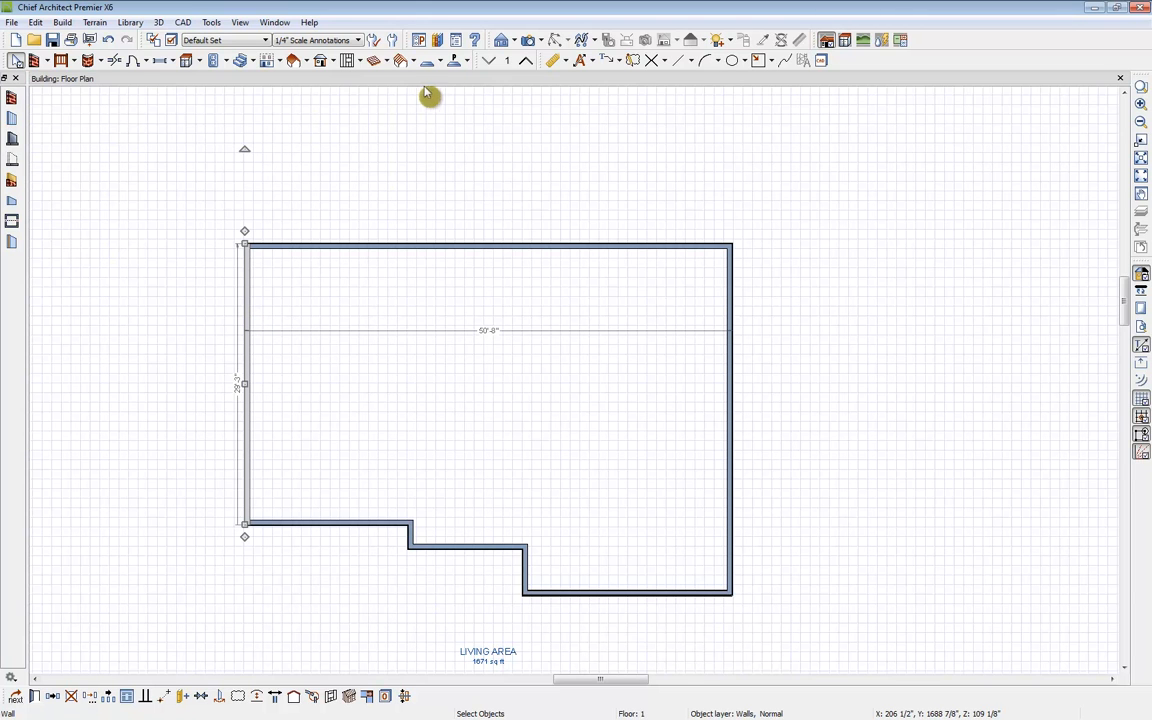
Step: Generate automatic exterior dimensions for the floor plan
{"action": "left_click", "coordinate": [591, 103]}
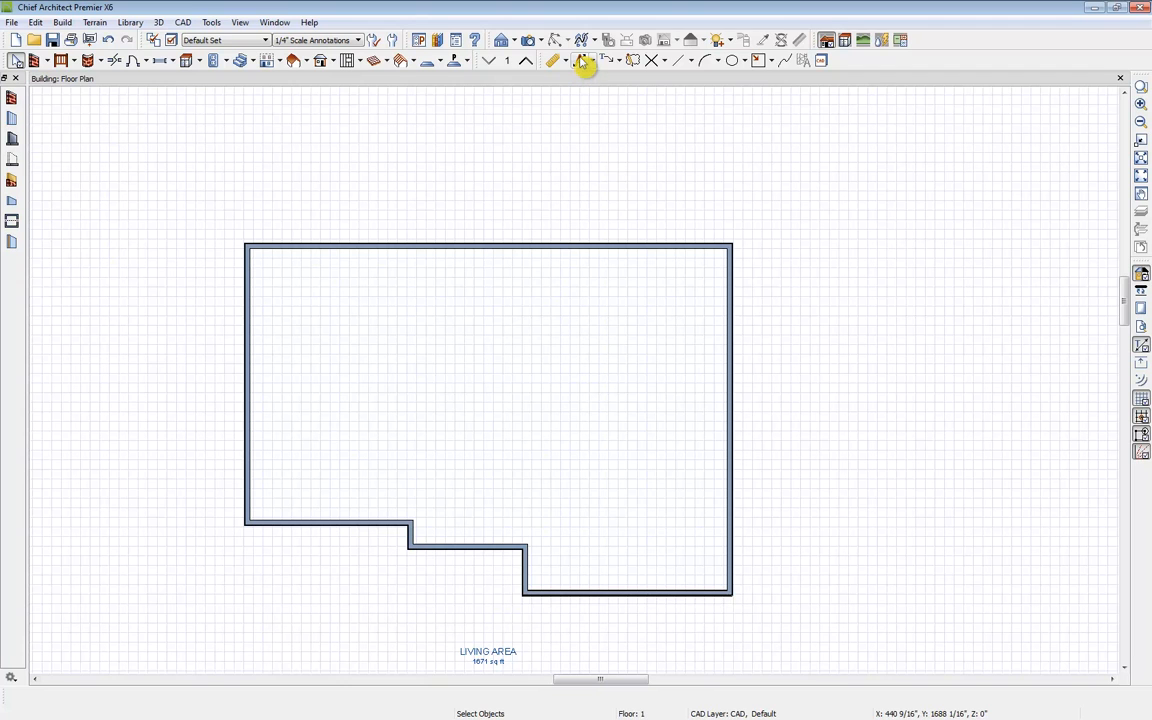
{"action": "left_click", "coordinate": [591, 61]}
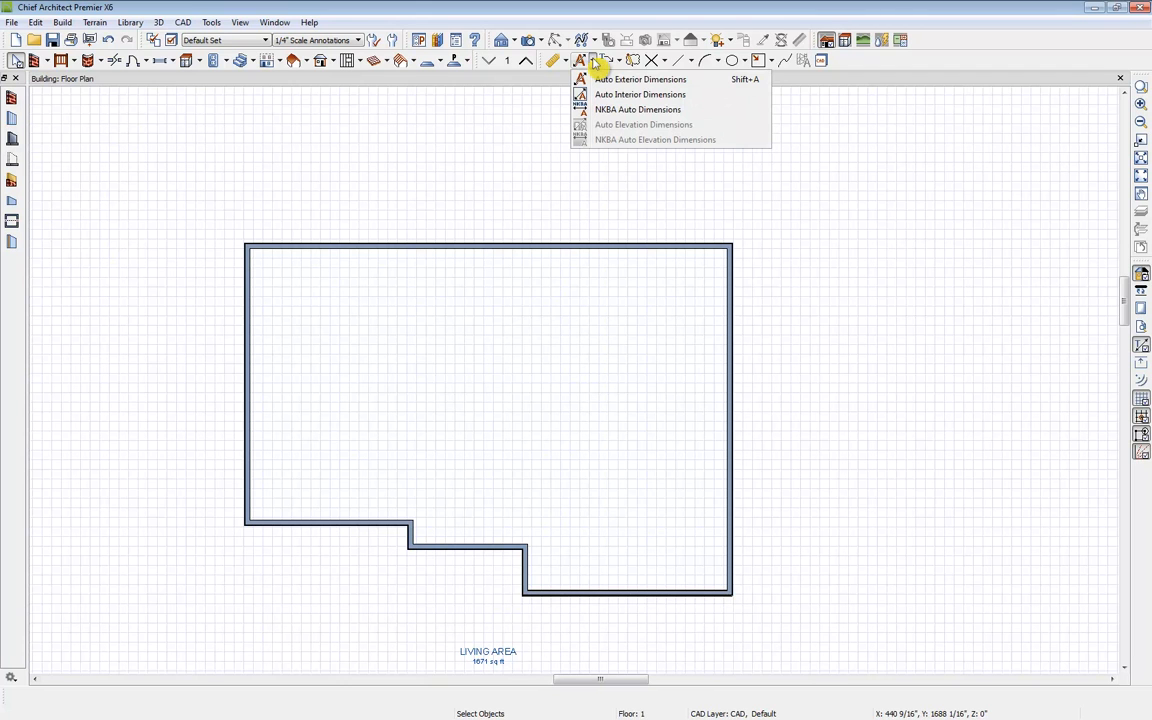
{"action": "left_click", "coordinate": [641, 81]}
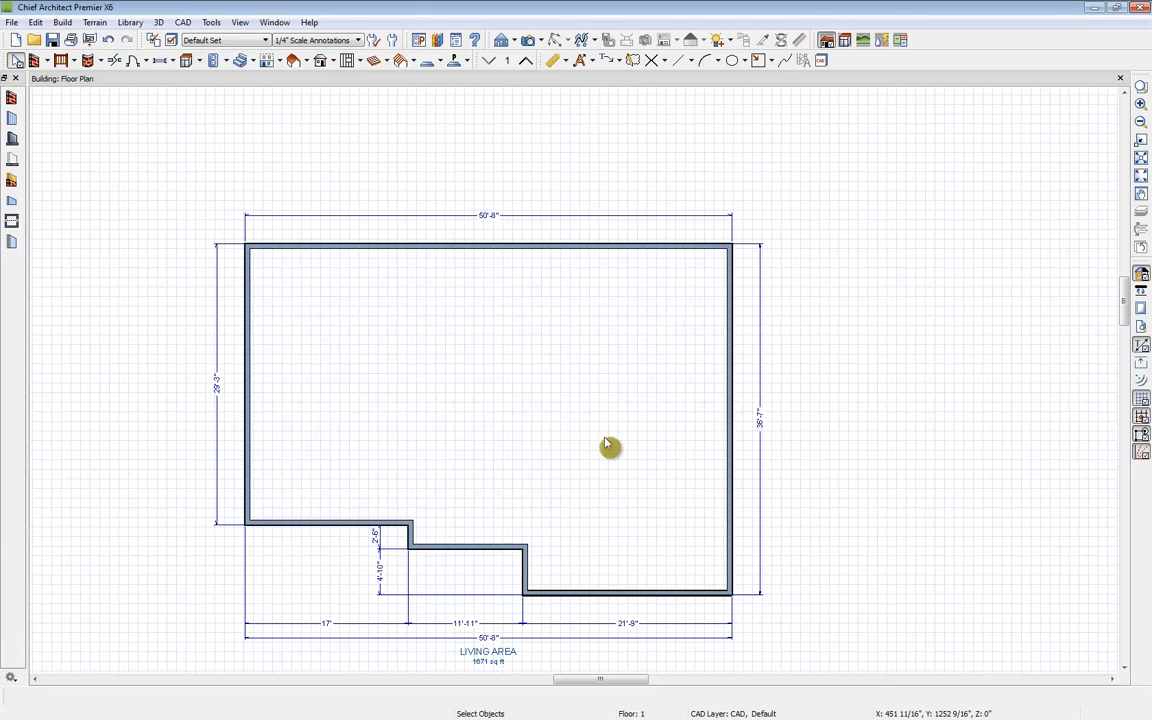
Step: Select the bottom-right wall and set the right side's overall length to 32' 8"
{"action": "left_click", "coordinate": [625, 596]}
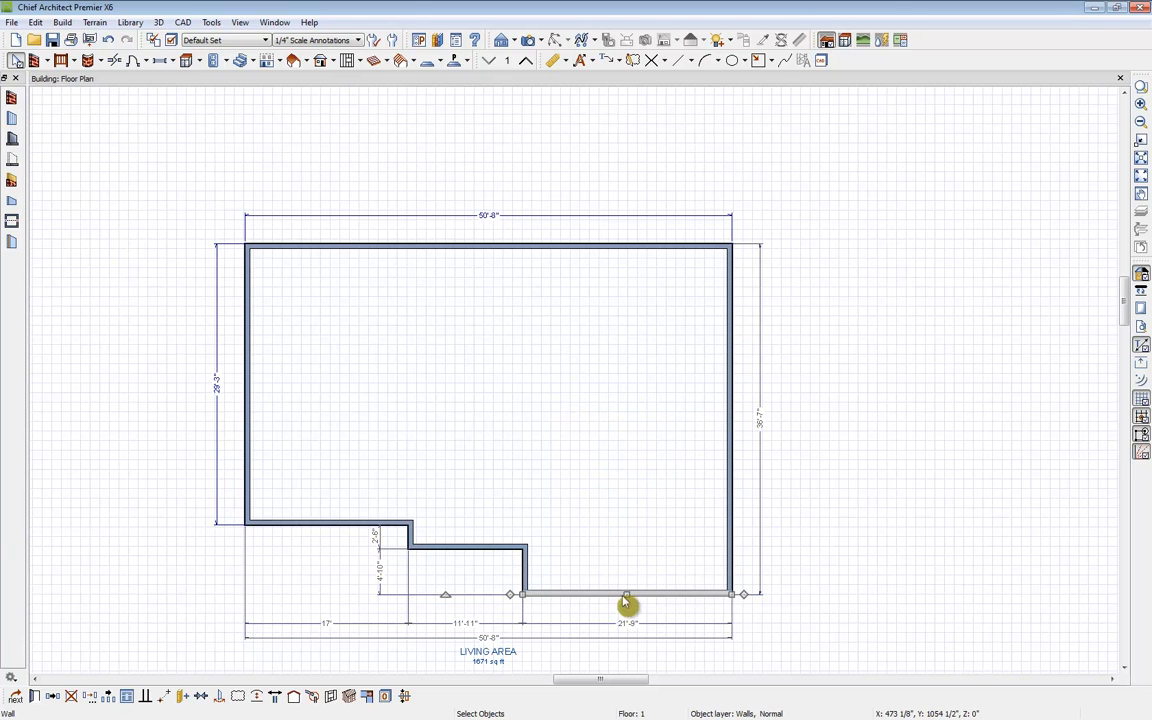
{"action": "left_click", "coordinate": [760, 422]}
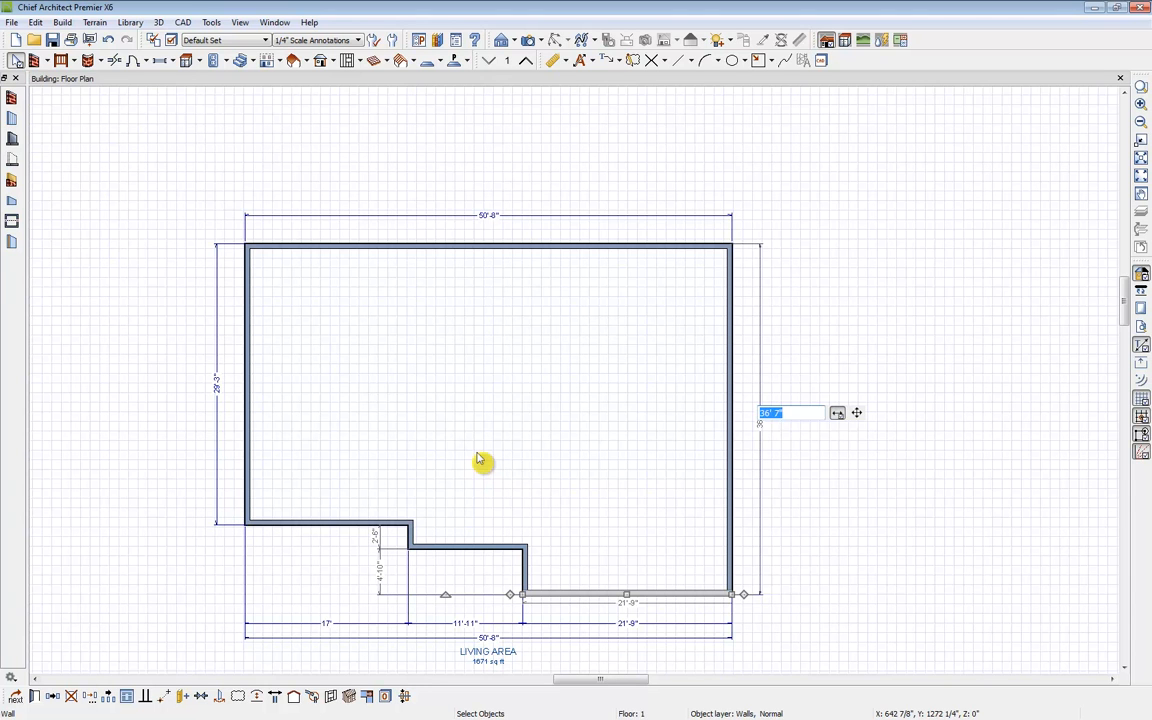
{"action": "type", "text": "32' 6"}
{"action": "key", "text": "Return"}
{"action": "left_click", "coordinate": [479, 461]}
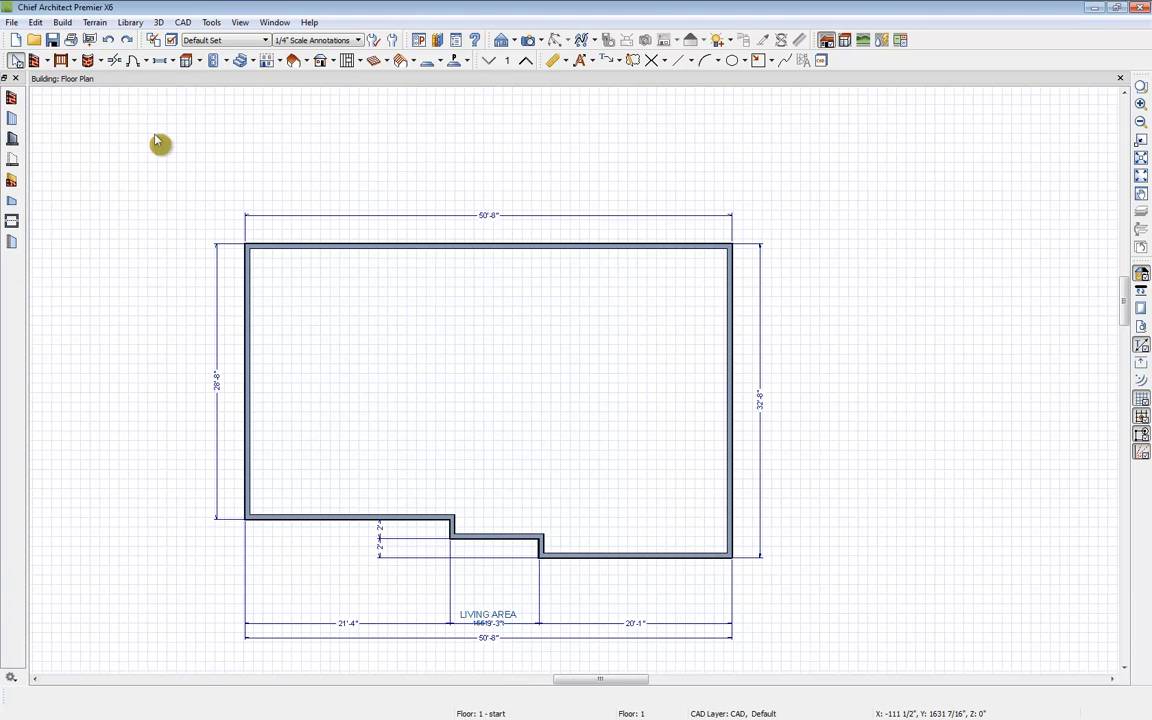
Step: Delete all automatic dimensions on all rooms of this floor
{"action": "left_click", "coordinate": [35, 22]}
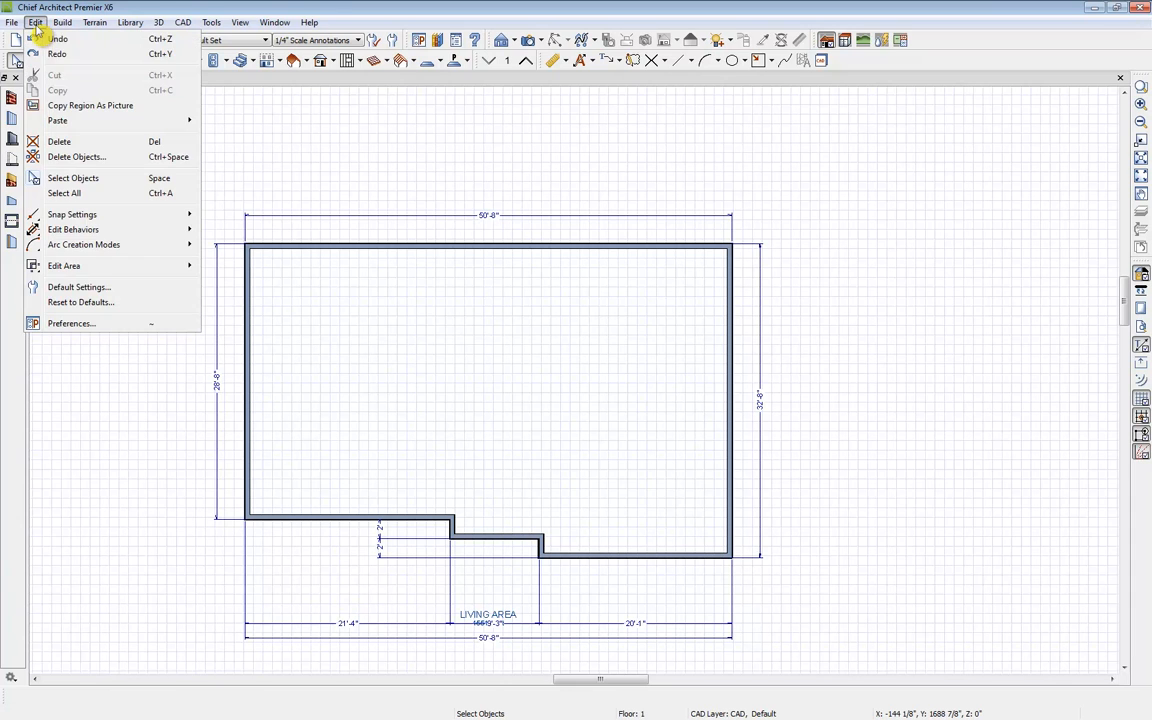
{"action": "left_click", "coordinate": [80, 157]}
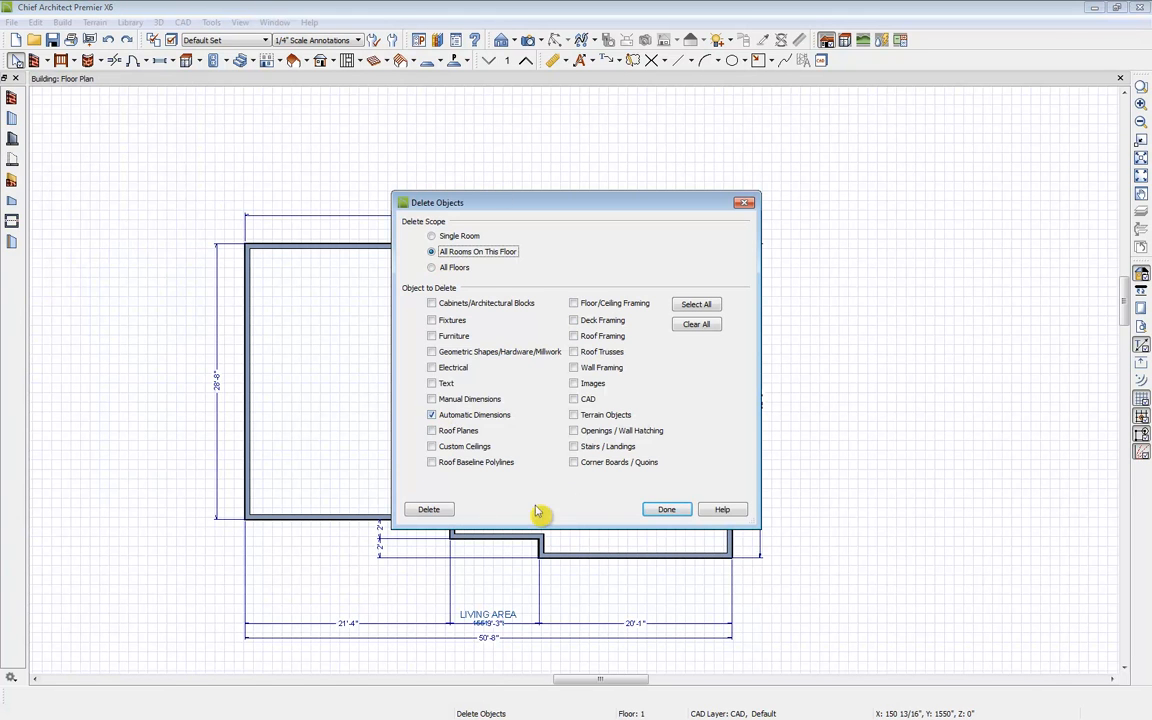
{"action": "left_click", "coordinate": [437, 512]}
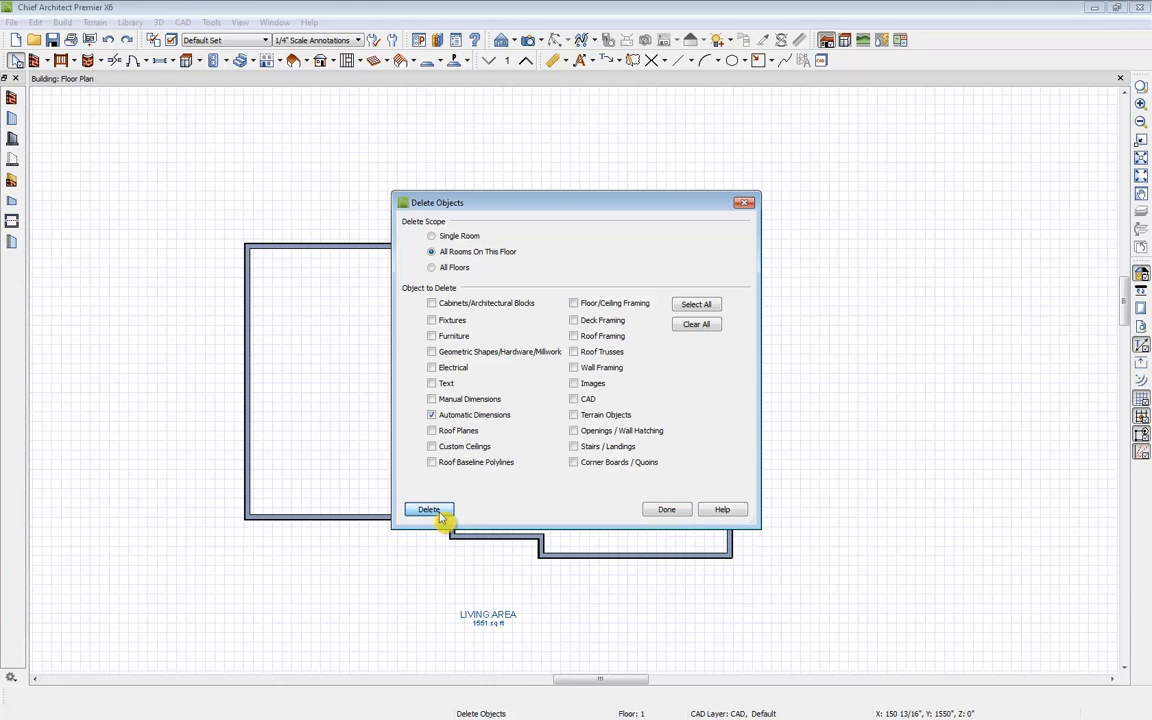
{"action": "left_click", "coordinate": [666, 509]}
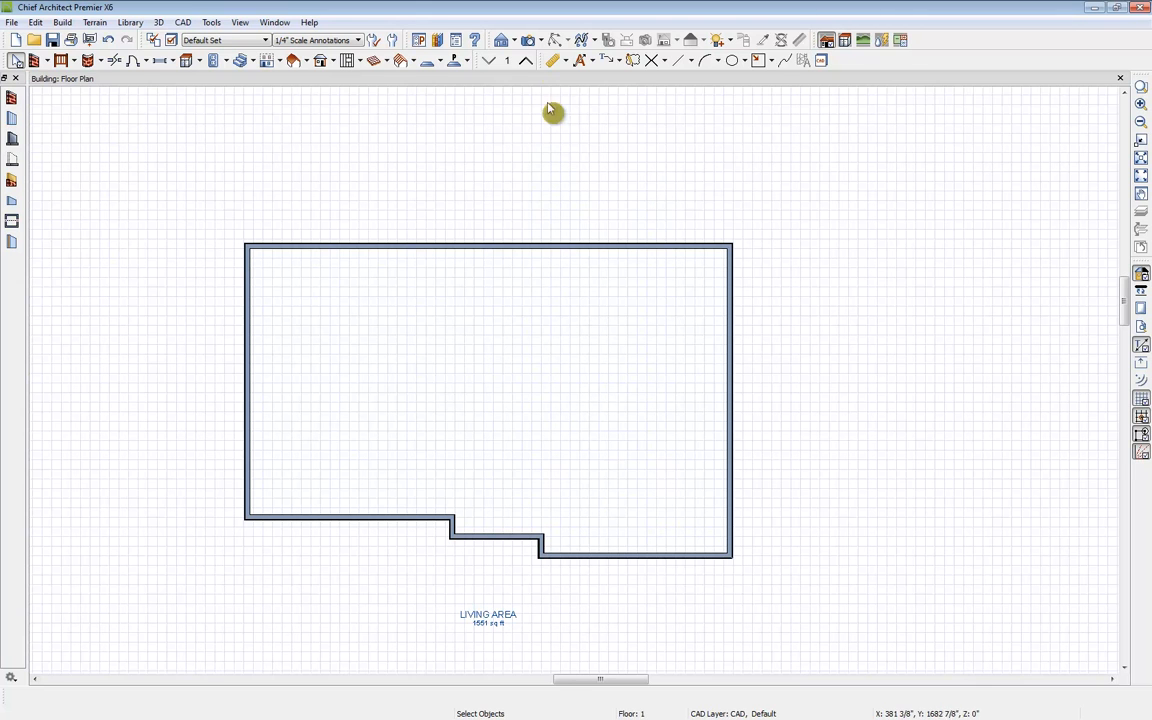
Step: In a perspective overview, extend the short wall at the notch straight back to the rear exterior wall
{"action": "left_click", "coordinate": [544, 42]}
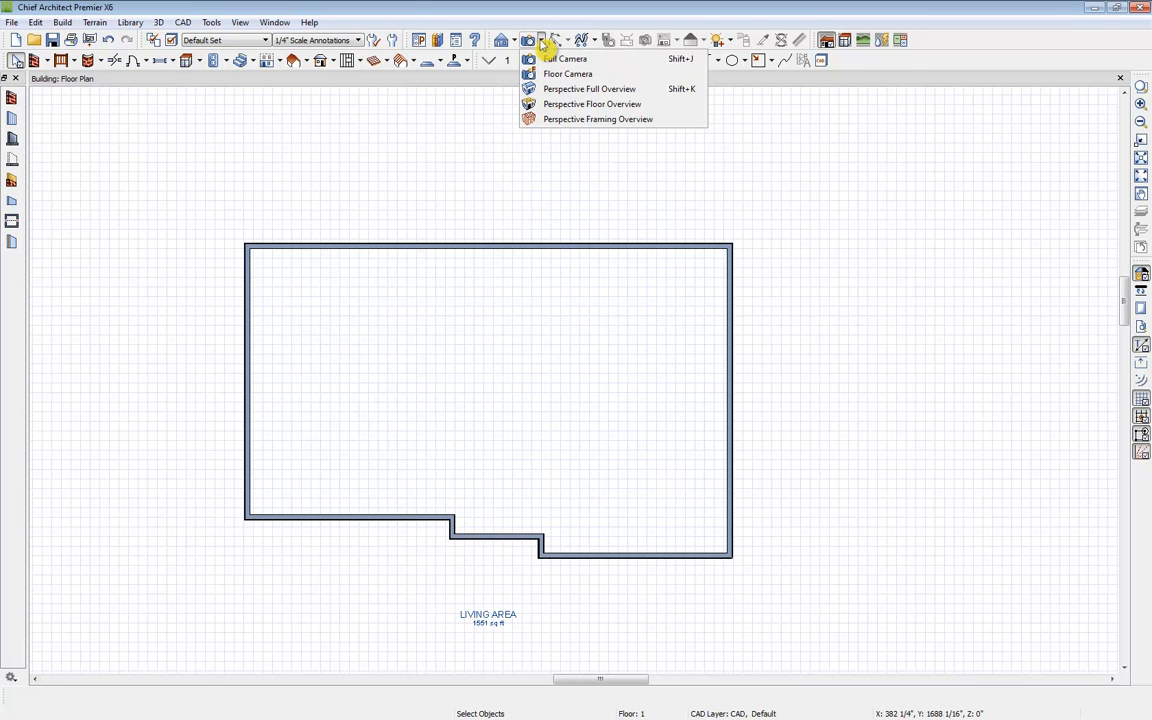
{"action": "left_click", "coordinate": [594, 118]}
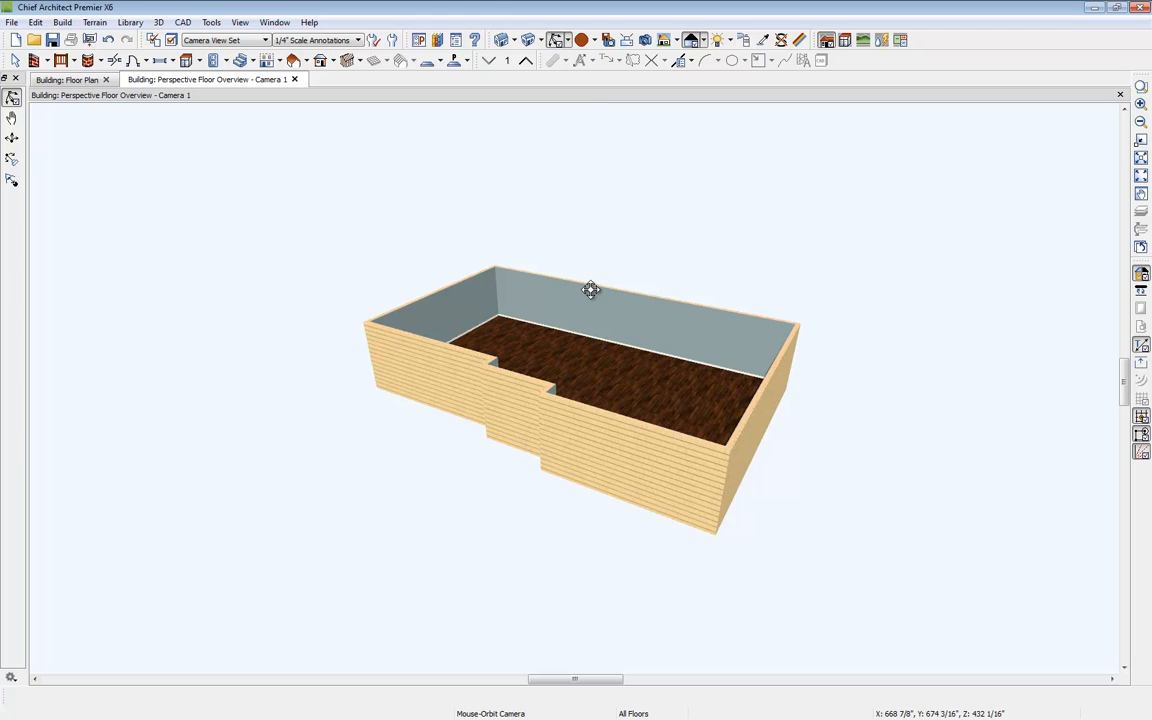
{"action": "scroll", "coordinate": [566, 322], "scroll_direction": "up", "scroll_amount": 5}
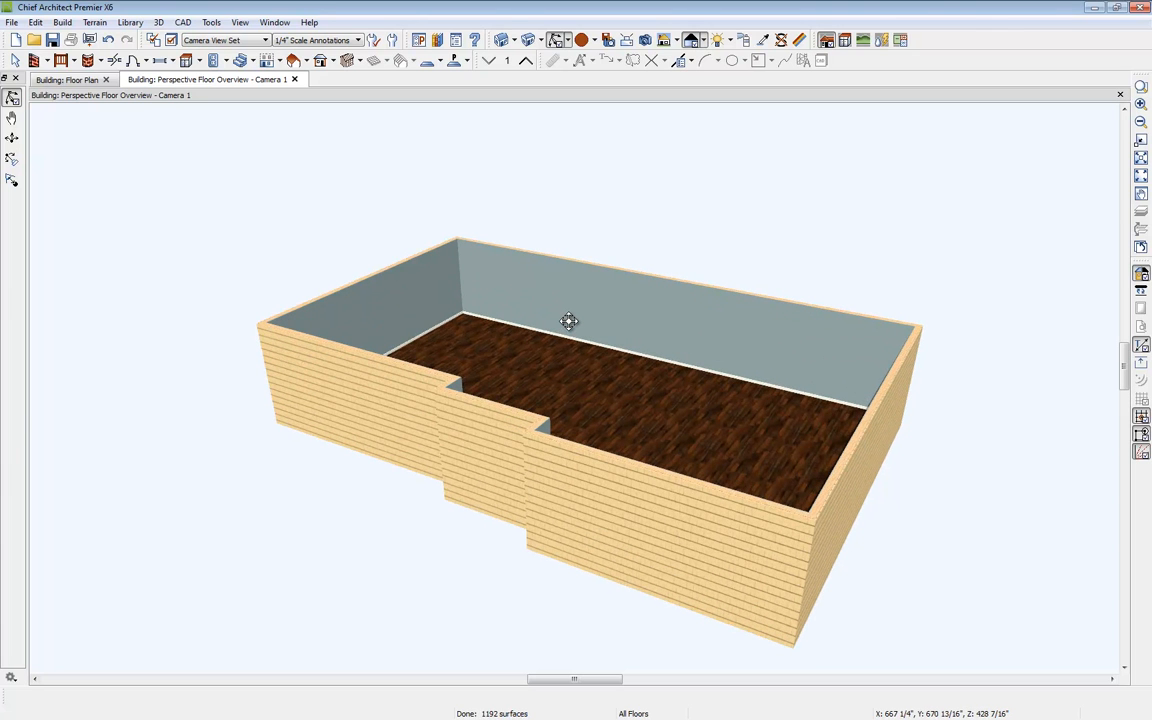
{"action": "scroll", "coordinate": [485, 370], "scroll_direction": "up", "scroll_amount": 2}
{"action": "scroll", "coordinate": [487, 371], "scroll_direction": "down", "scroll_amount": 2}
{"action": "left_click", "coordinate": [454, 392]}
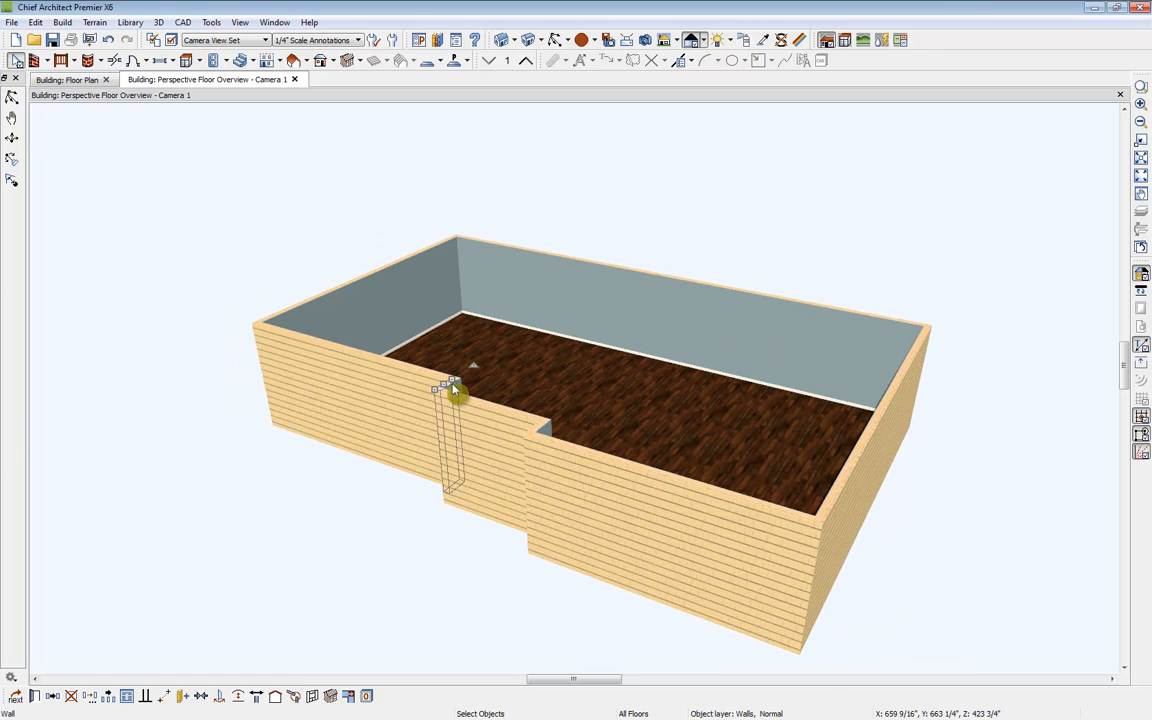
{"action": "left_click_drag", "start_coordinate": [452, 386], "coordinate": [645, 268]}
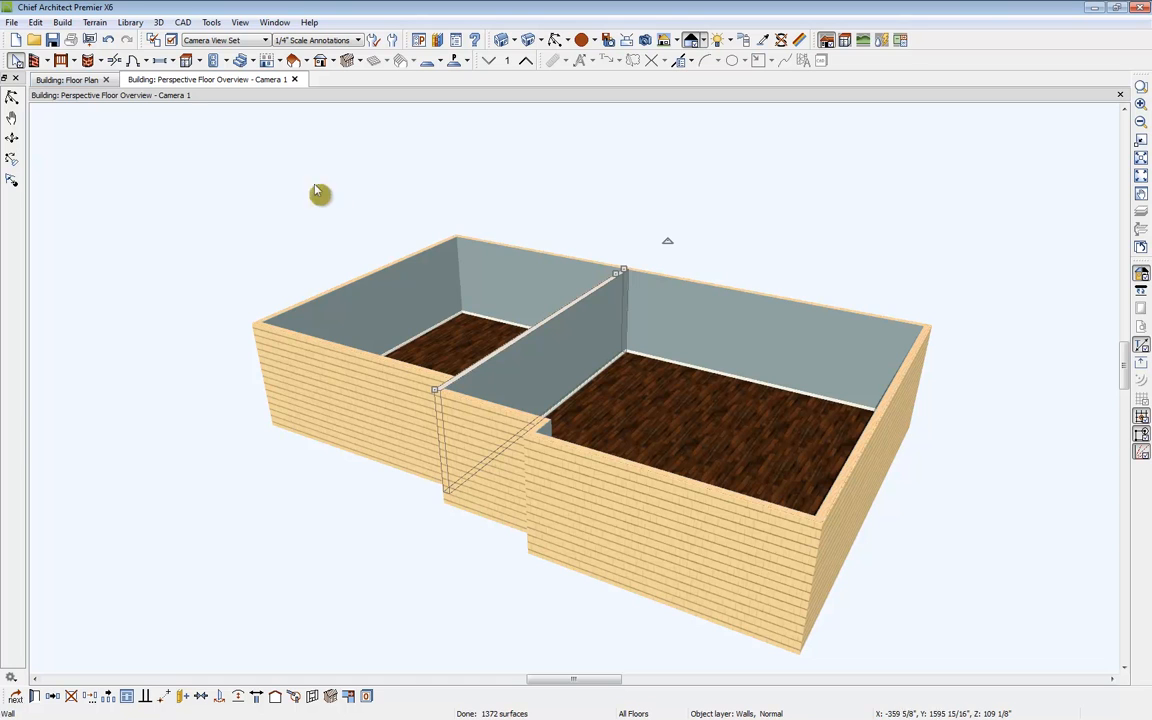
Step: Draw straight interior walls dividing the floor into several rooms
{"action": "left_click", "coordinate": [46, 60]}
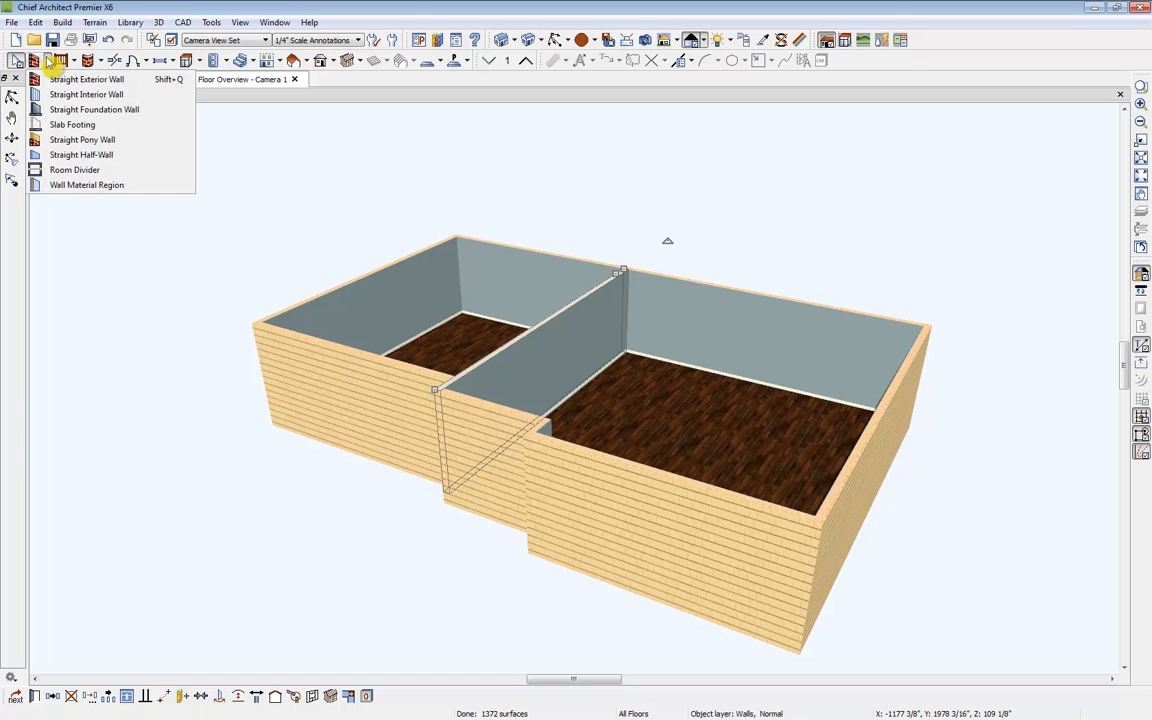
{"action": "left_click", "coordinate": [92, 96]}
{"action": "left_click_drag", "start_coordinate": [558, 308], "coordinate": [888, 397]}
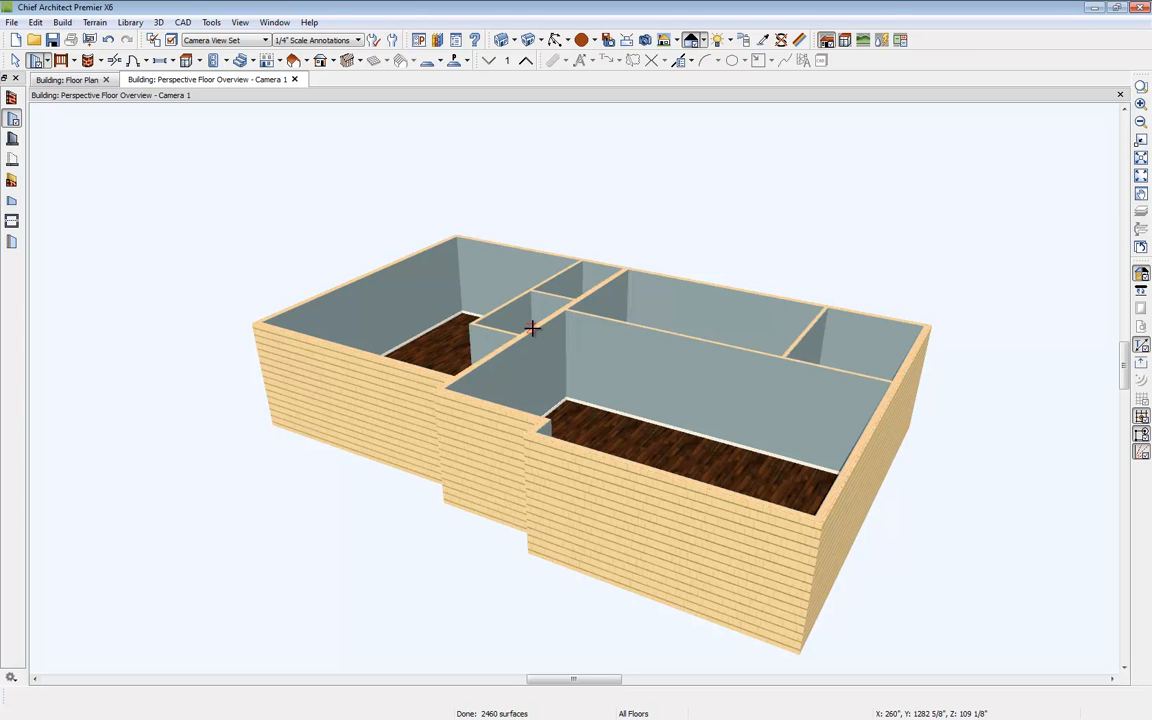
Step: Place hinged doors in the front notch exterior wall and in the long interior wall
{"action": "left_click", "coordinate": [146, 61]}
{"action": "left_click", "coordinate": [180, 82]}
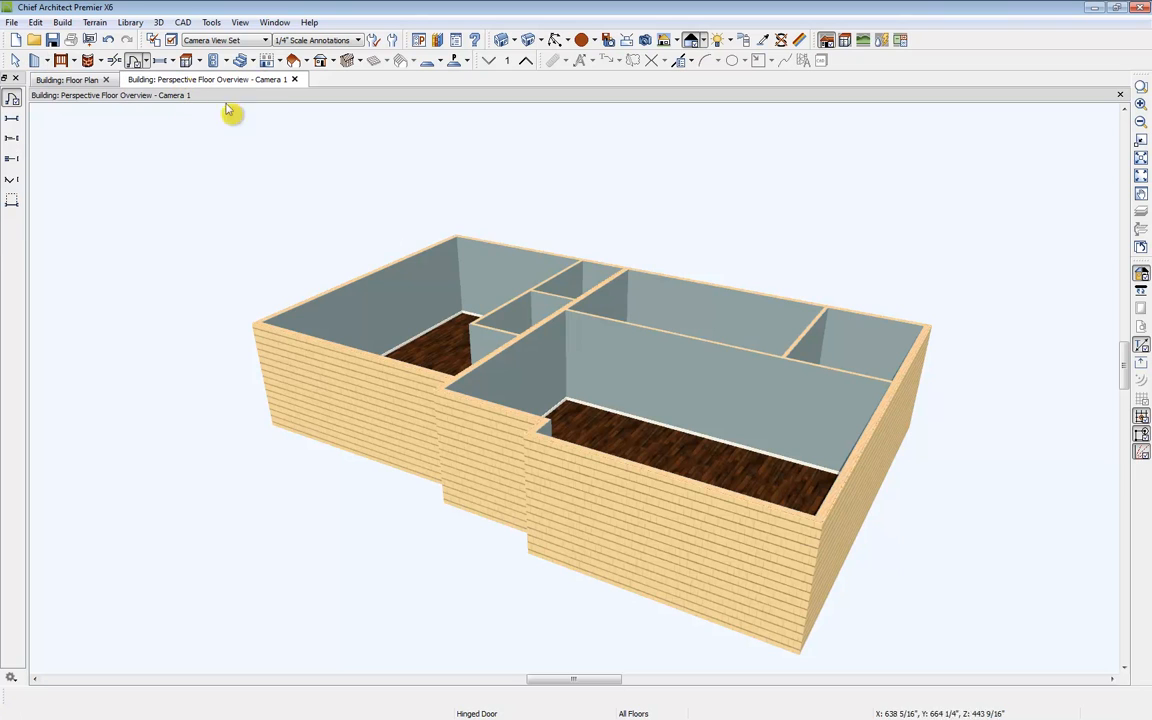
{"action": "left_click", "coordinate": [486, 483]}
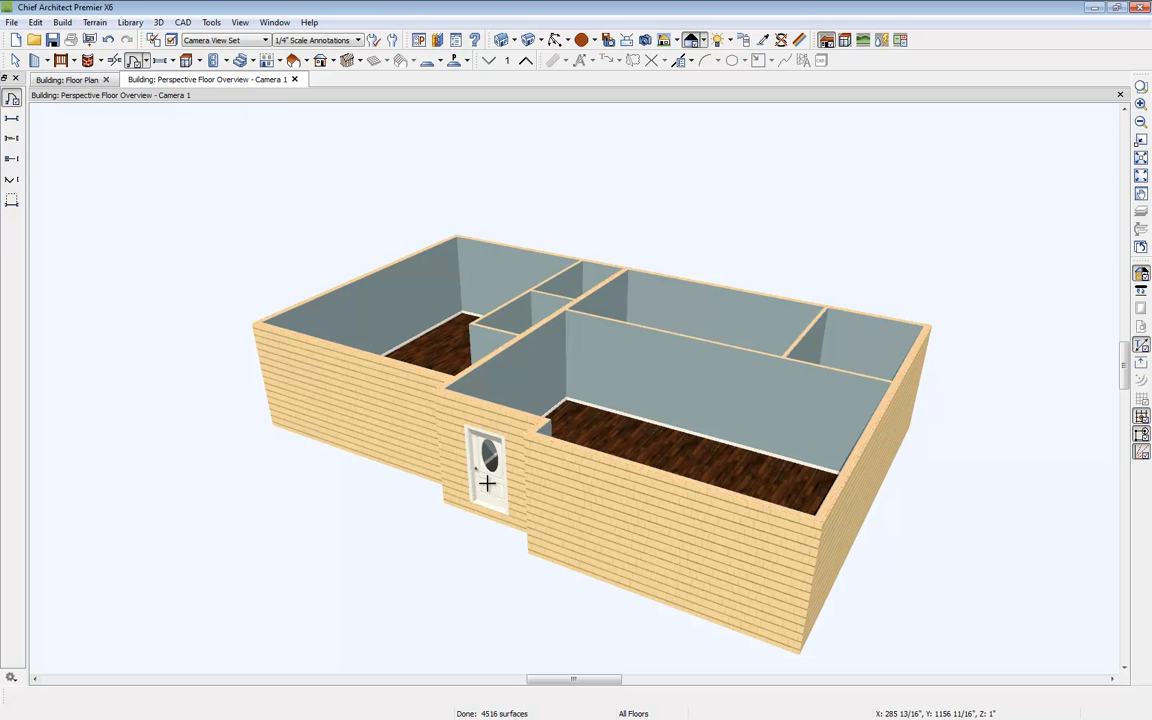
{"action": "left_click", "coordinate": [681, 396]}
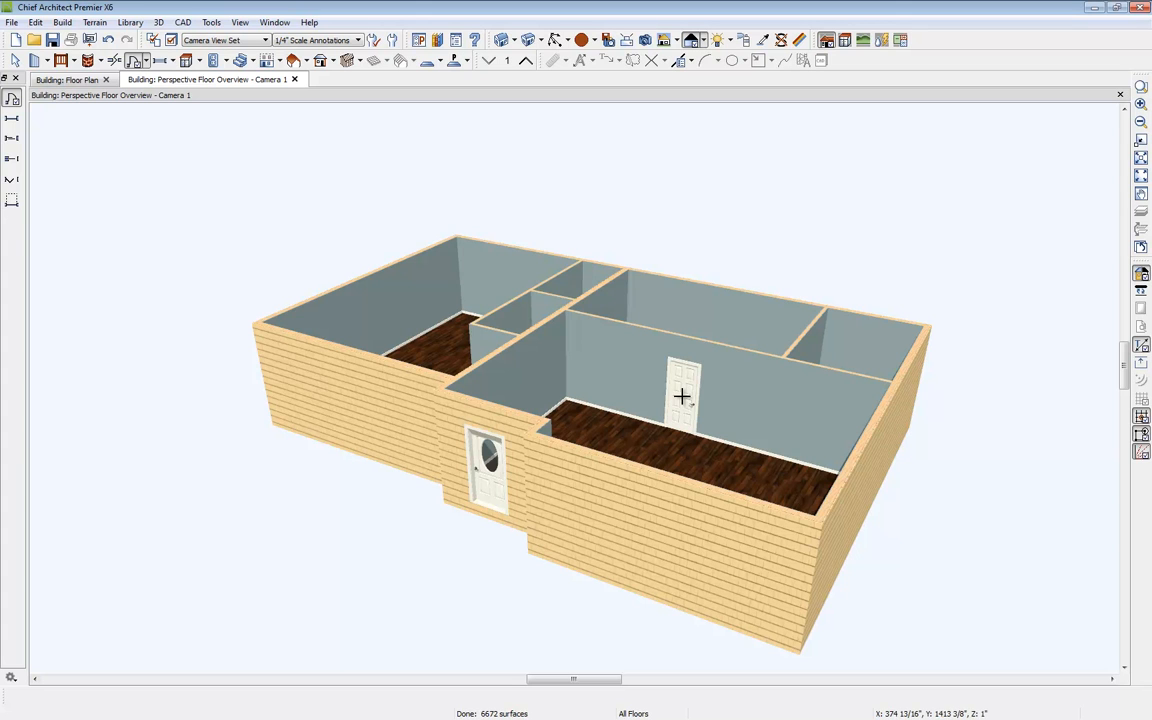
{"action": "key", "text": "space"}
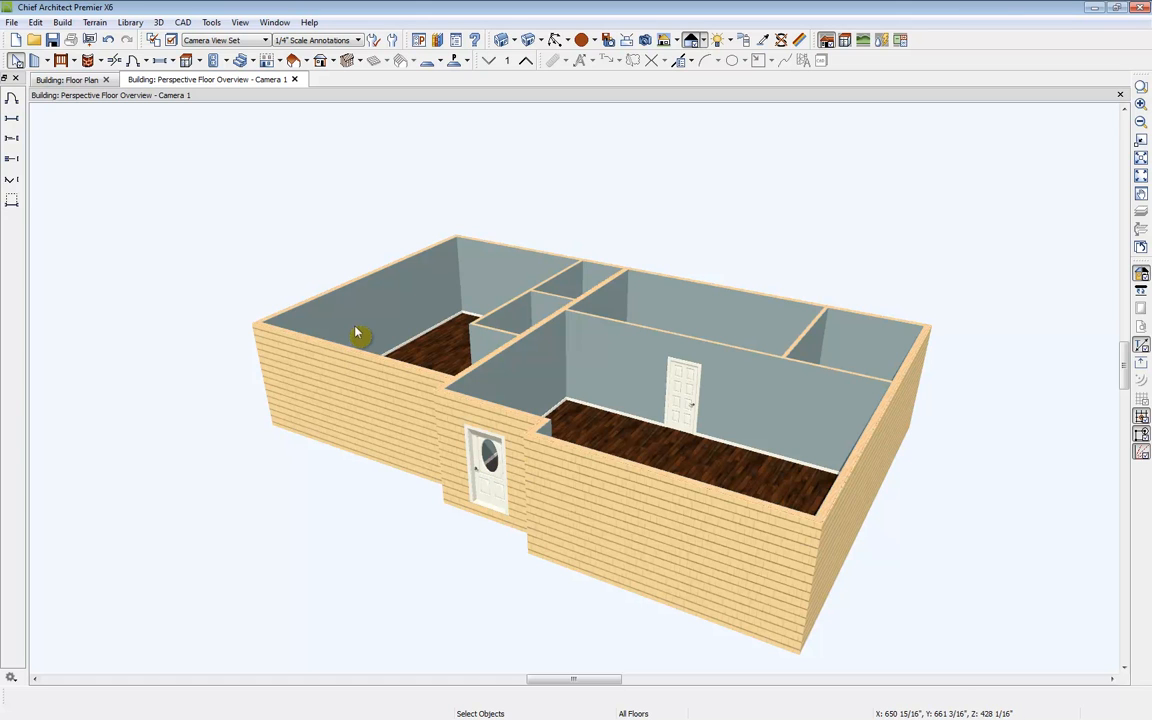
Step: Place a doorway in the interior wall behind the front entrance
{"action": "left_click", "coordinate": [146, 61]}
{"action": "left_click", "coordinate": [178, 97]}
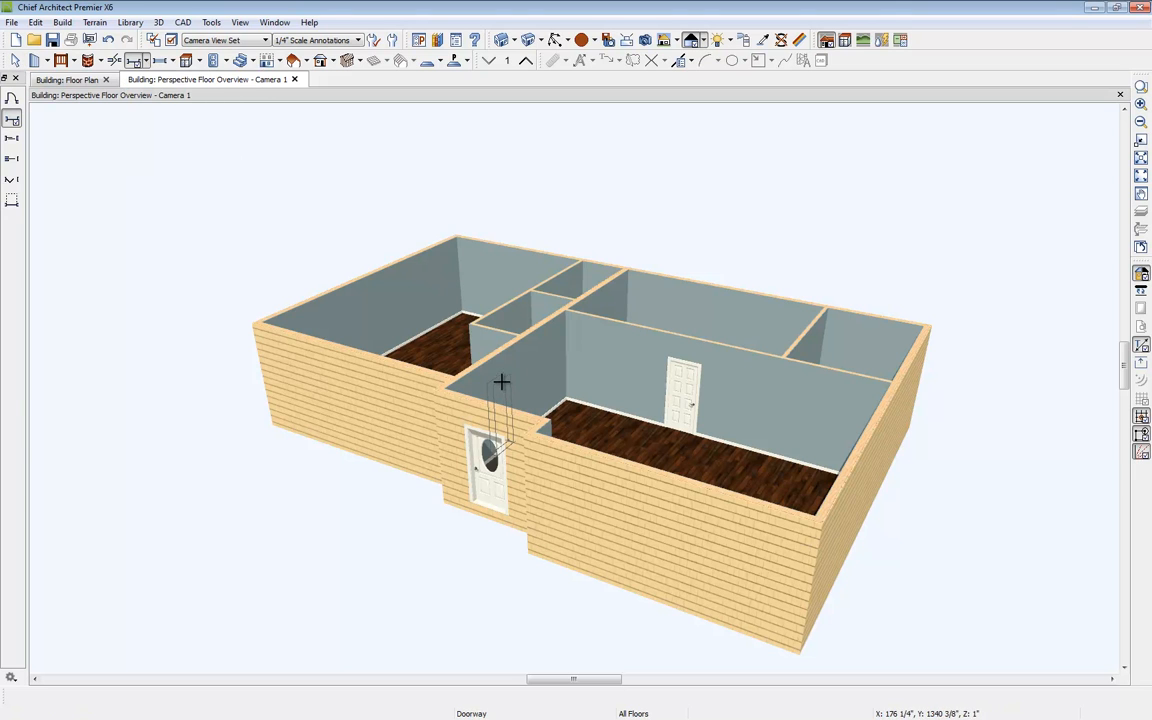
{"action": "left_click", "coordinate": [501, 381]}
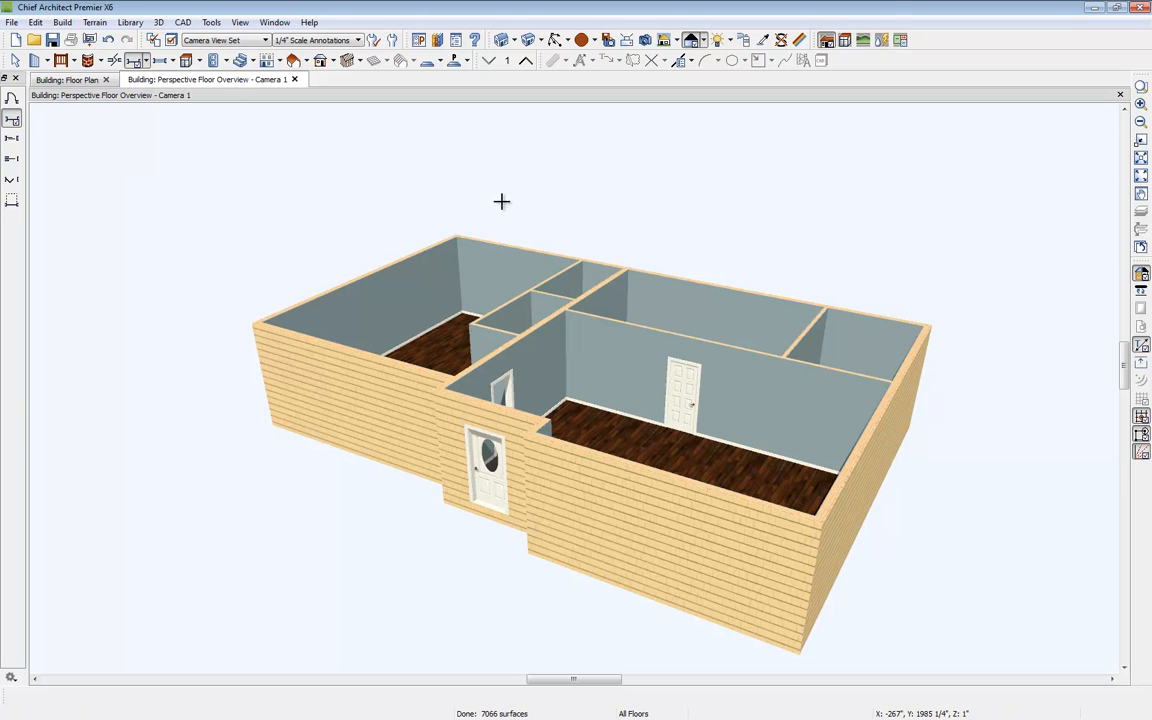
Step: Place pocket doors in the two short interior walls by the small closet rooms on the left side
{"action": "left_click", "coordinate": [146, 61]}
{"action": "left_click", "coordinate": [191, 121]}
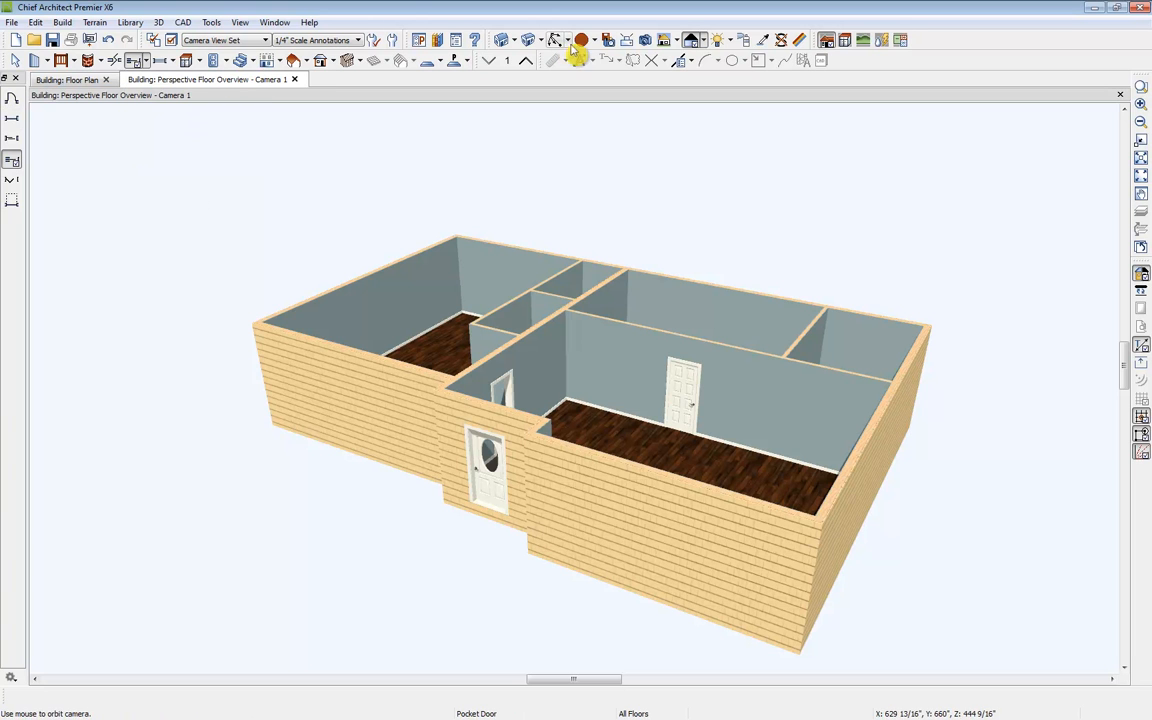
{"action": "middle_click_drag", "start_coordinate": [484, 170], "coordinate": [450, 352]}
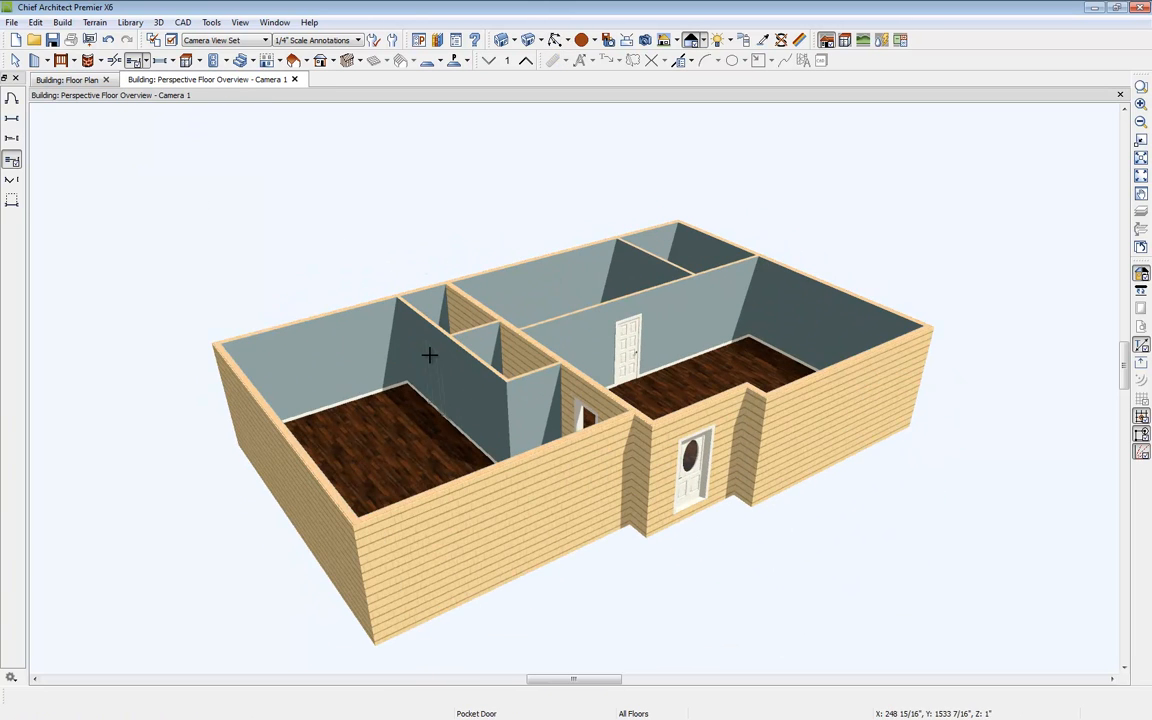
{"action": "left_click", "coordinate": [430, 351]}
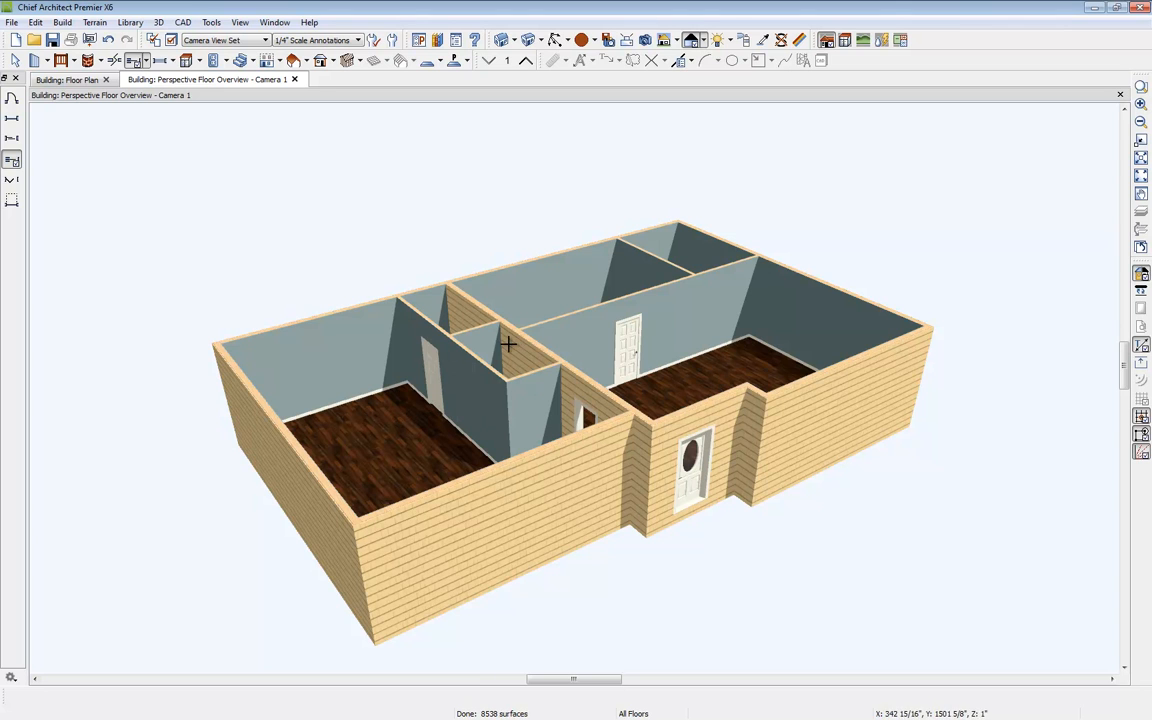
{"action": "left_click", "coordinate": [474, 317]}
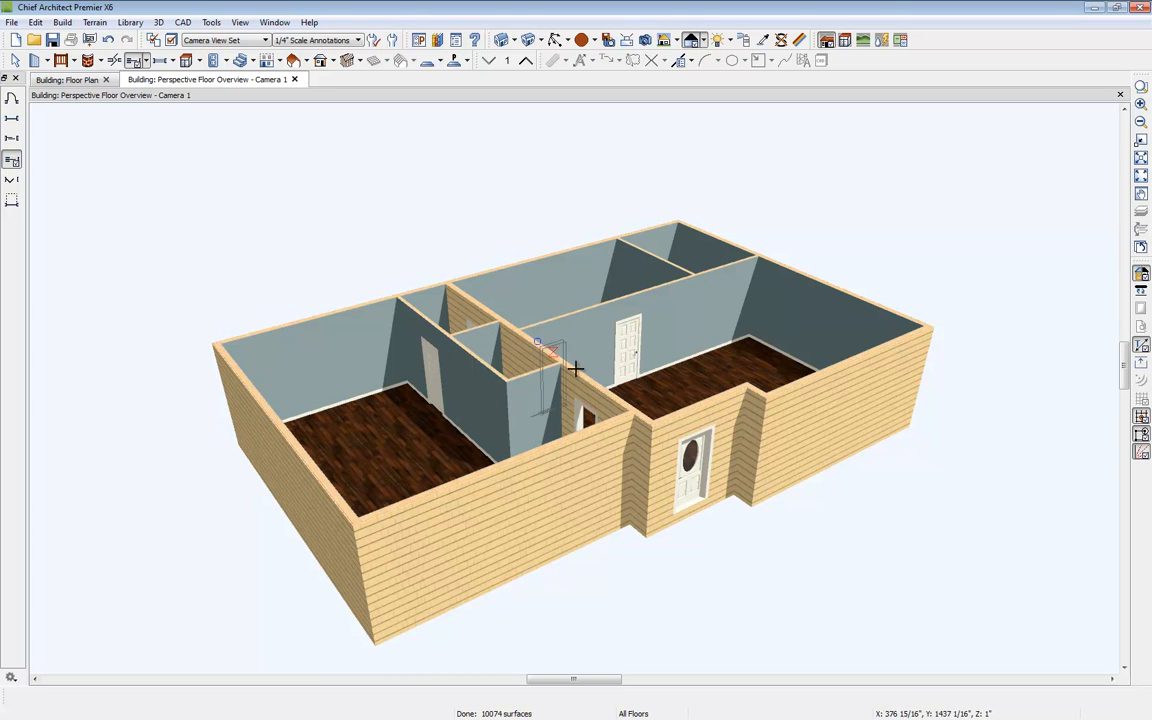
{"action": "key", "text": "Escape"}
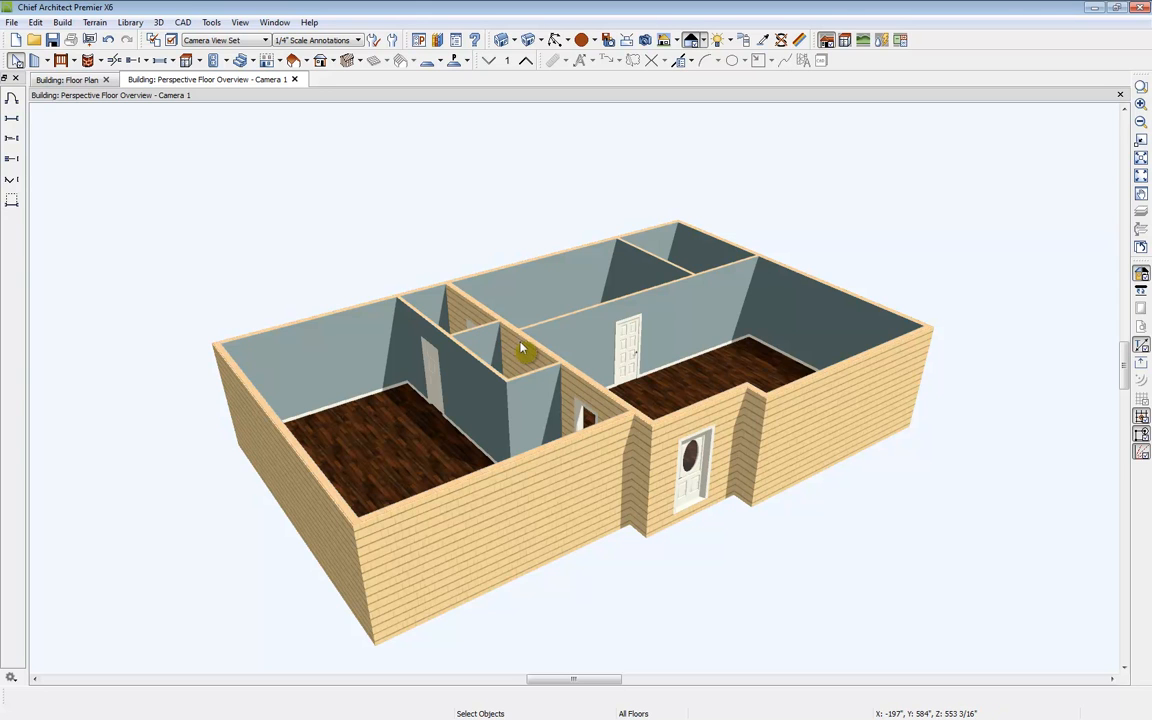
Step: In the floor plan, break the long wall near the front notch corner
{"action": "left_click", "coordinate": [87, 82]}
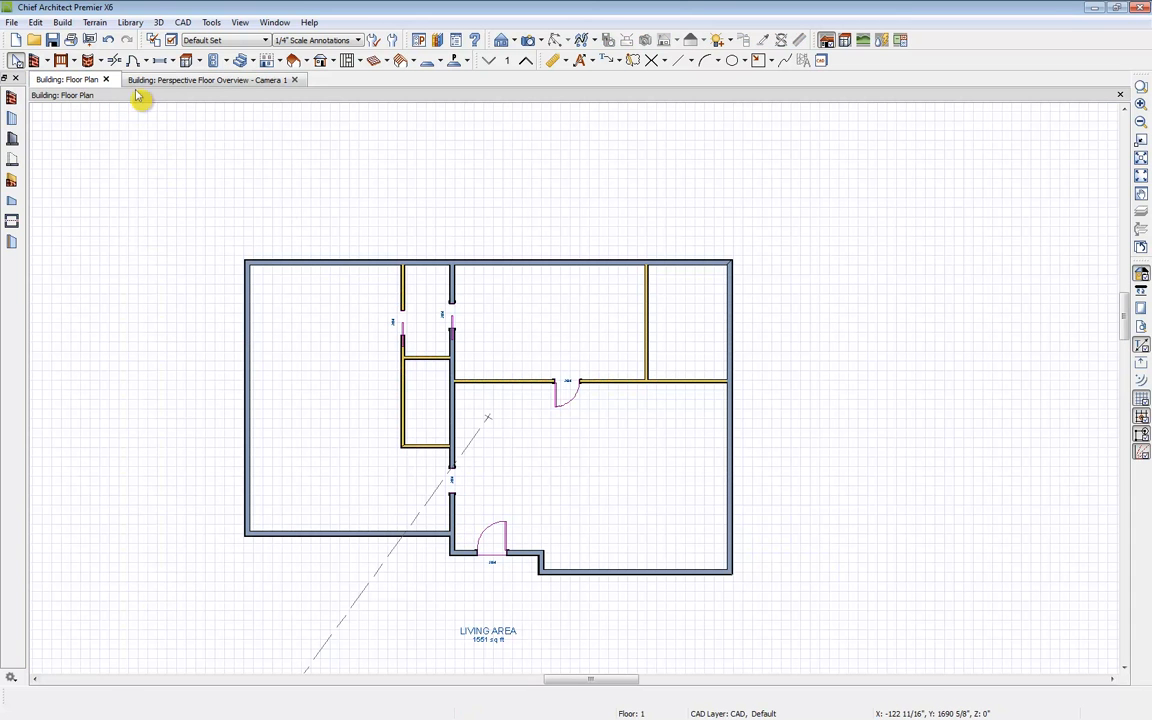
{"action": "left_click", "coordinate": [115, 61]}
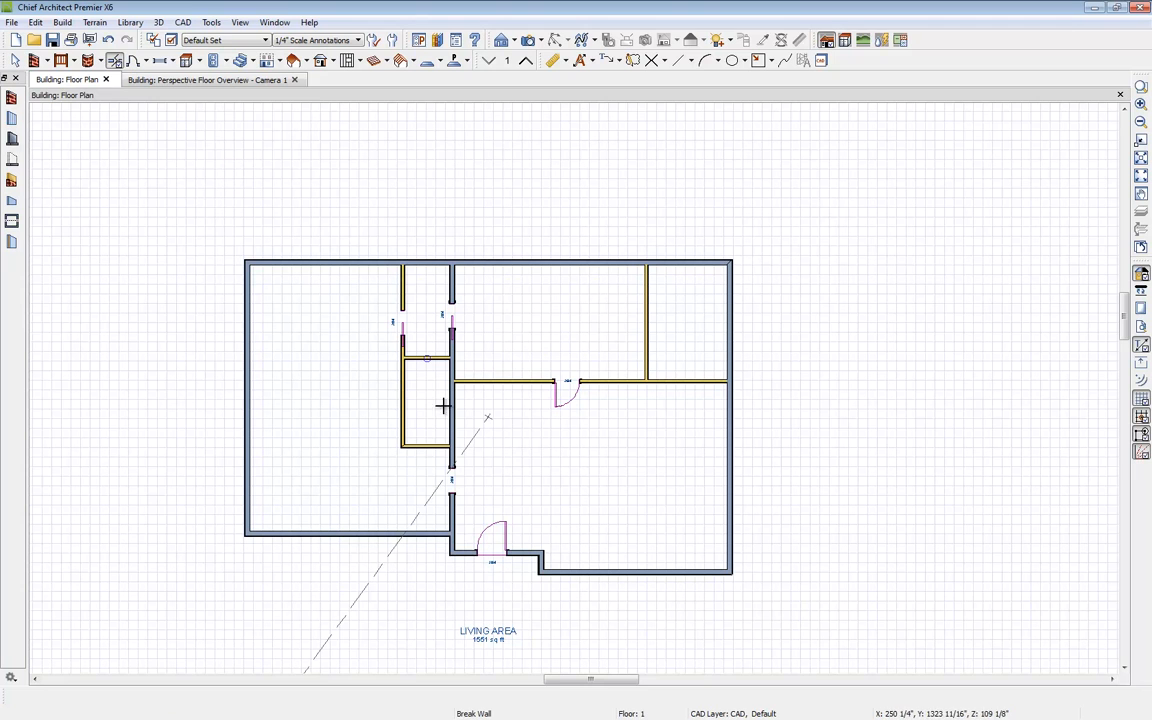
{"action": "left_click", "coordinate": [453, 520]}
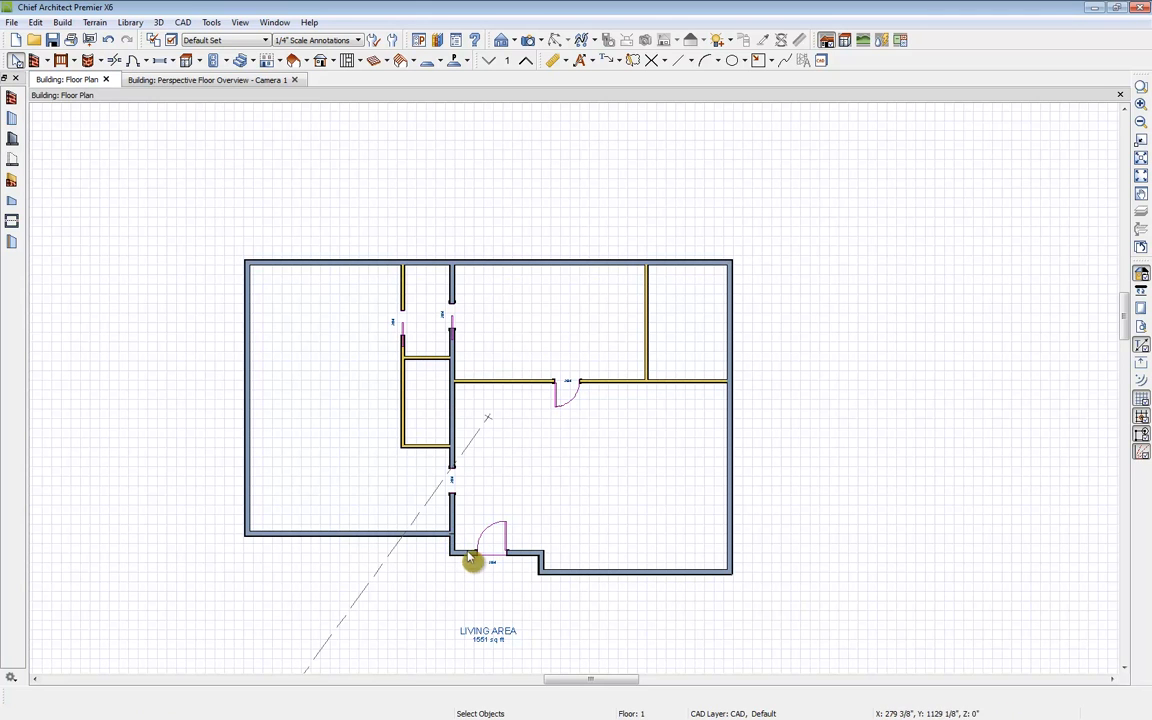
Step: Change the wall segment above the break to the Interior-6 wall type
{"action": "left_click", "coordinate": [452, 522]}
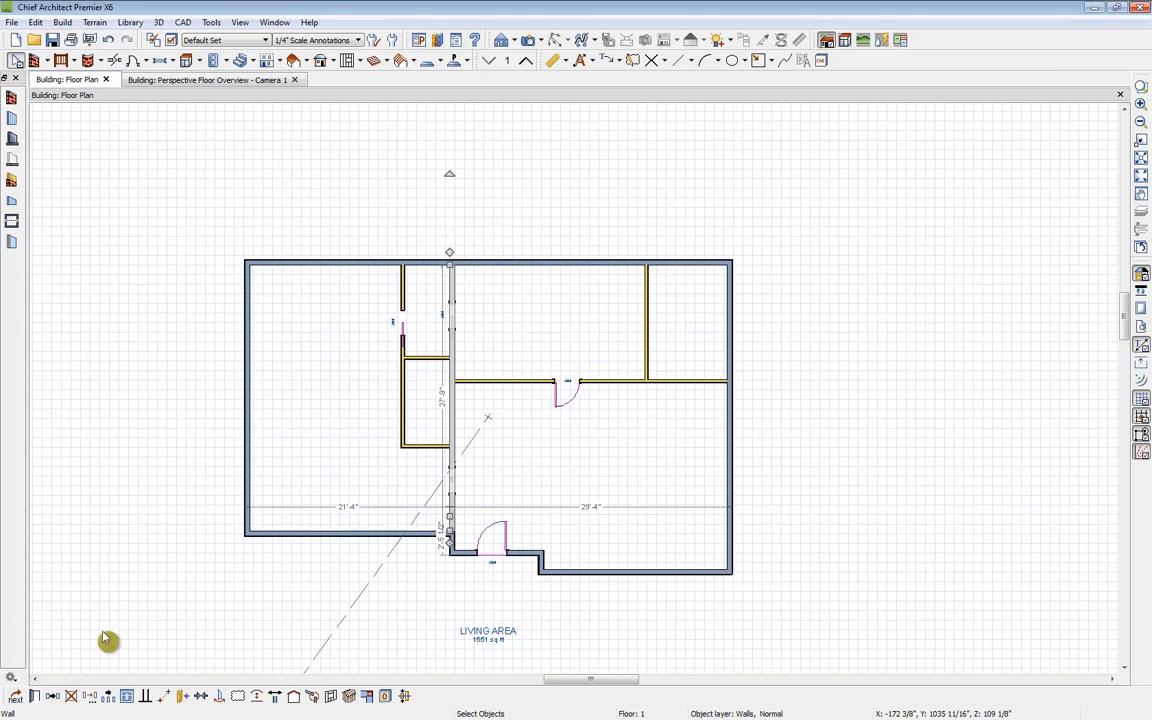
{"action": "left_click", "coordinate": [35, 698]}
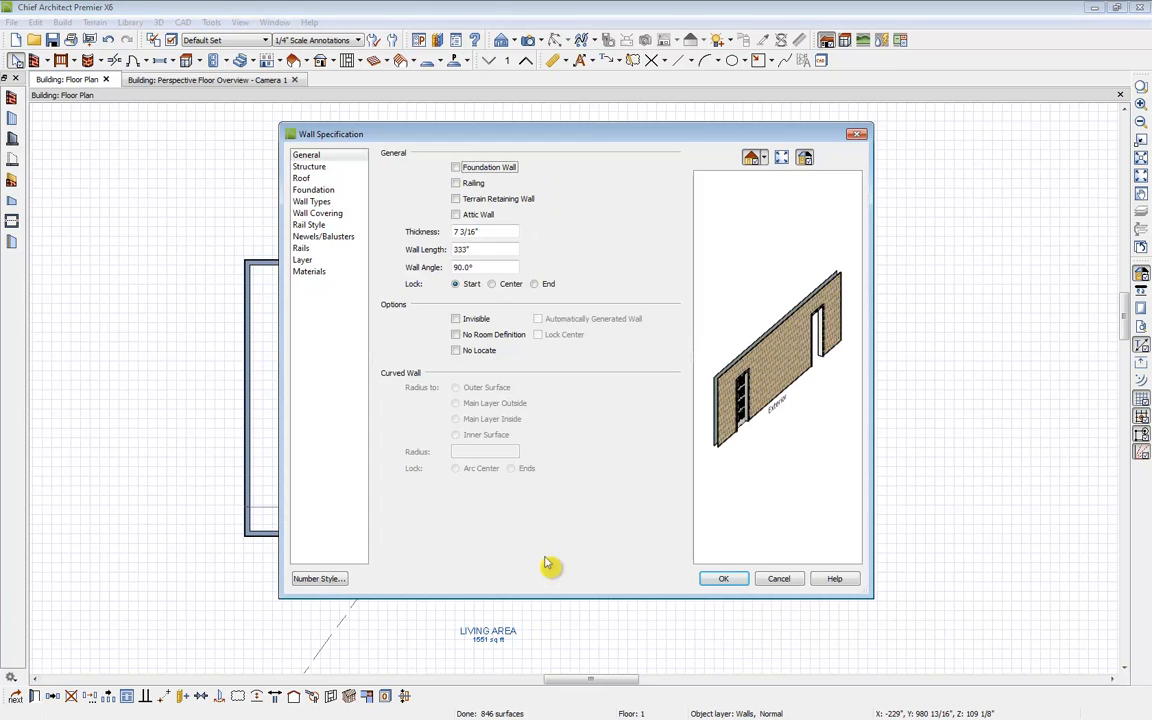
{"action": "left_click", "coordinate": [314, 202]}
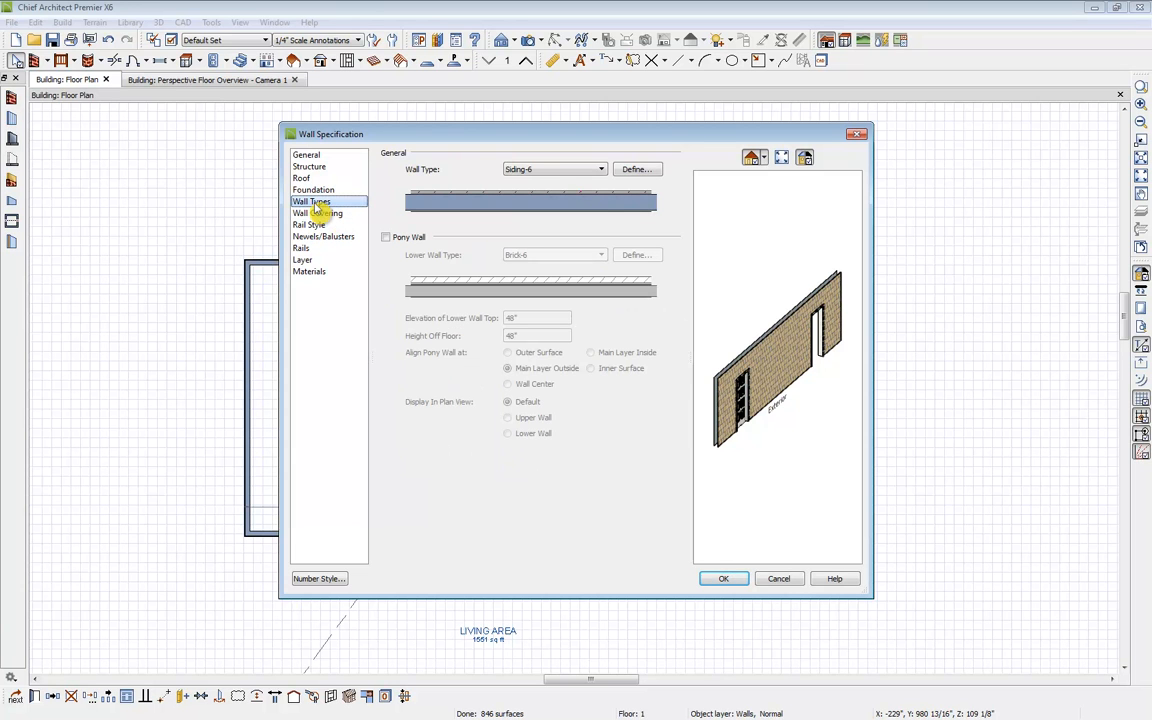
{"action": "left_click", "coordinate": [552, 169]}
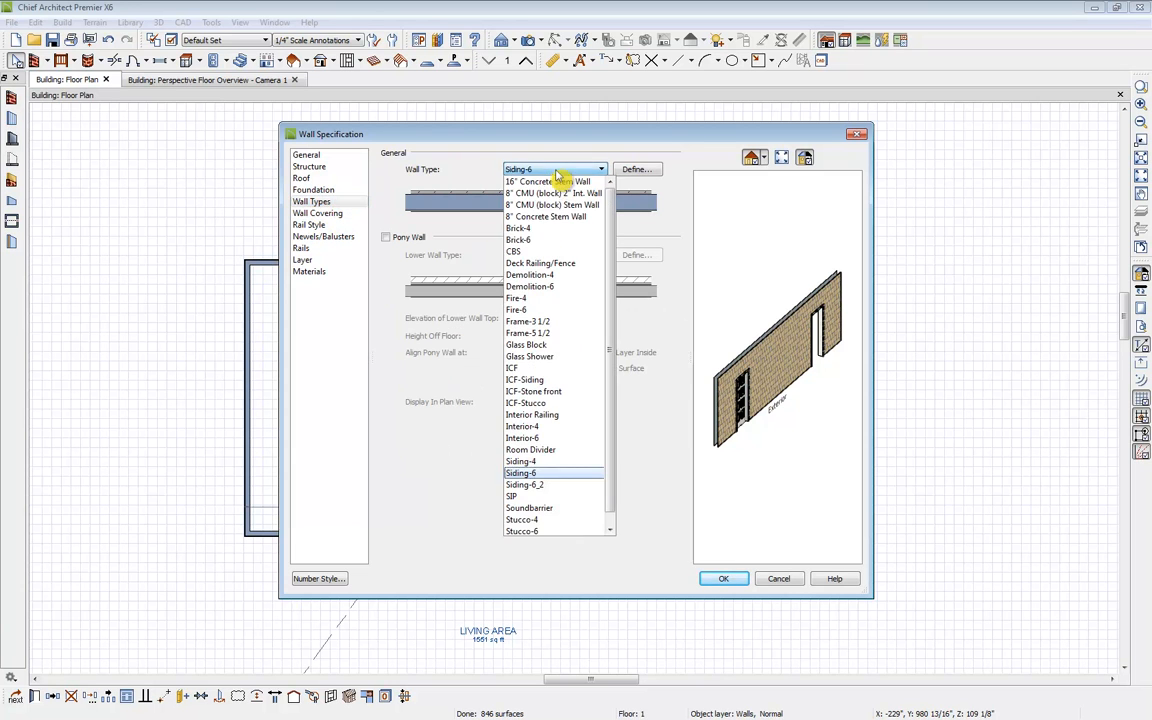
{"action": "left_click", "coordinate": [546, 438]}
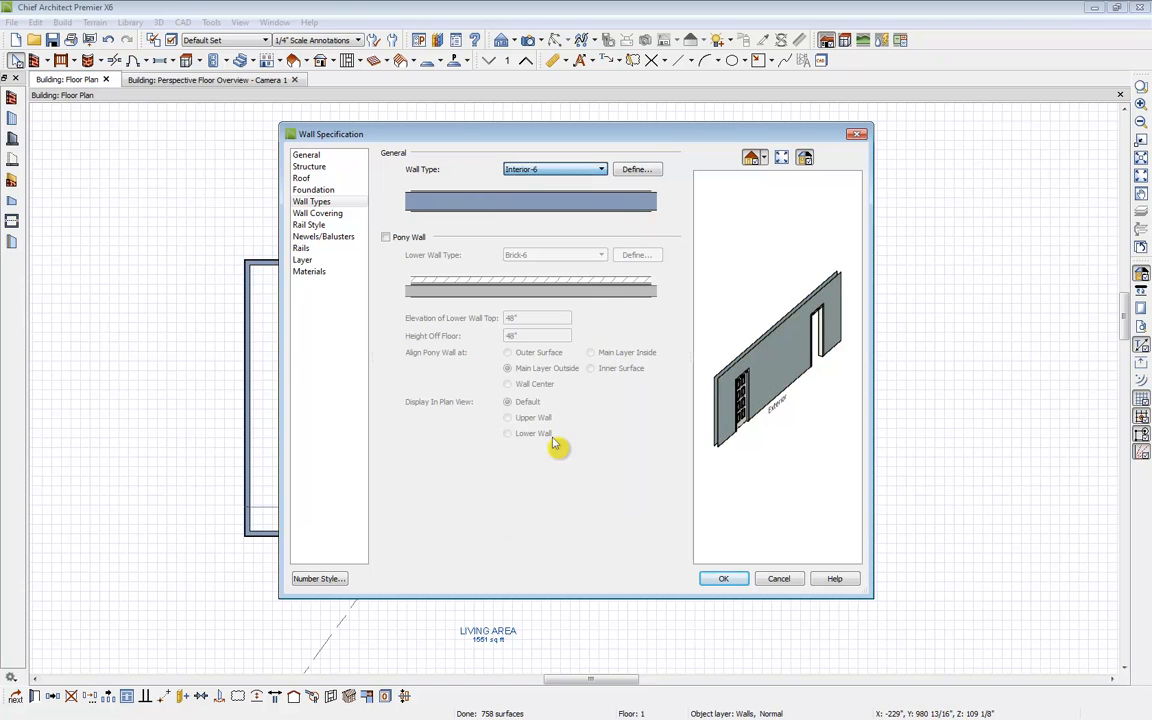
{"action": "left_click", "coordinate": [739, 580]}
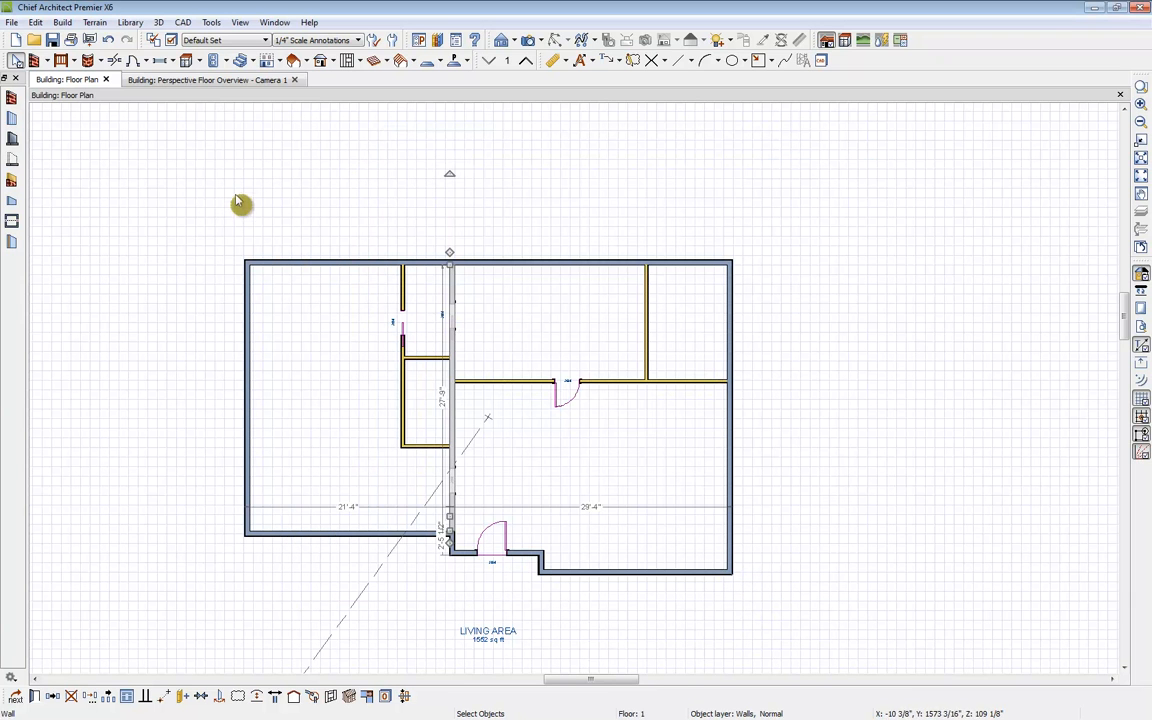
Step: In the 3D overview, place a window in the front exterior wall of the left room
{"action": "left_click", "coordinate": [194, 81]}
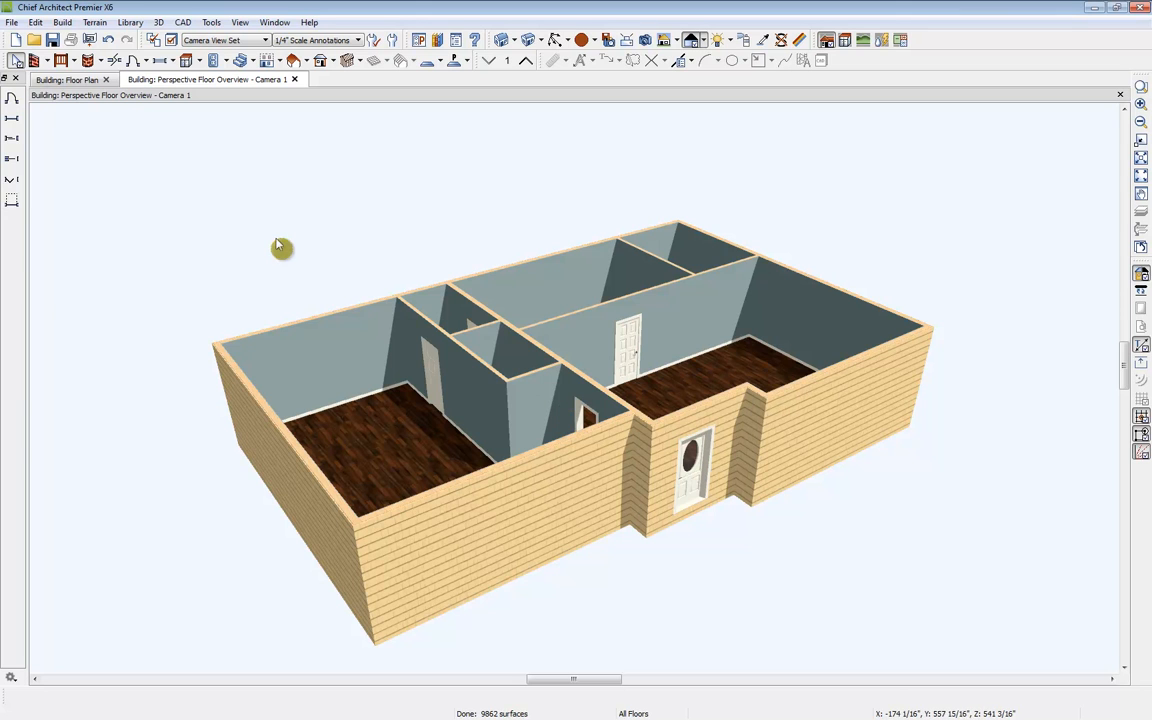
{"action": "left_click", "coordinate": [160, 62]}
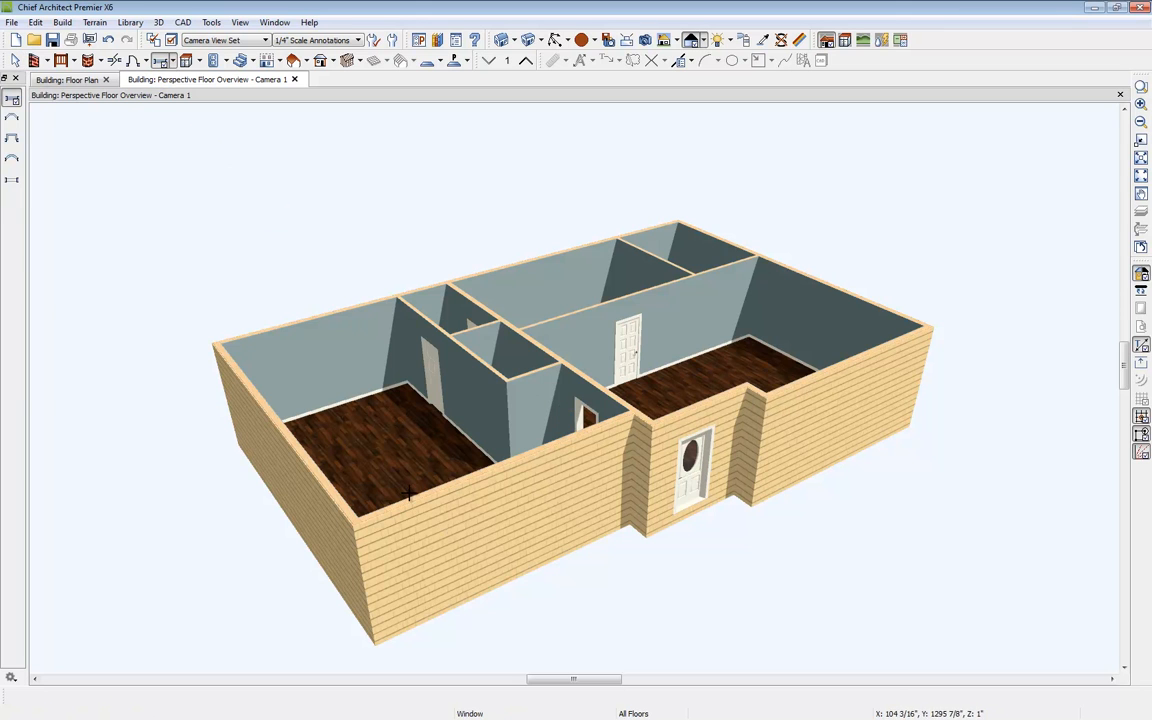
{"action": "left_click", "coordinate": [444, 545]}
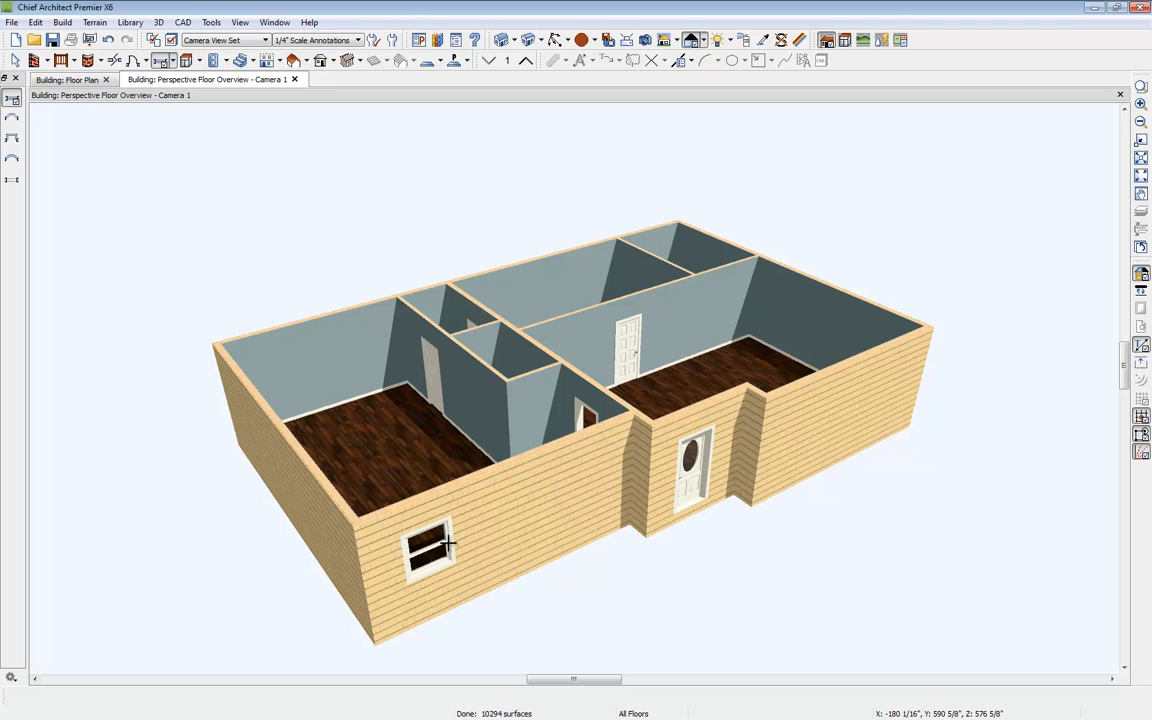
{"action": "key", "text": "space"}
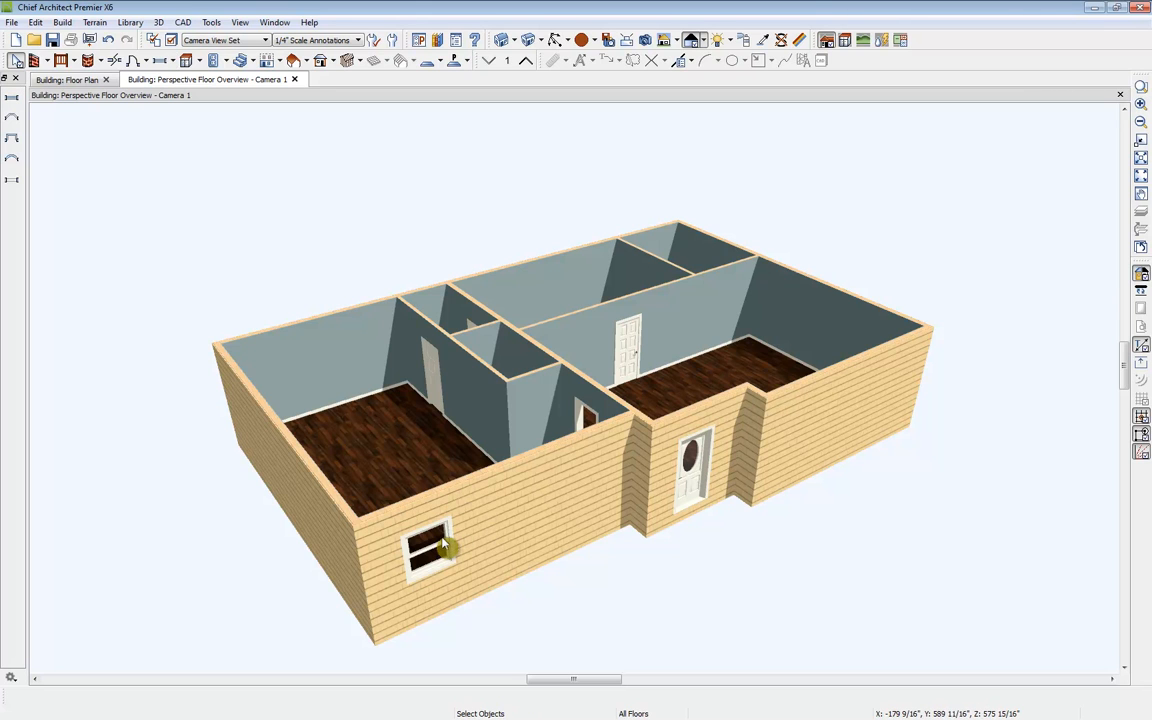
{"action": "left_click", "coordinate": [444, 545]}
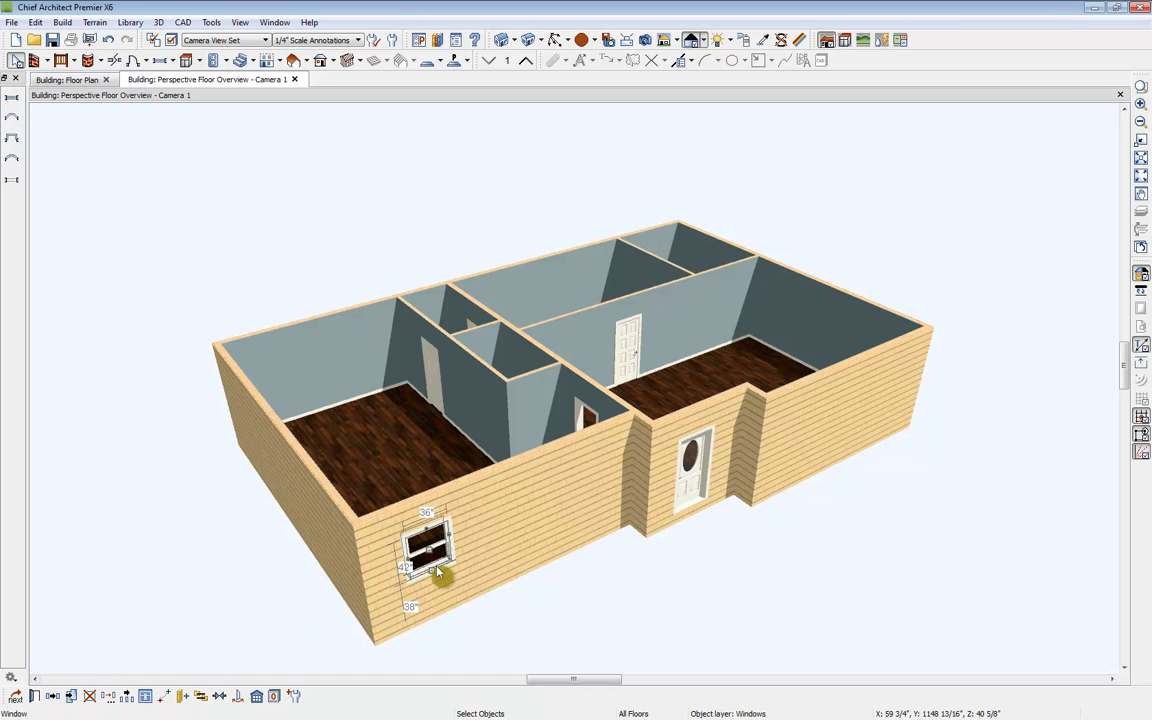
Step: Set the window's height to 56" and its type to Double Hung
{"action": "left_click", "coordinate": [34, 696]}
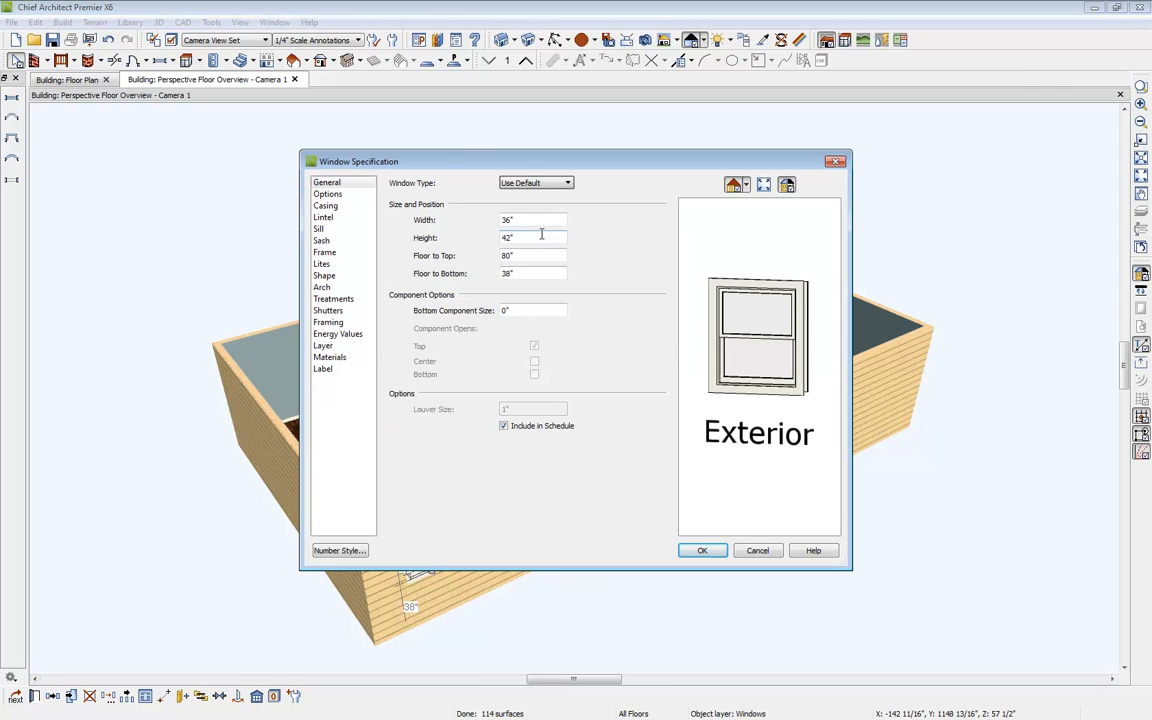
{"action": "left_click_drag", "start_coordinate": [534, 243], "coordinate": [437, 254]}
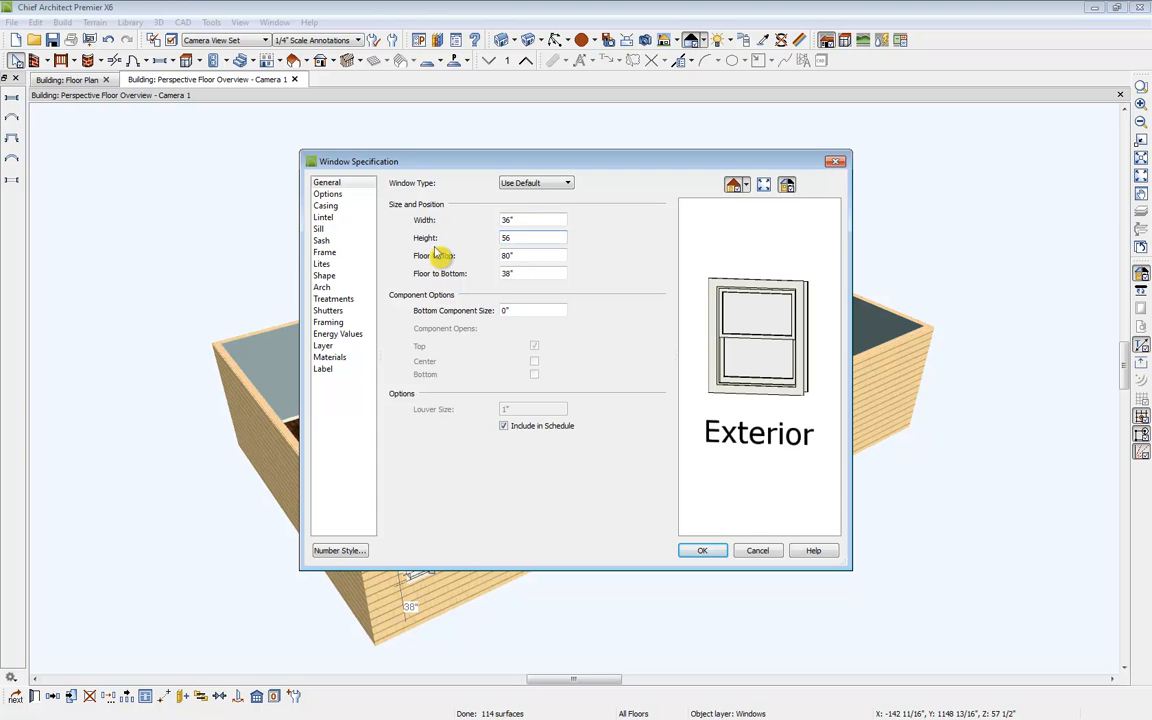
{"action": "key", "text": "Tab"}
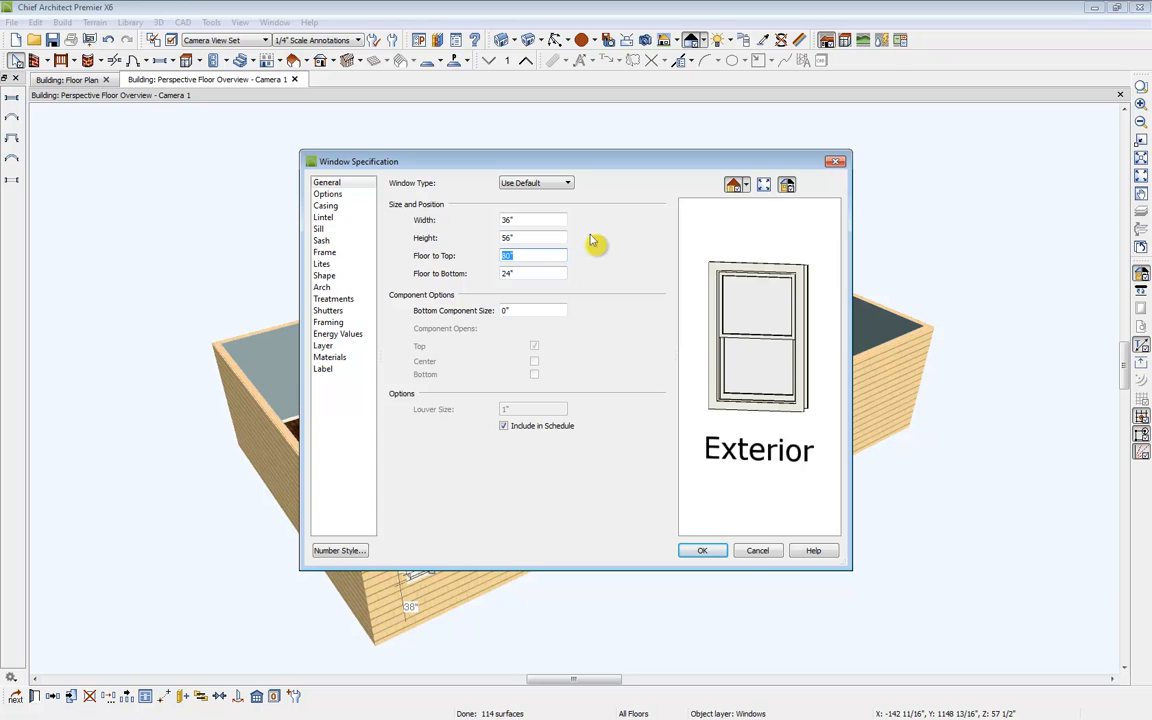
{"action": "left_click", "coordinate": [535, 184]}
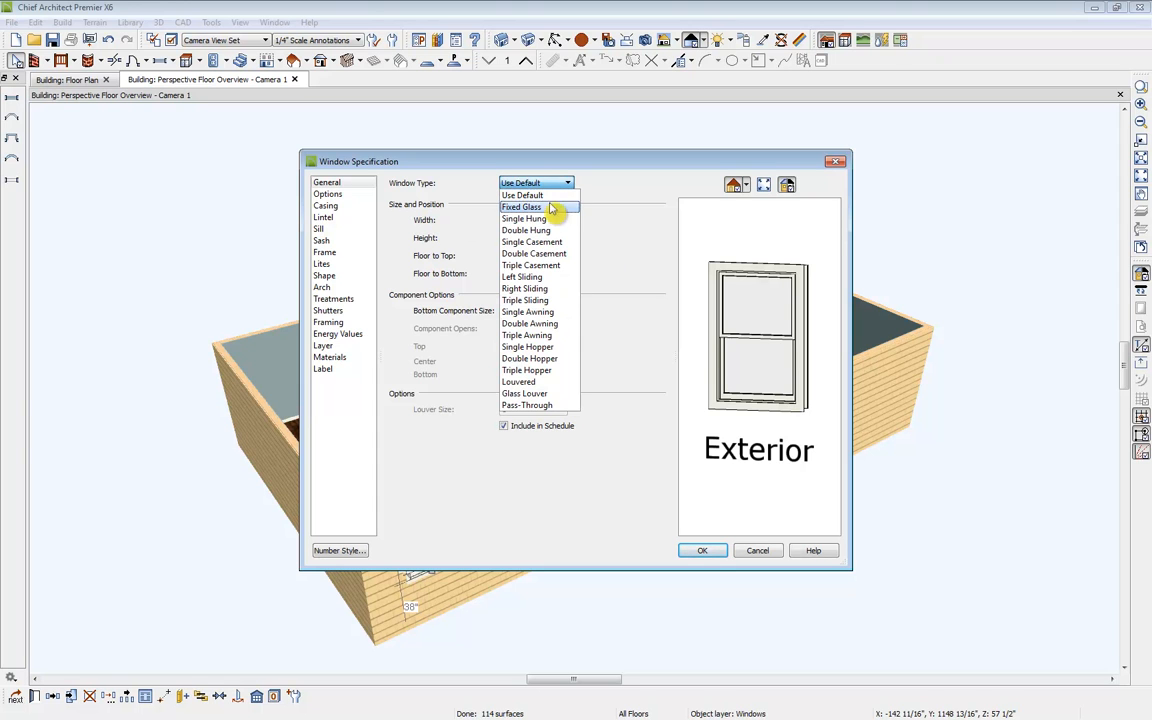
{"action": "left_click", "coordinate": [553, 230]}
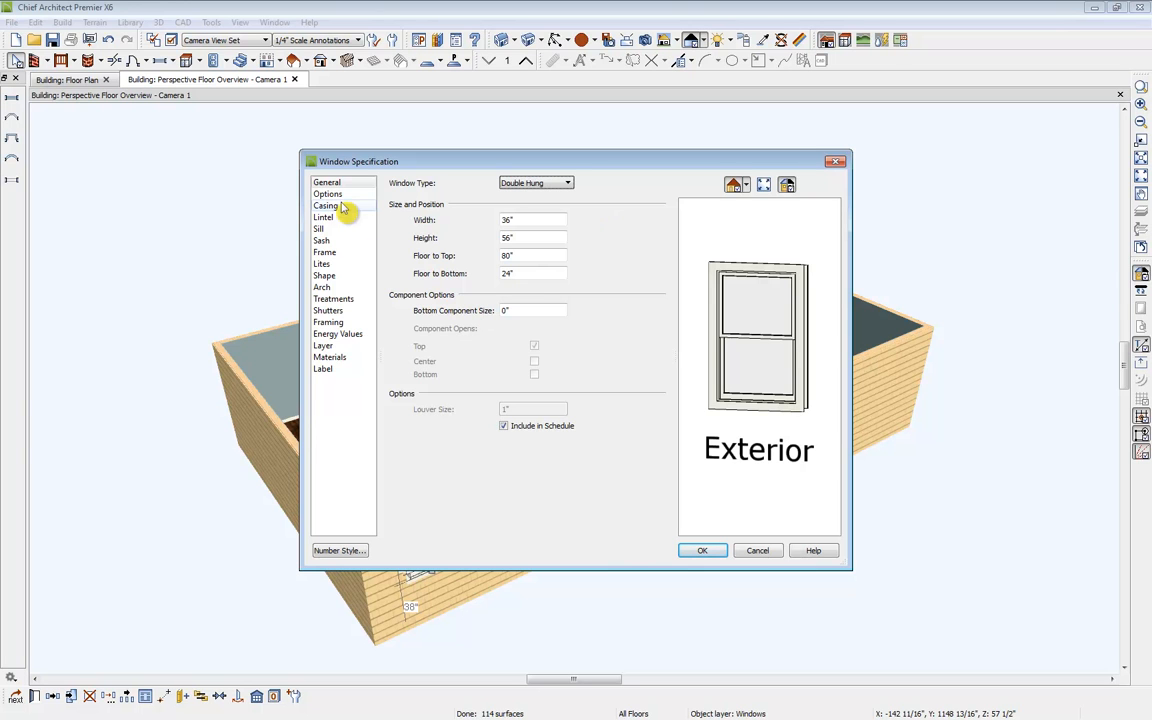
Step: Set the window's lites to 3 across and 2 vertical
{"action": "left_click", "coordinate": [336, 266]}
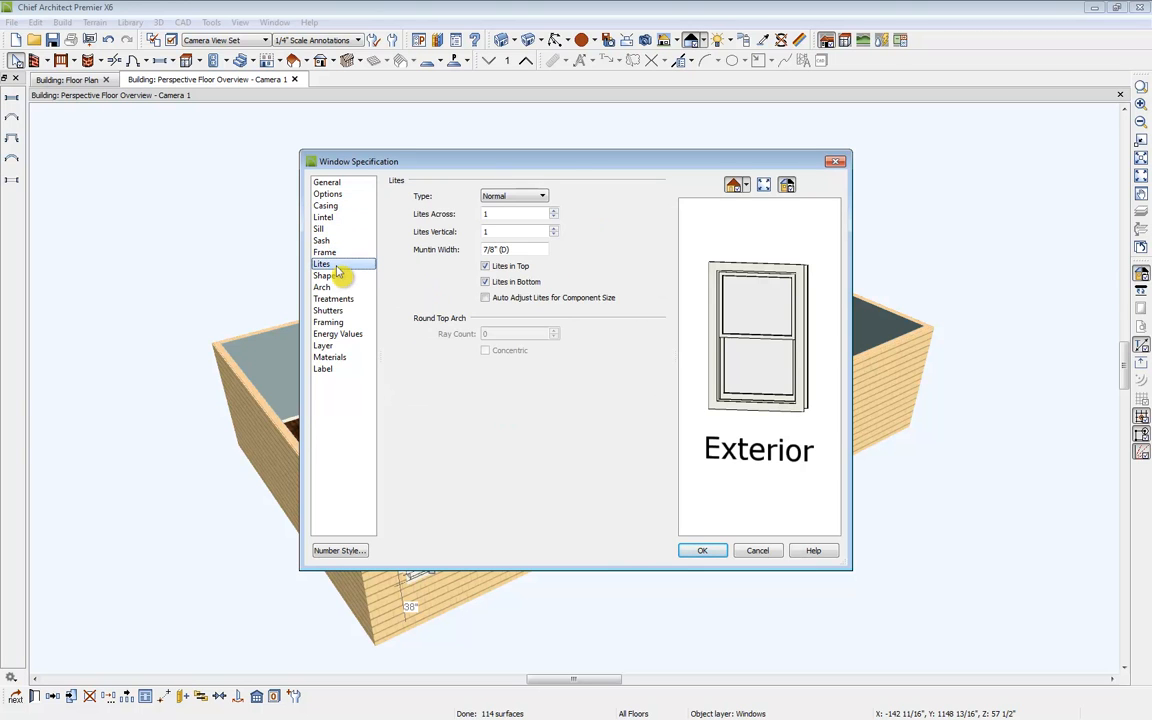
{"action": "left_click", "coordinate": [554, 212]}
{"action": "left_click", "coordinate": [554, 212]}
{"action": "left_click", "coordinate": [554, 229]}
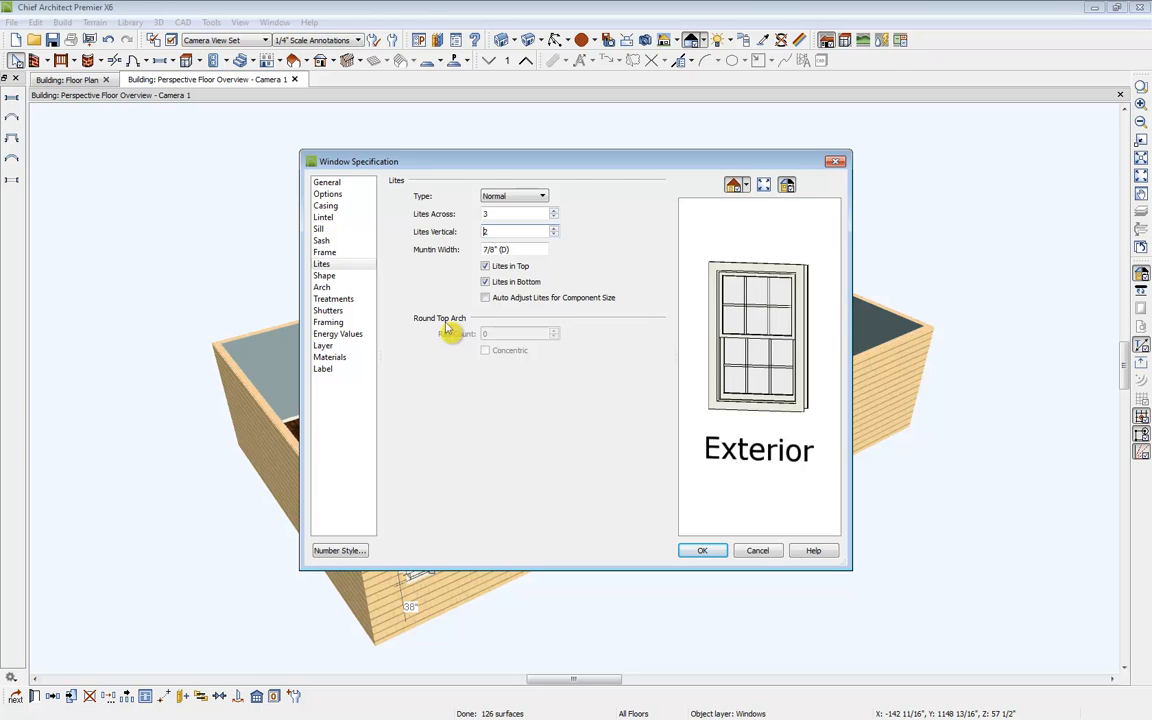
Step: Enable both interior and exterior sills for the window and apply the settings
{"action": "left_click", "coordinate": [342, 229]}
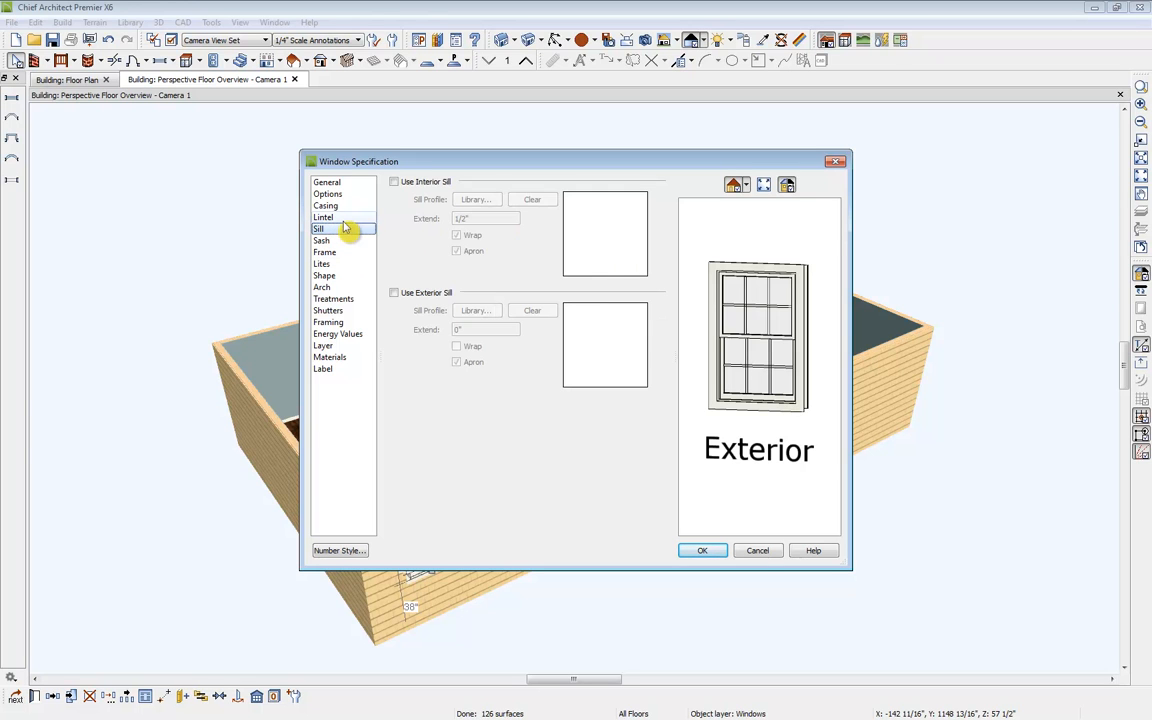
{"action": "left_click", "coordinate": [393, 181]}
{"action": "left_click", "coordinate": [393, 293]}
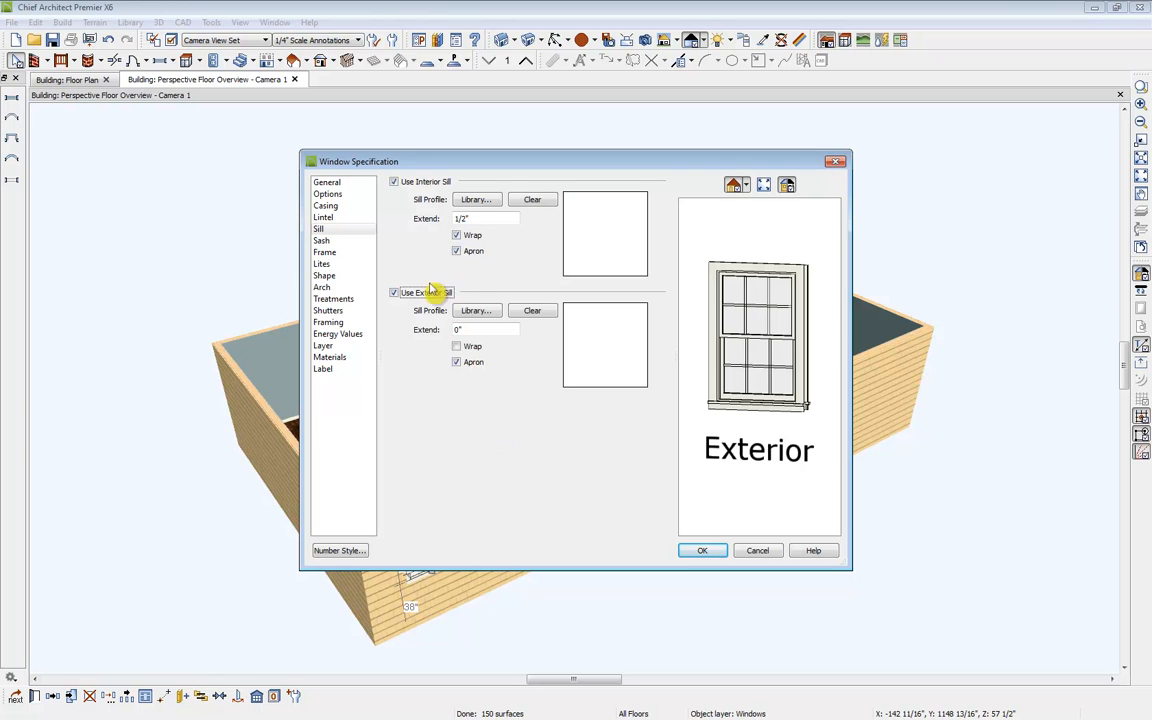
{"action": "left_click", "coordinate": [332, 218]}
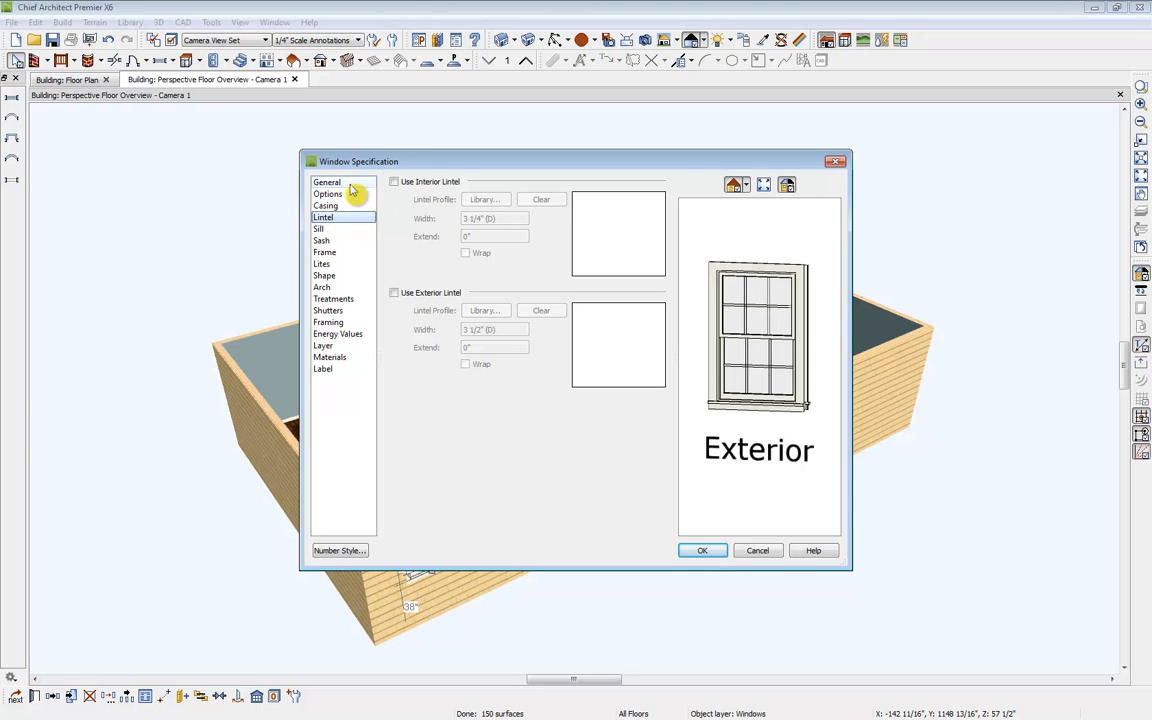
{"action": "left_click", "coordinate": [349, 184]}
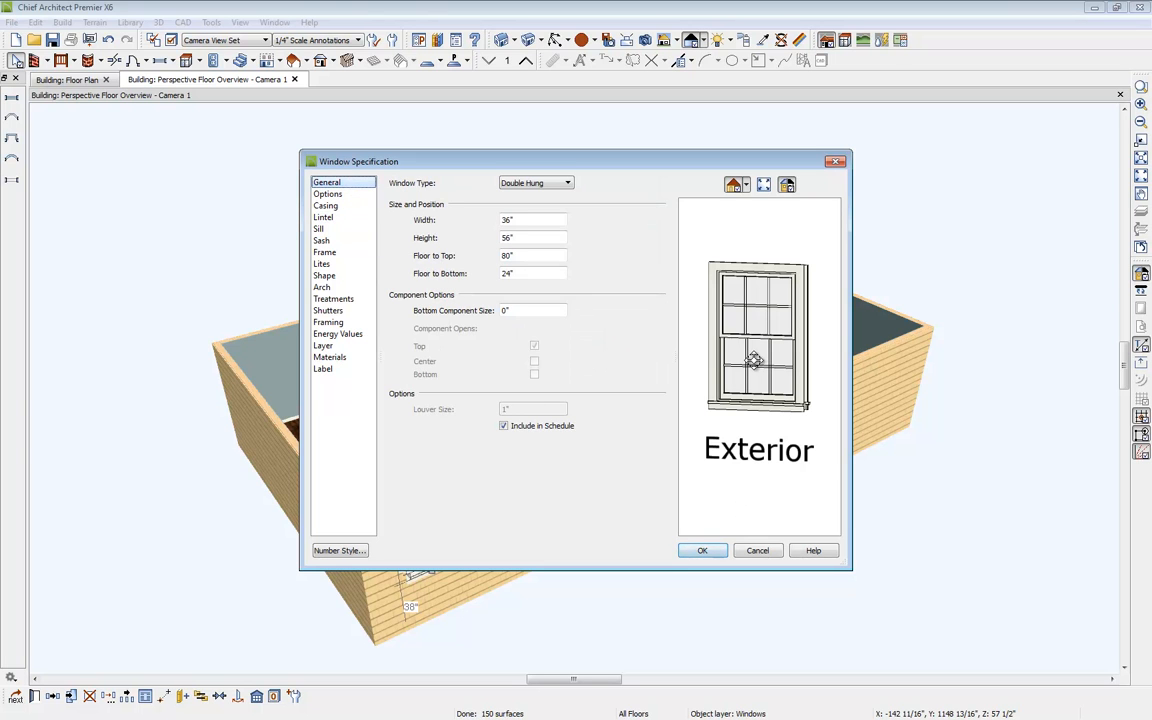
{"action": "left_click", "coordinate": [702, 552]}
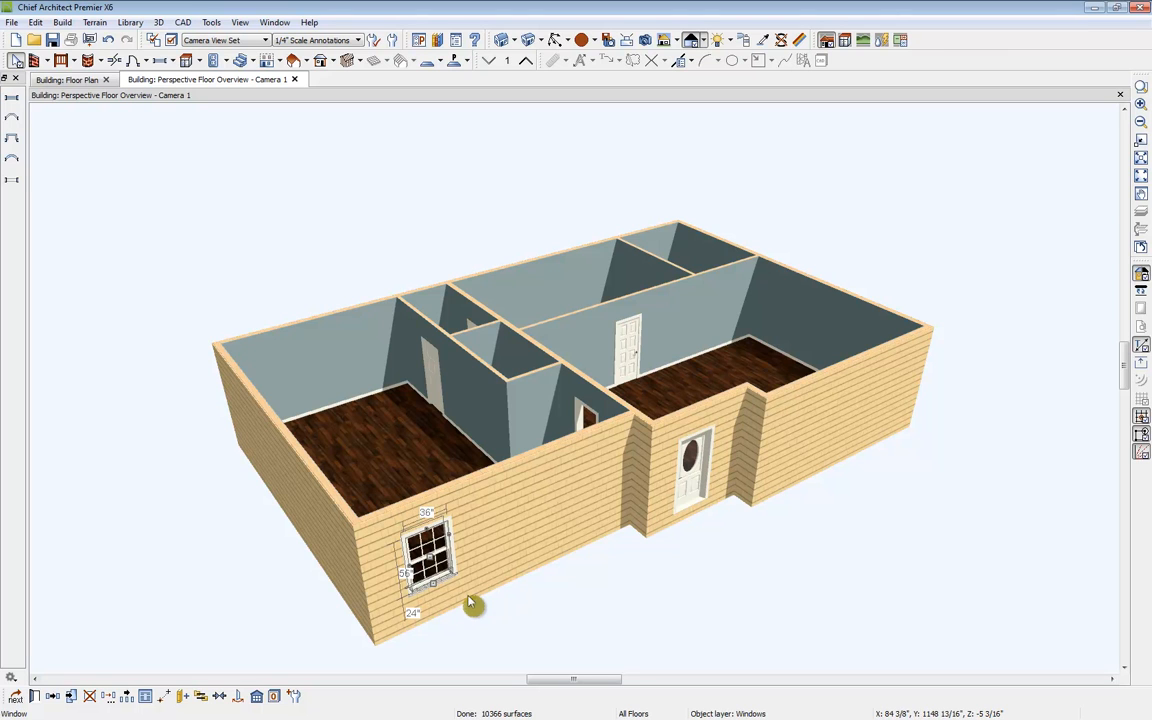
Step: Make the edited window the default for new windows
{"action": "left_click", "coordinate": [294, 699]}
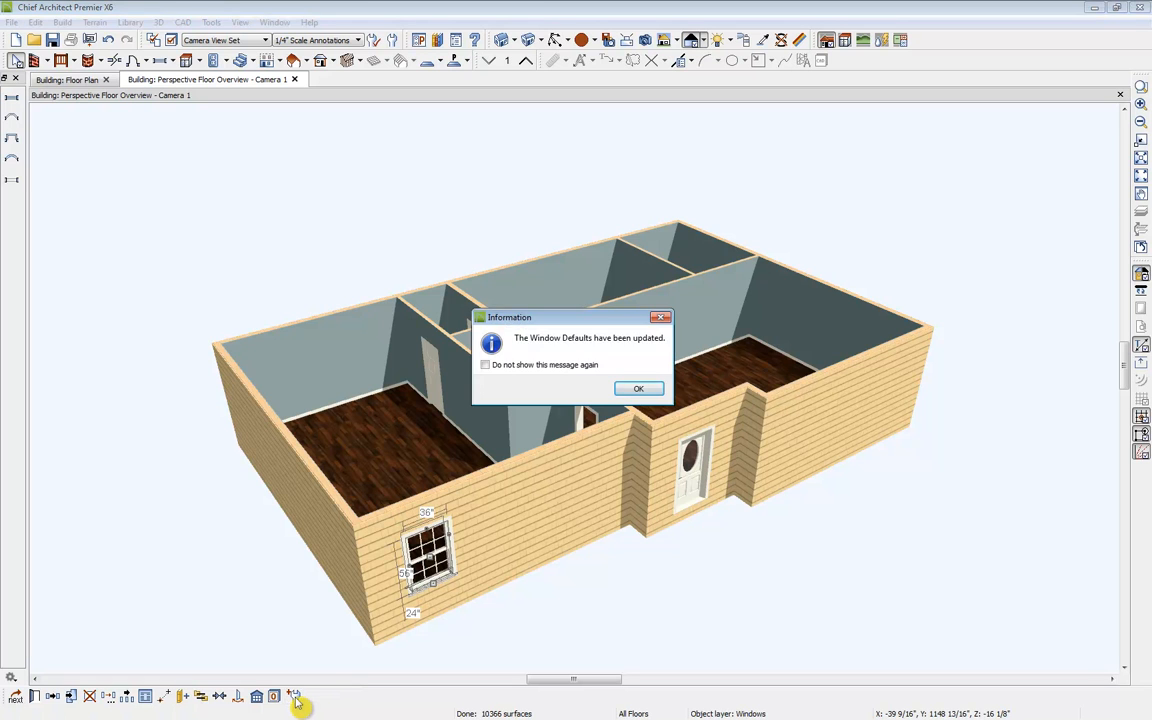
{"action": "left_click", "coordinate": [636, 390]}
Step: Place a default window in the left side exterior wall and orbit the view to inspect it
{"action": "left_click", "coordinate": [160, 60]}
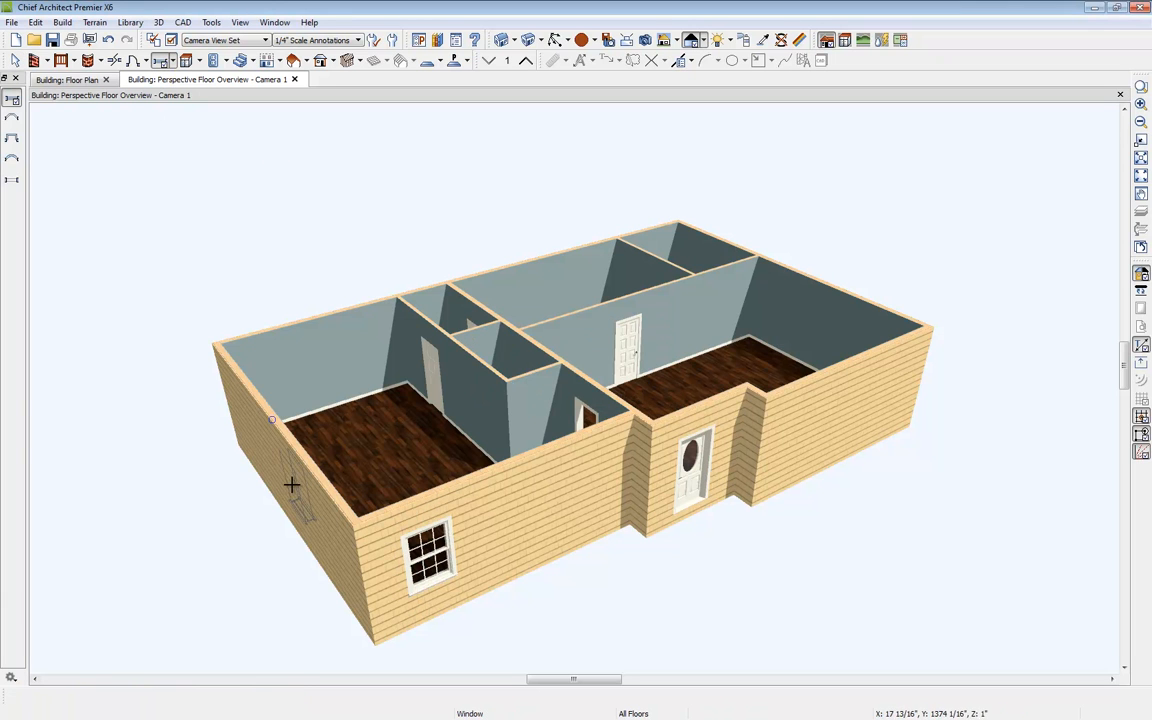
{"action": "left_click", "coordinate": [555, 40]}
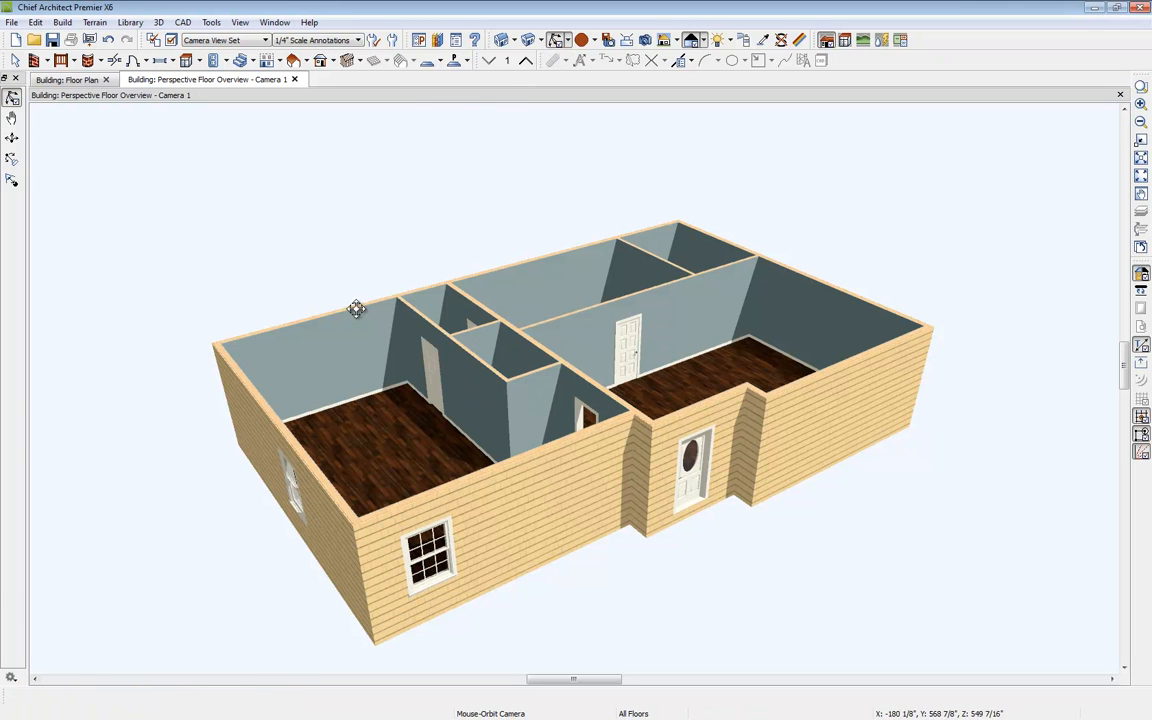
{"action": "left_click_drag", "start_coordinate": [356, 308], "coordinate": [409, 283]}
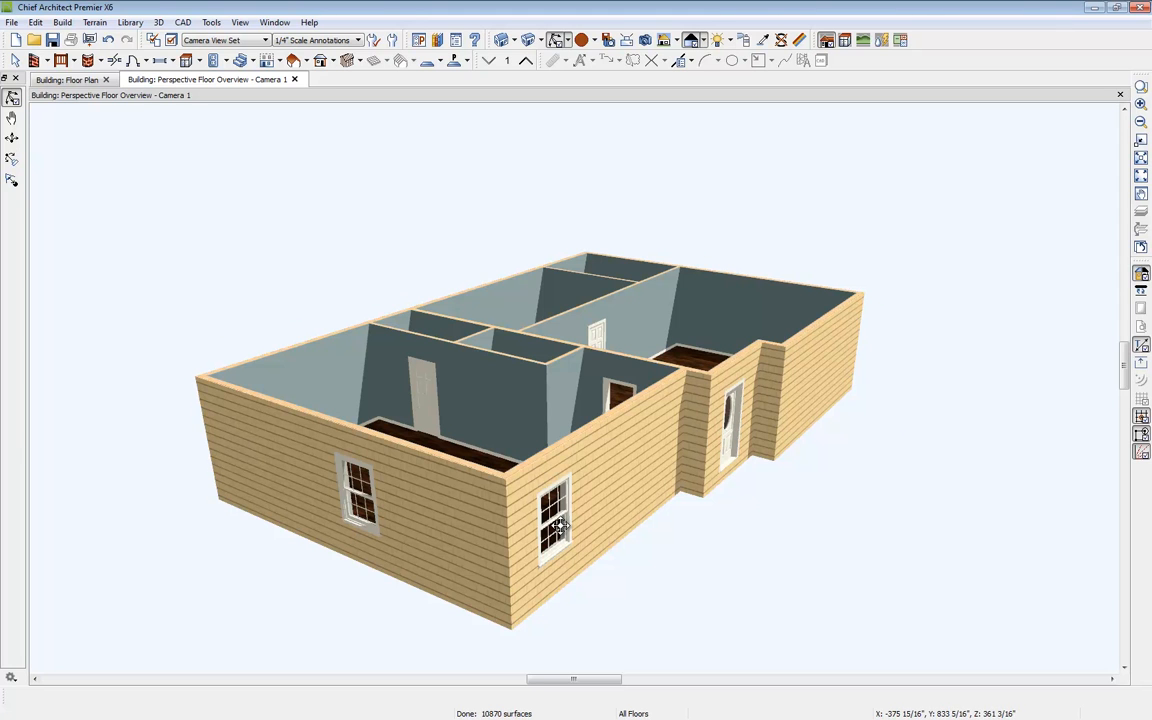
Step: Make two copies of the front wall window spaced 6' apart using Multiple Copy
{"action": "left_click_drag", "start_coordinate": [560, 526], "coordinate": [561, 526]}
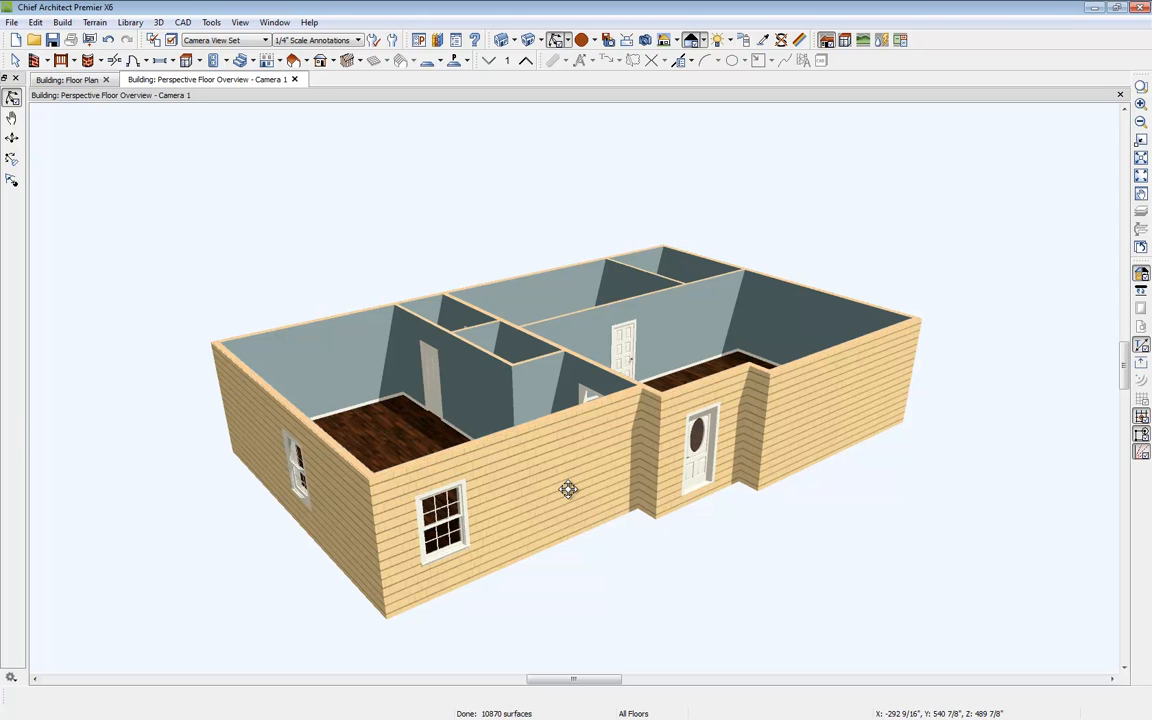
{"action": "key", "text": "space"}
{"action": "left_click", "coordinate": [450, 518]}
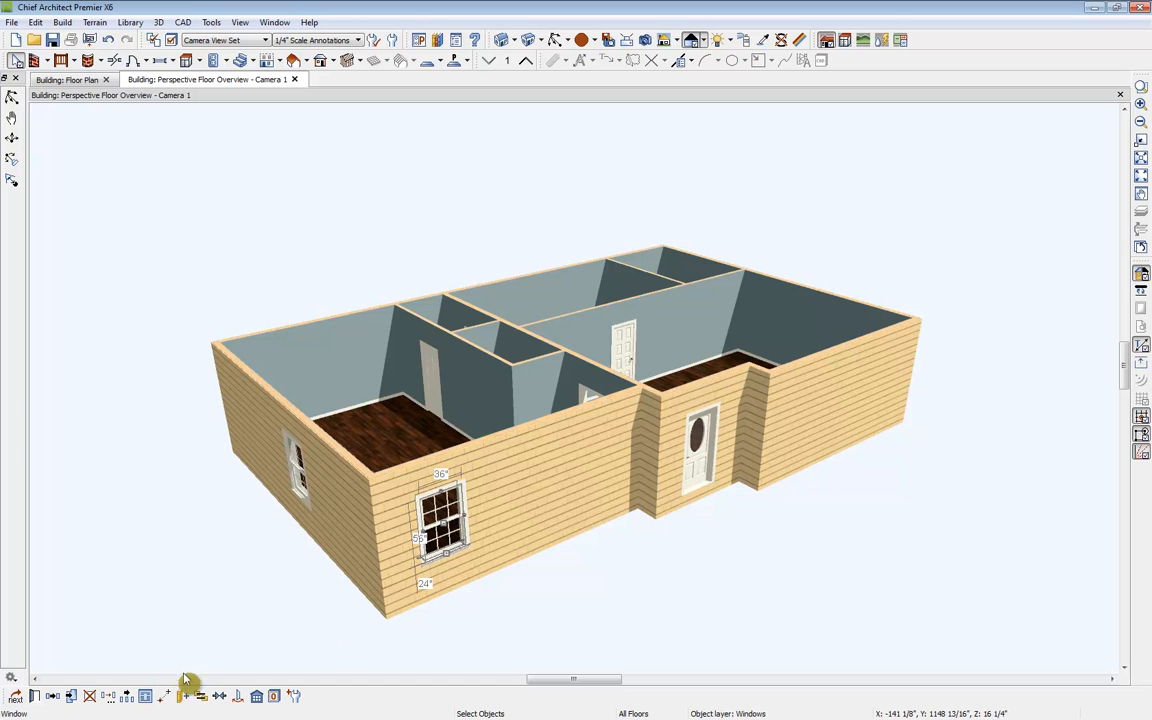
{"action": "left_click", "coordinate": [127, 697]}
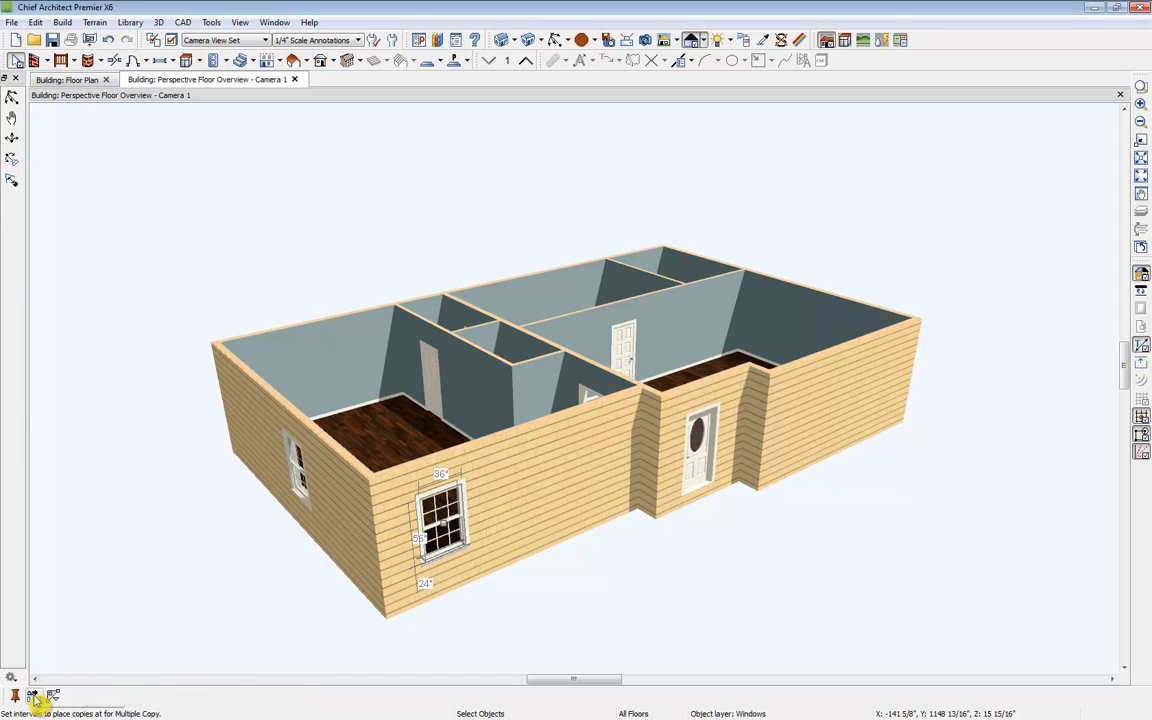
{"action": "left_click", "coordinate": [33, 697]}
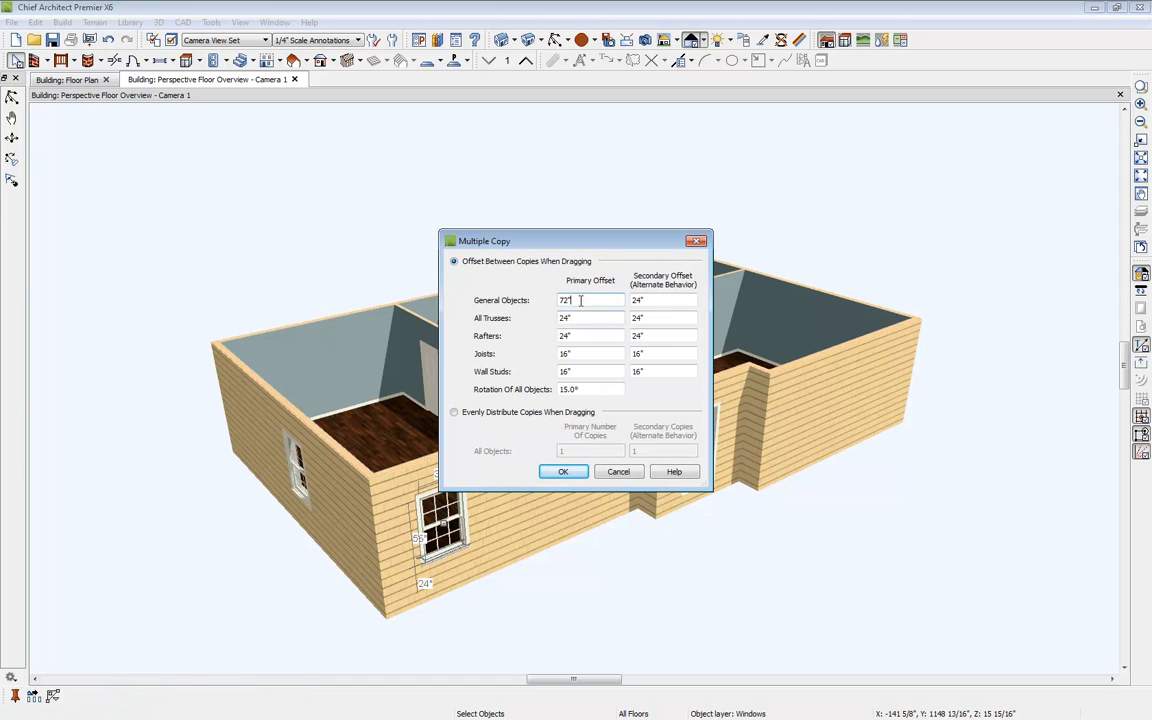
{"action": "type", "text": "6'"}
{"action": "key", "text": "Tab"}
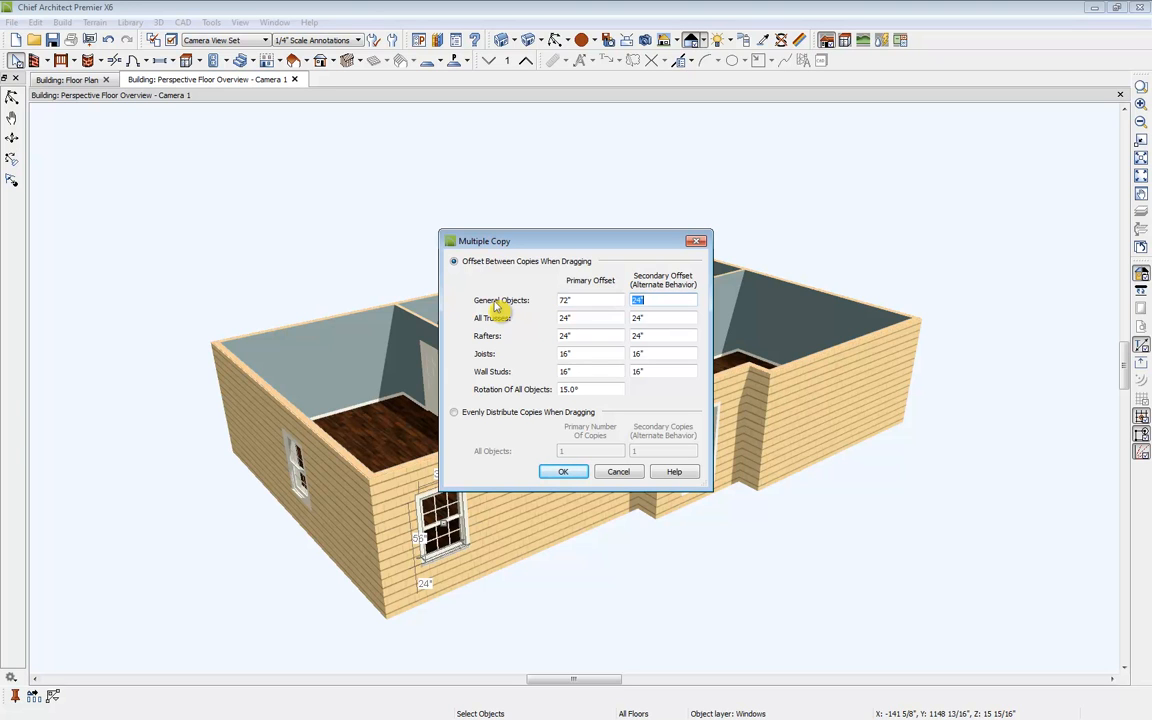
{"action": "left_click", "coordinate": [565, 476]}
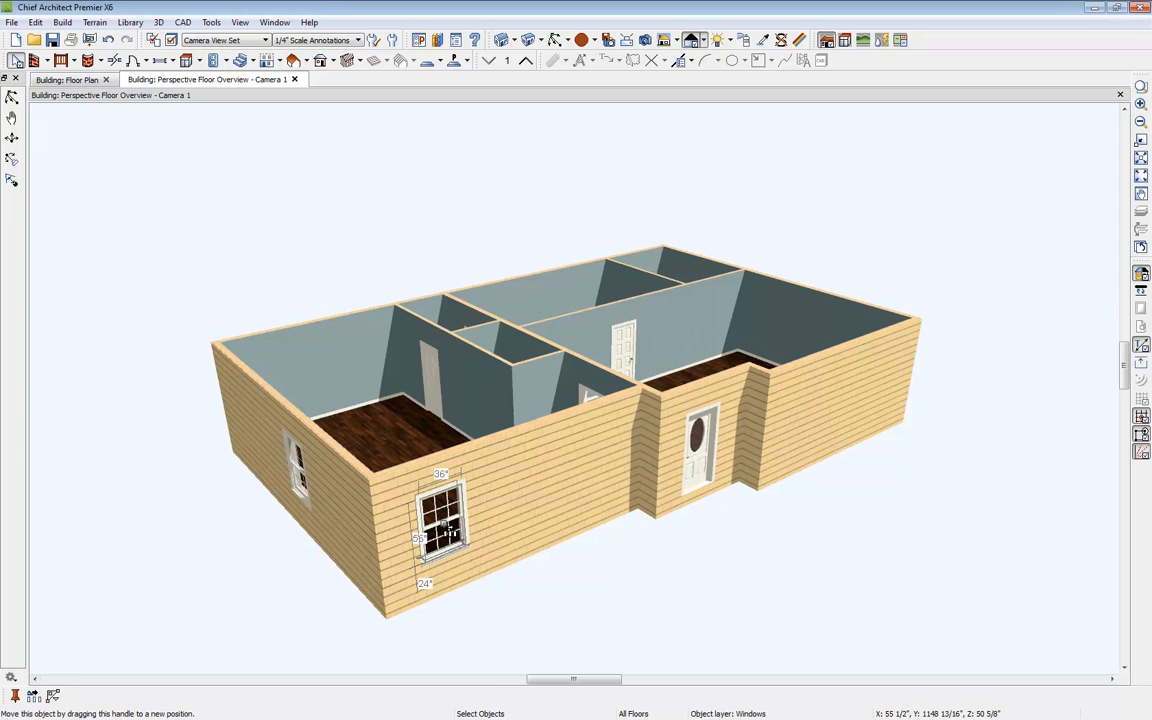
{"action": "left_click_drag", "start_coordinate": [447, 530], "coordinate": [612, 488]}
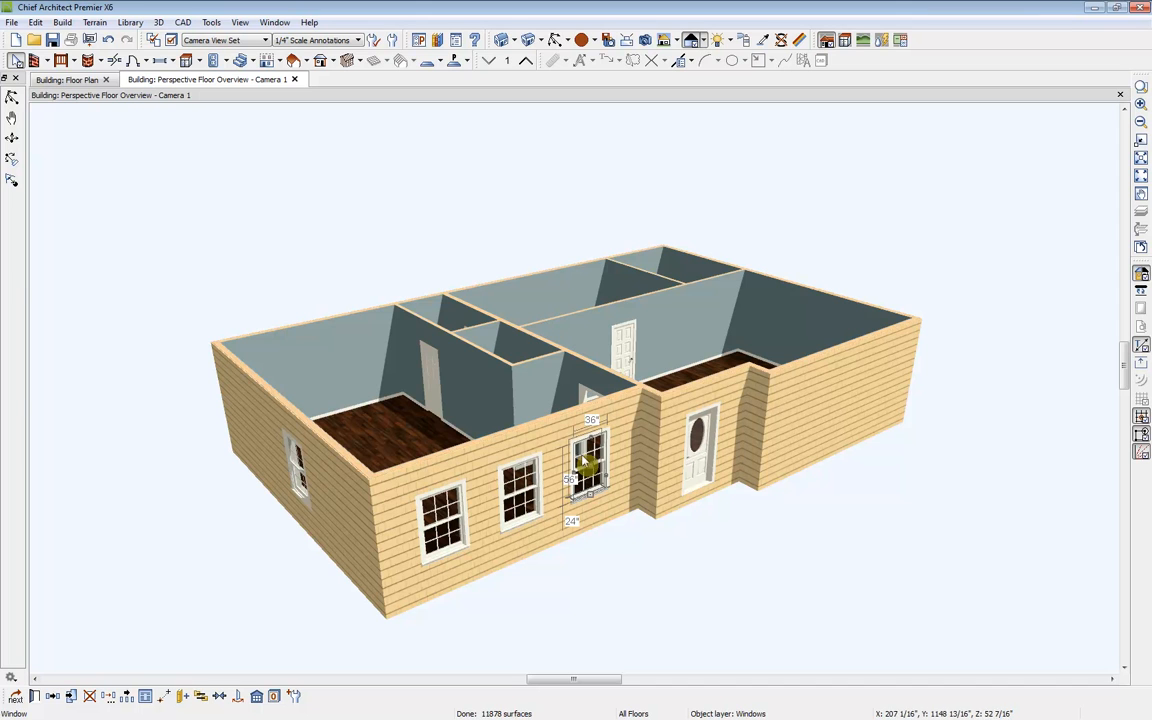
Step: Select the three front wall windows and center them as a group on the wall
{"action": "left_click", "coordinate": [528, 500], "text": "shift"}
{"action": "left_click", "coordinate": [458, 522], "text": "shift"}
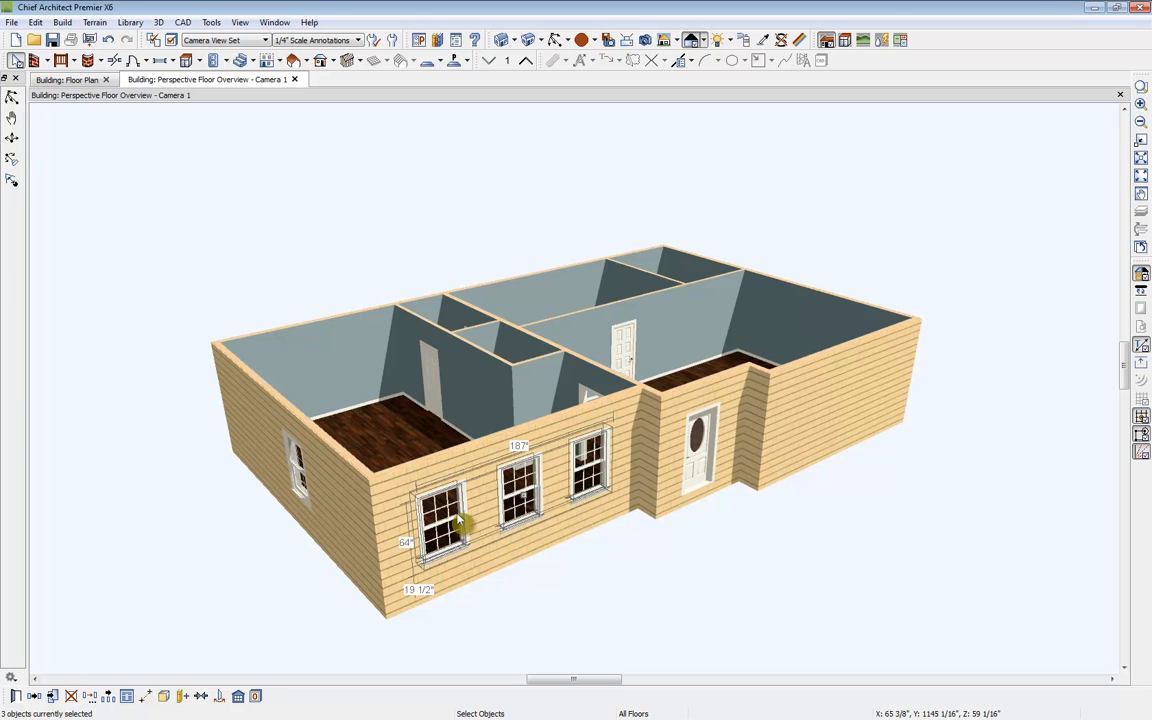
{"action": "left_click", "coordinate": [201, 697]}
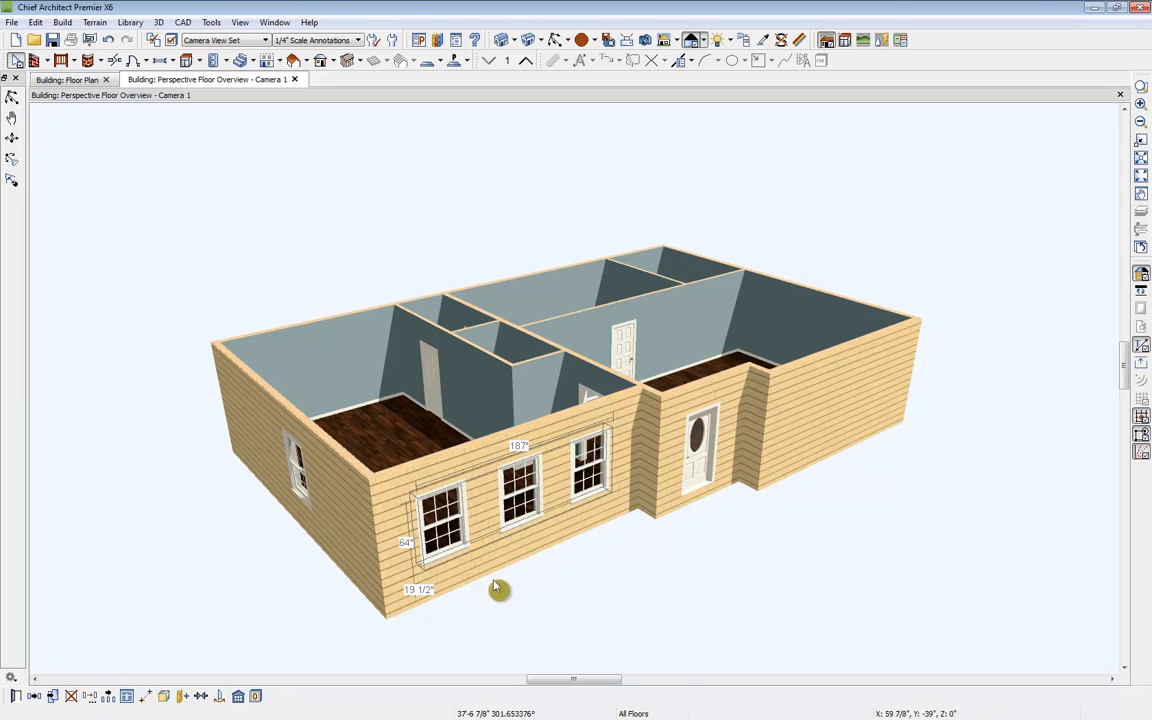
{"action": "left_click", "coordinate": [487, 540]}
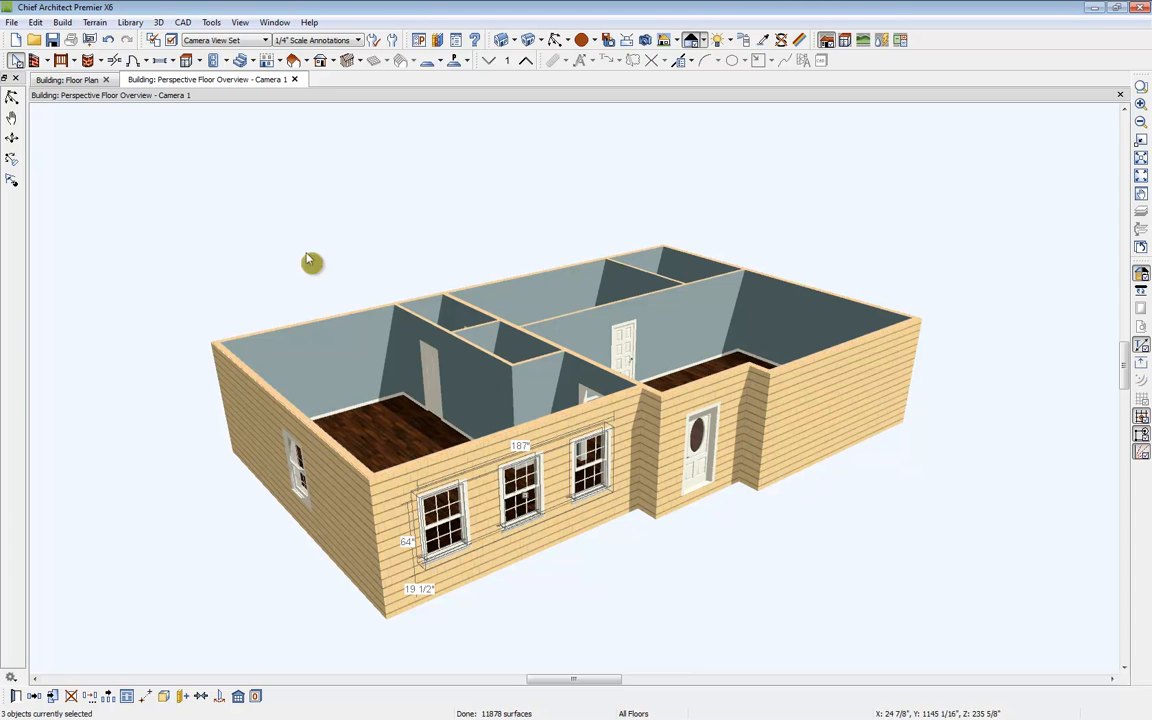
Step: Place a hinged door in the interior wall of the upper right room in the floor plan
{"action": "left_click", "coordinate": [65, 80]}
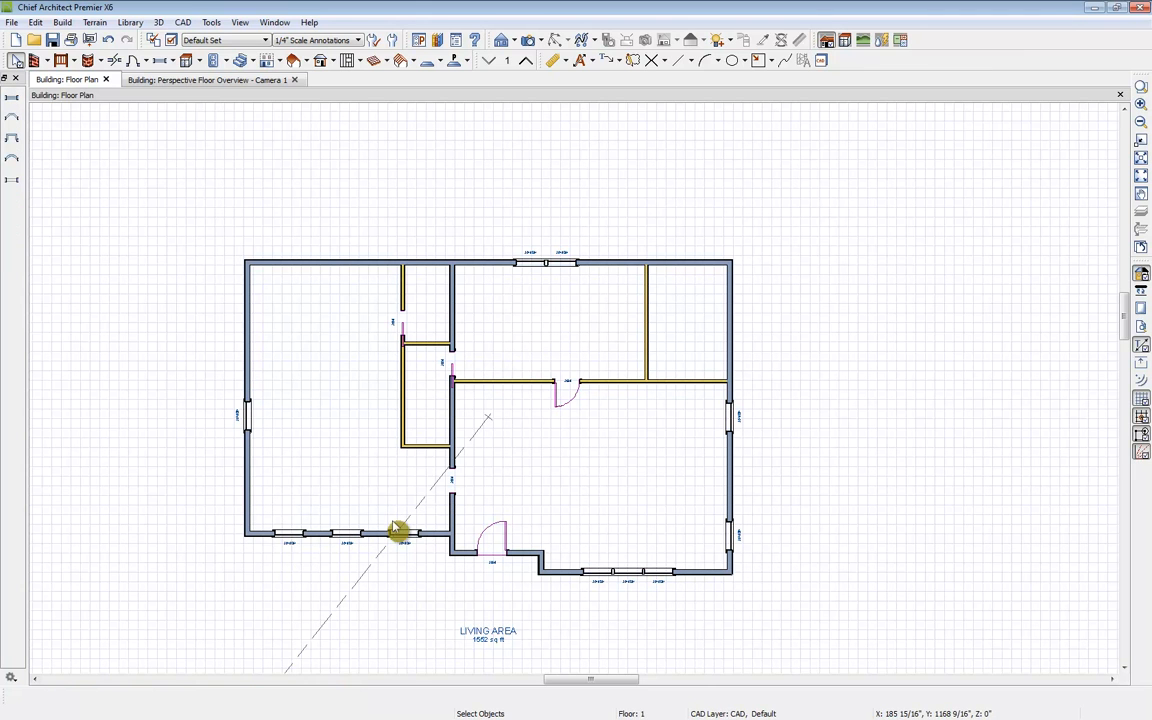
{"action": "left_click", "coordinate": [398, 603]}
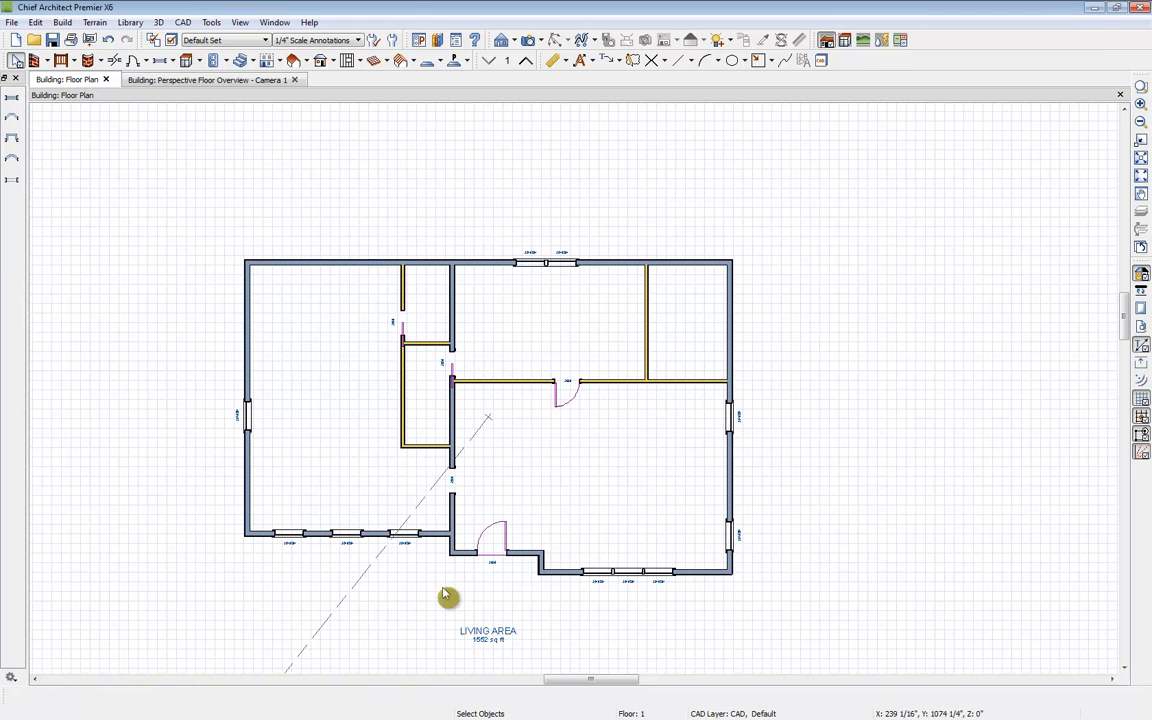
{"action": "left_click", "coordinate": [133, 62]}
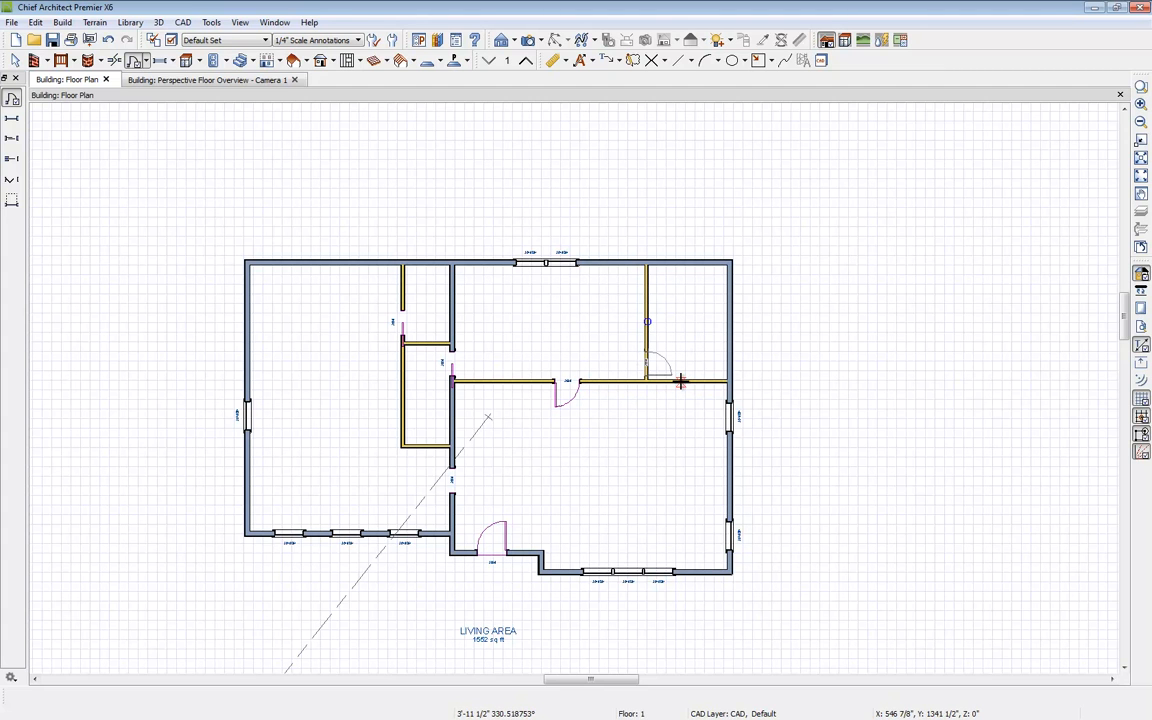
{"action": "left_click", "coordinate": [680, 381]}
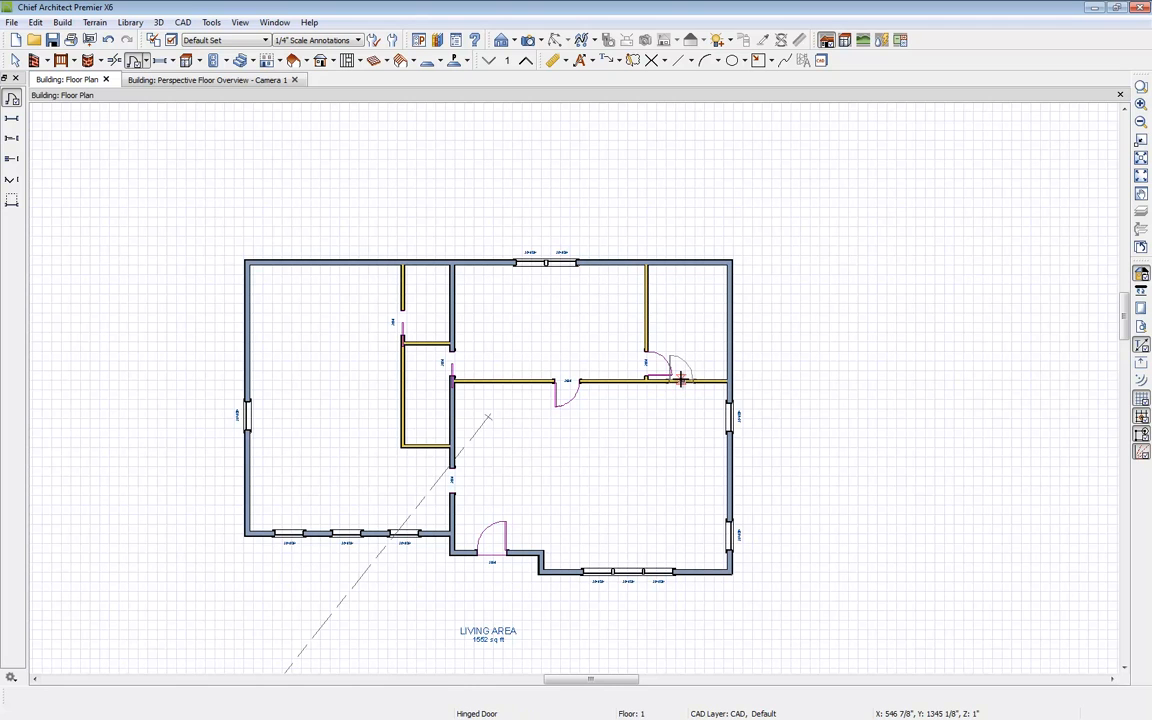
{"action": "key", "text": "space"}
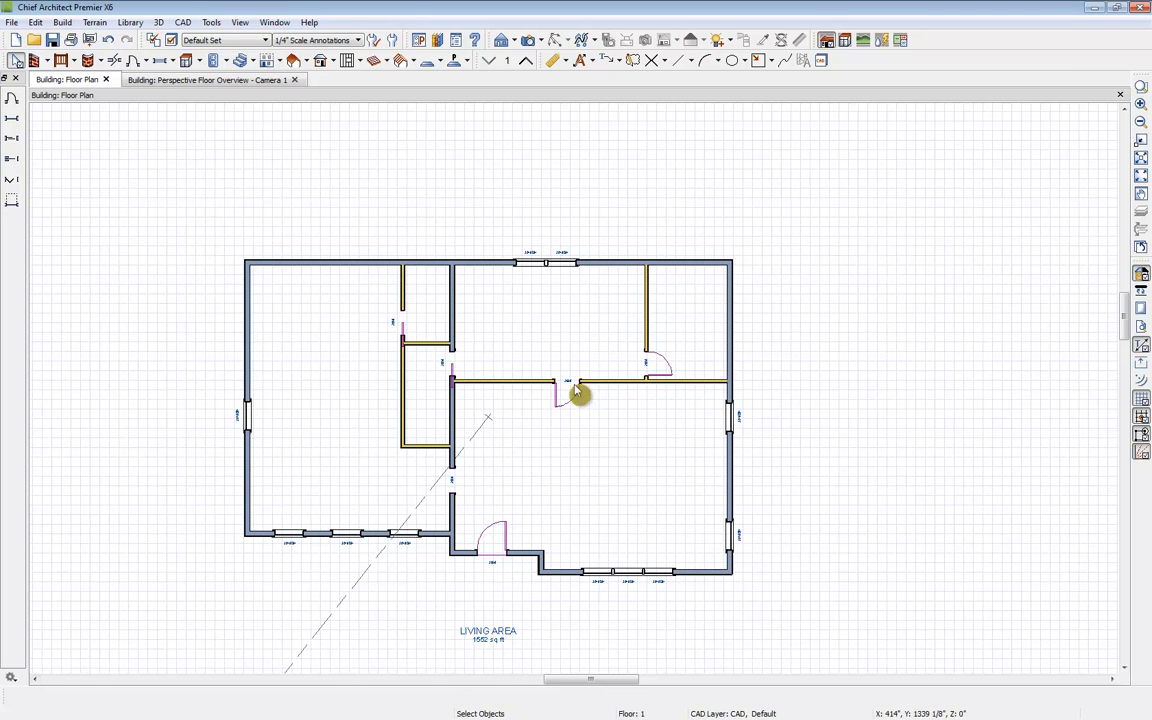
Step: Flip the opening side of the middle bedroom door and drag the short wall end beside the front entry down slightly
{"action": "left_click", "coordinate": [568, 389]}
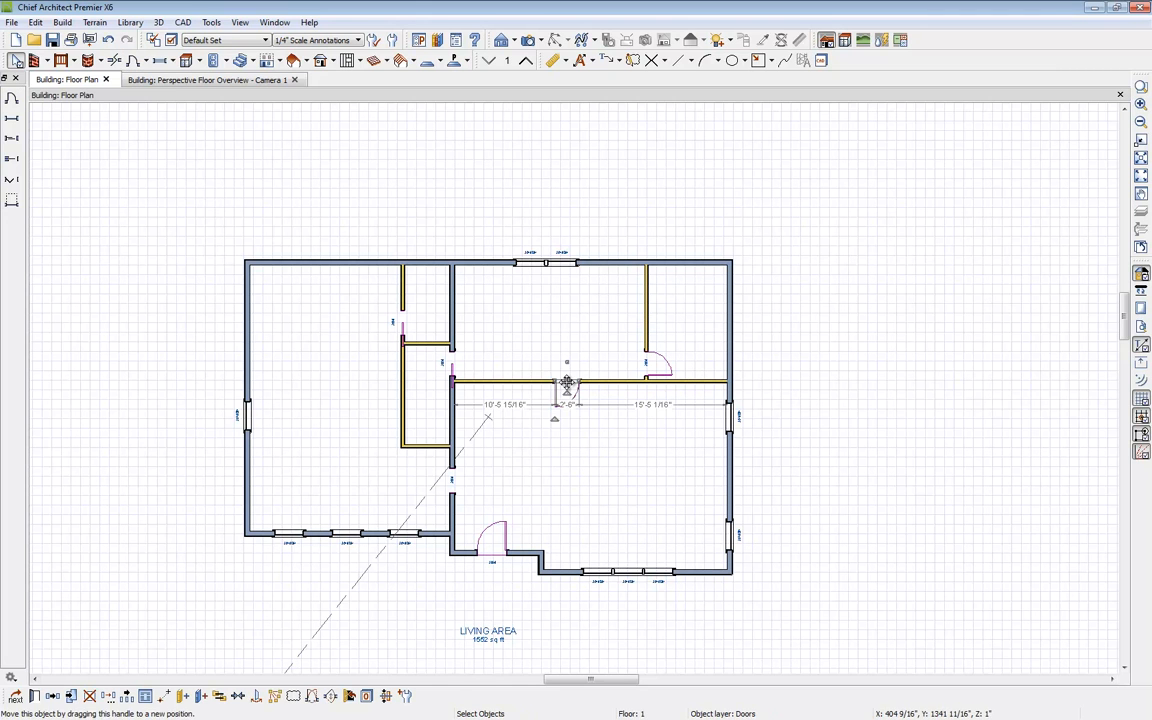
{"action": "left_click", "coordinate": [331, 703]}
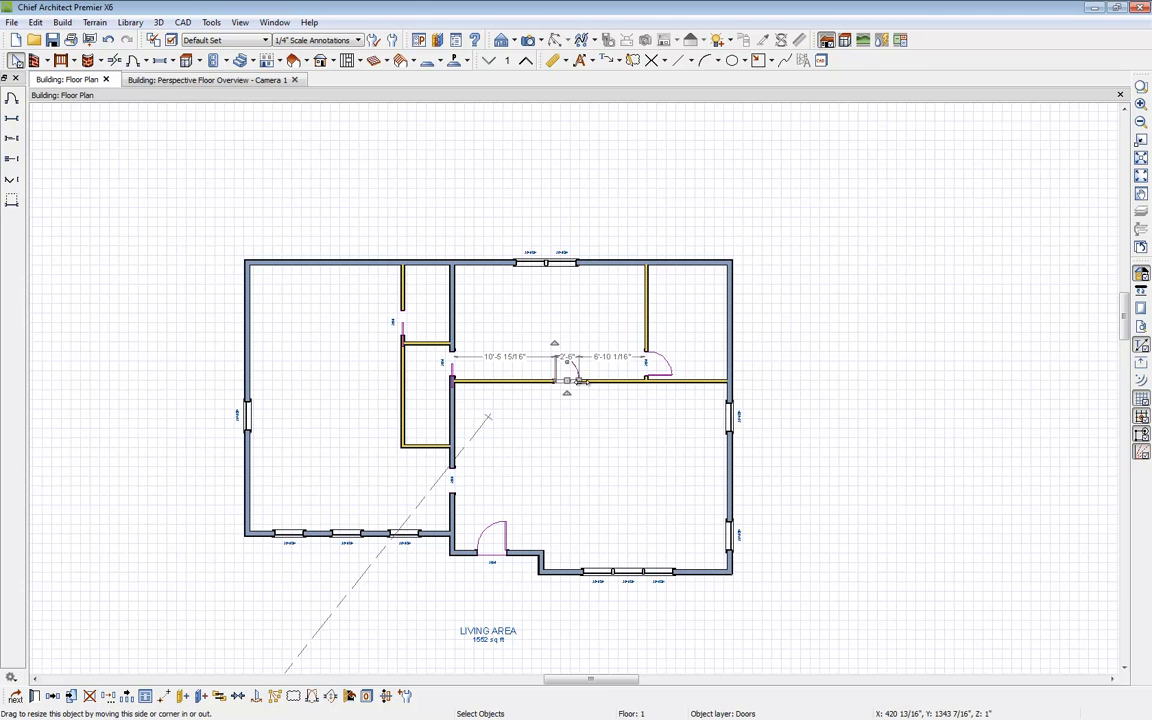
{"action": "left_click", "coordinate": [455, 497]}
{"action": "left_click_drag", "start_coordinate": [454, 497], "coordinate": [454, 521]}
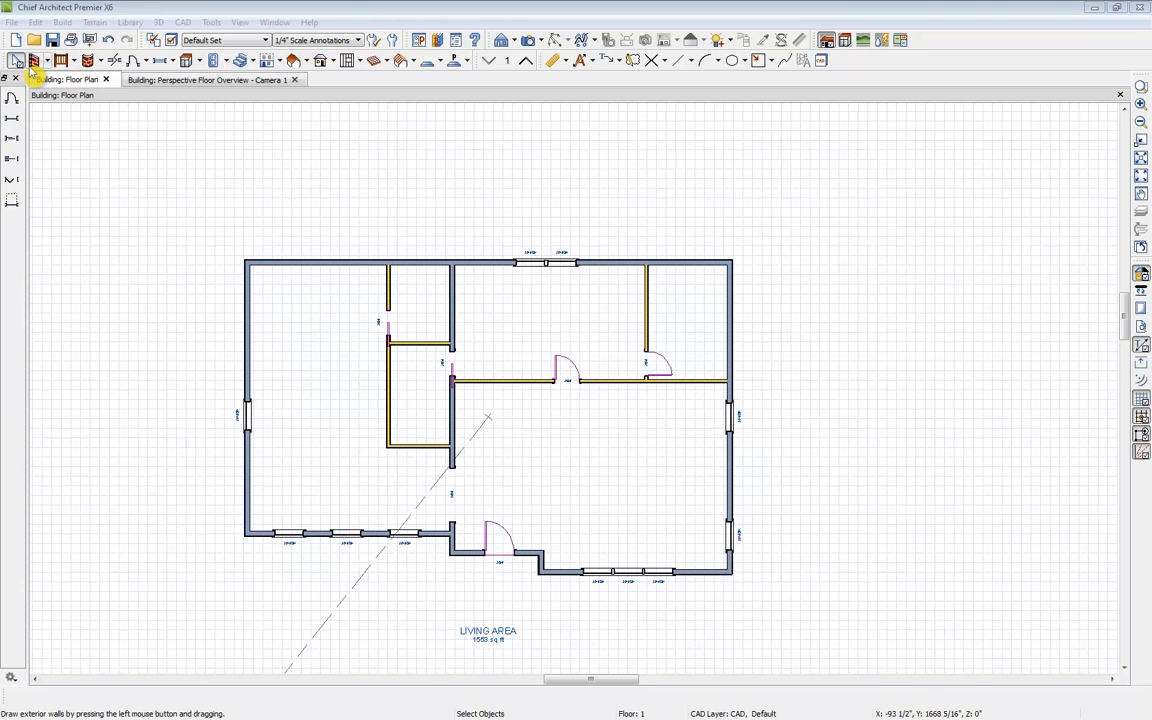
Step: Draw a small deck in the front entry recess with the Straight Deck Railing tool
{"action": "left_click", "coordinate": [76, 62]}
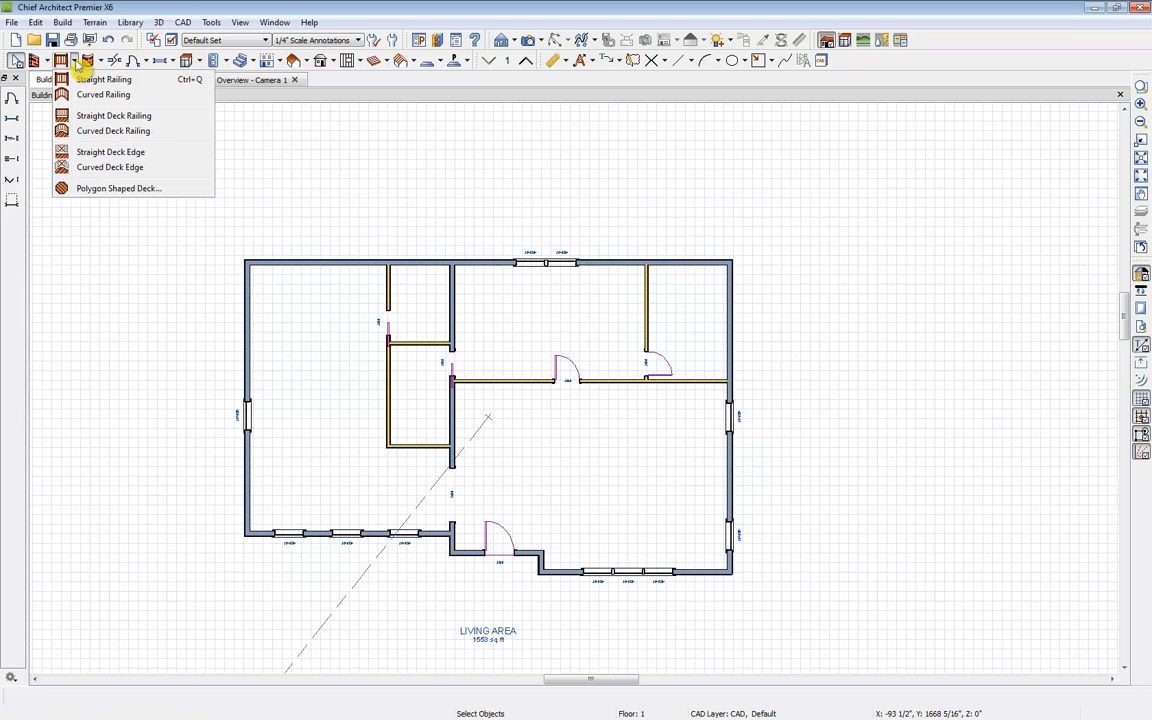
{"action": "left_click", "coordinate": [104, 117]}
{"action": "left_click_drag", "start_coordinate": [448, 554], "coordinate": [540, 571]}
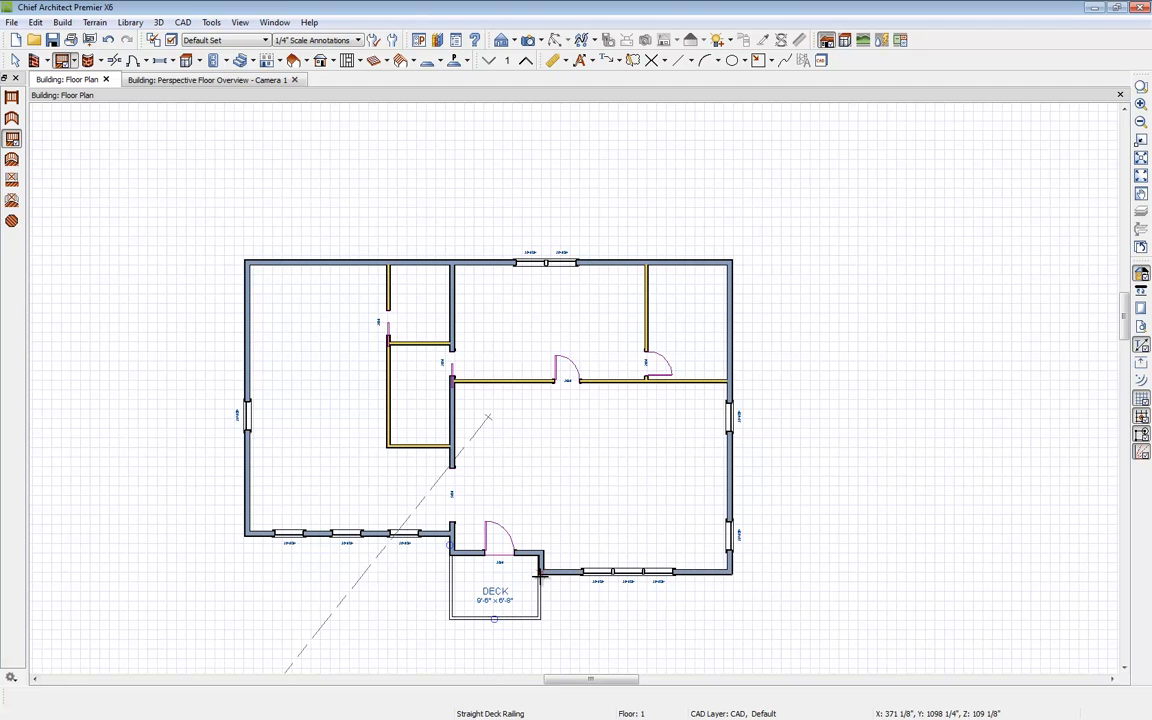
{"action": "key", "text": "space"}
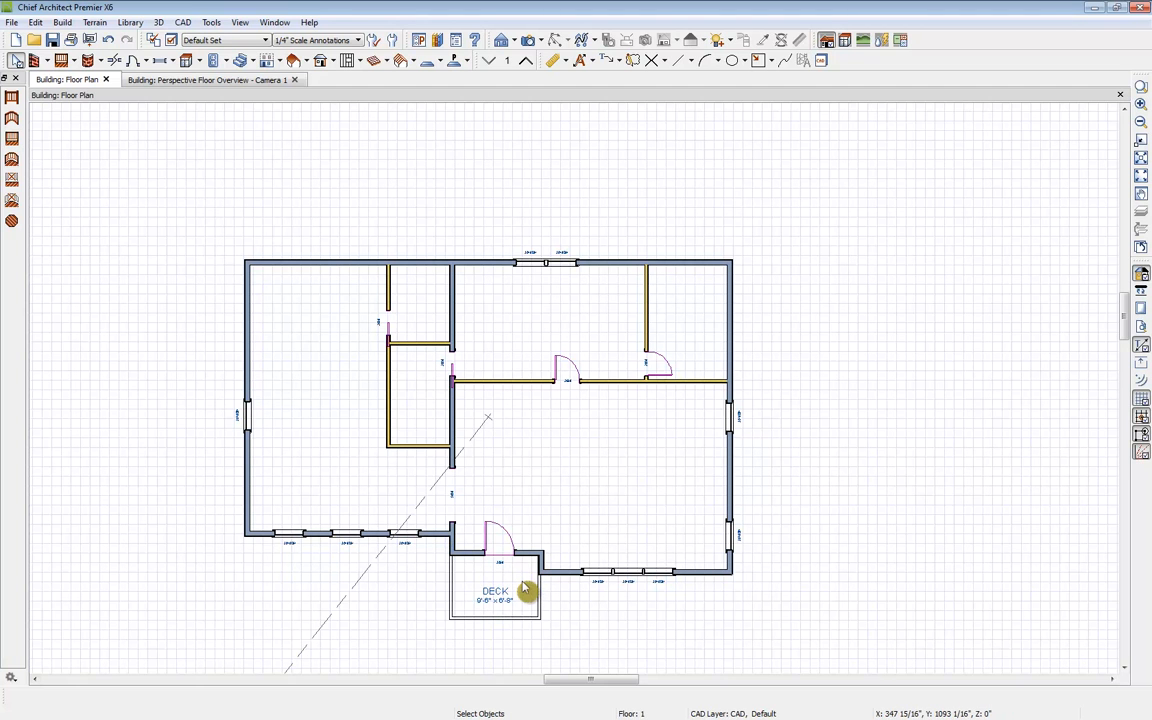
Step: Change the deck's room type to Porch in its room specification
{"action": "left_click", "coordinate": [522, 588]}
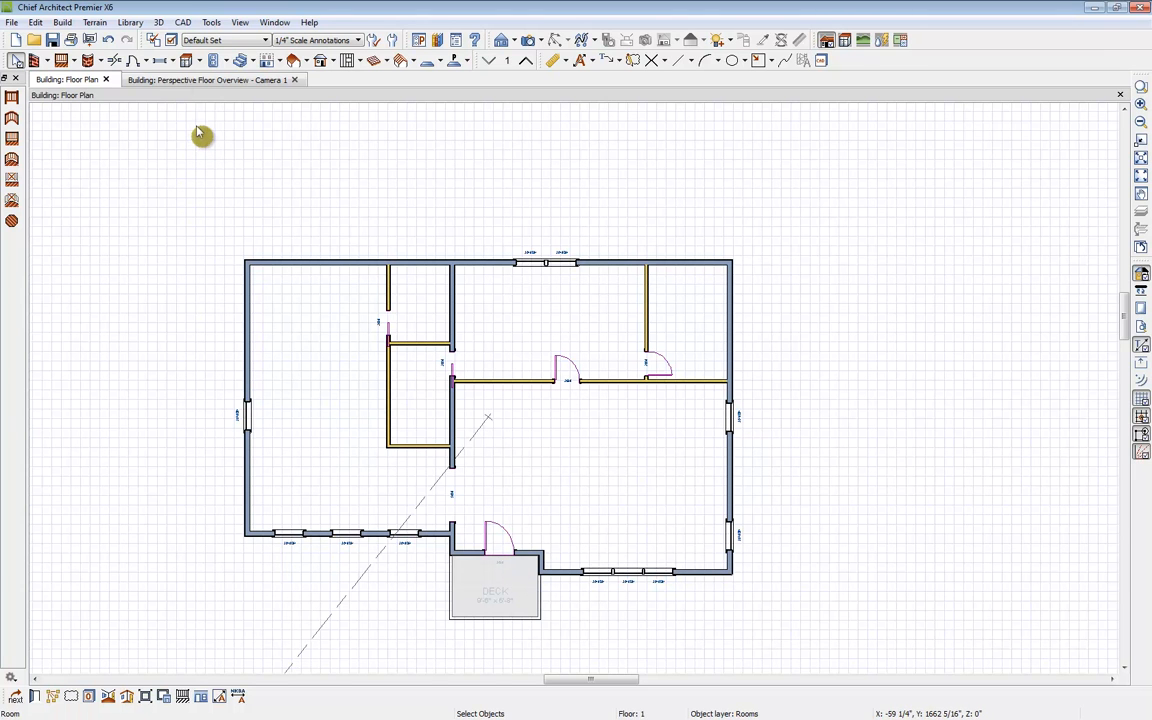
{"action": "left_click", "coordinate": [187, 82]}
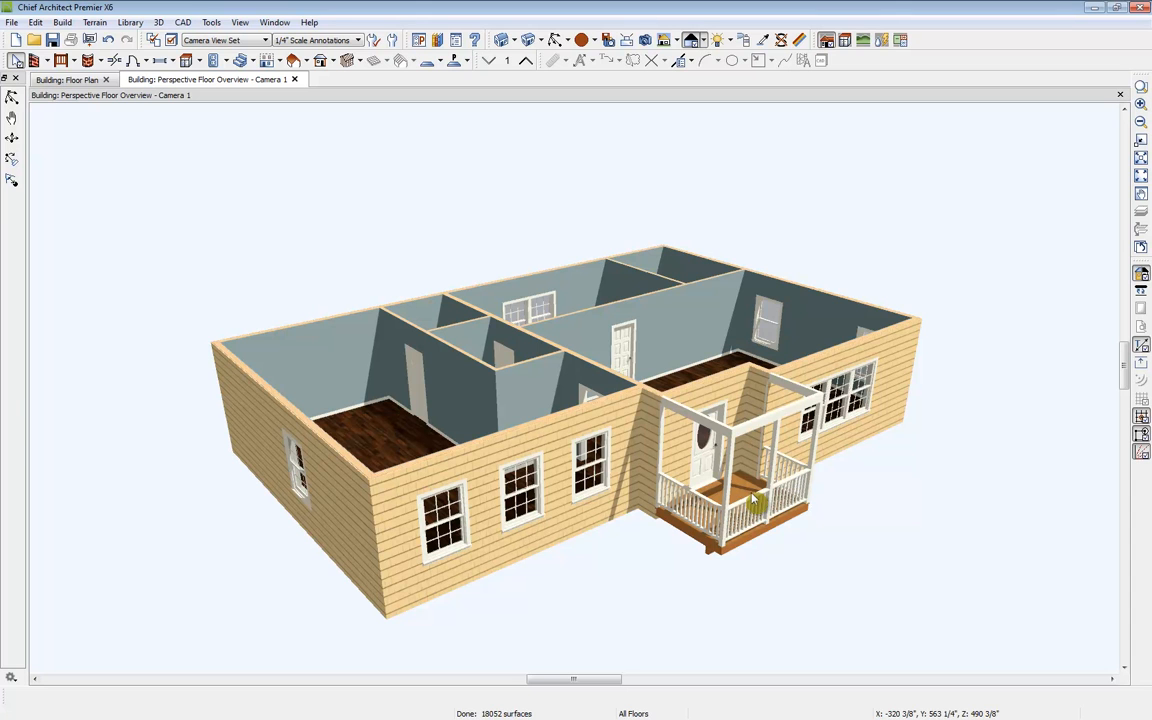
{"action": "left_click", "coordinate": [665, 448]}
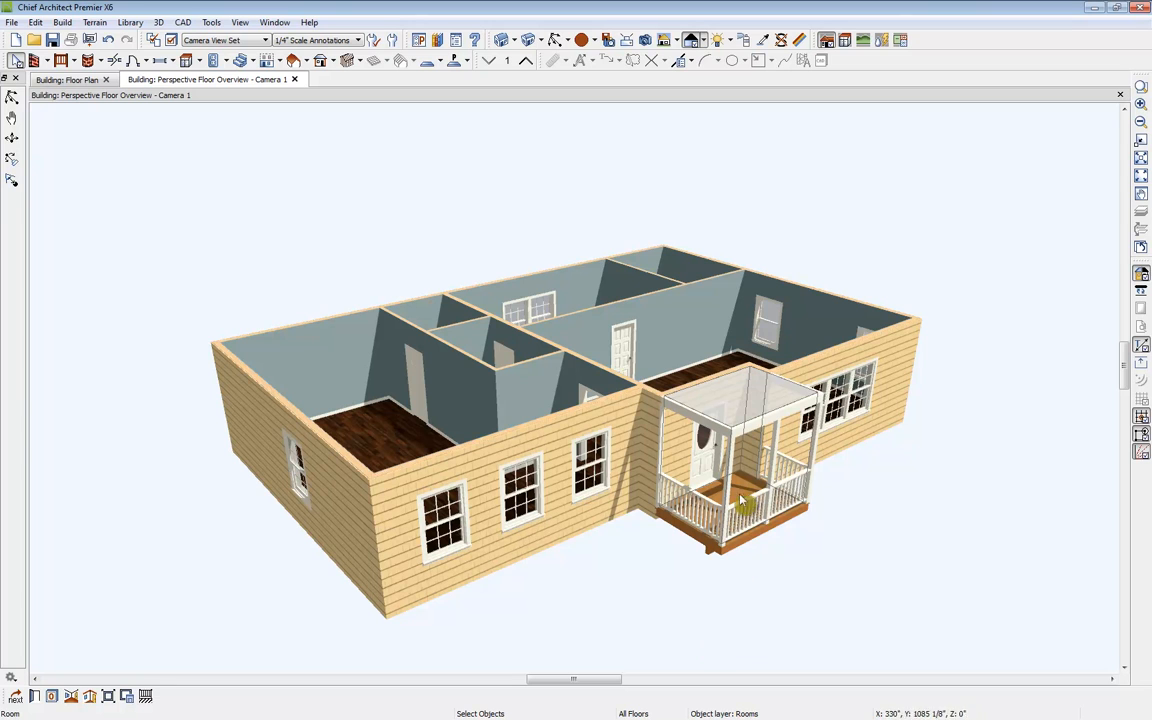
{"action": "left_click", "coordinate": [34, 696]}
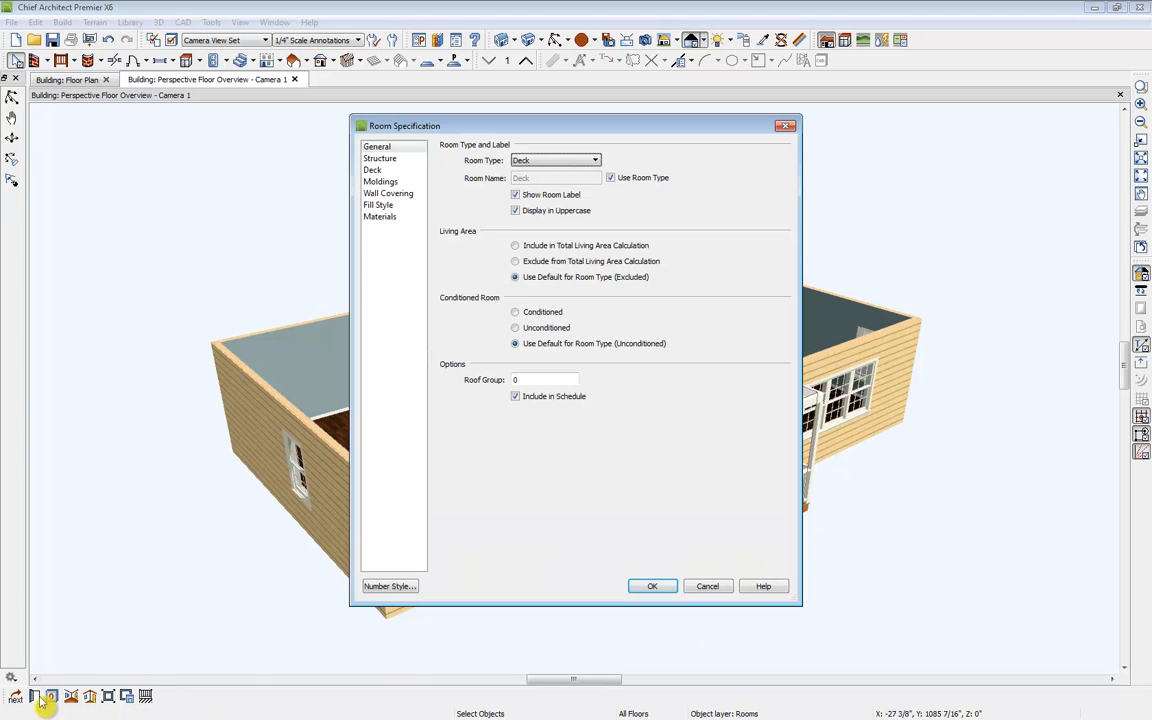
{"action": "left_click", "coordinate": [548, 160]}
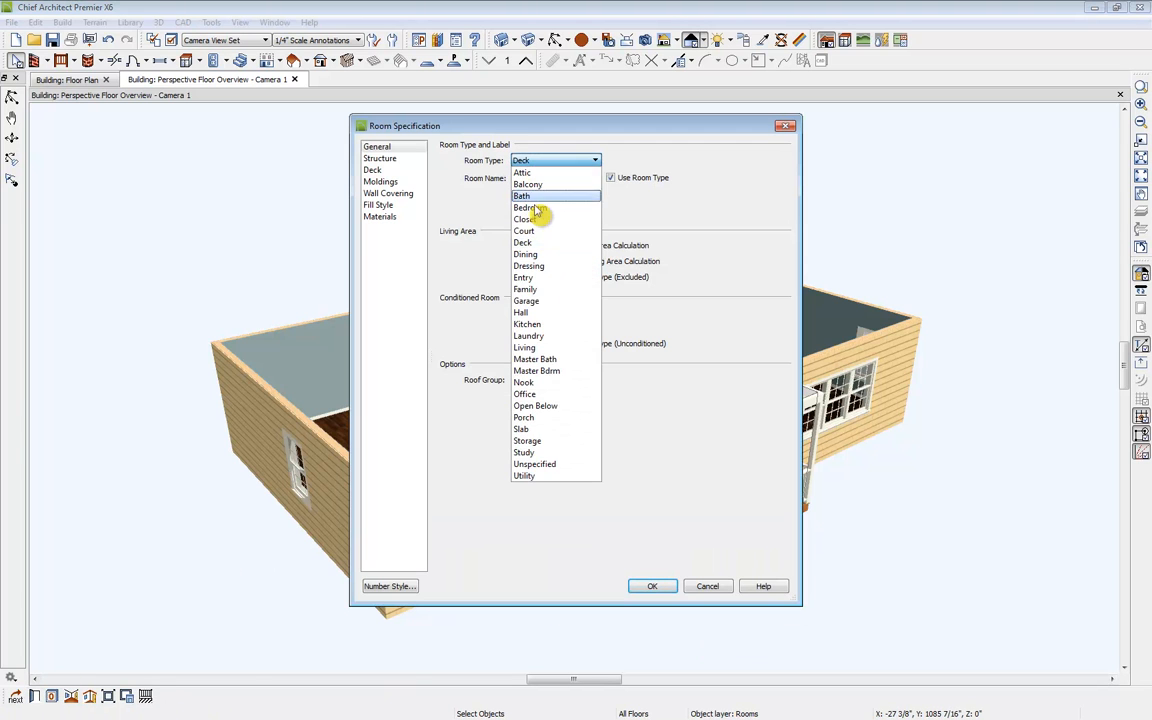
{"action": "left_click", "coordinate": [586, 418]}
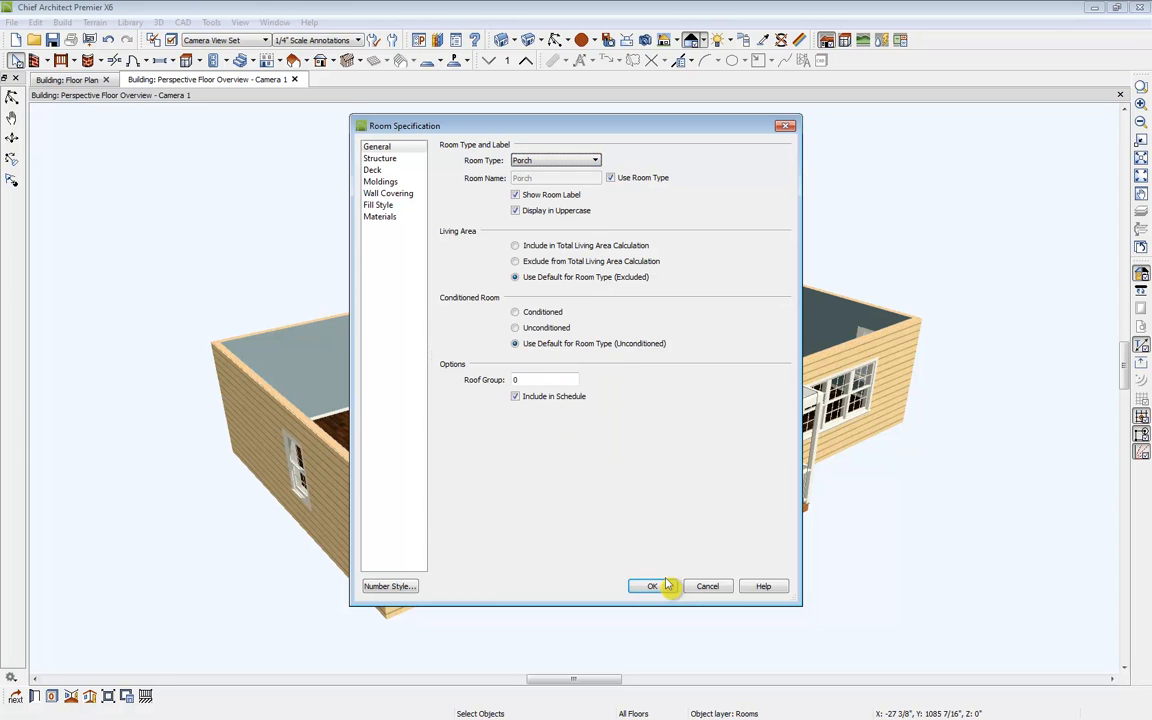
{"action": "left_click", "coordinate": [666, 590]}
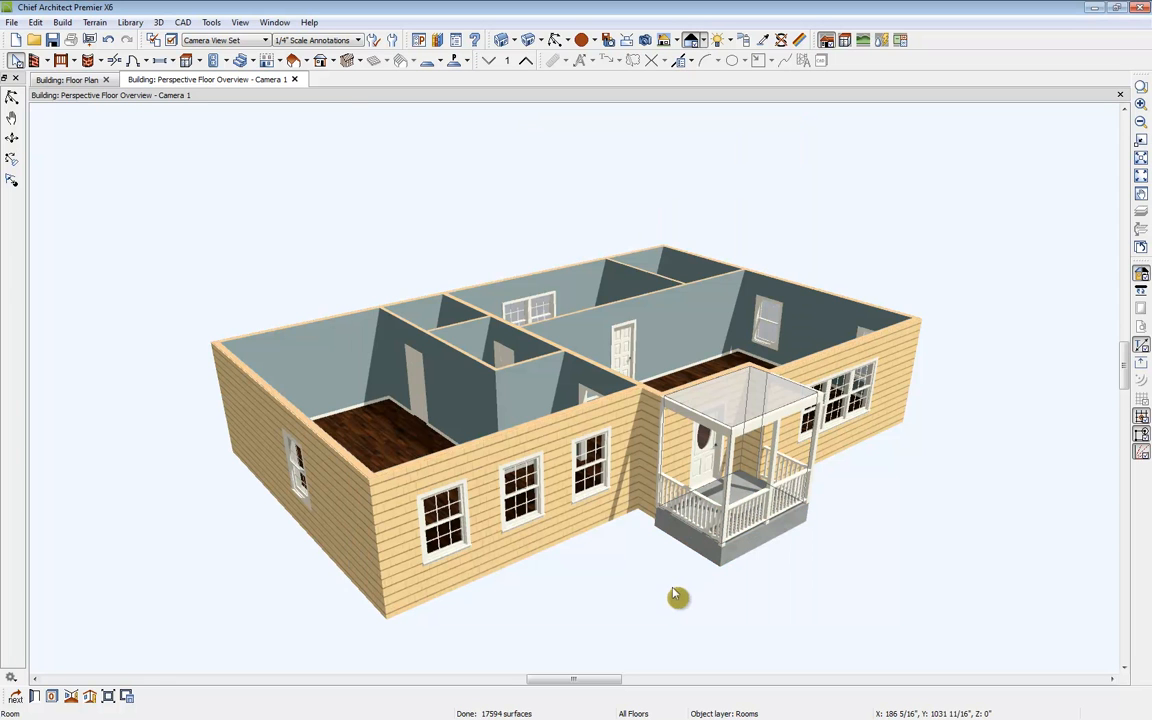
Step: Split the large left room with a room divider from the closet wall to the left exterior wall
{"action": "left_click", "coordinate": [68, 80]}
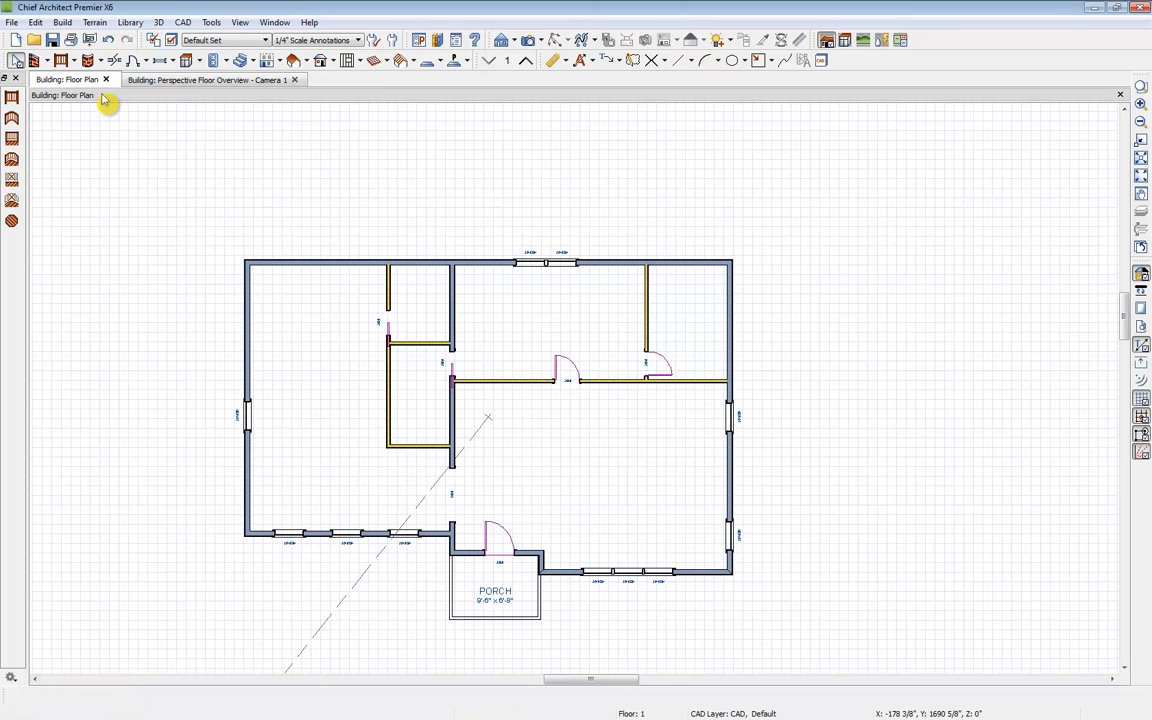
{"action": "left_click", "coordinate": [624, 430]}
{"action": "left_click", "coordinate": [562, 322]}
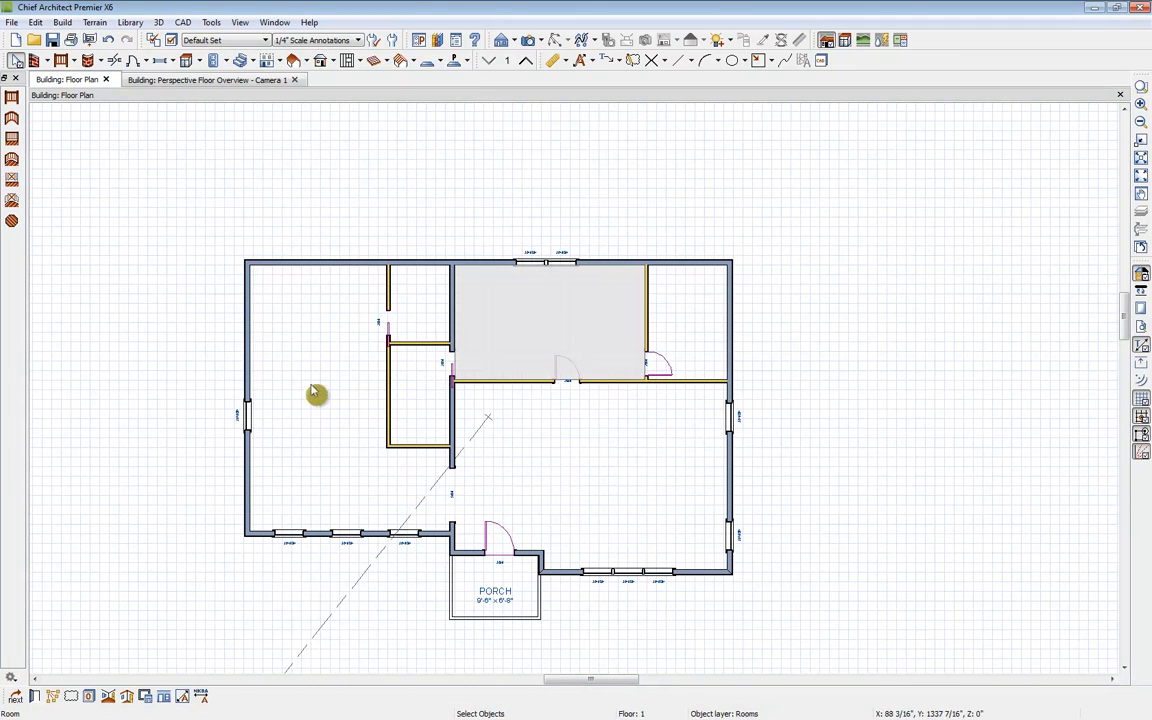
{"action": "left_click", "coordinate": [47, 61]}
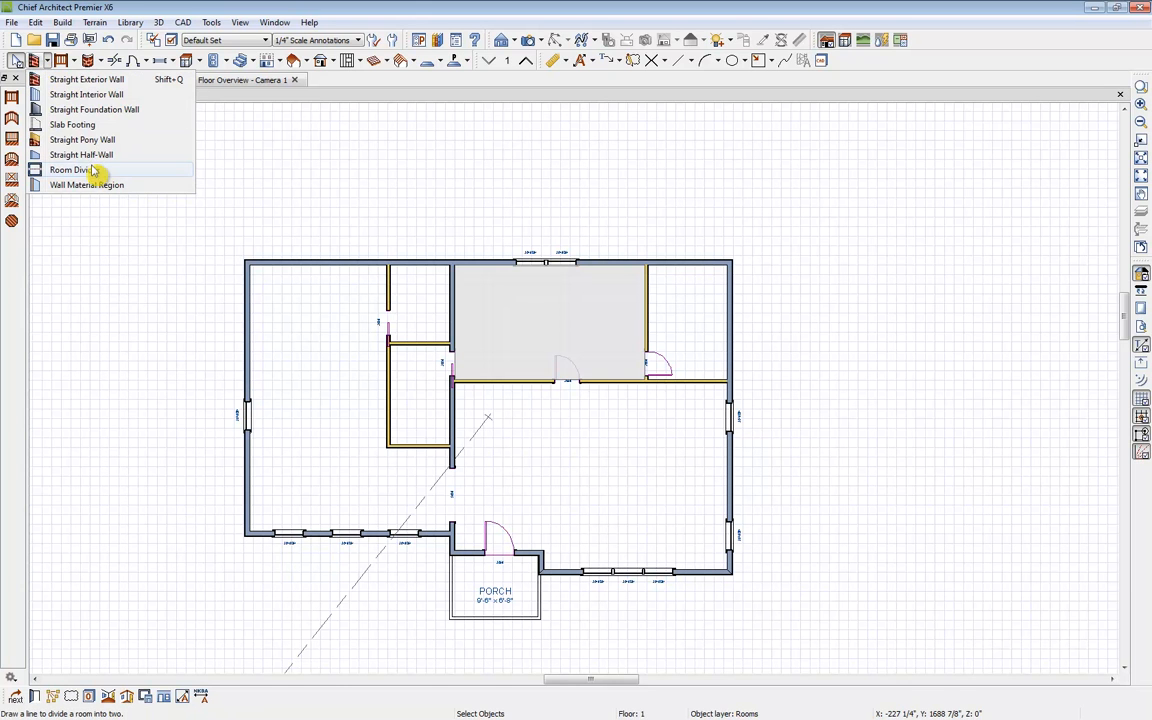
{"action": "left_click", "coordinate": [57, 172]}
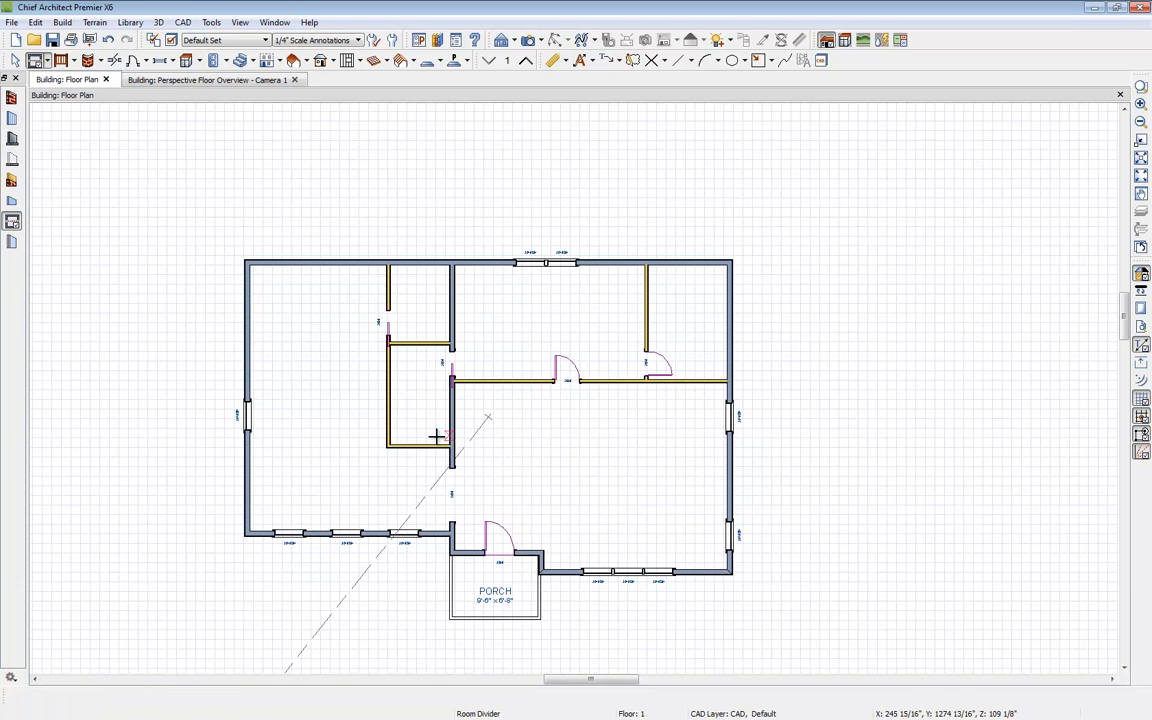
{"action": "left_click_drag", "start_coordinate": [389, 448], "coordinate": [250, 448]}
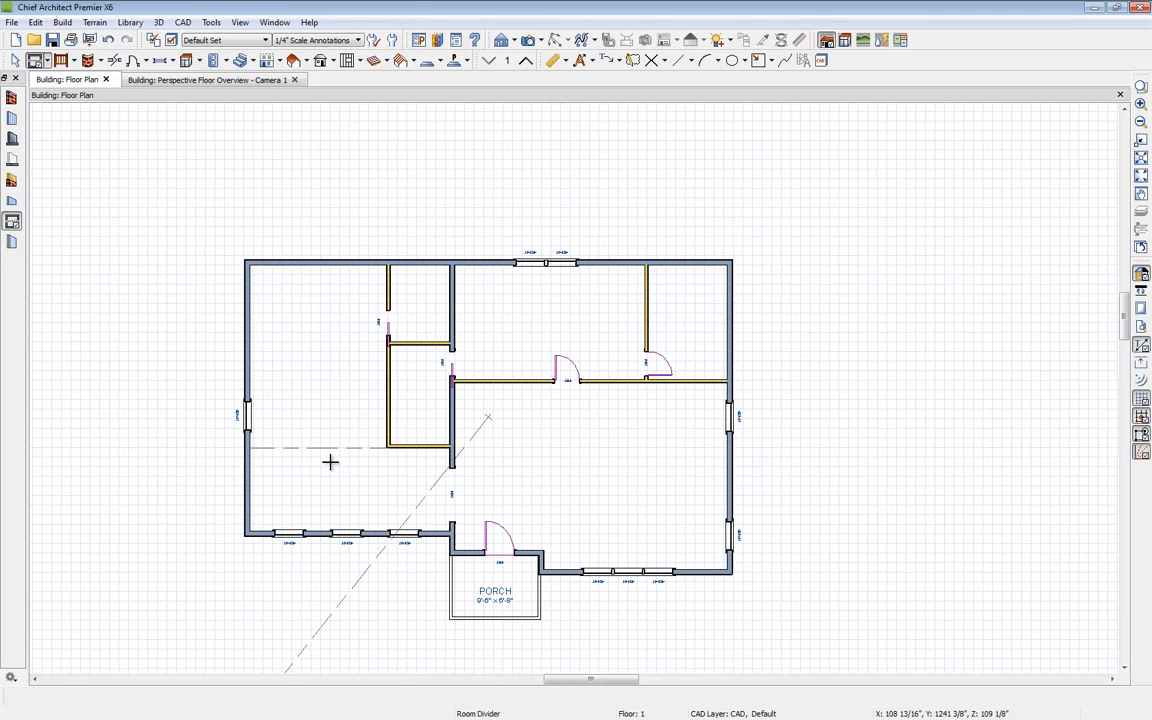
{"action": "key", "text": "space"}
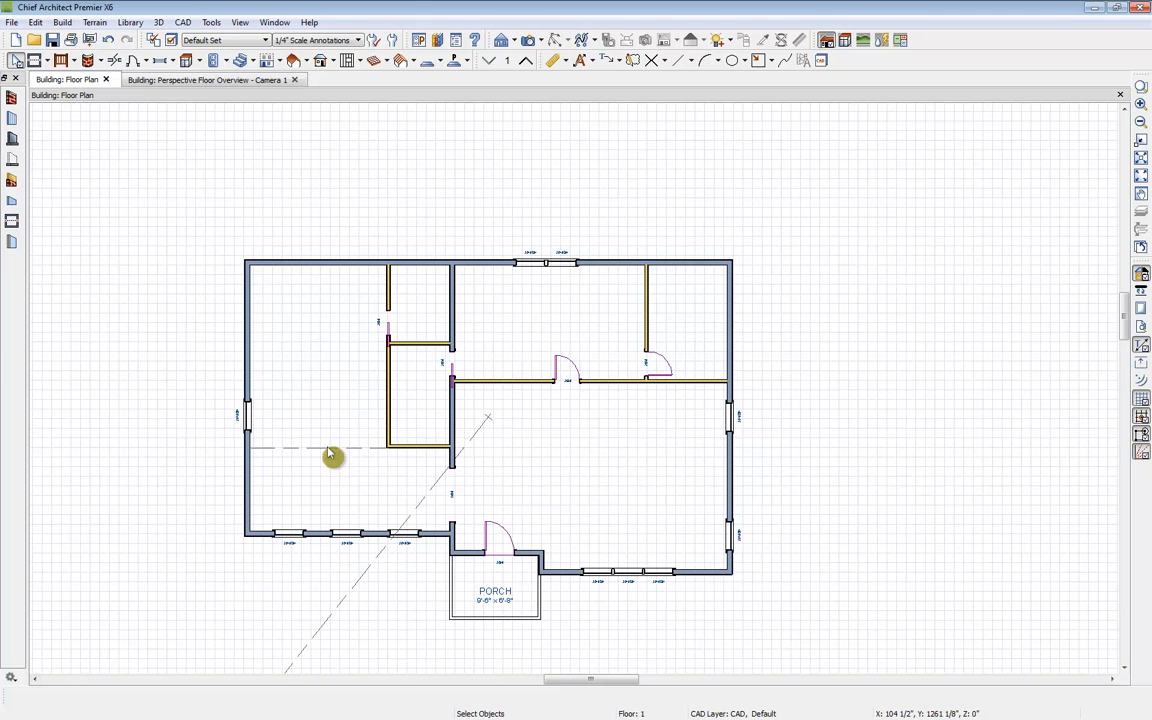
{"action": "left_click", "coordinate": [312, 393]}
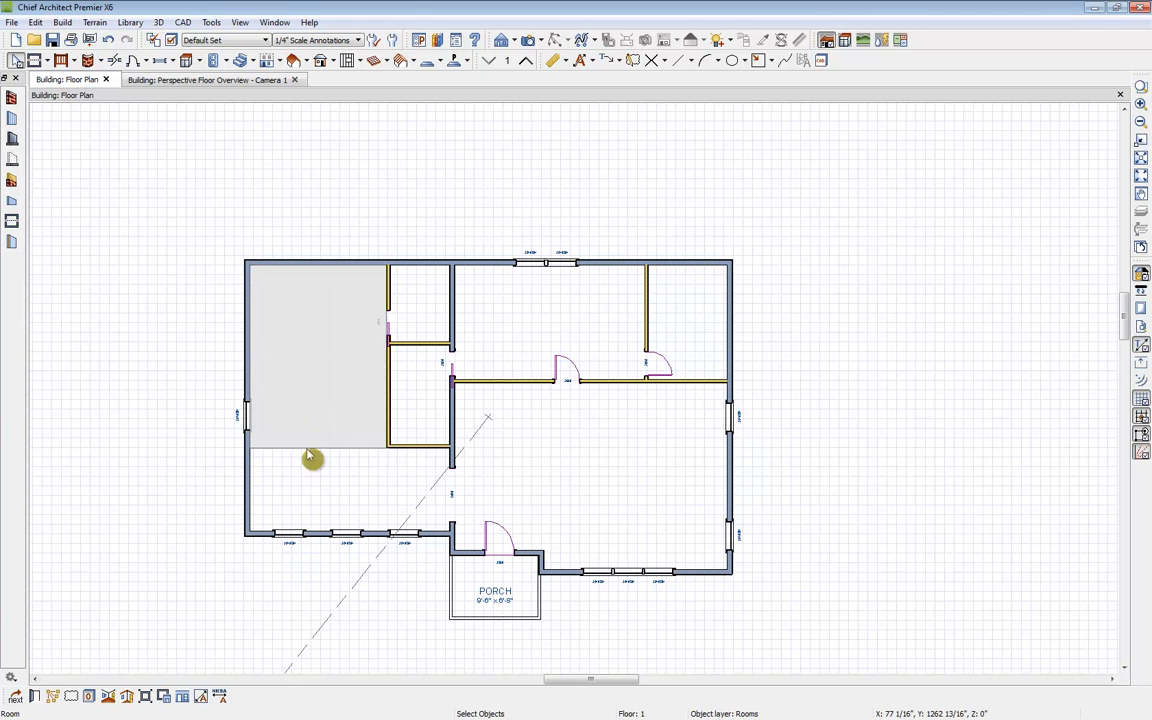
Step: Set the room type of the upper-left room to Kitchen in its room specification
{"action": "left_click", "coordinate": [310, 462]}
{"action": "left_click", "coordinate": [338, 404]}
{"action": "left_click", "coordinate": [15, 696]}
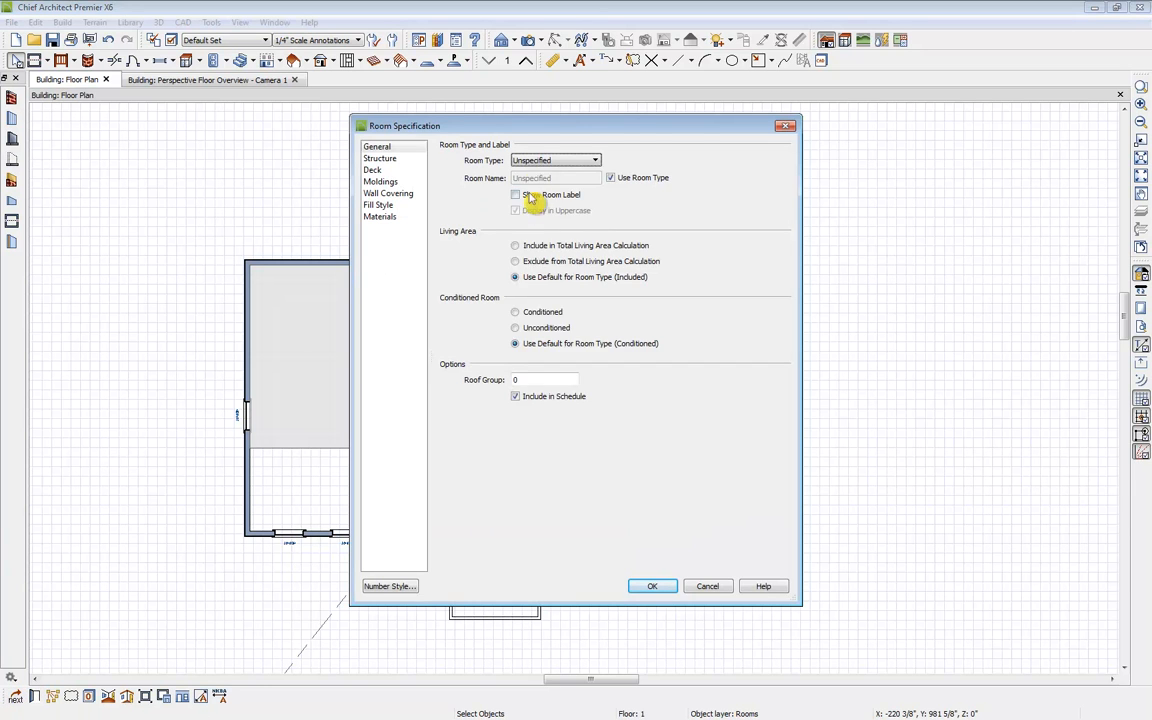
{"action": "left_click", "coordinate": [548, 160]}
{"action": "left_click", "coordinate": [547, 325]}
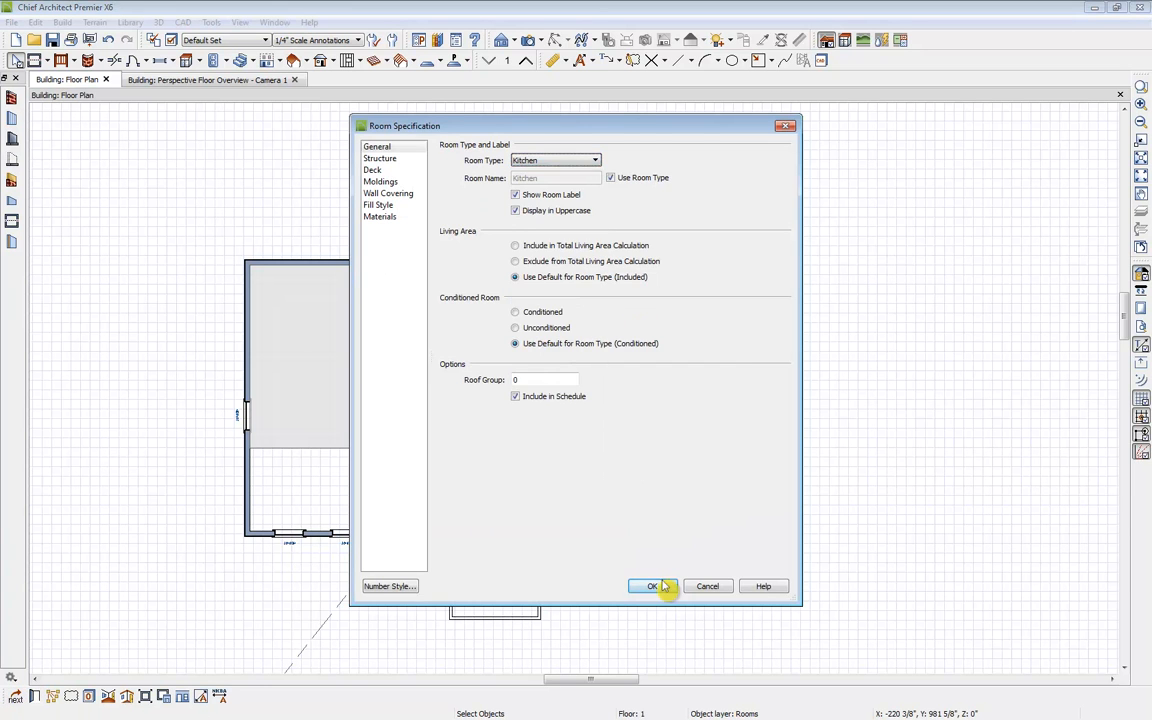
{"action": "left_click", "coordinate": [662, 587]}
{"action": "left_click", "coordinate": [188, 552]}
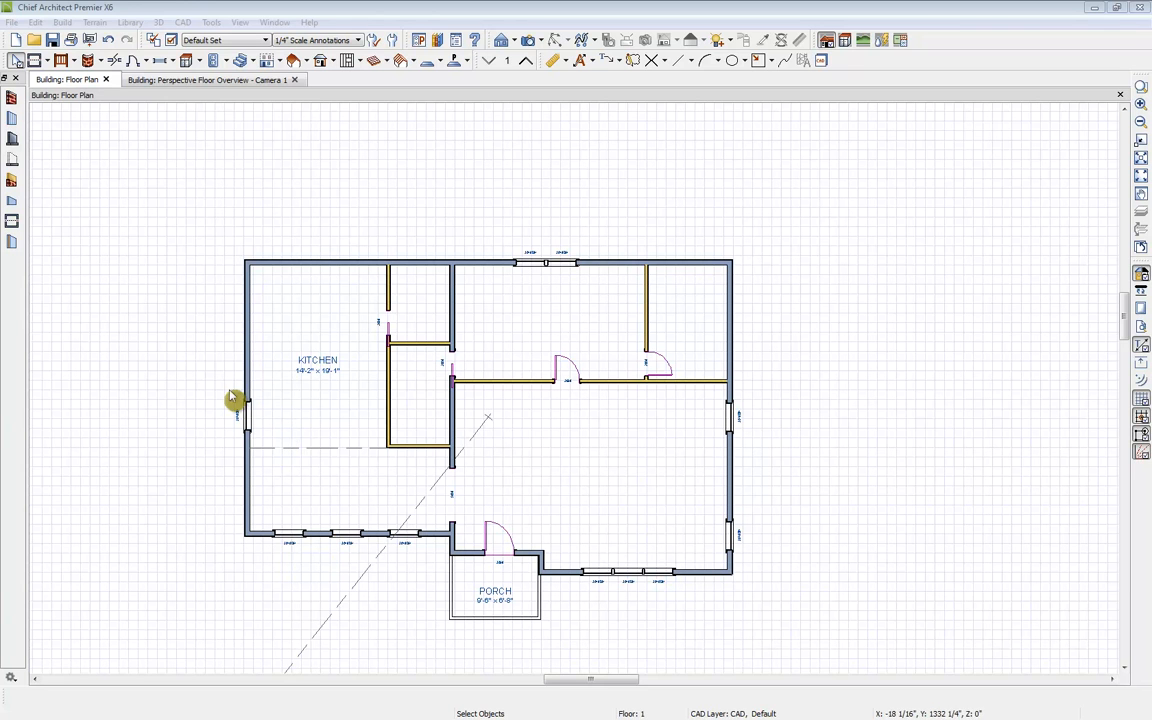
Step: Build a foundation with a 42" minimum stem wall height, deriving it from the 1st floor plan
{"action": "left_click", "coordinate": [281, 61]}
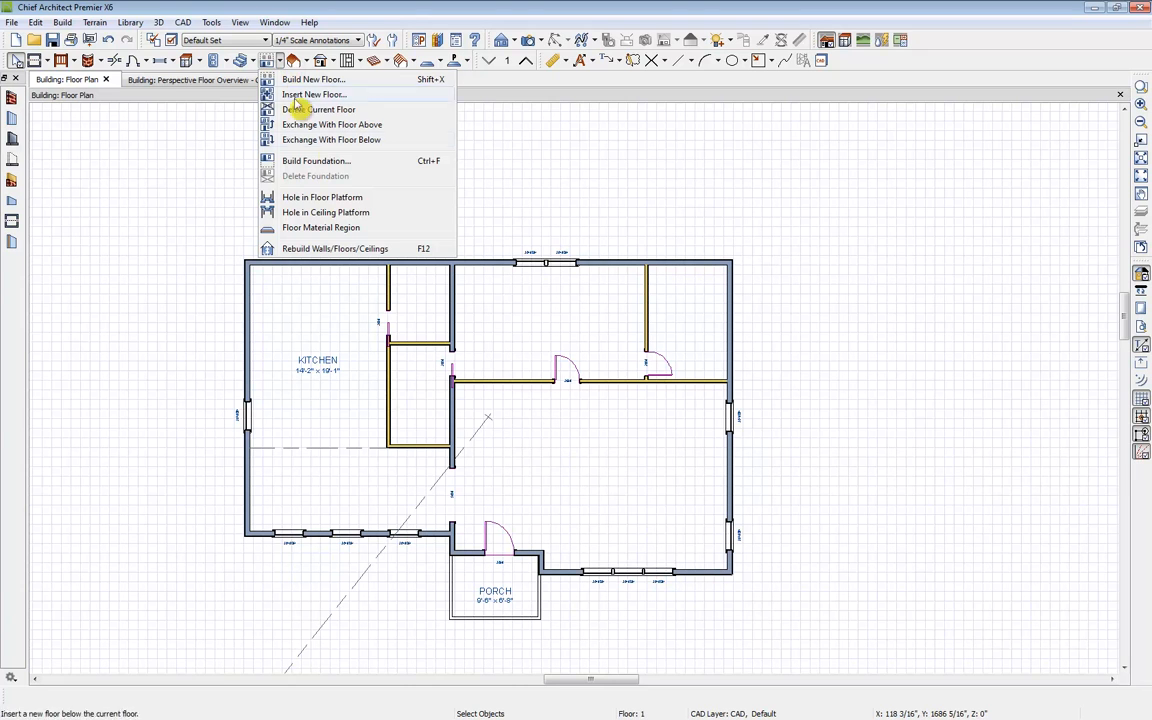
{"action": "left_click", "coordinate": [338, 161]}
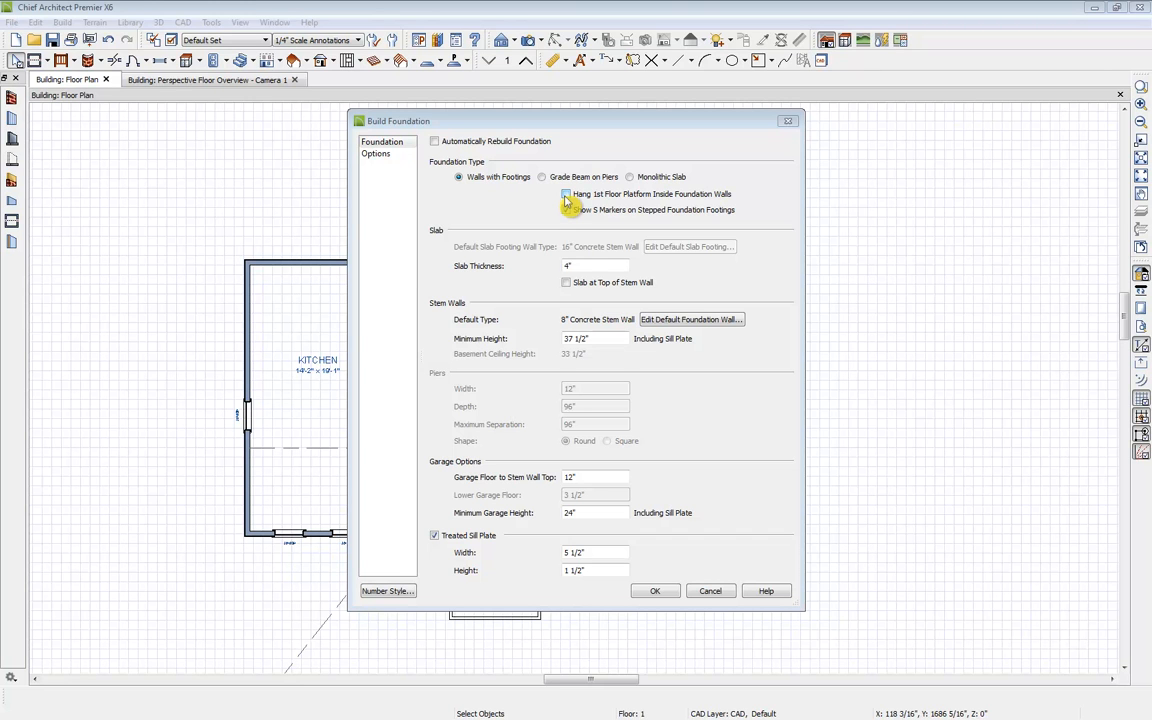
{"action": "left_click_drag", "start_coordinate": [600, 338], "coordinate": [487, 353]}
{"action": "type", "text": "42"}
{"action": "key", "text": "Tab"}
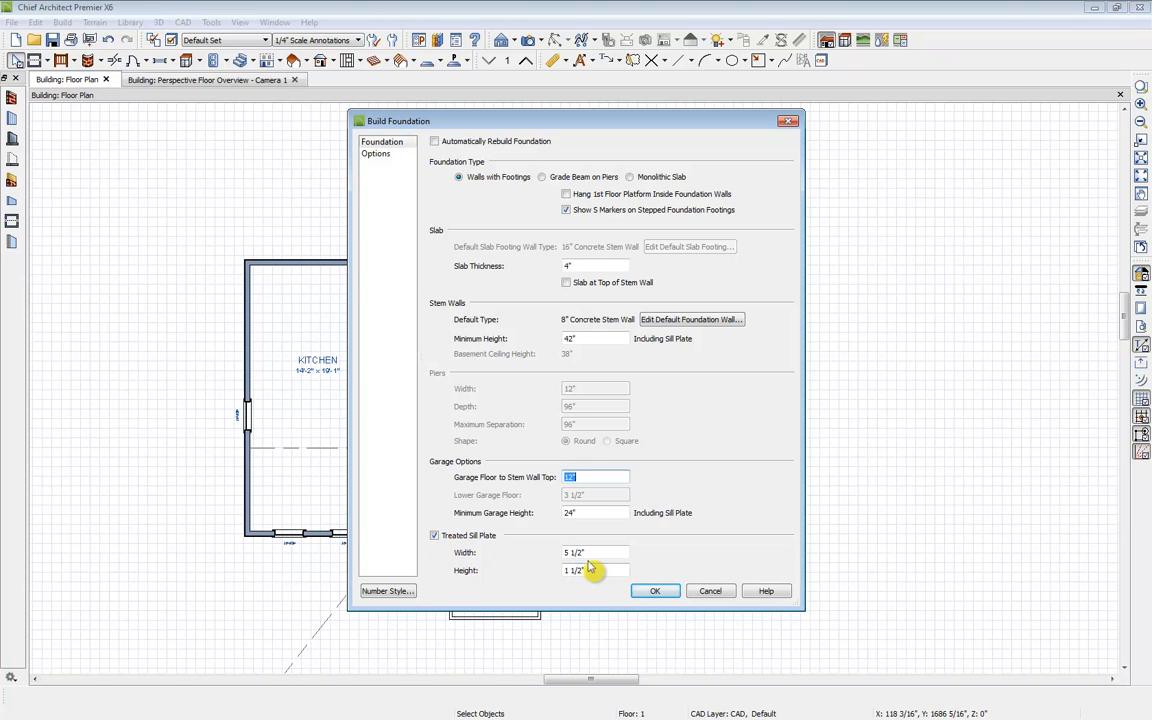
{"action": "left_click", "coordinate": [389, 158]}
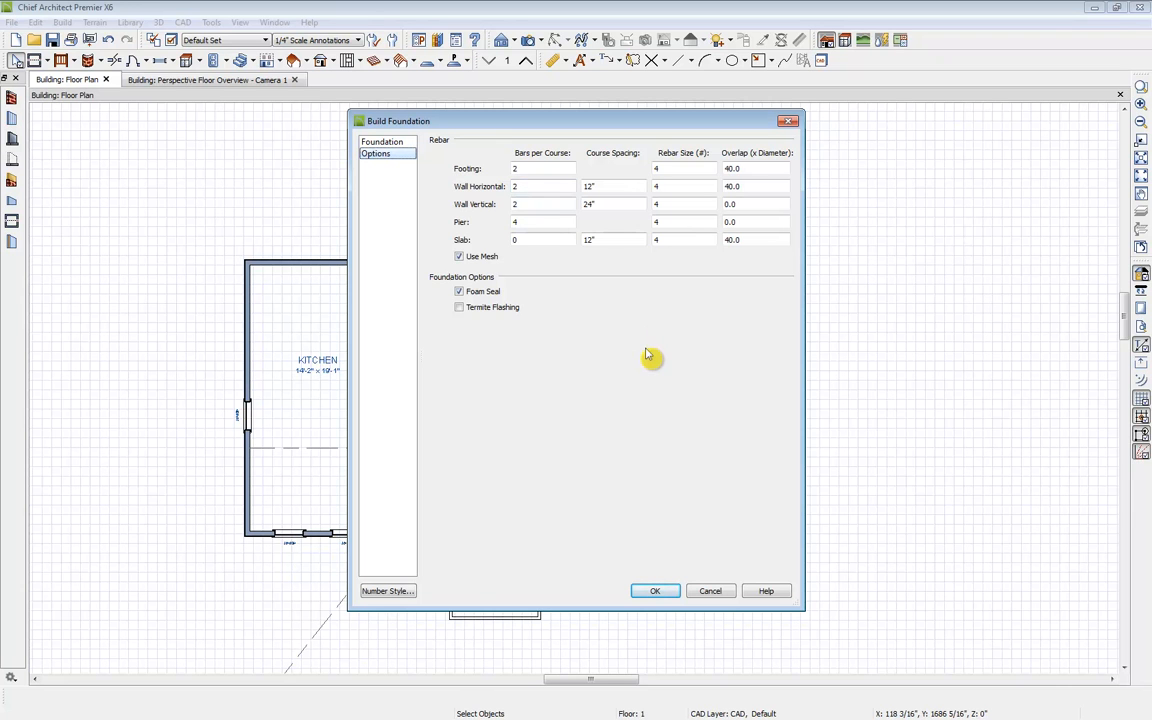
{"action": "left_click", "coordinate": [655, 591]}
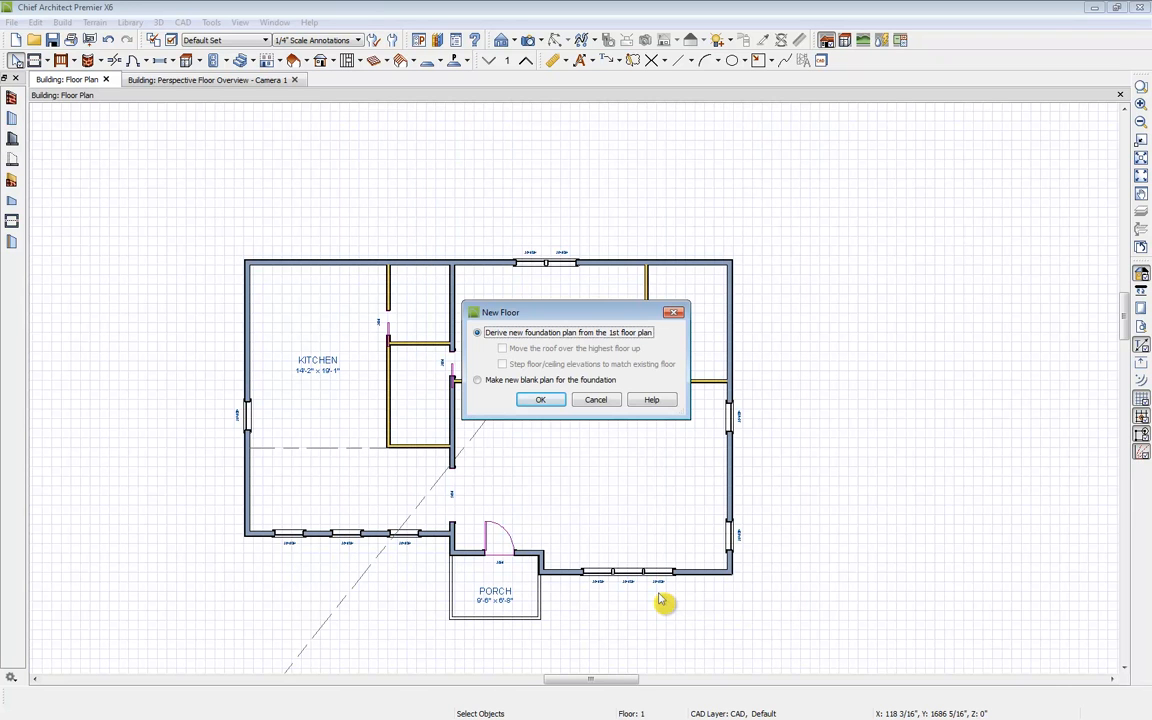
{"action": "left_click", "coordinate": [545, 402]}
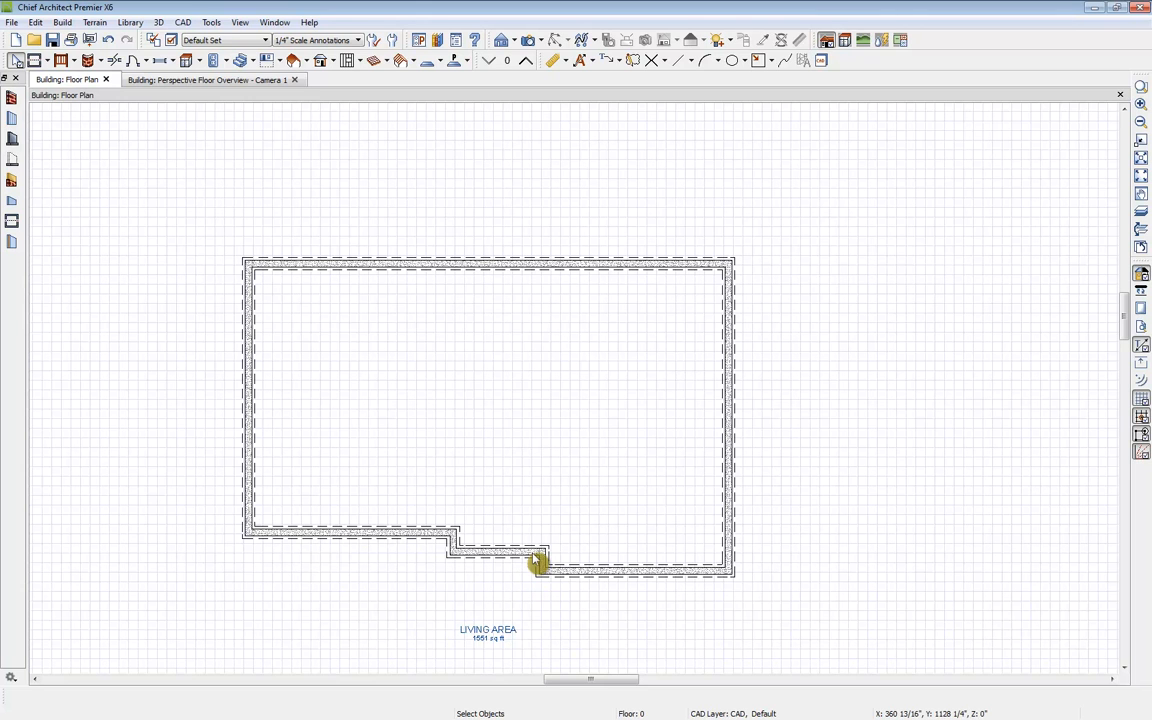
Step: Return to floor 1 and build a 2nd floor derived from it, setting the rough ceiling to 0"
{"action": "left_click", "coordinate": [526, 60]}
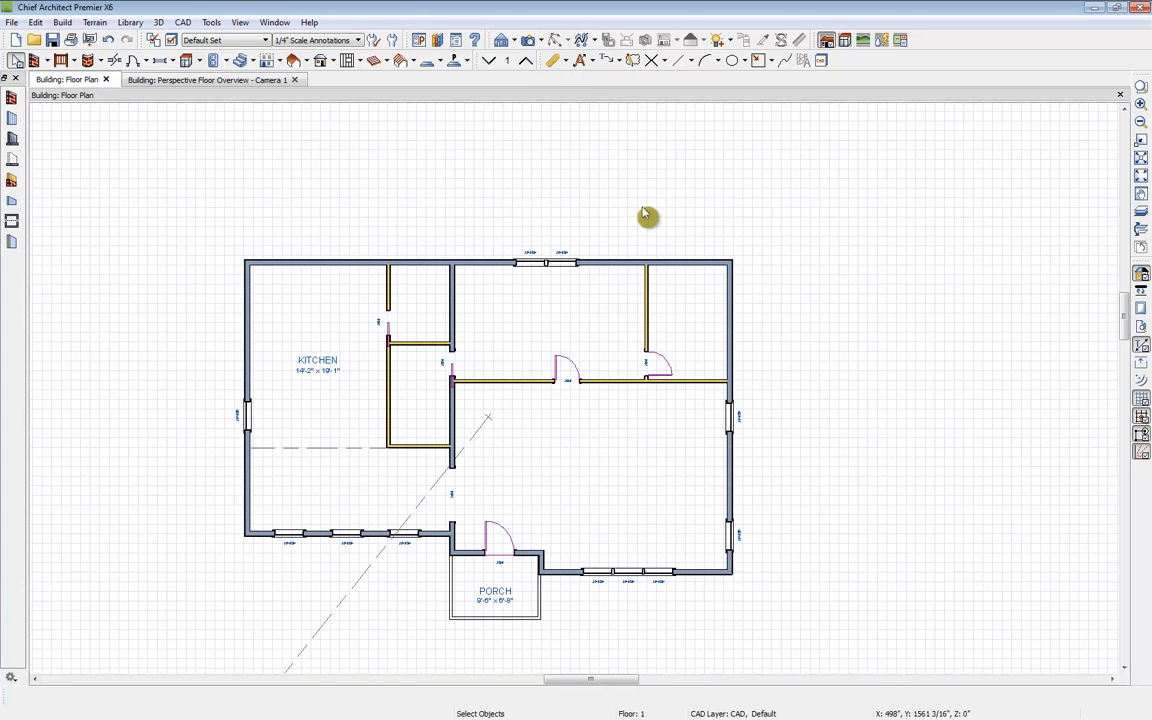
{"action": "left_click", "coordinate": [286, 62]}
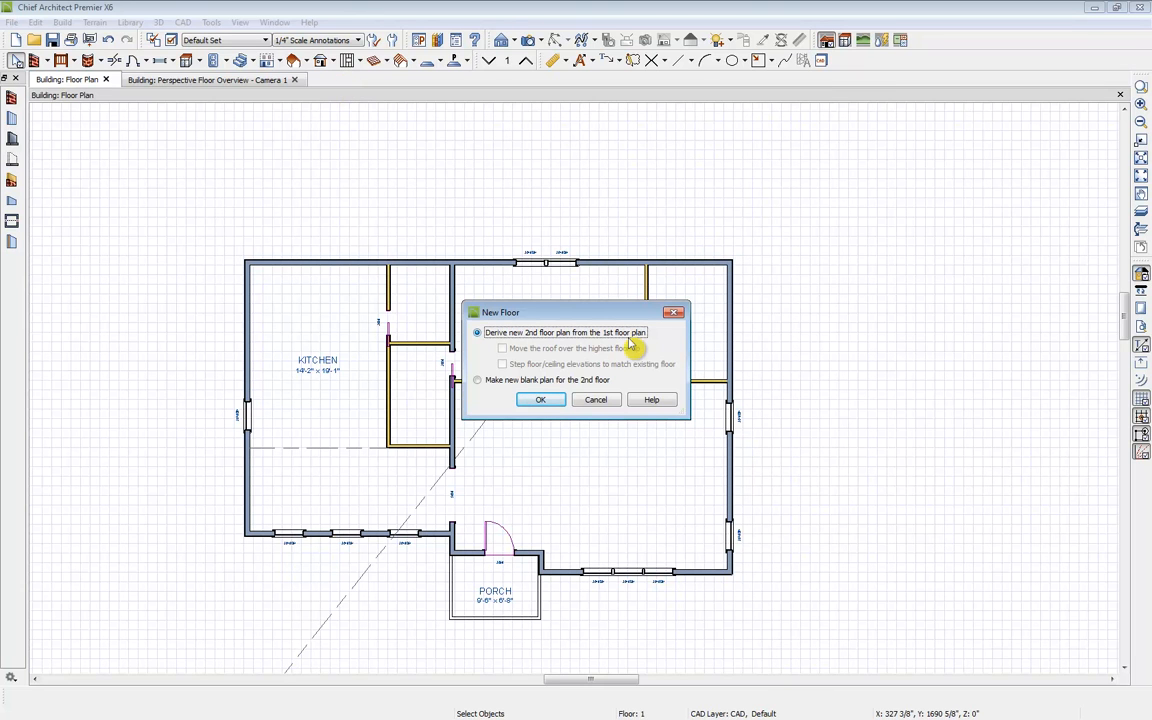
{"action": "left_click", "coordinate": [530, 402]}
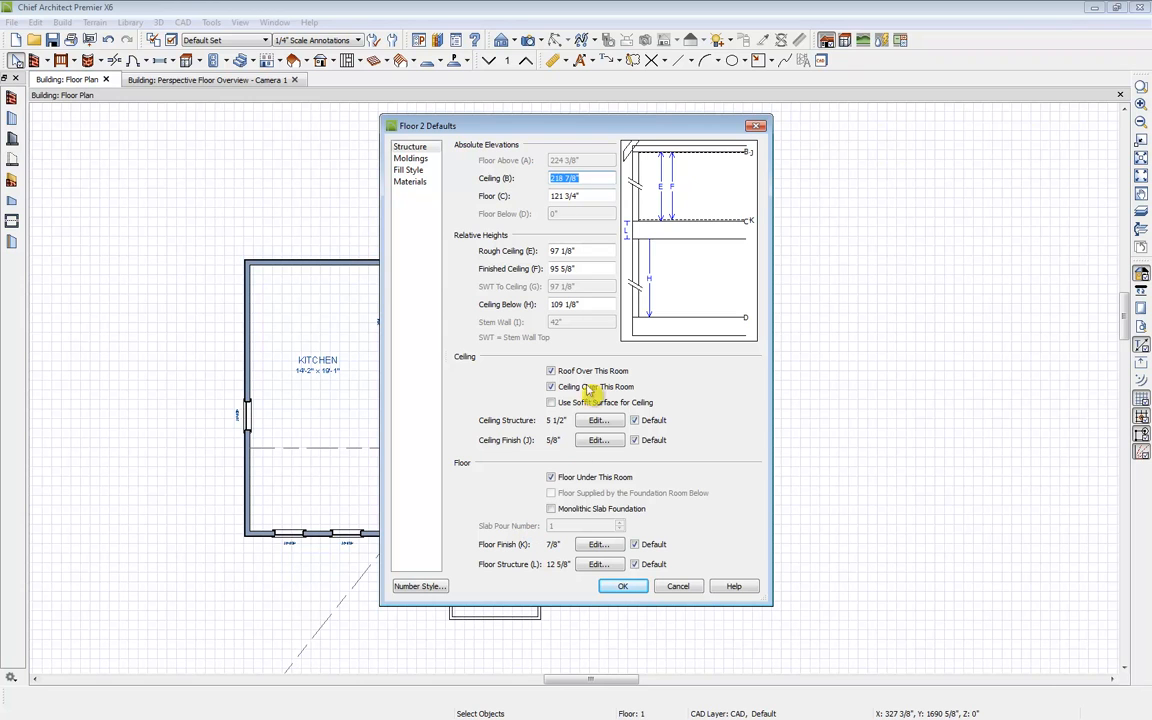
{"action": "left_click", "coordinate": [584, 251]}
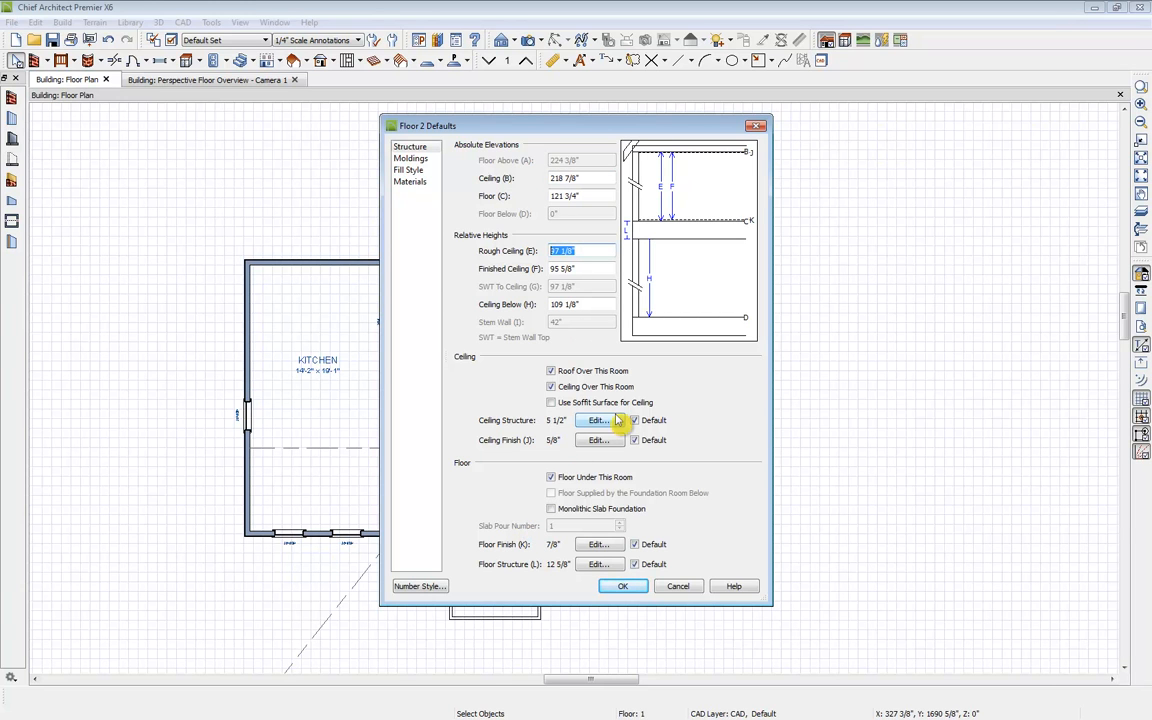
{"action": "type", "text": "0"}
{"action": "key", "text": "Tab"}
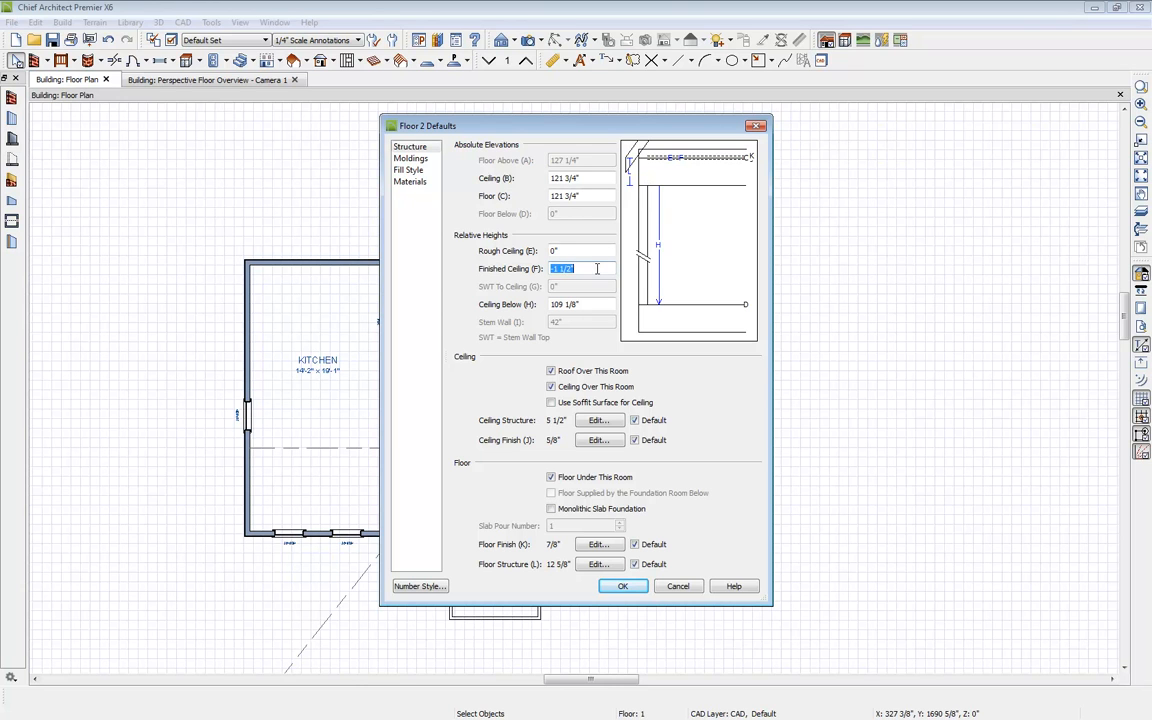
{"action": "left_click", "coordinate": [632, 588]}
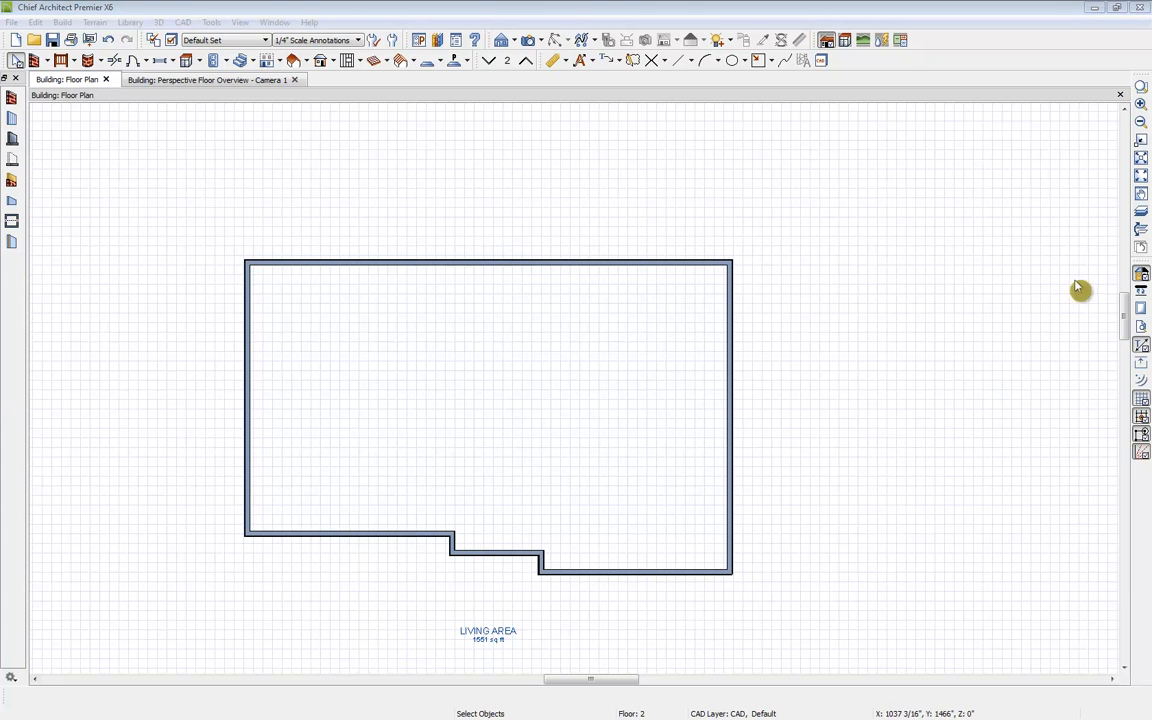
Step: Show the floor below as reference and move the recessed front wall segment down to line up with the lower front wall
{"action": "left_click", "coordinate": [1143, 213]}
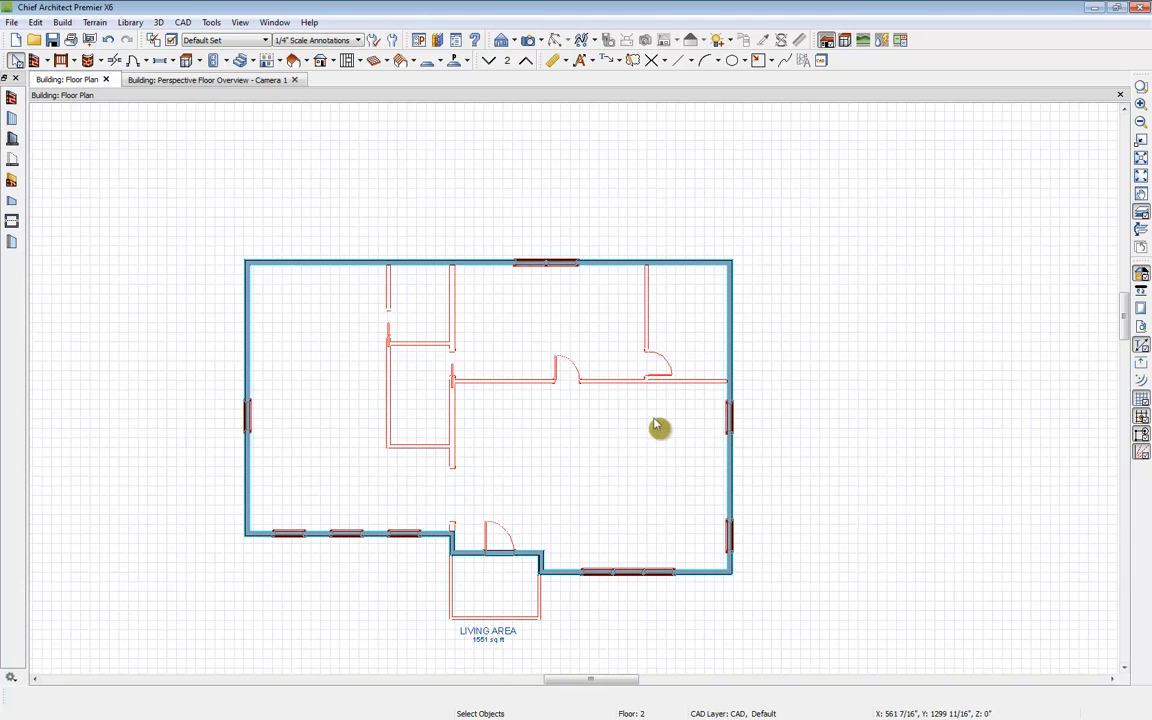
{"action": "left_click", "coordinate": [505, 563]}
{"action": "left_click_drag", "start_coordinate": [496, 563], "coordinate": [495, 574]}
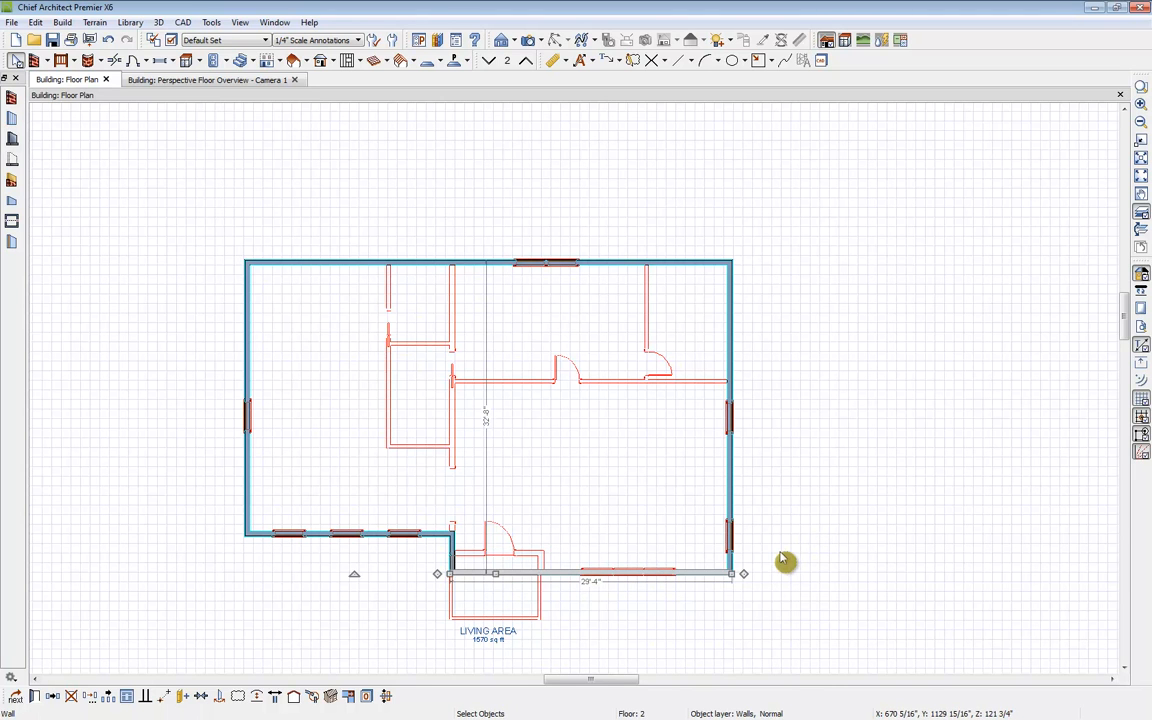
Step: Extend the short wall at the recess corner up to the rear wall, splitting the second floor in two
{"action": "left_click", "coordinate": [451, 548]}
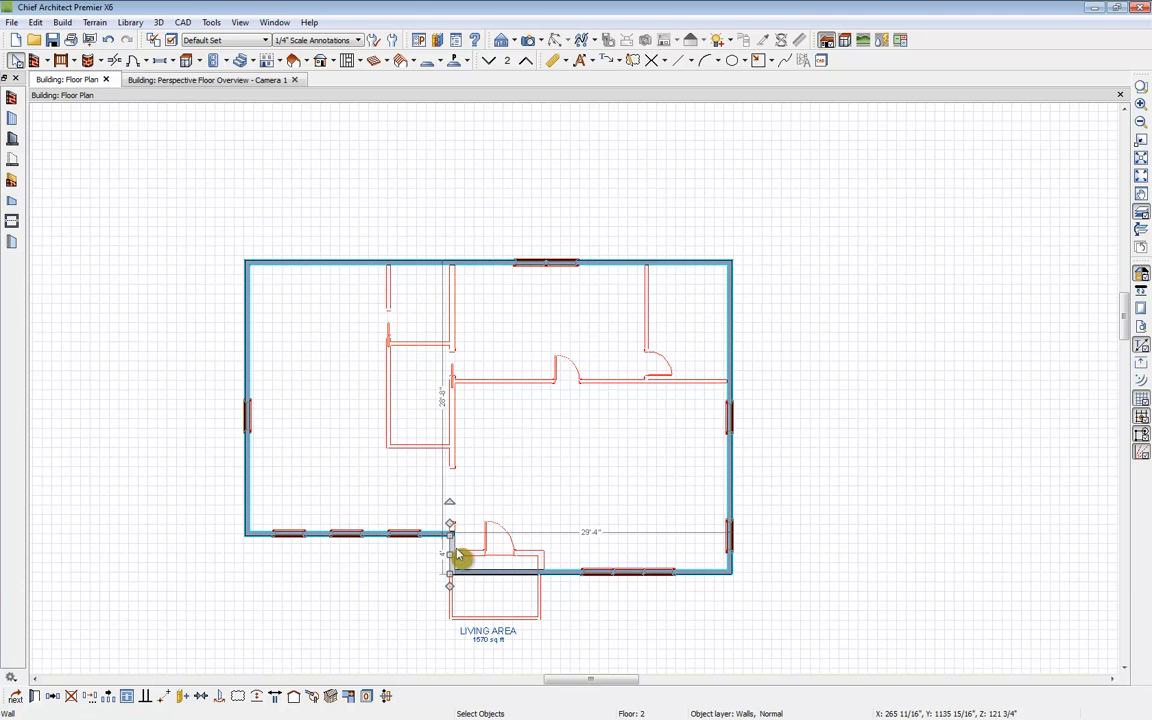
{"action": "left_click_drag", "start_coordinate": [451, 537], "coordinate": [449, 258]}
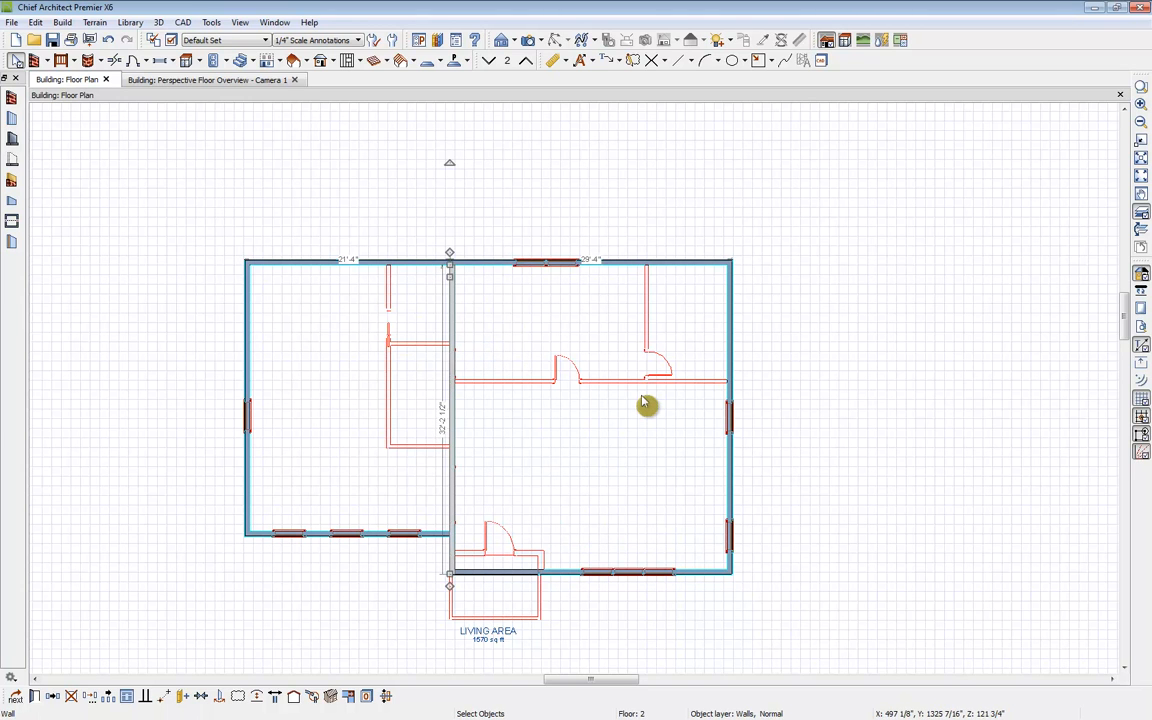
Step: Set the rough ceiling height of the right second-floor room to 40"
{"action": "left_click", "coordinate": [549, 436]}
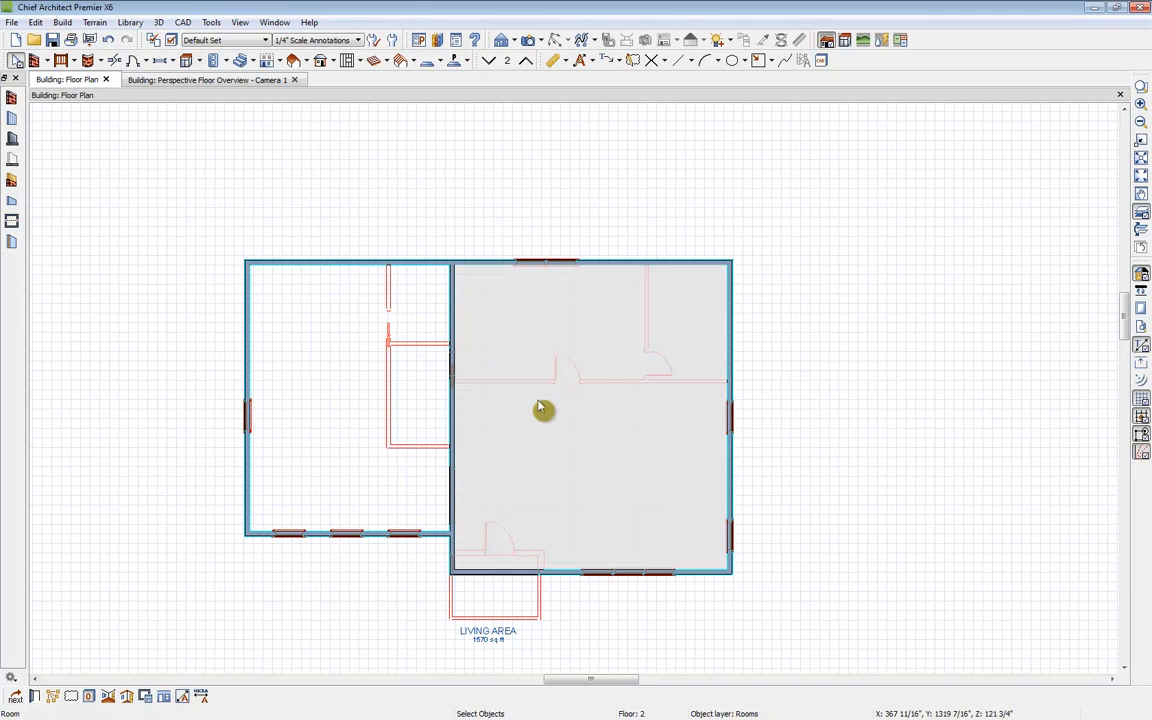
{"action": "left_click", "coordinate": [34, 697]}
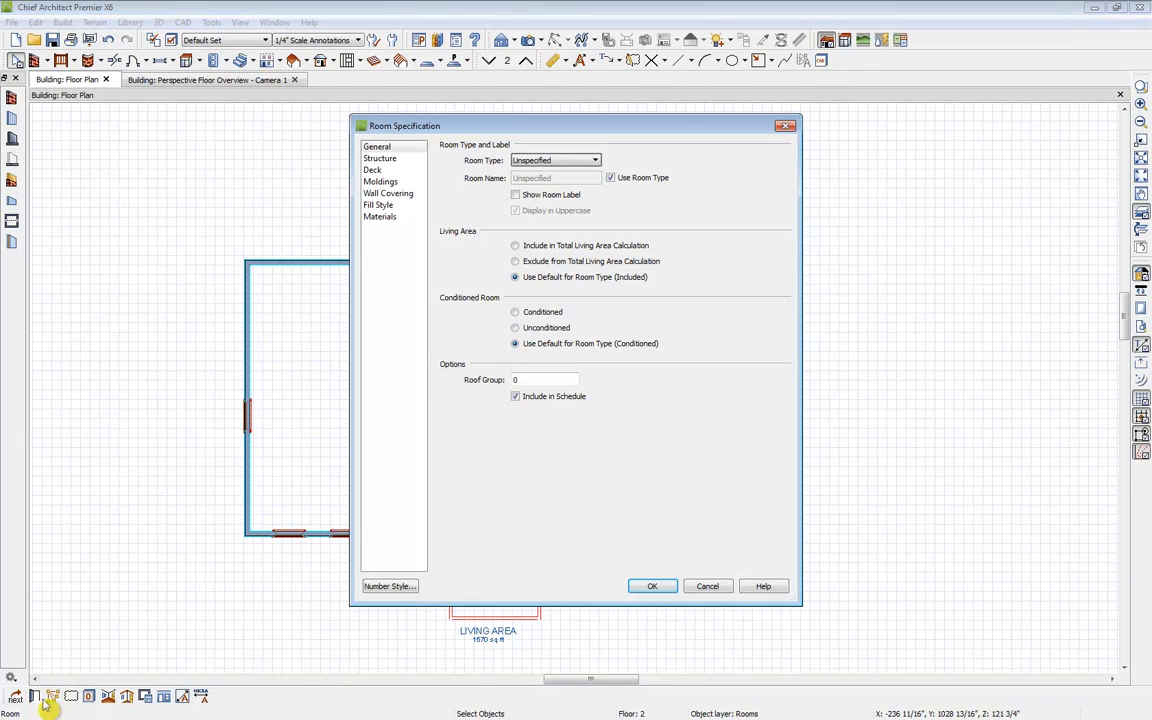
{"action": "left_click", "coordinate": [380, 159]}
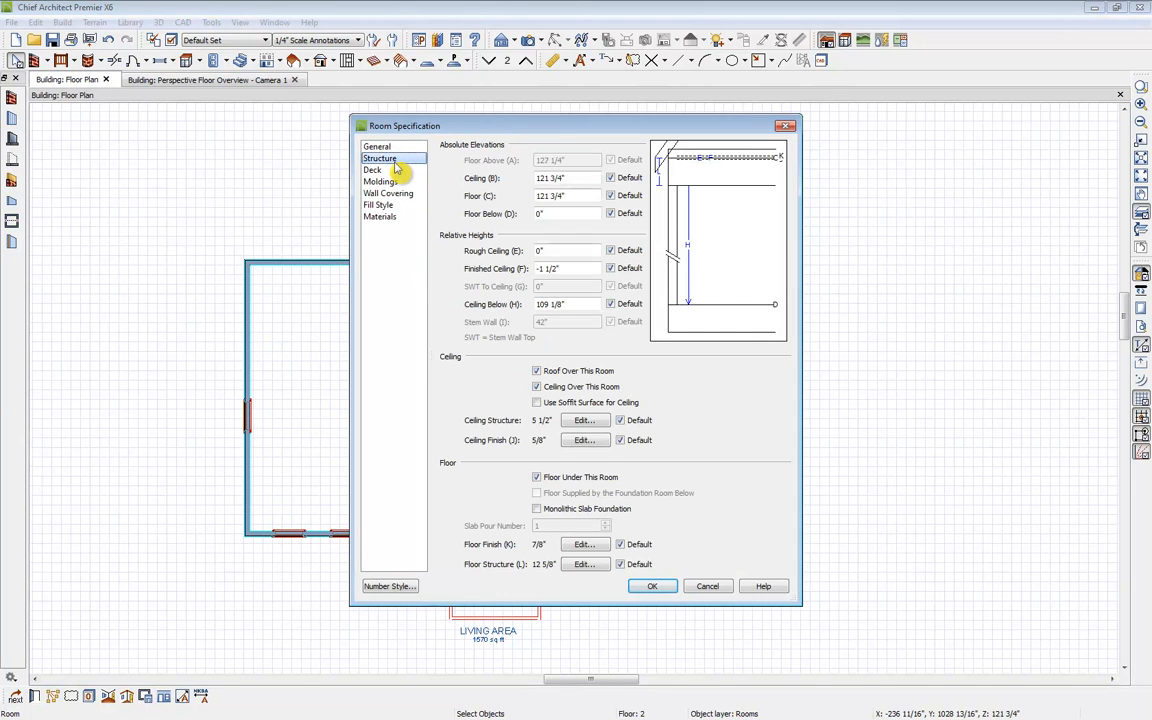
{"action": "left_click_drag", "start_coordinate": [562, 250], "coordinate": [464, 248]}
{"action": "type", "text": "40"}
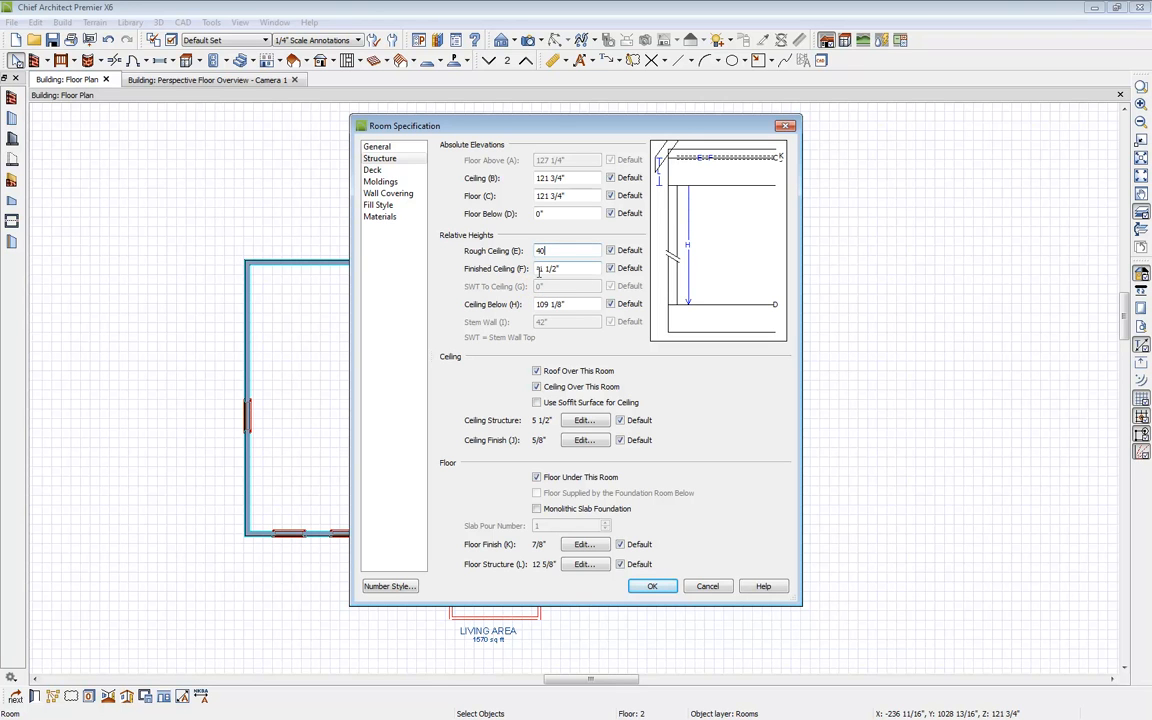
{"action": "key", "text": "Tab"}
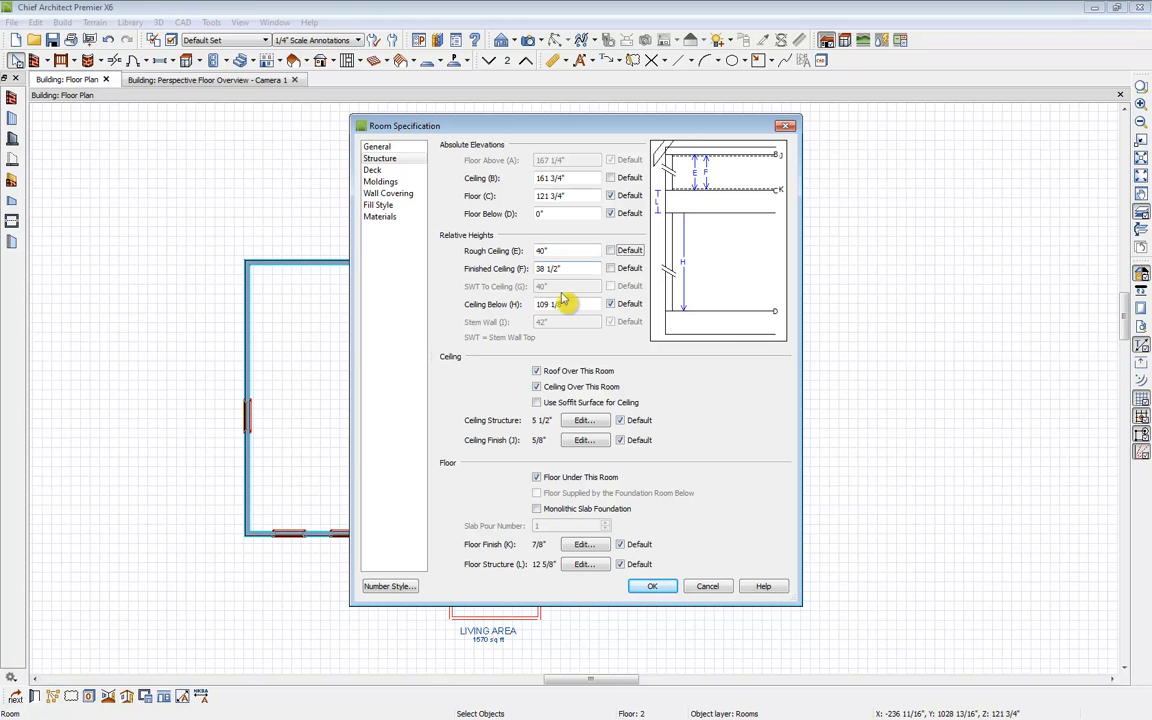
{"action": "left_click", "coordinate": [660, 590]}
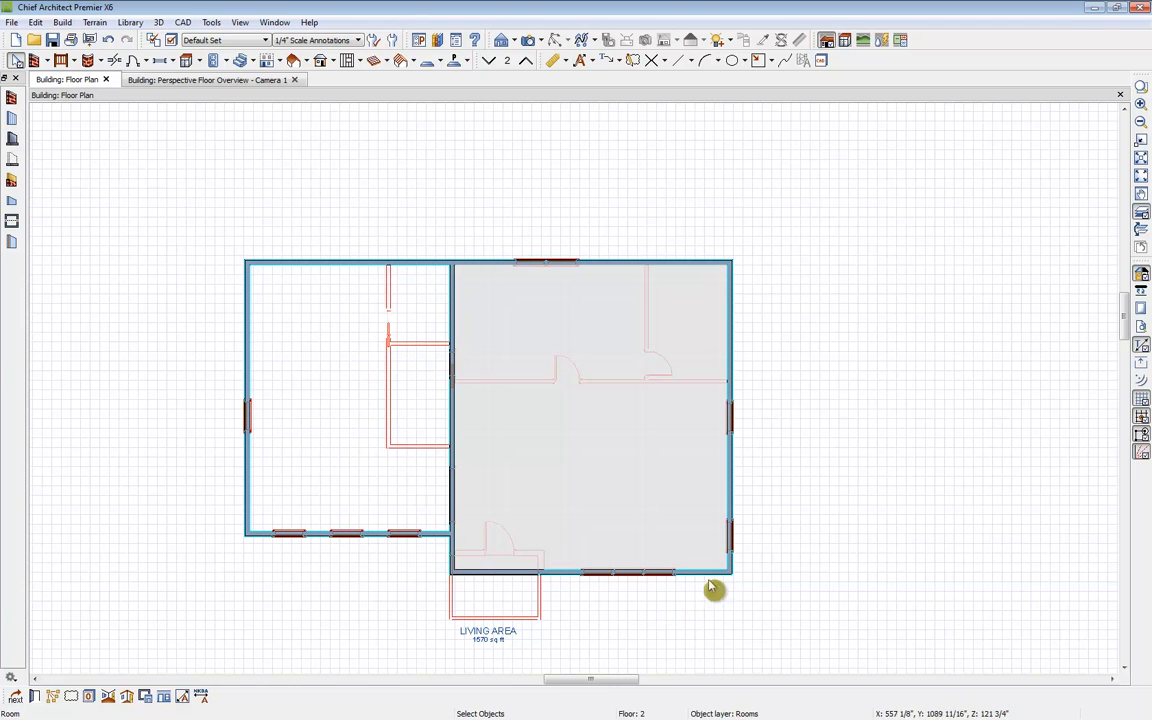
Step: Open Build Roof and enable Build Roof Planes and Auto Rebuild Roofs
{"action": "left_click", "coordinate": [311, 63]}
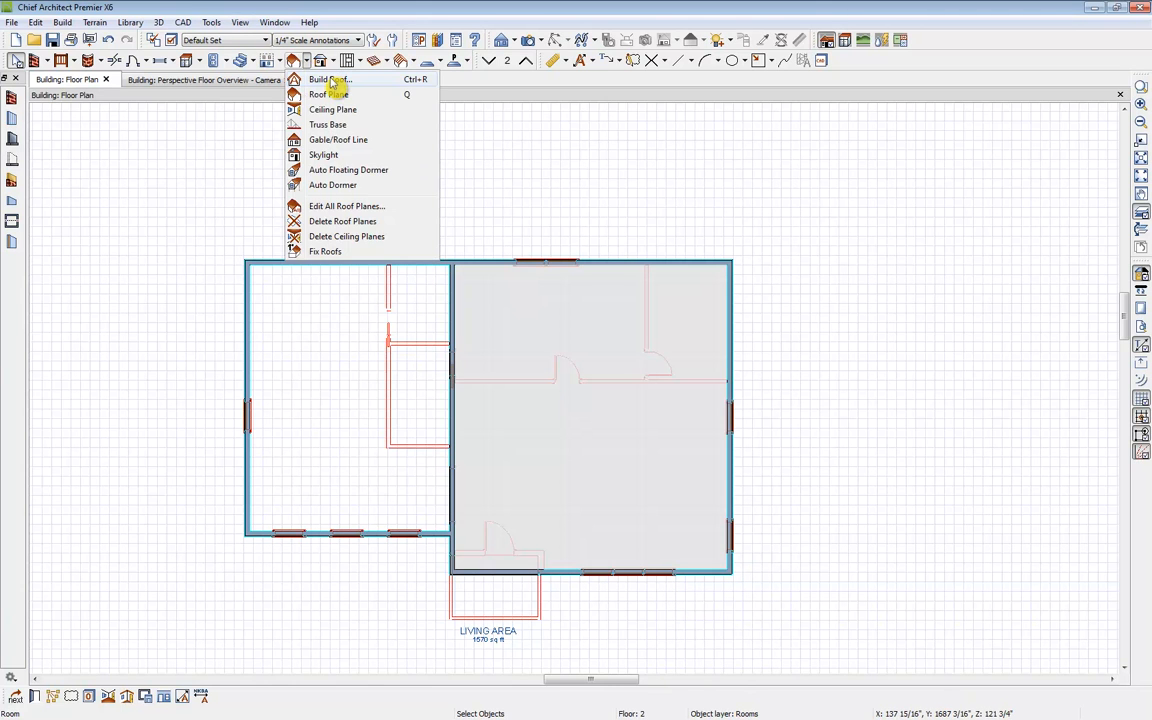
{"action": "left_click", "coordinate": [332, 80]}
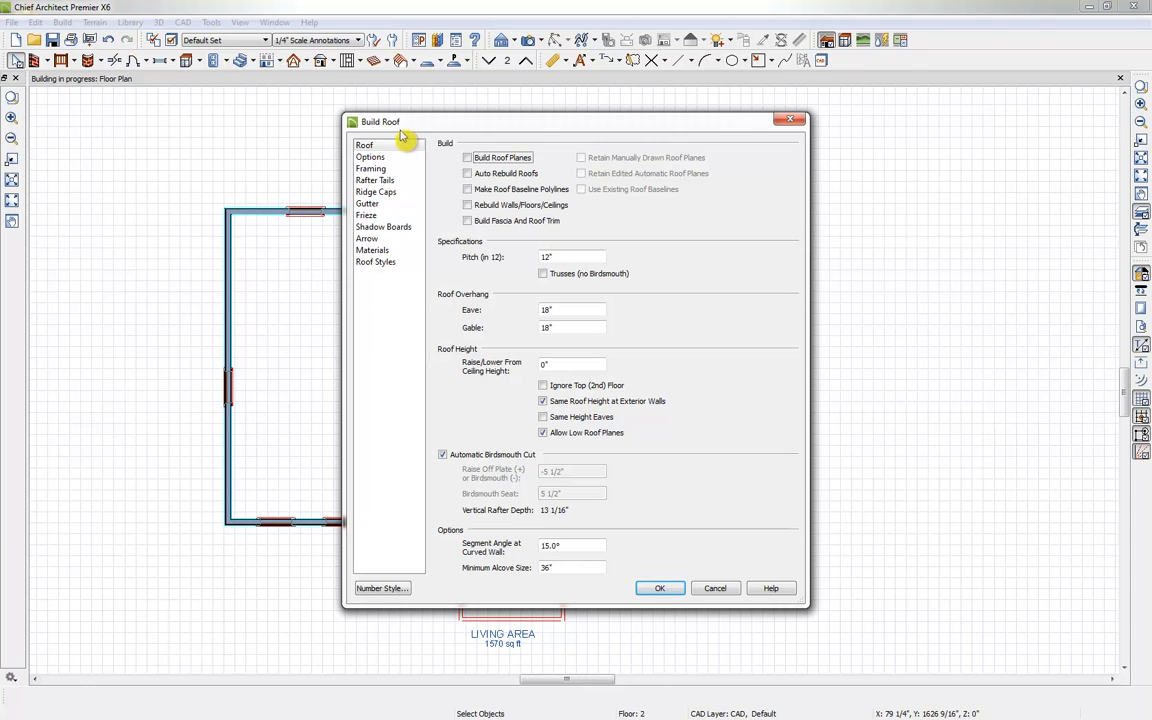
{"action": "left_click", "coordinate": [467, 158]}
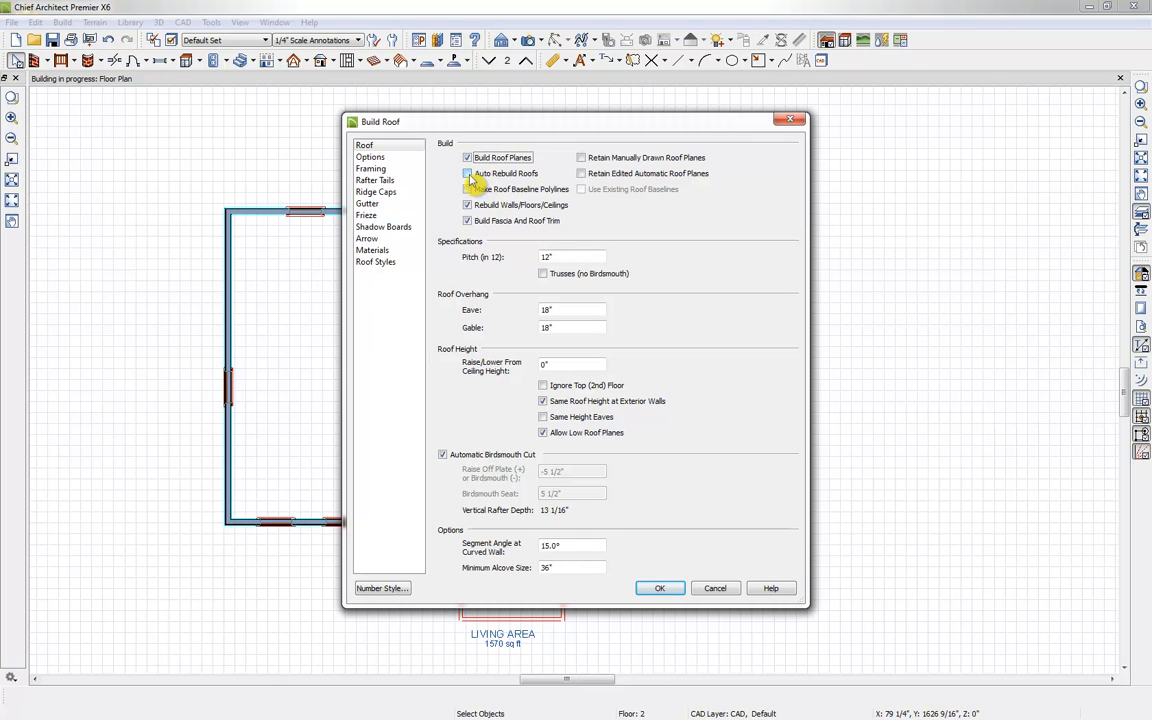
{"action": "left_click", "coordinate": [468, 174]}
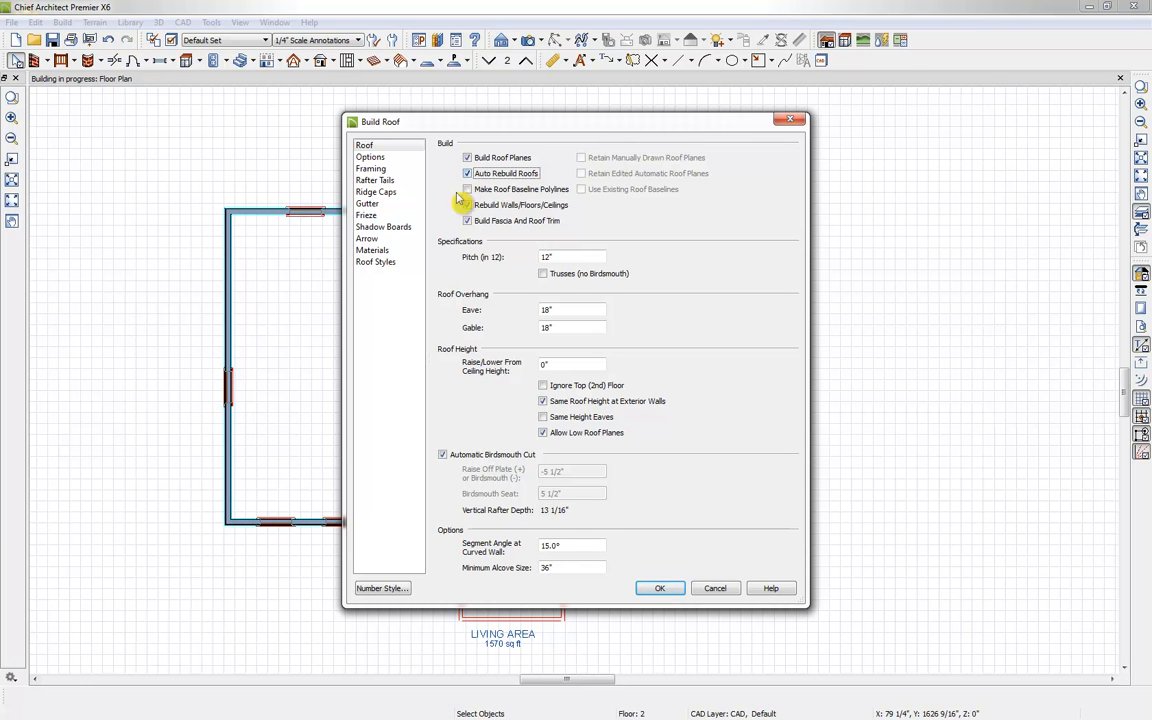
Step: Look through the Build Roof panels, from Roof Styles to Materials, and confirm to build the roof
{"action": "left_click", "coordinate": [381, 264]}
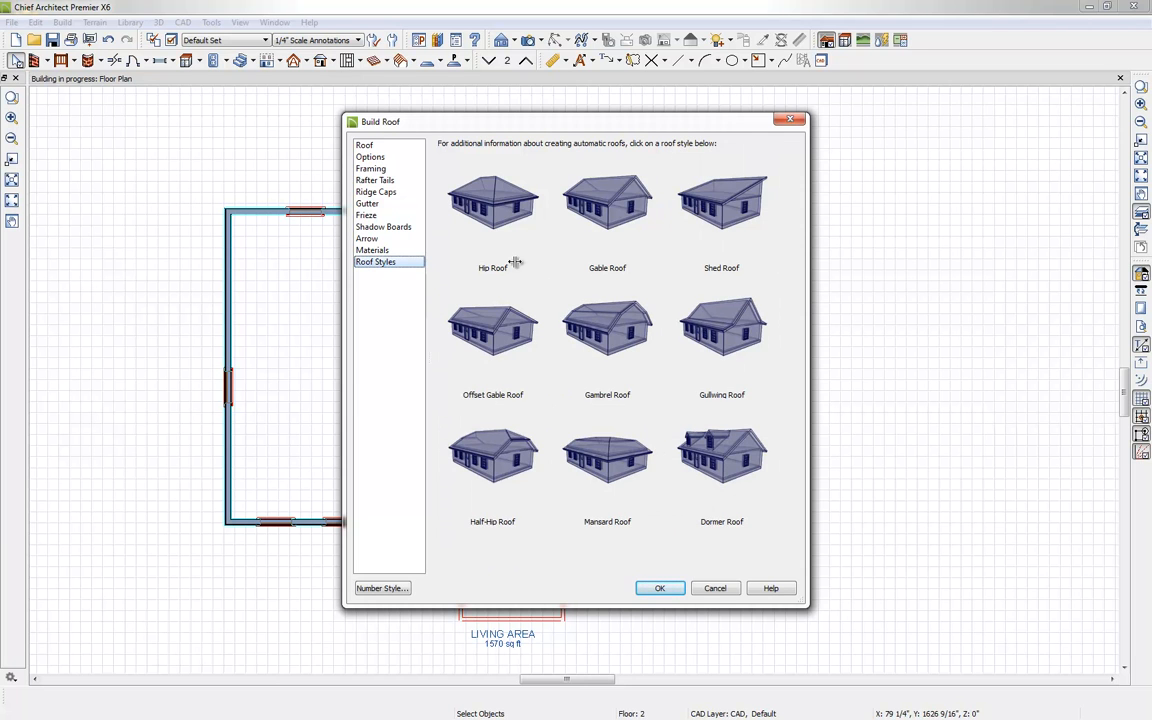
{"action": "left_click", "coordinate": [365, 146]}
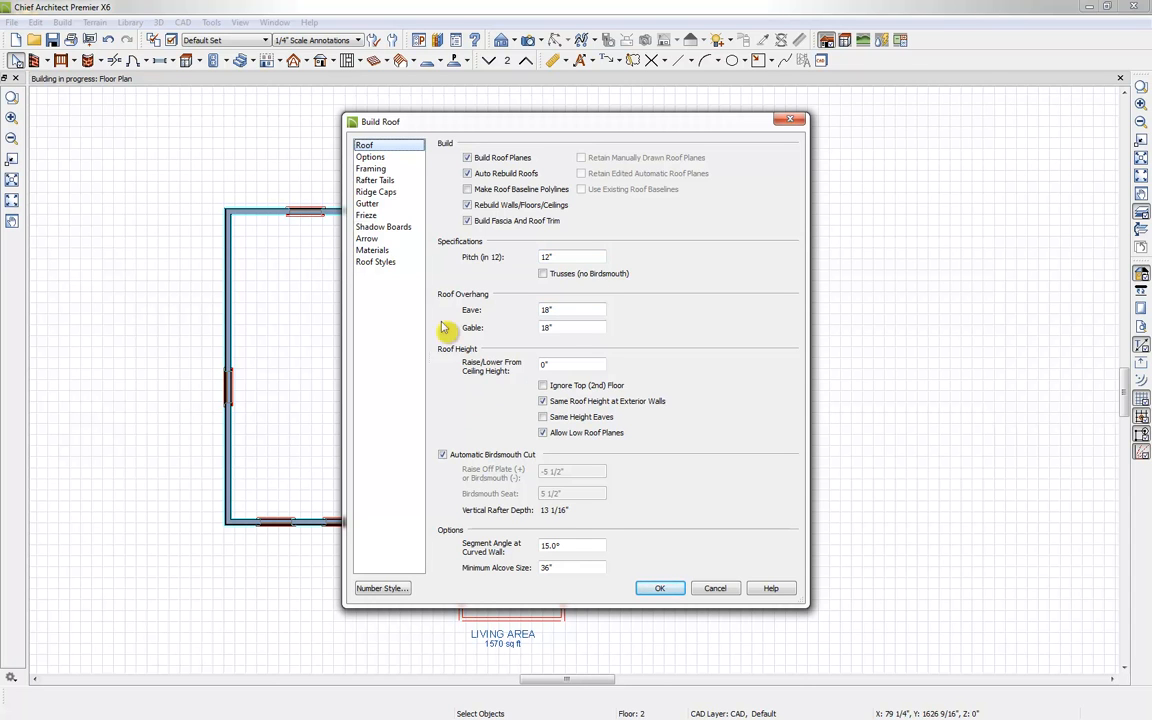
{"action": "left_click", "coordinate": [369, 157]}
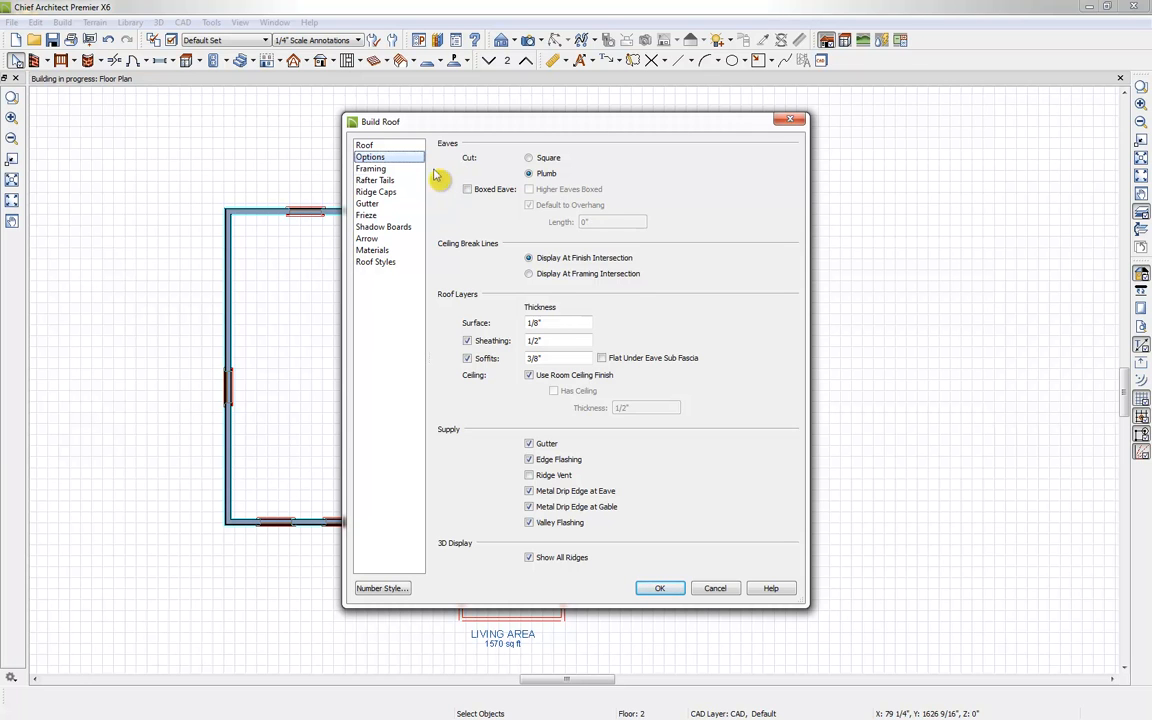
{"action": "left_click", "coordinate": [382, 168]}
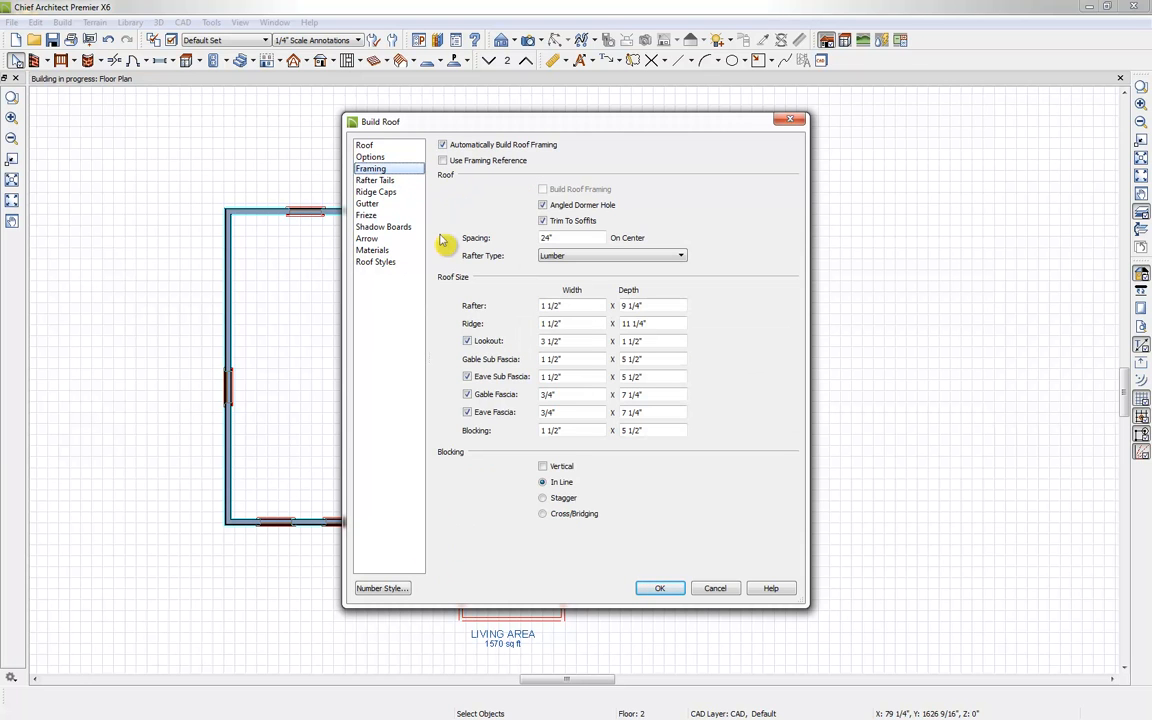
{"action": "key", "text": "Tab"}
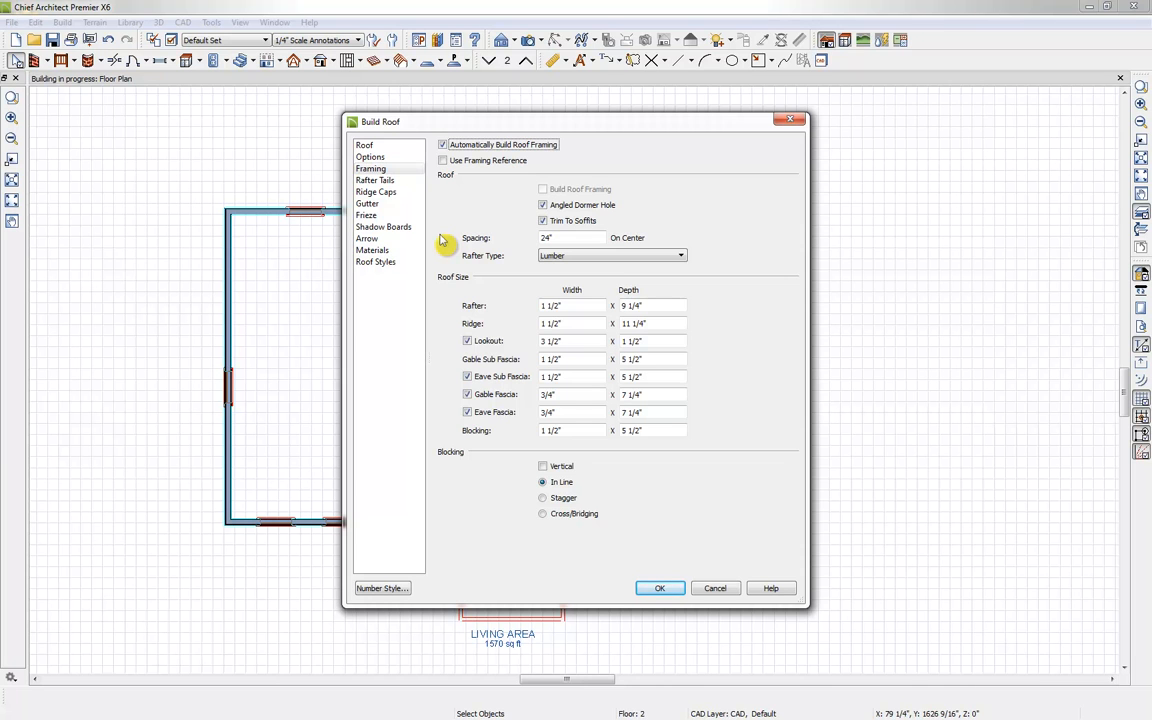
{"action": "left_click", "coordinate": [377, 181]}
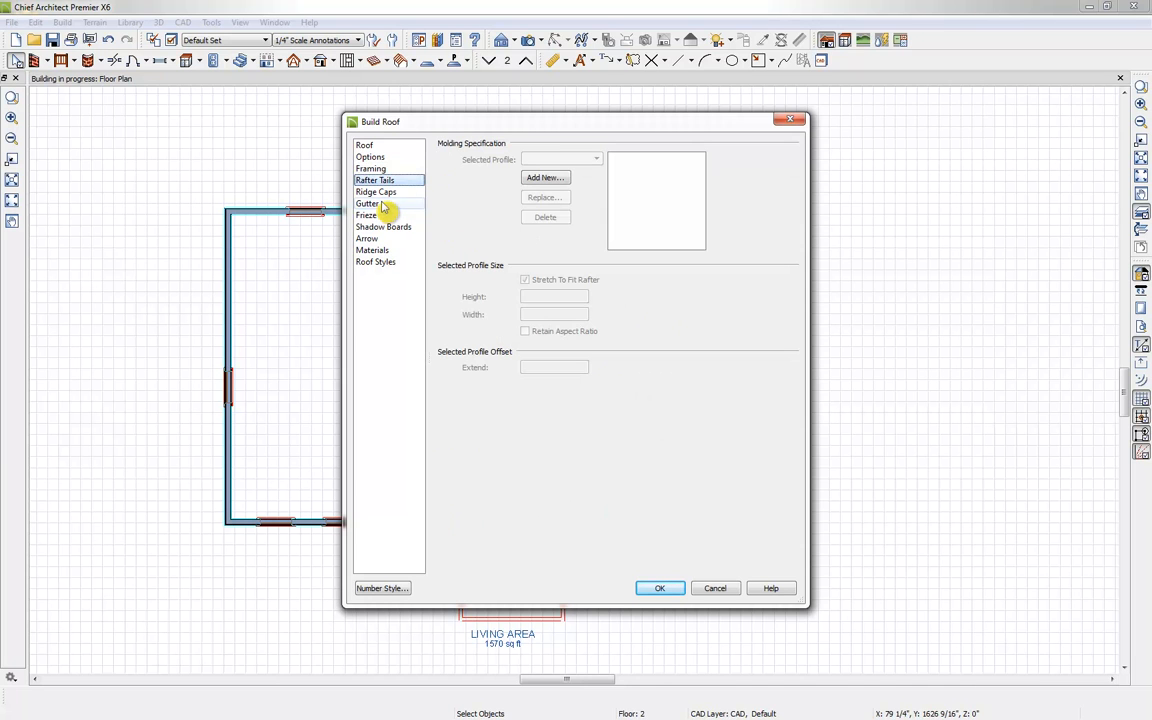
{"action": "left_click", "coordinate": [385, 193]}
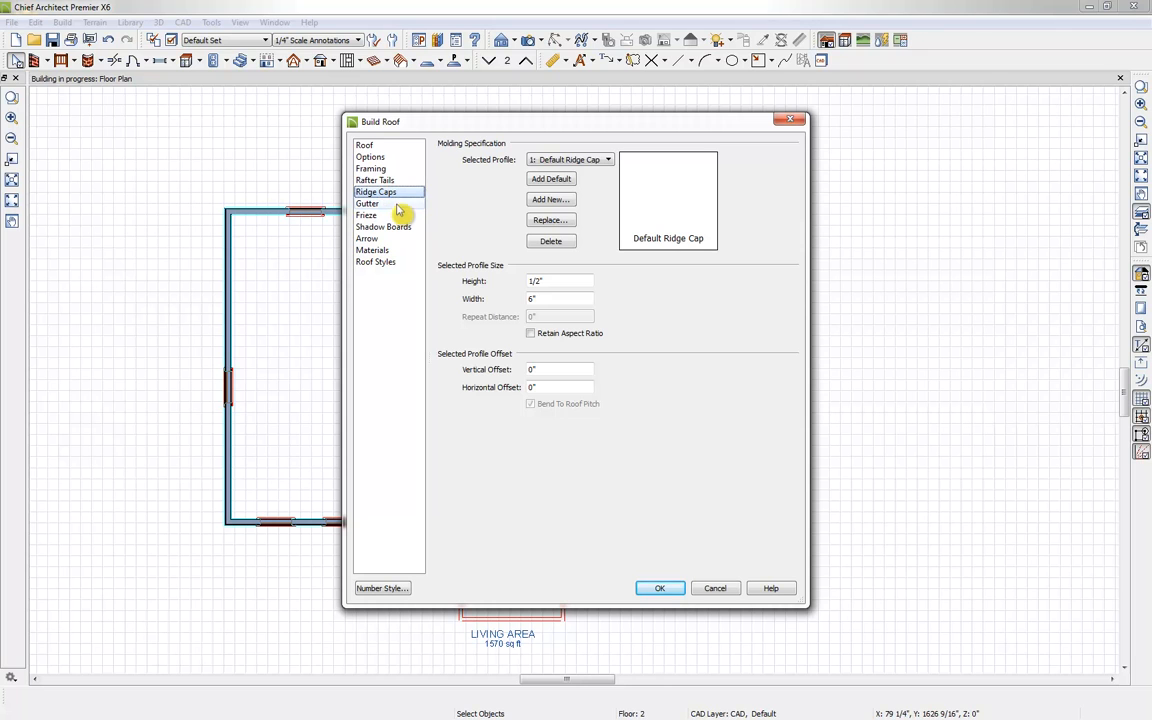
{"action": "left_click", "coordinate": [397, 206]}
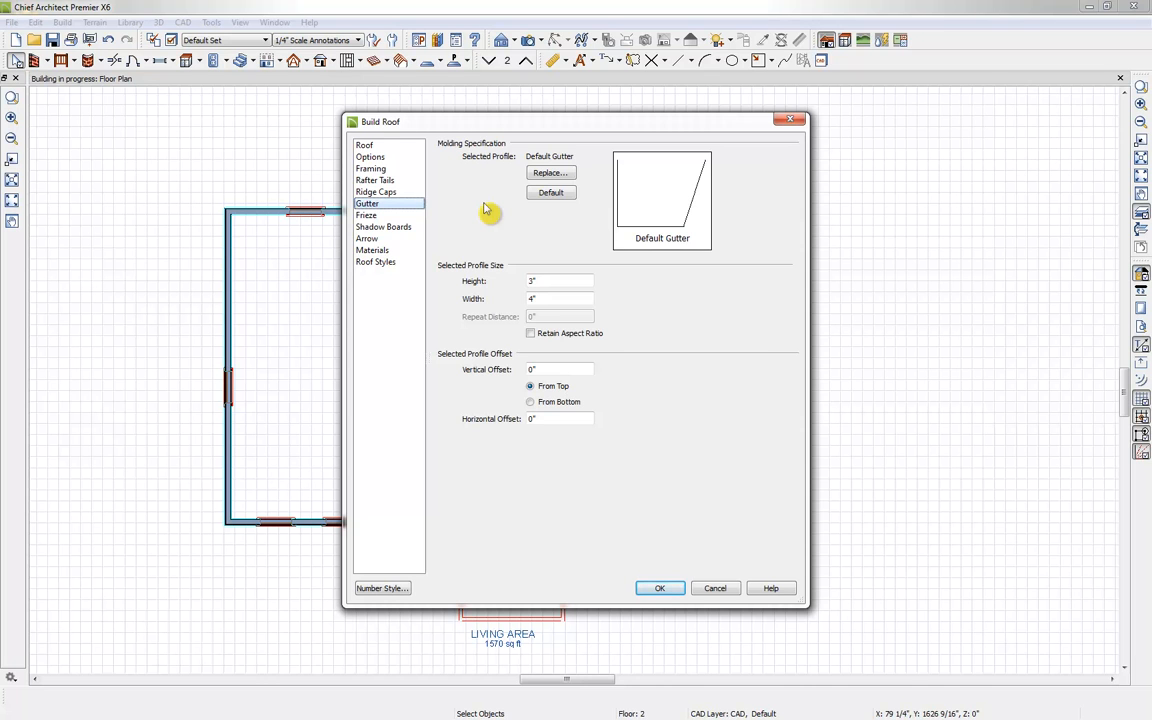
{"action": "left_click", "coordinate": [400, 250]}
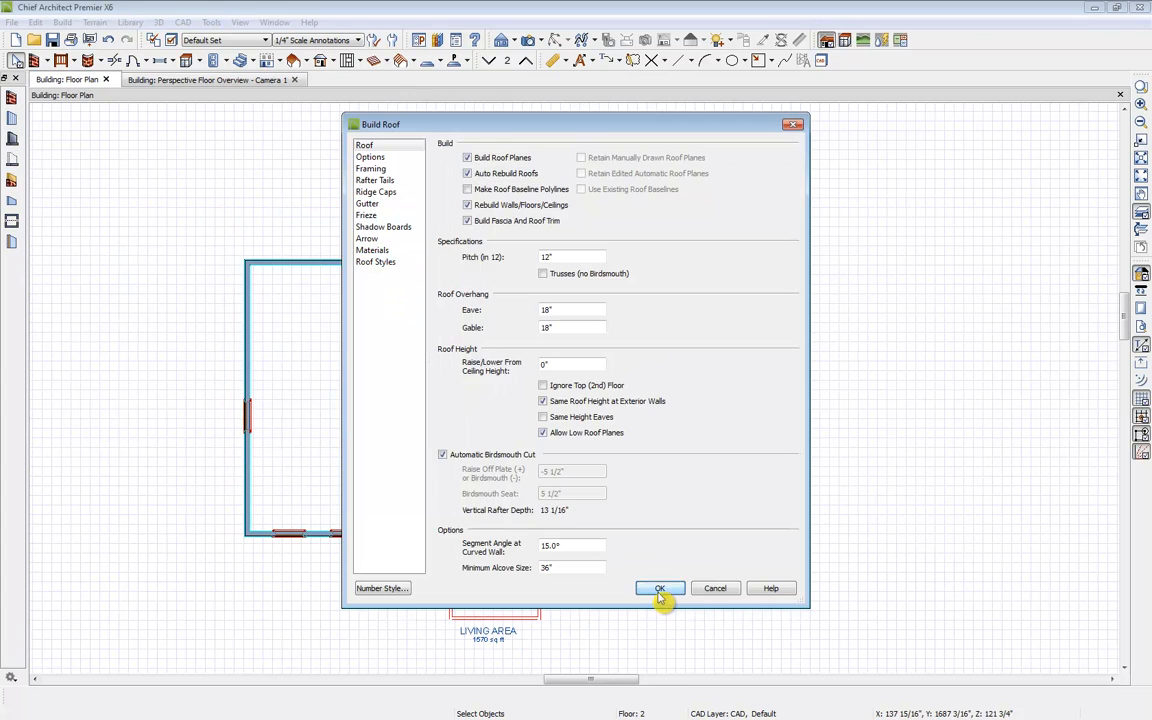
{"action": "left_click", "coordinate": [660, 590]}
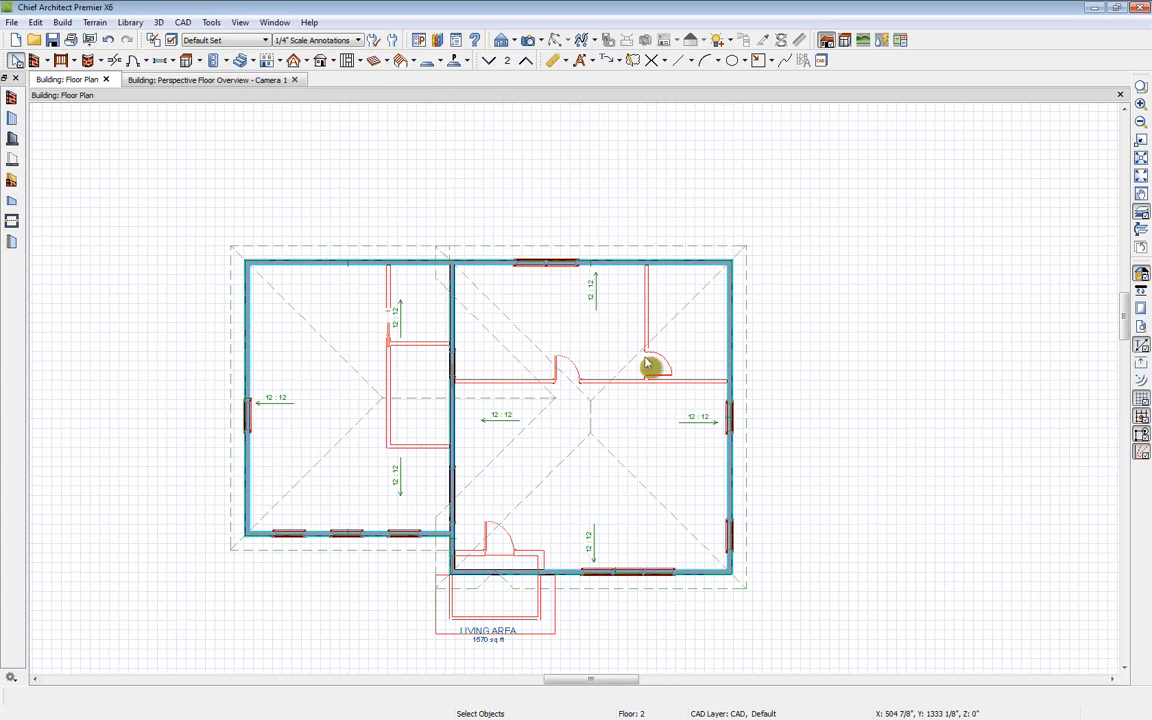
Step: Open a Perspective Full Overview camera view and orbit around the house
{"action": "left_click", "coordinate": [541, 41]}
{"action": "left_click", "coordinate": [612, 91]}
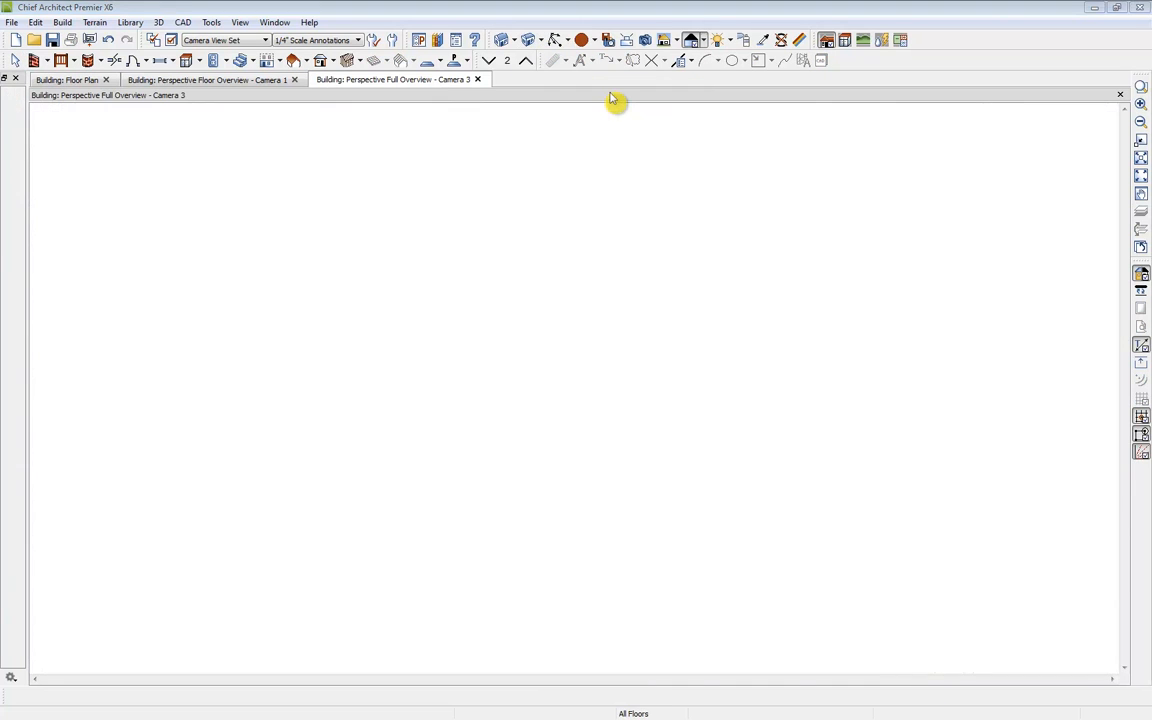
{"action": "left_click_drag", "start_coordinate": [465, 308], "coordinate": [501, 290]}
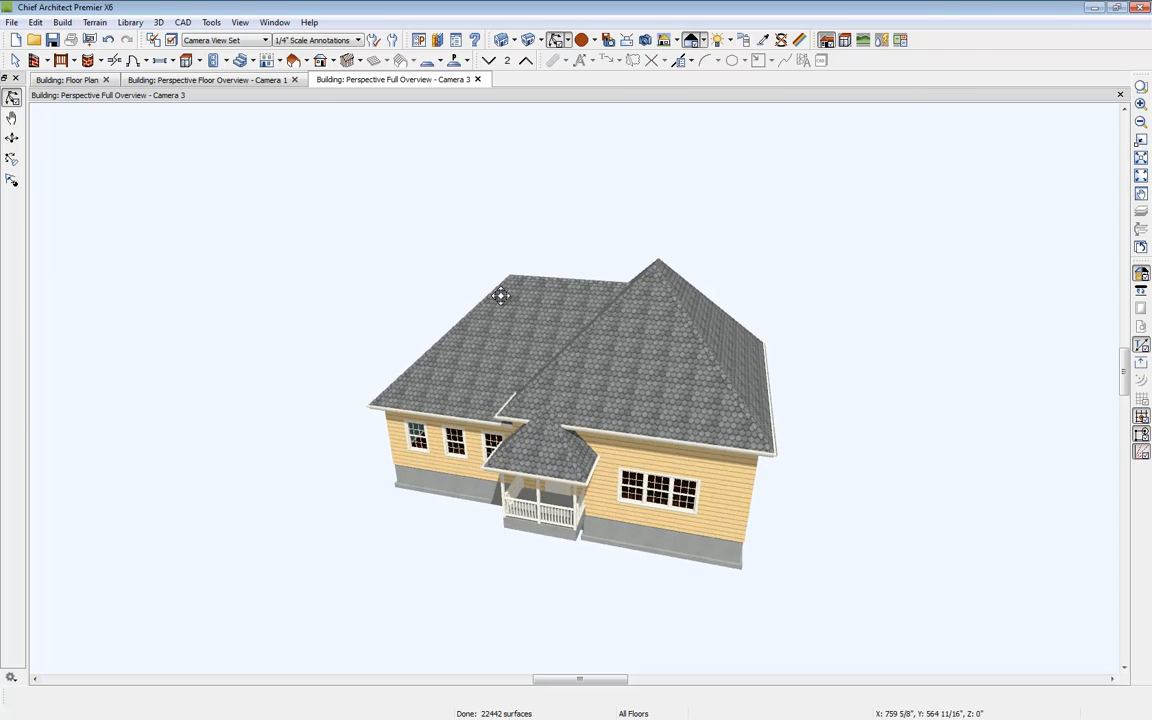
Step: Tile the 3D overview and the floor plan side by side and zoom the plan in
{"action": "left_click", "coordinate": [295, 80]}
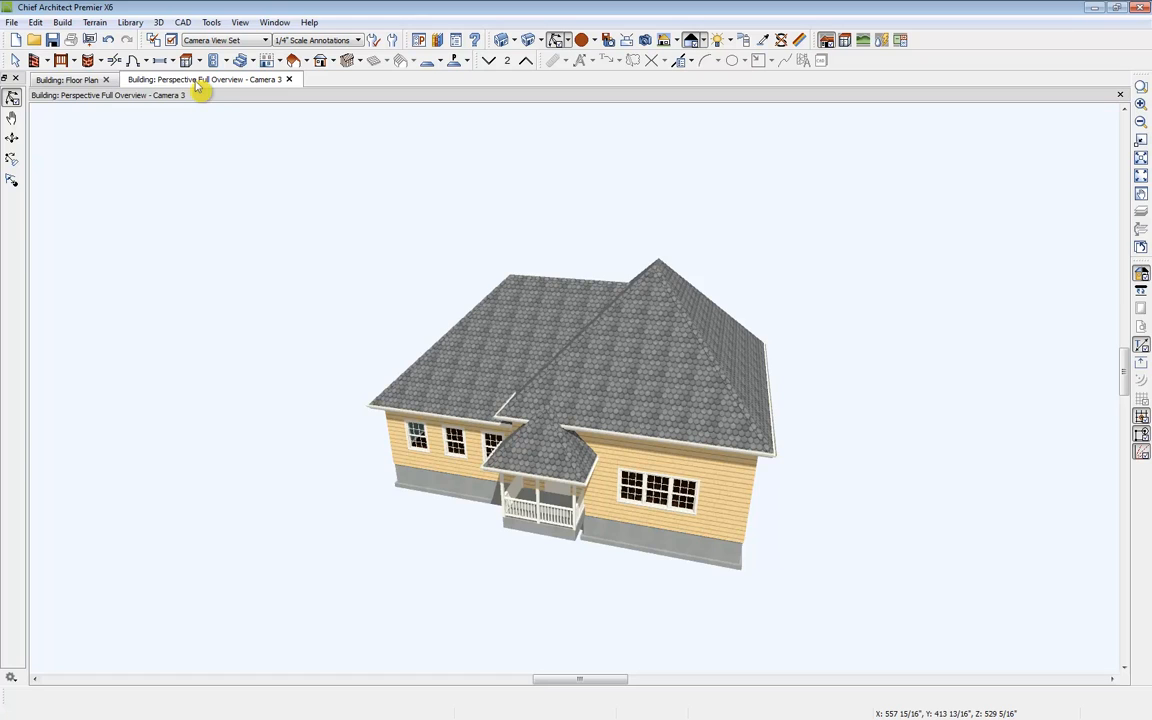
{"action": "left_click_drag", "start_coordinate": [196, 83], "coordinate": [205, 103]}
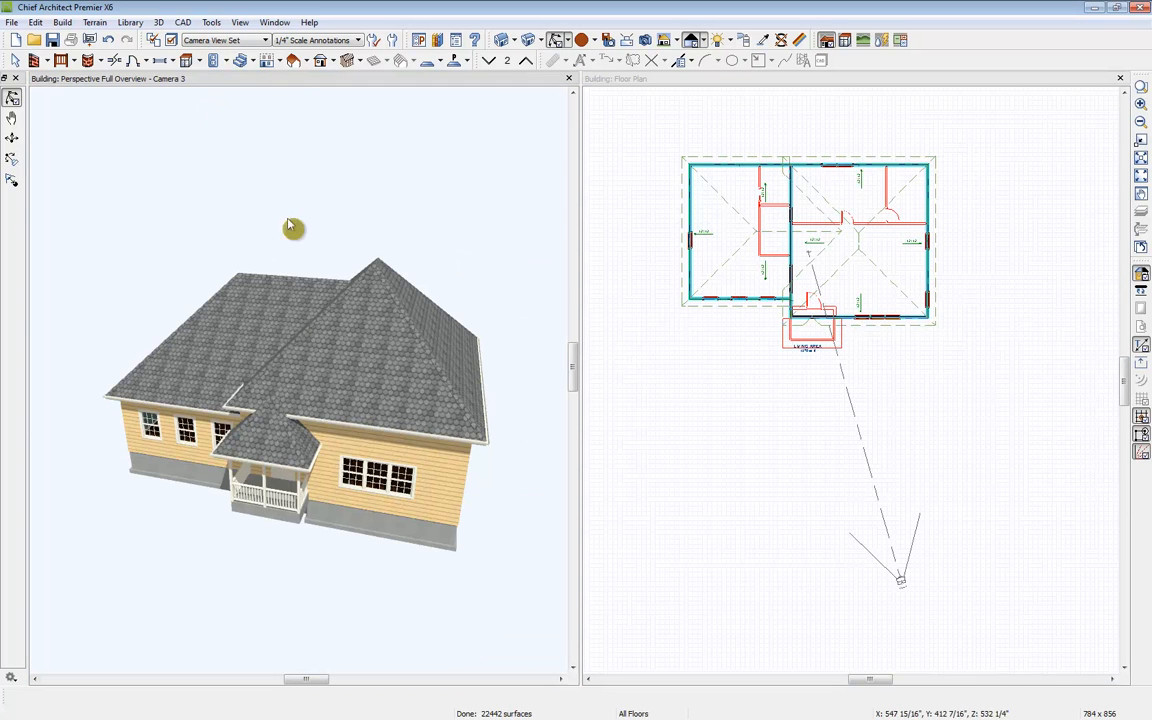
{"action": "middle_click_drag", "start_coordinate": [748, 157], "coordinate": [746, 283]}
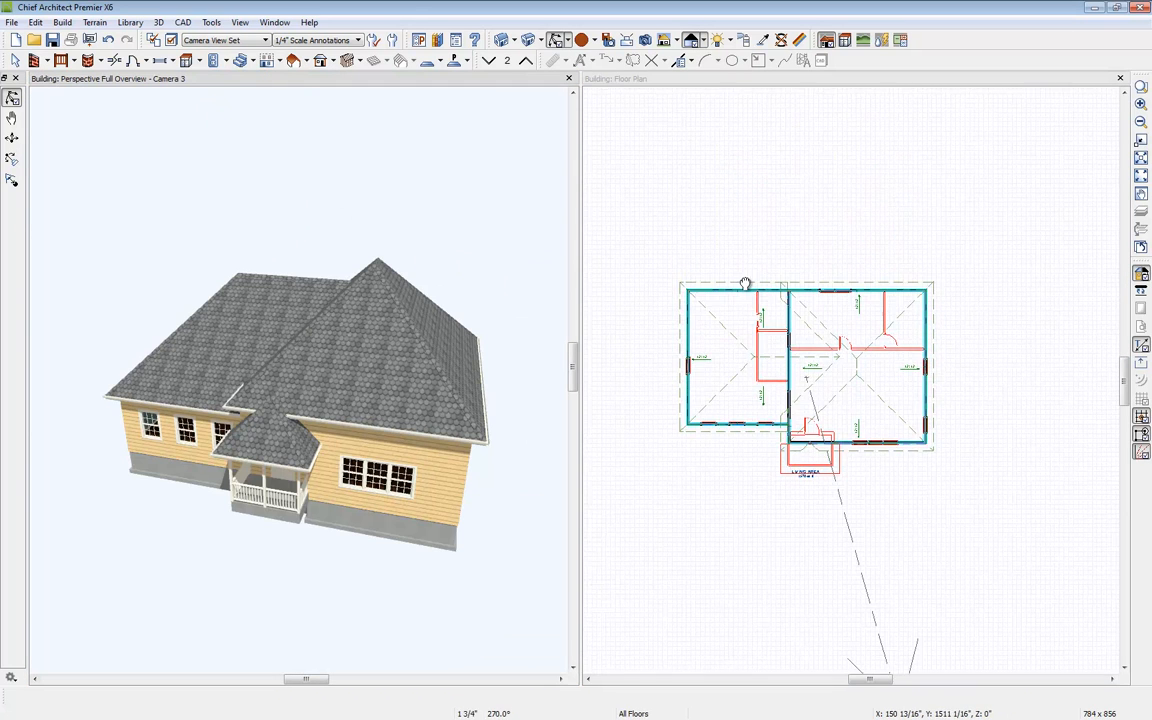
{"action": "scroll", "coordinate": [781, 304], "scroll_direction": "up", "scroll_amount": 2}
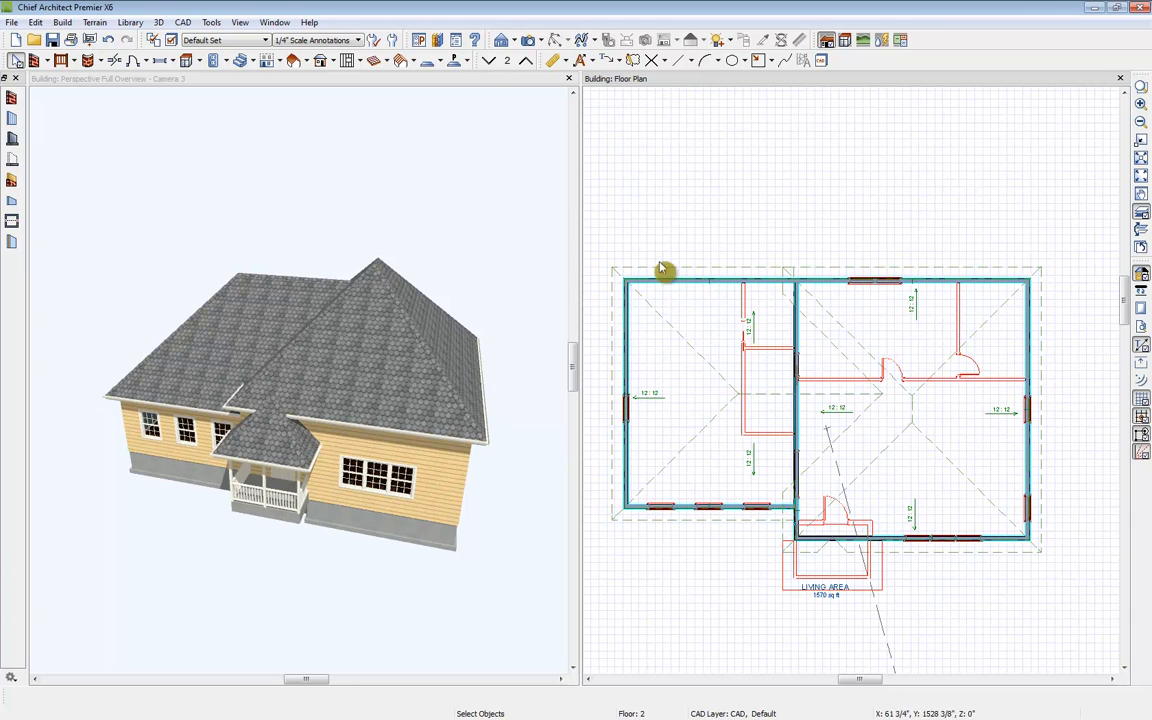
Step: Make the second floor's left exterior wall a Full Gable Wall
{"action": "left_click", "coordinate": [630, 382]}
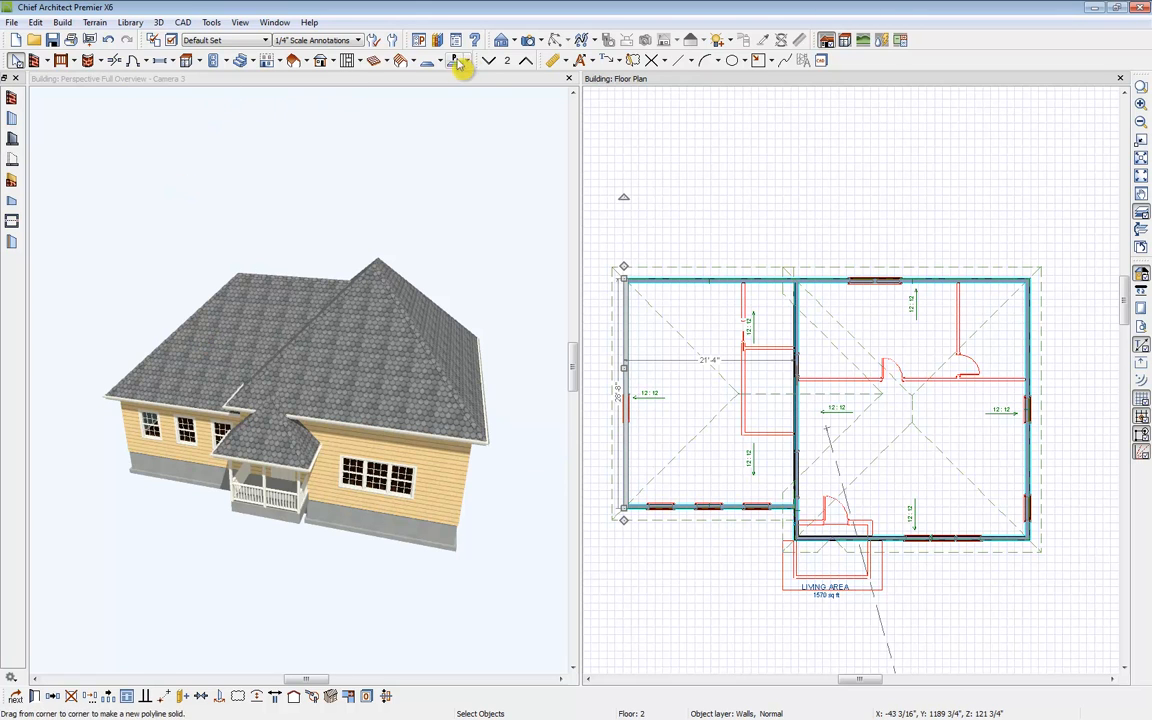
{"action": "left_click", "coordinate": [452, 97]}
{"action": "left_click", "coordinate": [557, 40]}
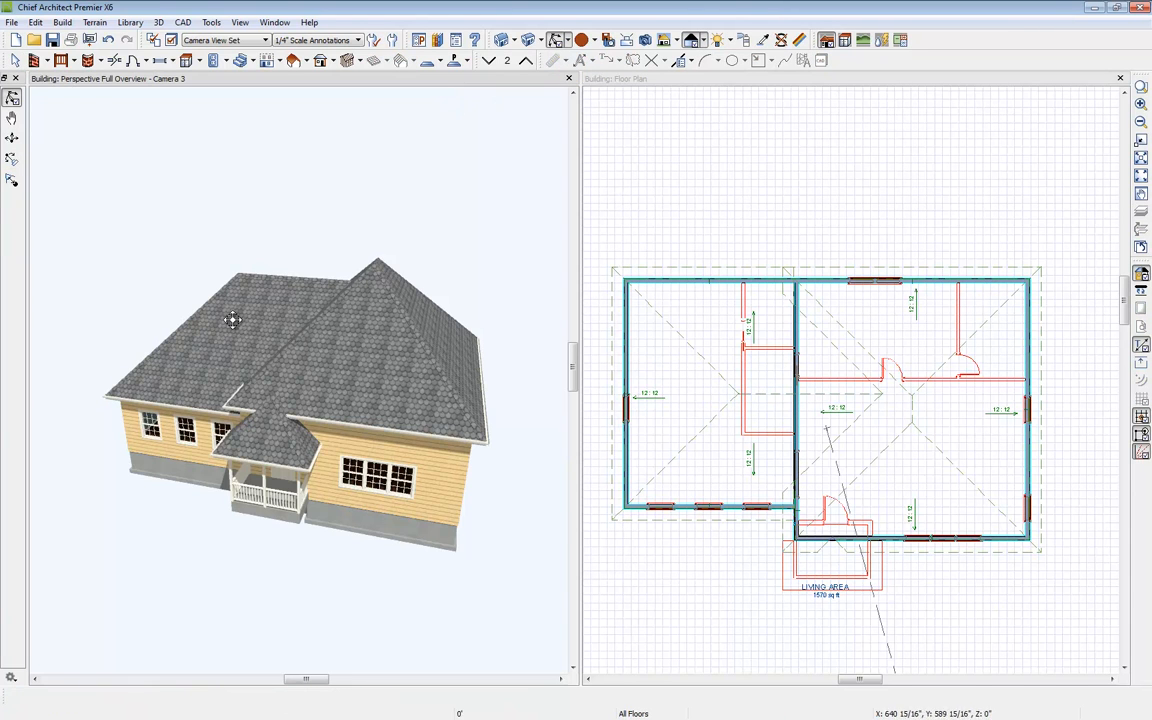
{"action": "left_click_drag", "start_coordinate": [231, 321], "coordinate": [395, 307]}
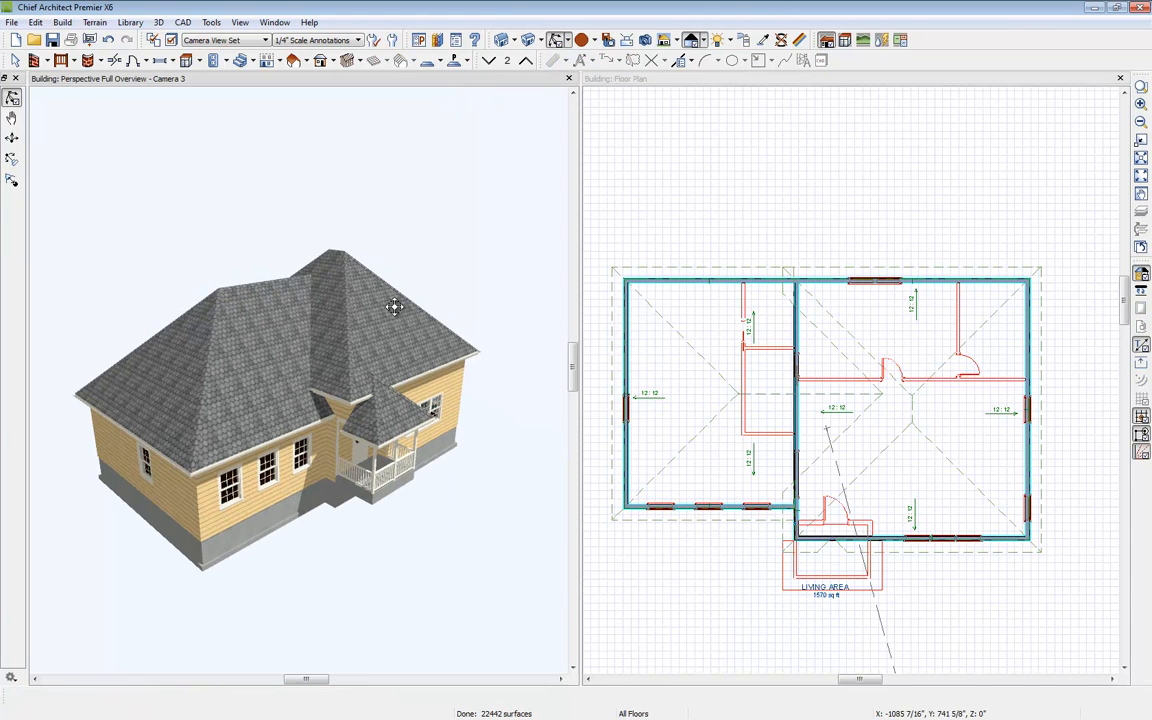
{"action": "left_click", "coordinate": [623, 377]}
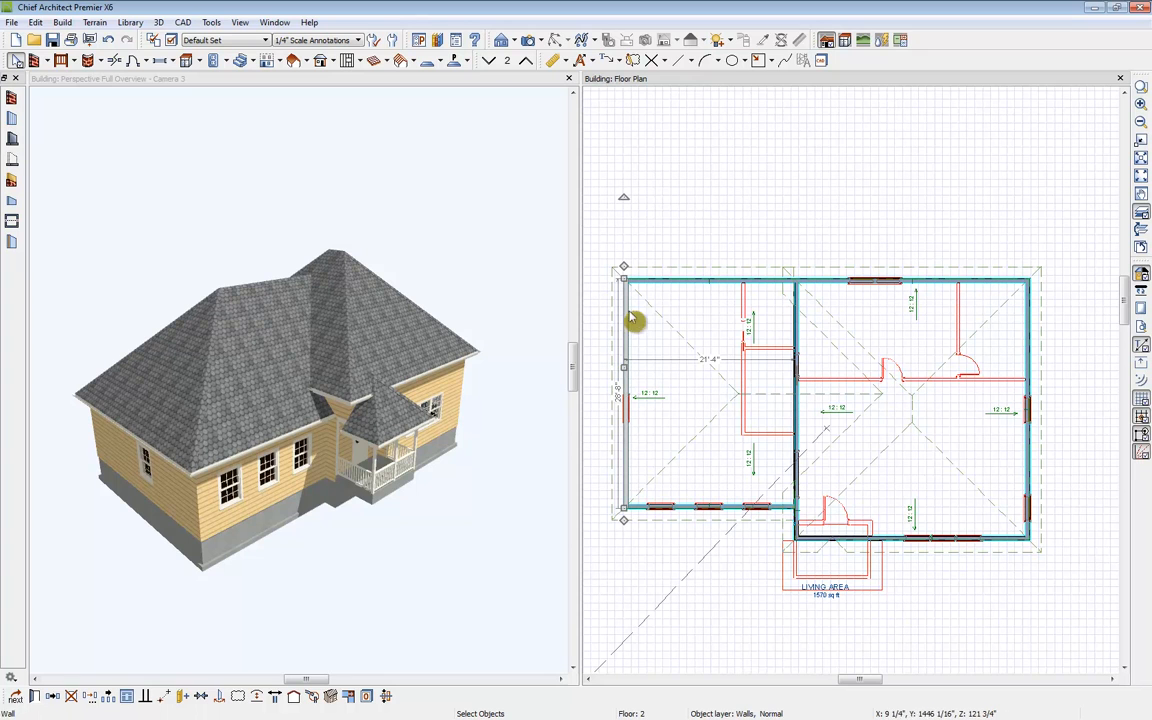
{"action": "left_click", "coordinate": [35, 696]}
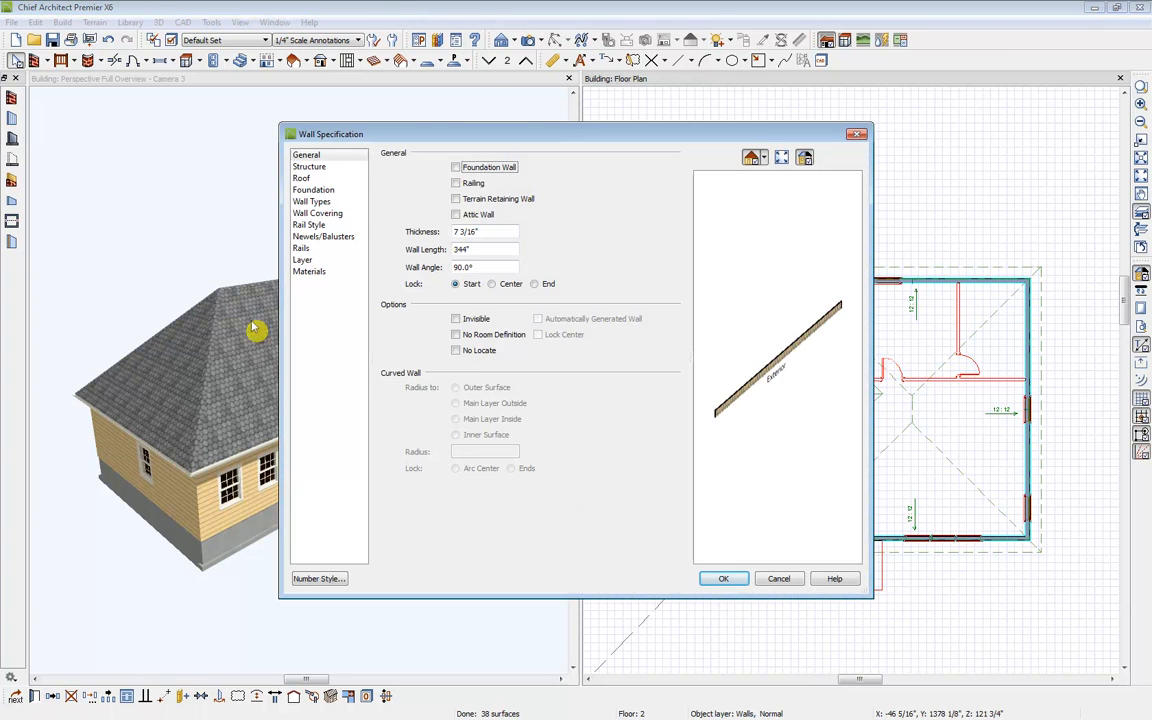
{"action": "left_click", "coordinate": [322, 179]}
{"action": "left_click", "coordinate": [470, 167]}
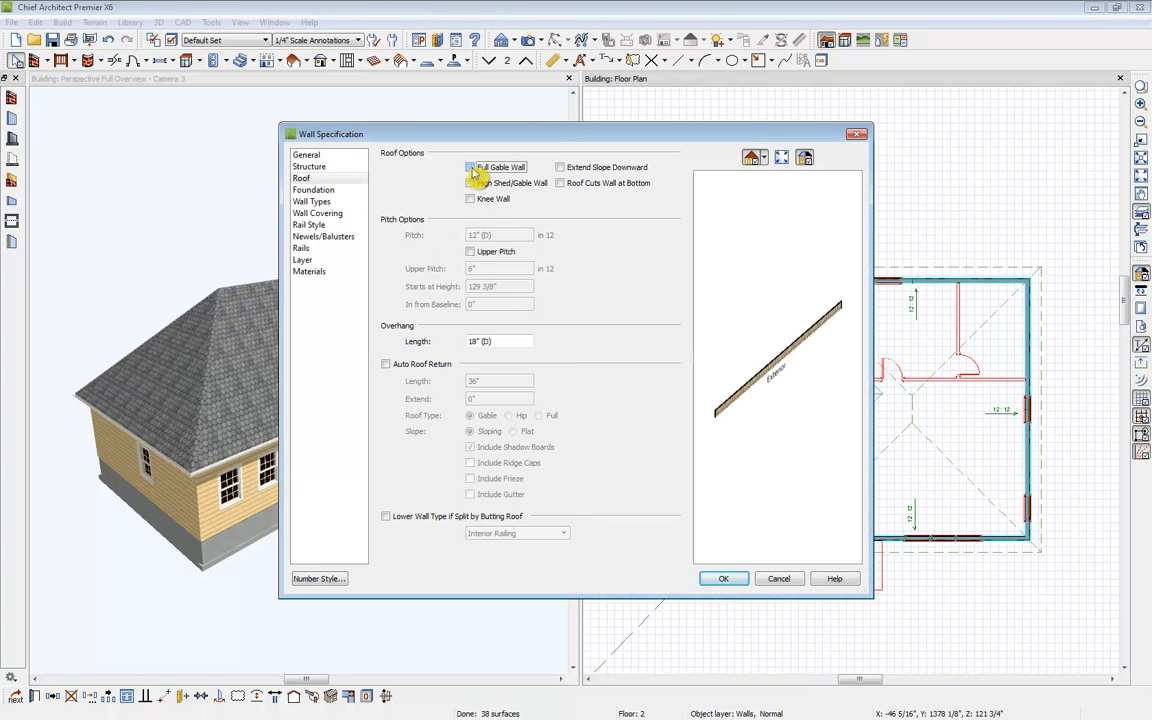
{"action": "left_click", "coordinate": [710, 579]}
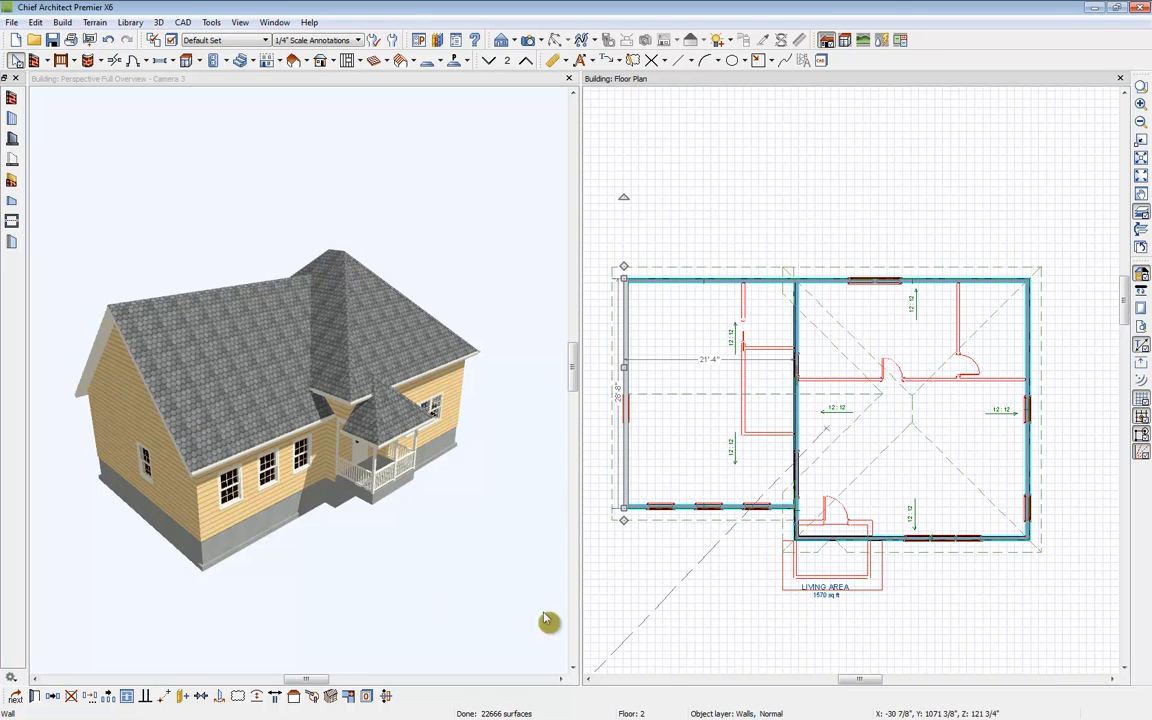
Step: Convert the middle dividing wall and the right exterior wall of the second floor into gable walls
{"action": "left_click", "coordinate": [800, 533]}
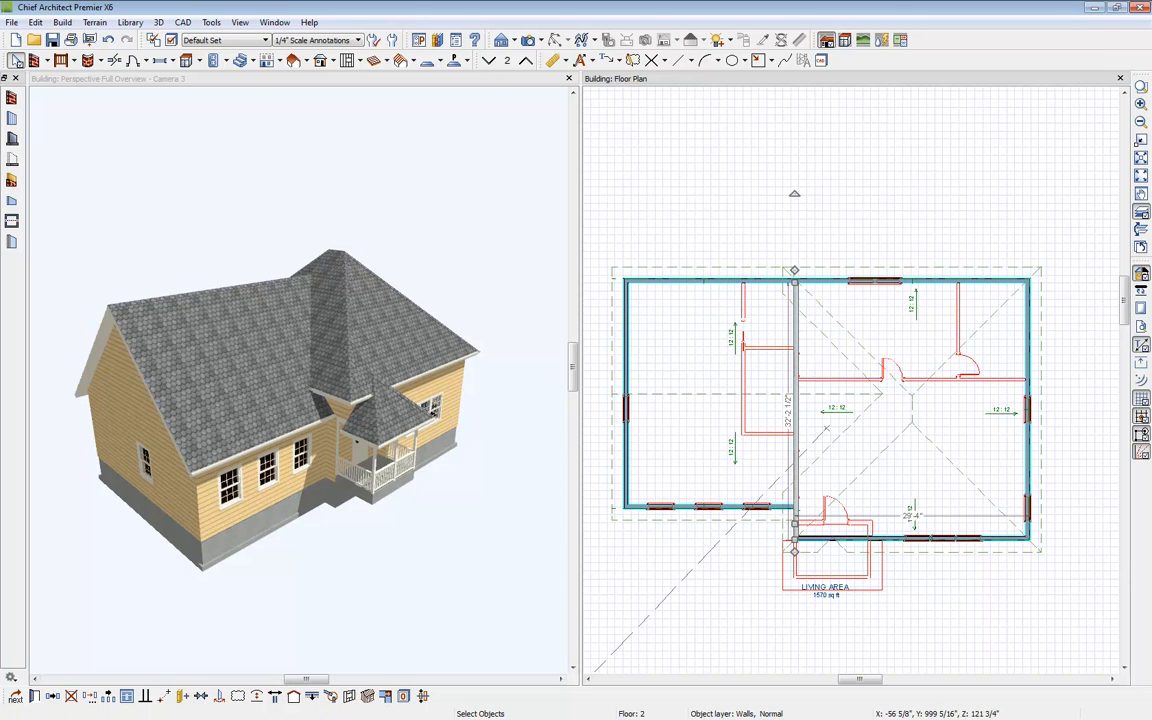
{"action": "left_click", "coordinate": [296, 697]}
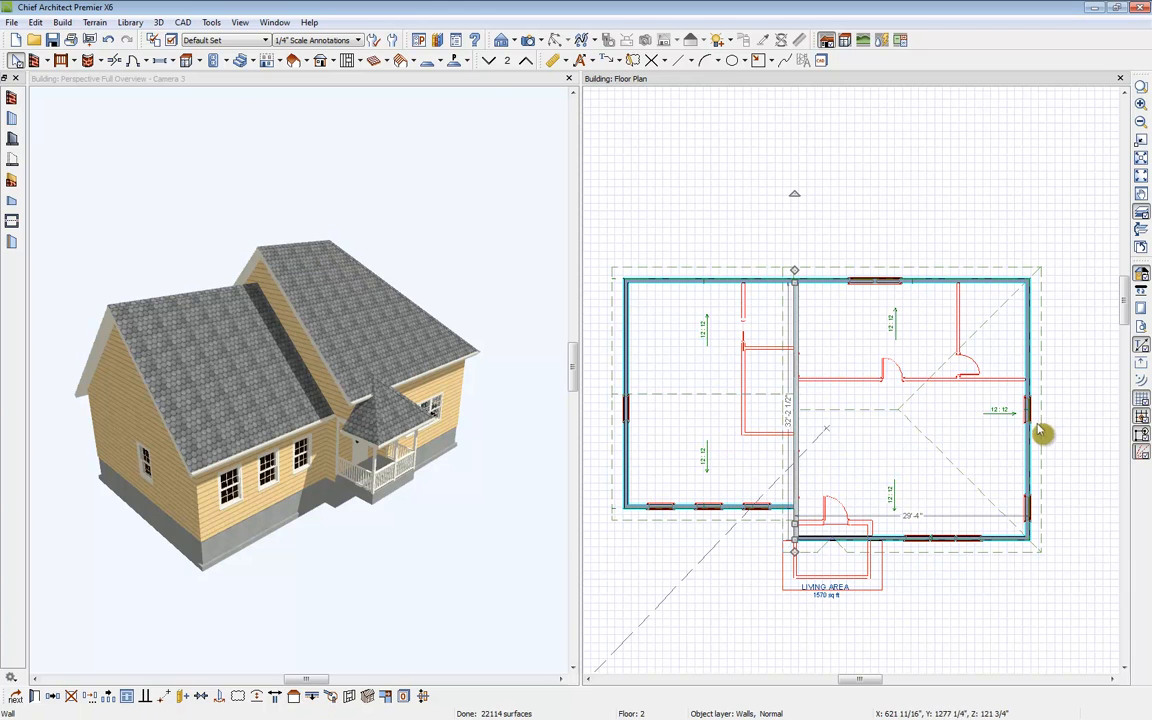
{"action": "left_click", "coordinate": [1026, 502]}
{"action": "left_click", "coordinate": [296, 697]}
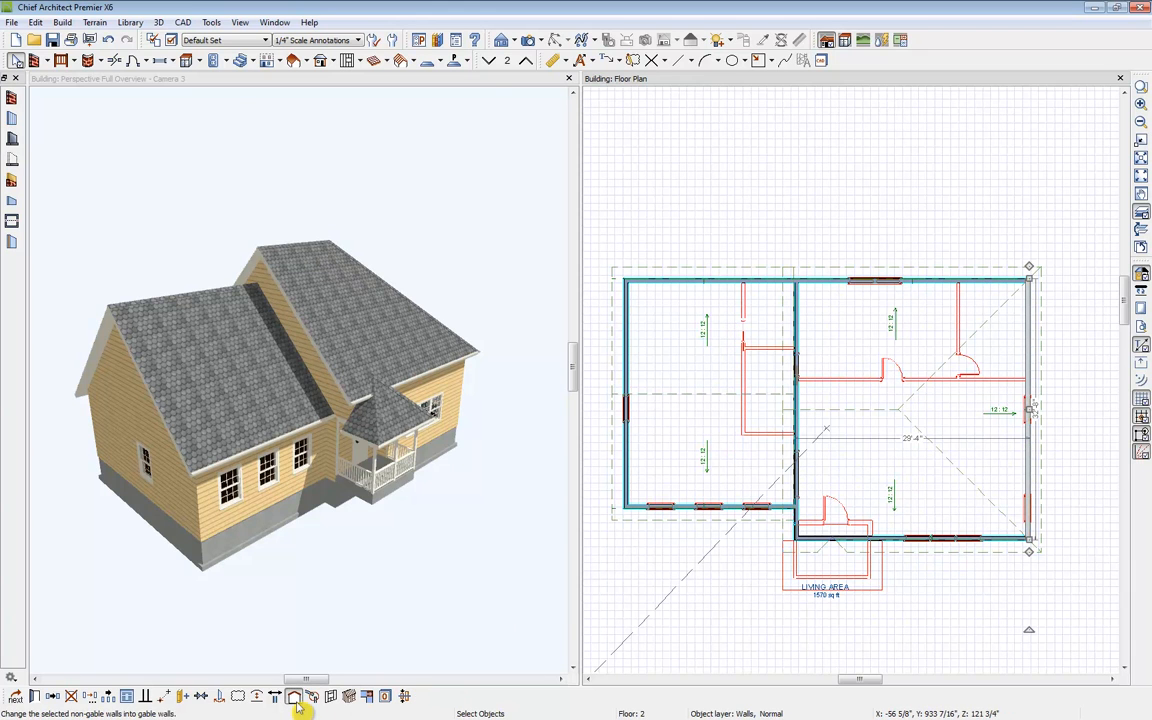
Step: Convert the porch's front railing wall into a gable end in the 3D view
{"action": "left_click", "coordinate": [398, 468]}
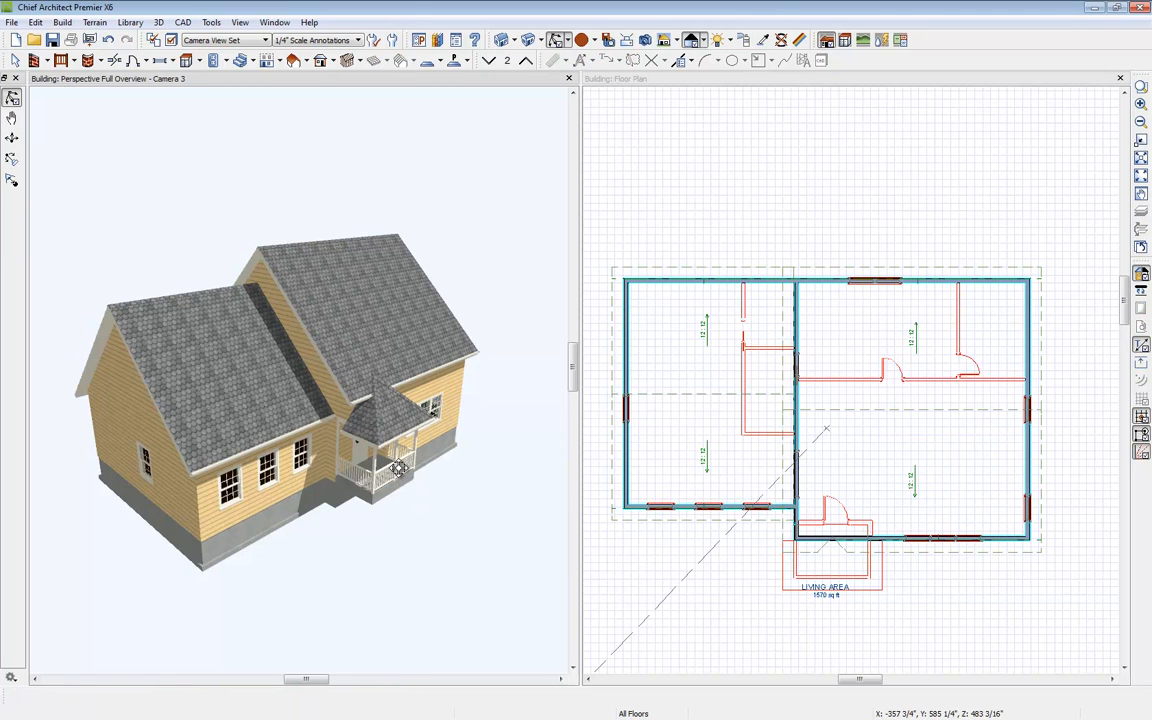
{"action": "left_click", "coordinate": [362, 428]}
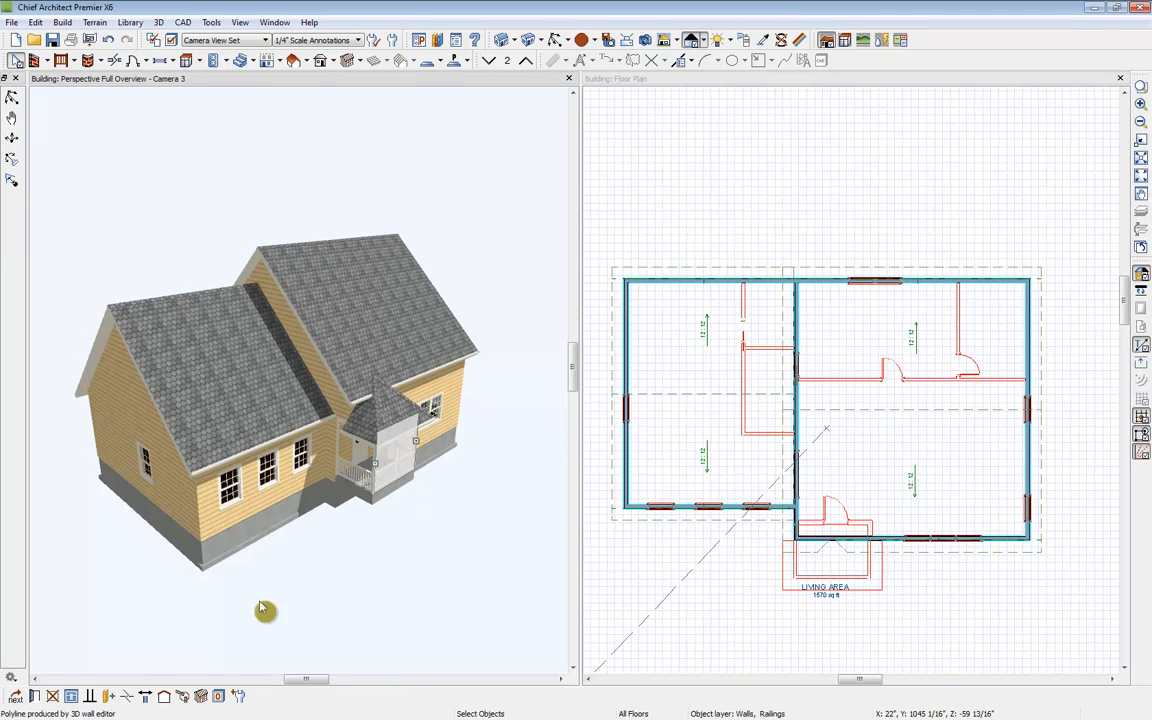
{"action": "left_click", "coordinate": [165, 697]}
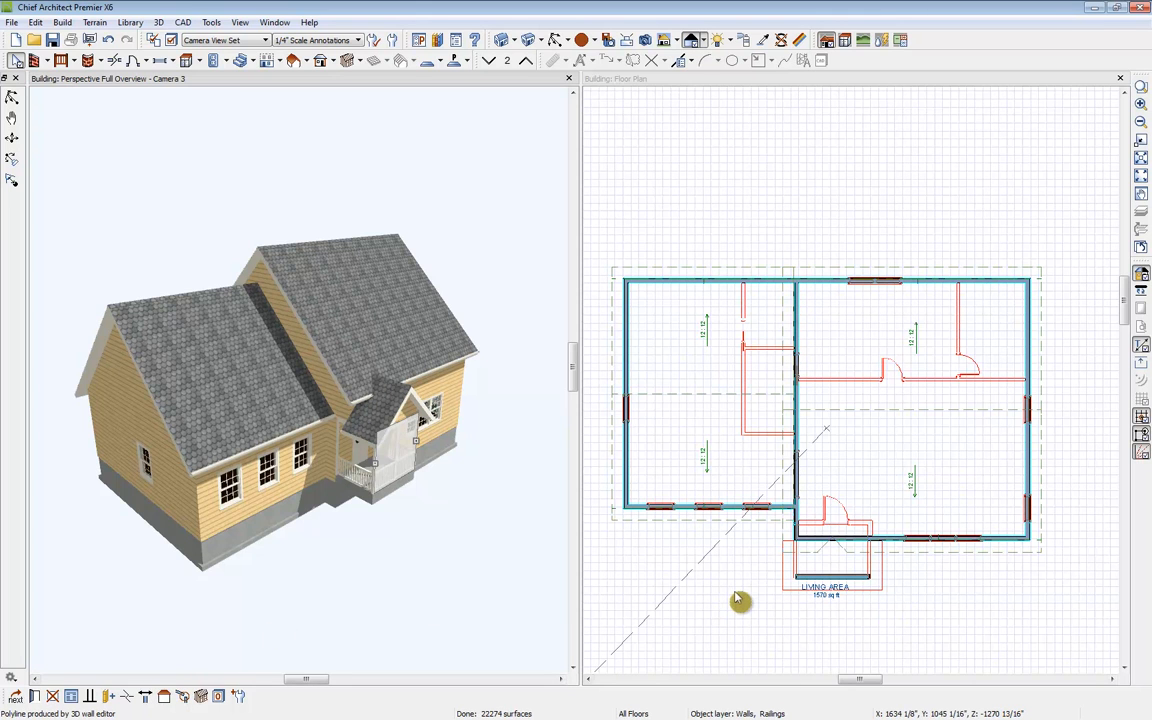
Step: Select the front and rear second-floor walls and review their roof options in Wall Specification
{"action": "left_click", "coordinate": [715, 511]}
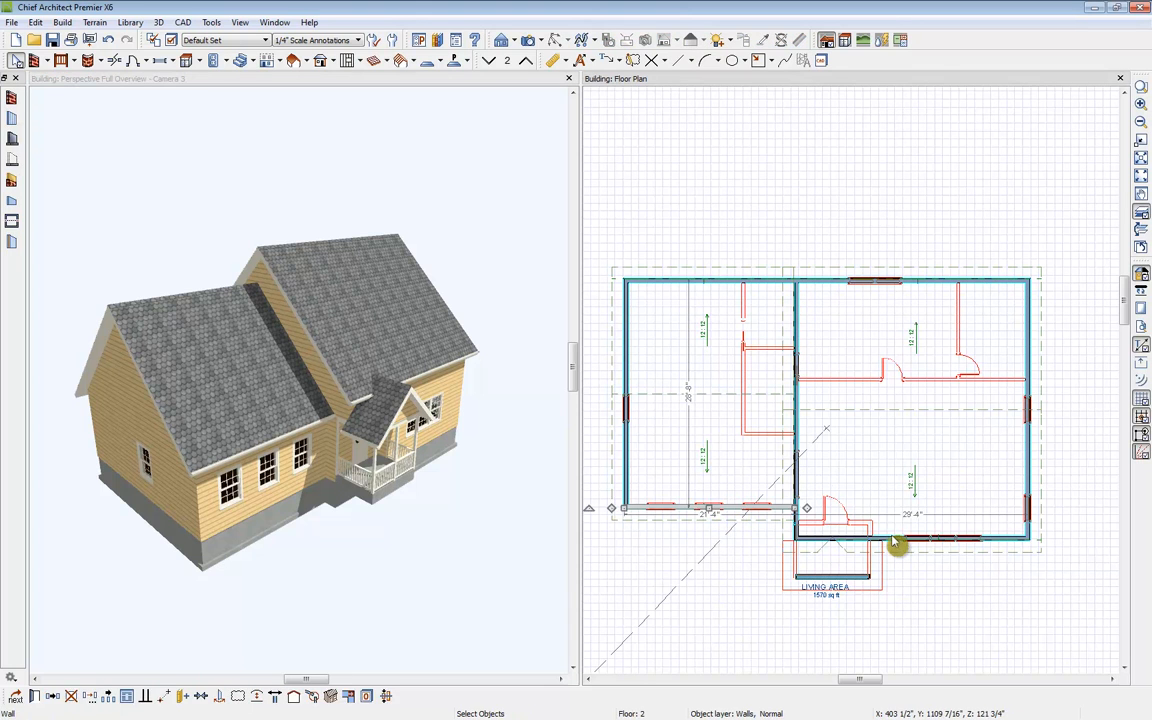
{"action": "left_click", "coordinate": [893, 541], "text": "shift"}
{"action": "left_click", "coordinate": [883, 283], "text": "shift"}
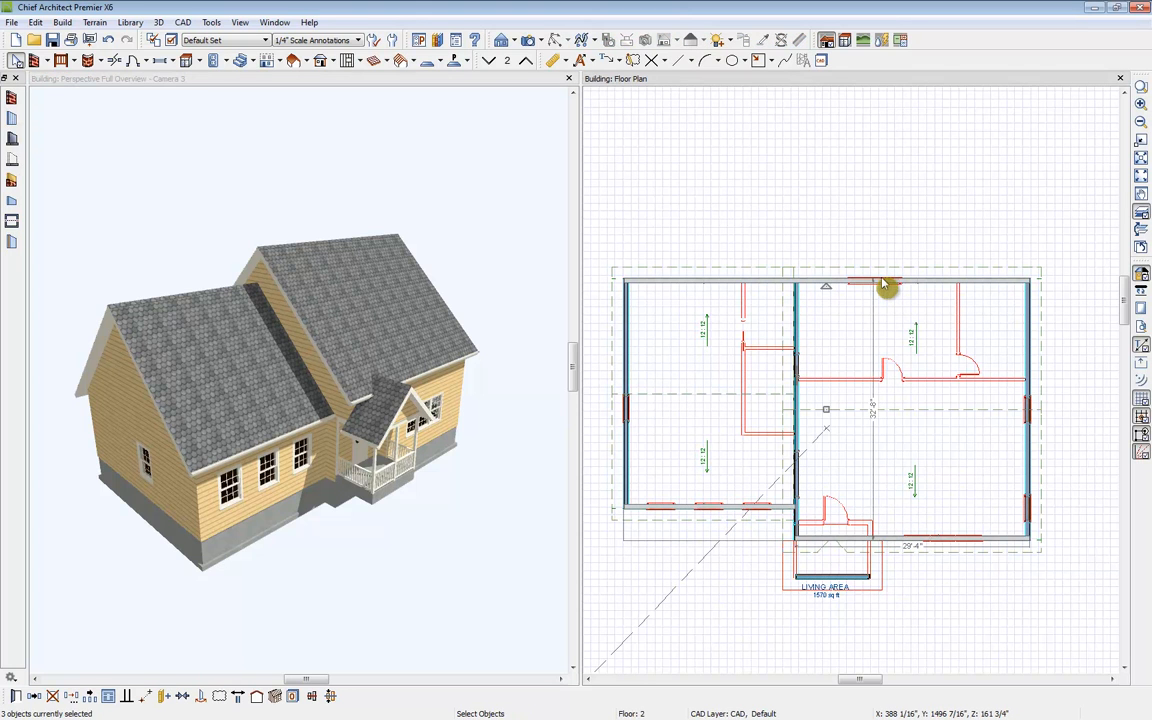
{"action": "left_click", "coordinate": [15, 696]}
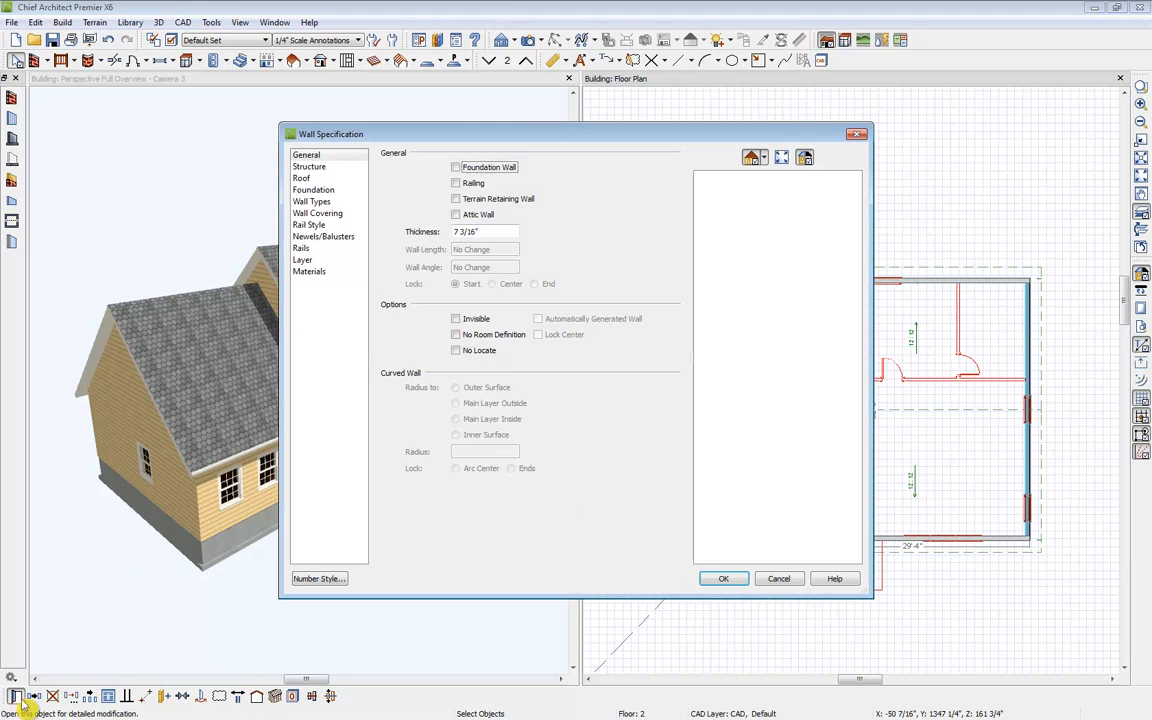
{"action": "left_click", "coordinate": [301, 178]}
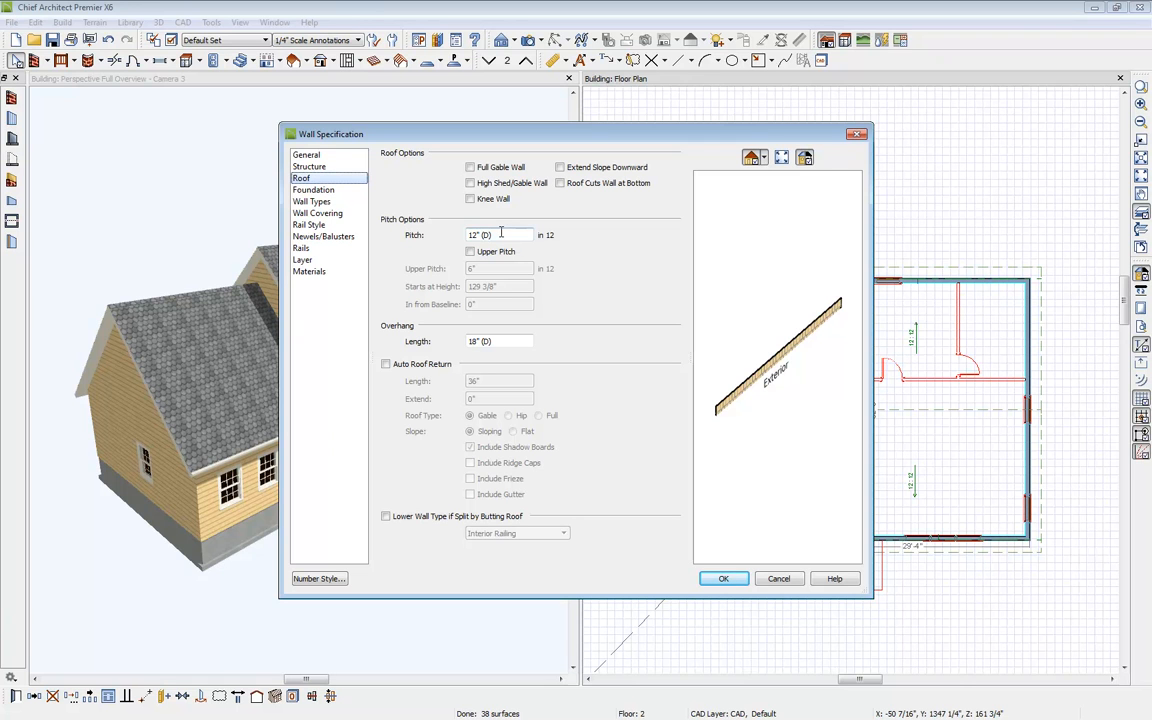
{"action": "left_click", "coordinate": [735, 580]}
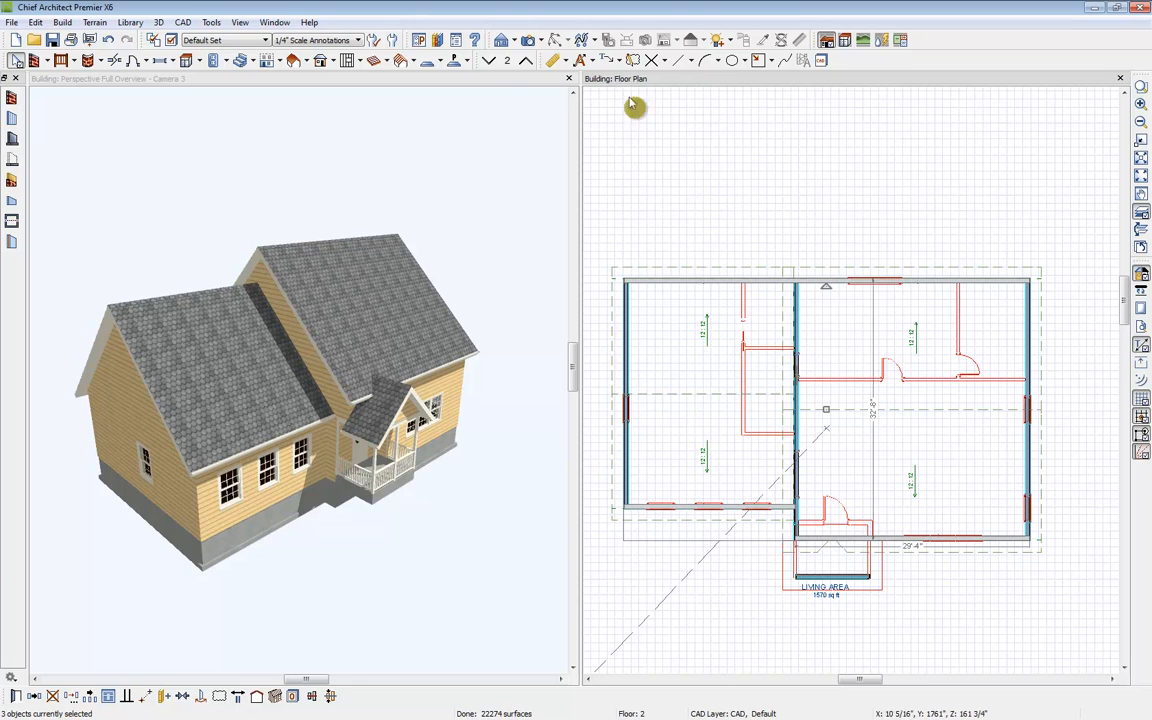
Step: Go down to the first floor in the plan view
{"action": "left_click", "coordinate": [627, 91]}
{"action": "left_click", "coordinate": [490, 62]}
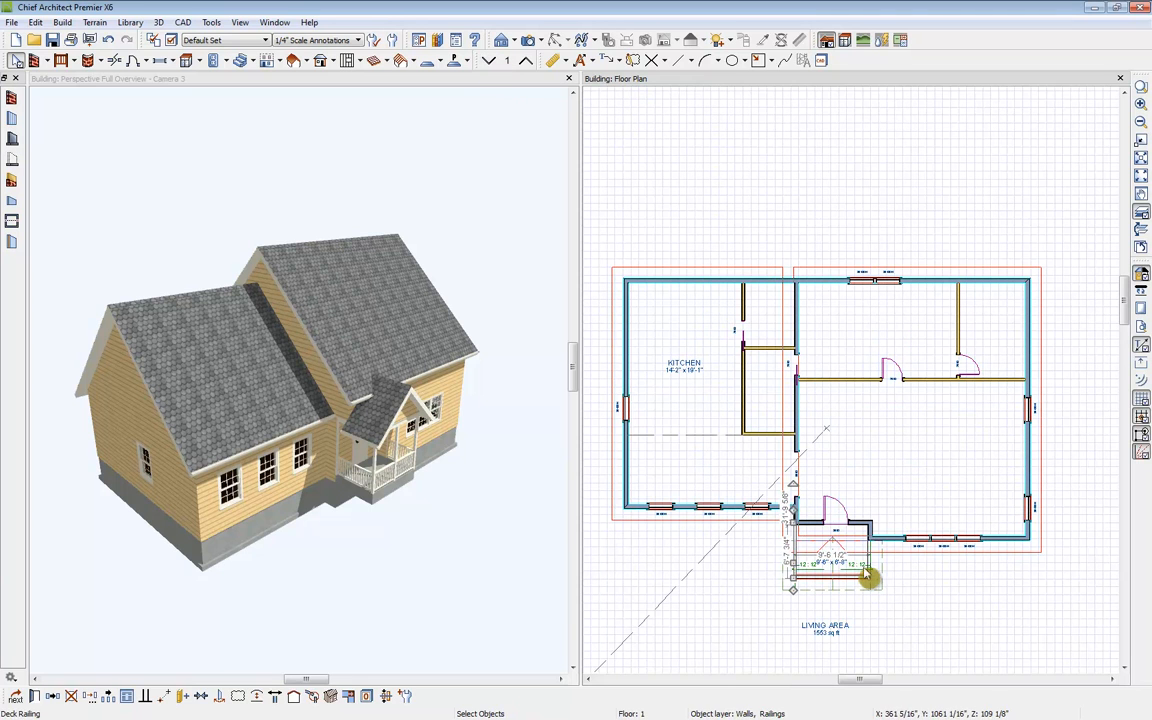
Step: Select both porch railing walls and set their roof pitch to 6 in 12
{"action": "left_click", "coordinate": [875, 571]}
{"action": "left_click", "coordinate": [871, 566]}
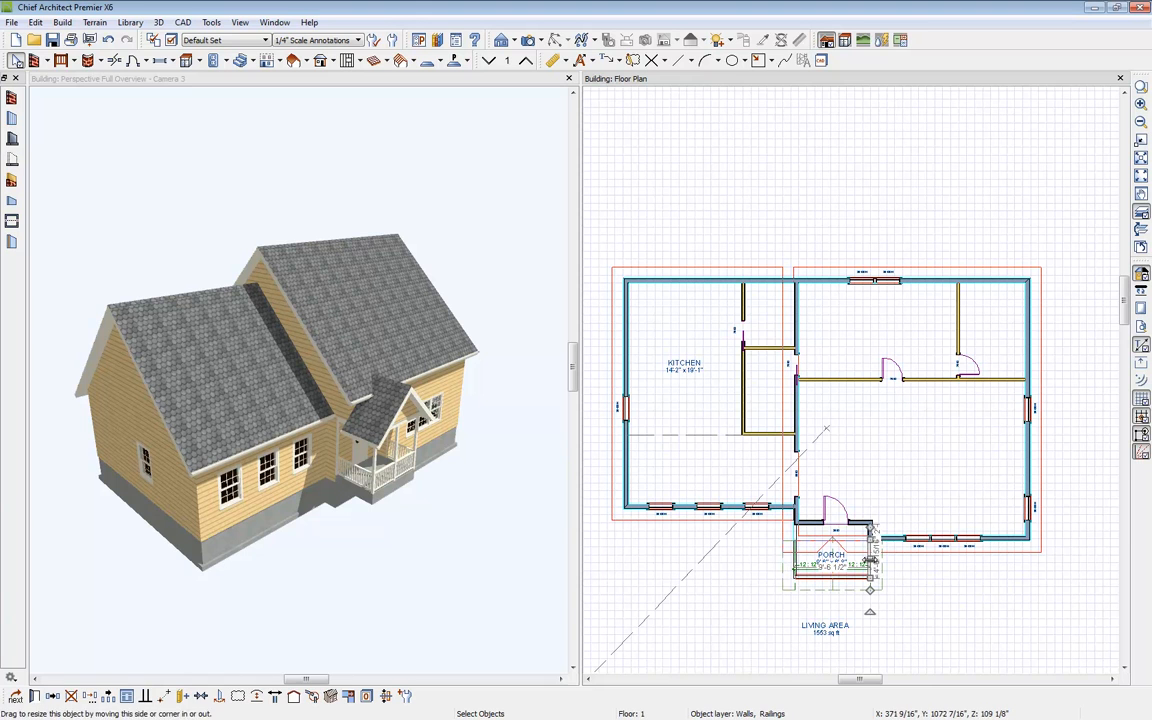
{"action": "left_click", "coordinate": [798, 569], "text": "shift"}
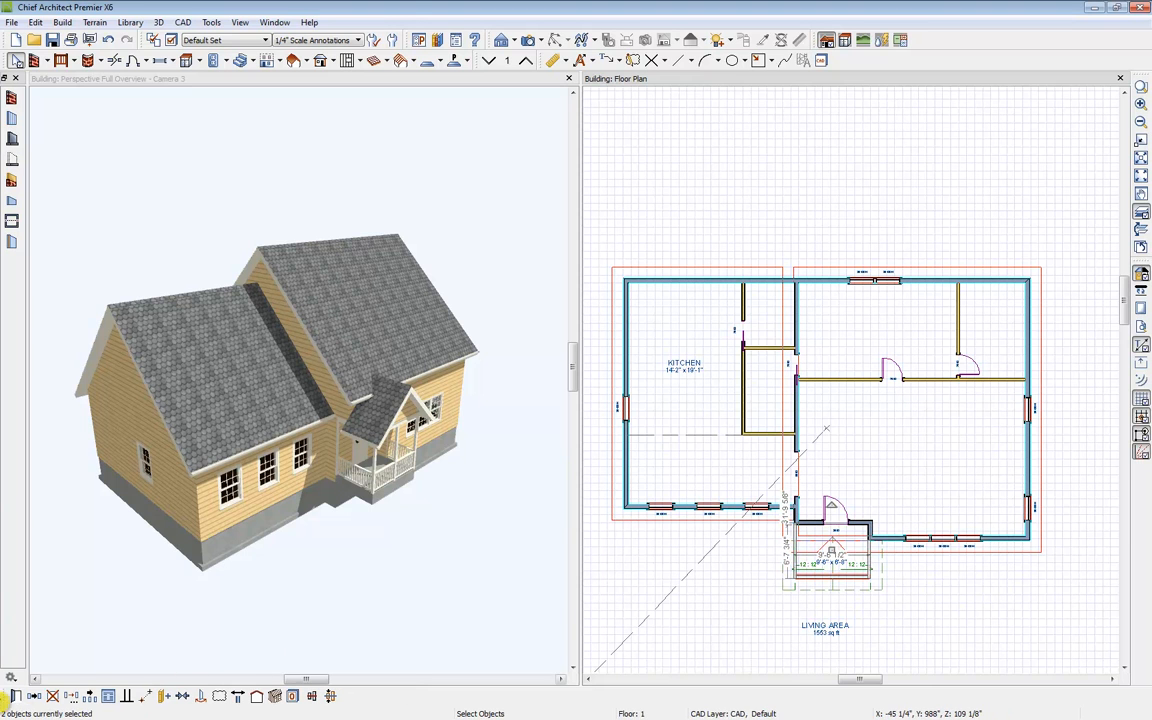
{"action": "left_click", "coordinate": [15, 696]}
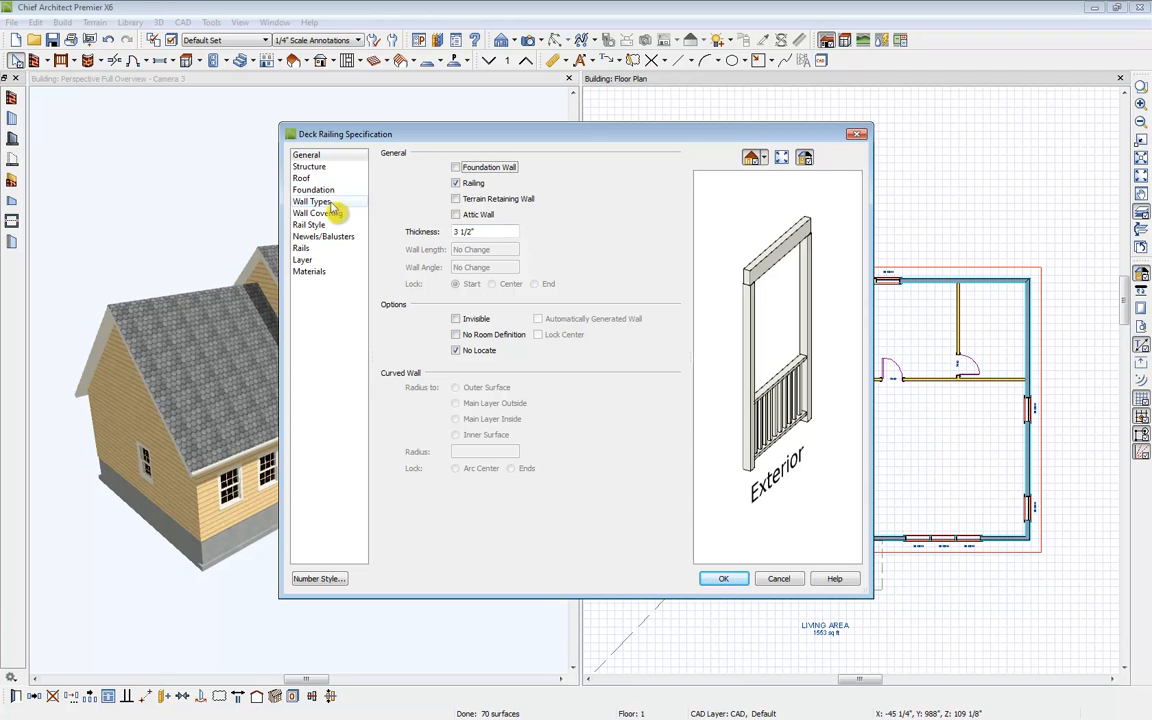
{"action": "left_click", "coordinate": [304, 179]}
{"action": "left_click_drag", "start_coordinate": [496, 231], "coordinate": [423, 233]}
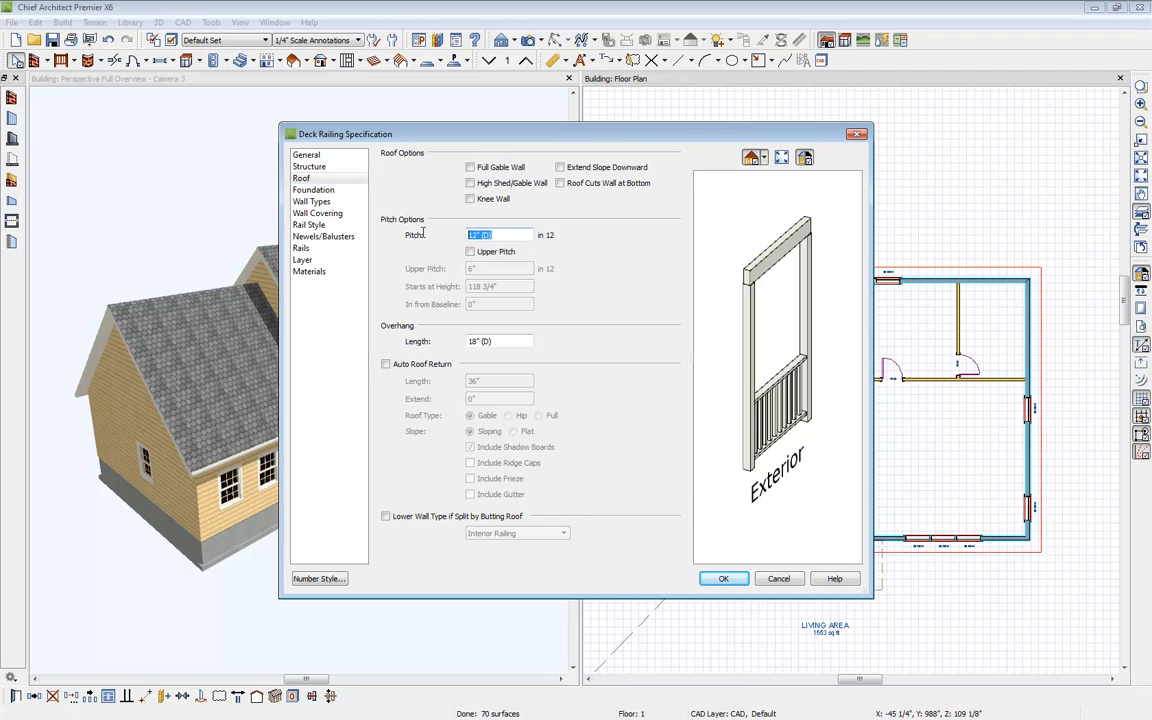
{"action": "type", "text": "6"}
{"action": "left_click", "coordinate": [723, 579]}
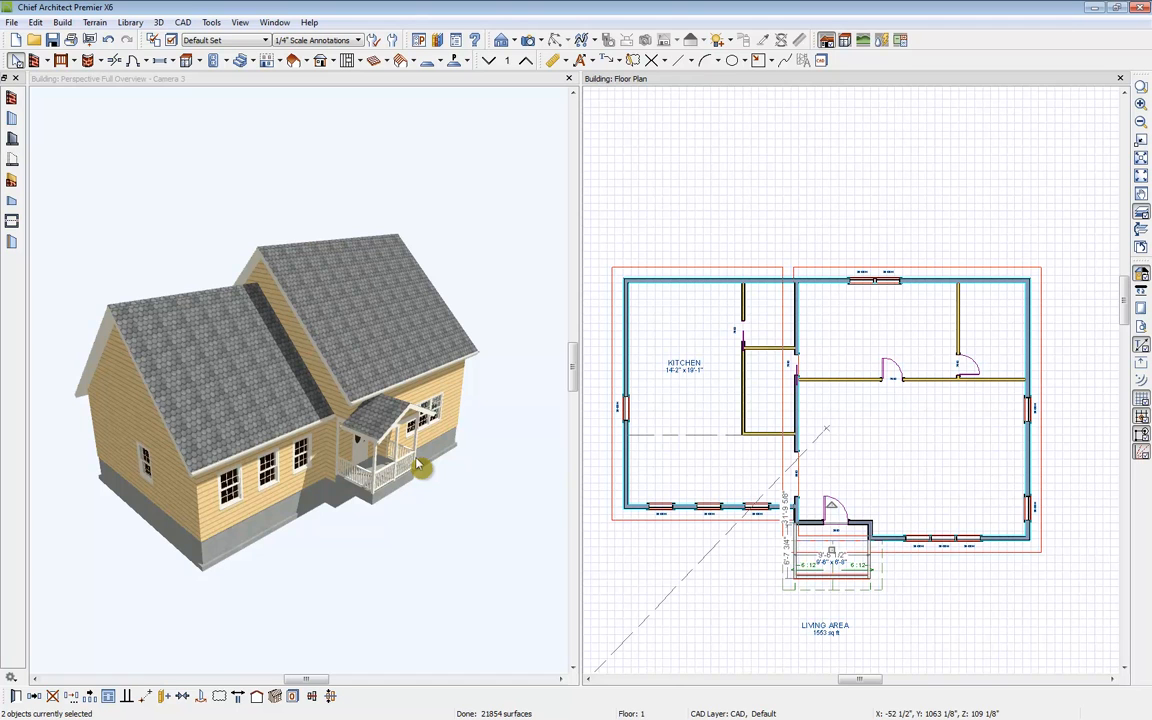
Step: Run Build Roof with its default settings to regenerate the roof
{"action": "left_click", "coordinate": [1143, 213]}
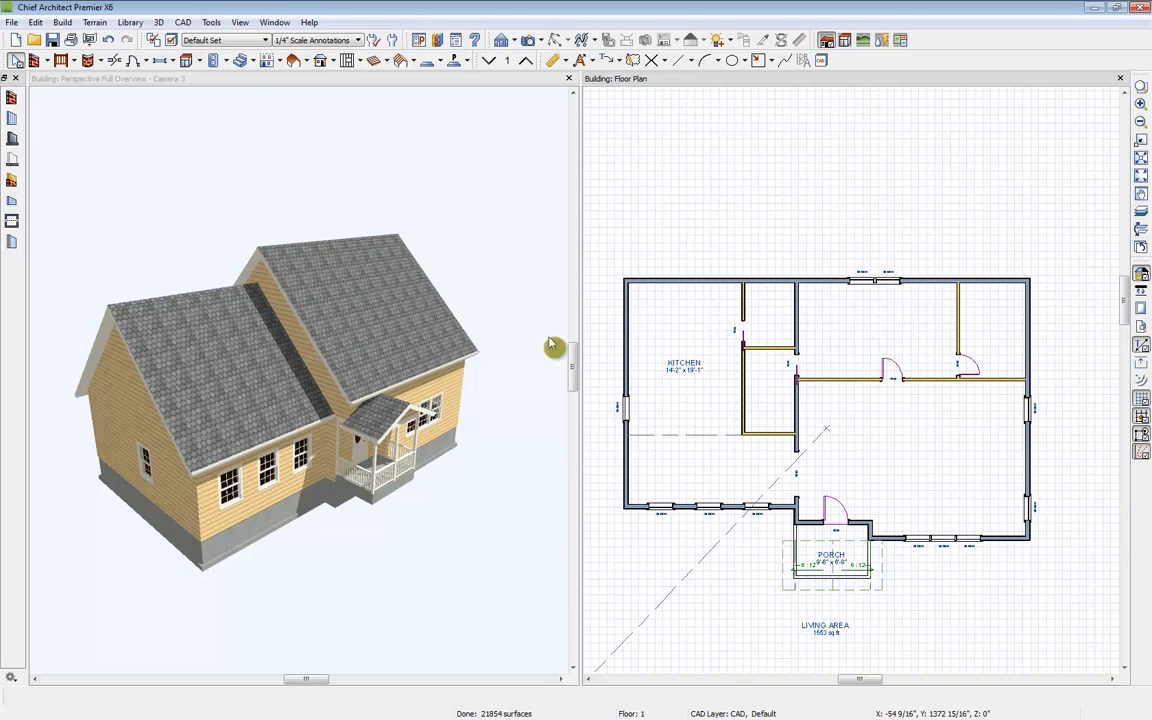
{"action": "left_click", "coordinate": [296, 61]}
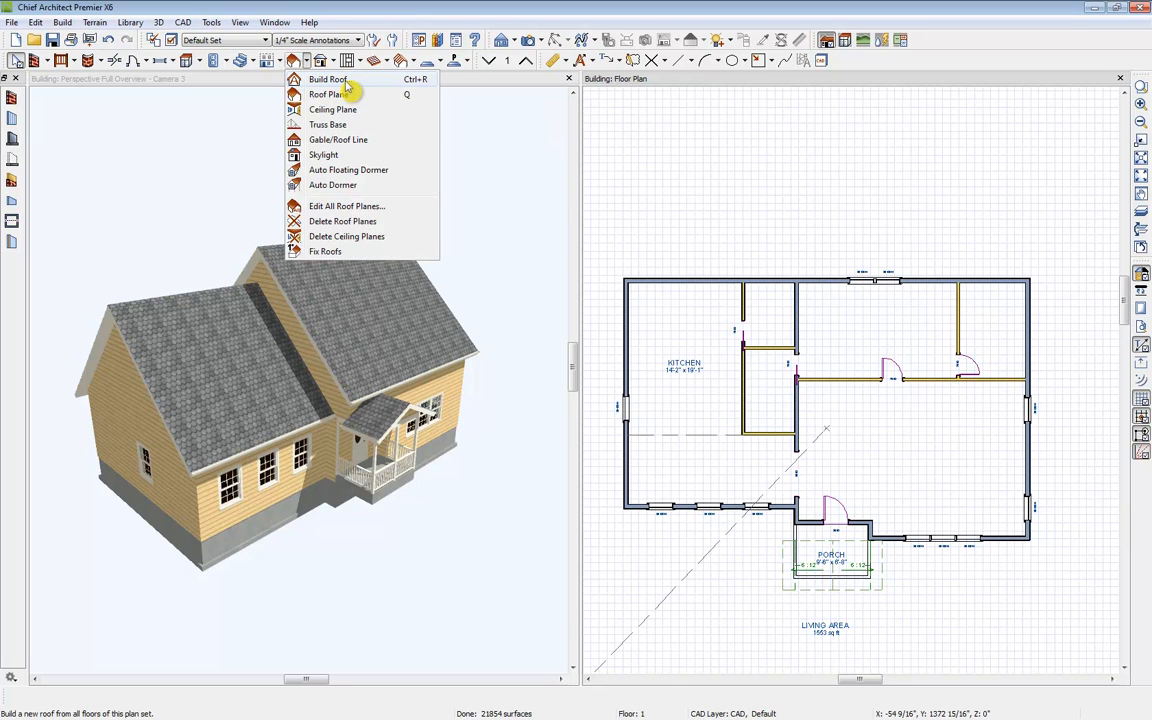
{"action": "left_click", "coordinate": [346, 85]}
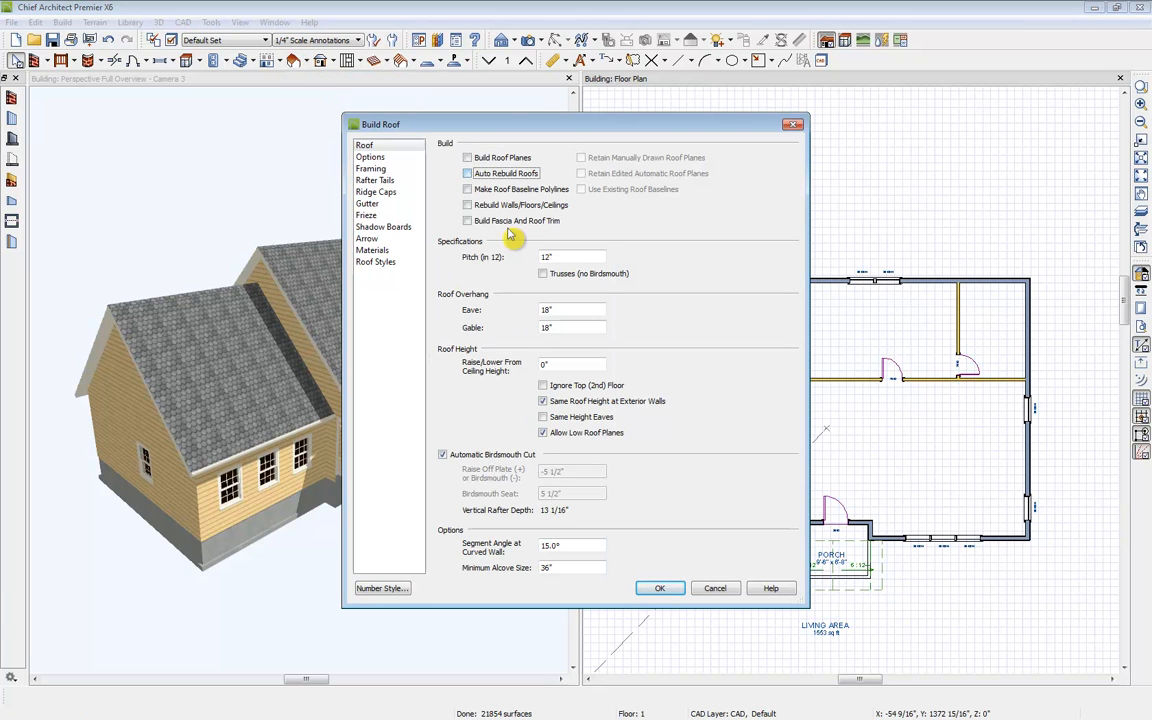
{"action": "left_click", "coordinate": [661, 590]}
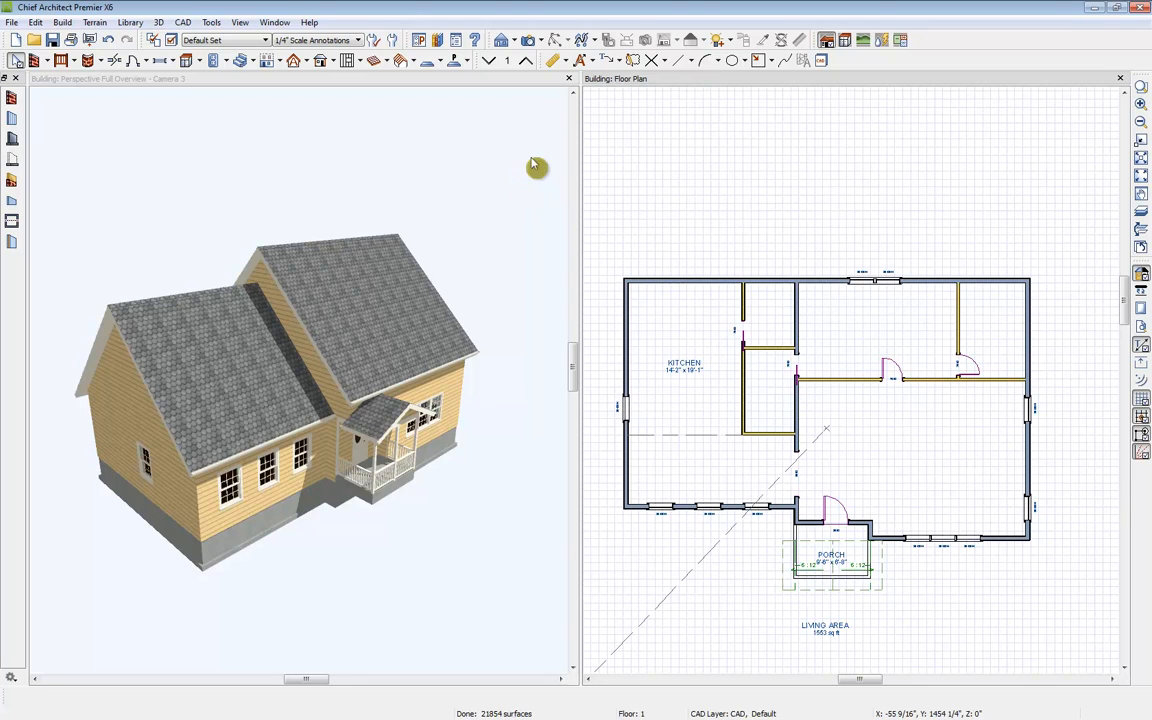
Step: Go up to the second floor and place a cross-section camera through the right section of the house
{"action": "left_click", "coordinate": [569, 79]}
{"action": "scroll", "coordinate": [586, 347], "scroll_direction": "down", "scroll_amount": 3}
{"action": "middle_click_drag", "start_coordinate": [602, 424], "coordinate": [574, 291]}
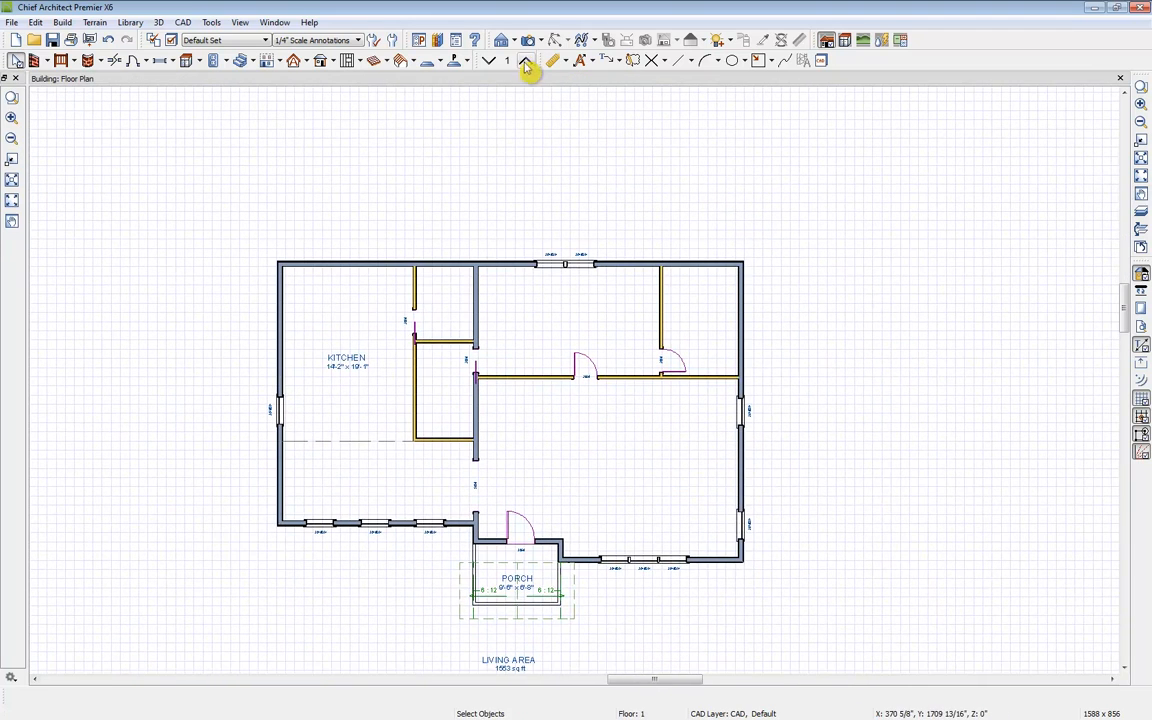
{"action": "left_click", "coordinate": [525, 60]}
{"action": "left_click", "coordinate": [505, 40]}
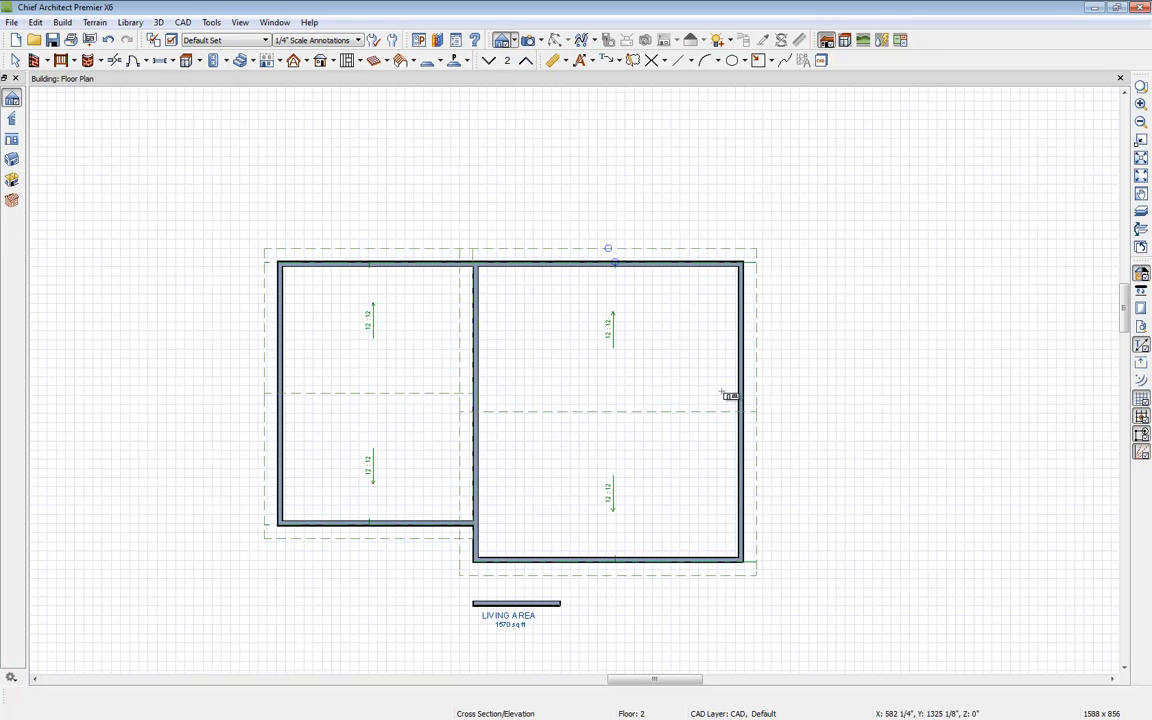
{"action": "left_click", "coordinate": [680, 425]}
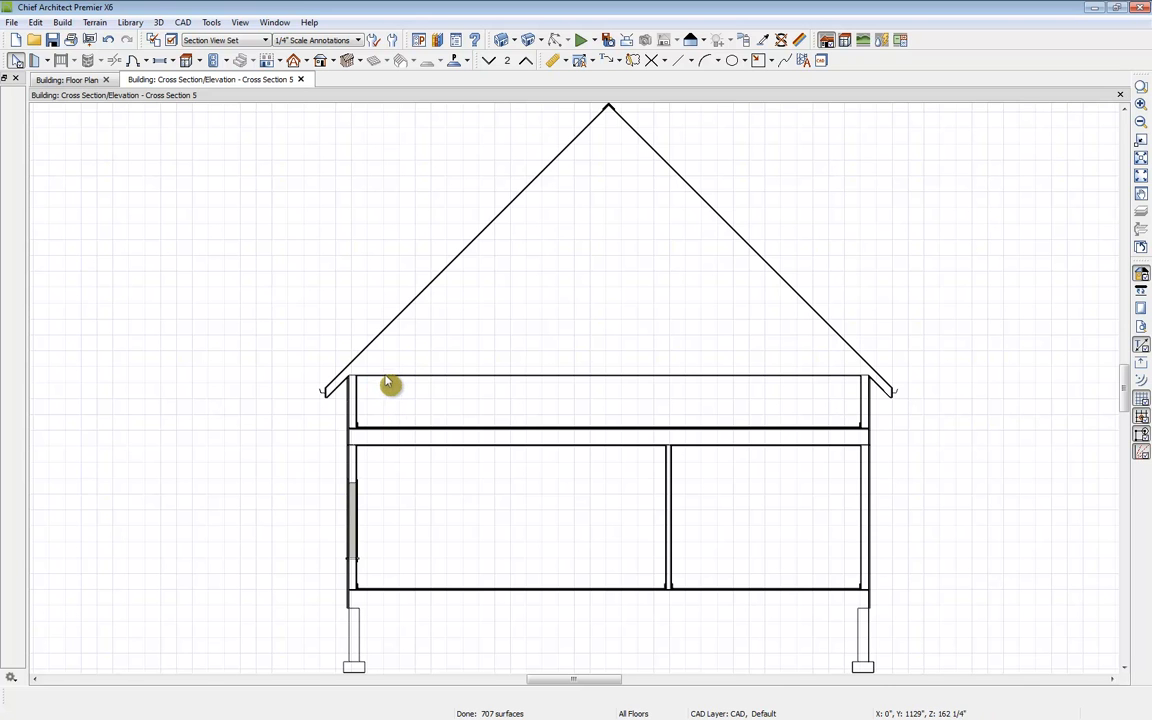
Step: Set the right second-floor room's rough ceiling height to 100 inches
{"action": "double_click", "coordinate": [196, 96]}
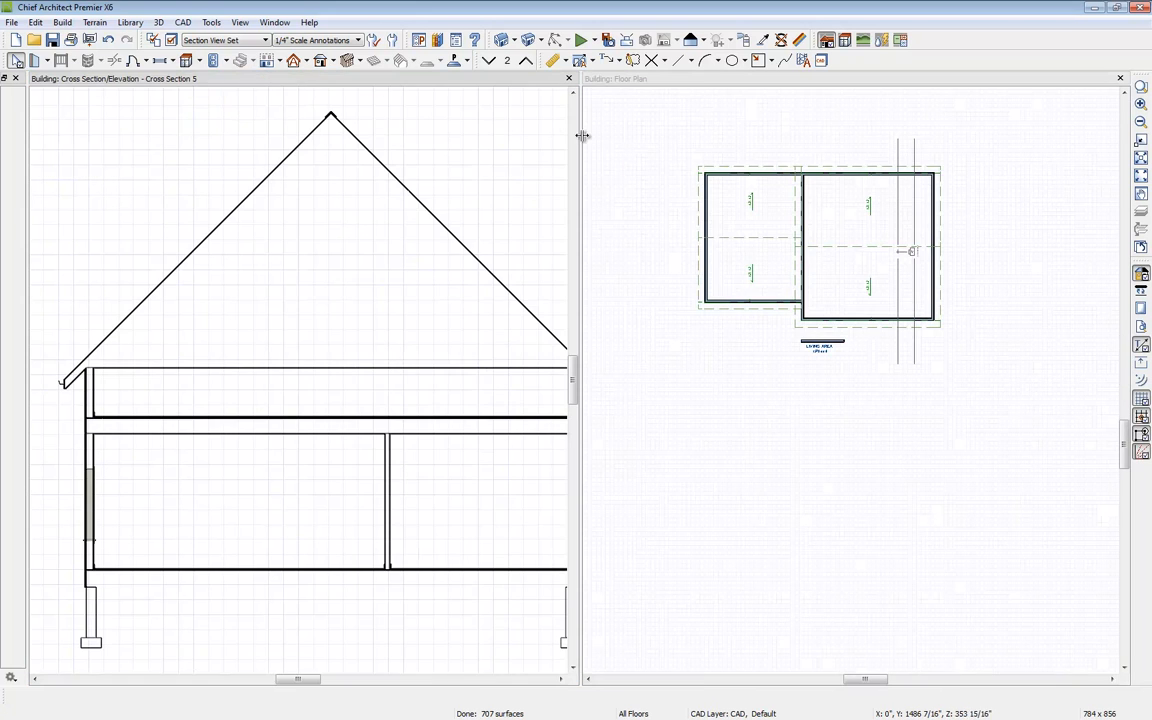
{"action": "middle_click_drag", "start_coordinate": [452, 332], "coordinate": [405, 315]}
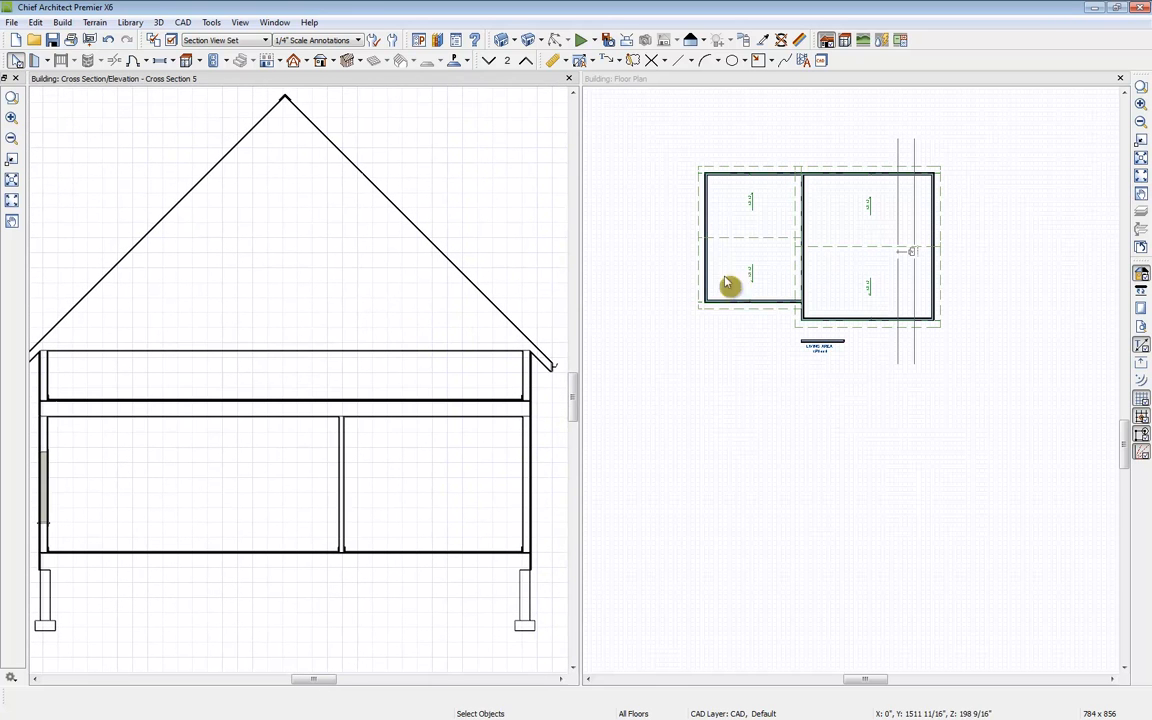
{"action": "left_click", "coordinate": [864, 231]}
{"action": "middle_click_drag", "start_coordinate": [864, 231], "coordinate": [866, 296]}
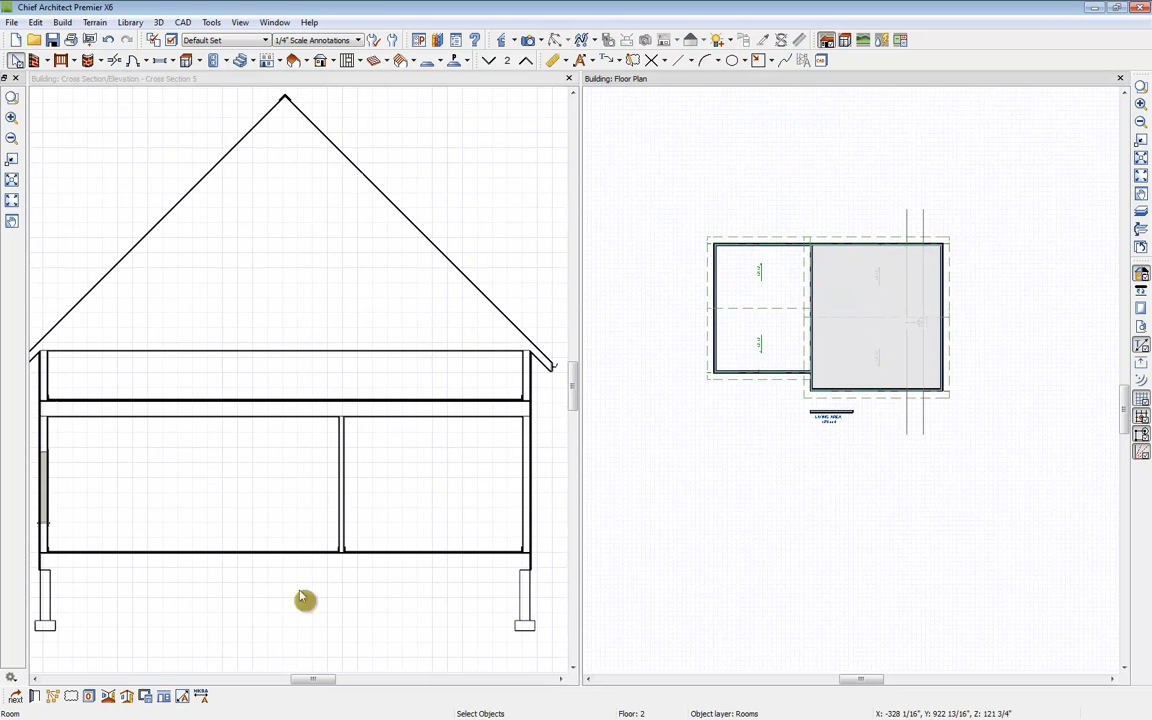
{"action": "left_click", "coordinate": [35, 697]}
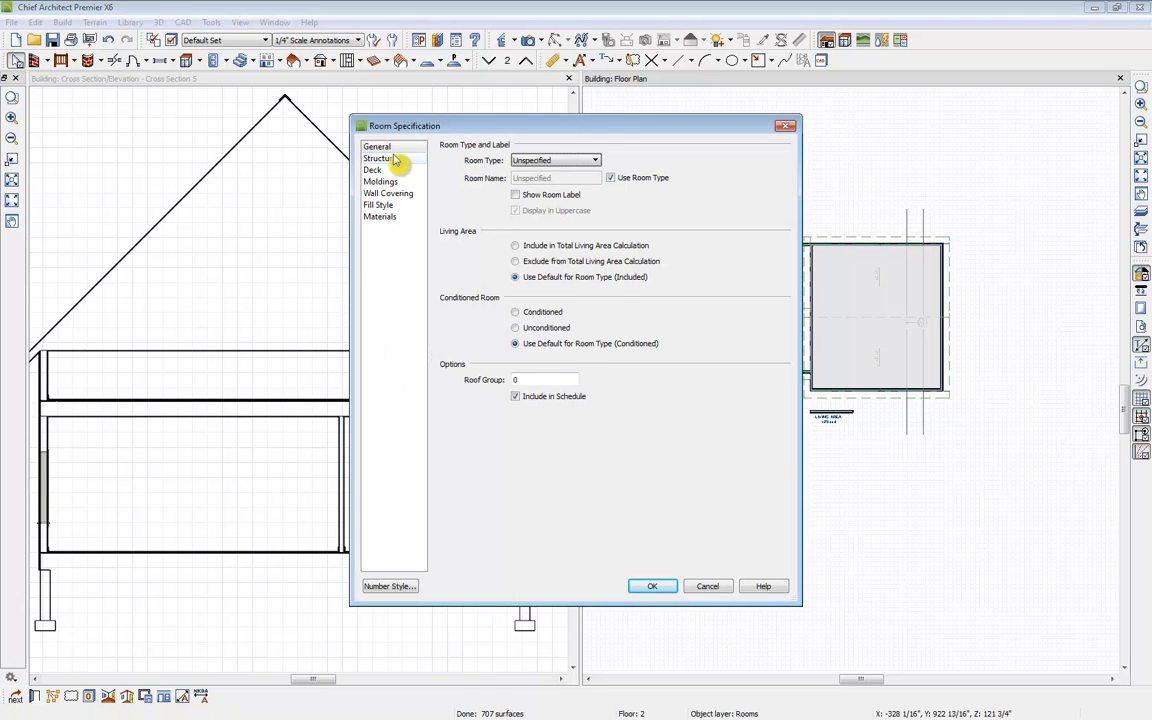
{"action": "left_click", "coordinate": [395, 161]}
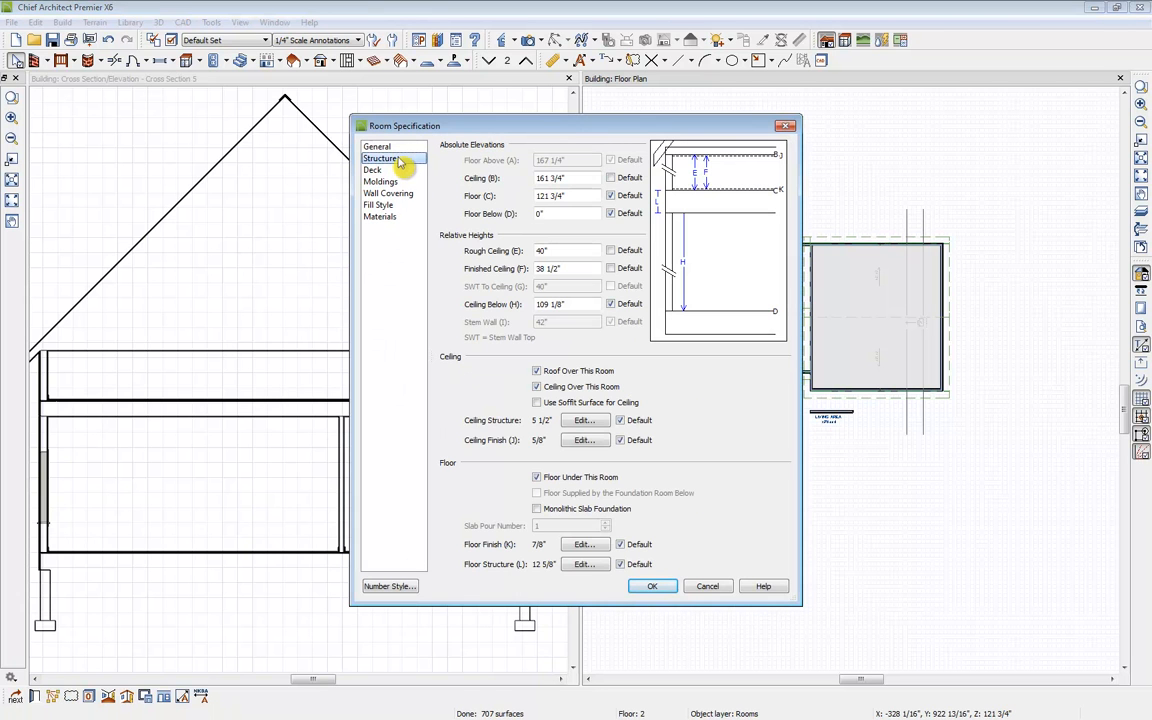
{"action": "double_click", "coordinate": [570, 250]}
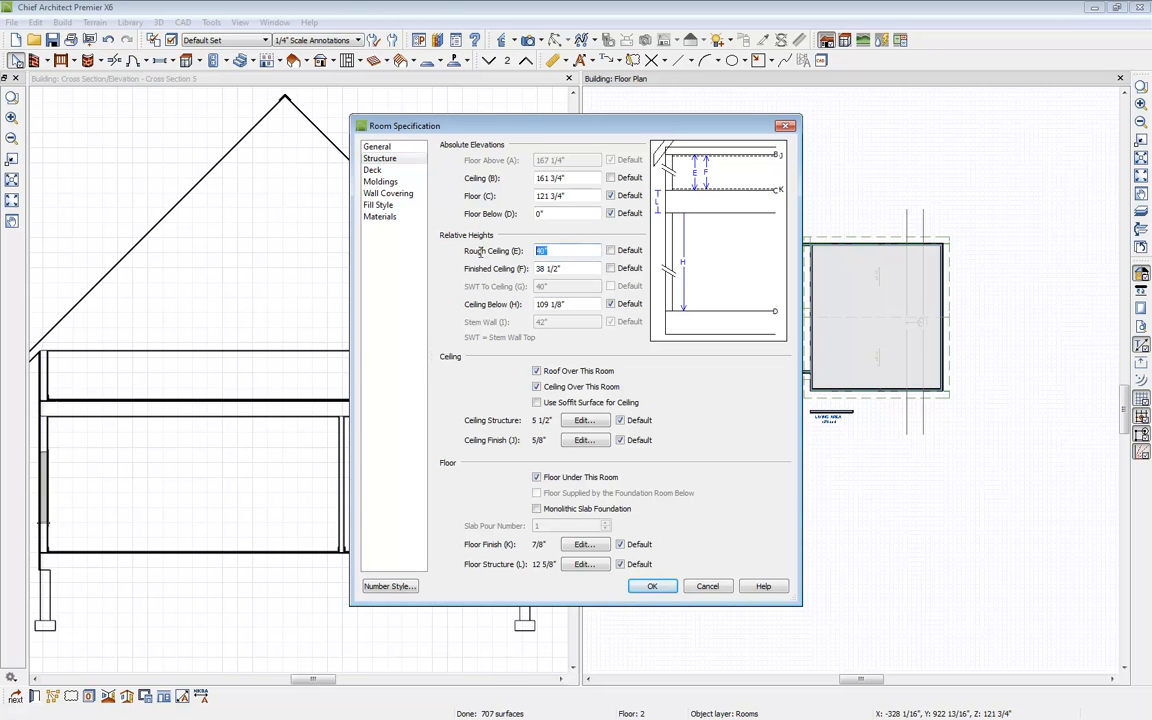
{"action": "key", "text": "Tab"}
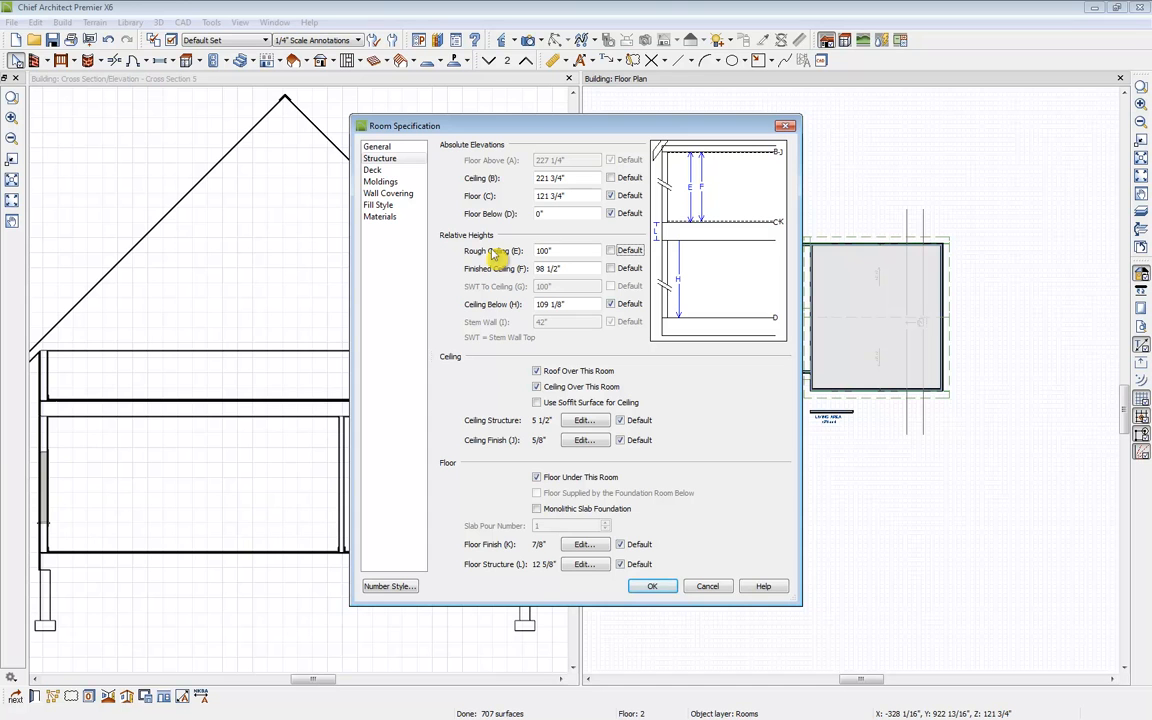
{"action": "left_click", "coordinate": [652, 586]}
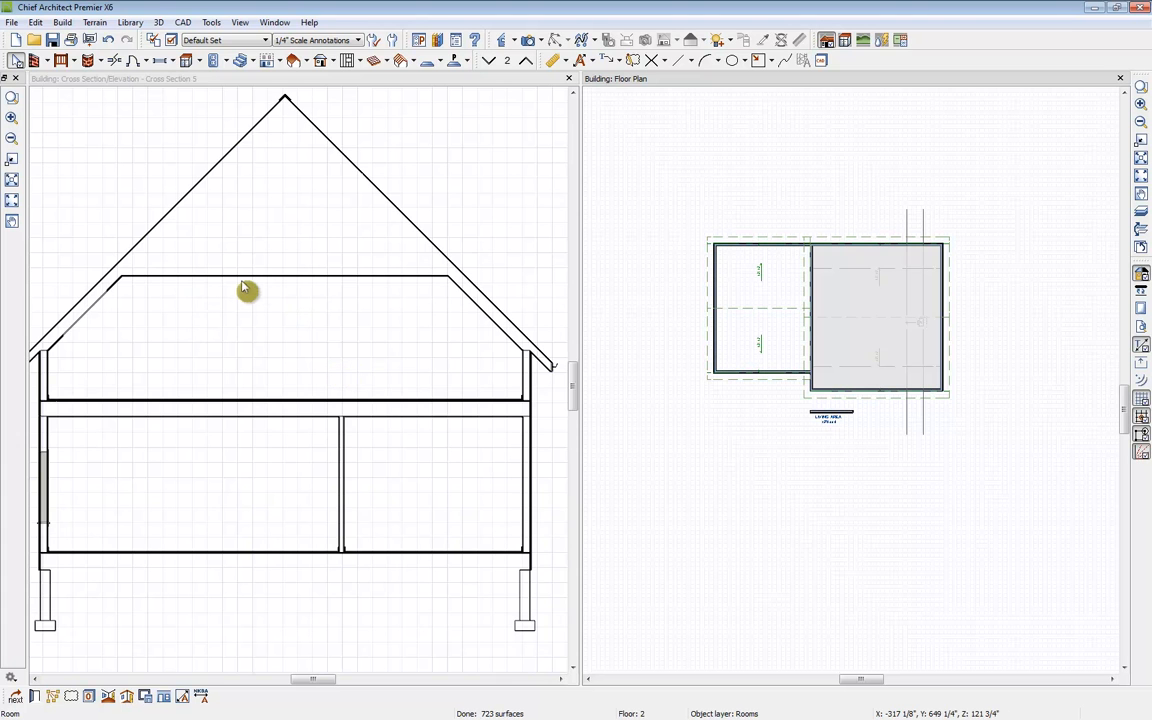
Step: Set the left second-floor room's rough ceiling height to 48 inches
{"action": "scroll", "coordinate": [918, 392], "scroll_direction": "up", "scroll_amount": 2}
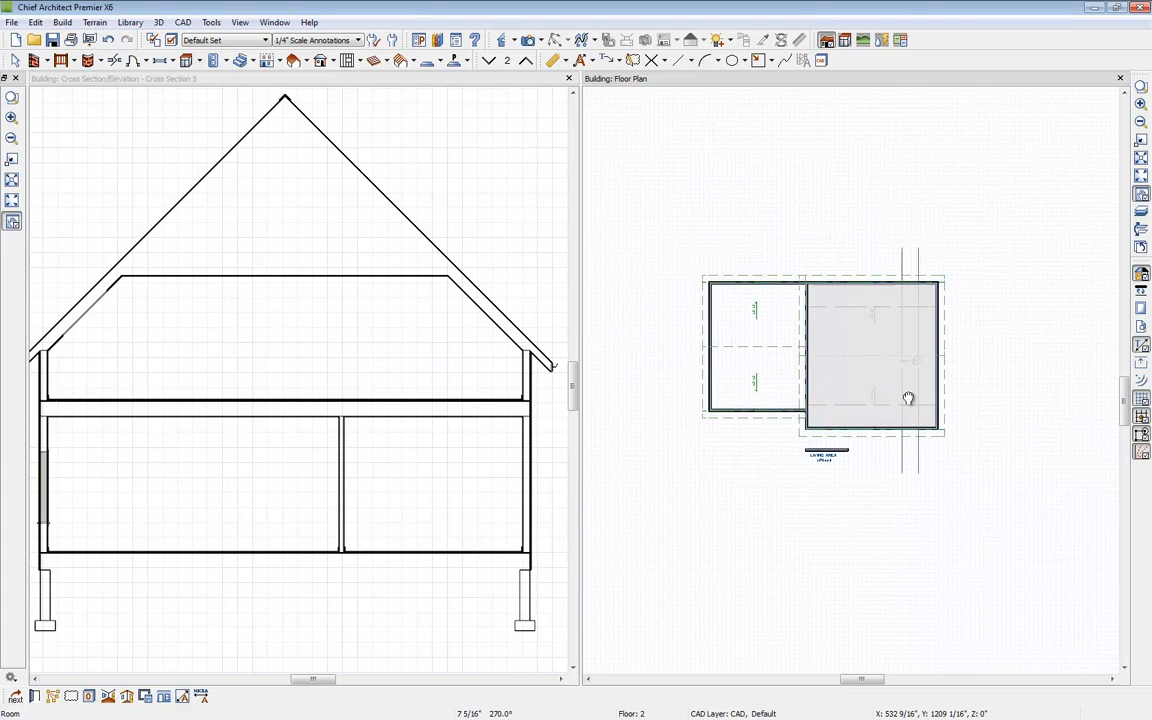
{"action": "scroll", "coordinate": [916, 430], "scroll_direction": "up", "scroll_amount": 2}
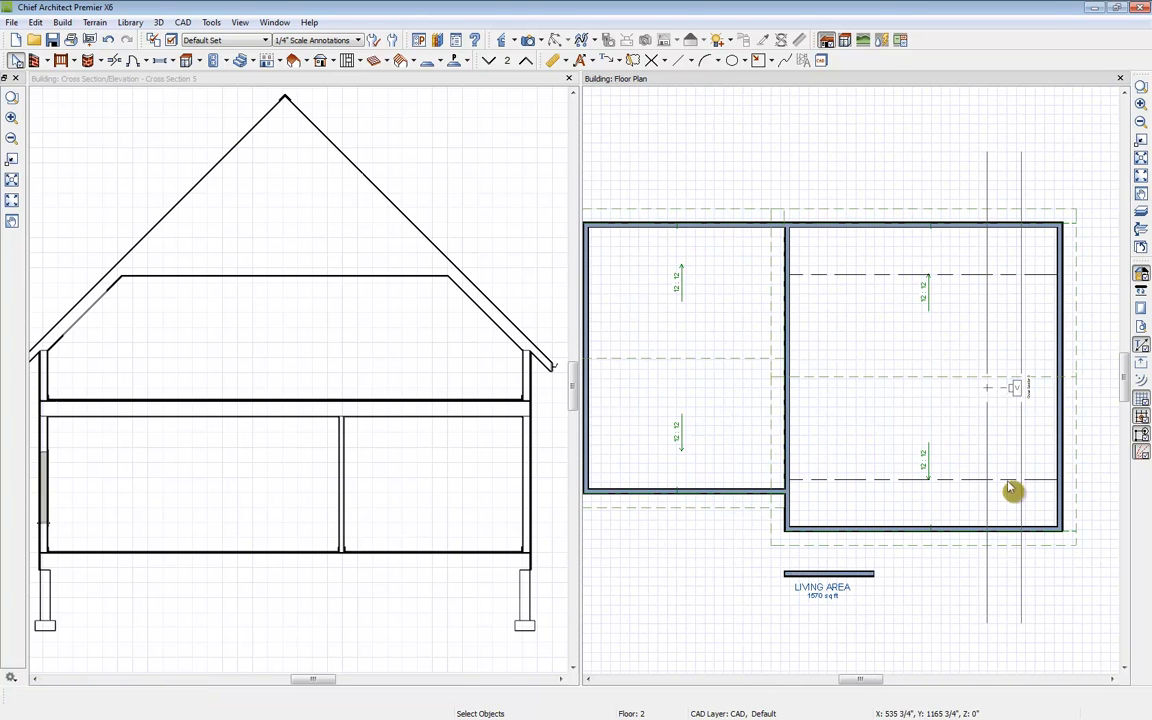
{"action": "double_click", "coordinate": [705, 331]}
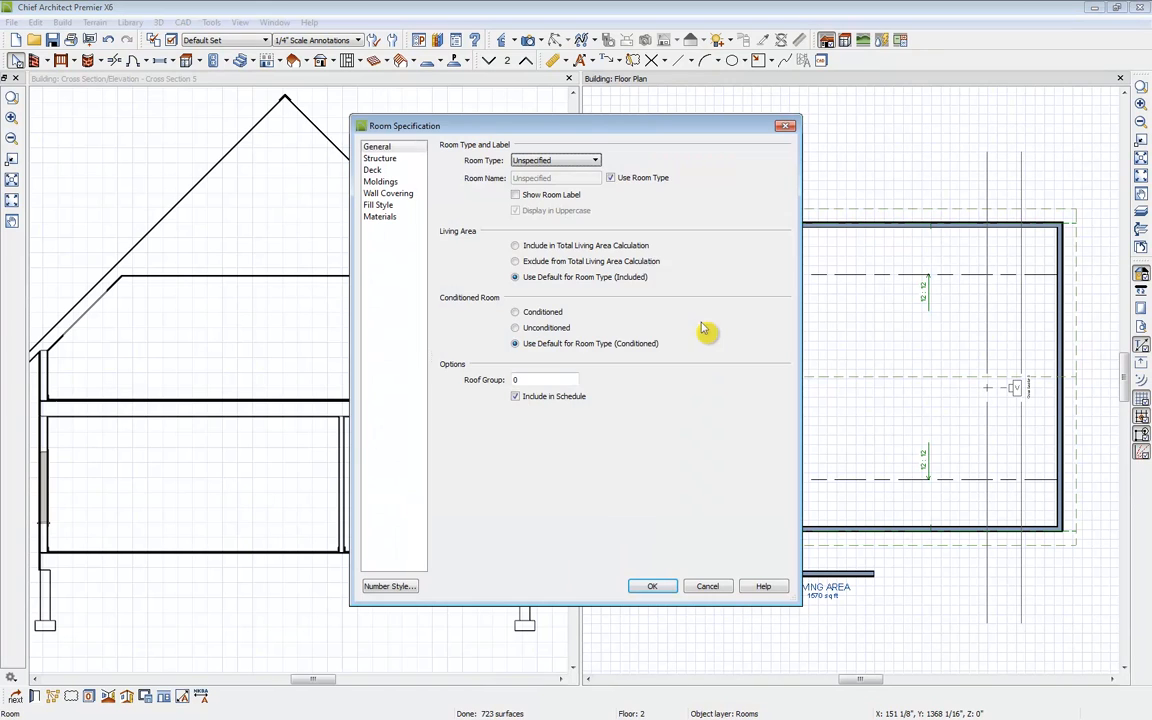
{"action": "left_click", "coordinate": [390, 159]}
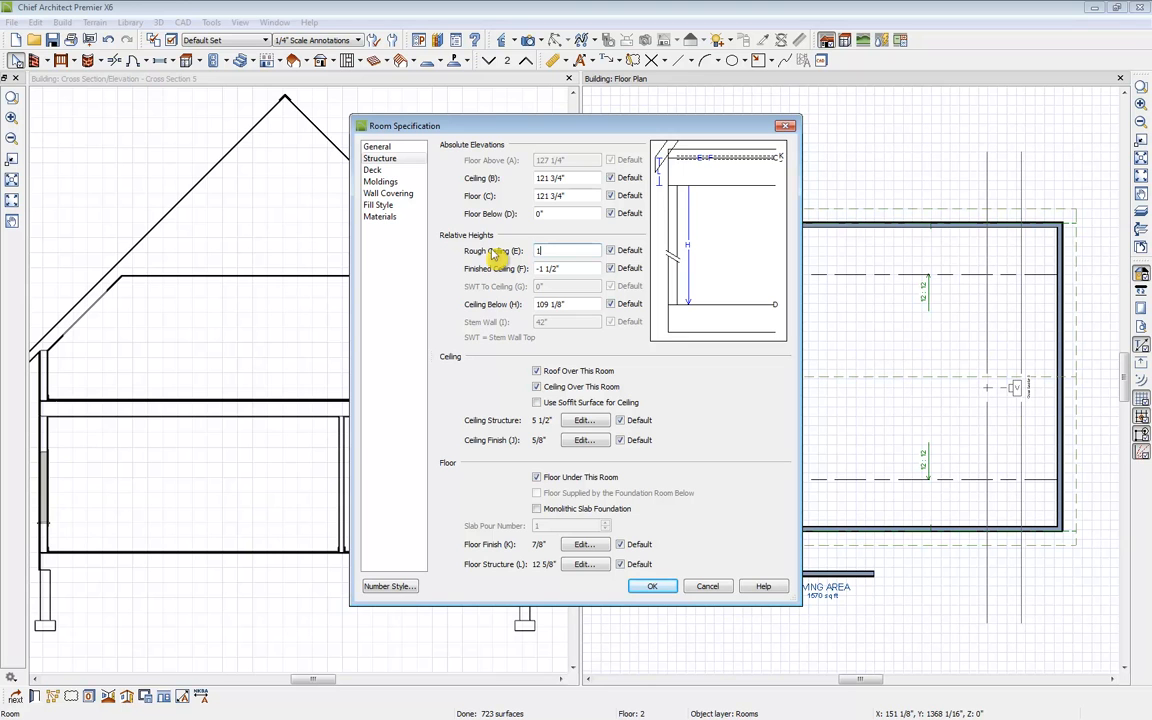
{"action": "type", "text": "48"}
{"action": "key", "text": "Tab"}
{"action": "left_click", "coordinate": [655, 587]}
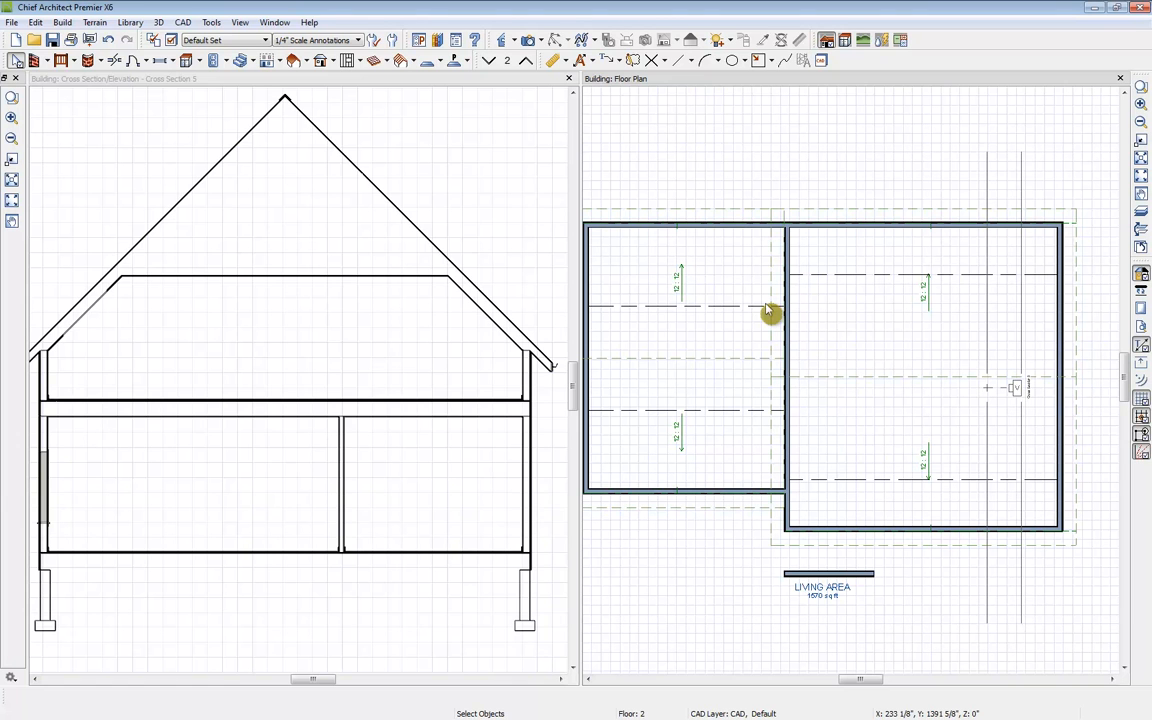
Step: Draw straight interior knee walls across the second-floor rooms near the front and rear walls
{"action": "left_click", "coordinate": [568, 78]}
{"action": "scroll", "coordinate": [600, 400], "scroll_direction": "down", "scroll_amount": 1}
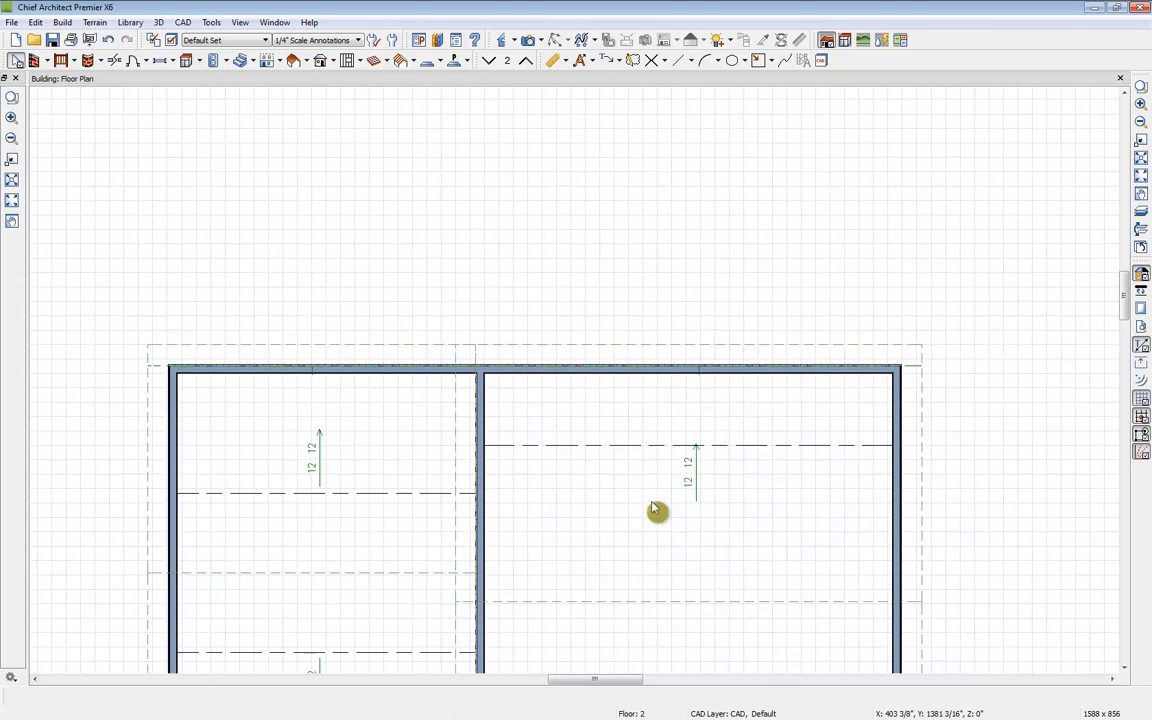
{"action": "middle_click_drag", "start_coordinate": [656, 512], "coordinate": [638, 358]}
{"action": "scroll", "coordinate": [645, 362], "scroll_direction": "down", "scroll_amount": 1}
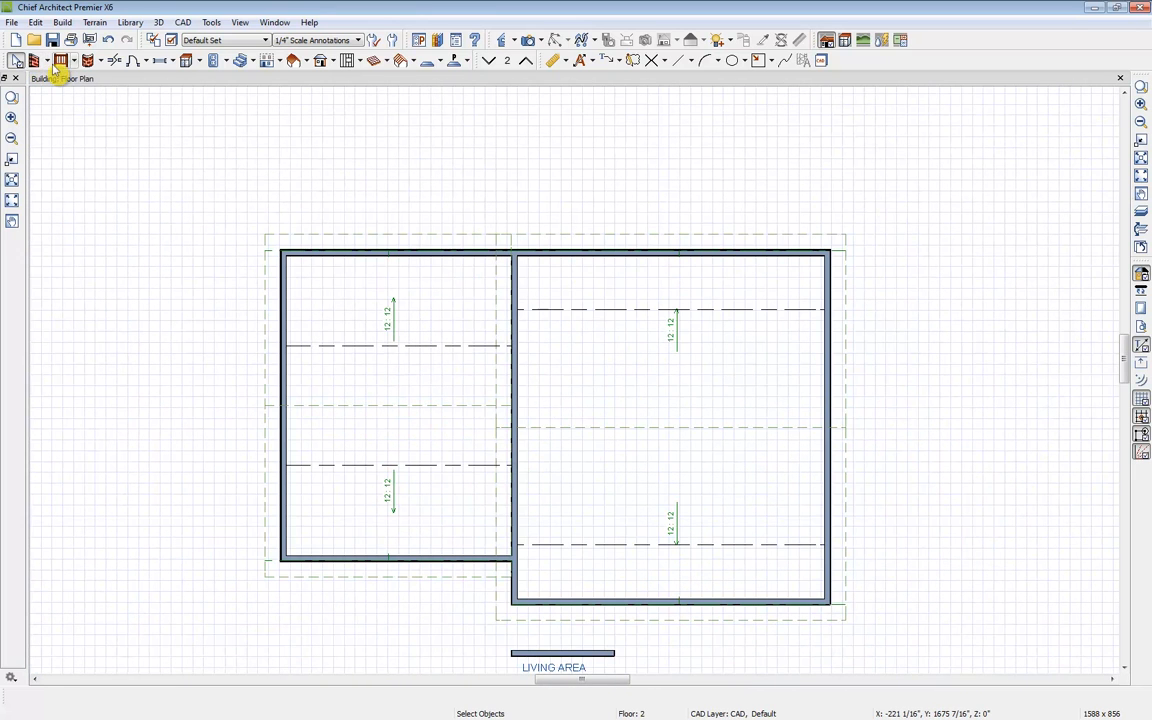
{"action": "left_click", "coordinate": [58, 65]}
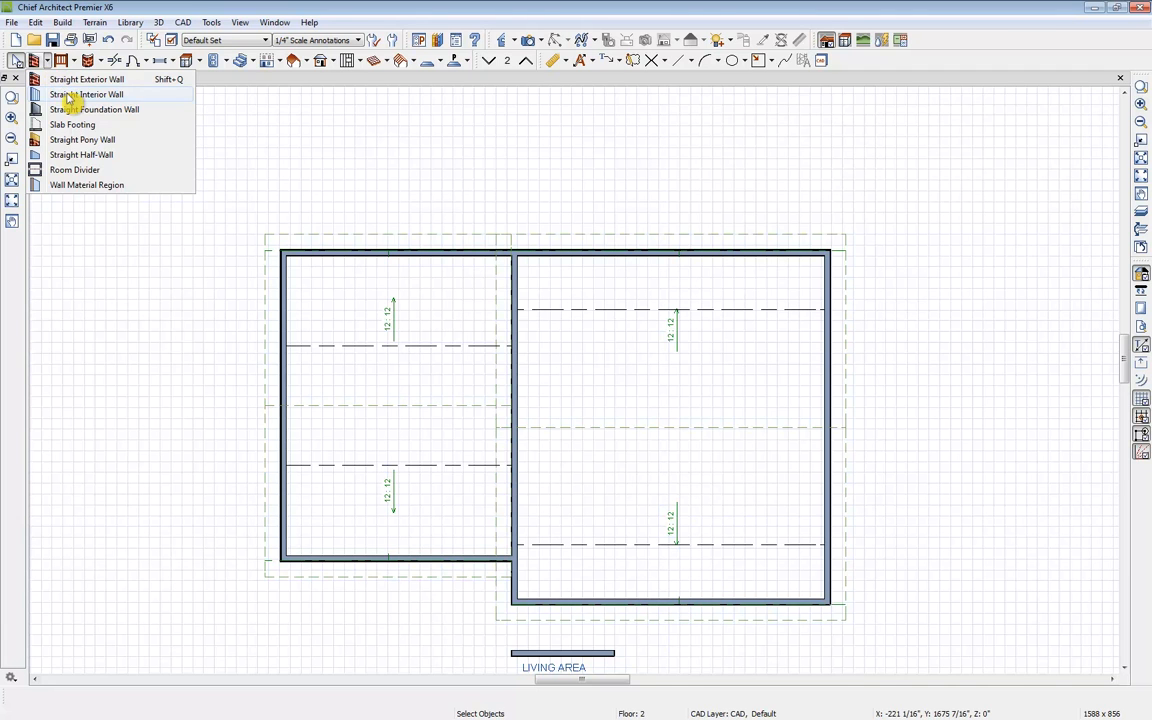
{"action": "left_click", "coordinate": [68, 95]}
{"action": "left_click_drag", "start_coordinate": [513, 310], "coordinate": [822, 311]}
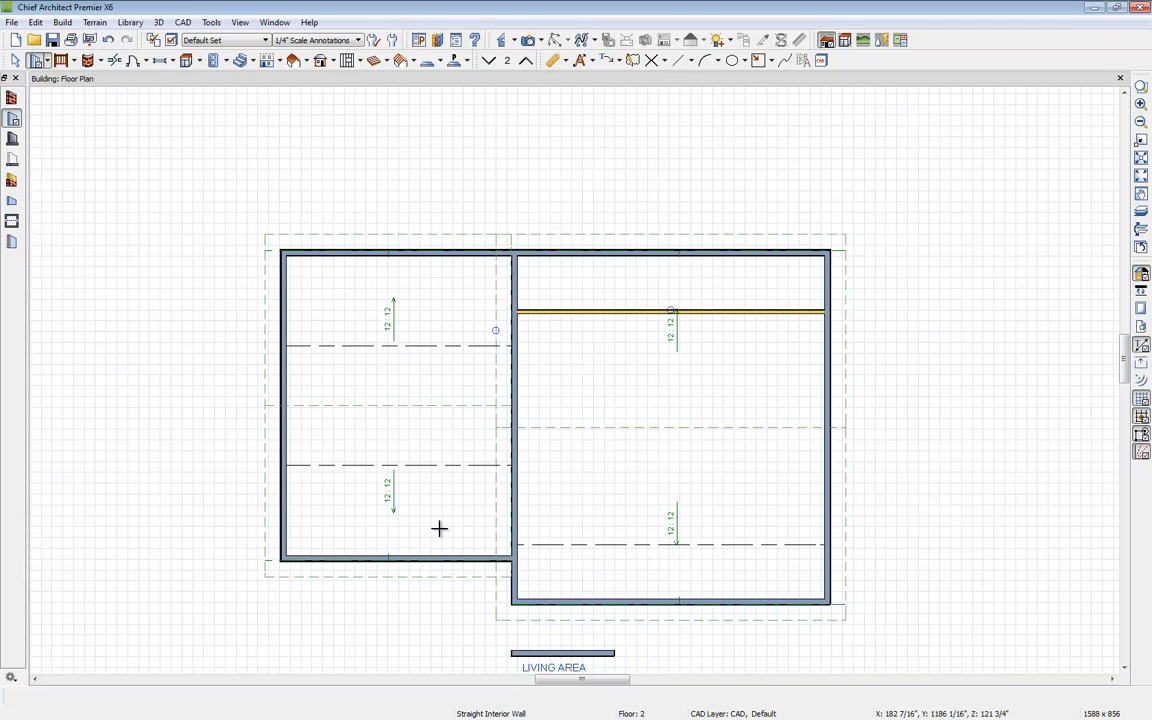
{"action": "left_click_drag", "start_coordinate": [516, 544], "coordinate": [825, 545]}
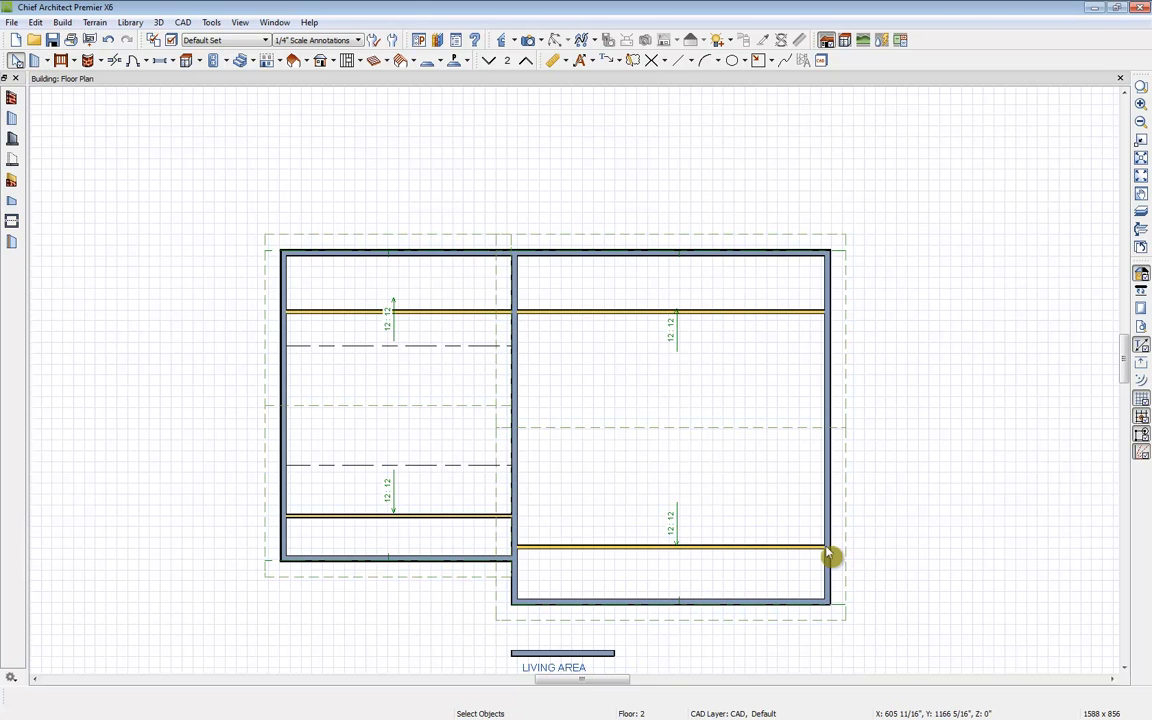
Step: Set the room type of the narrow space behind the rear knee wall to Attic
{"action": "left_click", "coordinate": [748, 589]}
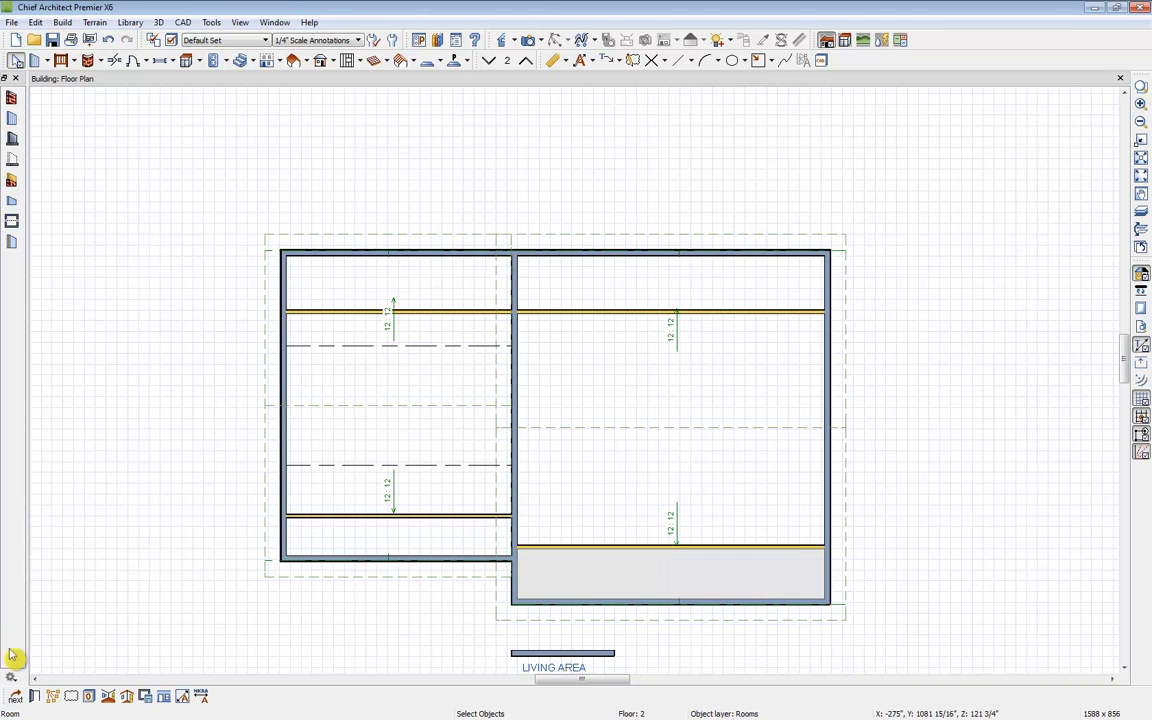
{"action": "left_click", "coordinate": [34, 695]}
{"action": "left_click", "coordinate": [522, 163]}
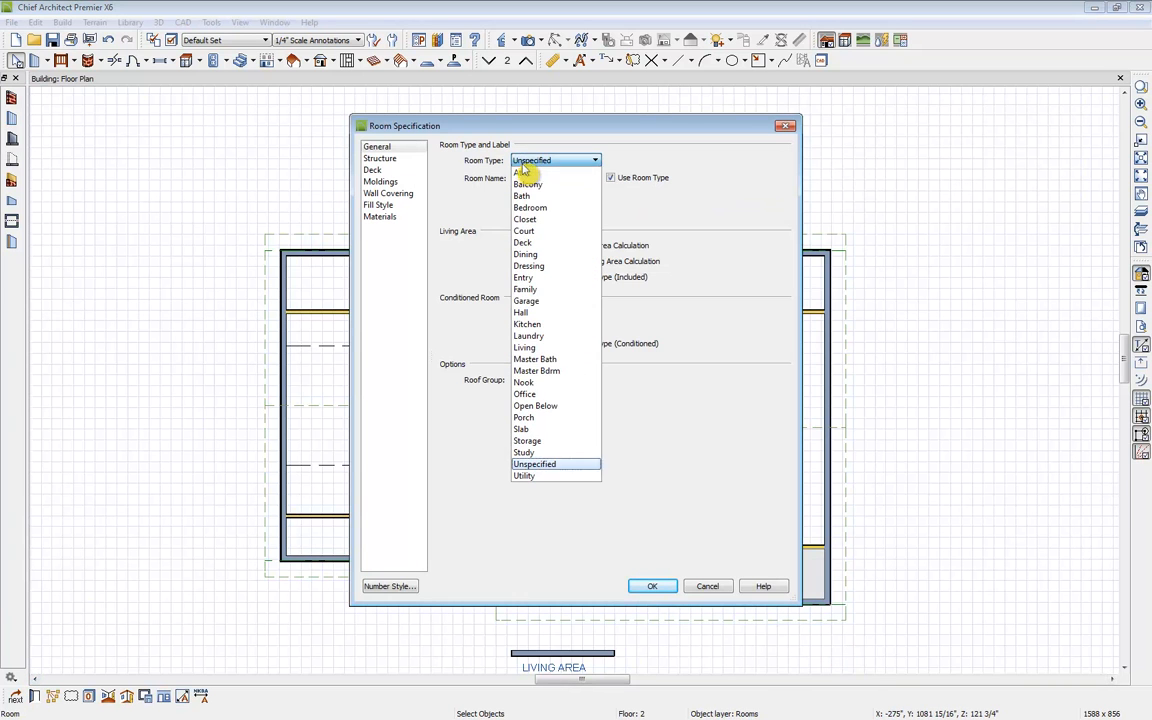
{"action": "left_click", "coordinate": [550, 172]}
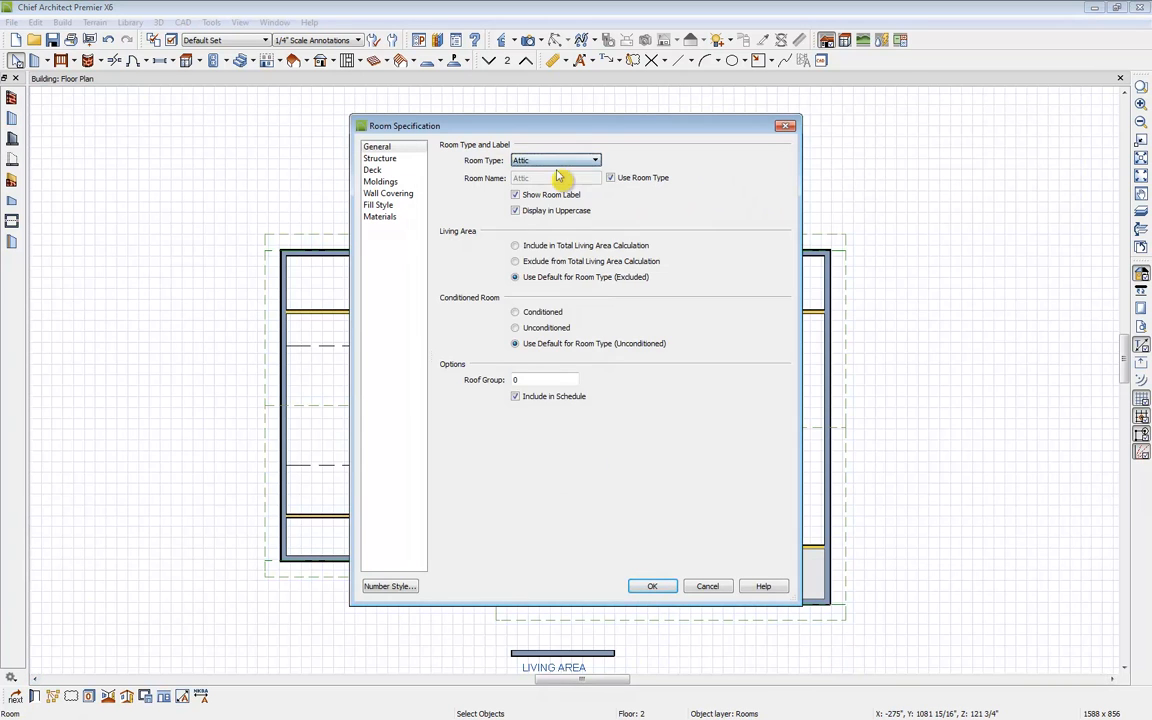
{"action": "left_click", "coordinate": [666, 592]}
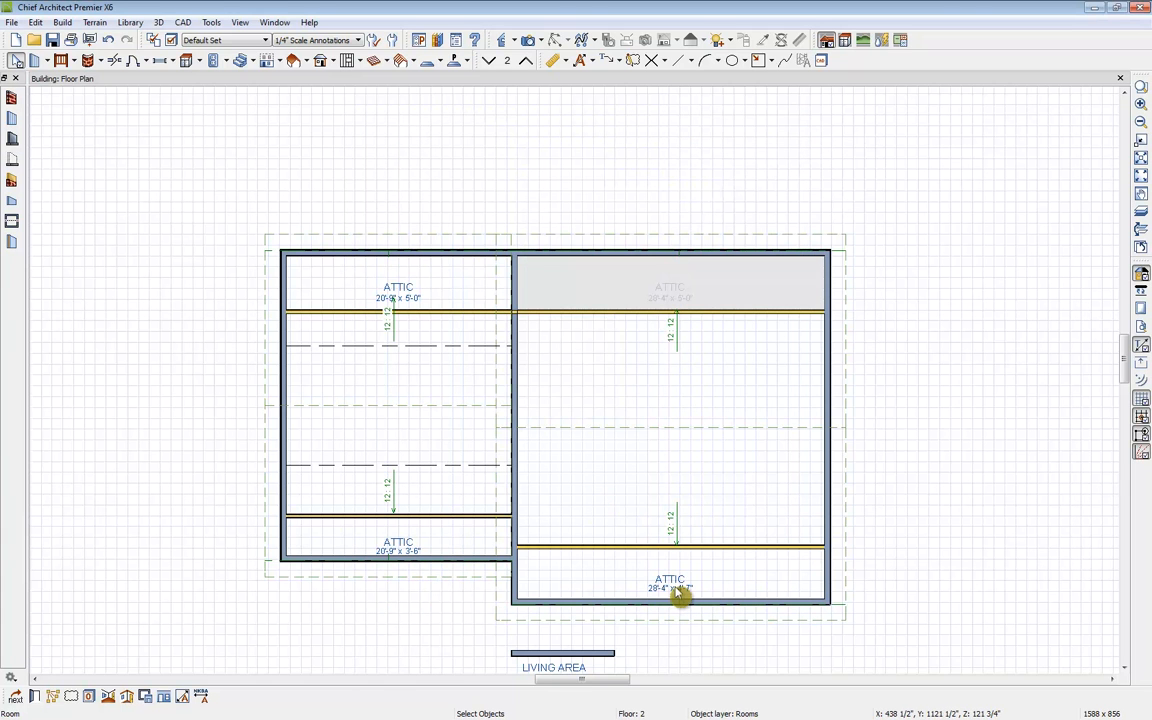
{"action": "middle_click_drag", "start_coordinate": [677, 589], "coordinate": [685, 540]}
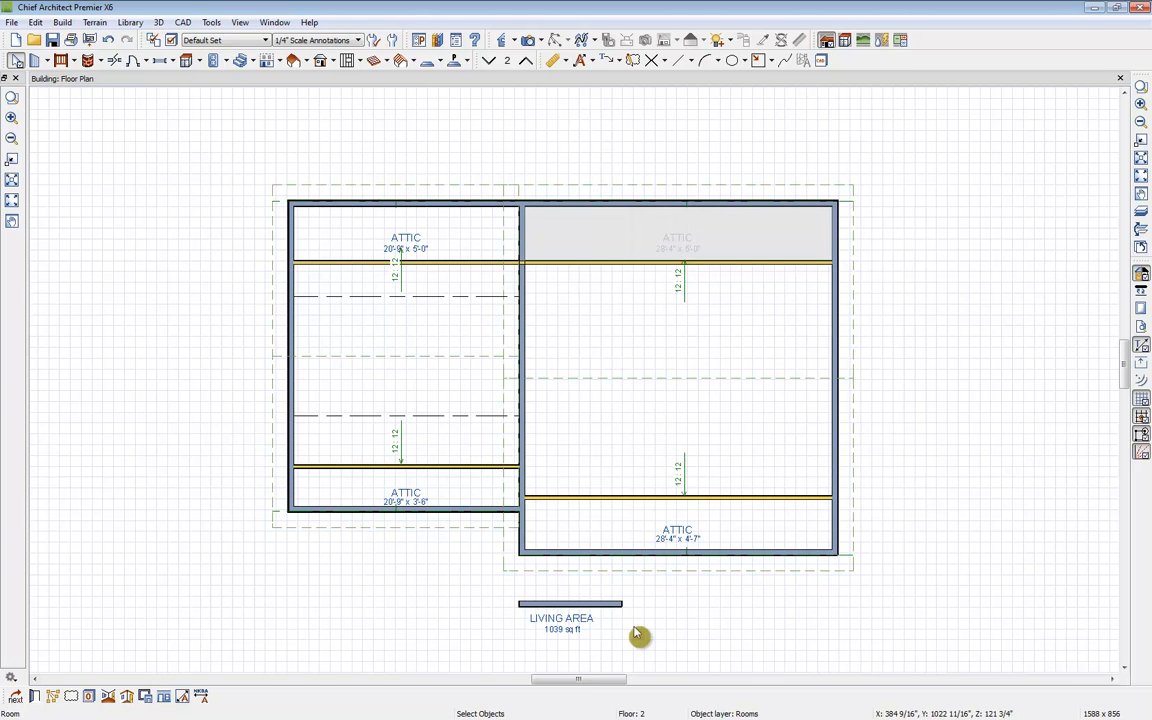
Step: Create a perspective full overview camera view of the house from the front-left corner
{"action": "left_click", "coordinate": [530, 40]}
{"action": "left_click", "coordinate": [596, 90]}
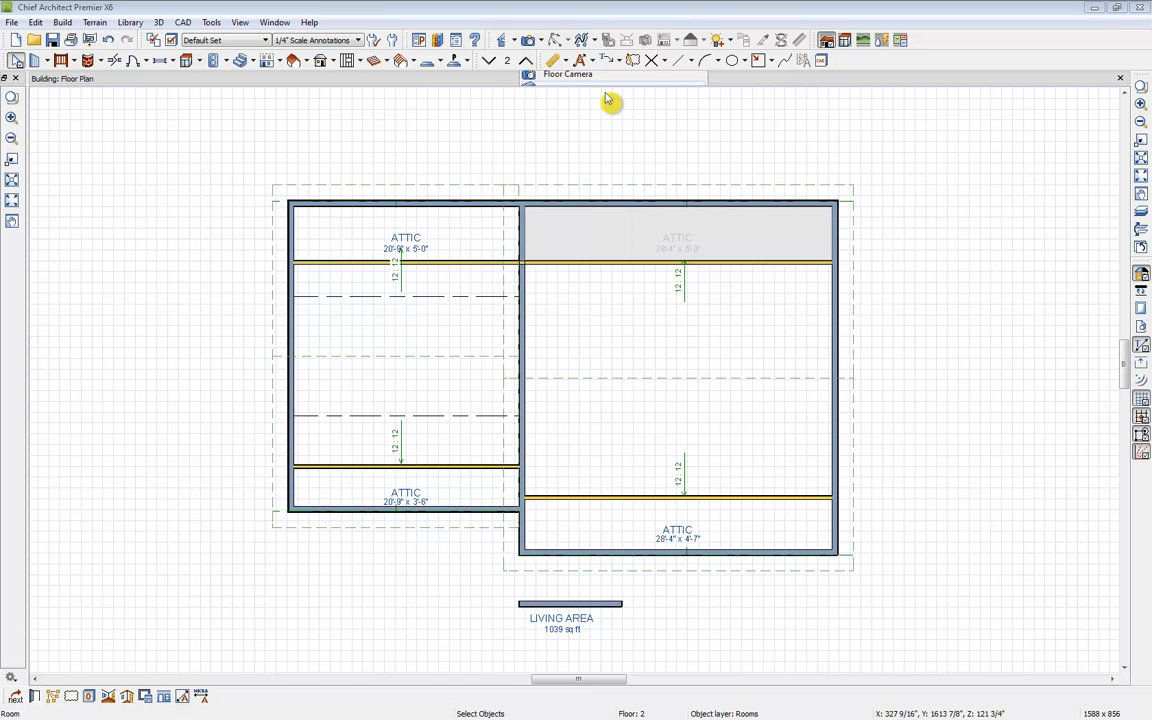
{"action": "left_click_drag", "start_coordinate": [517, 303], "coordinate": [656, 321]}
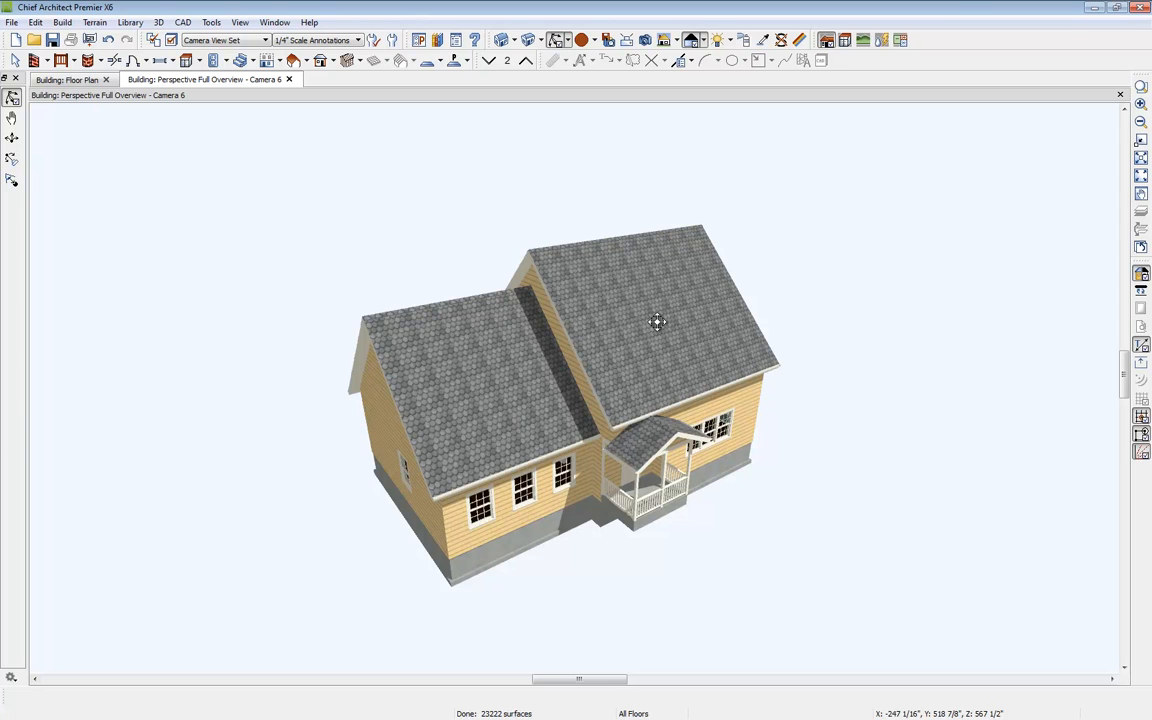
Step: Place an auto dormer on the front roof of the left section of the house
{"action": "left_click_drag", "start_coordinate": [67, 82], "coordinate": [65, 116]}
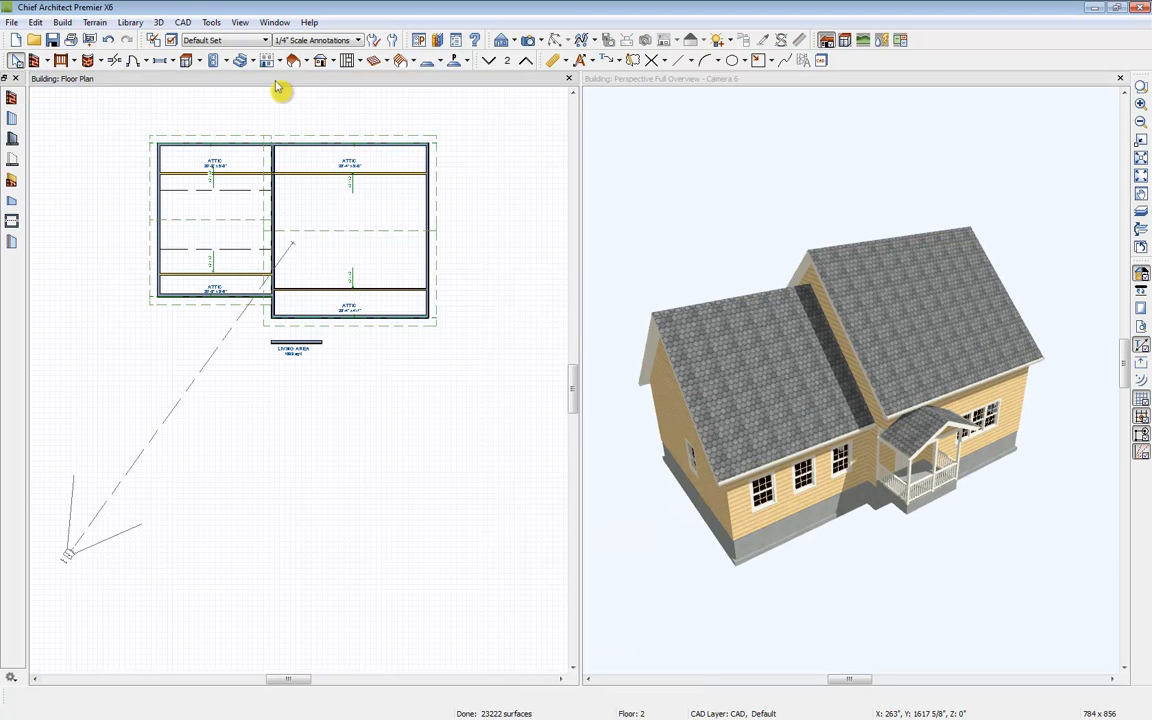
{"action": "left_click", "coordinate": [247, 143]}
{"action": "middle_click_drag", "start_coordinate": [123, 223], "coordinate": [185, 302]}
{"action": "scroll", "coordinate": [185, 302], "scroll_direction": "up", "scroll_amount": 2}
{"action": "middle_click_drag", "start_coordinate": [411, 327], "coordinate": [286, 360]}
{"action": "left_click", "coordinate": [293, 60]}
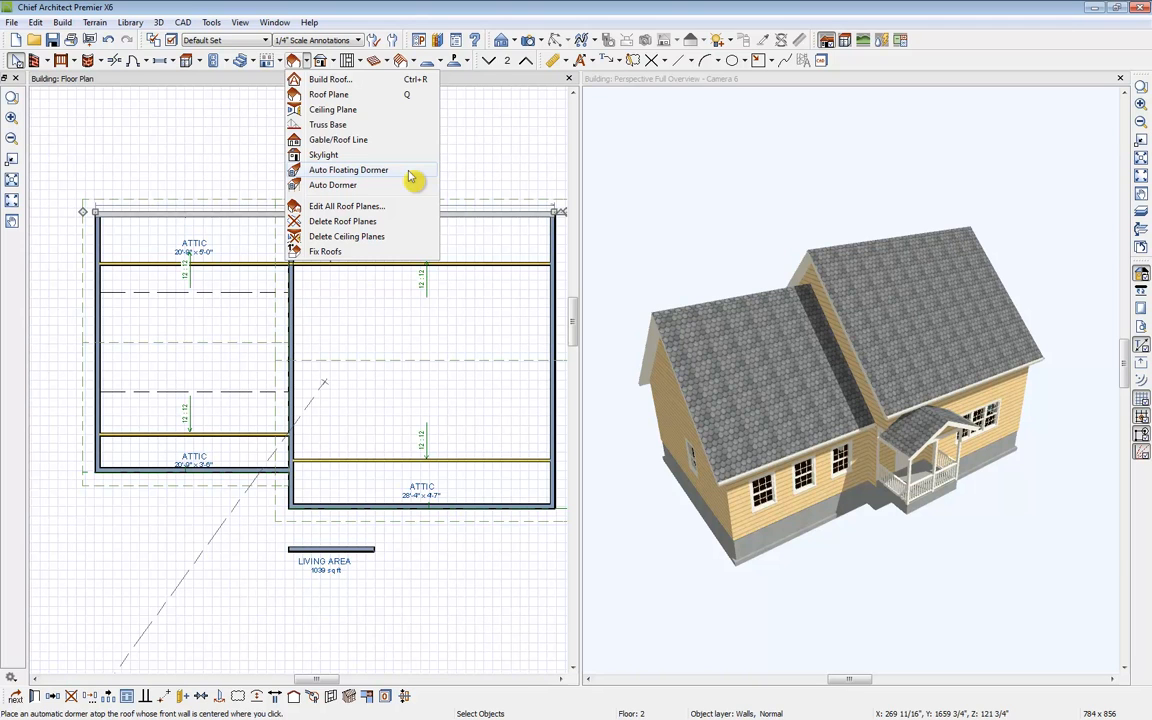
{"action": "left_click", "coordinate": [353, 188]}
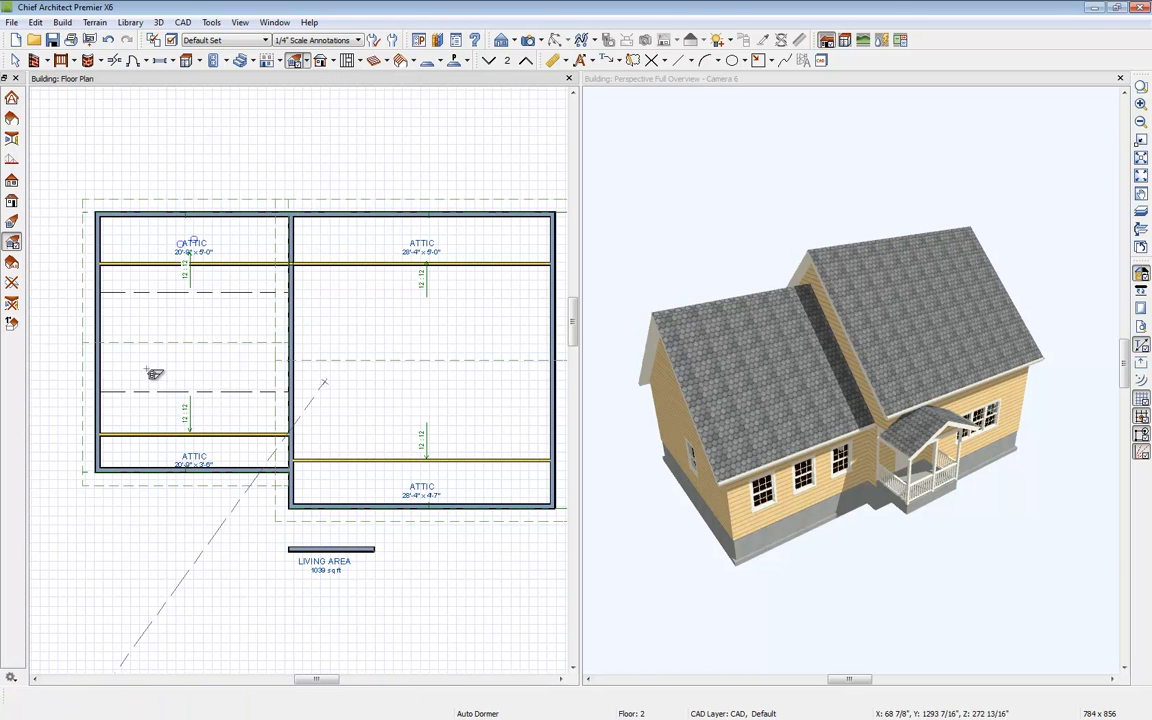
{"action": "left_click", "coordinate": [195, 465]}
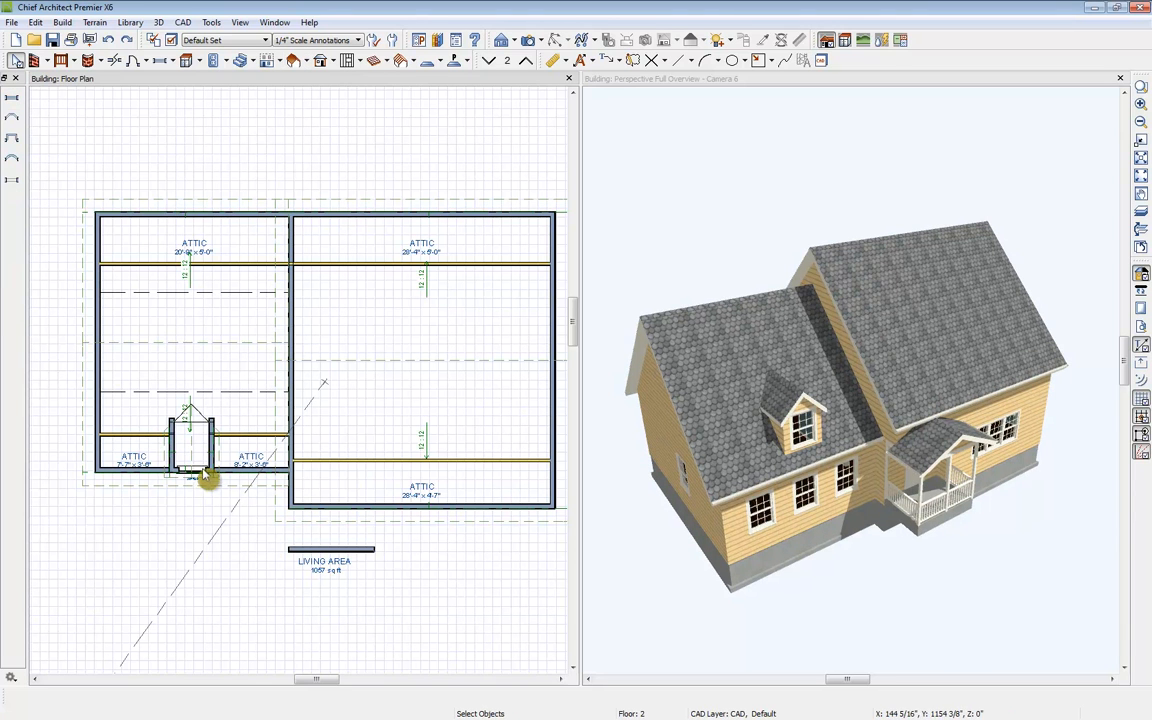
Step: Move the new dormer to the left along the front wall of the left section
{"action": "left_click", "coordinate": [214, 472]}
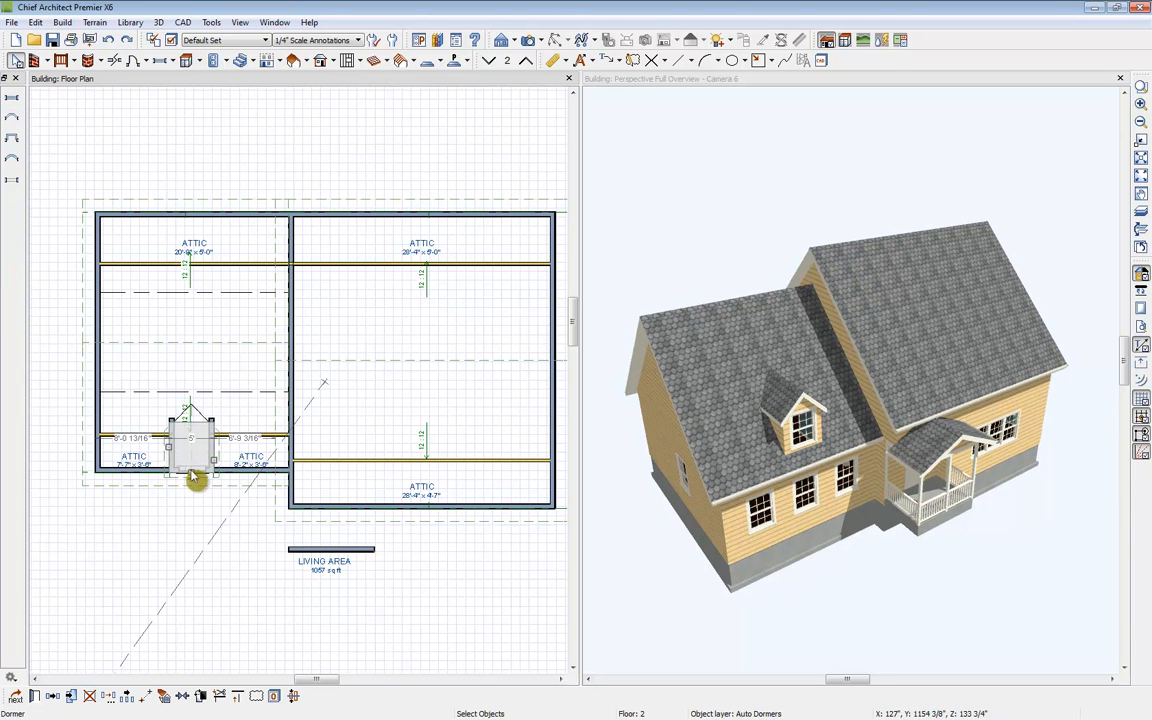
{"action": "left_click_drag", "start_coordinate": [198, 478], "coordinate": [148, 472]}
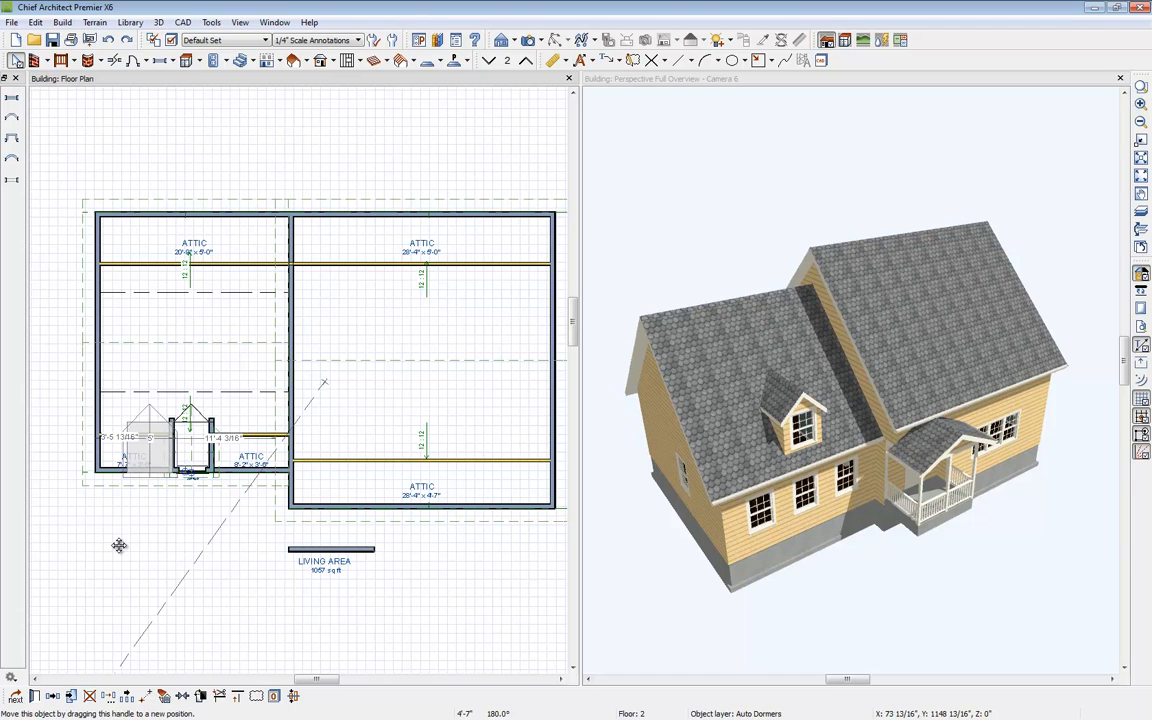
{"action": "left_click_drag", "start_coordinate": [118, 545], "coordinate": [112, 550]}
Step: Copy the dormer 120 inches to the right along the same front roof
{"action": "left_click", "coordinate": [53, 699]}
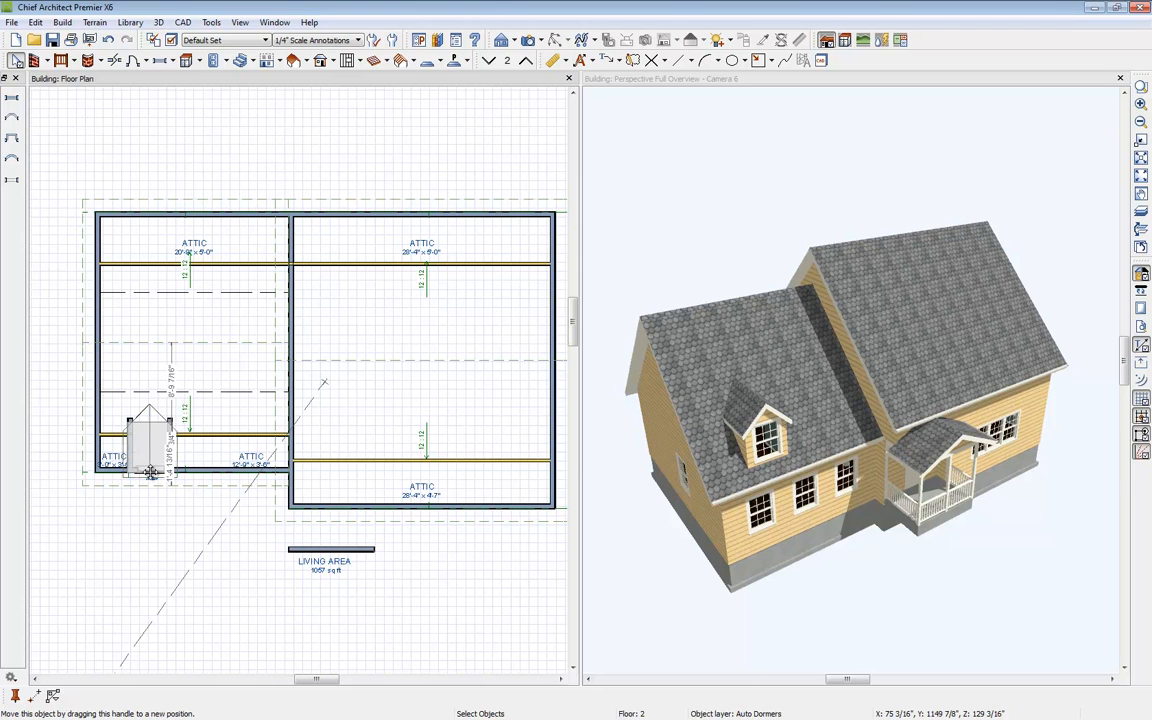
{"action": "left_click_drag", "start_coordinate": [150, 472], "coordinate": [157, 480]}
{"action": "key", "text": "Tab"}
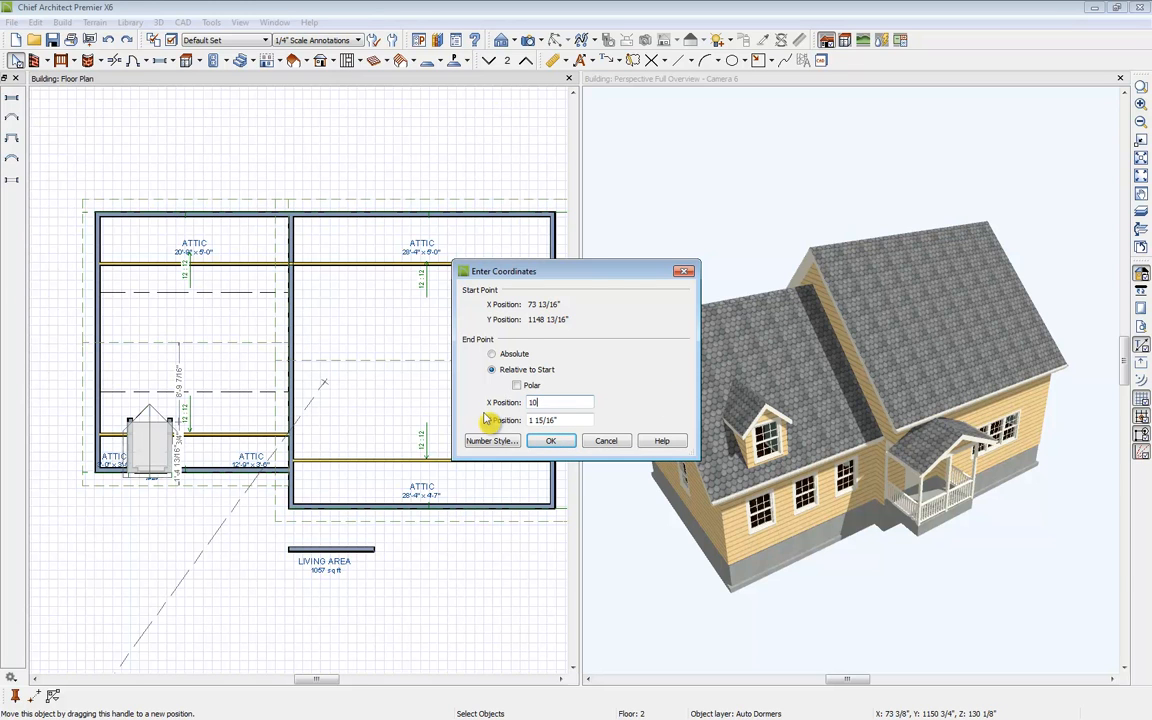
{"action": "type", "text": "0"}
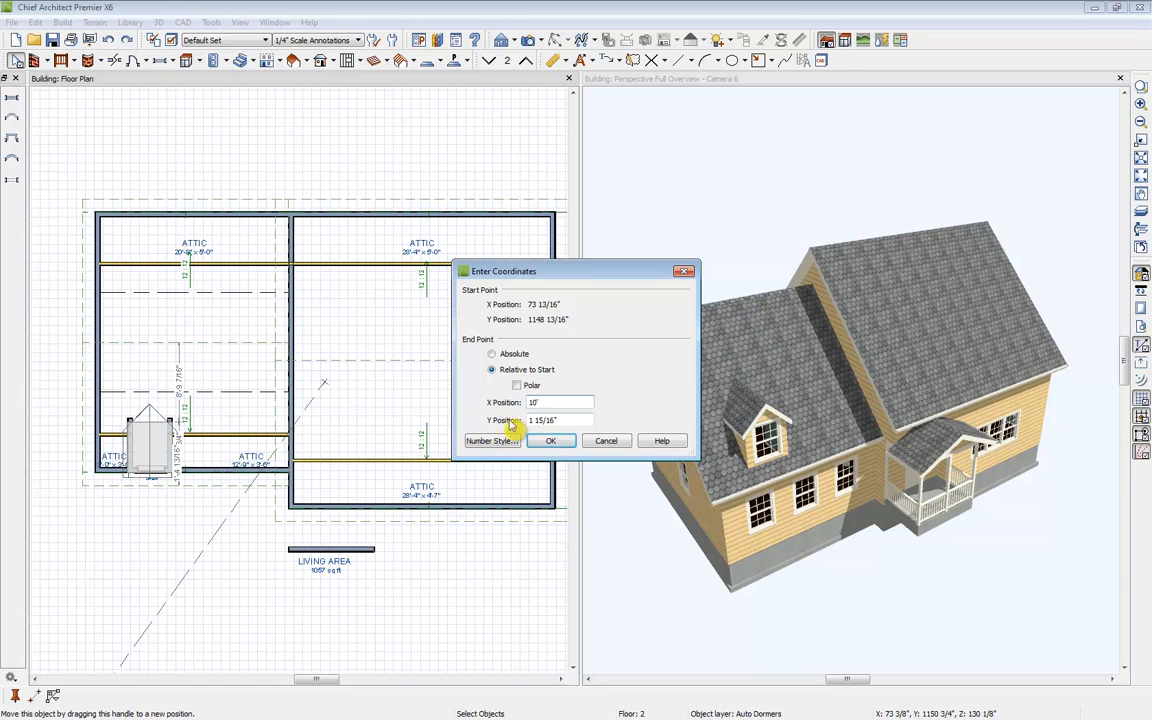
{"action": "key", "text": "Tab"}
{"action": "type", "text": "0"}
{"action": "left_click", "coordinate": [557, 402]}
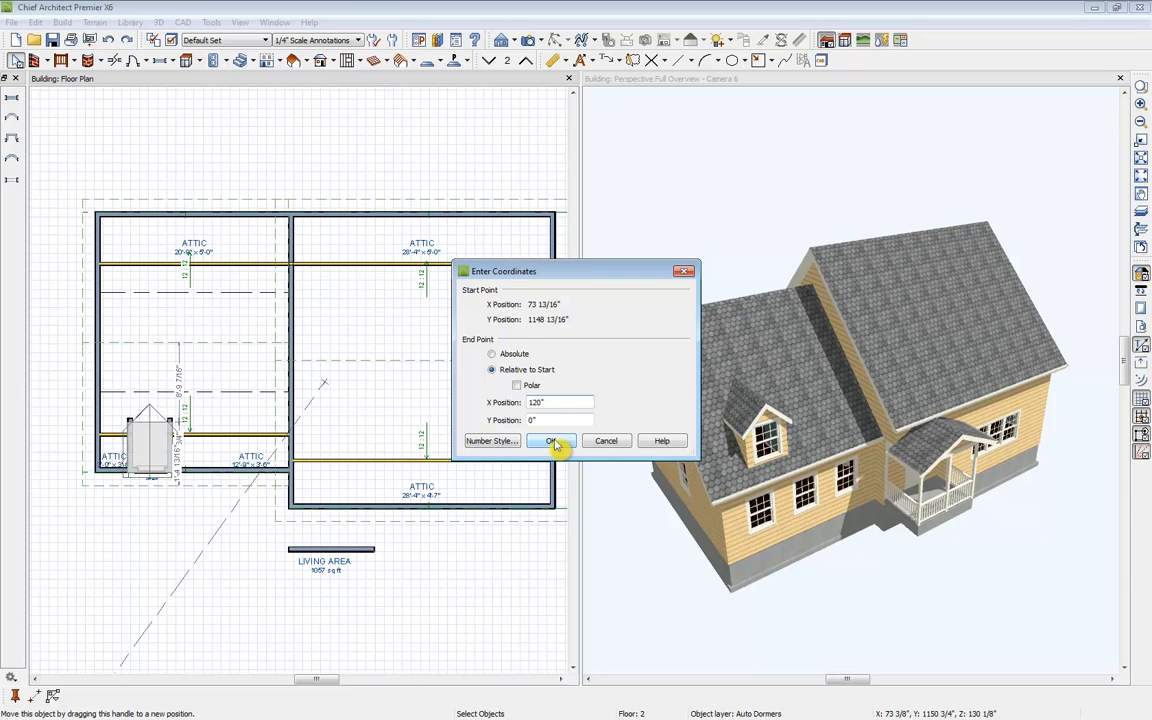
{"action": "left_click", "coordinate": [553, 443]}
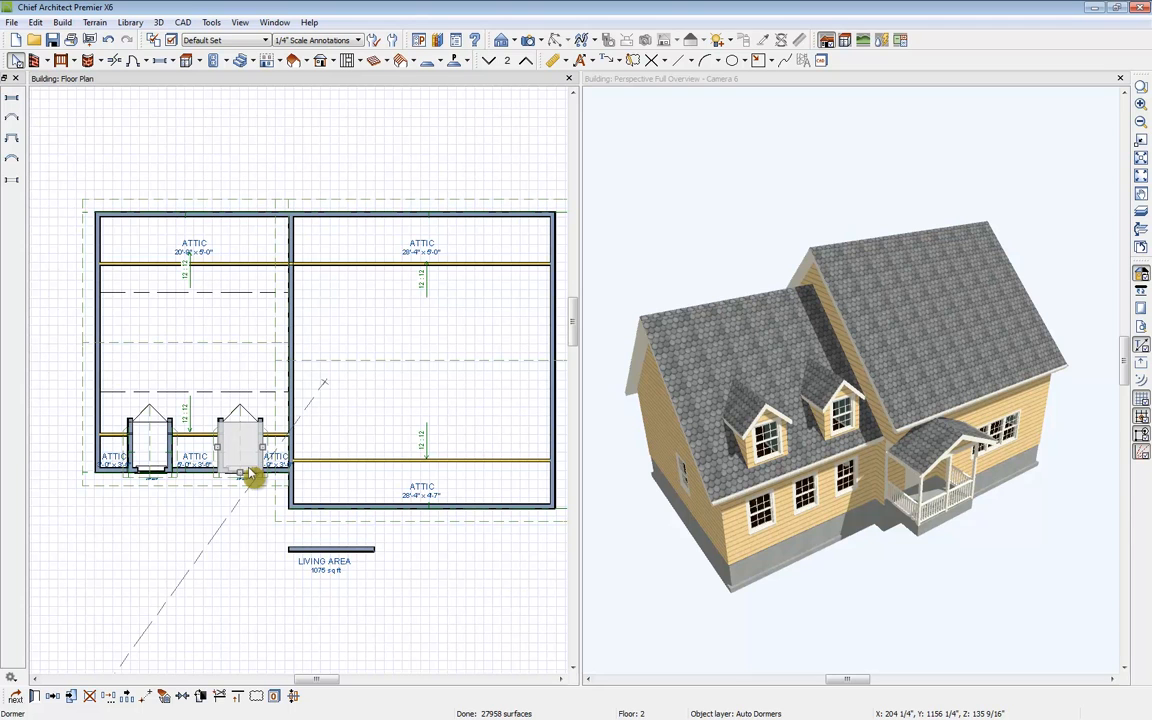
Step: Select both gable dormers and set their wall height to 80 inches
{"action": "left_click", "coordinate": [174, 476], "text": "shift"}
{"action": "mouse_move", "coordinate": [163, 695]}
{"action": "left_mouse_down"}
{"action": "mouse_move", "coordinate": [200, 355]}
{"action": "mouse_move", "coordinate": [198, 394]}
{"action": "left_mouse_up"}
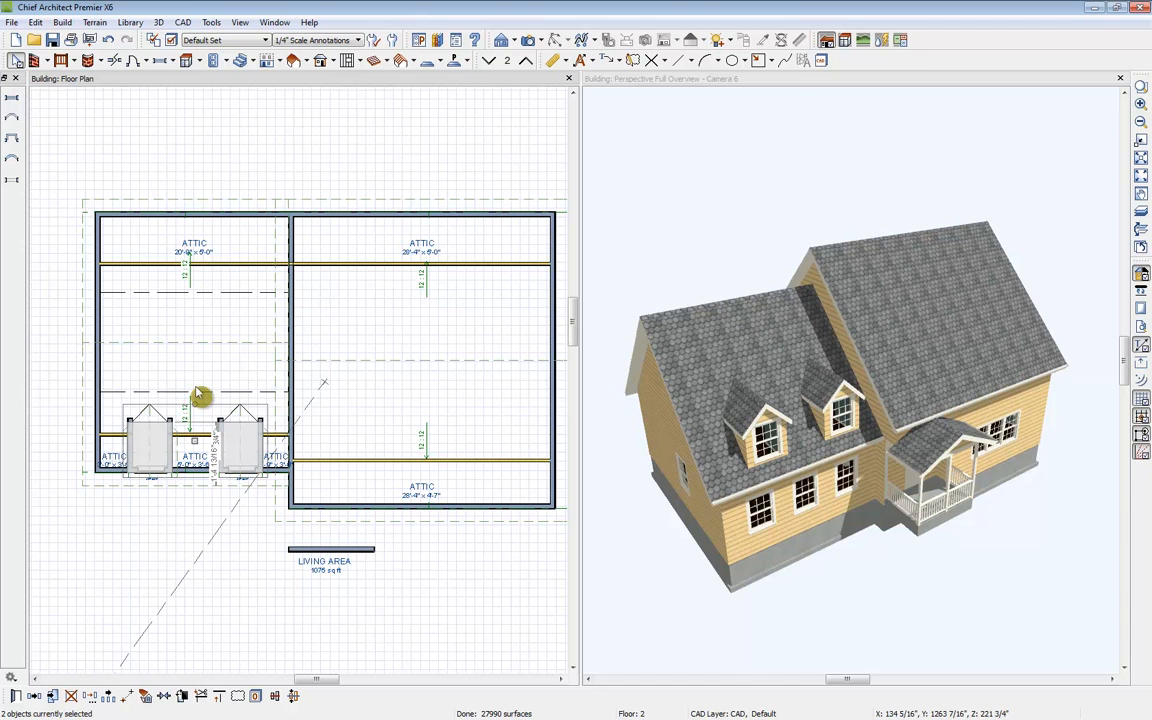
{"action": "left_click", "coordinate": [17, 697]}
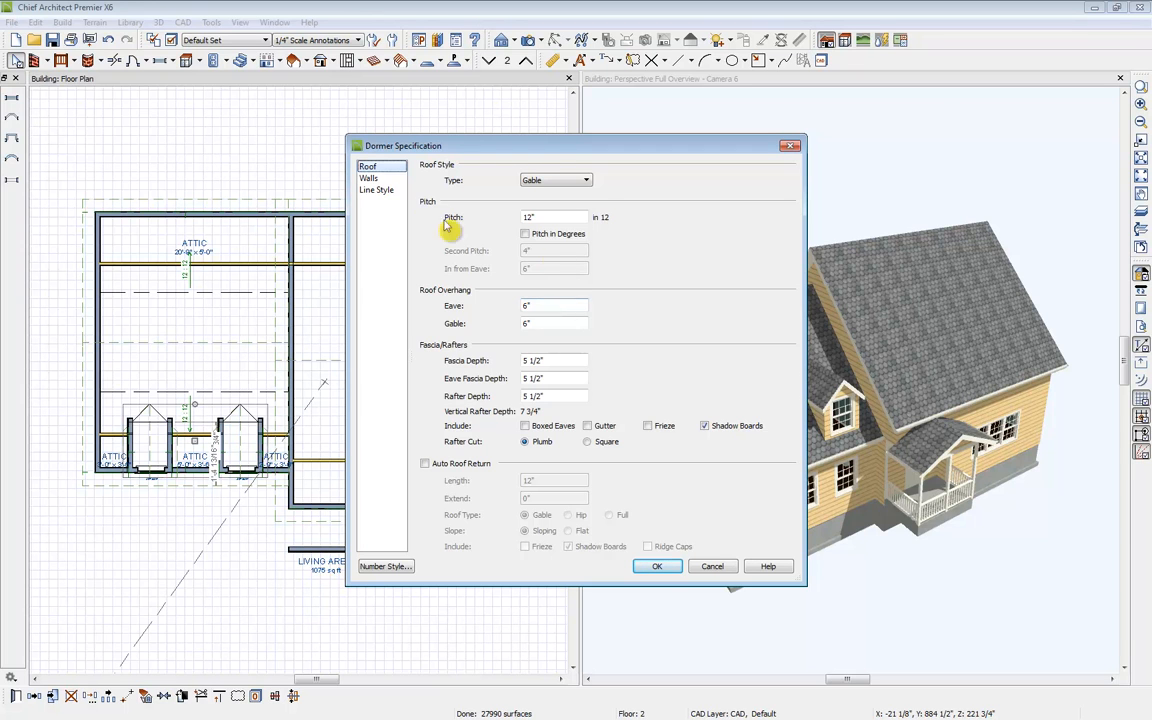
{"action": "left_click", "coordinate": [370, 178]}
{"action": "left_click", "coordinate": [592, 197]}
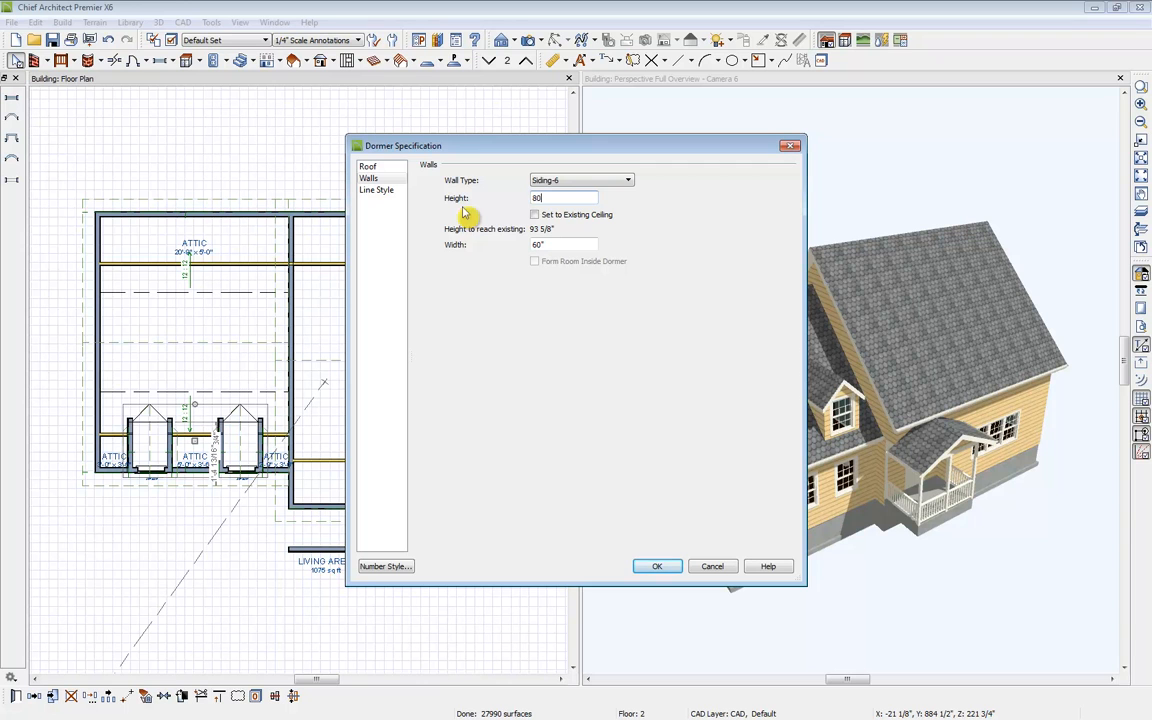
{"action": "key", "text": "Tab"}
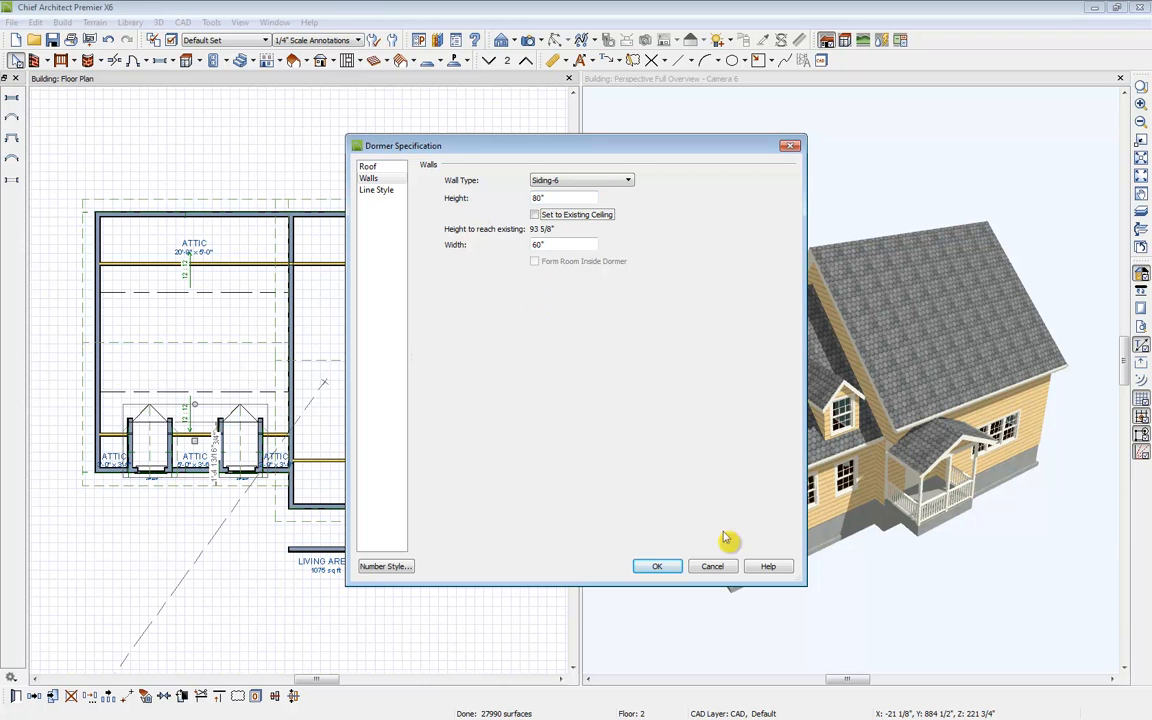
{"action": "left_click", "coordinate": [659, 566]}
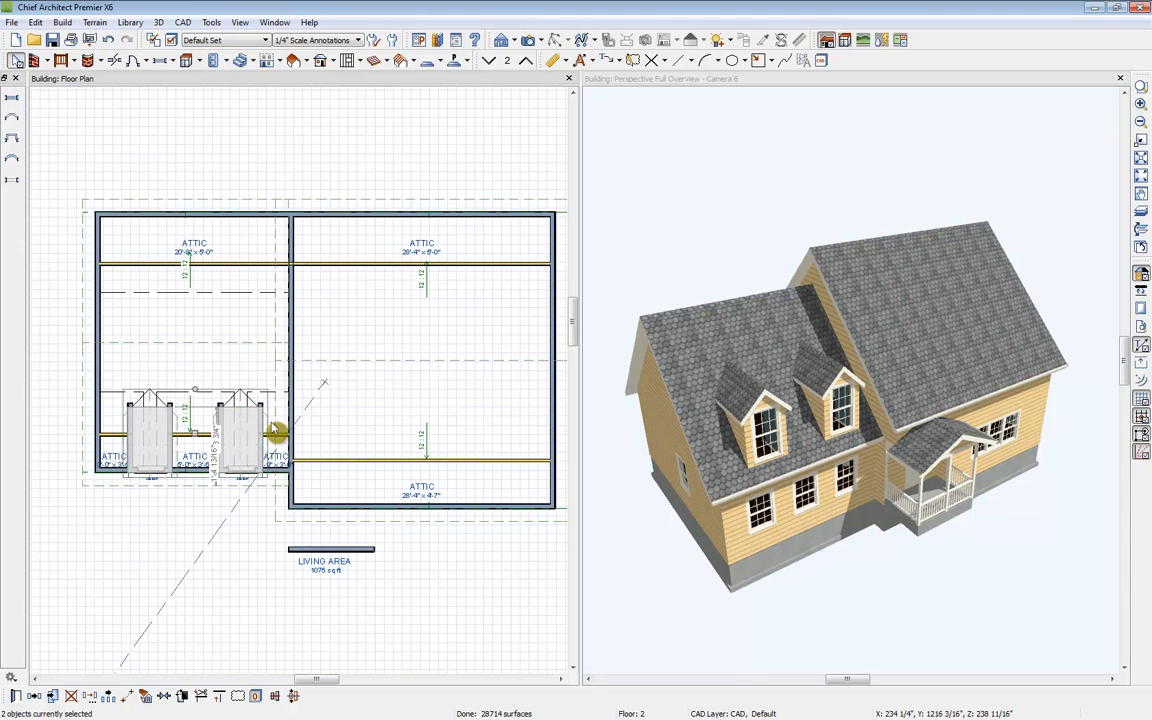
Step: Place an auto dormer on the front roof of the right section of the house
{"action": "left_click", "coordinate": [305, 61]}
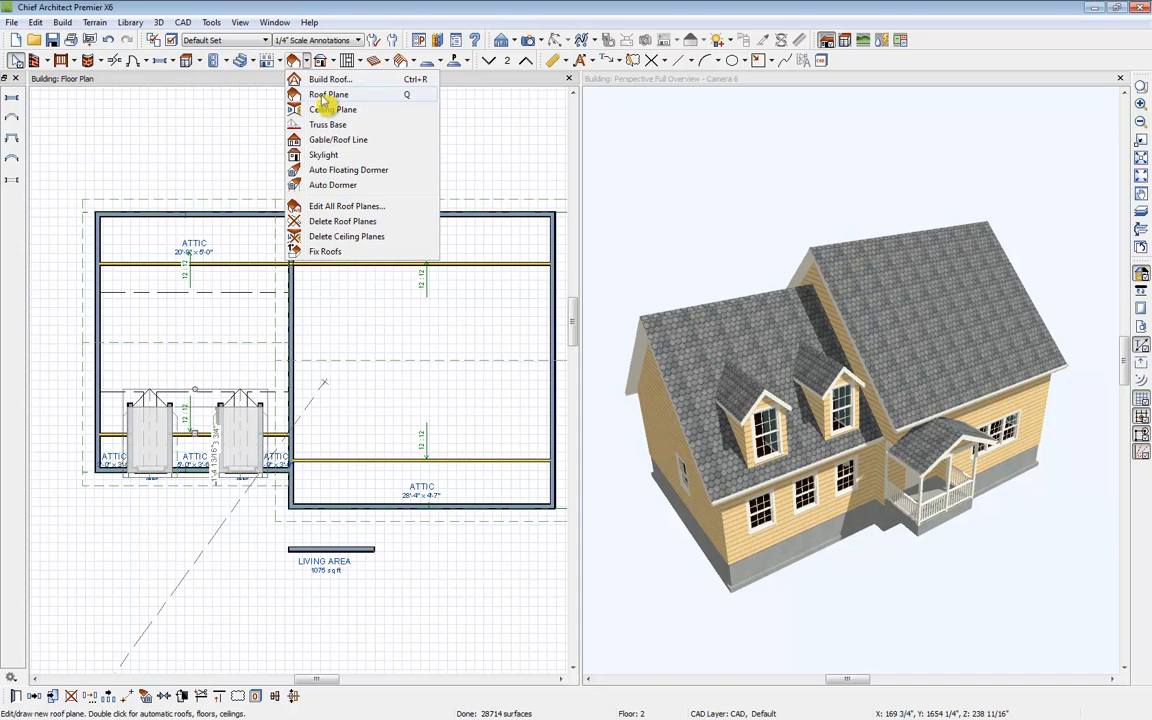
{"action": "left_click", "coordinate": [364, 188]}
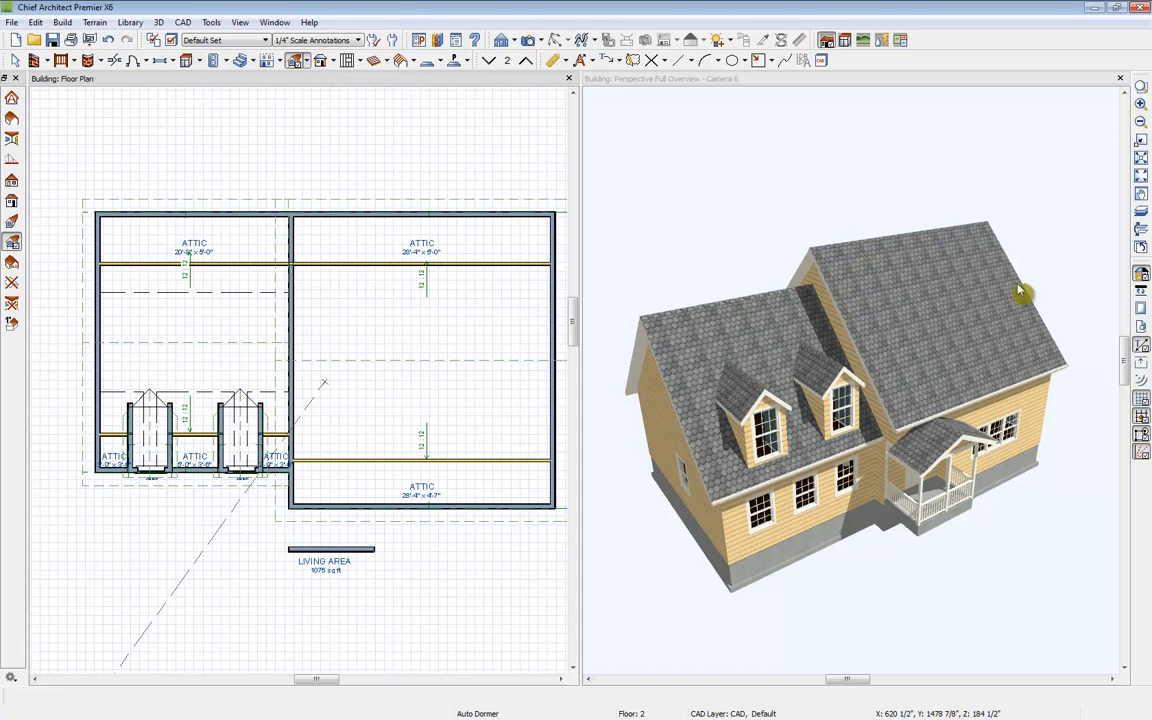
{"action": "left_click", "coordinate": [424, 513]}
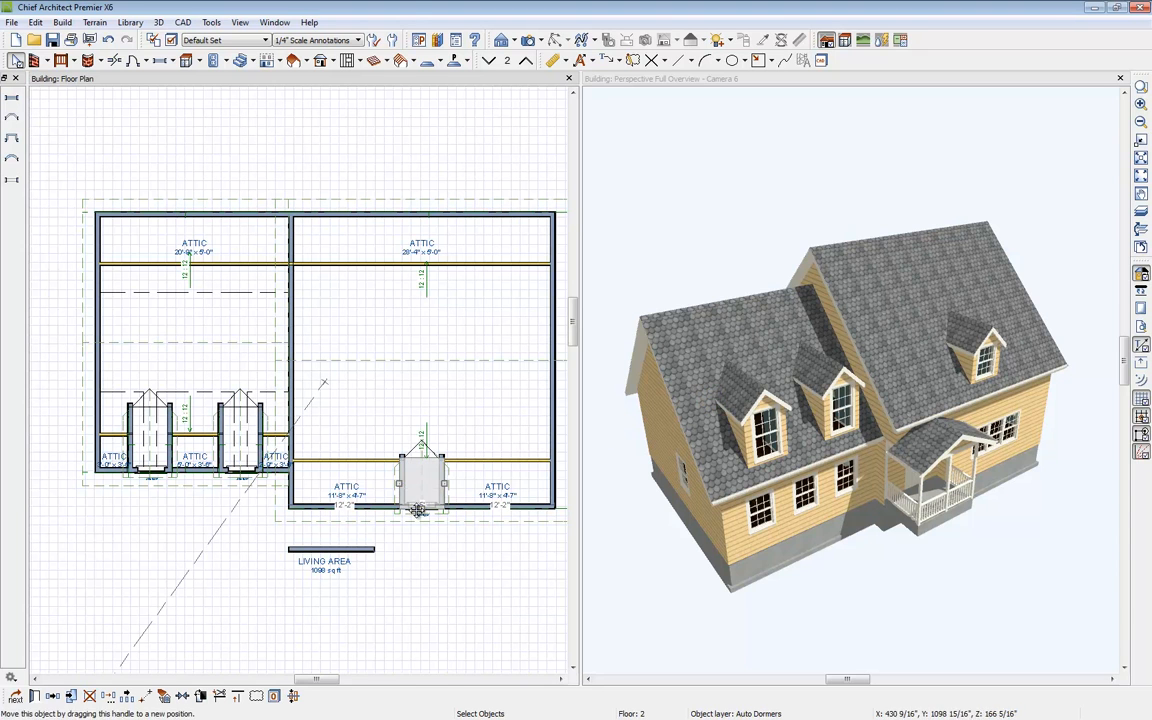
Step: Change the right dormer's roof style to Shed and set its wall width to 200 inches
{"action": "left_click", "coordinate": [53, 695]}
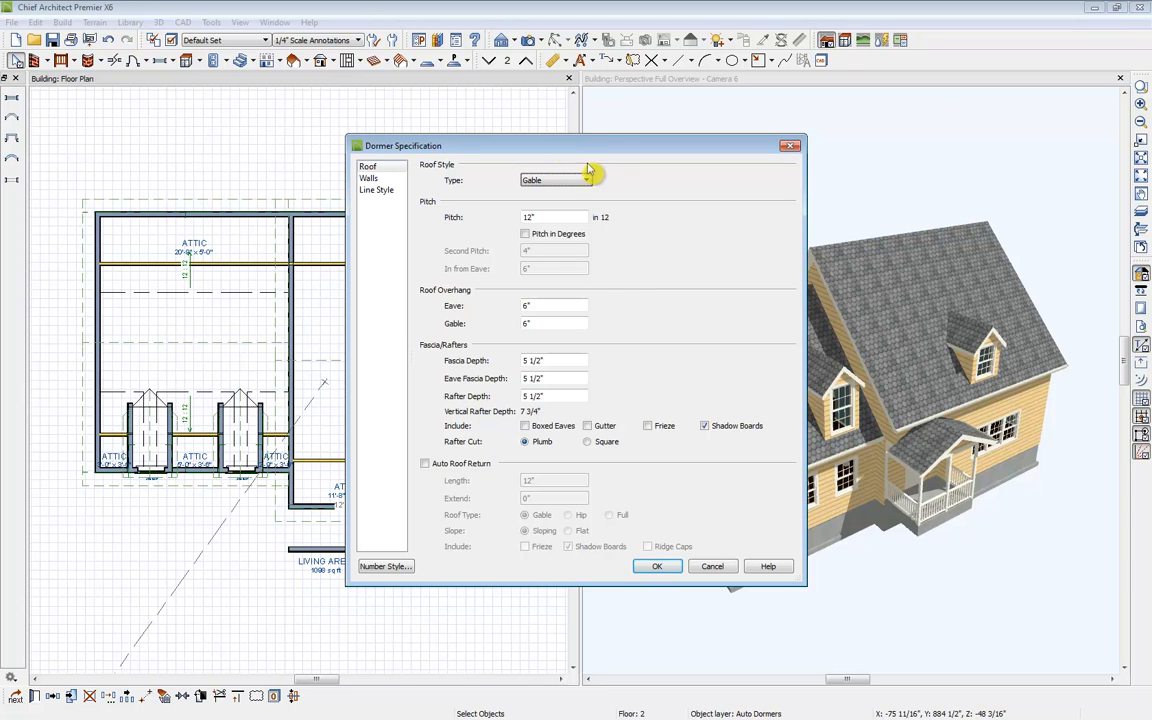
{"action": "left_click", "coordinate": [540, 182]}
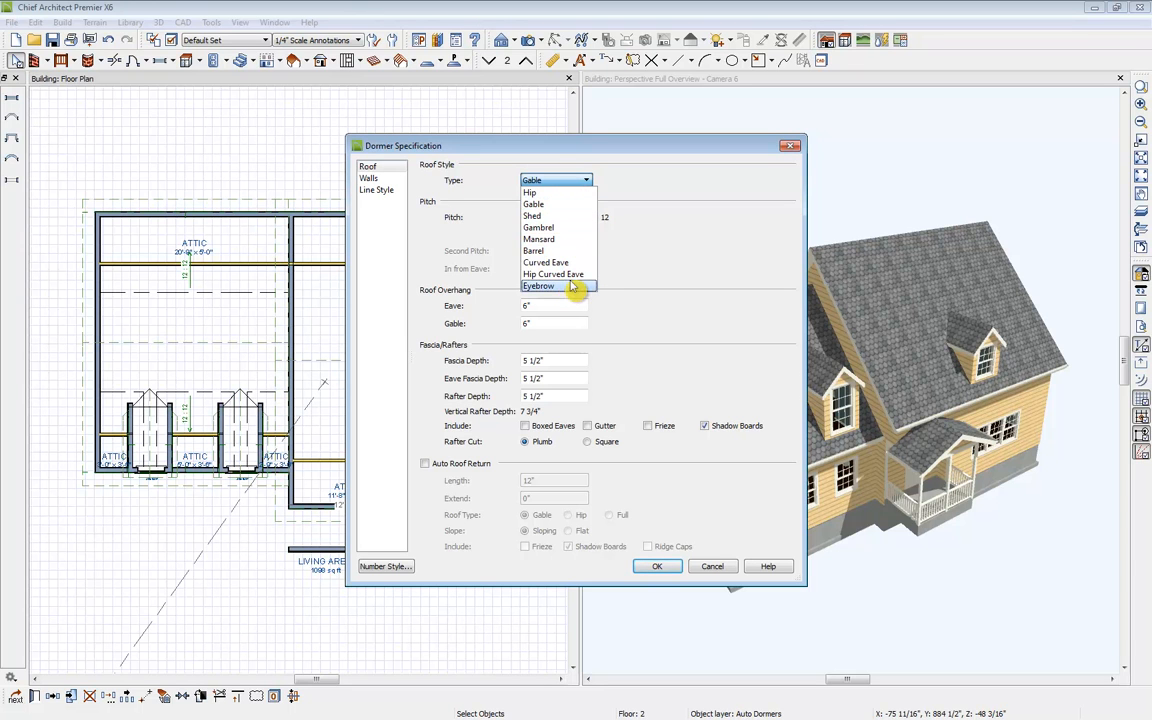
{"action": "left_click", "coordinate": [579, 222]}
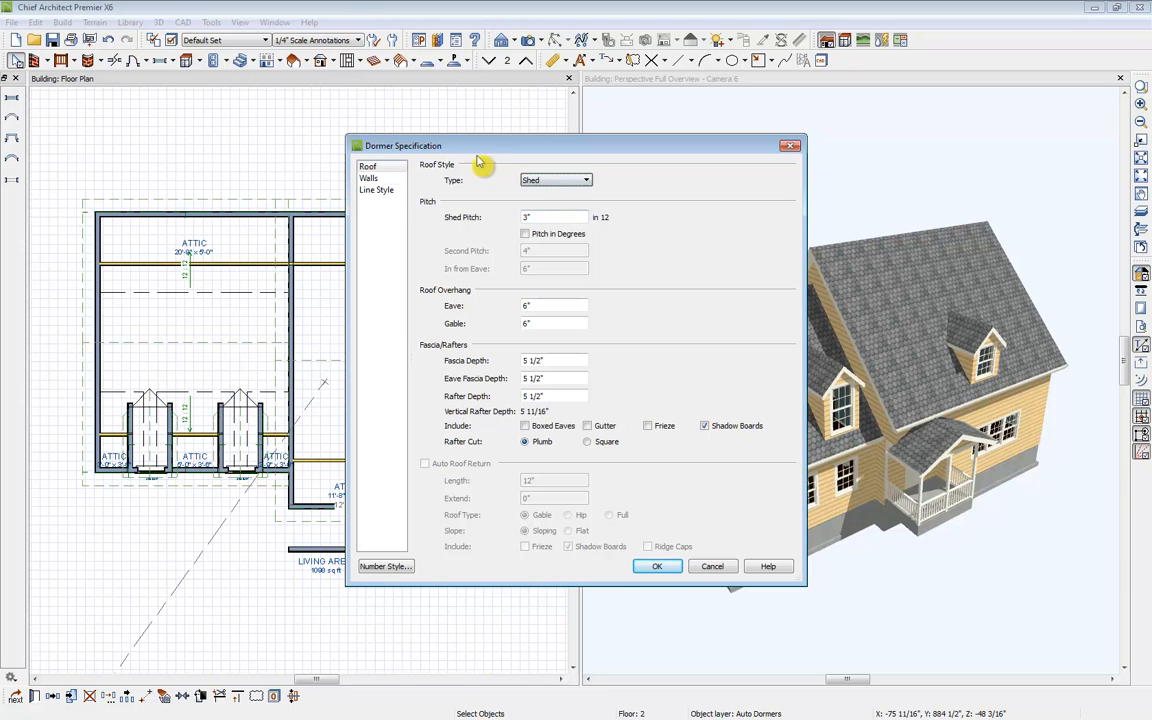
{"action": "left_click", "coordinate": [370, 178]}
{"action": "double_click", "coordinate": [578, 244]}
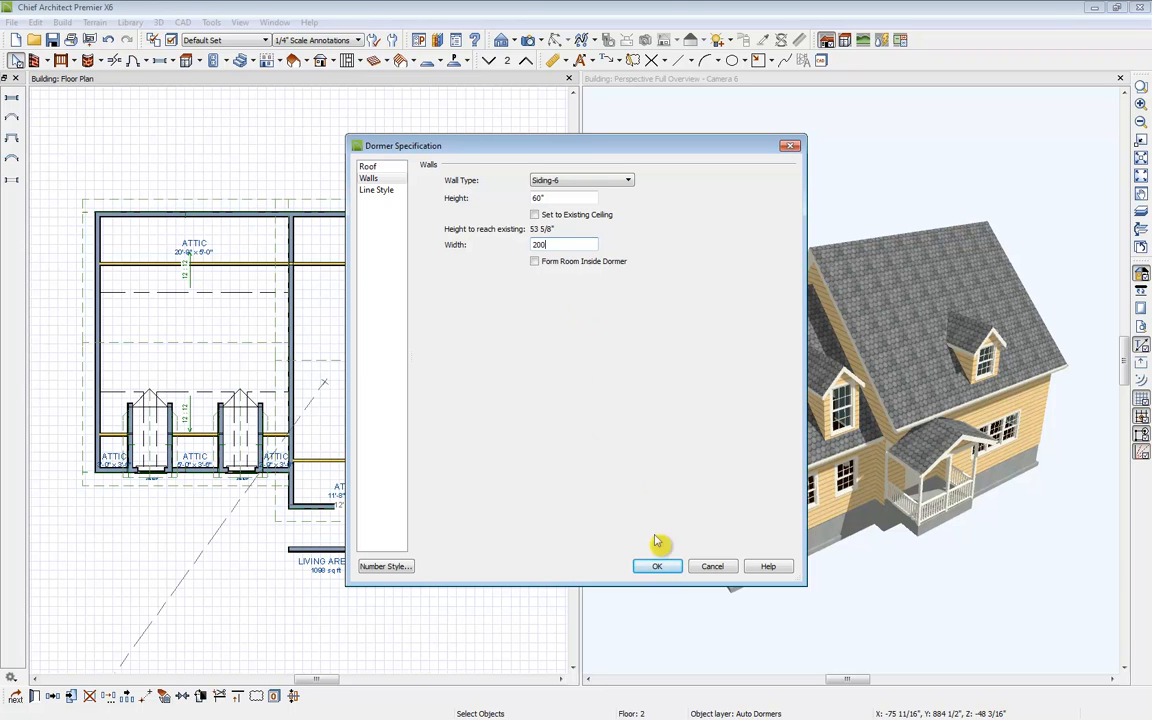
{"action": "left_click", "coordinate": [659, 569]}
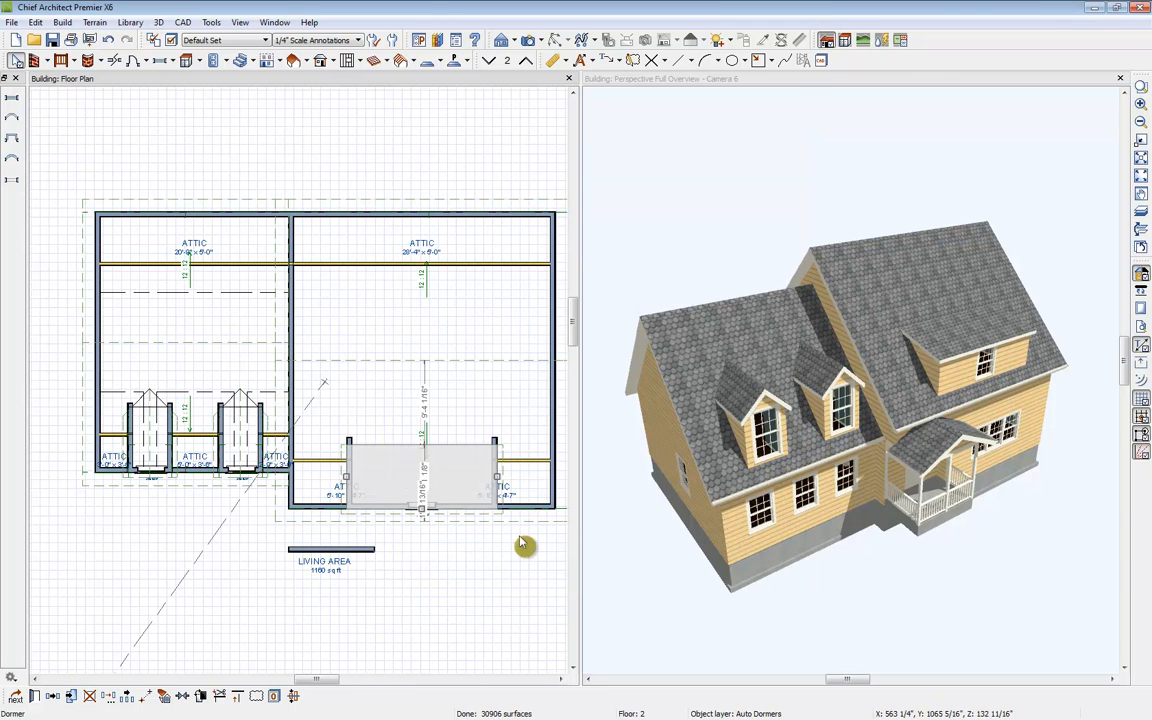
Step: Move the shed dormer's window to the left end of the dormer's front wall
{"action": "left_click", "coordinate": [985, 360]}
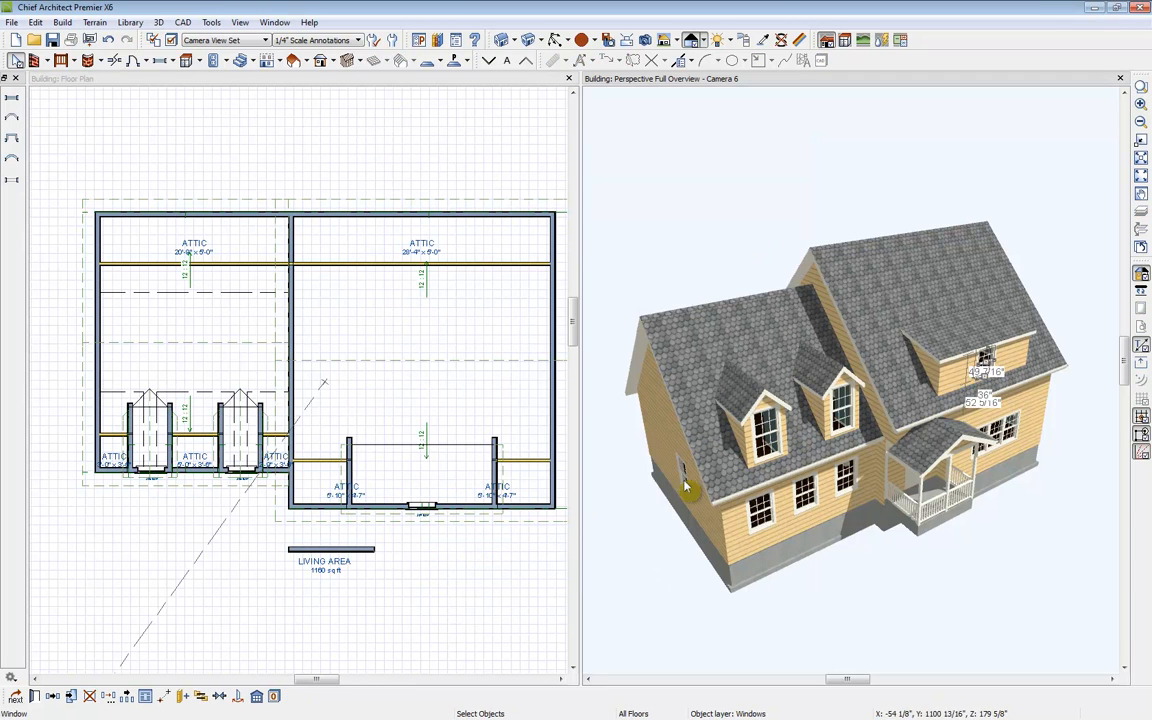
{"action": "left_click", "coordinate": [432, 509]}
{"action": "left_click_drag", "start_coordinate": [368, 506], "coordinate": [366, 506]}
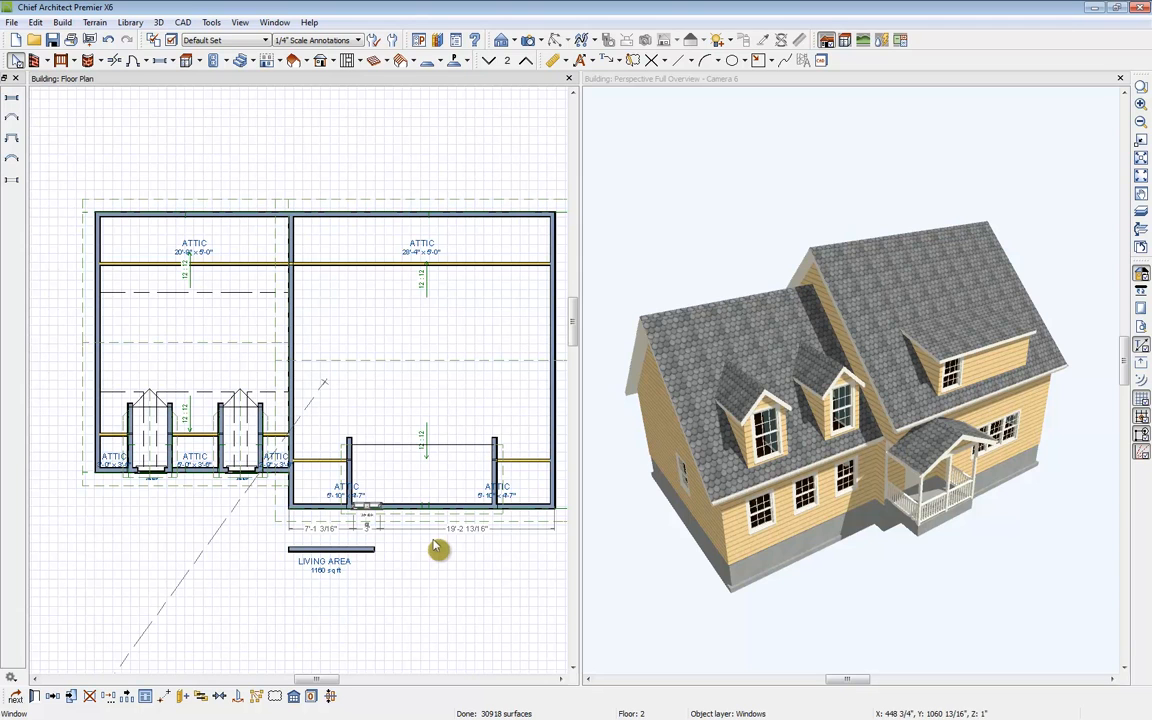
Step: Multiple-copy the dormer window across the shed dormer wall with a 38-inch offset between copies
{"action": "left_click", "coordinate": [129, 698]}
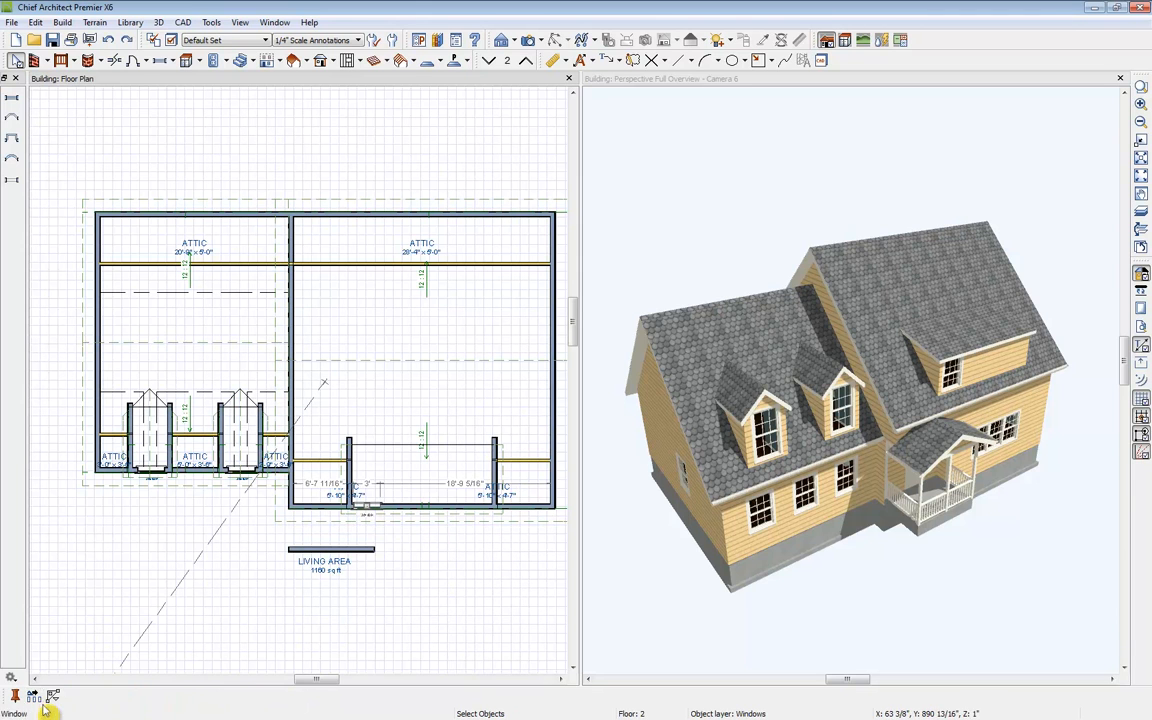
{"action": "left_click", "coordinate": [33, 697]}
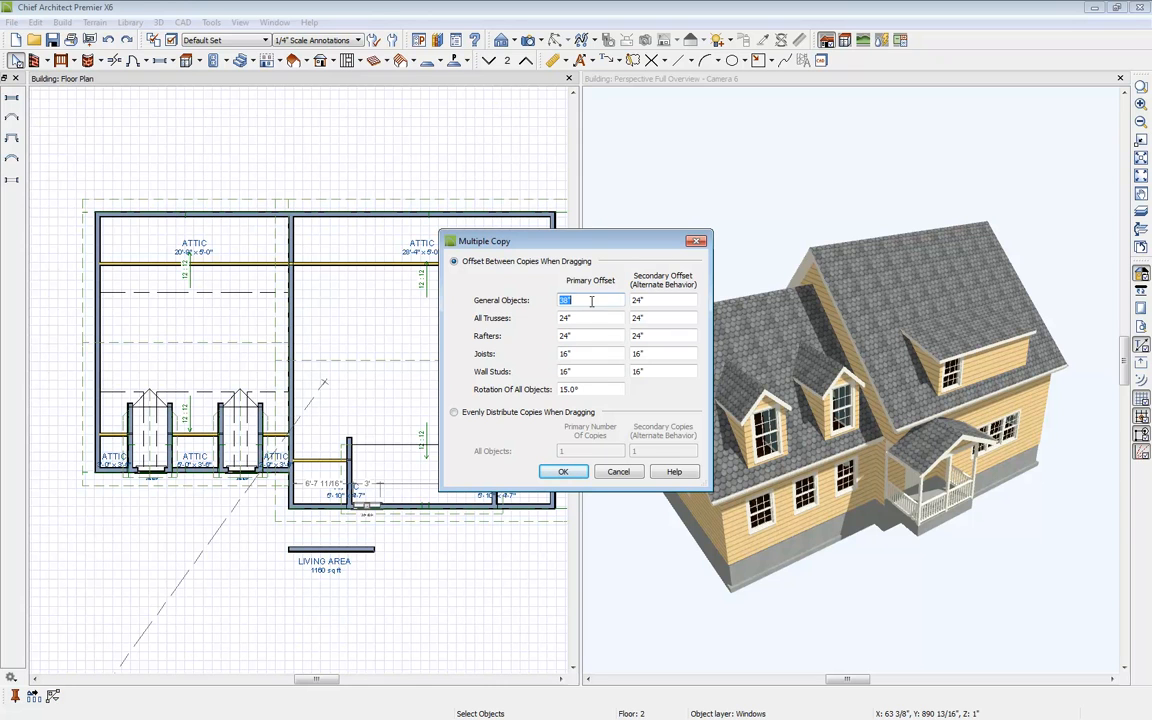
{"action": "type", "text": "38"}
{"action": "left_click", "coordinate": [563, 471]}
{"action": "left_click", "coordinate": [357, 508]}
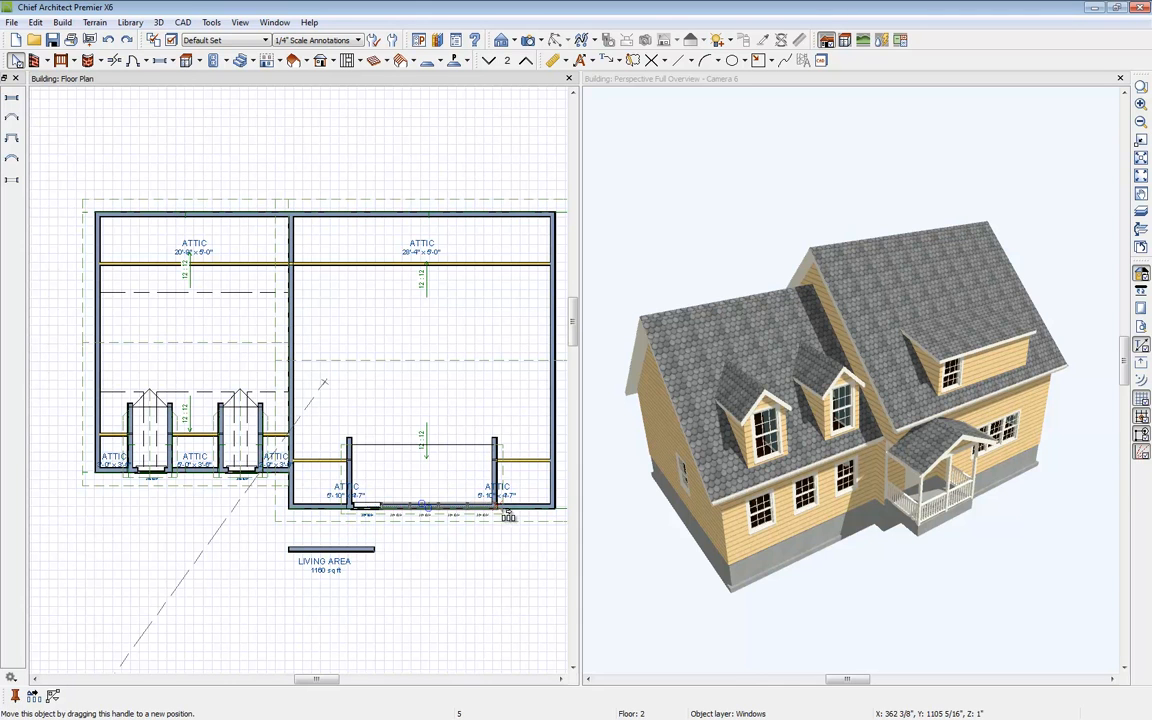
{"action": "left_click_drag", "start_coordinate": [508, 515], "coordinate": [507, 518]}
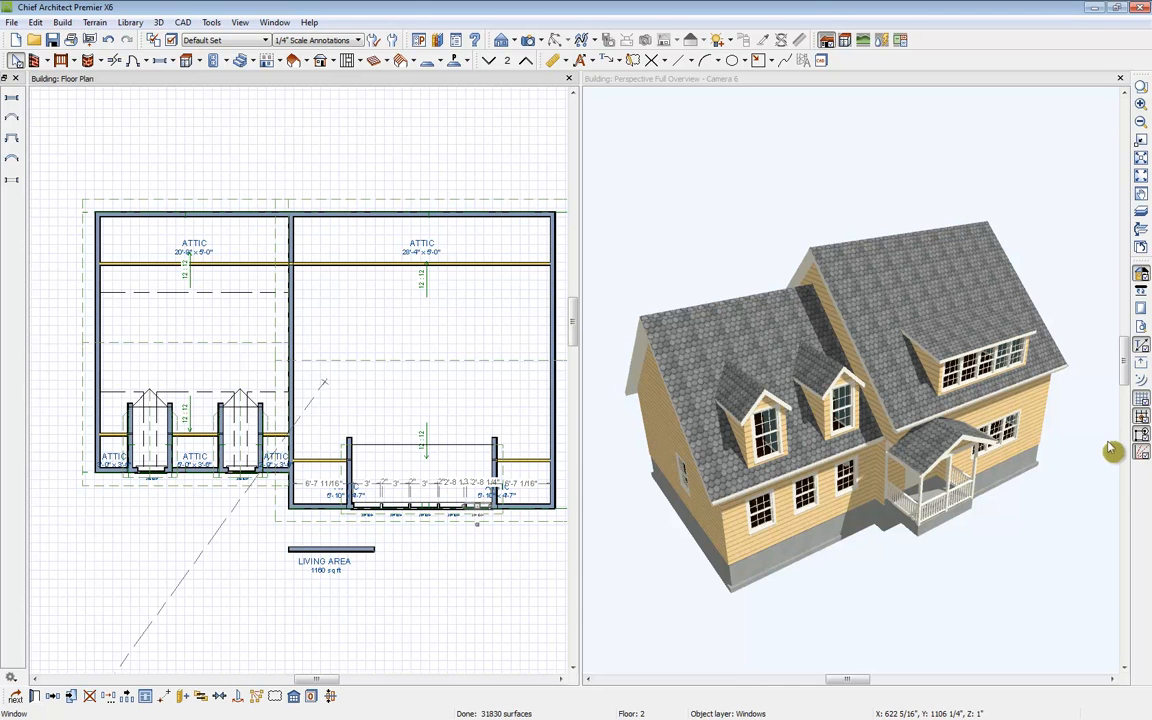
{"action": "left_click", "coordinate": [421, 441]}
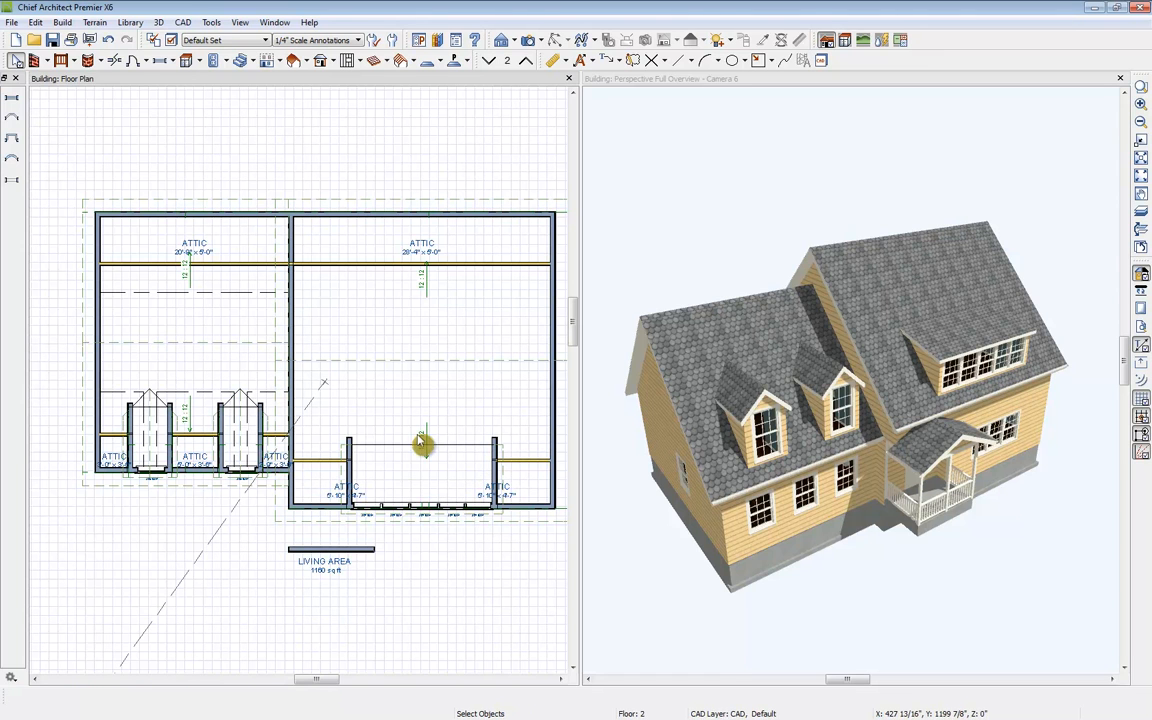
Step: Create a full camera view looking into the left second-floor room
{"action": "left_click", "coordinate": [528, 40]}
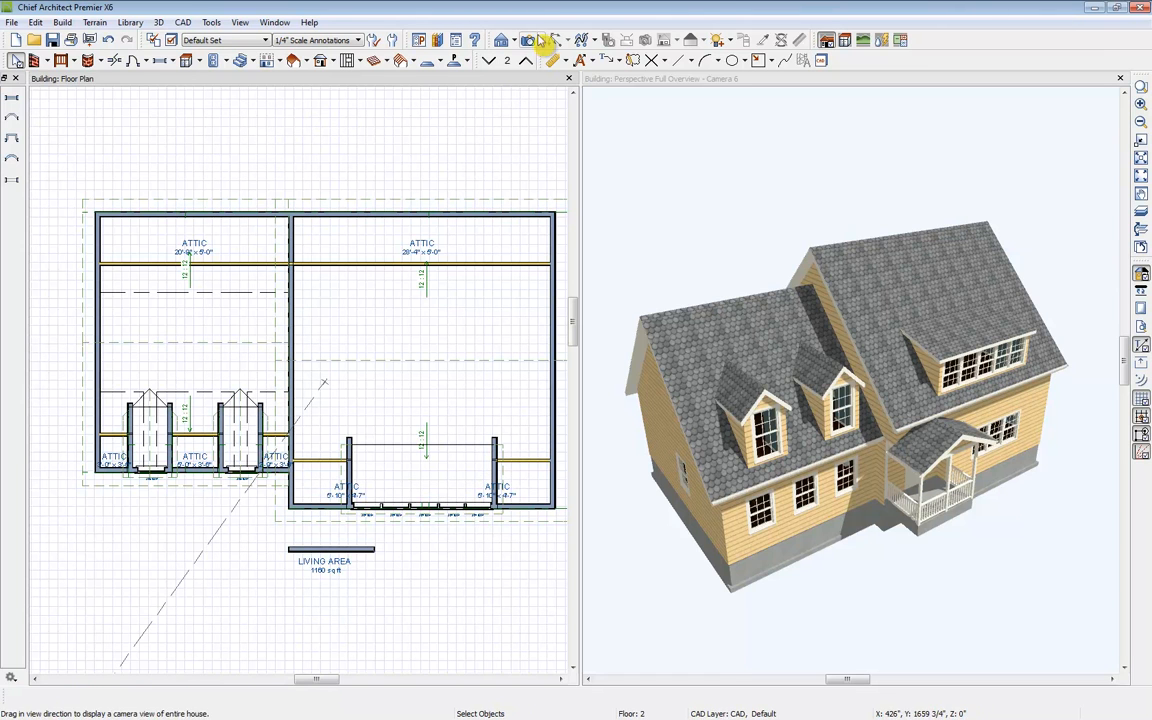
{"action": "left_click_drag", "start_coordinate": [150, 285], "coordinate": [166, 305]}
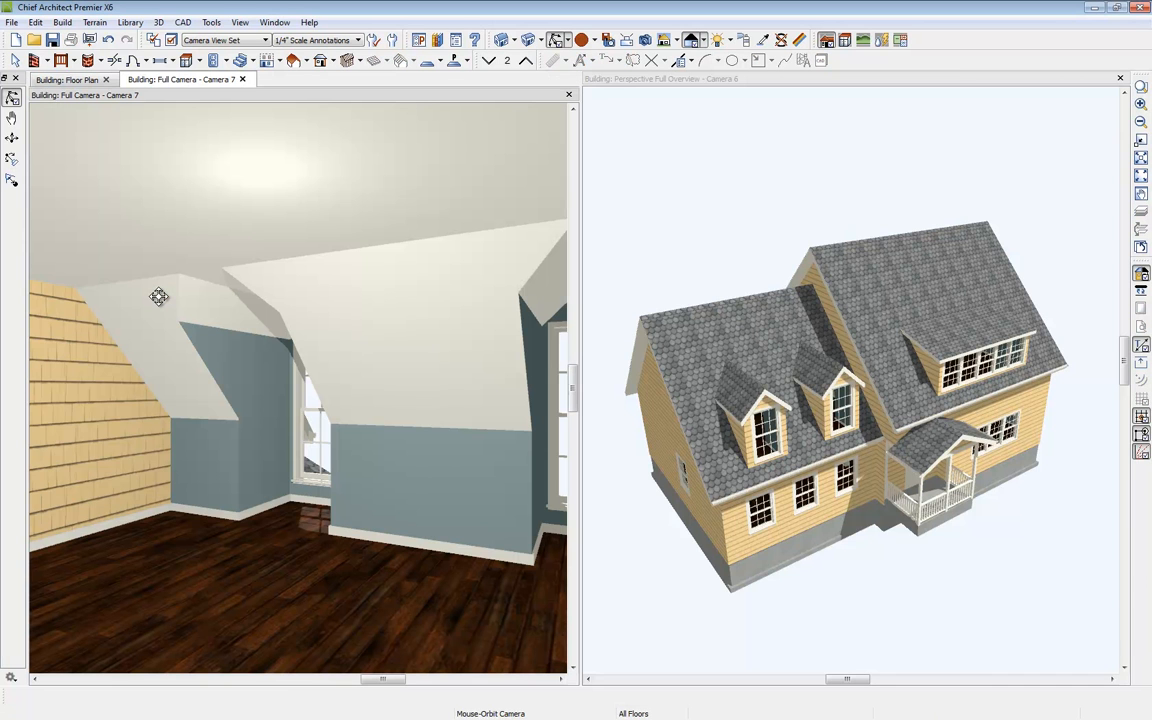
Step: Set the wall dividing the two second-floor rooms to lower its wall type to Interior-6 when split by a butting roof
{"action": "left_click_drag", "start_coordinate": [226, 316], "coordinate": [154, 321]}
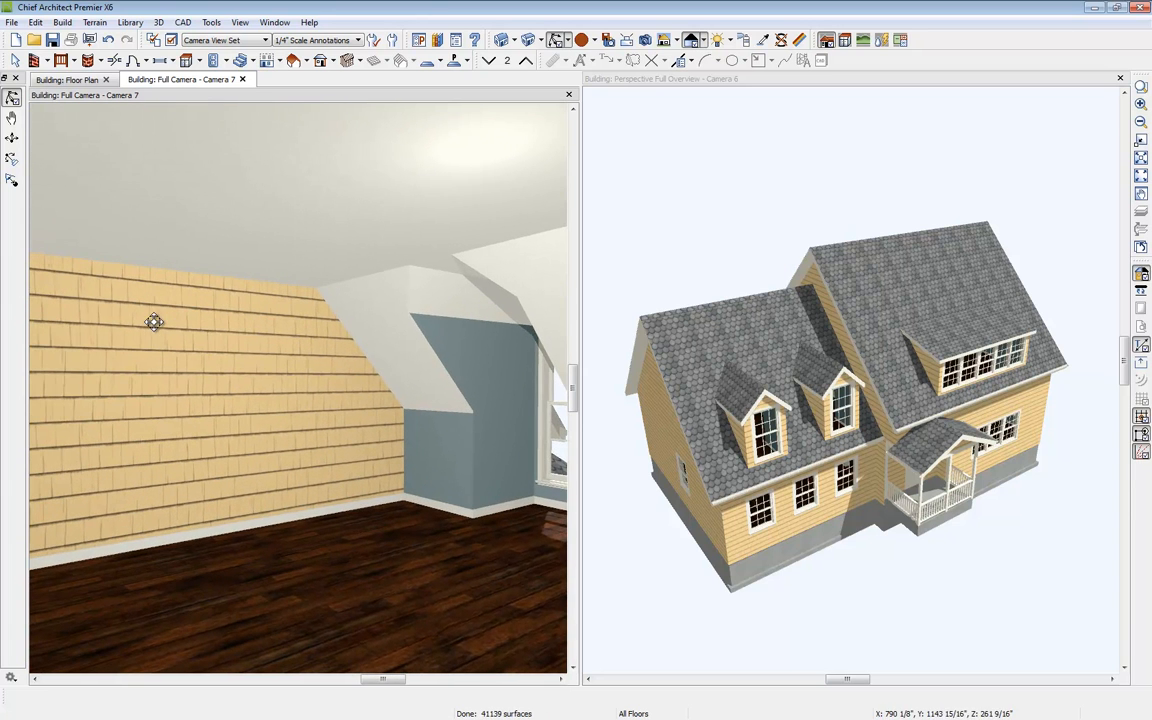
{"action": "left_click", "coordinate": [72, 82]}
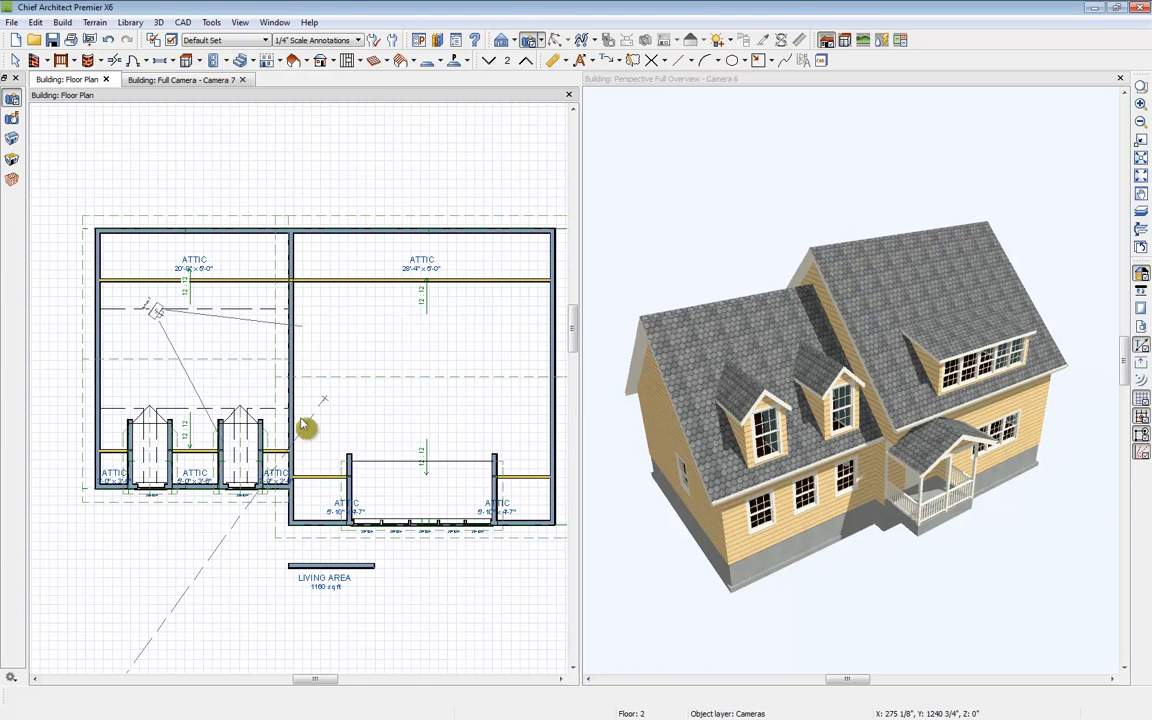
{"action": "left_click", "coordinate": [322, 465]}
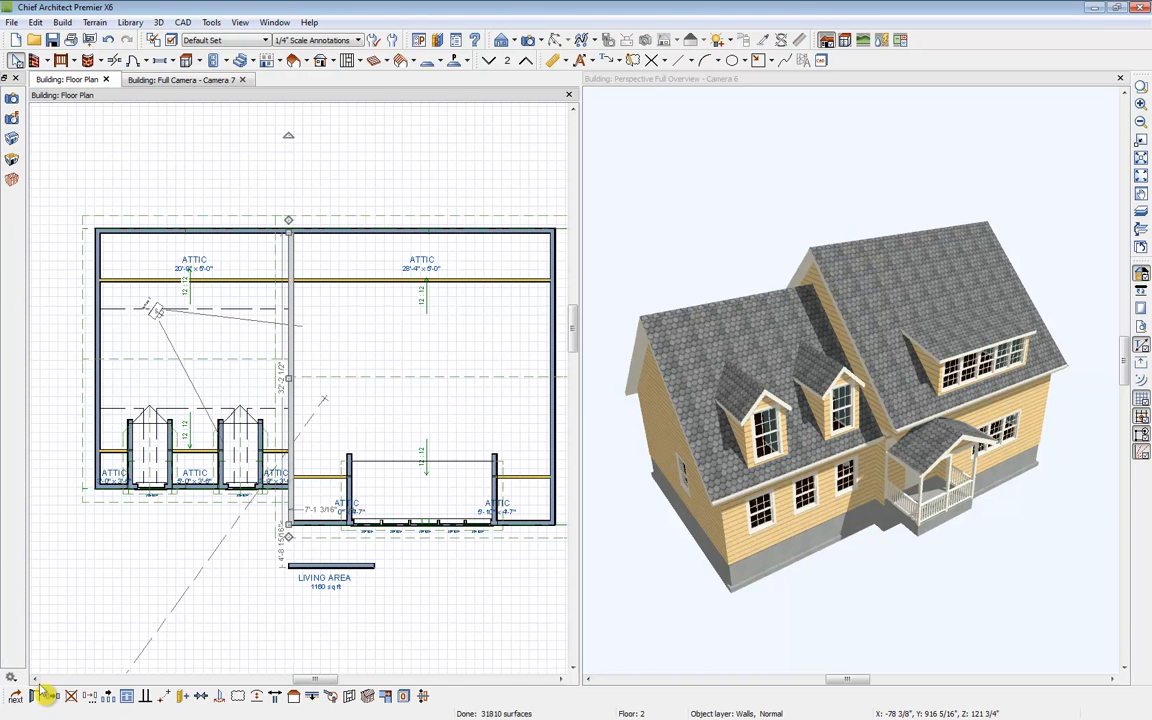
{"action": "left_click", "coordinate": [34, 697]}
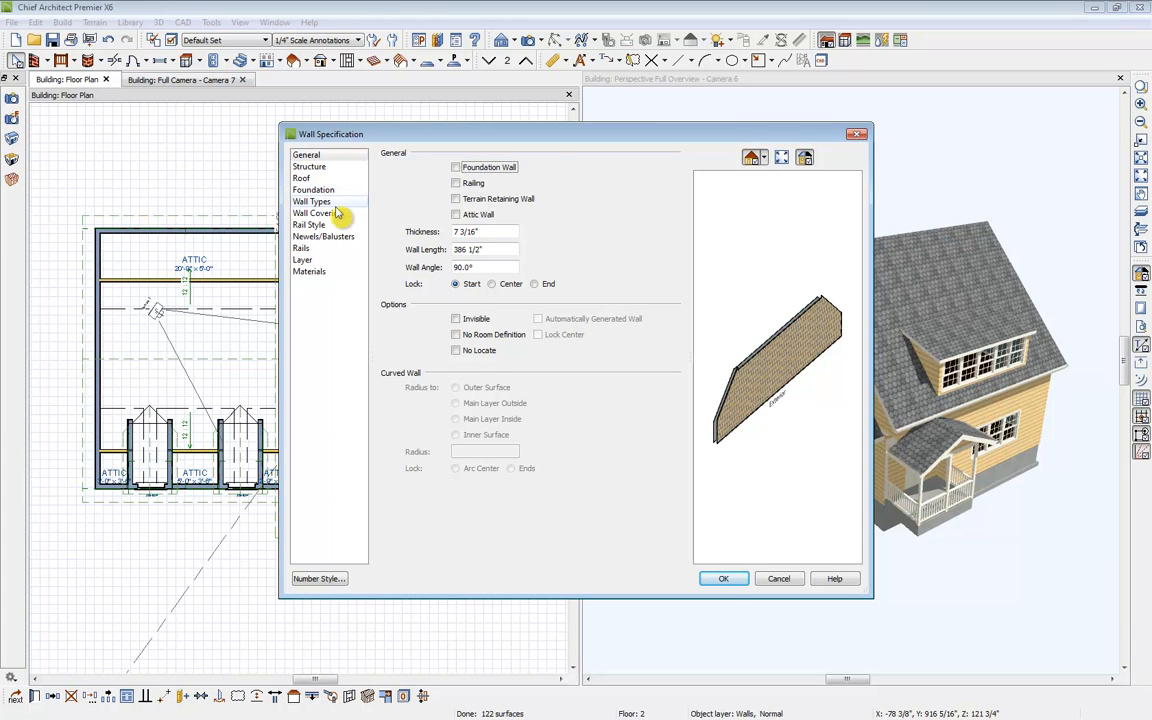
{"action": "left_click", "coordinate": [302, 178]}
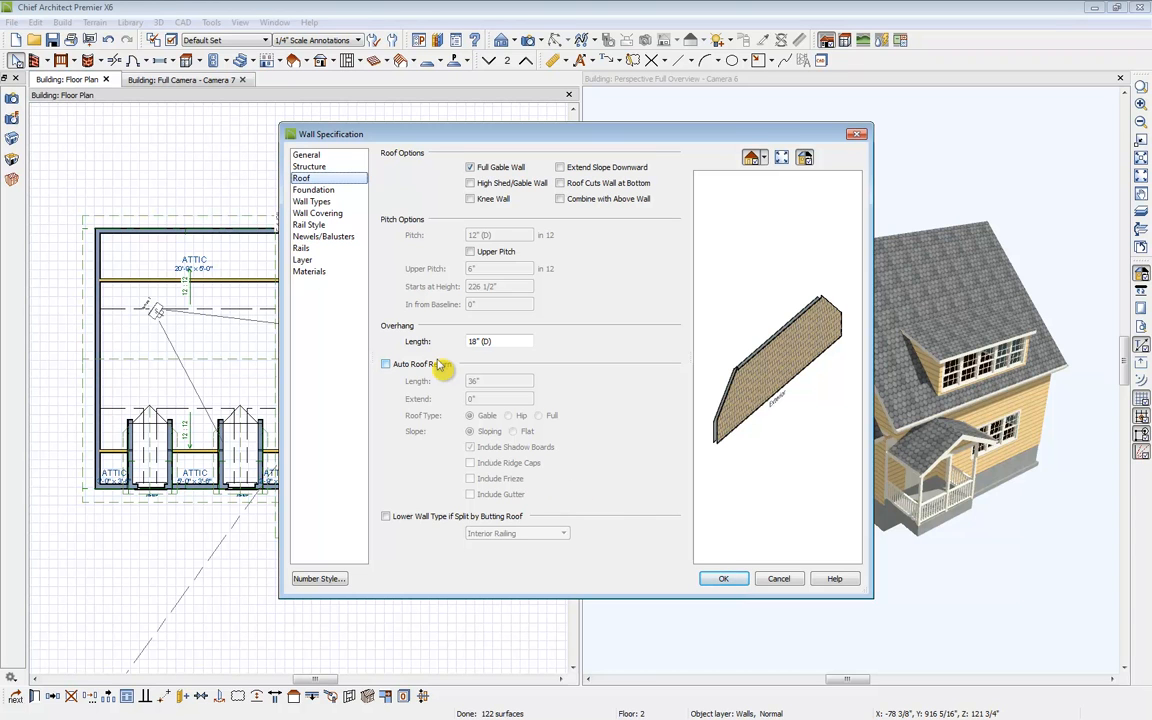
{"action": "left_click", "coordinate": [420, 519]}
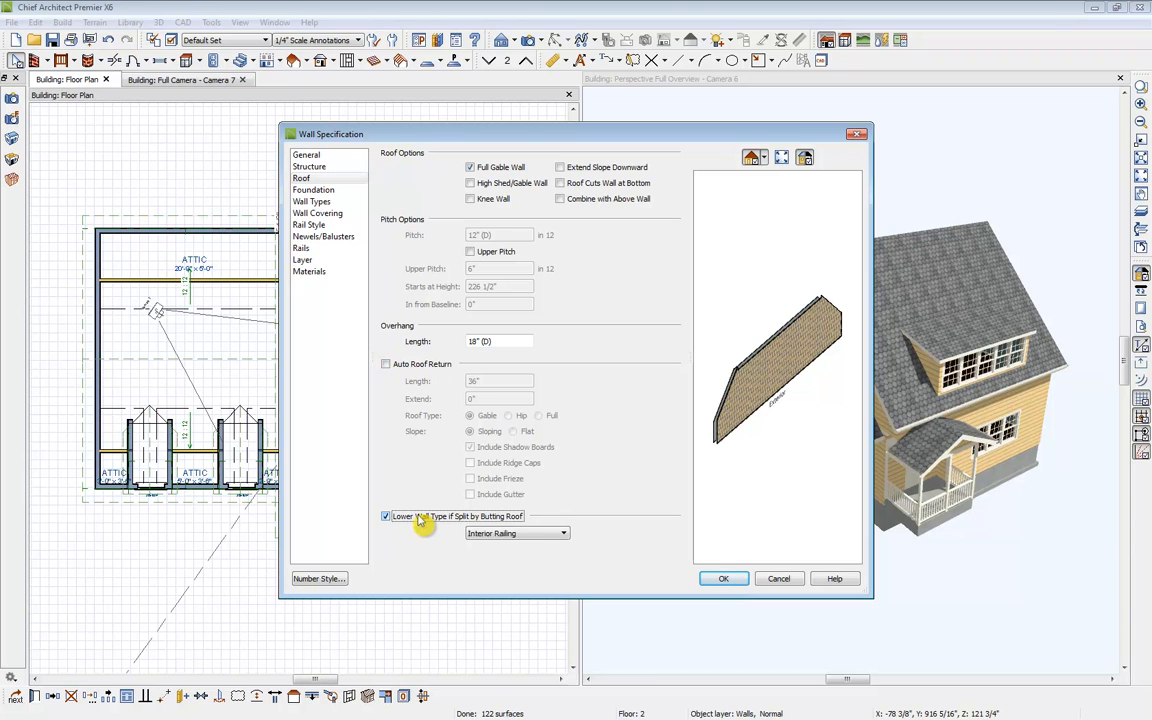
{"action": "left_click", "coordinate": [532, 536]}
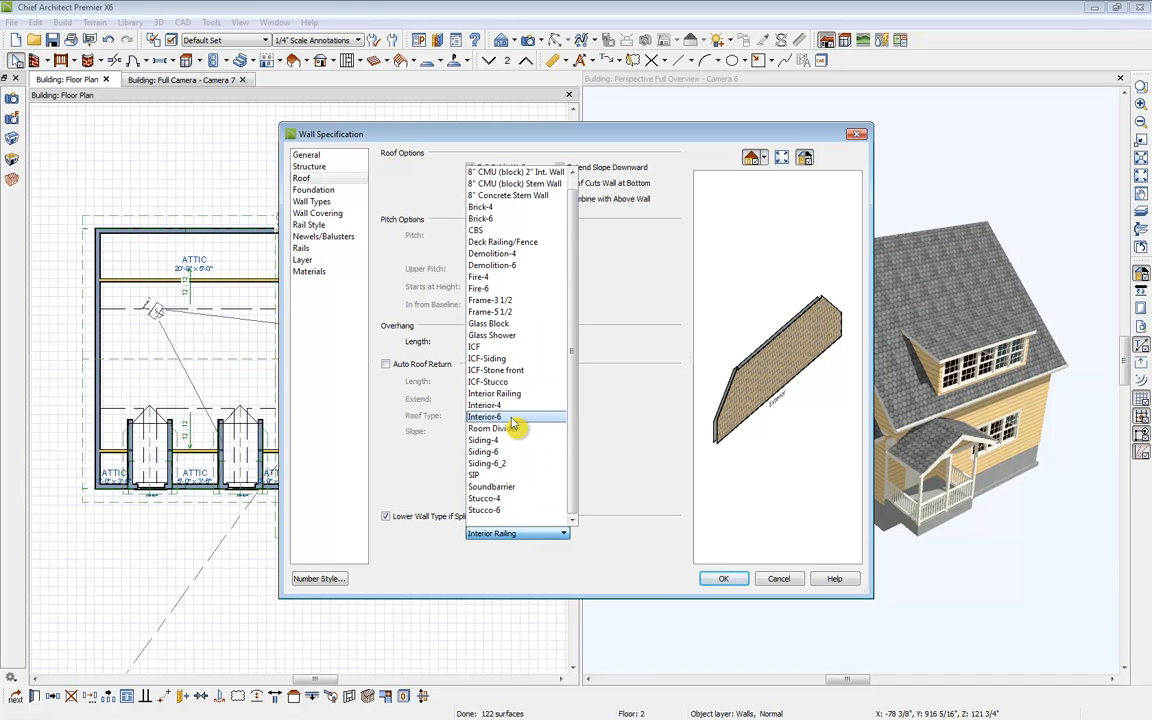
{"action": "left_click", "coordinate": [513, 418]}
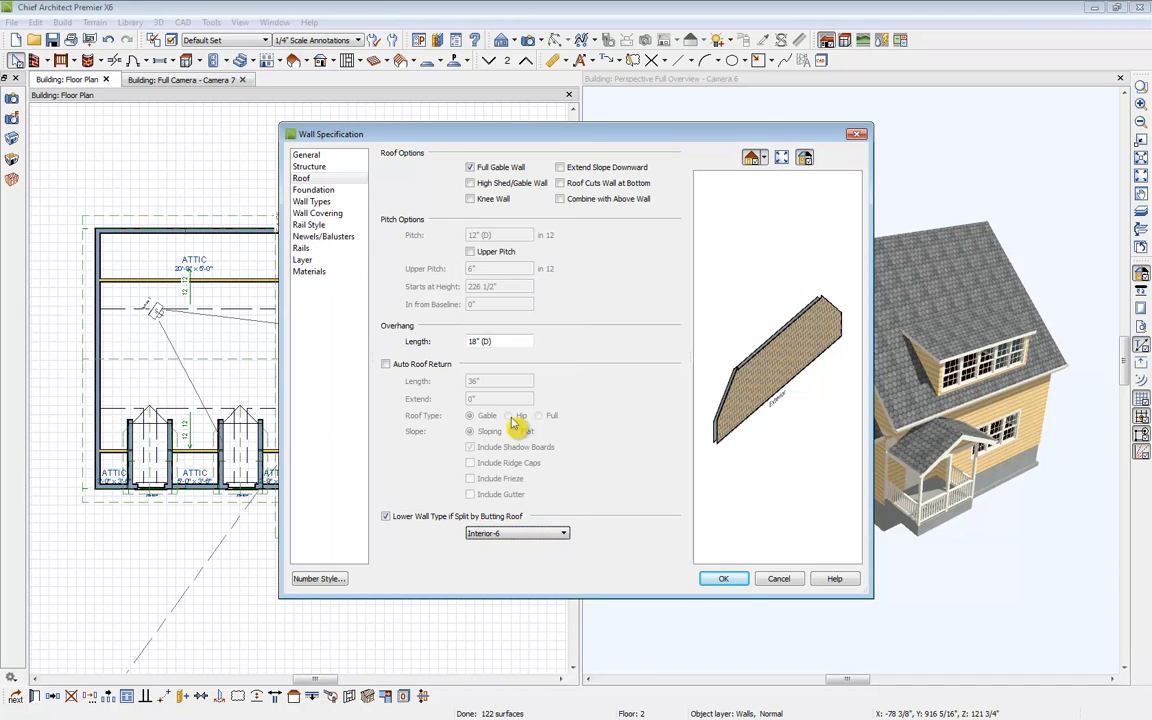
{"action": "left_click", "coordinate": [727, 581]}
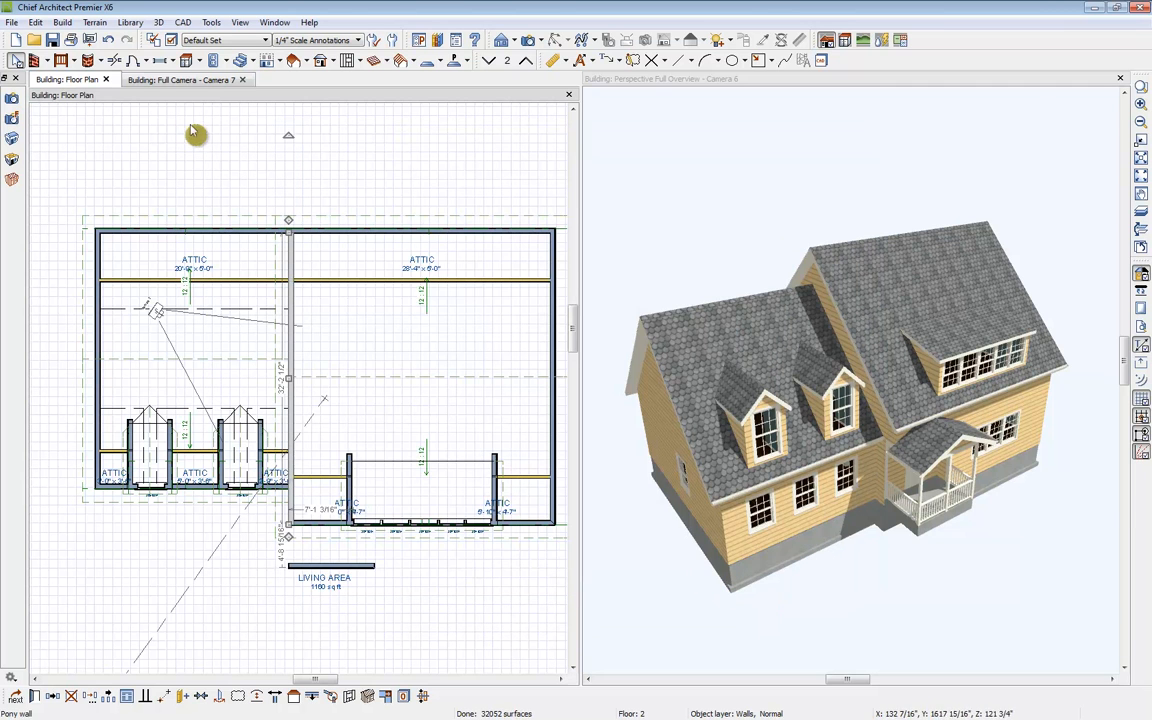
Step: Review the left second-floor room in the camera view, then close that camera window
{"action": "left_click", "coordinate": [158, 80]}
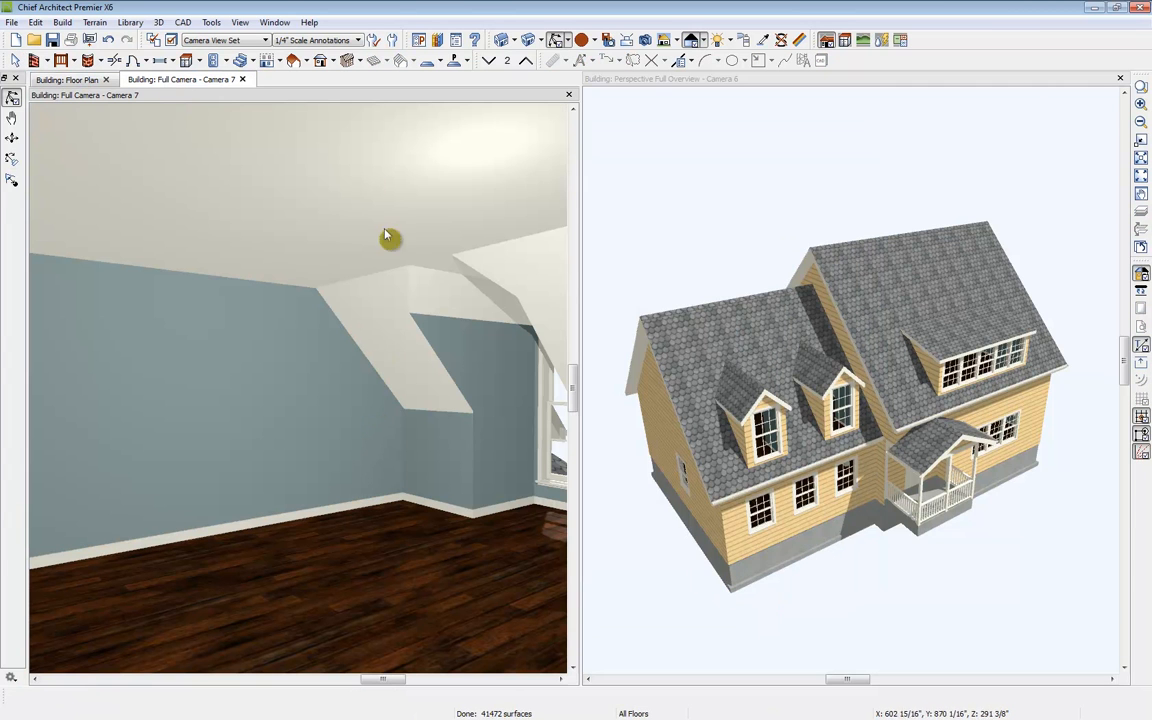
{"action": "left_click_drag", "start_coordinate": [370, 383], "coordinate": [342, 383]}
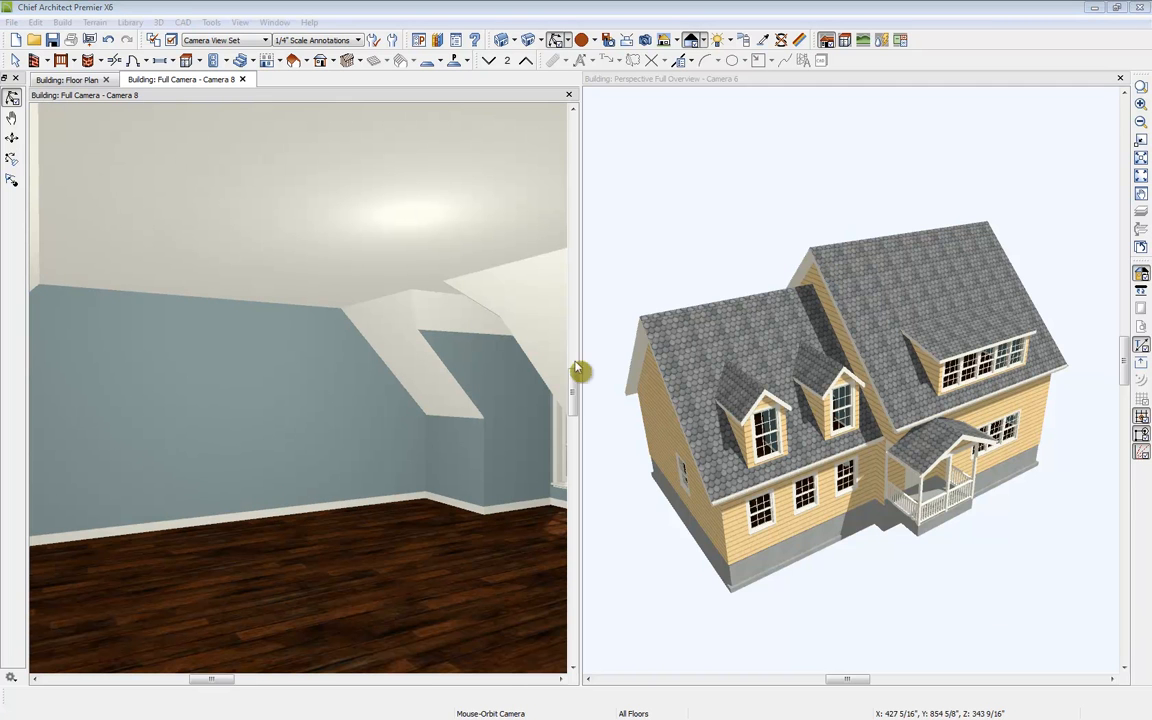
{"action": "left_click", "coordinate": [243, 79]}
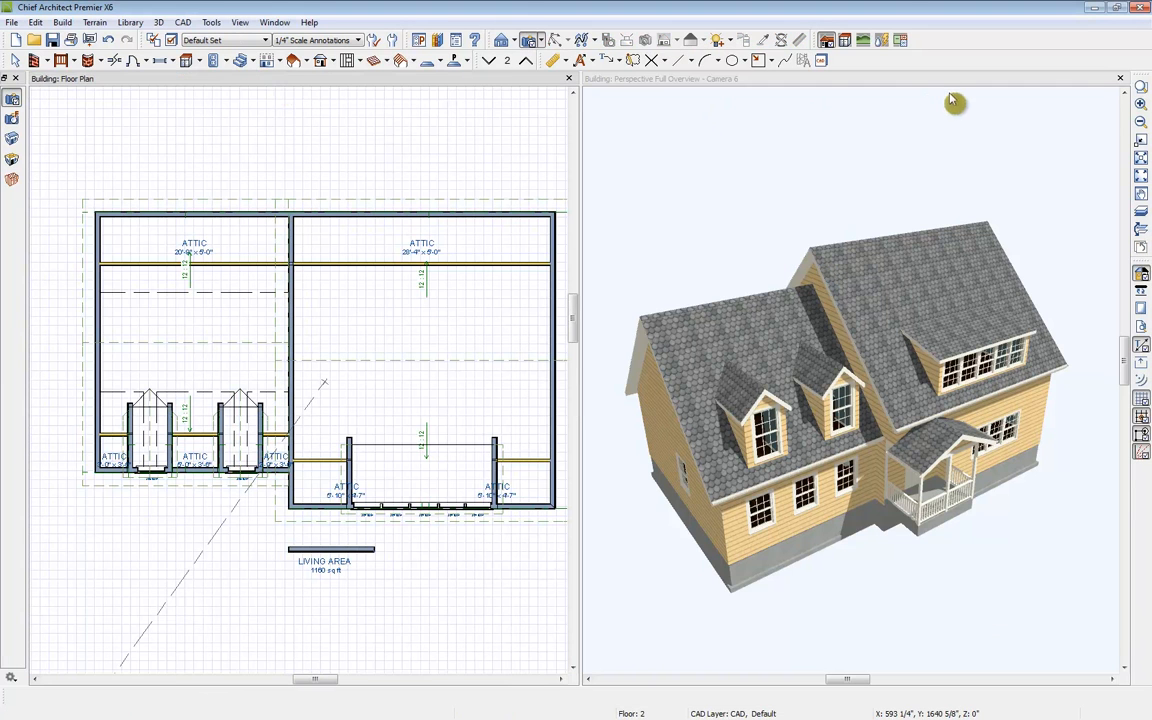
Step: Switch to the first floor and create a full camera view of the living area, tiled beside the floor plan
{"action": "left_click", "coordinate": [1120, 78]}
{"action": "middle_click_drag", "start_coordinate": [670, 319], "coordinate": [671, 296]}
{"action": "scroll", "coordinate": [671, 296], "scroll_direction": "down", "scroll_amount": 3}
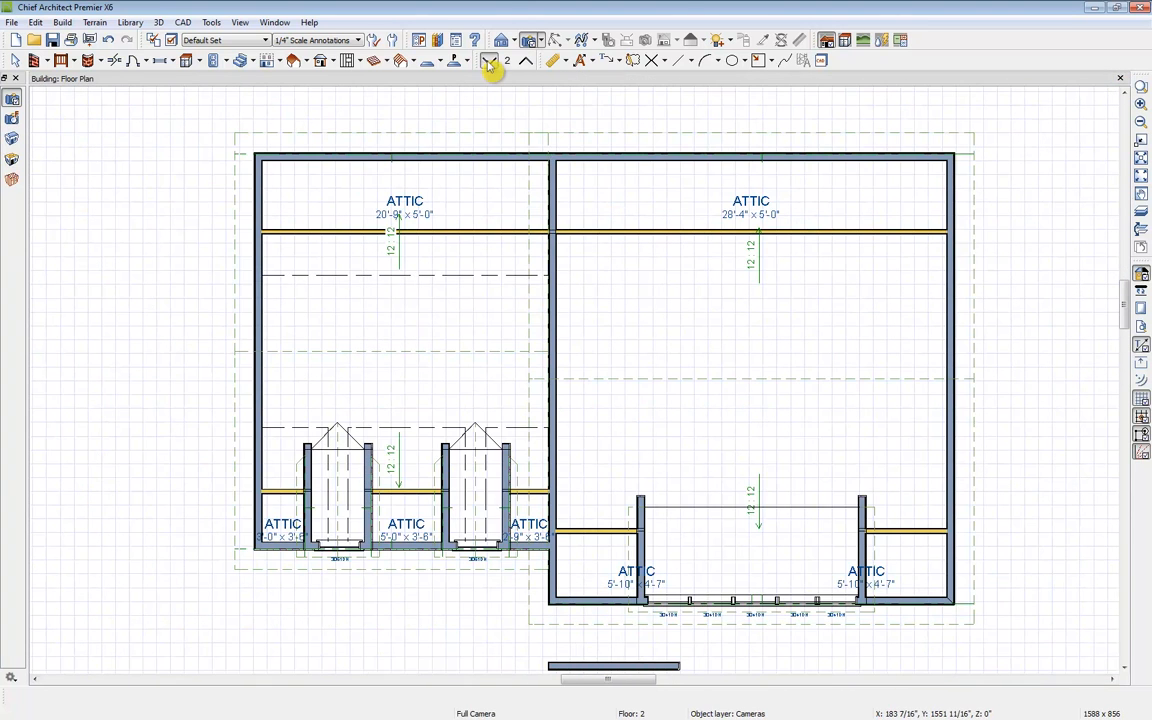
{"action": "left_click", "coordinate": [489, 62]}
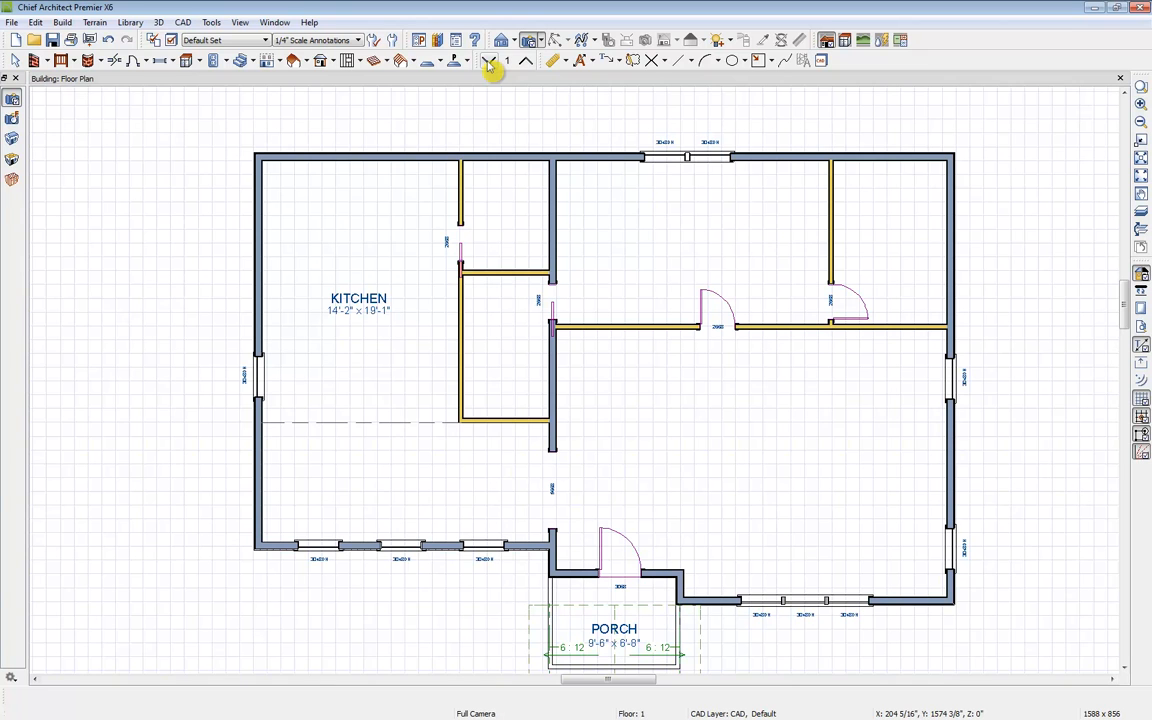
{"action": "left_click", "coordinate": [532, 41]}
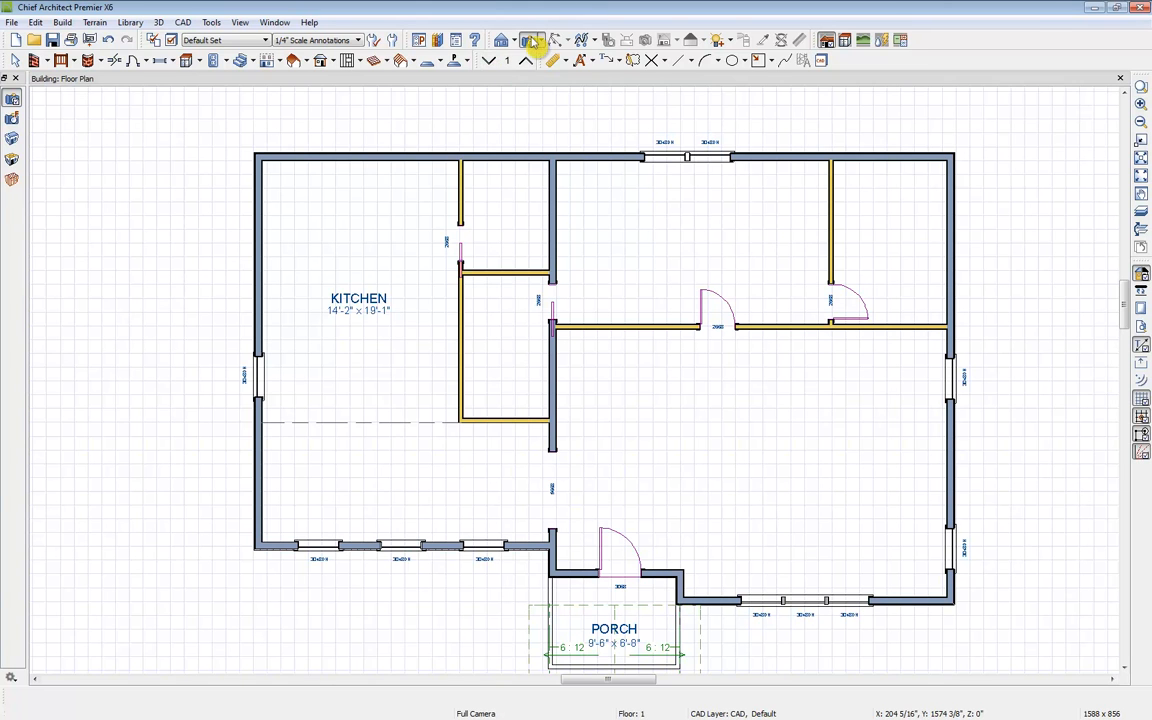
{"action": "left_click_drag", "start_coordinate": [746, 459], "coordinate": [720, 455]}
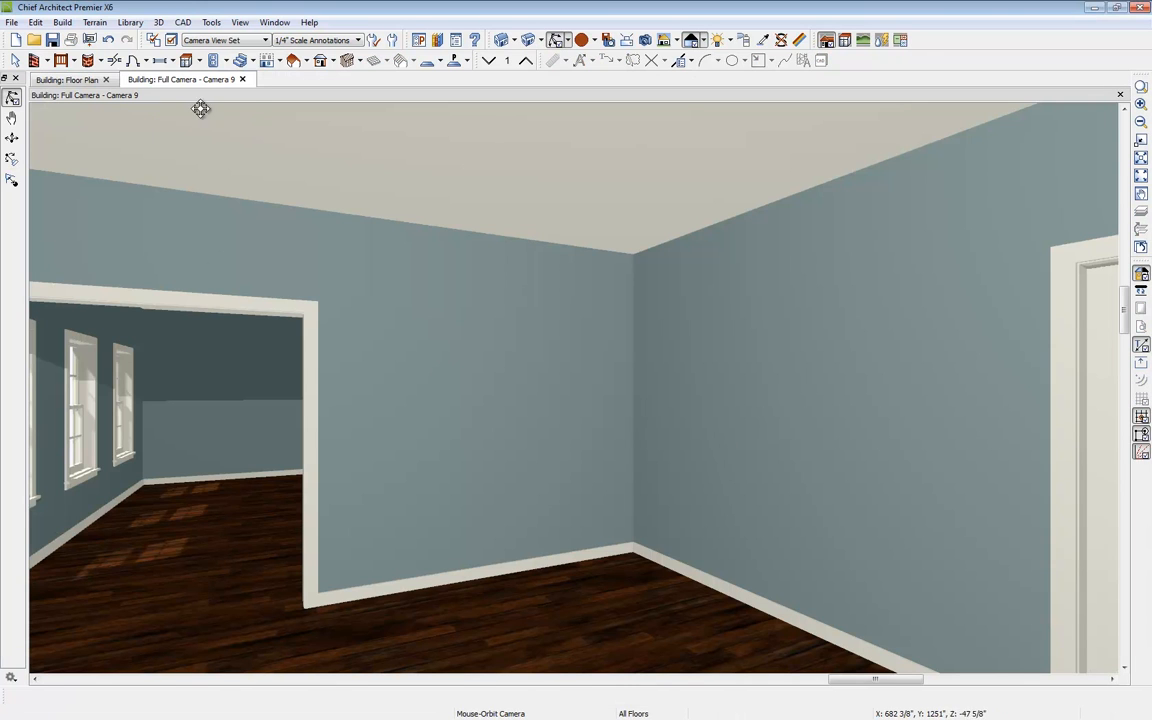
{"action": "left_click_drag", "start_coordinate": [66, 78], "coordinate": [66, 115]}
{"action": "middle_click_drag", "start_coordinate": [129, 164], "coordinate": [118, 283]}
{"action": "scroll", "coordinate": [326, 348], "scroll_direction": "up", "scroll_amount": 4}
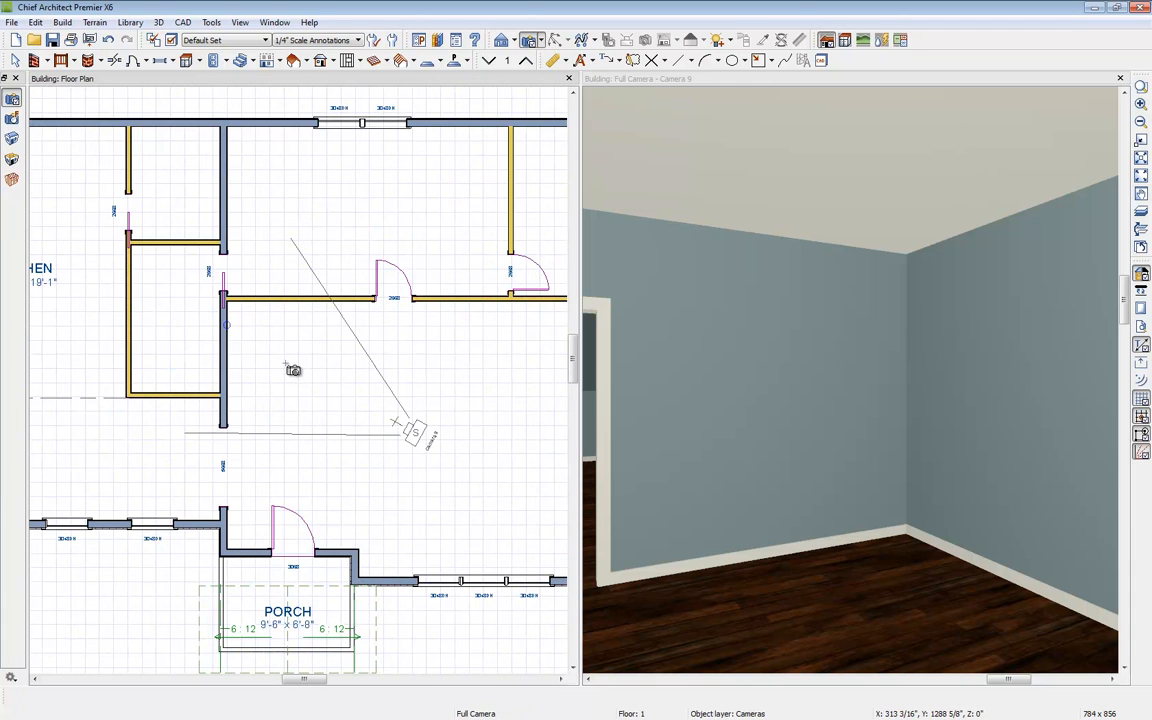
Step: Add click stairs at the front edge of the porch
{"action": "left_click", "coordinate": [251, 61]}
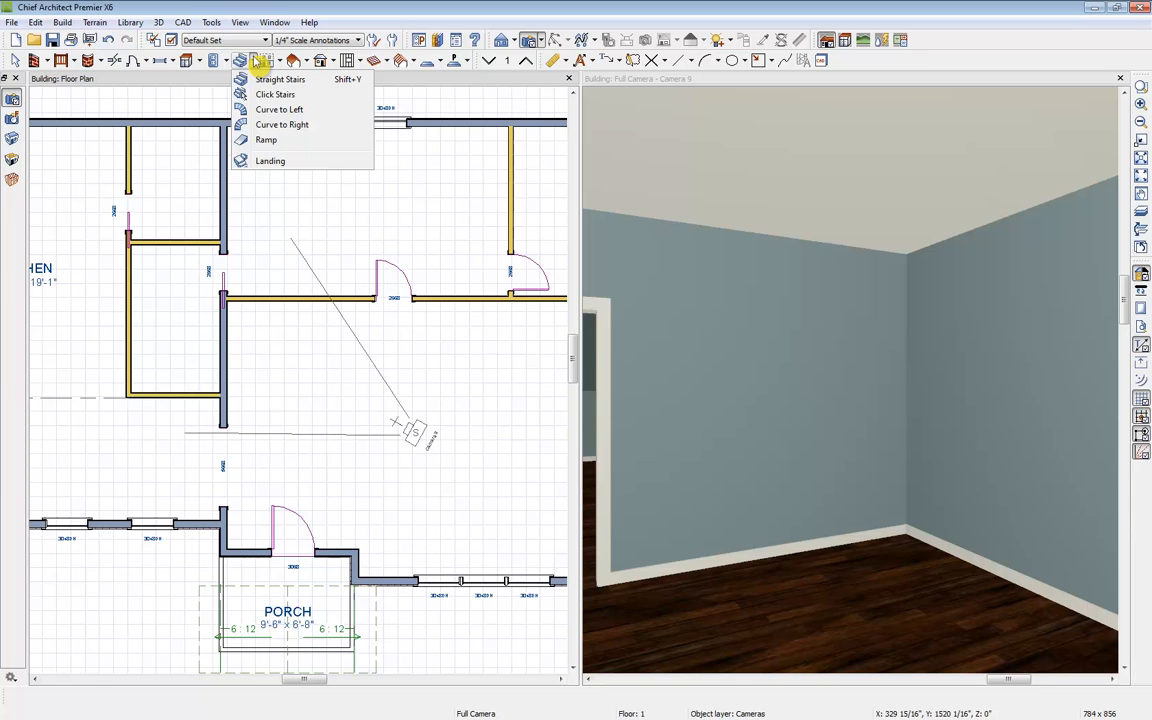
{"action": "left_click", "coordinate": [302, 99]}
{"action": "middle_click_drag", "start_coordinate": [312, 447], "coordinate": [346, 311]}
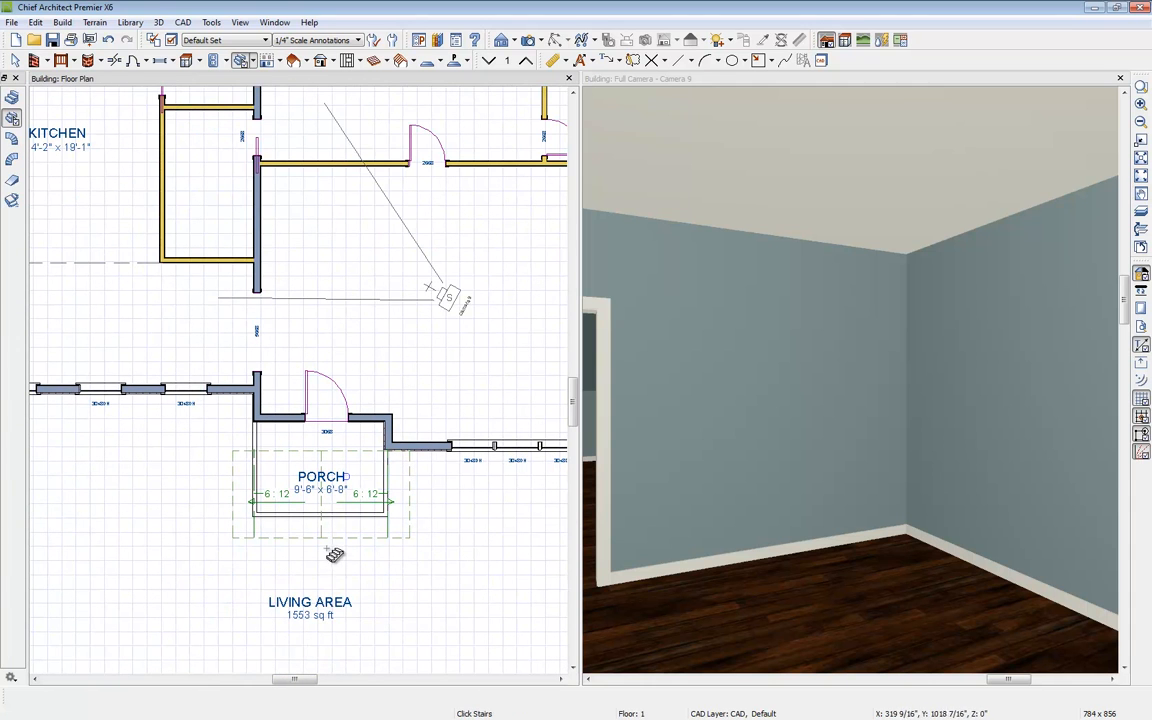
{"action": "left_click", "coordinate": [325, 537]}
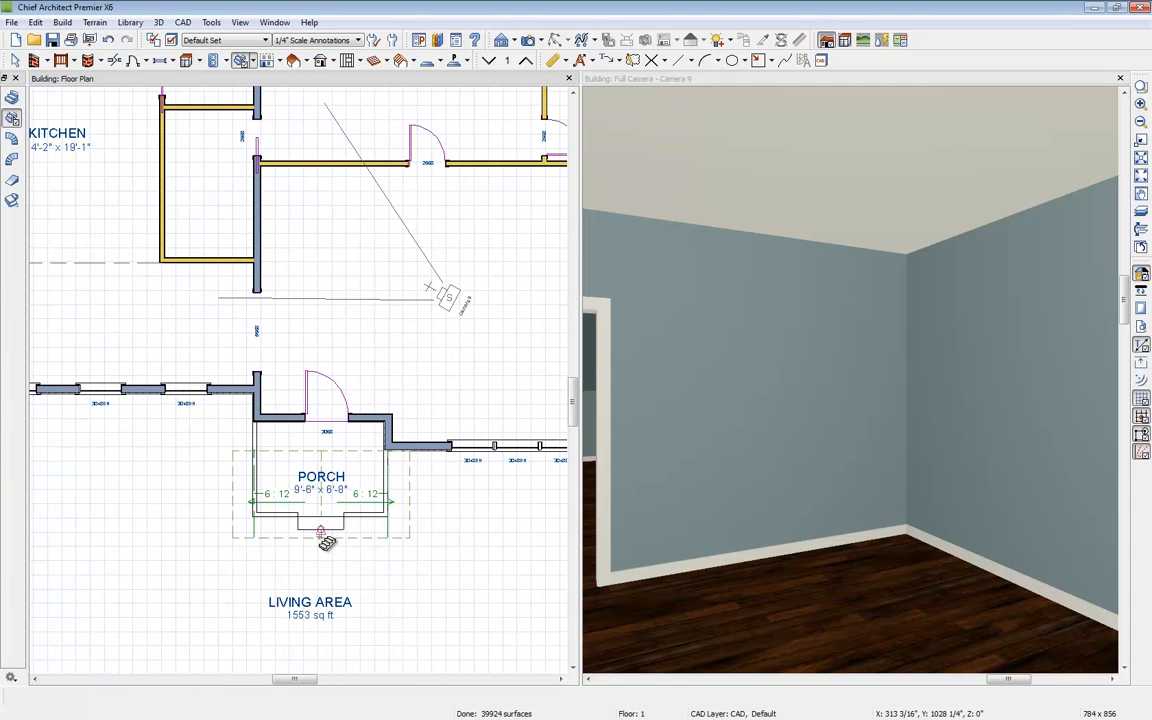
Step: Draw two side-by-side straight stair runs east of the kitchen wall, joined into one staircase with a landing
{"action": "middle_click_drag", "start_coordinate": [389, 321], "coordinate": [383, 458]}
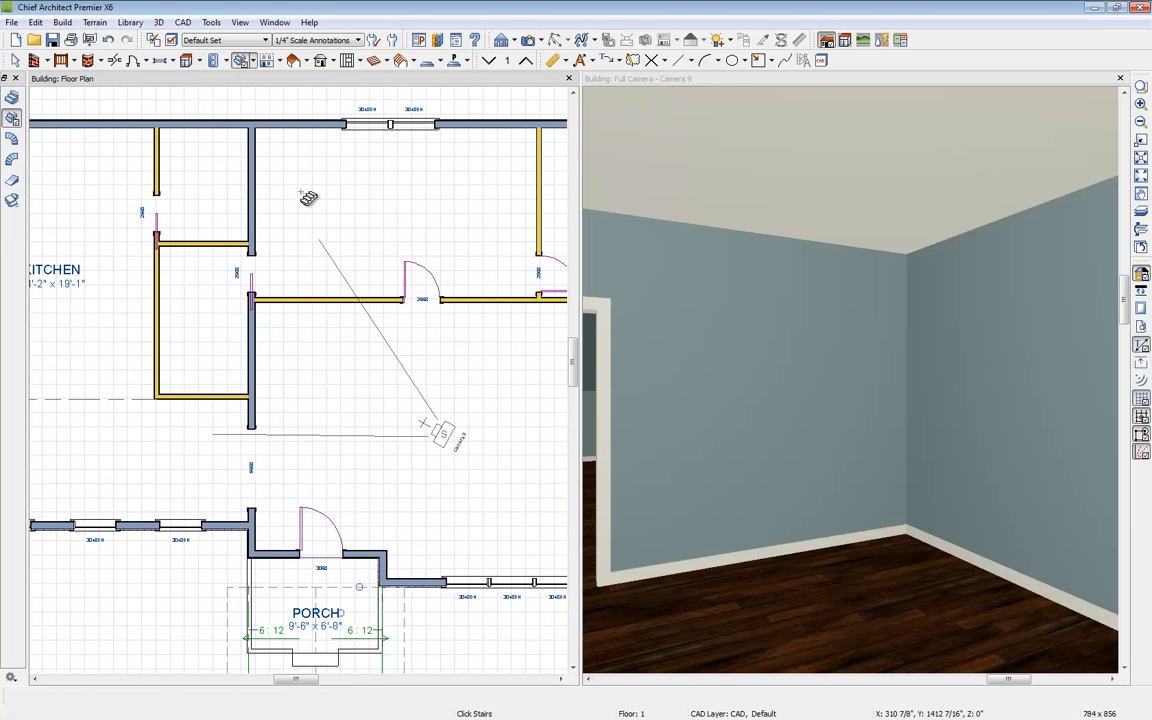
{"action": "left_click", "coordinate": [255, 63]}
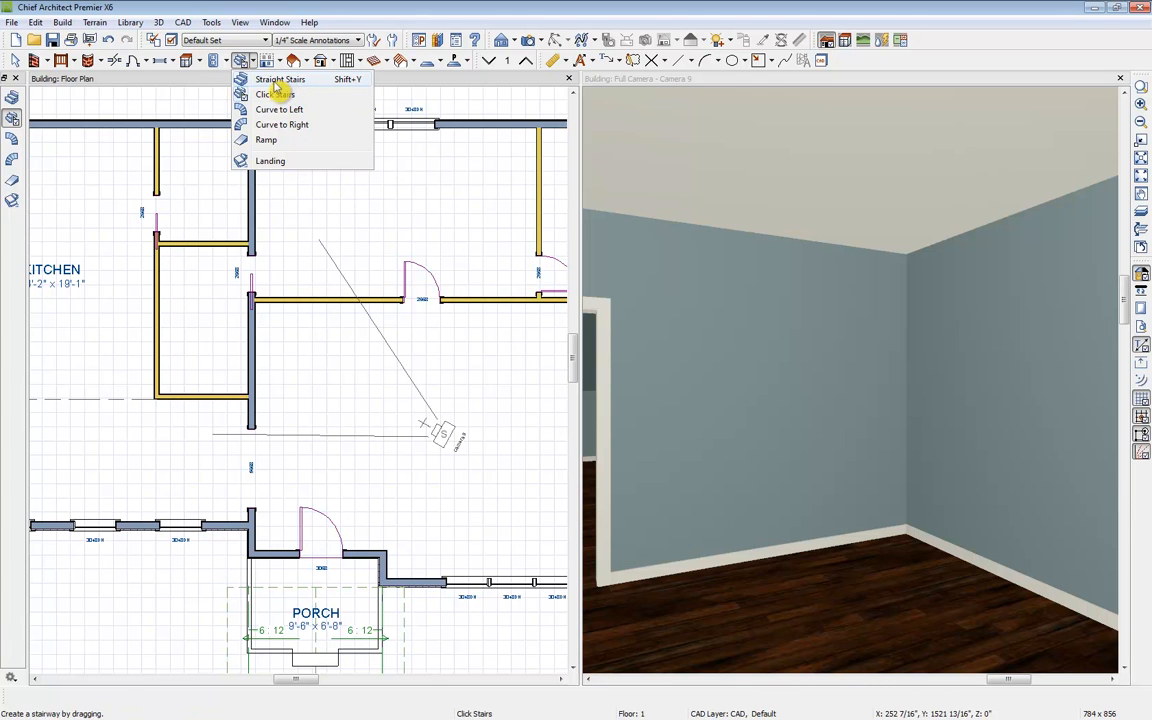
{"action": "left_click", "coordinate": [273, 84]}
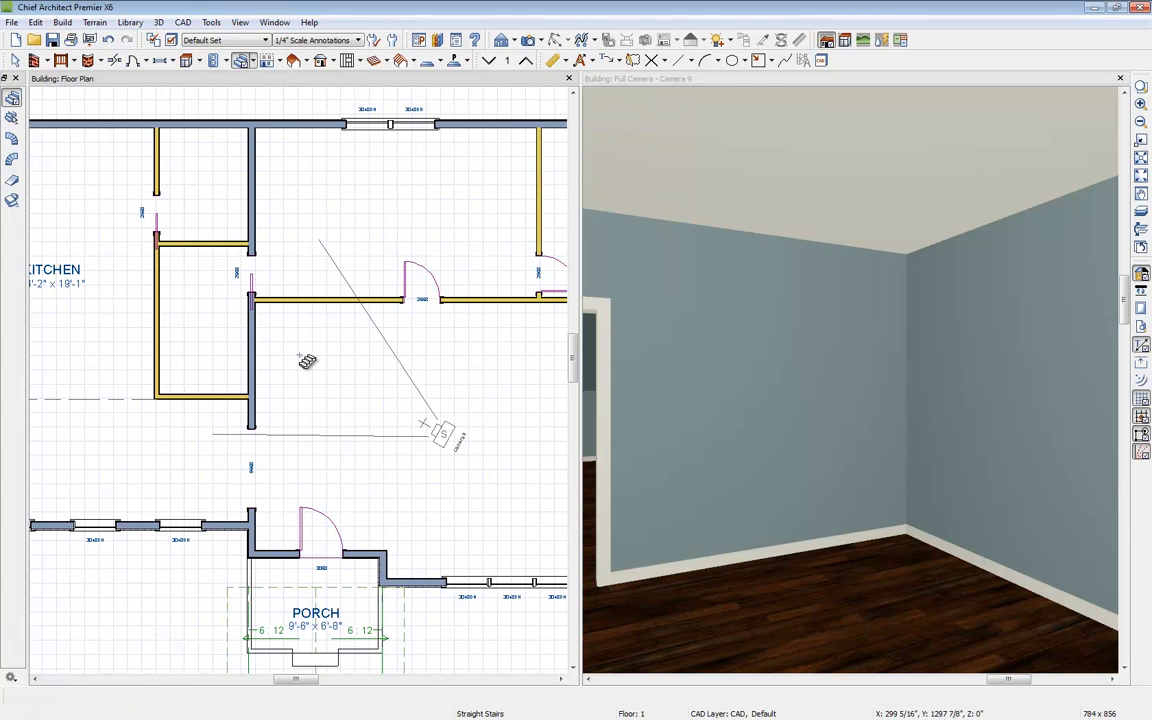
{"action": "left_click_drag", "start_coordinate": [281, 343], "coordinate": [287, 453]}
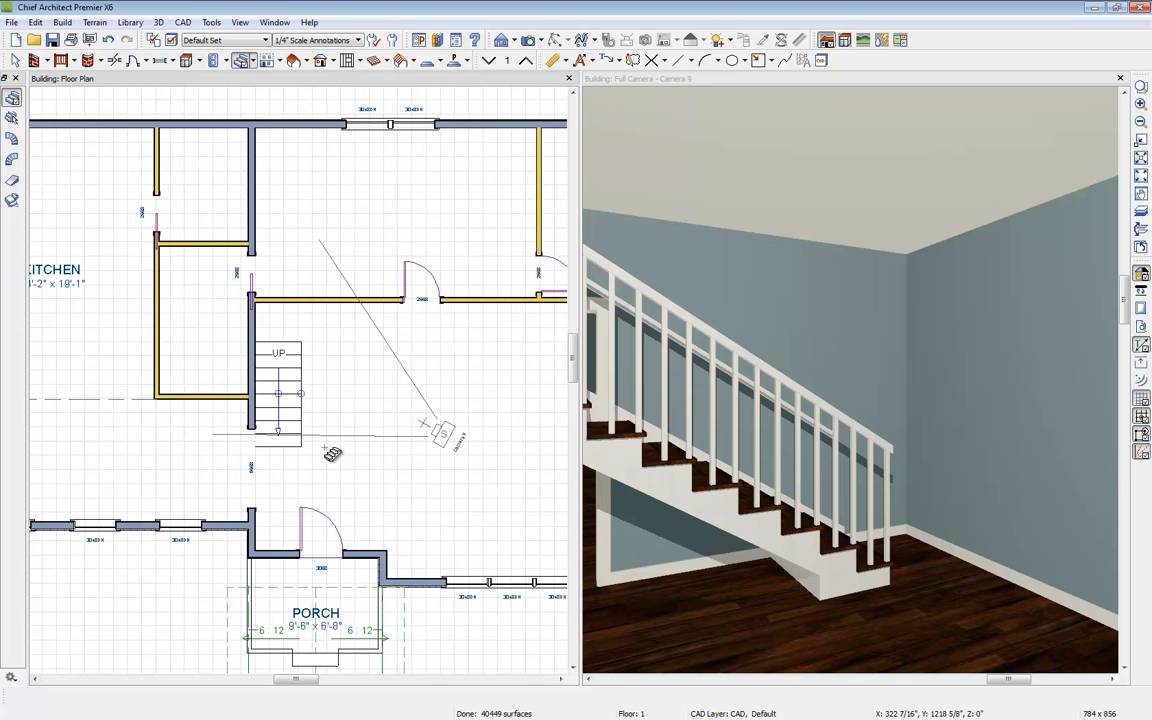
{"action": "left_click_drag", "start_coordinate": [332, 451], "coordinate": [337, 349]}
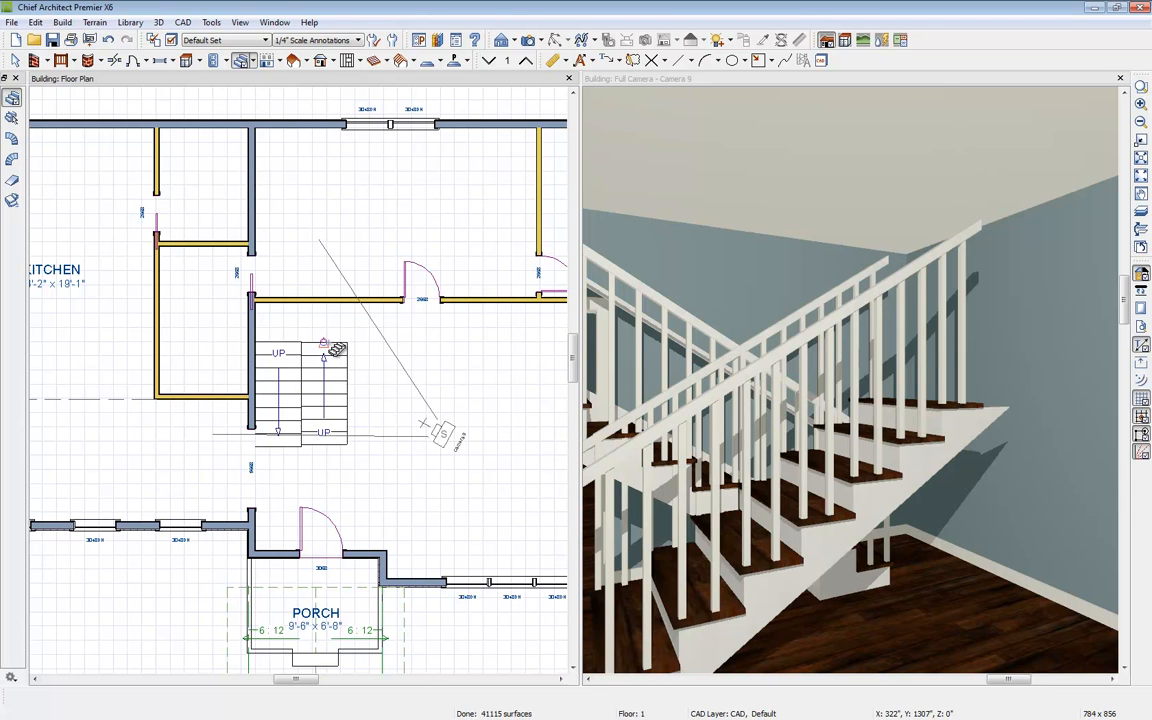
{"action": "left_click", "coordinate": [305, 325]}
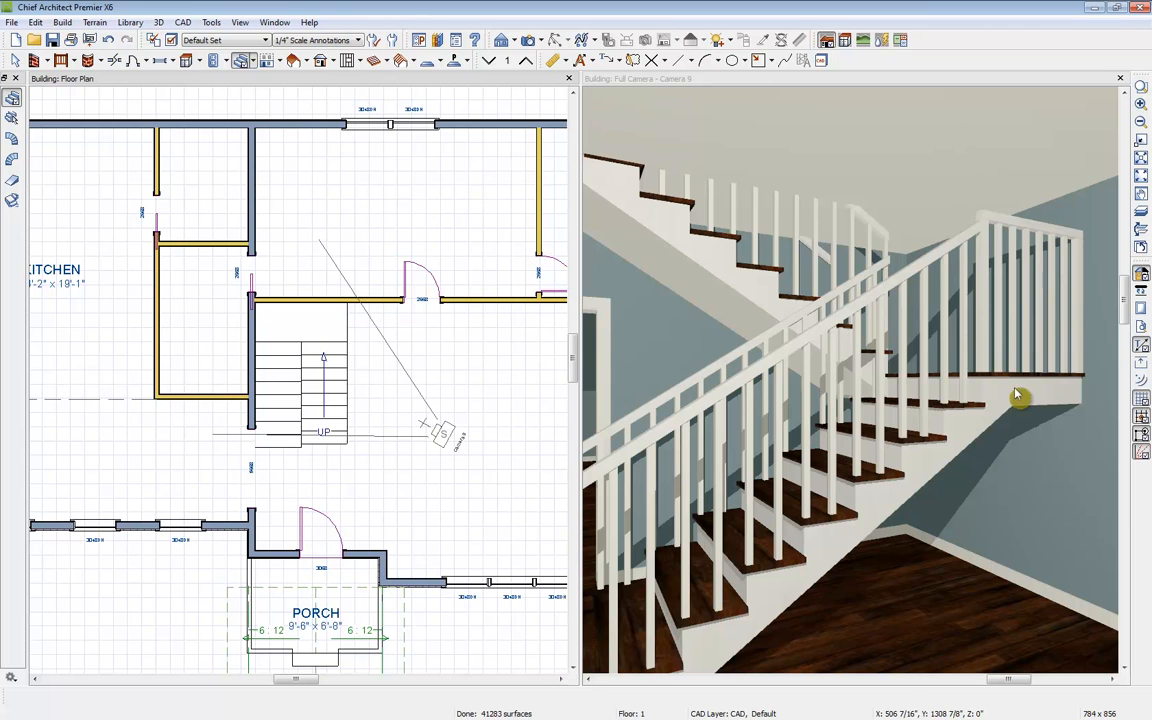
Step: Open the specification of the new interior staircase
{"action": "left_click", "coordinate": [329, 390]}
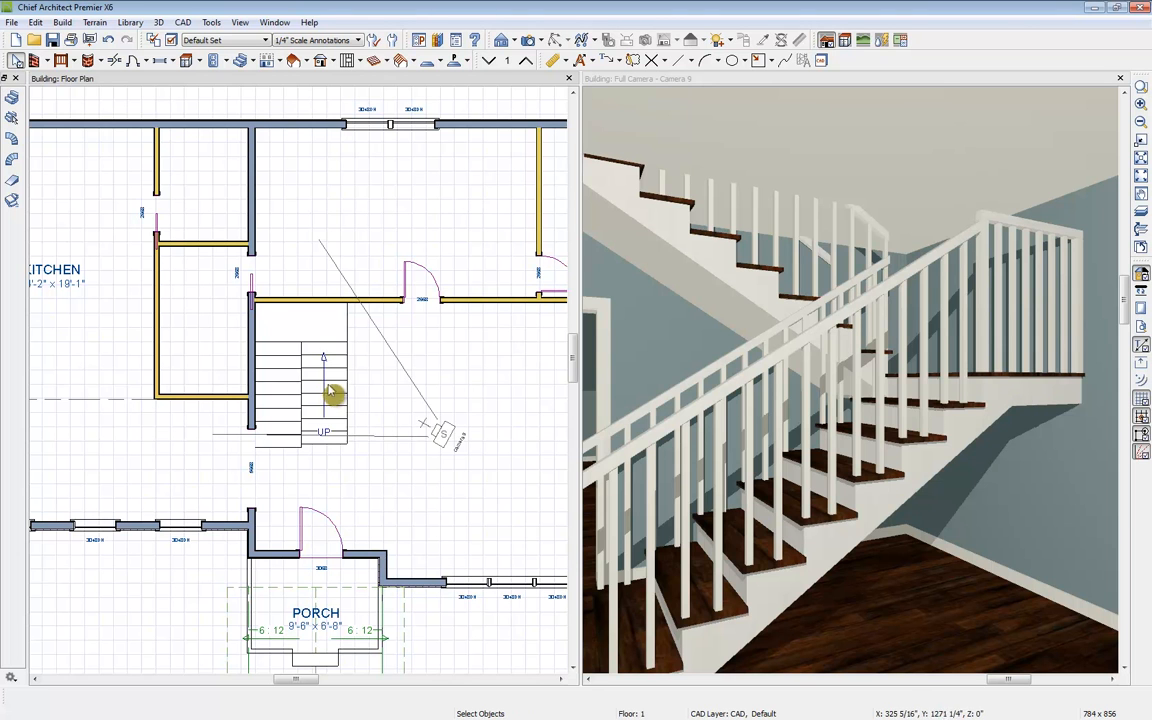
{"action": "left_click", "coordinate": [34, 695]}
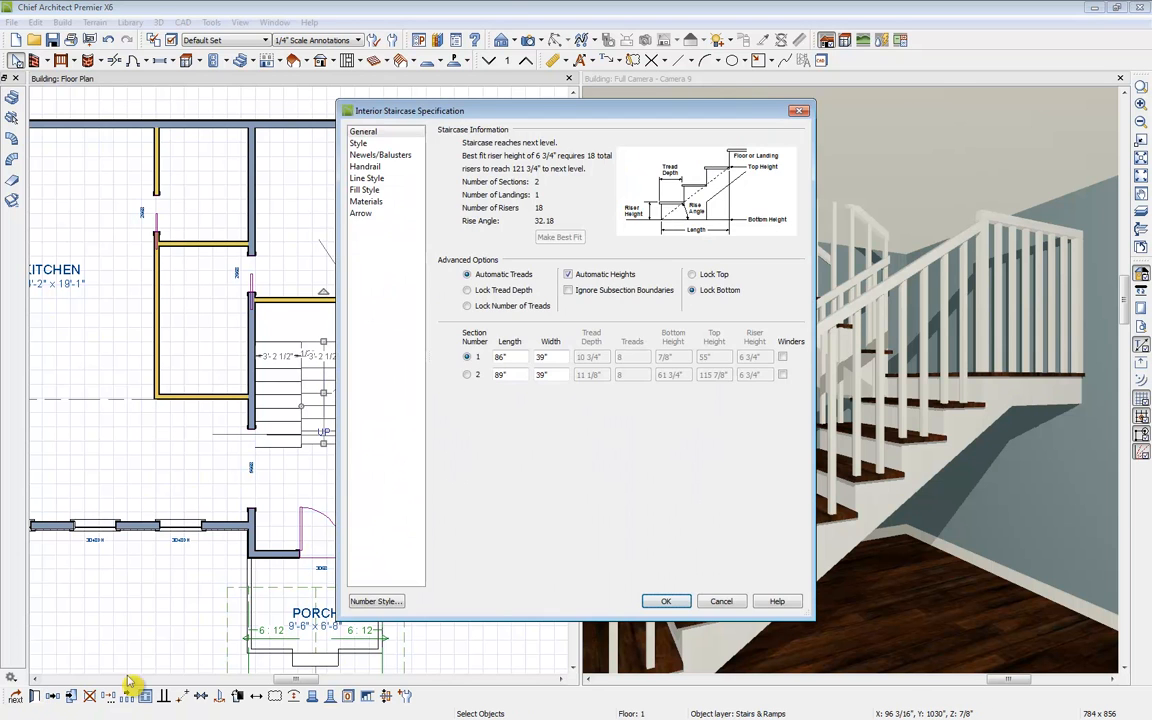
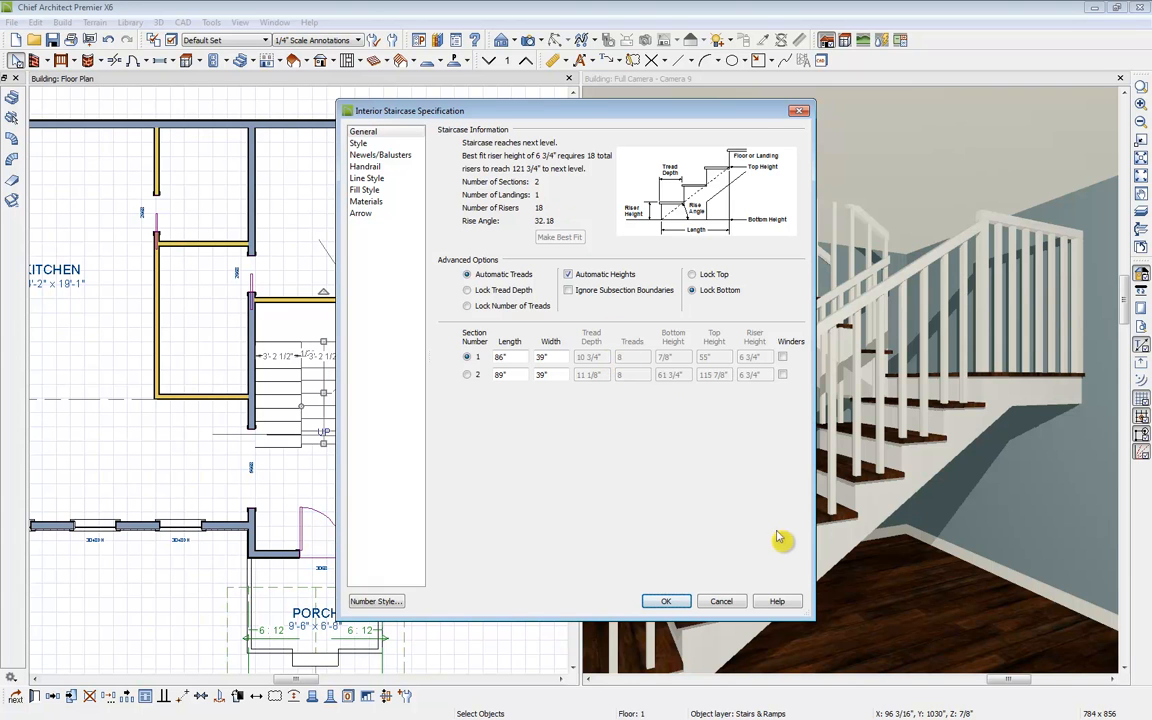
Step: Close the staircase specification and generate an automatic stairwell above the interior staircase
{"action": "left_click", "coordinate": [668, 601]}
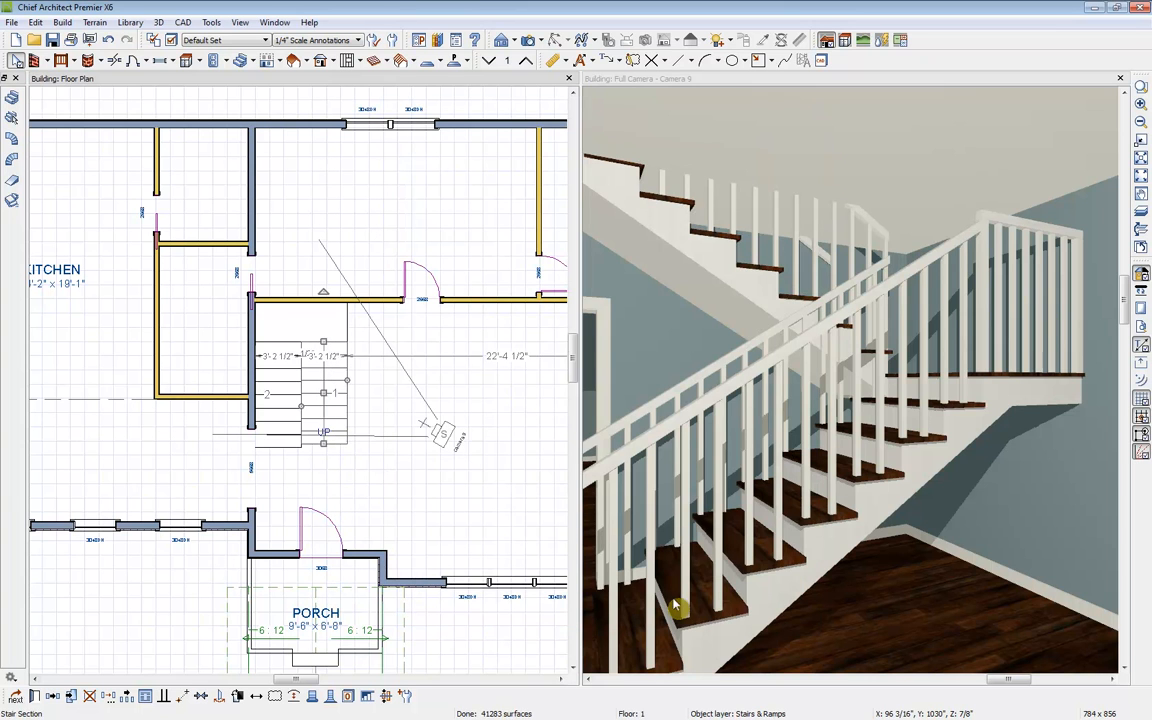
{"action": "left_click", "coordinate": [769, 549]}
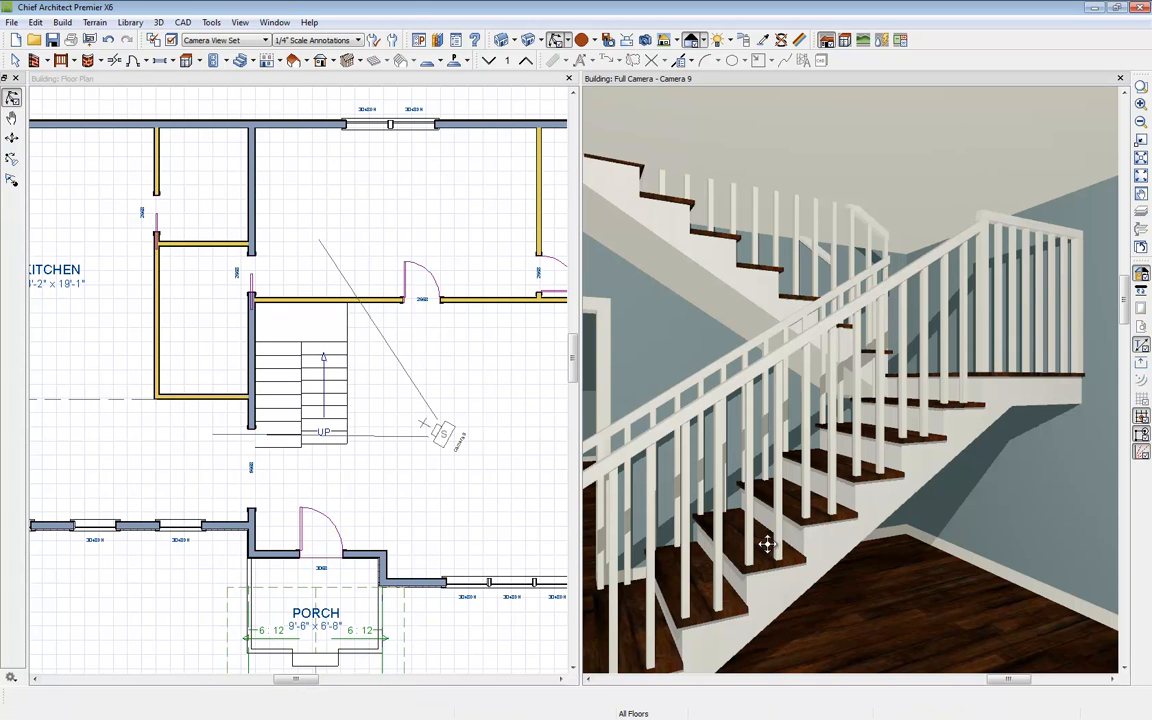
{"action": "left_click", "coordinate": [772, 553]}
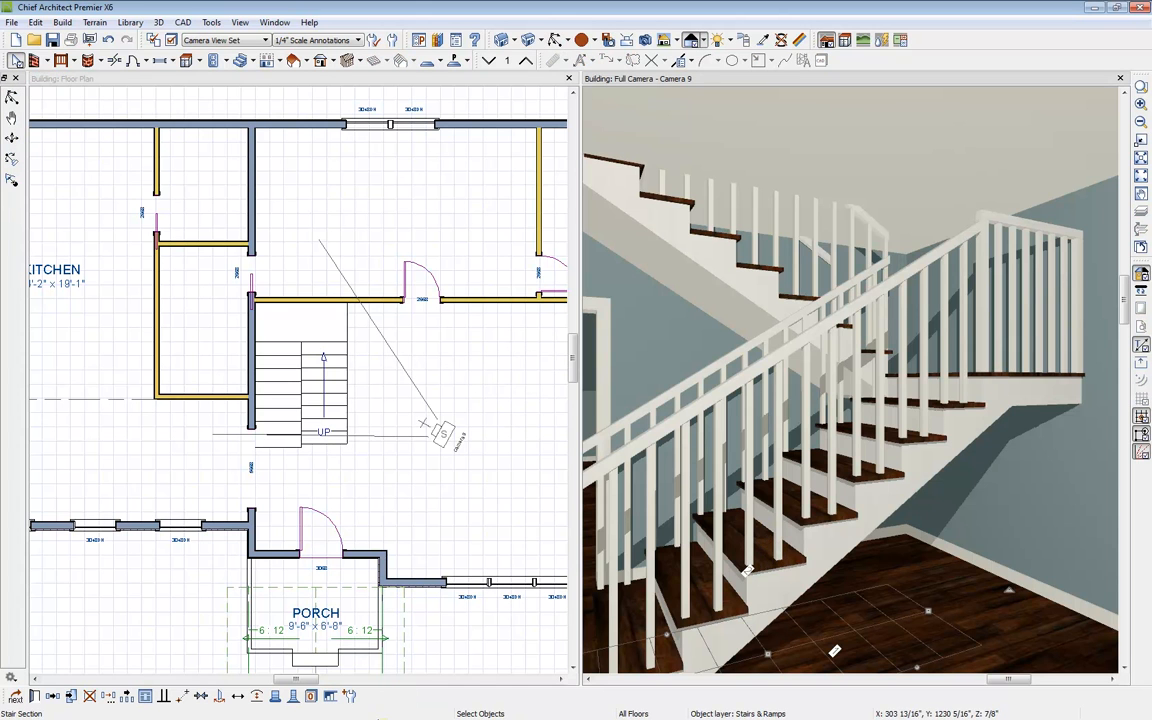
{"action": "left_click", "coordinate": [330, 696]}
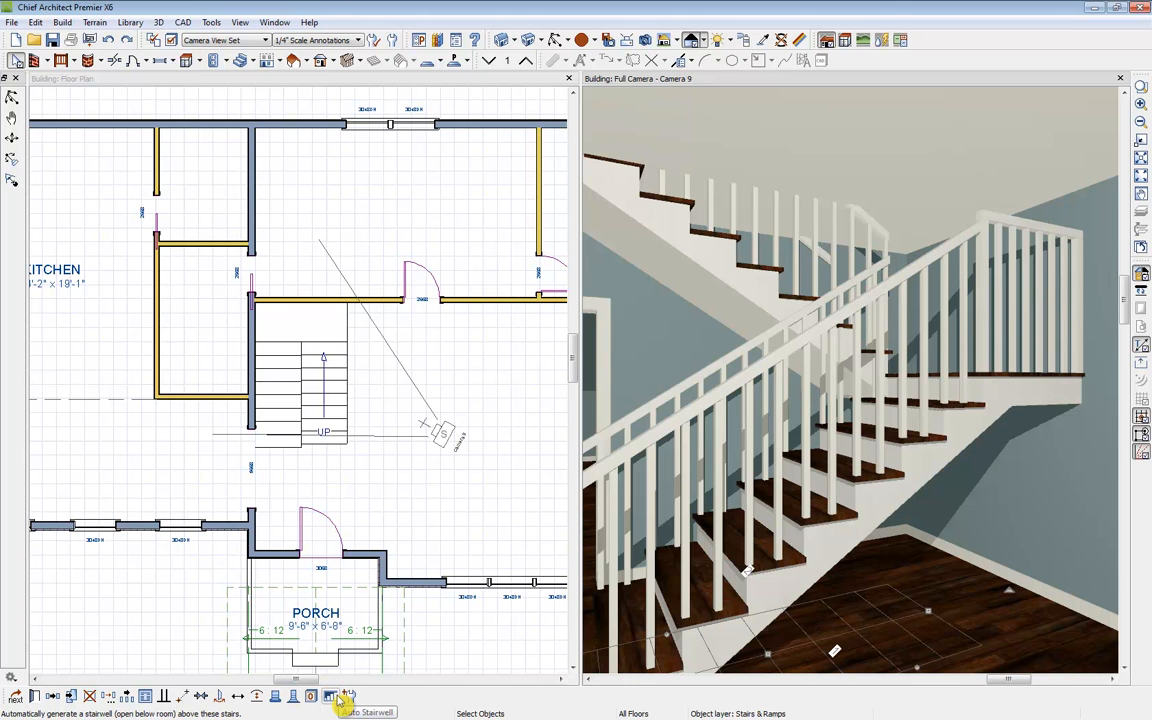
{"action": "left_click", "coordinate": [336, 698]}
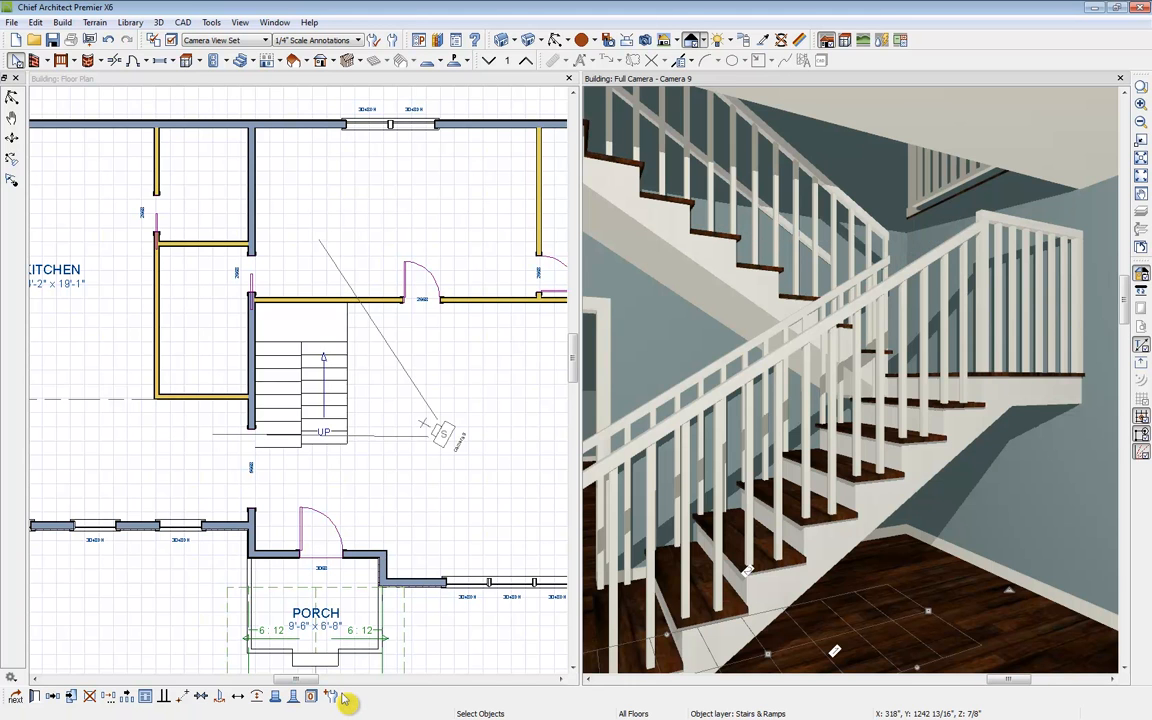
Step: View the second floor in both the camera and plan to check the stairwell opening, then close the camera view
{"action": "left_click", "coordinate": [528, 63]}
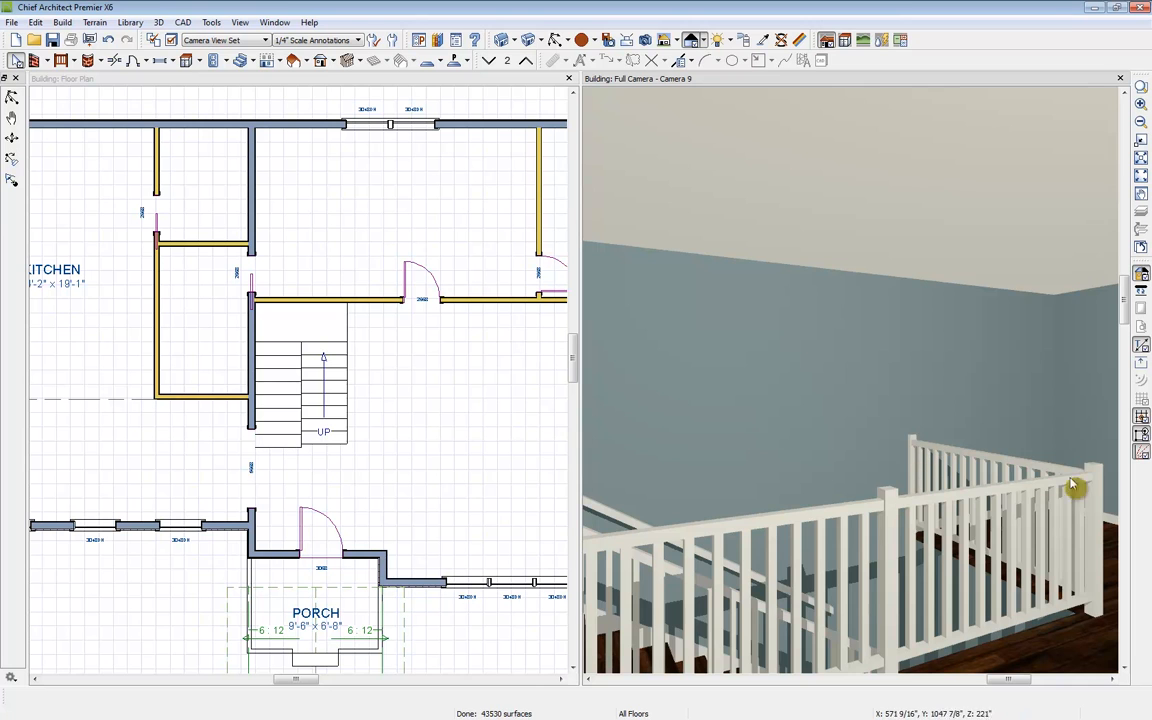
{"action": "left_click", "coordinate": [395, 85]}
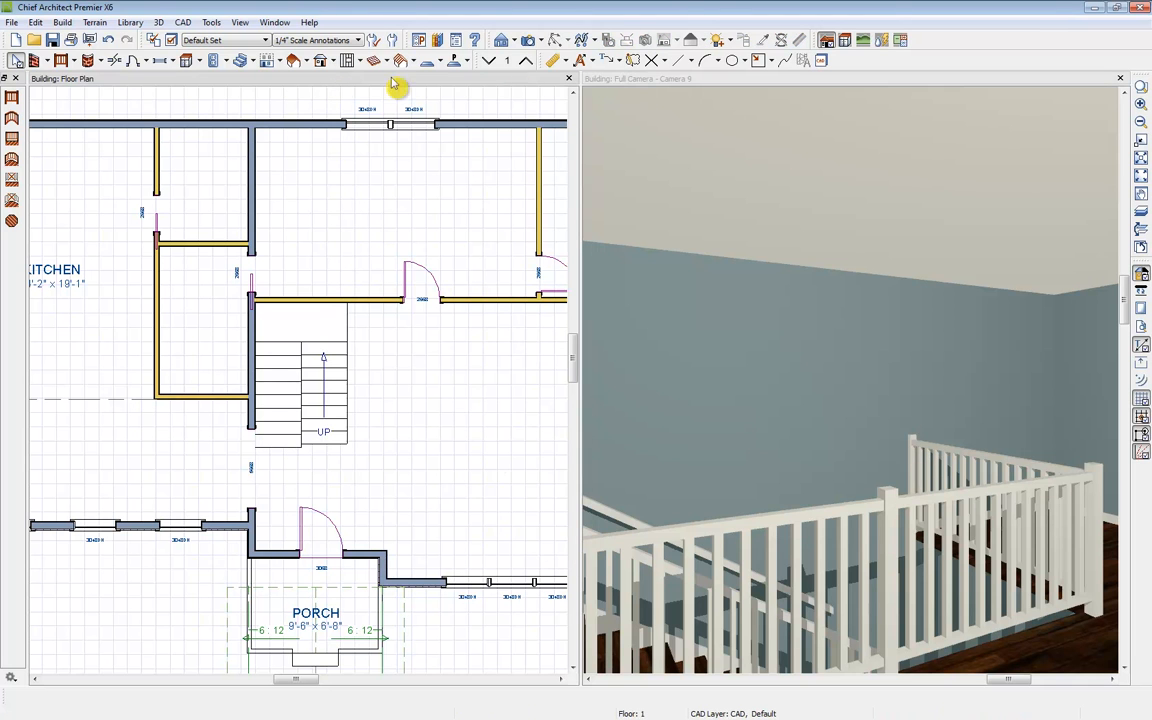
{"action": "left_click", "coordinate": [528, 61]}
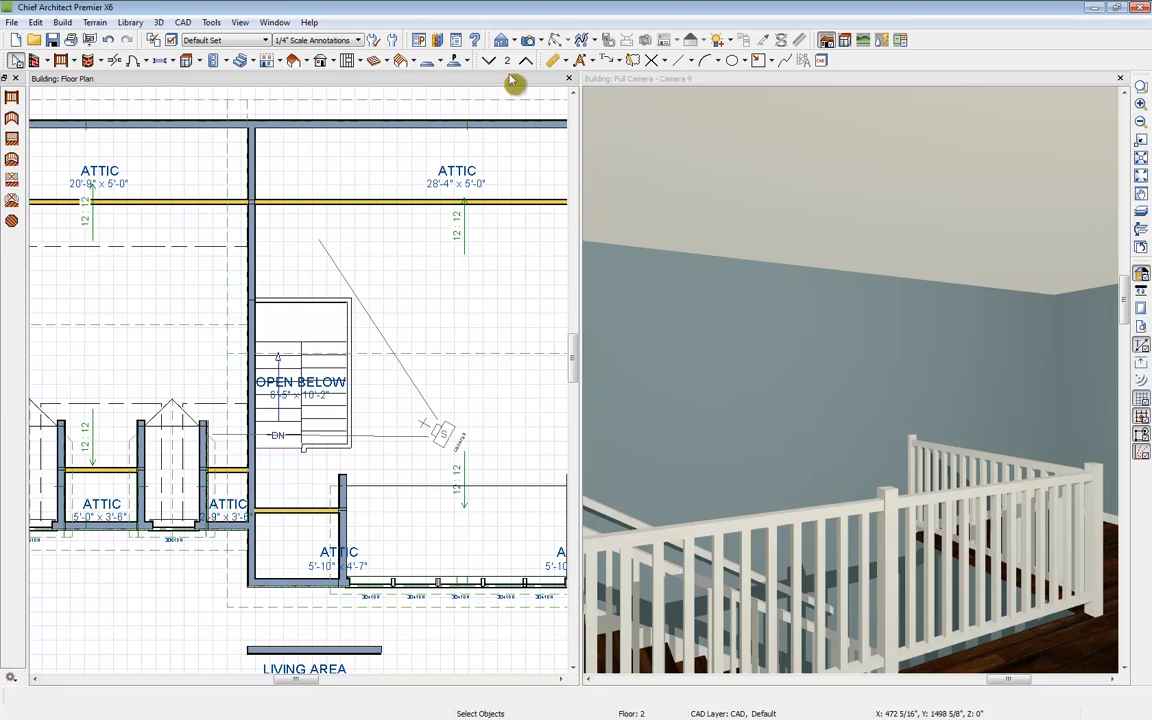
{"action": "left_click", "coordinate": [657, 84]}
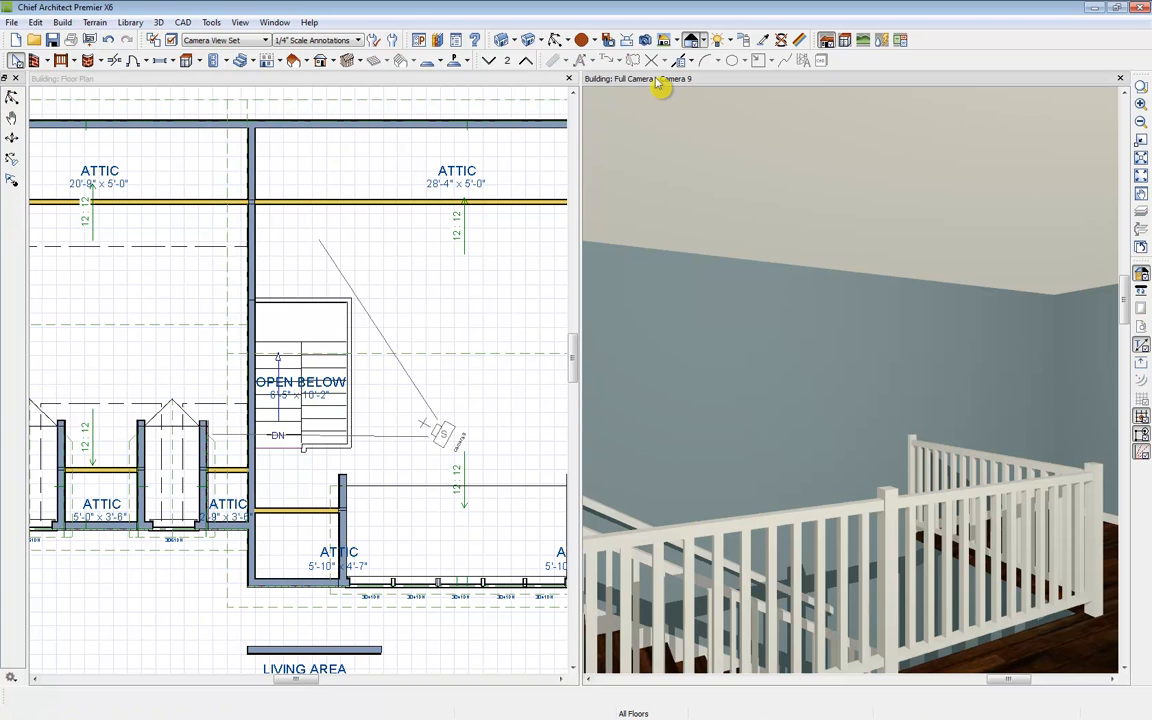
{"action": "left_click", "coordinate": [1119, 79]}
{"action": "scroll", "coordinate": [802, 267], "scroll_direction": "down", "scroll_amount": 5}
{"action": "scroll", "coordinate": [688, 395], "scroll_direction": "up", "scroll_amount": 2}
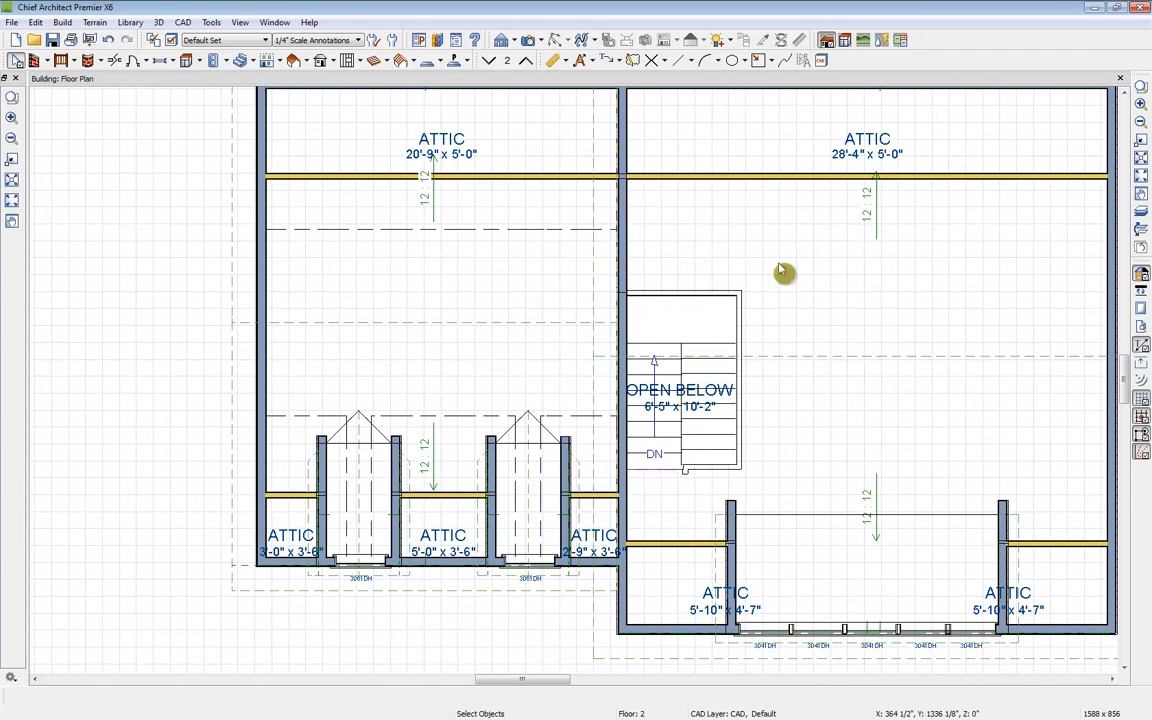
Step: Create a backclipped cross section cutting across the stairwell opening and the staircase
{"action": "left_click", "coordinate": [503, 43]}
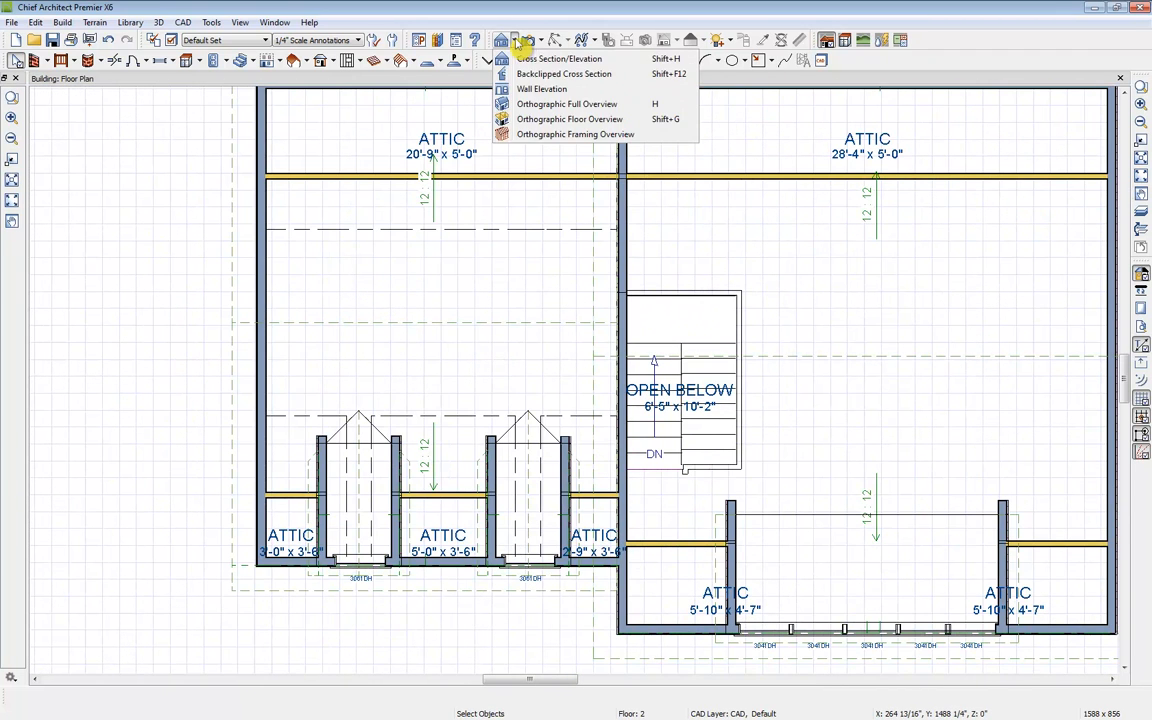
{"action": "left_click", "coordinate": [540, 74]}
{"action": "left_click_drag", "start_coordinate": [727, 381], "coordinate": [710, 391]}
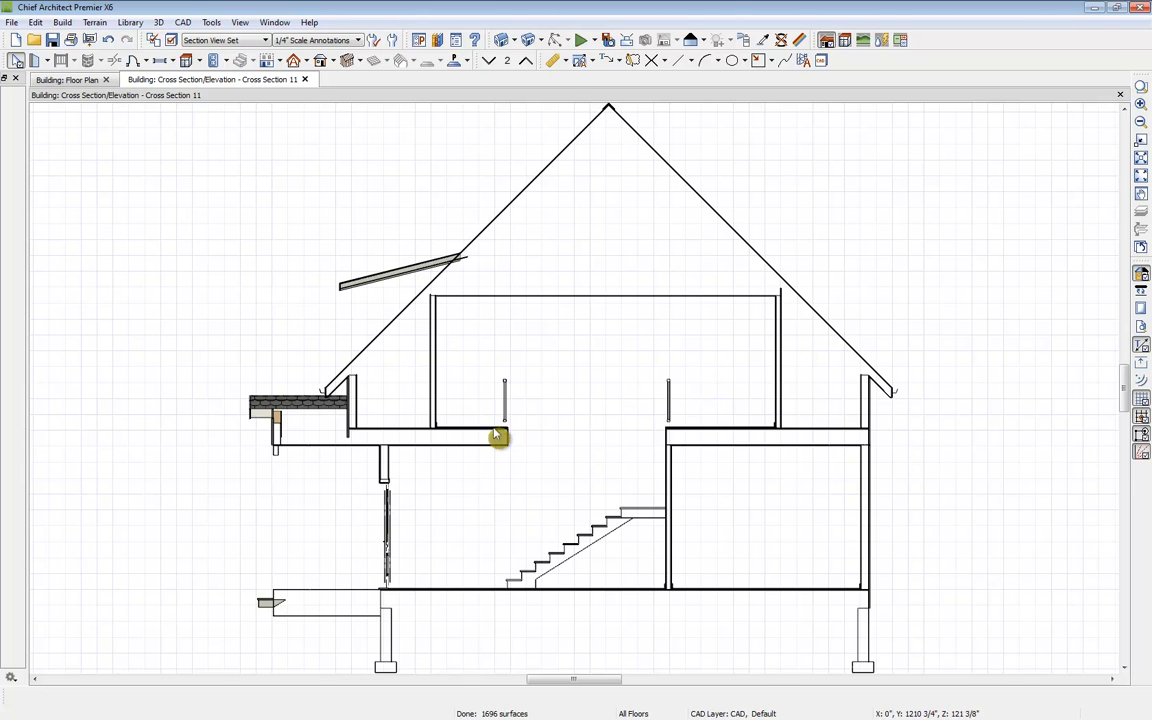
Step: Measure the vertical headroom from the upper floor's edge down to the stairs with the Tape Measure
{"action": "left_click", "coordinate": [562, 63]}
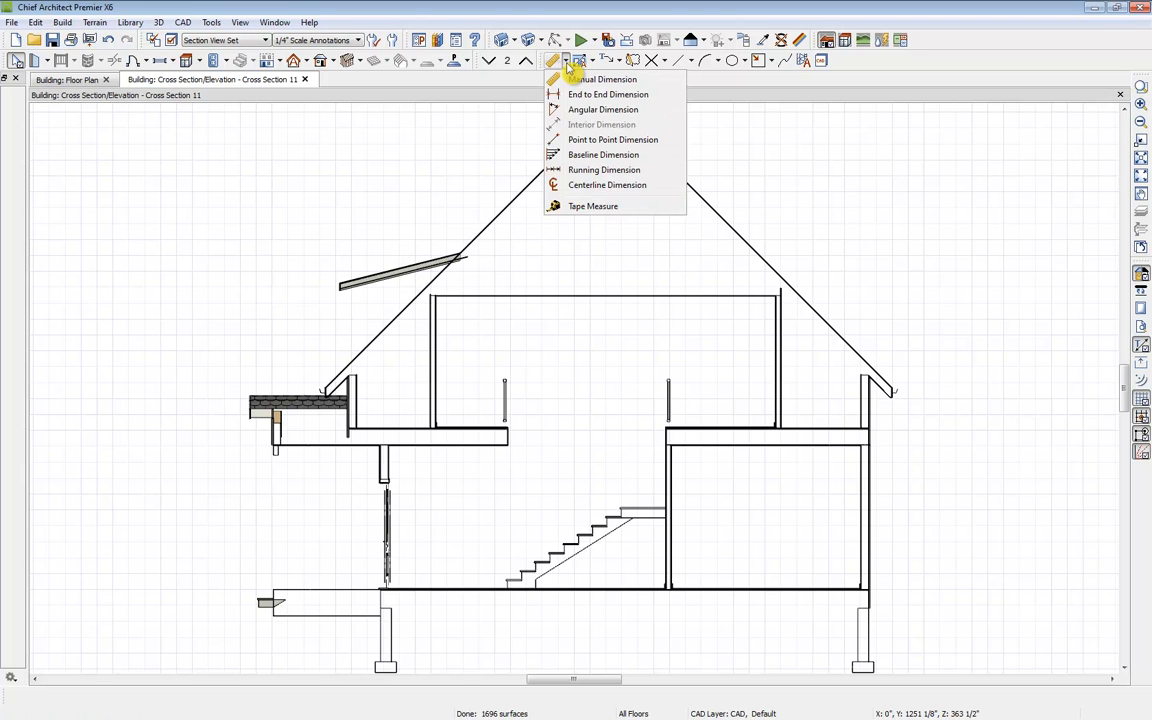
{"action": "left_click", "coordinate": [601, 207]}
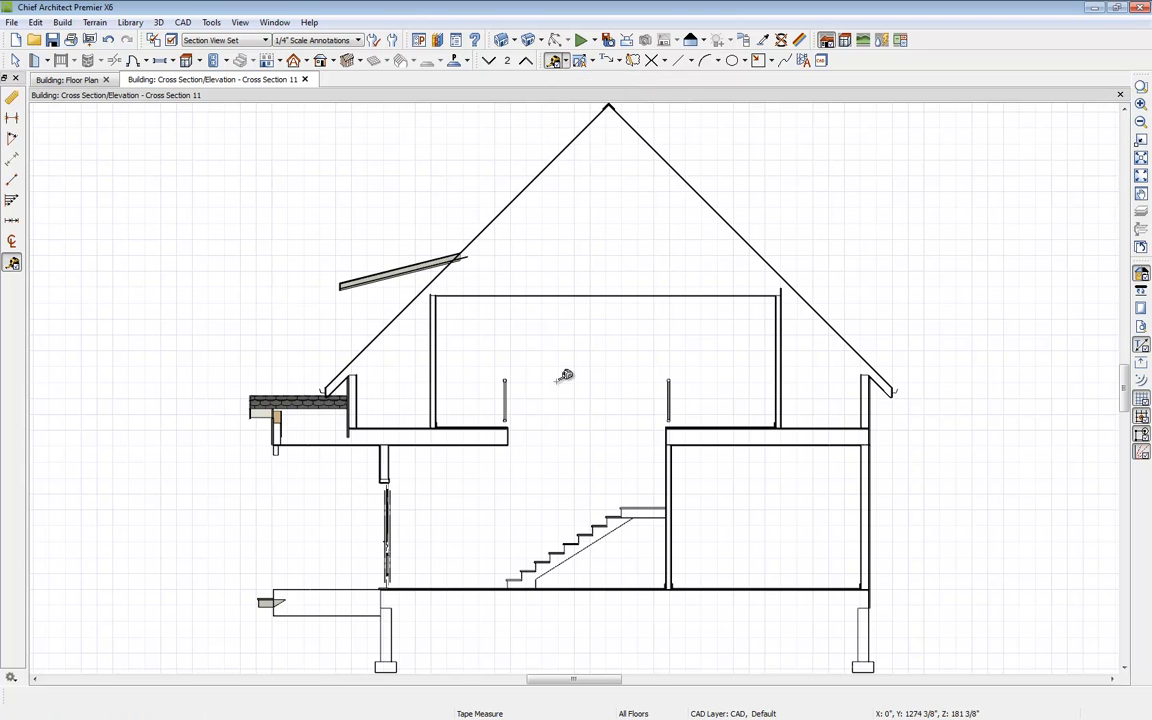
{"action": "scroll", "coordinate": [548, 481], "scroll_direction": "up", "scroll_amount": 3}
{"action": "middle_click_drag", "start_coordinate": [514, 483], "coordinate": [515, 353]}
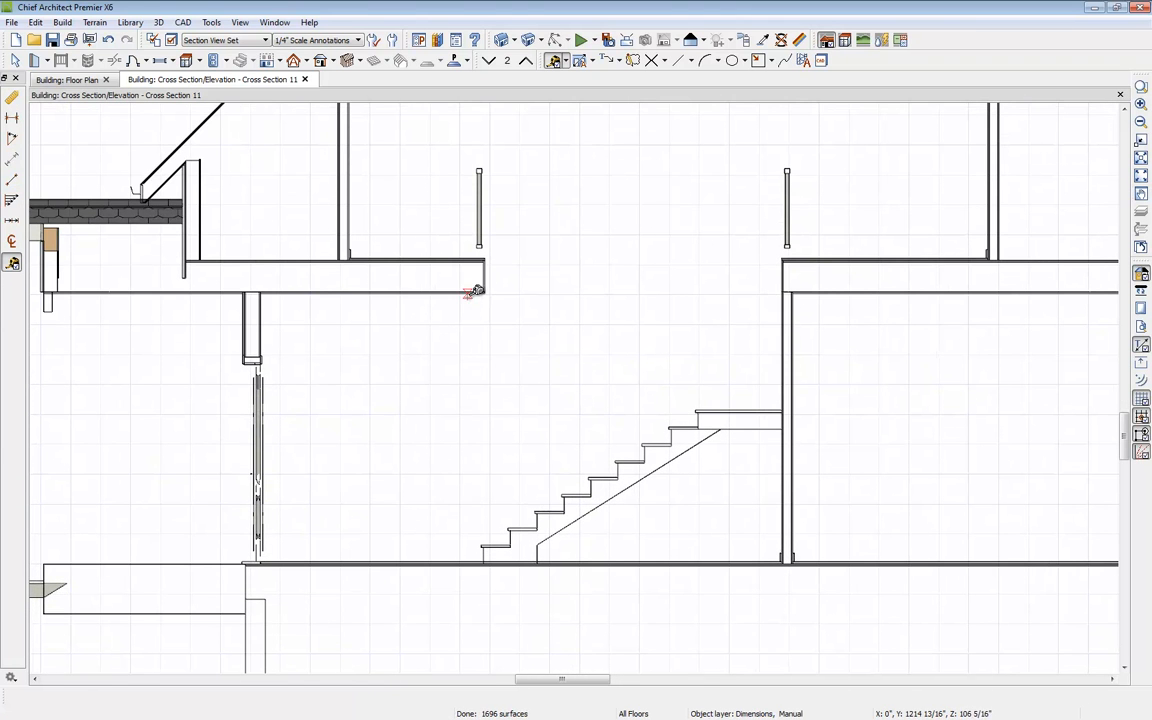
{"action": "left_click_drag", "start_coordinate": [486, 292], "coordinate": [497, 537]}
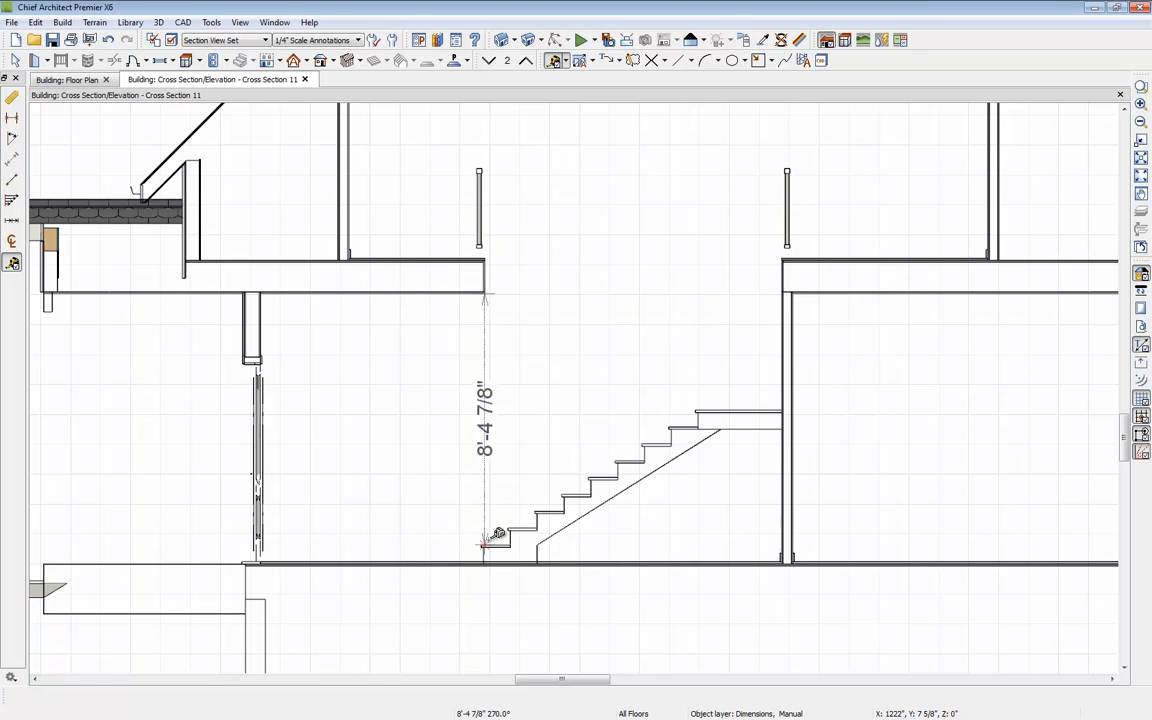
{"action": "left_click_drag", "start_coordinate": [485, 545], "coordinate": [485, 545]}
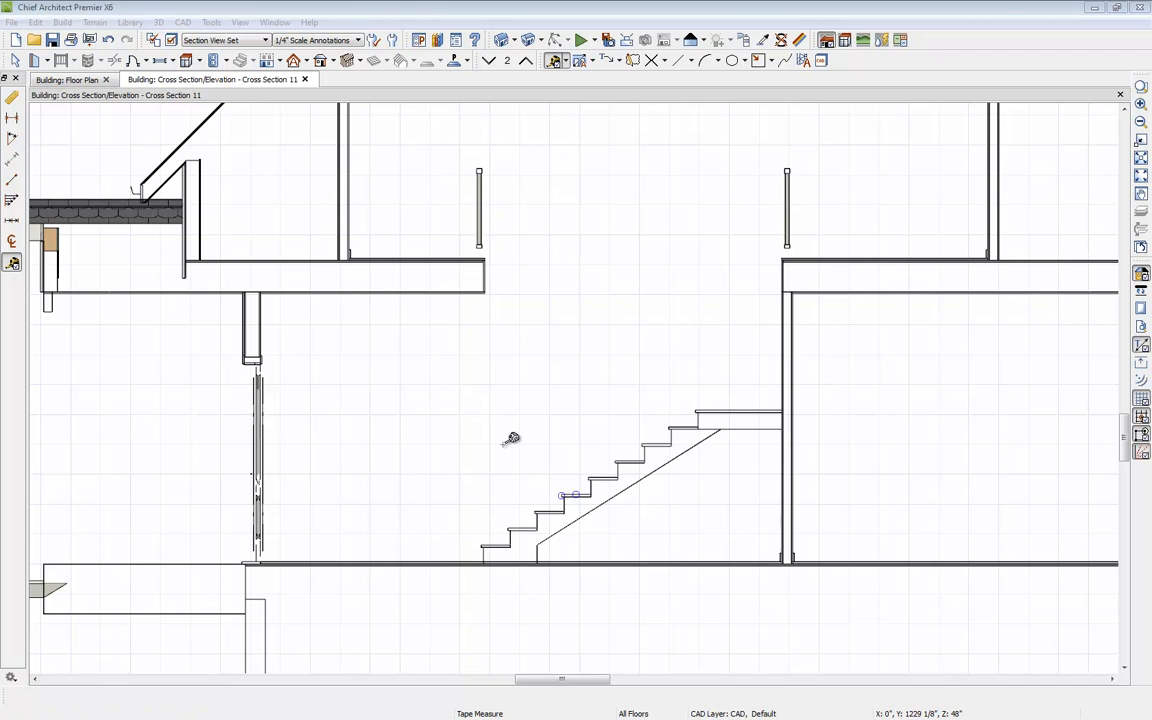
Step: Draw a sloped line, make it parallel to the stair slope and move it onto the stair nosings
{"action": "left_click", "coordinate": [690, 61]}
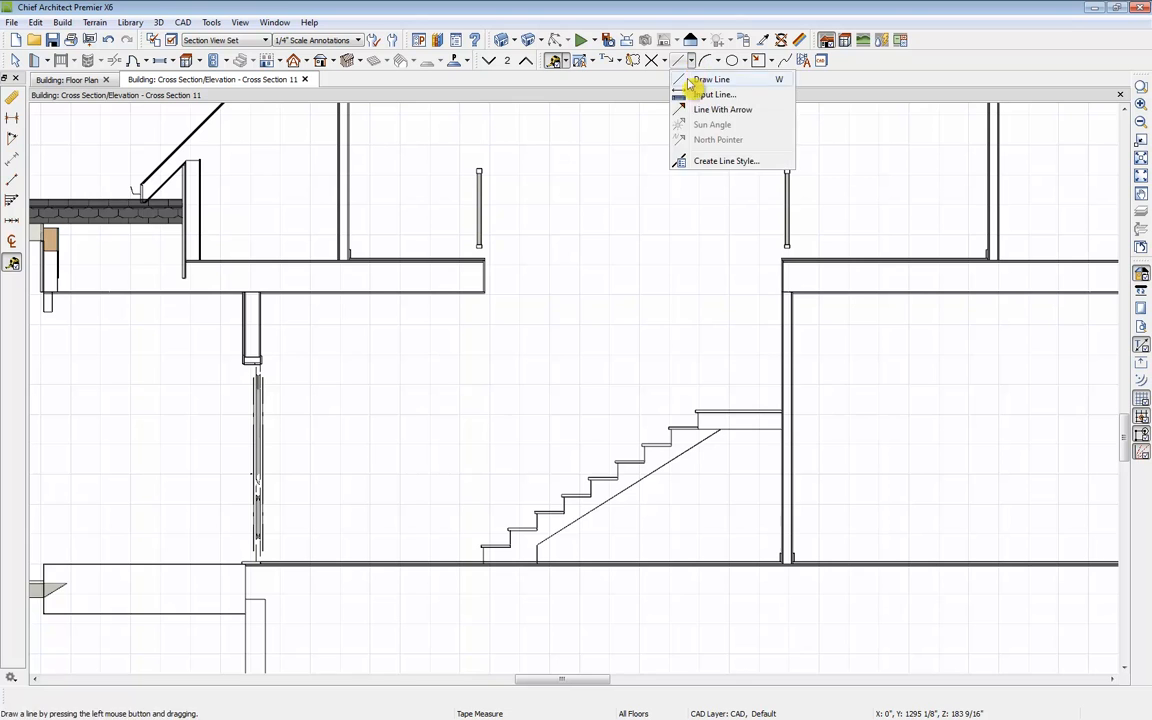
{"action": "left_click", "coordinate": [705, 80]}
{"action": "mouse_move", "coordinate": [453, 490]}
{"action": "left_mouse_down"}
{"action": "mouse_move", "coordinate": [584, 386]}
{"action": "mouse_move", "coordinate": [599, 388]}
{"action": "left_mouse_up"}
{"action": "key", "text": "space"}
{"action": "left_click", "coordinate": [578, 416]}
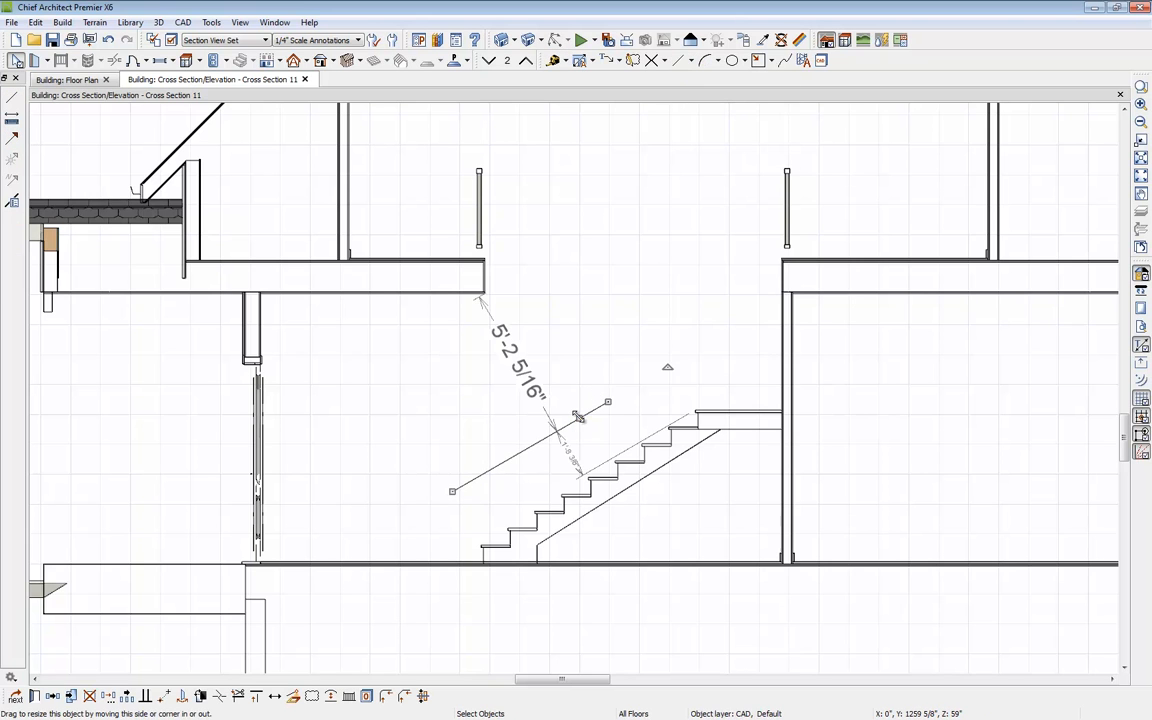
{"action": "left_click", "coordinate": [146, 695]}
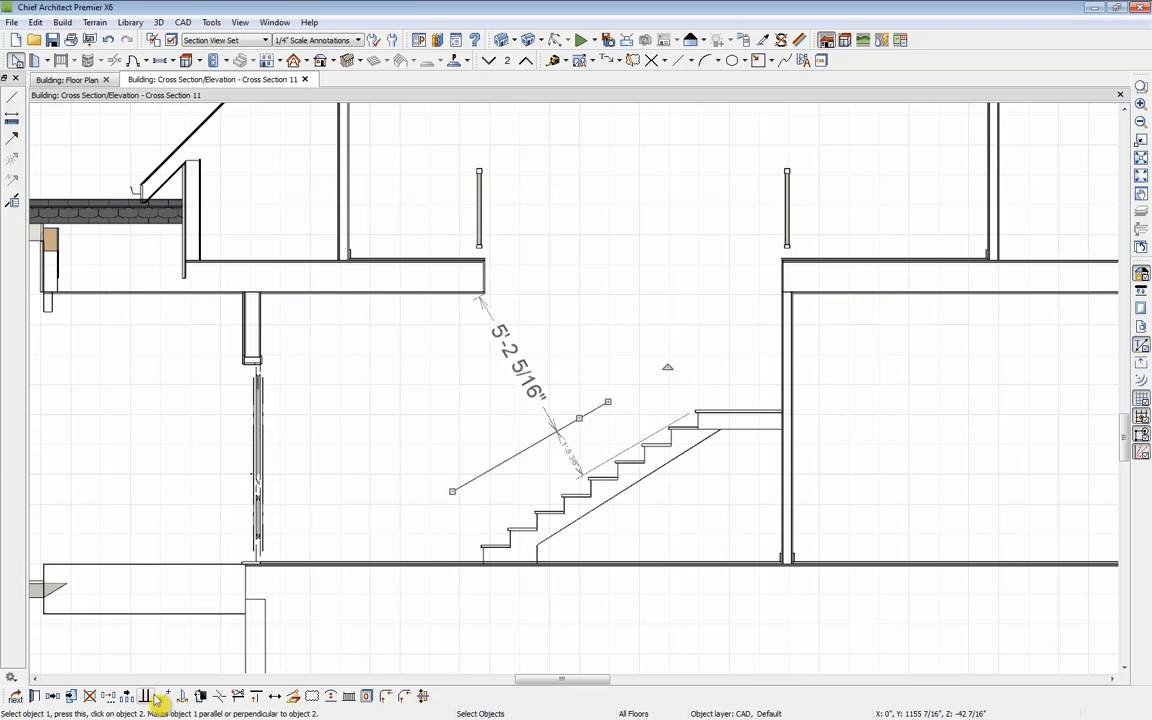
{"action": "left_click", "coordinate": [607, 505]}
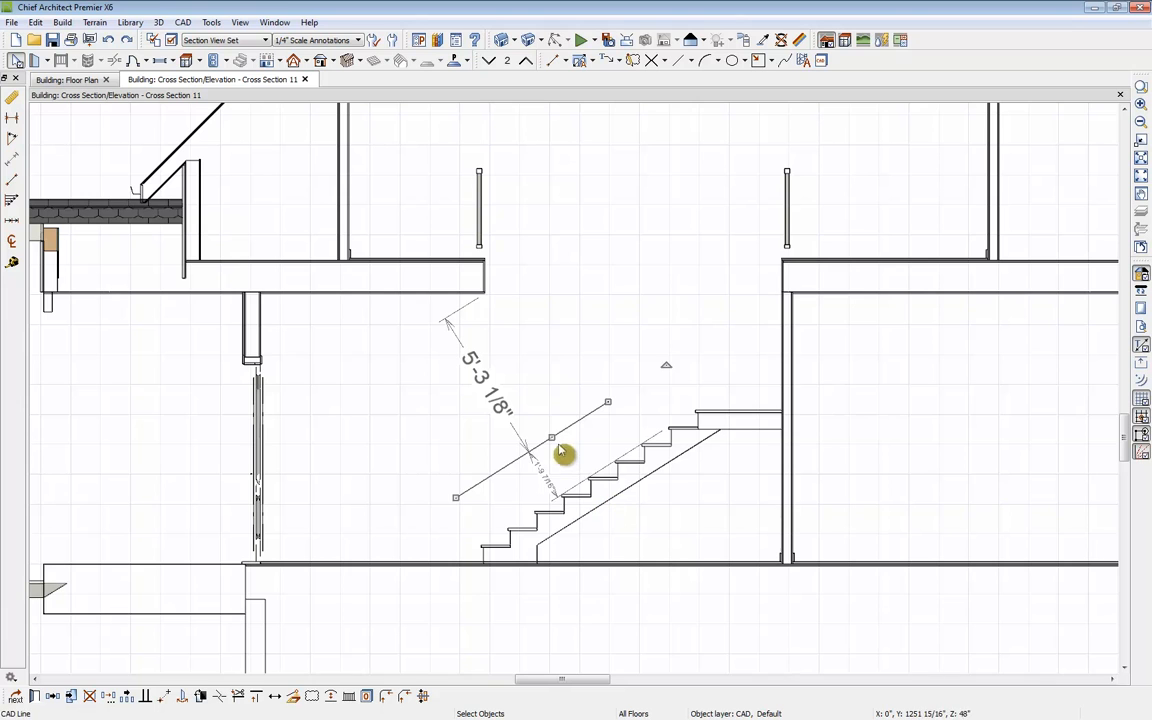
{"action": "left_click_drag", "start_coordinate": [551, 438], "coordinate": [588, 478]}
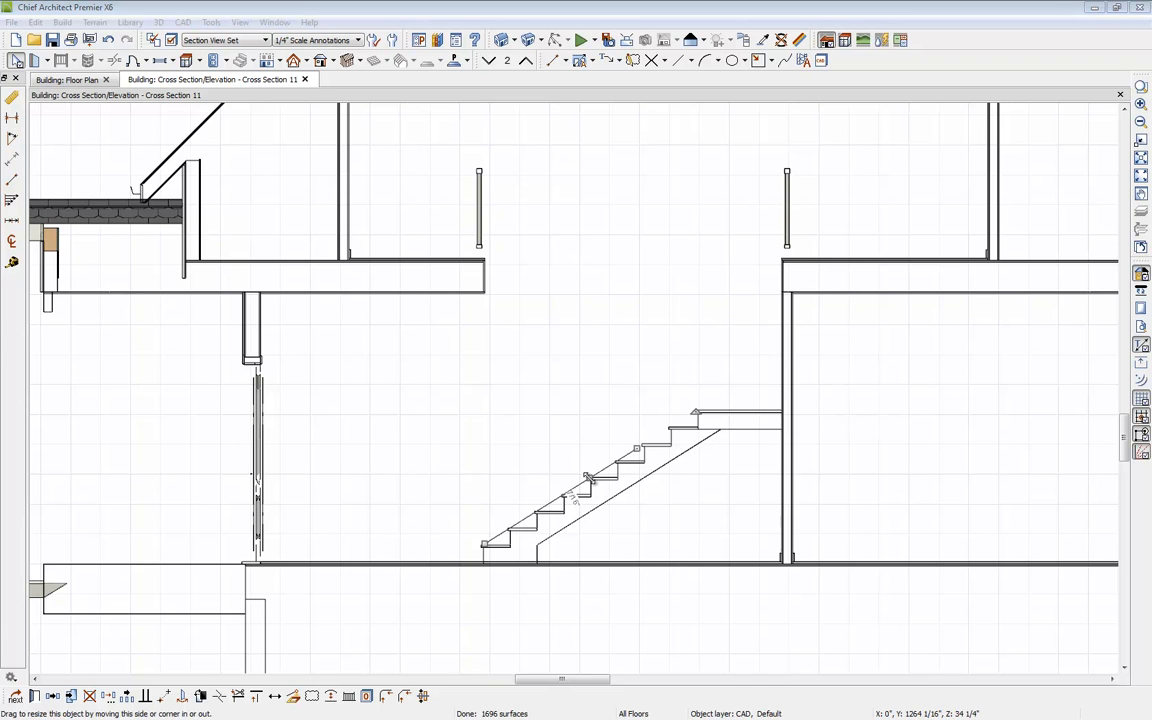
Step: Draw a horizontal line below the floor edge and set its dimensioned distance from the floor edge to 6'8"
{"action": "left_click", "coordinate": [679, 62]}
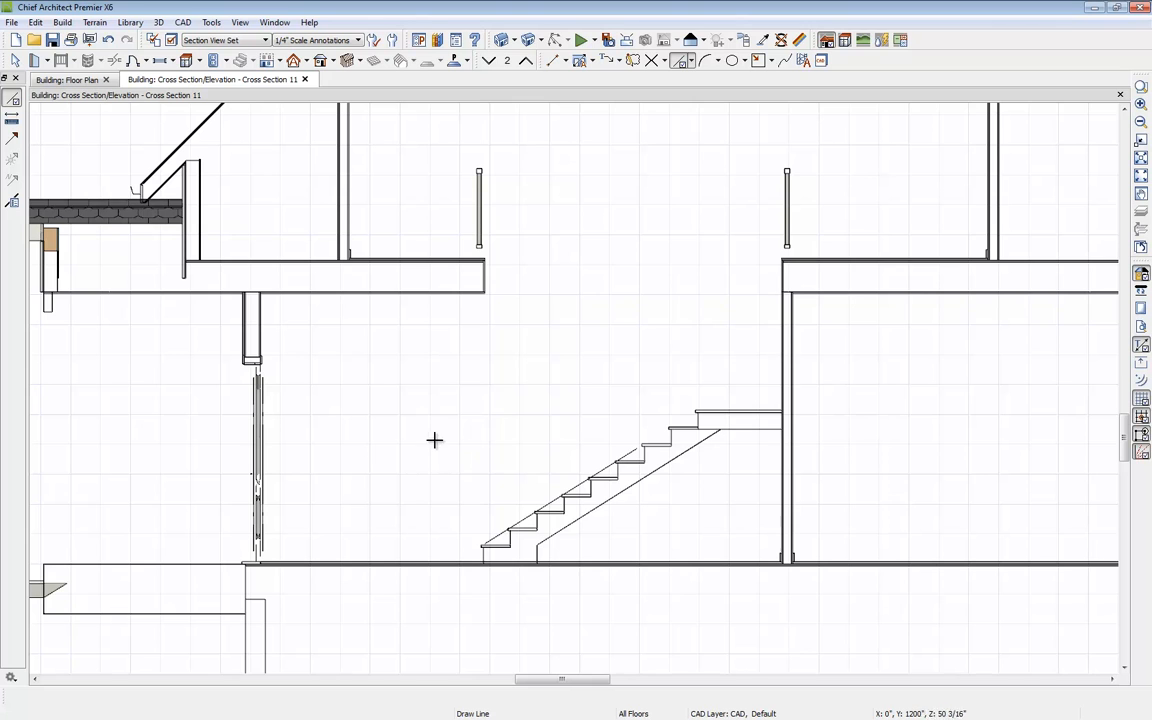
{"action": "left_click_drag", "start_coordinate": [427, 446], "coordinate": [554, 446]}
{"action": "left_click", "coordinate": [566, 62]}
{"action": "left_click", "coordinate": [587, 82]}
{"action": "left_click_drag", "start_coordinate": [484, 293], "coordinate": [481, 447]}
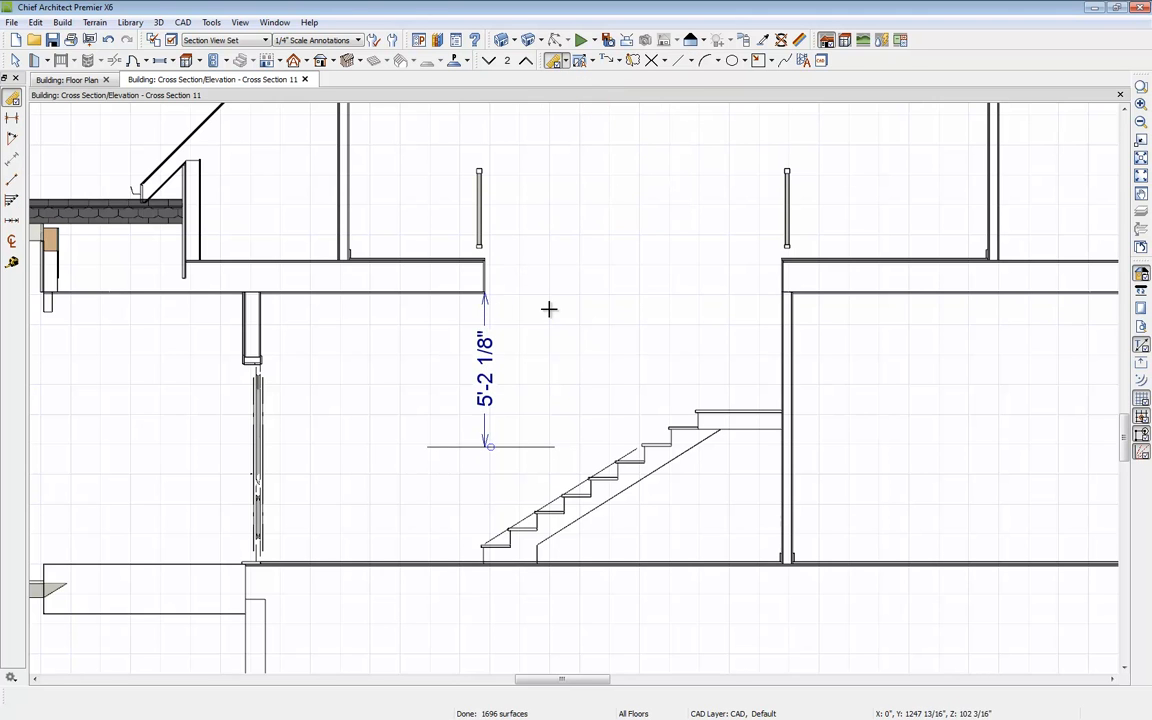
{"action": "key", "text": "space"}
{"action": "left_click", "coordinate": [509, 446]}
{"action": "left_click", "coordinate": [487, 390]}
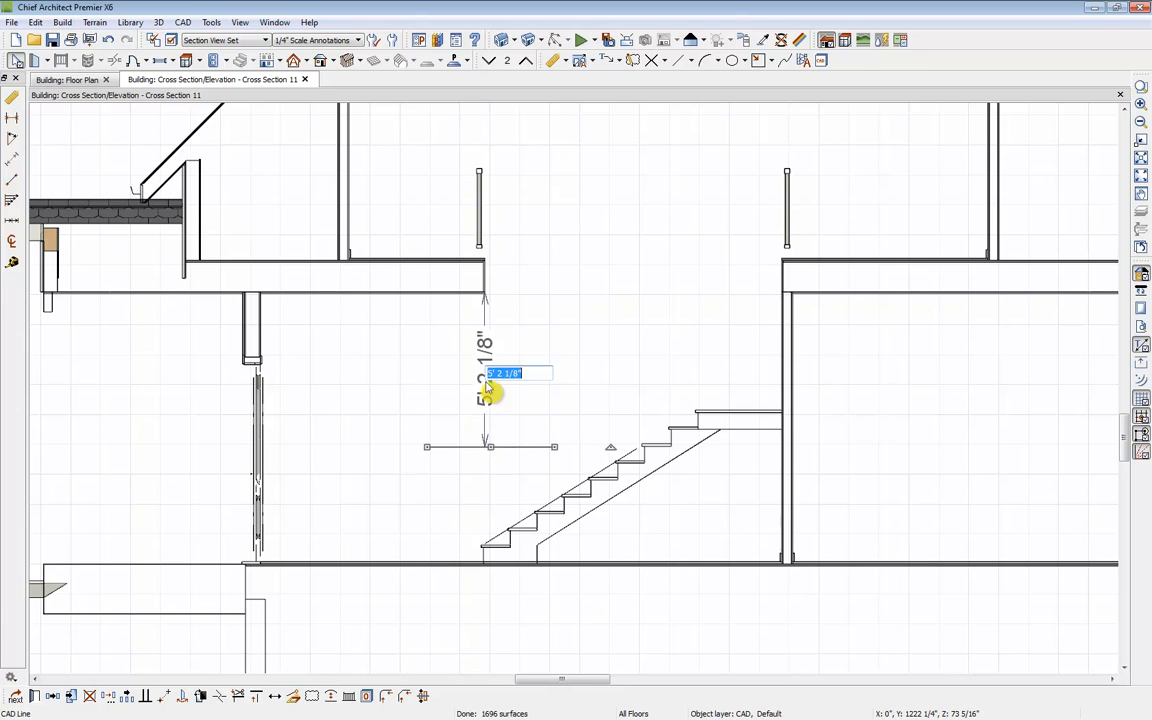
{"action": "type", "text": "6' 8"}
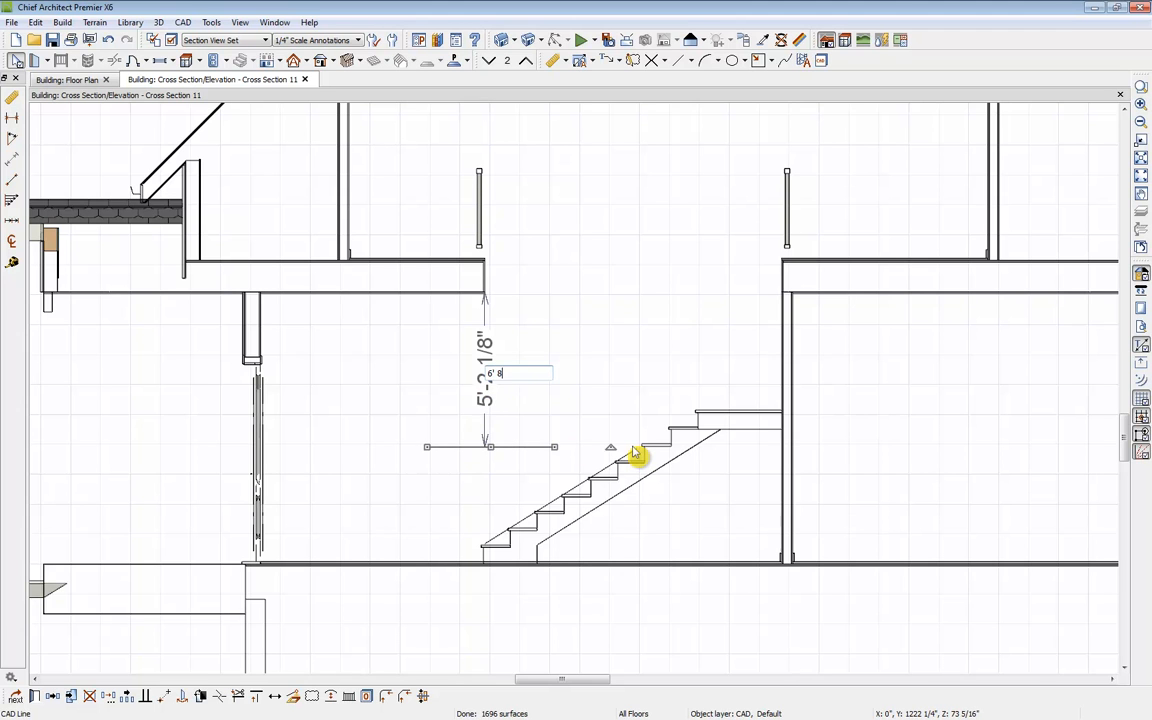
{"action": "key", "text": "Return"}
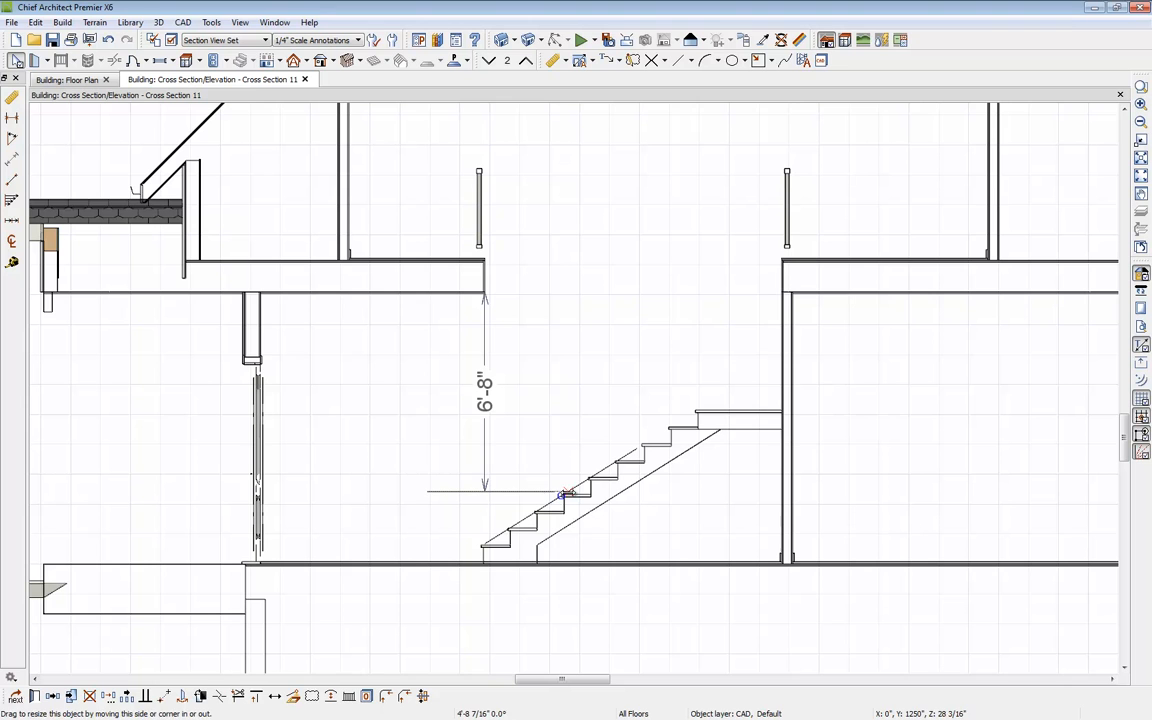
Step: Measure the horizontal distance from the headroom line's end to the stair nosing line with the Tape Measure
{"action": "left_click", "coordinate": [605, 548]}
{"action": "scroll", "coordinate": [527, 503], "scroll_direction": "up", "scroll_amount": 4}
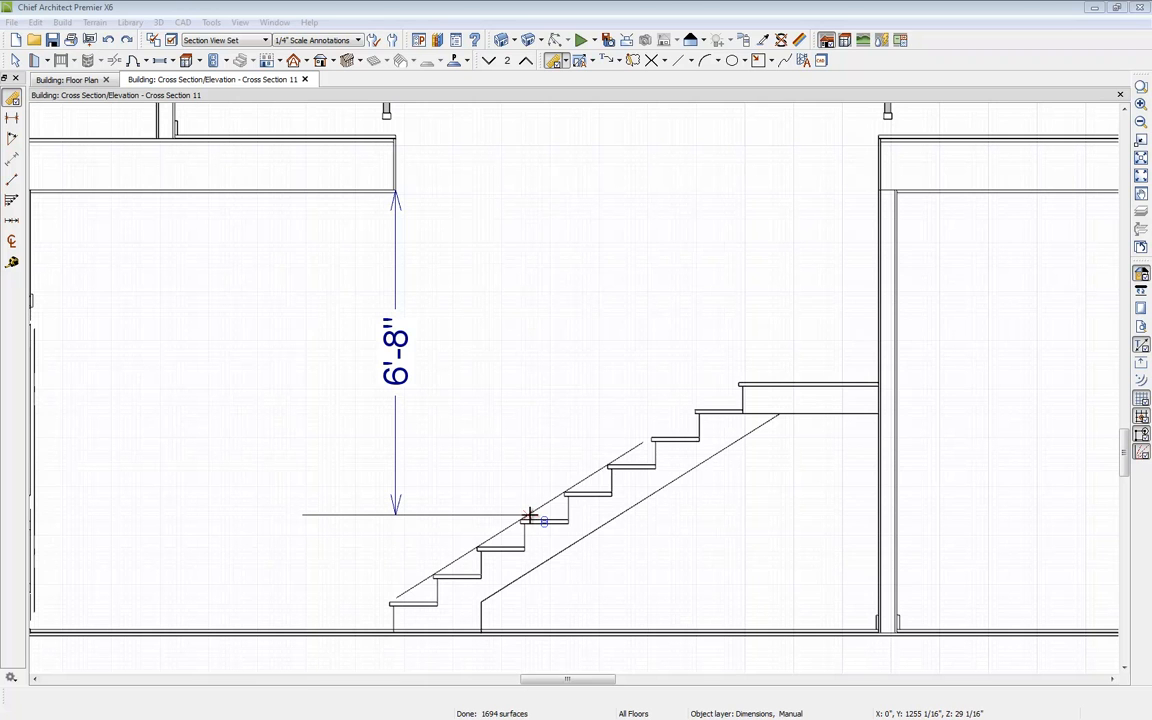
{"action": "left_click", "coordinate": [563, 61]}
{"action": "left_click", "coordinate": [600, 206]}
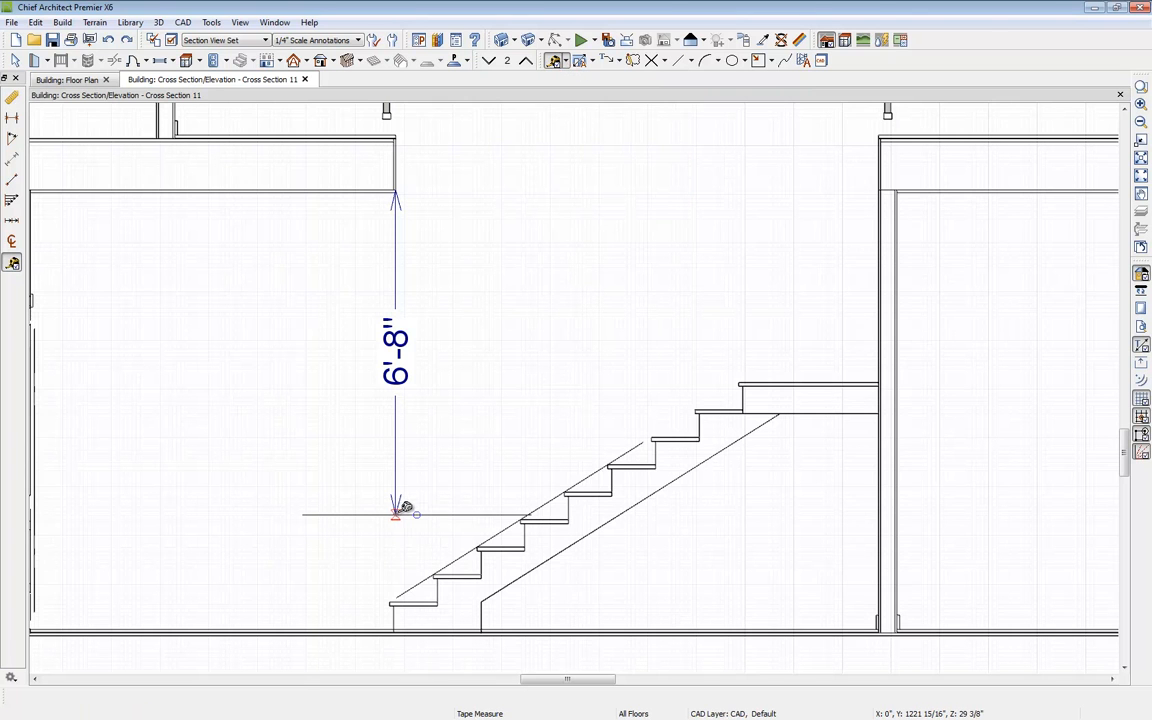
{"action": "left_click_drag", "start_coordinate": [399, 513], "coordinate": [524, 514]}
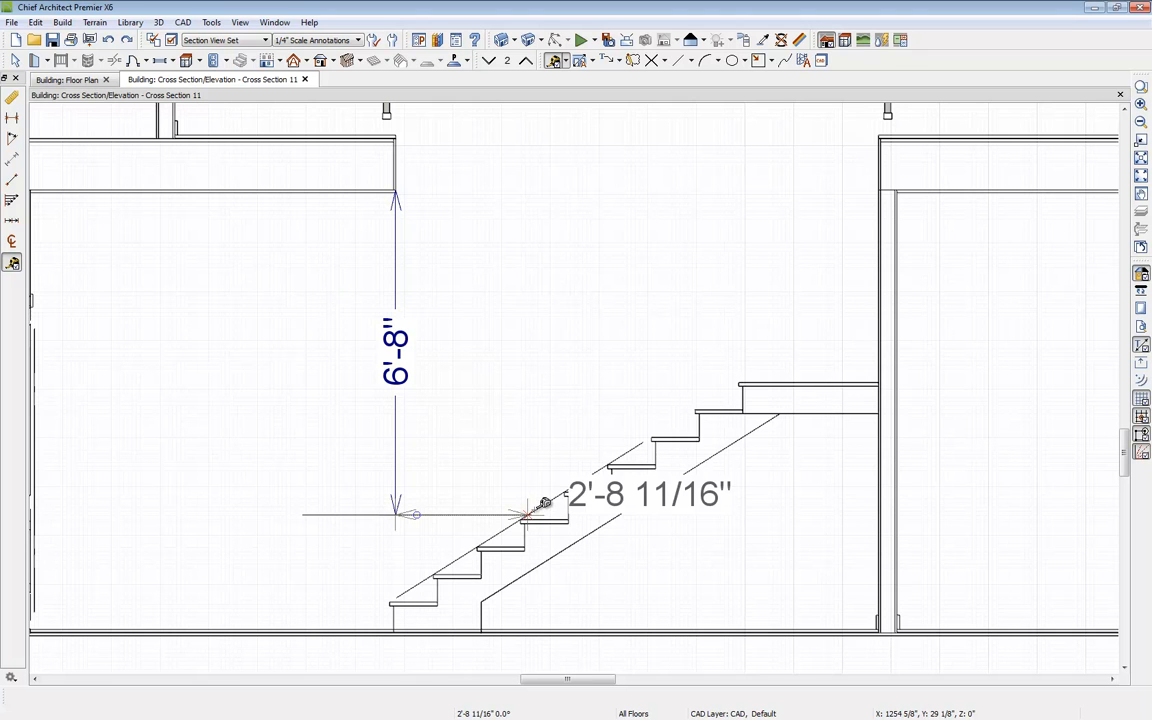
{"action": "left_click_drag", "start_coordinate": [544, 503], "coordinate": [540, 500]}
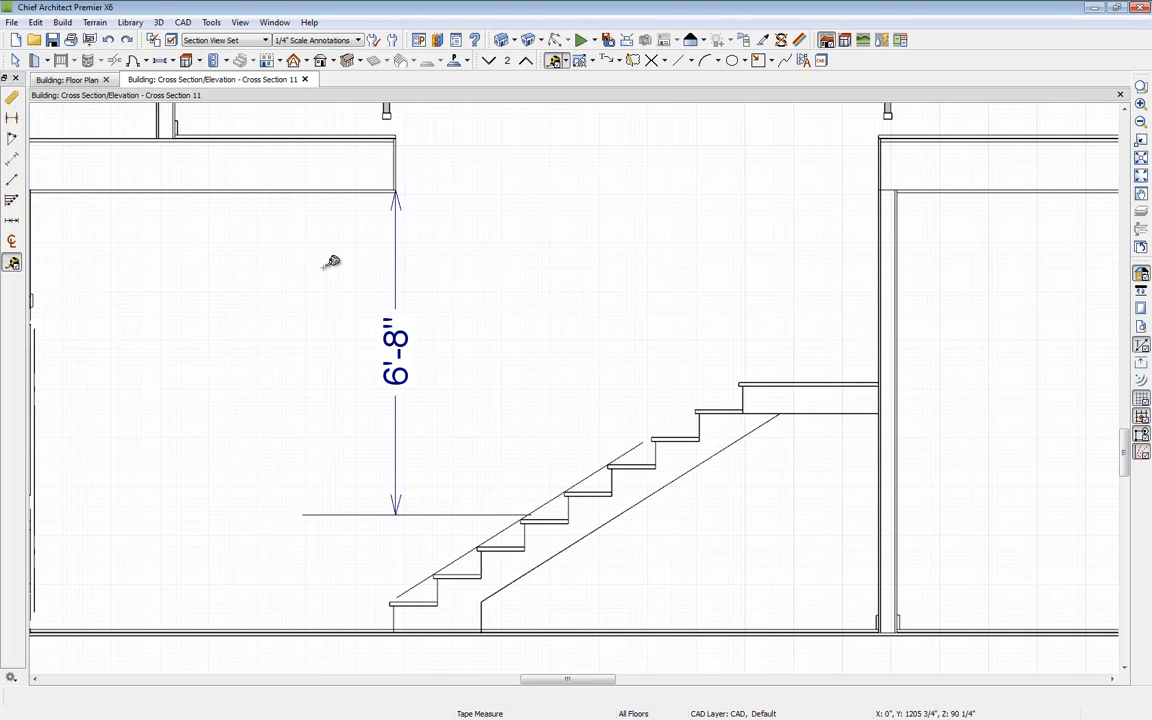
Step: On the upper floor plan, extend the stairwell railing's end by 2'6" to lengthen the opening above the stairs
{"action": "left_click", "coordinate": [66, 79]}
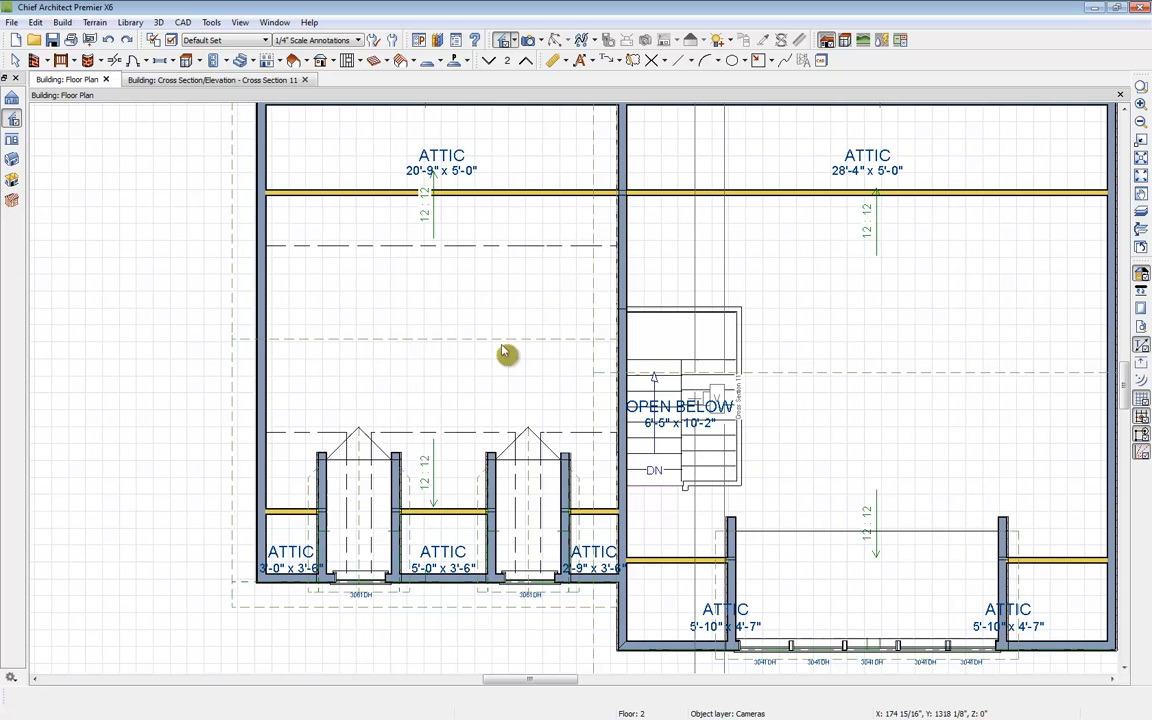
{"action": "key", "text": "space"}
{"action": "left_click", "coordinate": [714, 487]}
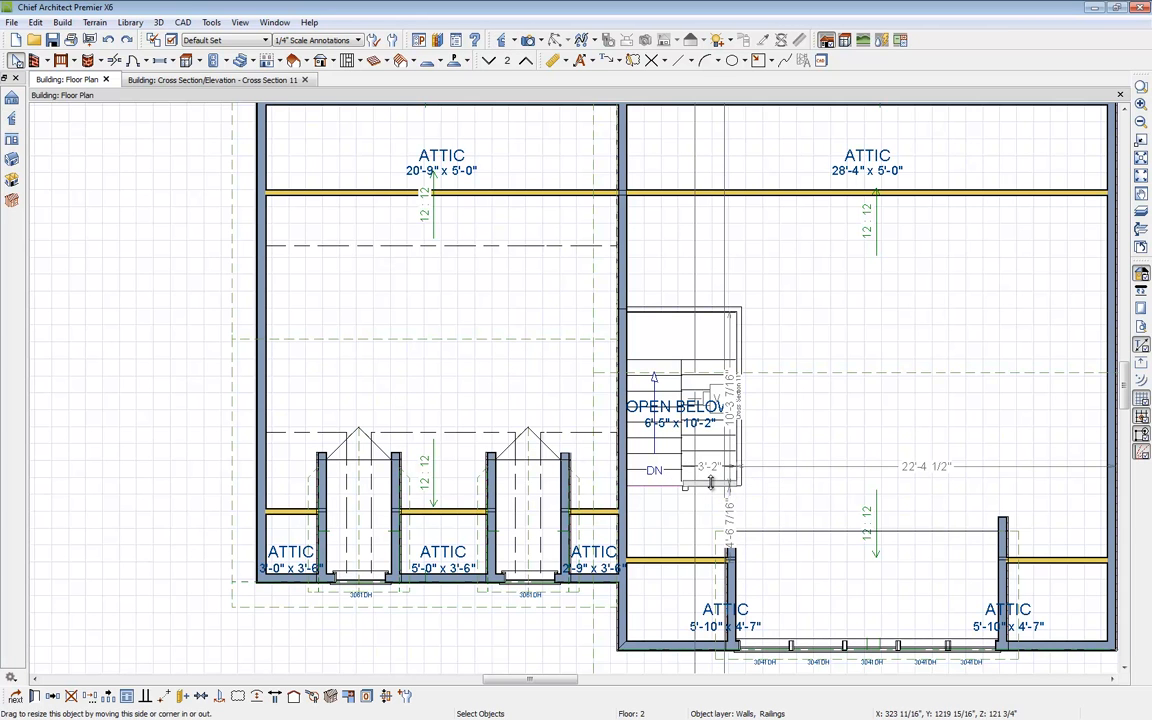
{"action": "left_click_drag", "start_coordinate": [712, 483], "coordinate": [712, 484]}
{"action": "key", "text": "Tab"}
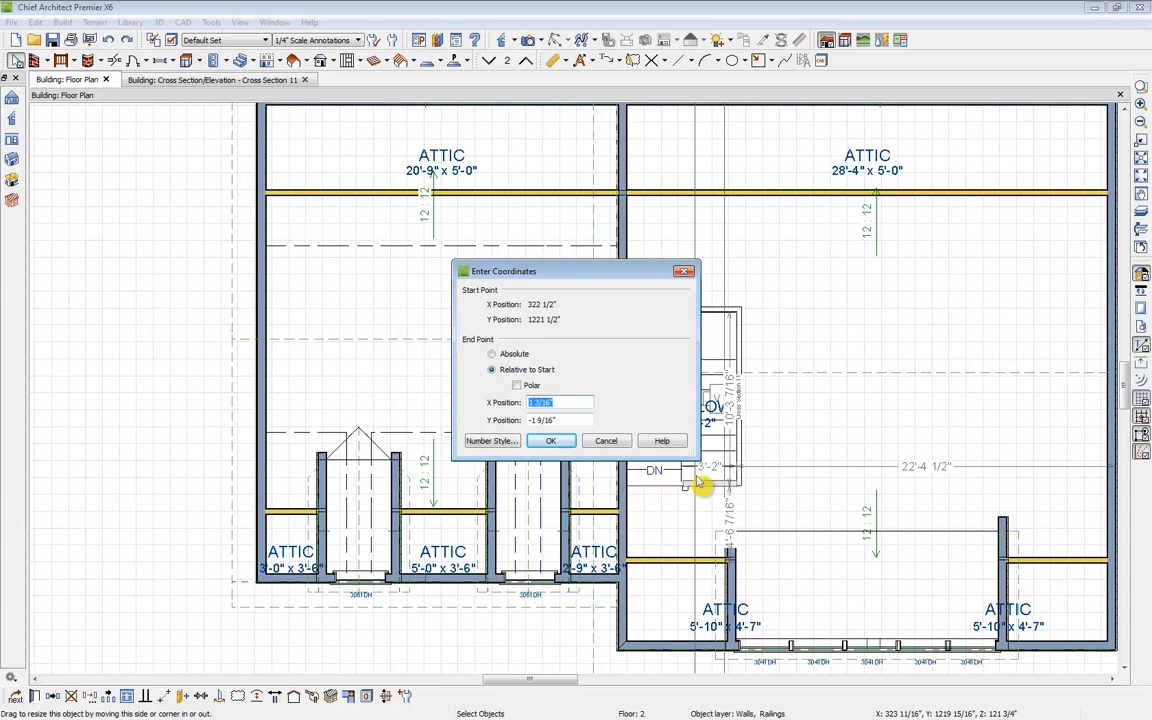
{"action": "key", "text": "Tab"}
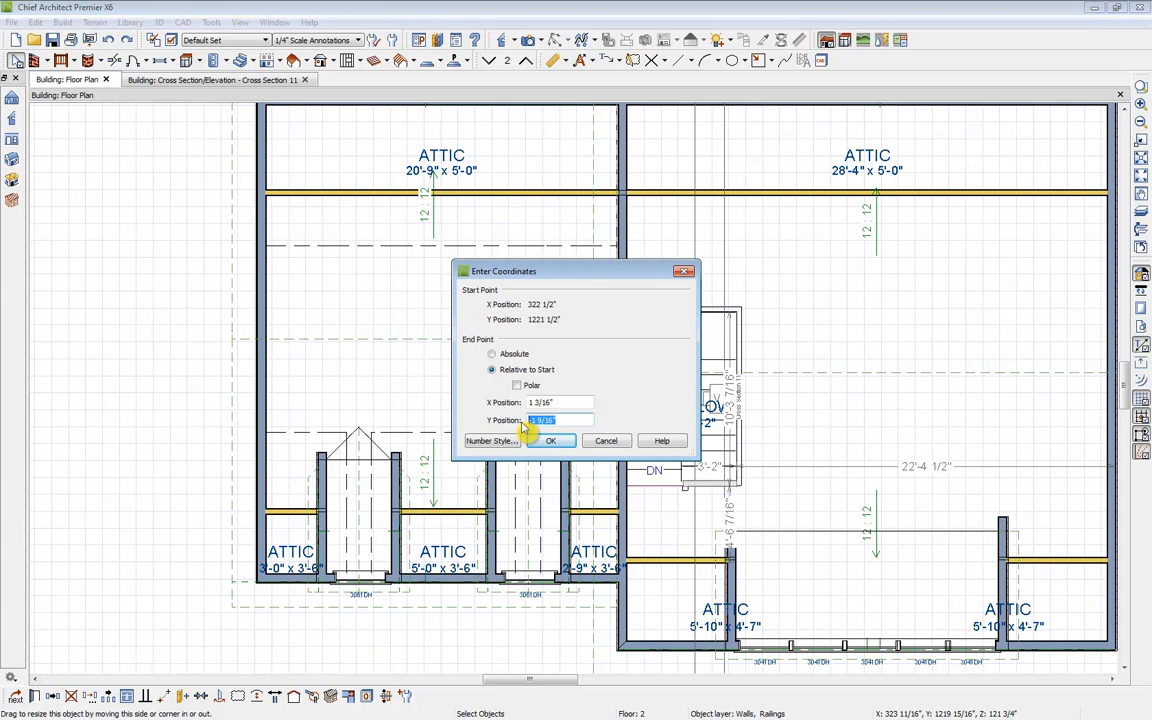
{"action": "key", "text": "shift+Tab"}
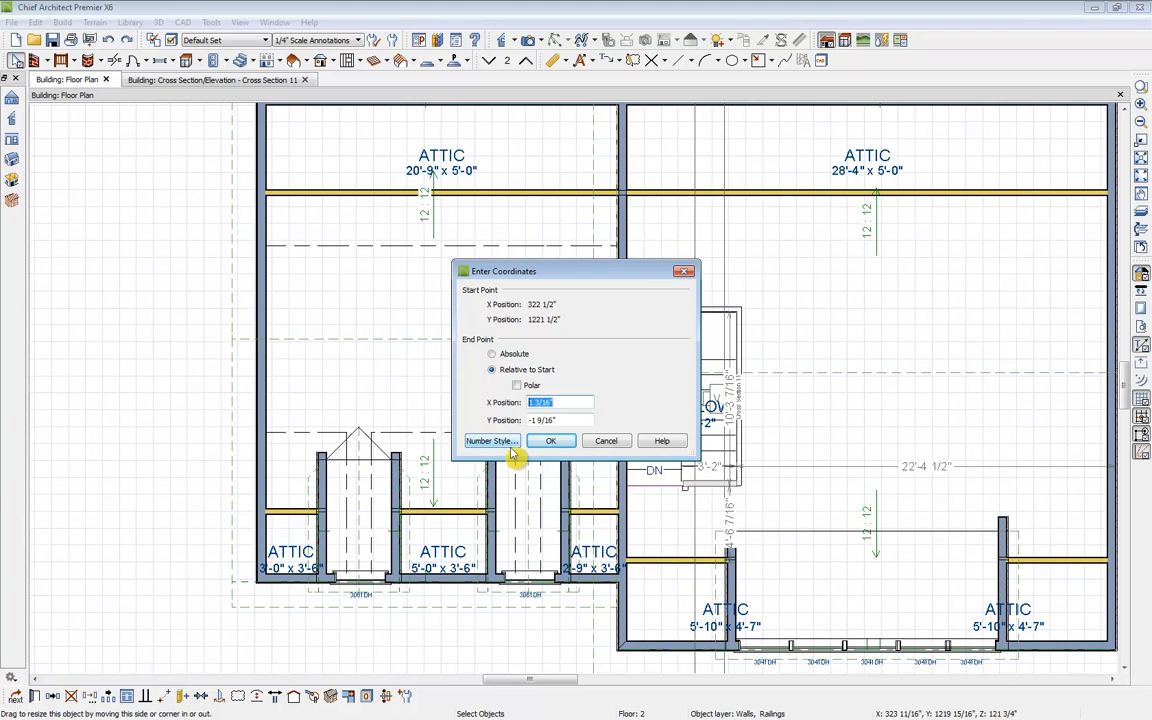
{"action": "type", "text": "0"}
{"action": "key", "text": "Tab"}
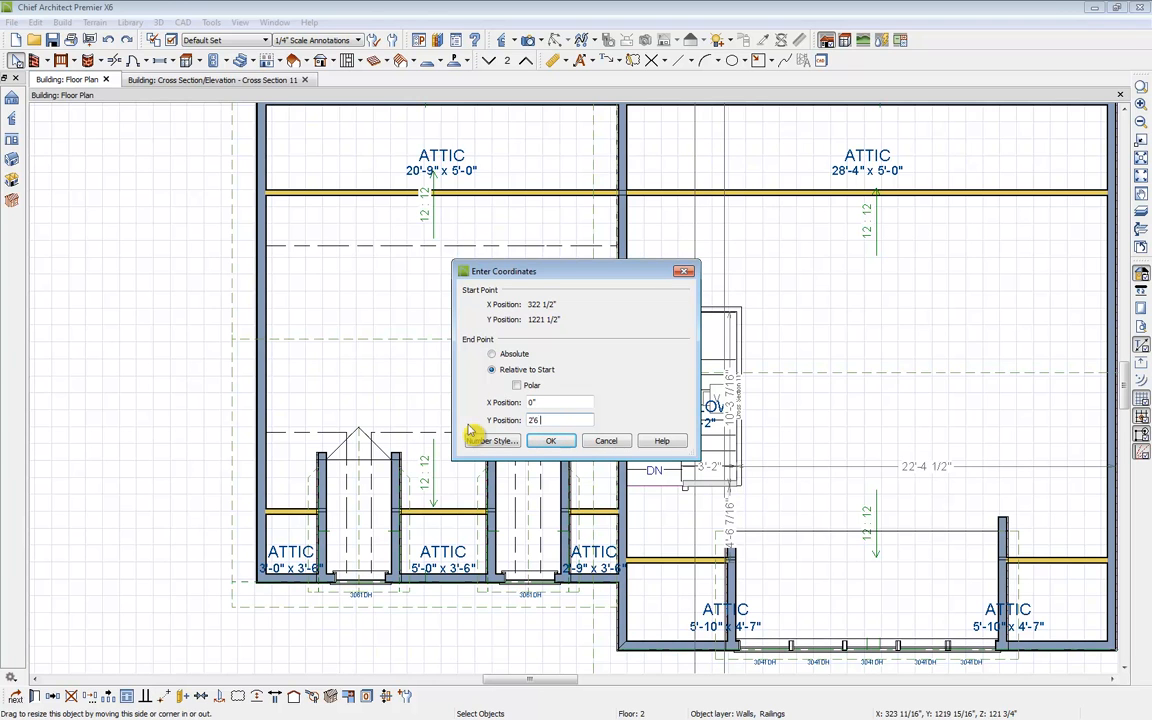
{"action": "key", "text": "Return"}
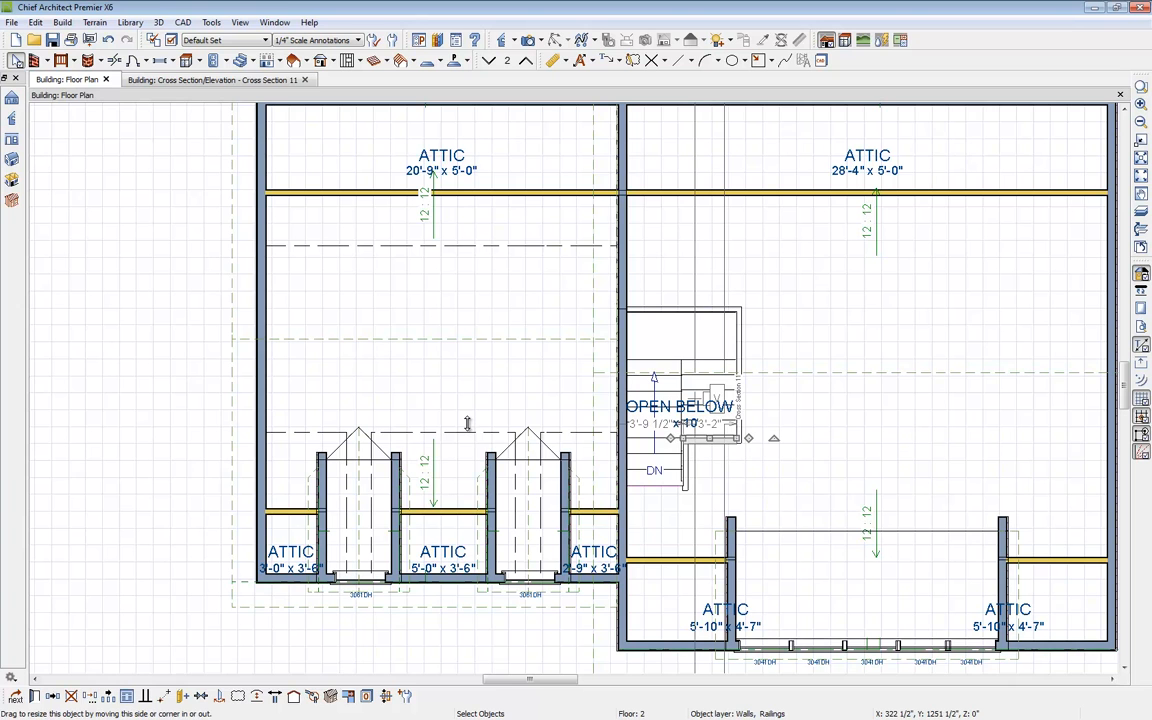
Step: In the cross section, move the 6'8" headroom dimension over to the new floor edge
{"action": "left_click", "coordinate": [472, 433]}
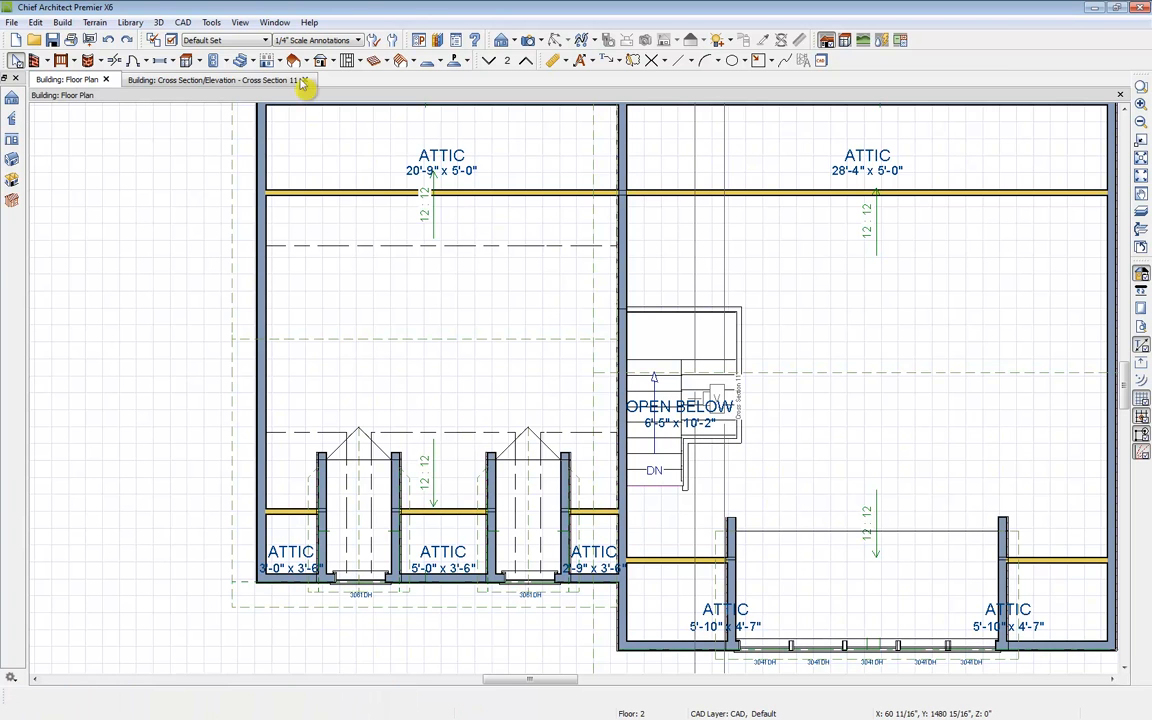
{"action": "left_click", "coordinate": [180, 80]}
{"action": "left_click", "coordinate": [397, 378]}
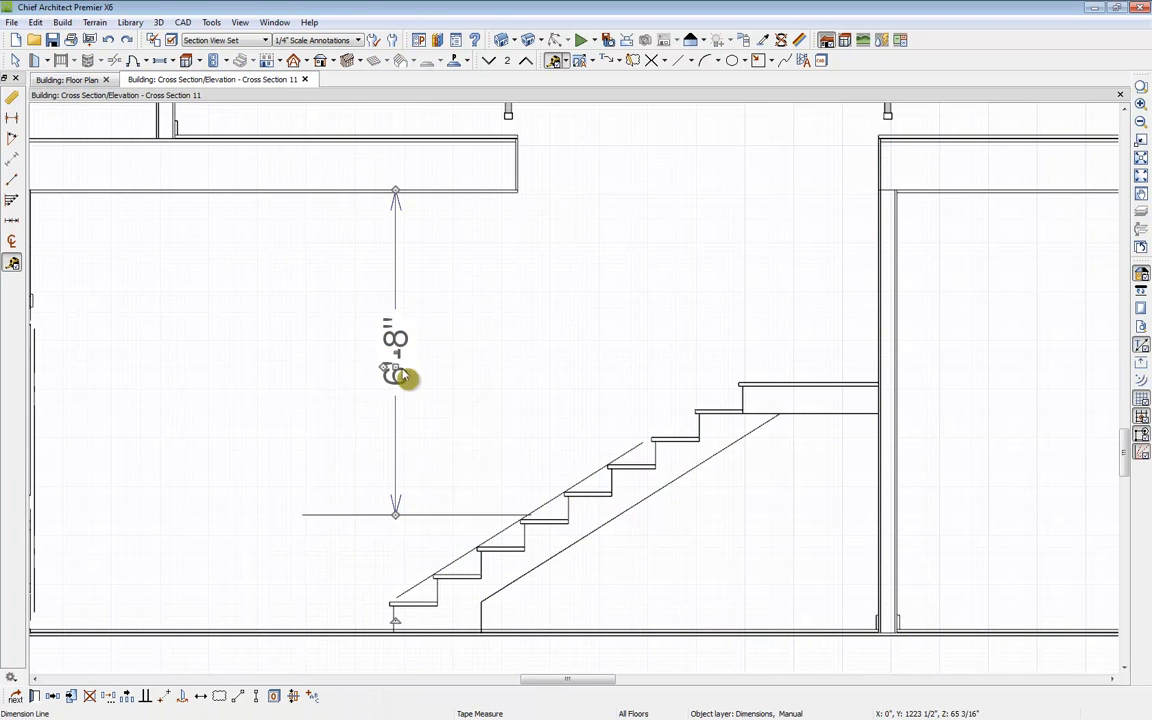
{"action": "left_click_drag", "start_coordinate": [398, 373], "coordinate": [517, 373]}
{"action": "left_click", "coordinate": [522, 535]}
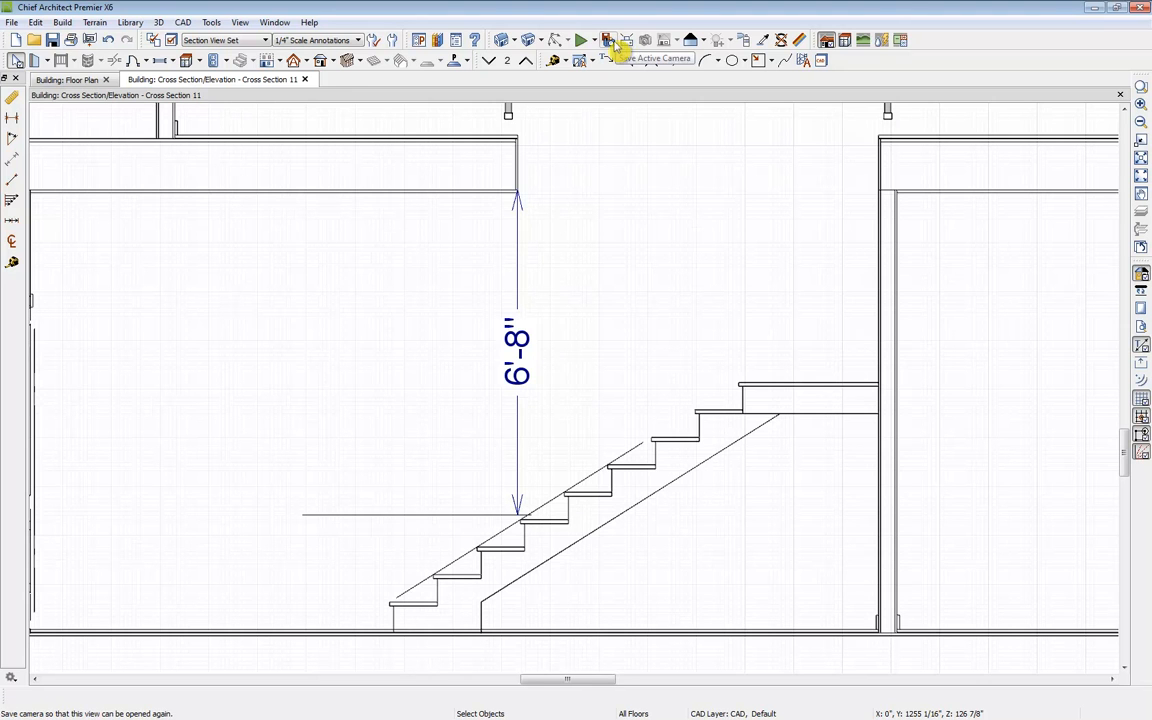
Step: Close the cross section and set its camera to display as a callout in plan
{"action": "left_click", "coordinate": [305, 79]}
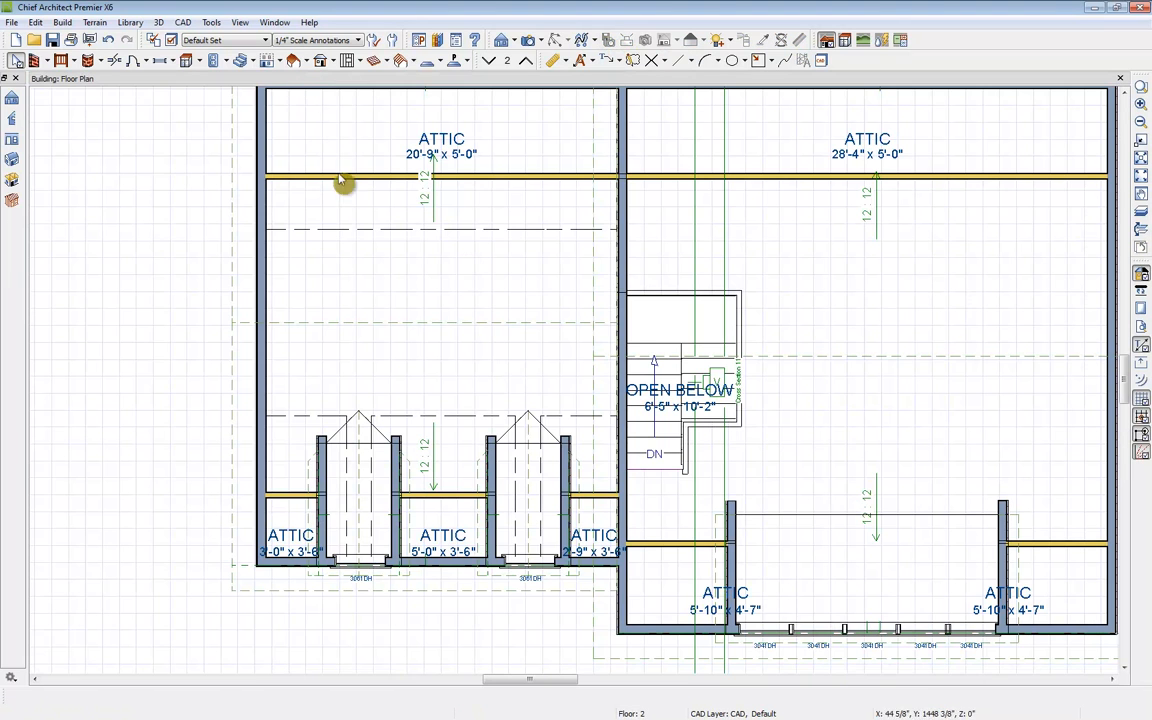
{"action": "left_click", "coordinate": [718, 383]}
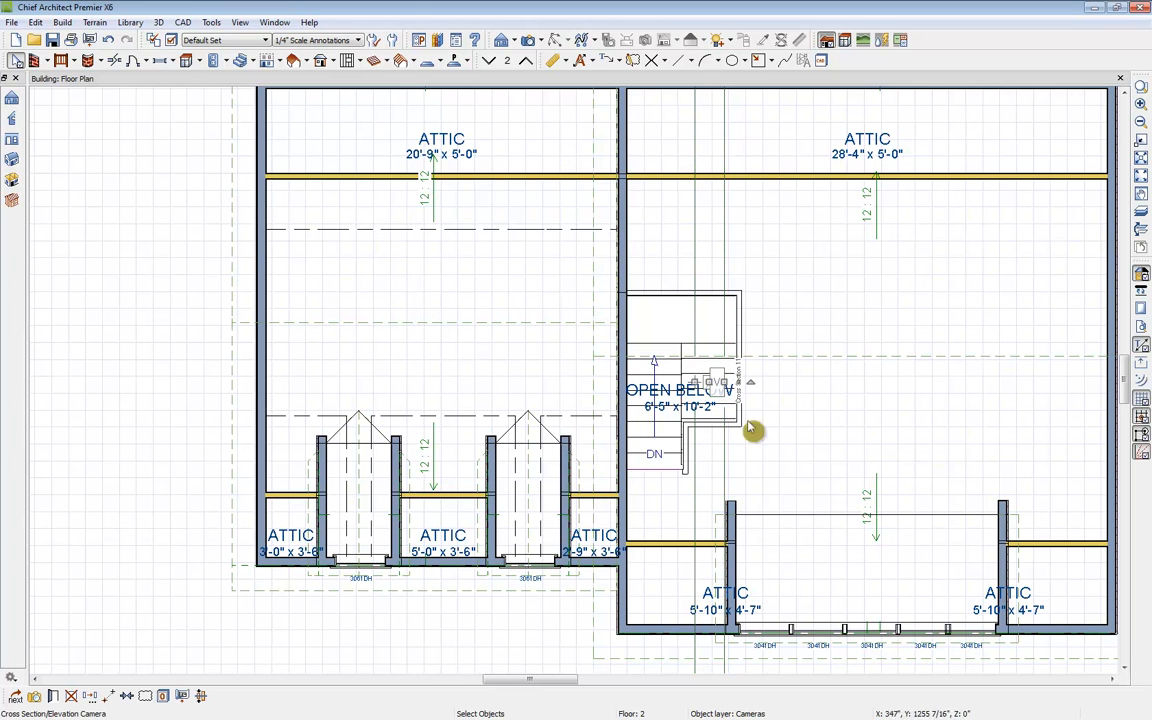
{"action": "left_click", "coordinate": [55, 697]}
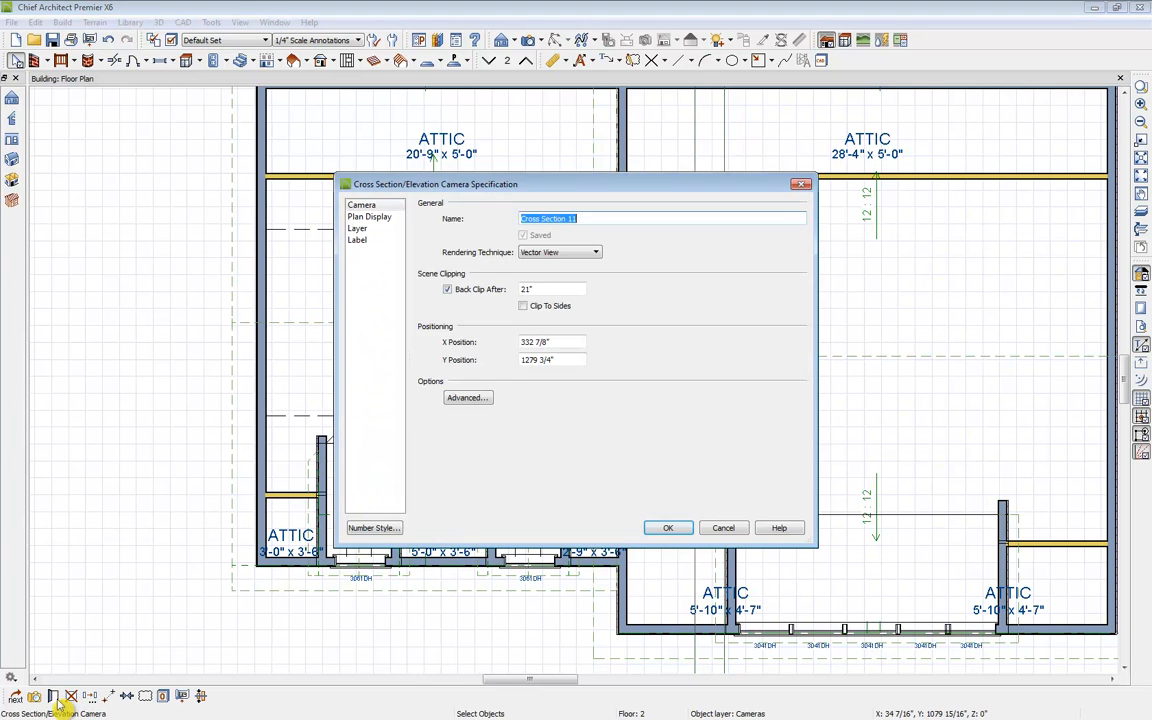
{"action": "left_click", "coordinate": [368, 217]}
{"action": "left_click", "coordinate": [424, 220]}
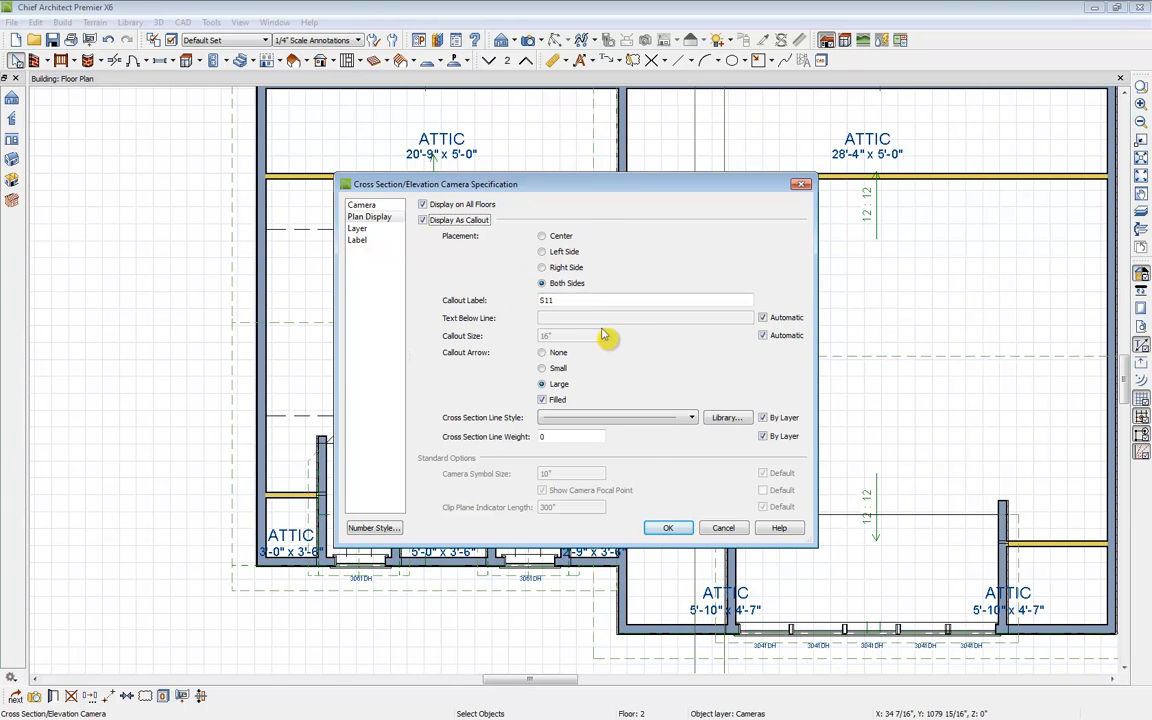
{"action": "left_click", "coordinate": [688, 528]}
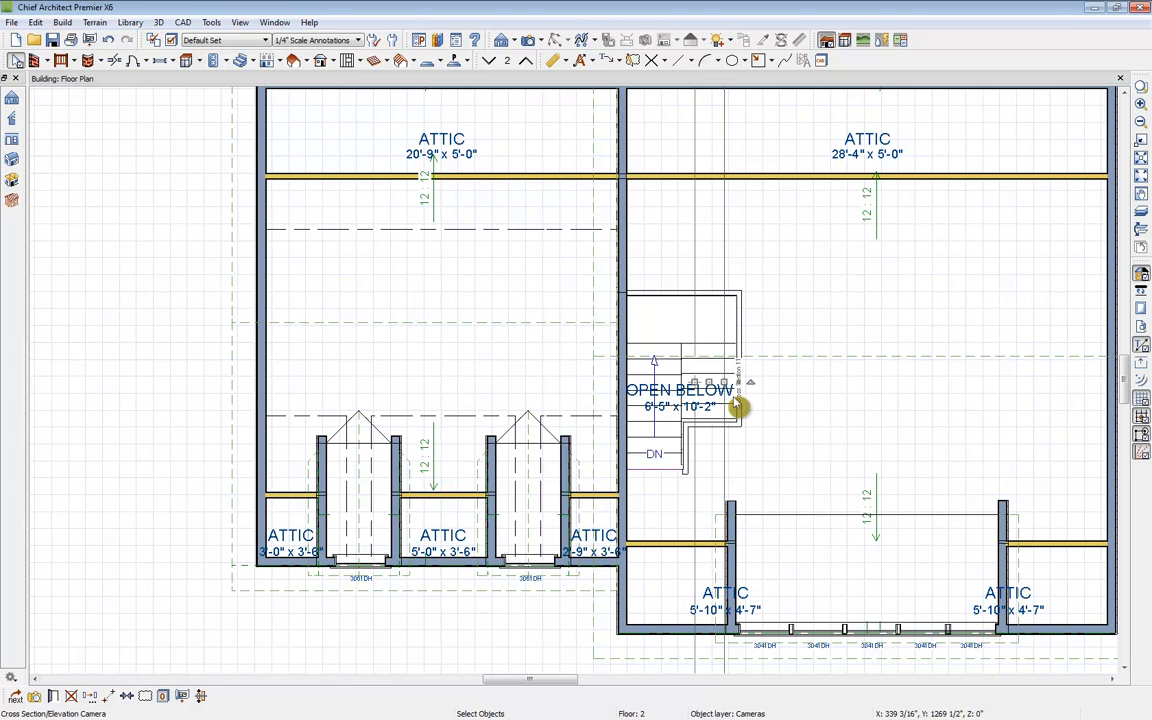
Step: Move the S11 section callout onto the stairs
{"action": "left_click", "coordinate": [737, 406]}
{"action": "left_click_drag", "start_coordinate": [722, 447], "coordinate": [773, 405]}
{"action": "left_click", "coordinate": [817, 458]}
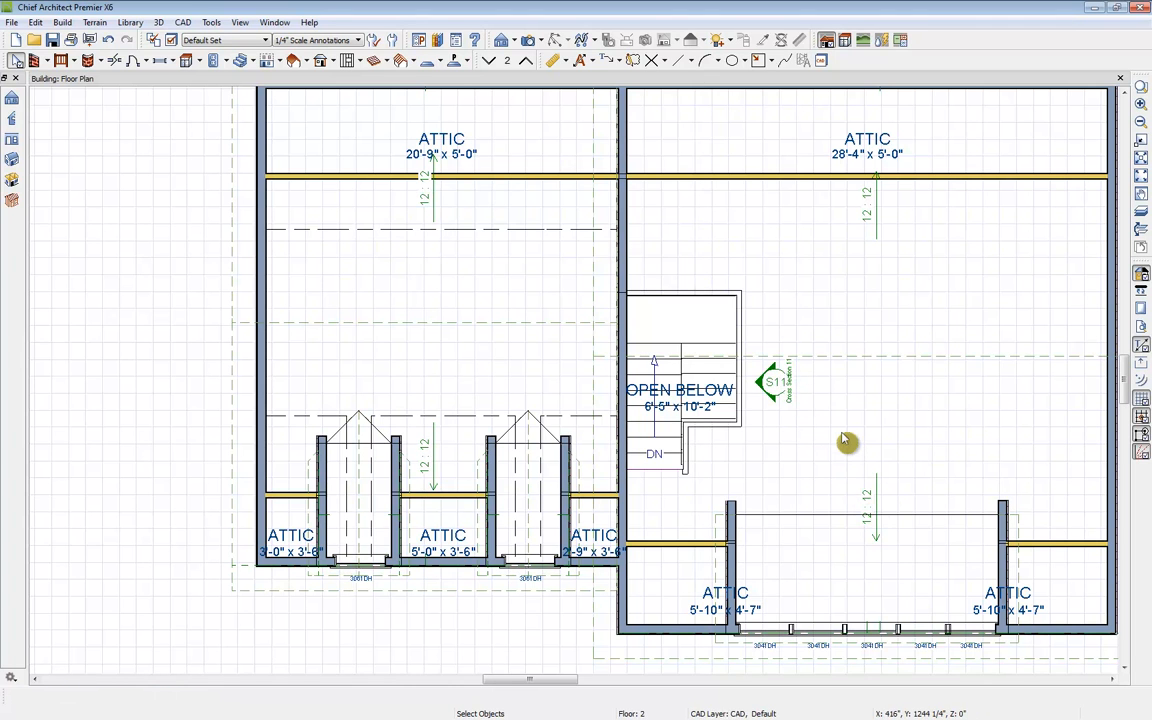
{"action": "left_click", "coordinate": [772, 383]}
{"action": "left_click_drag", "start_coordinate": [772, 383], "coordinate": [719, 382]}
Step: Open the cross section from the callout, then close it again
{"action": "double_click", "coordinate": [721, 384]}
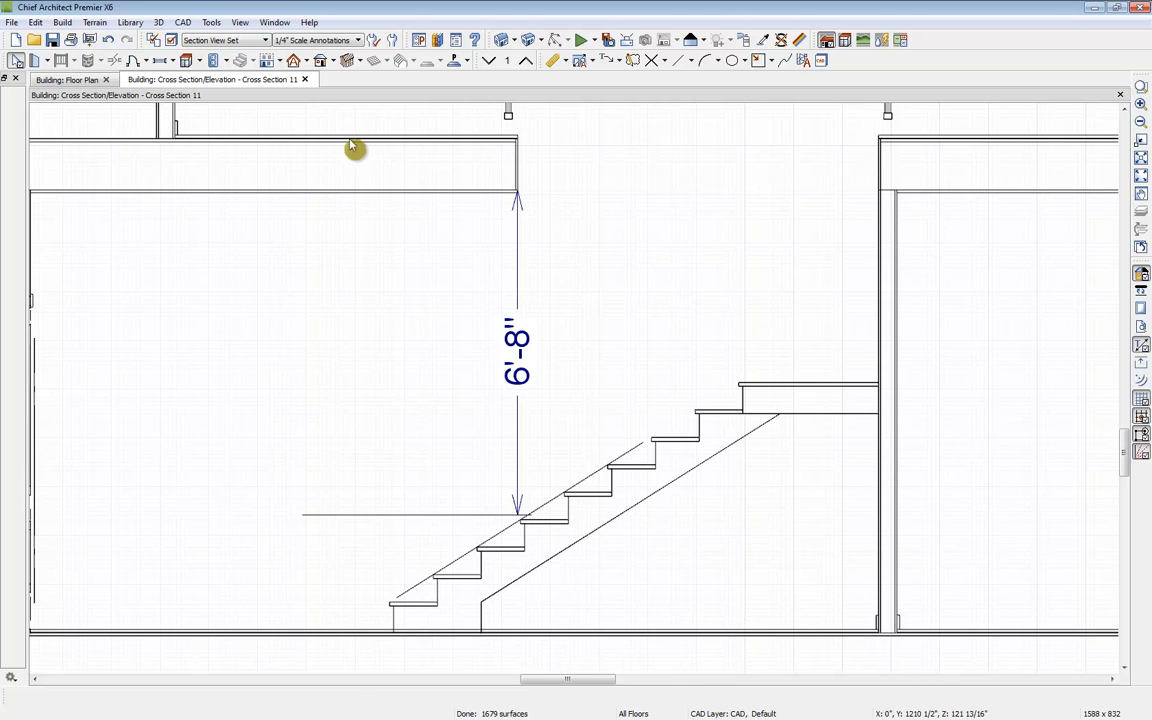
{"action": "left_click", "coordinate": [305, 79]}
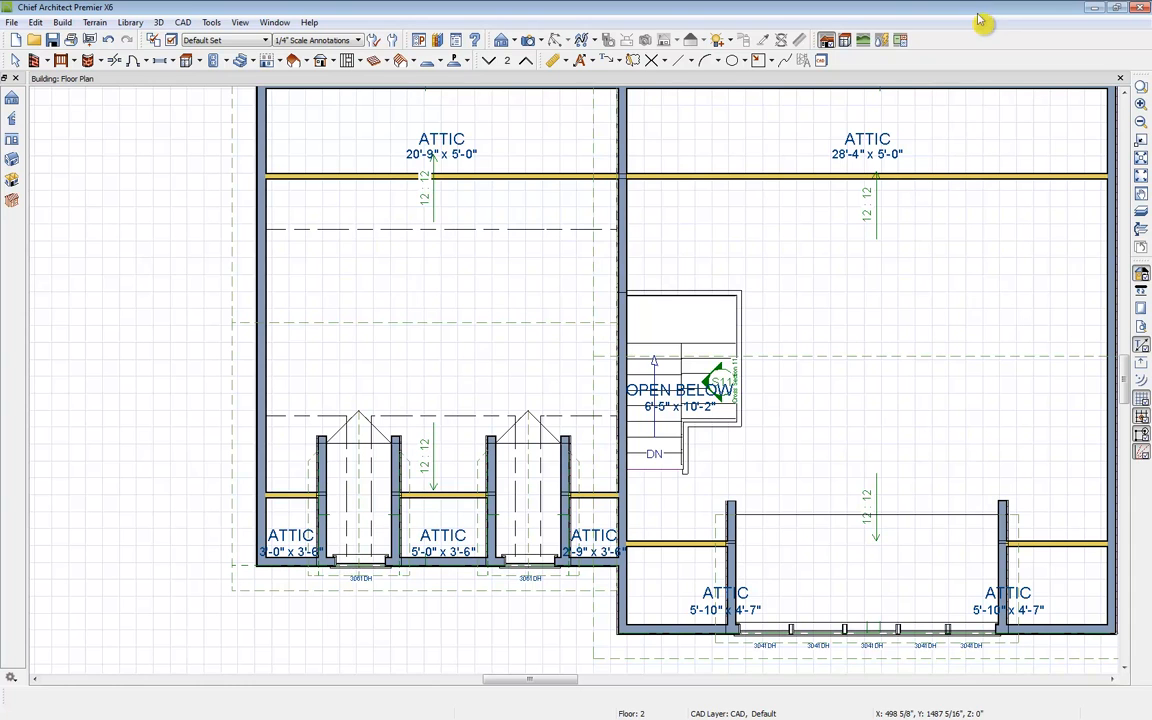
{"action": "key", "text": "space"}
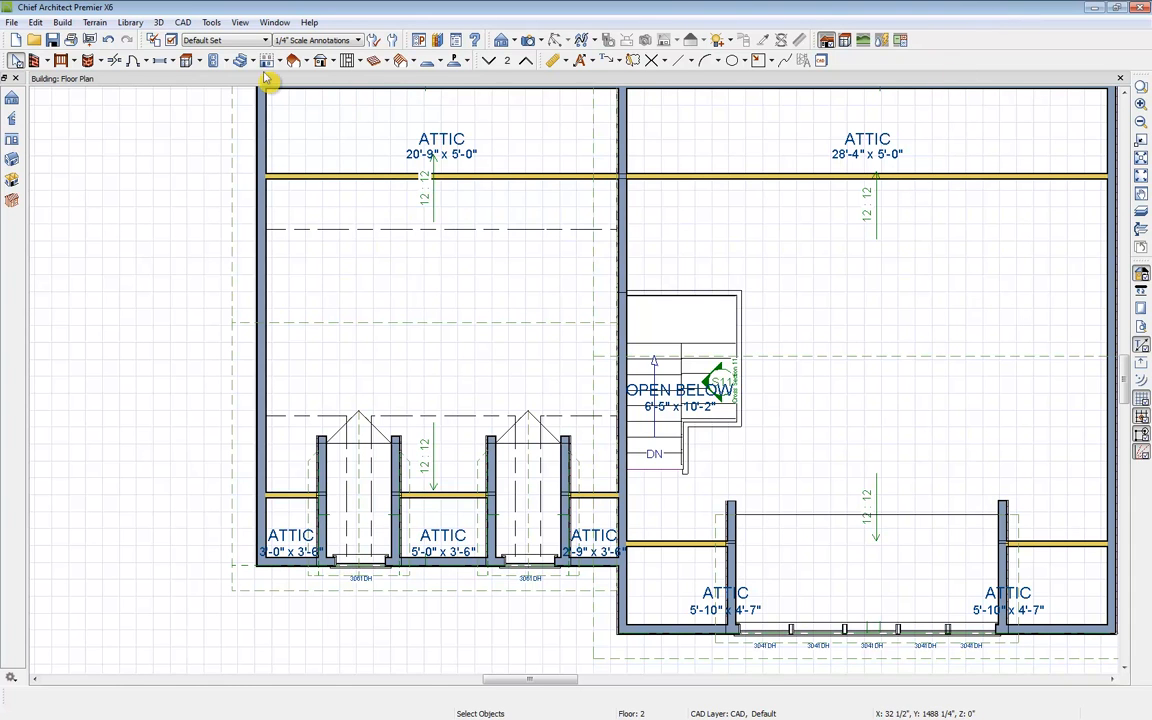
Step: Place a hinged door in the upper floor's central wall just above the stairwell
{"action": "left_click", "coordinate": [134, 60]}
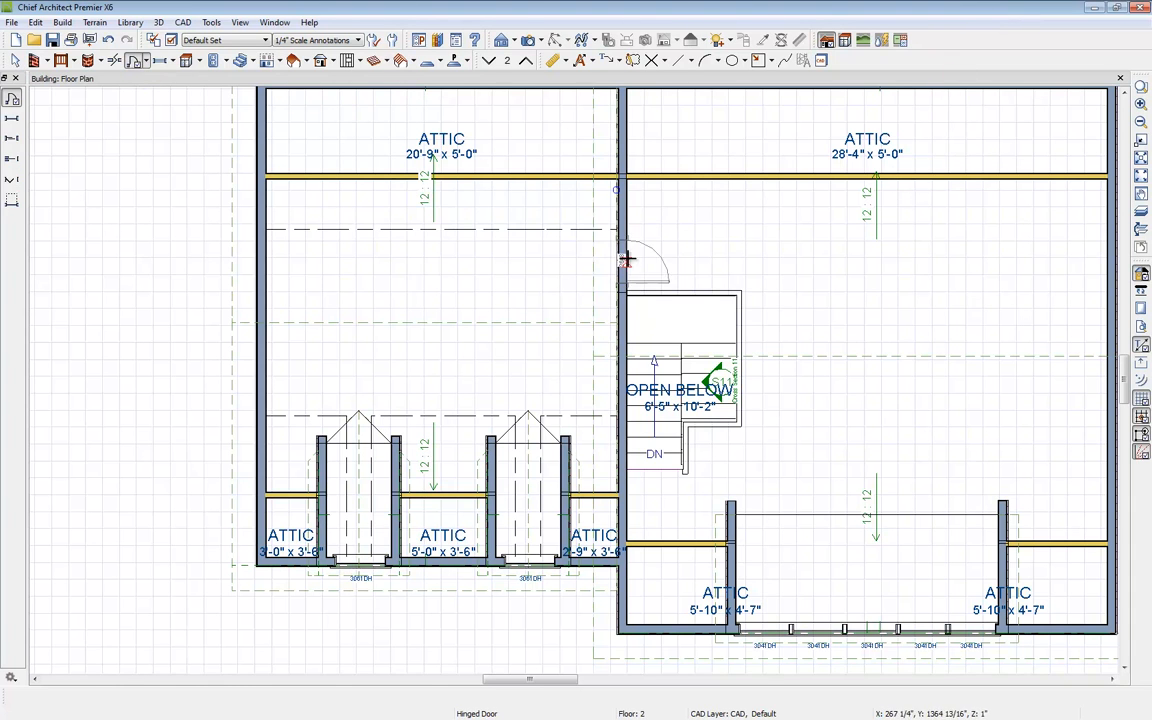
{"action": "left_click", "coordinate": [616, 250]}
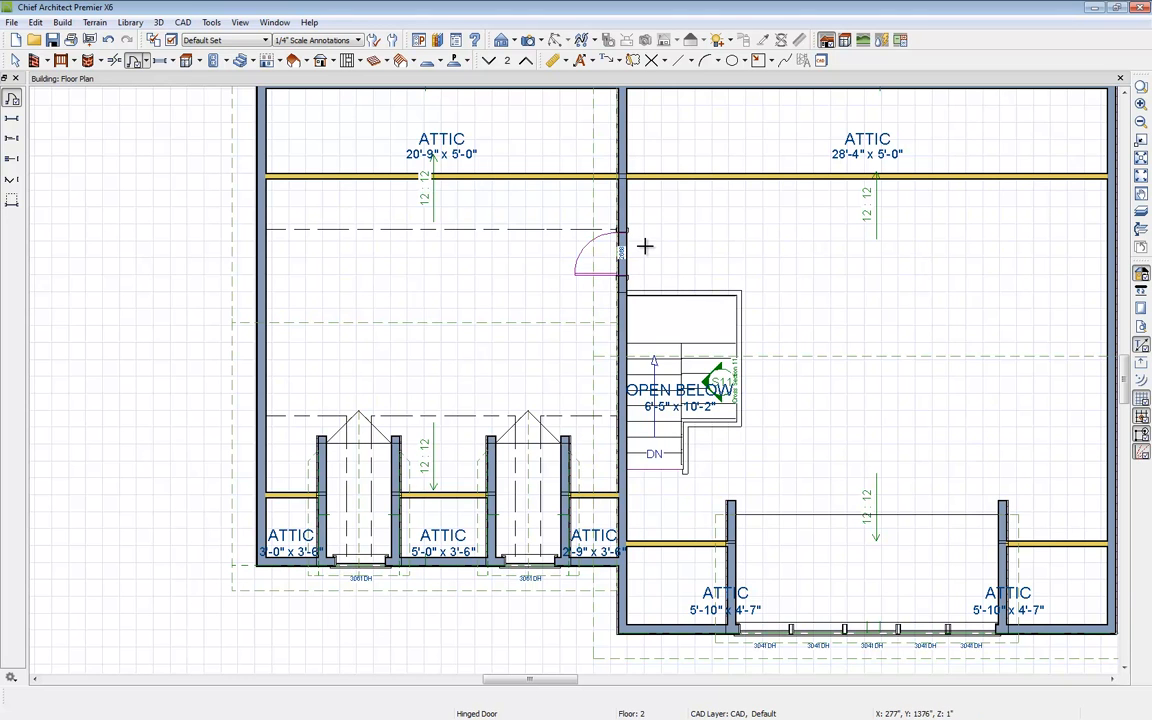
{"action": "key", "text": "space"}
Step: Go down to the first floor, zoom to the kitchen and create a full camera view inside it
{"action": "left_click", "coordinate": [490, 61]}
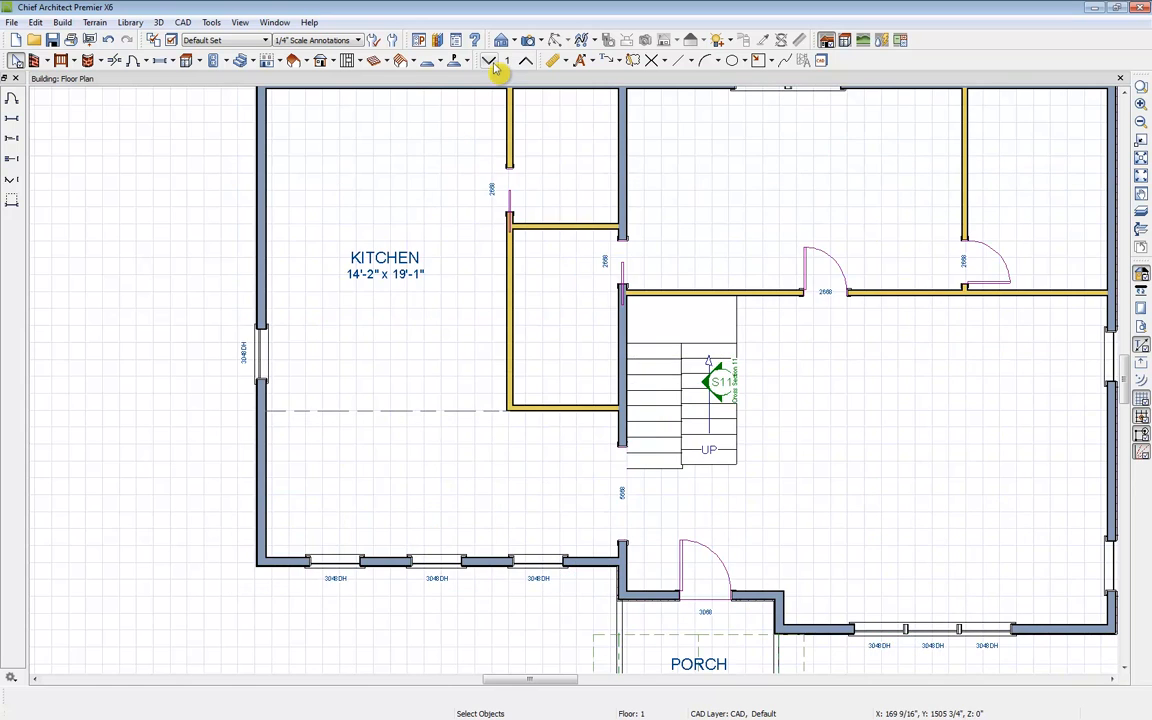
{"action": "middle_click_drag", "start_coordinate": [430, 264], "coordinate": [567, 322]}
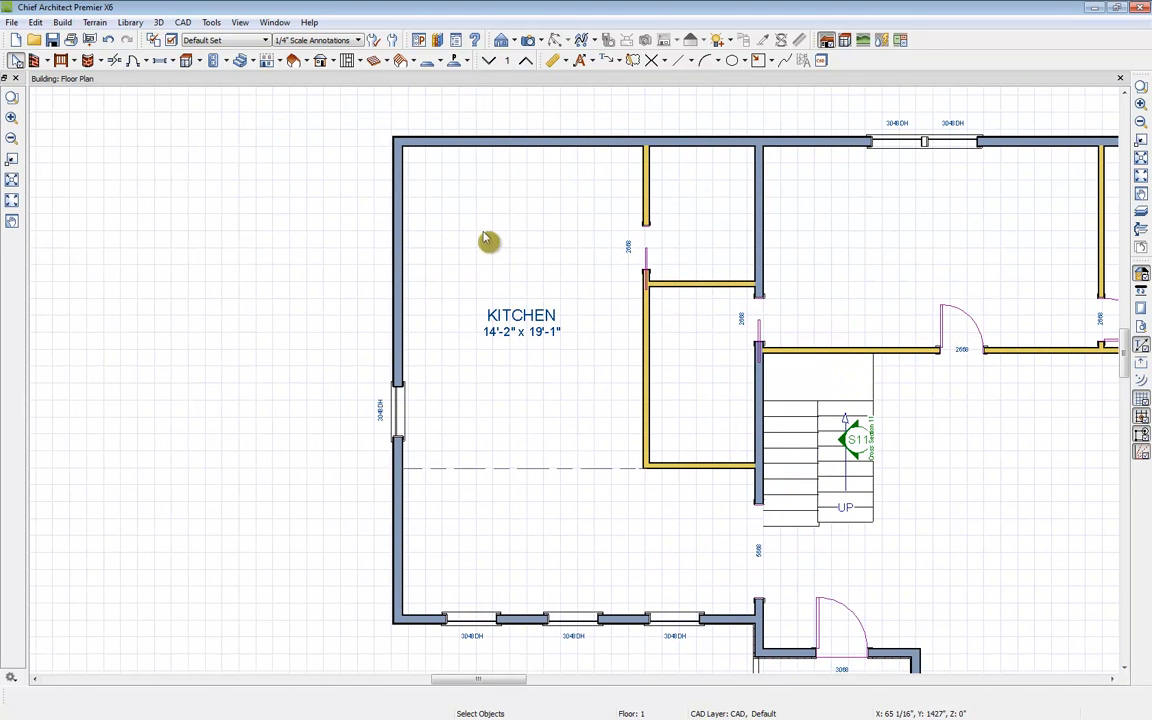
{"action": "left_click", "coordinate": [528, 40]}
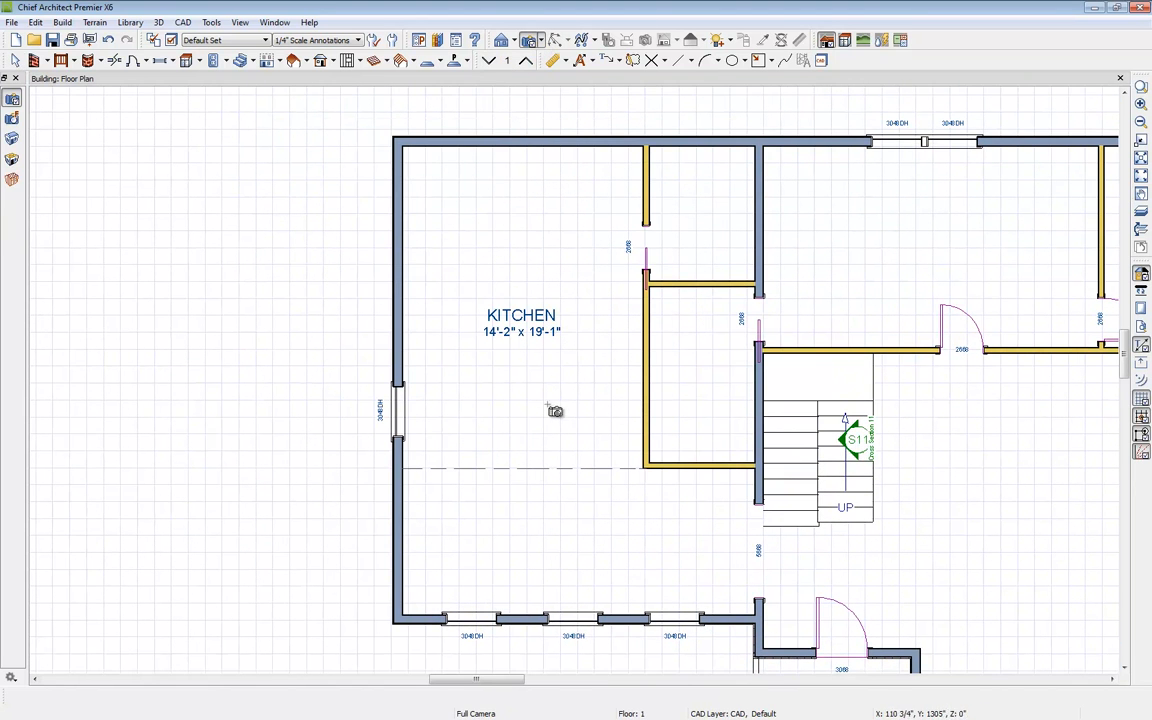
{"action": "left_click_drag", "start_coordinate": [534, 474], "coordinate": [532, 470]}
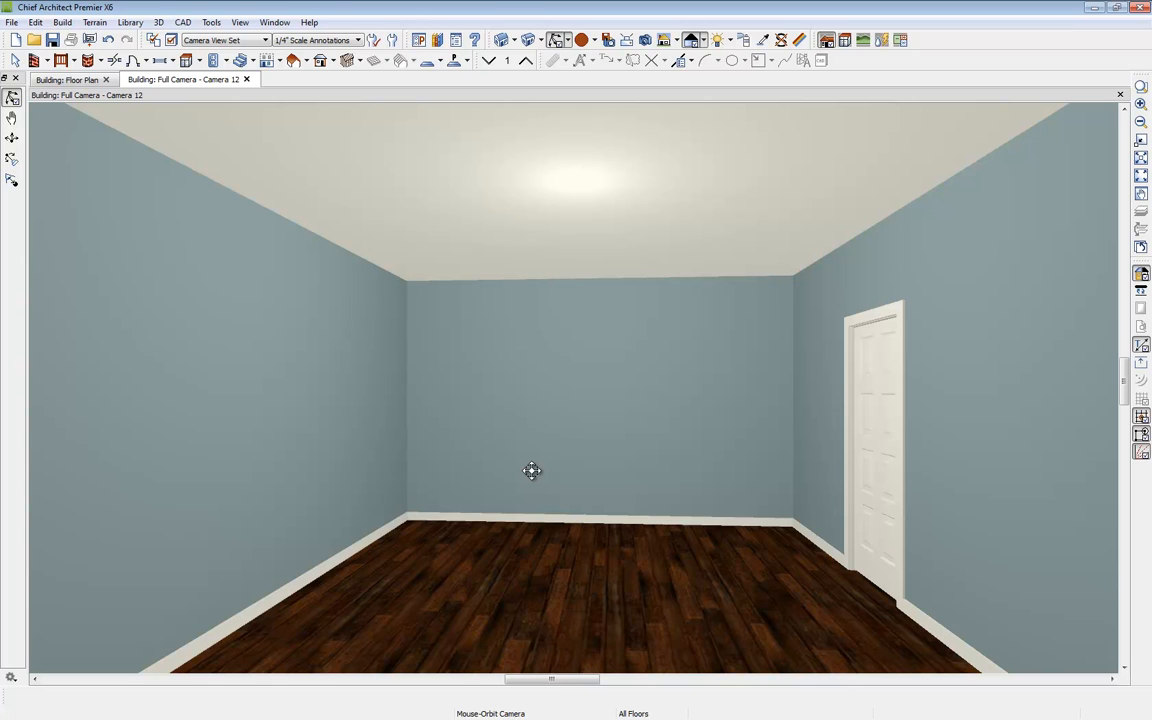
Step: Place a corner base cabinet and an adjoining base cabinet along the kitchen's back wall
{"action": "left_click", "coordinate": [200, 61]}
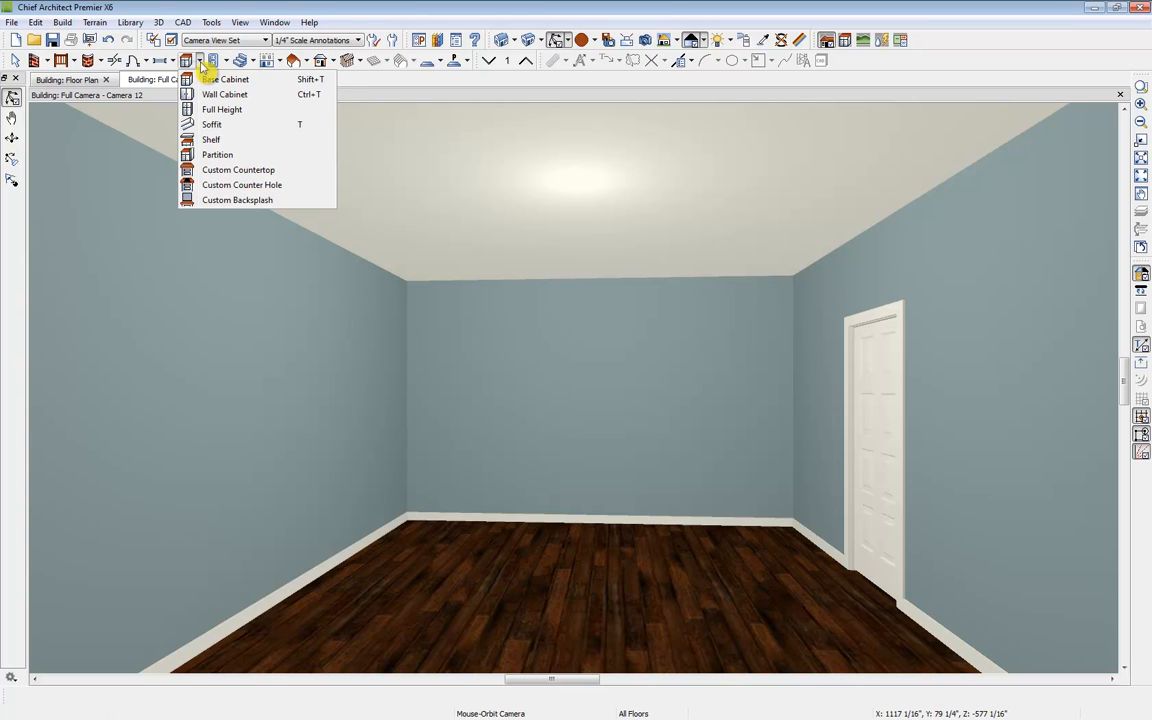
{"action": "left_click", "coordinate": [279, 82]}
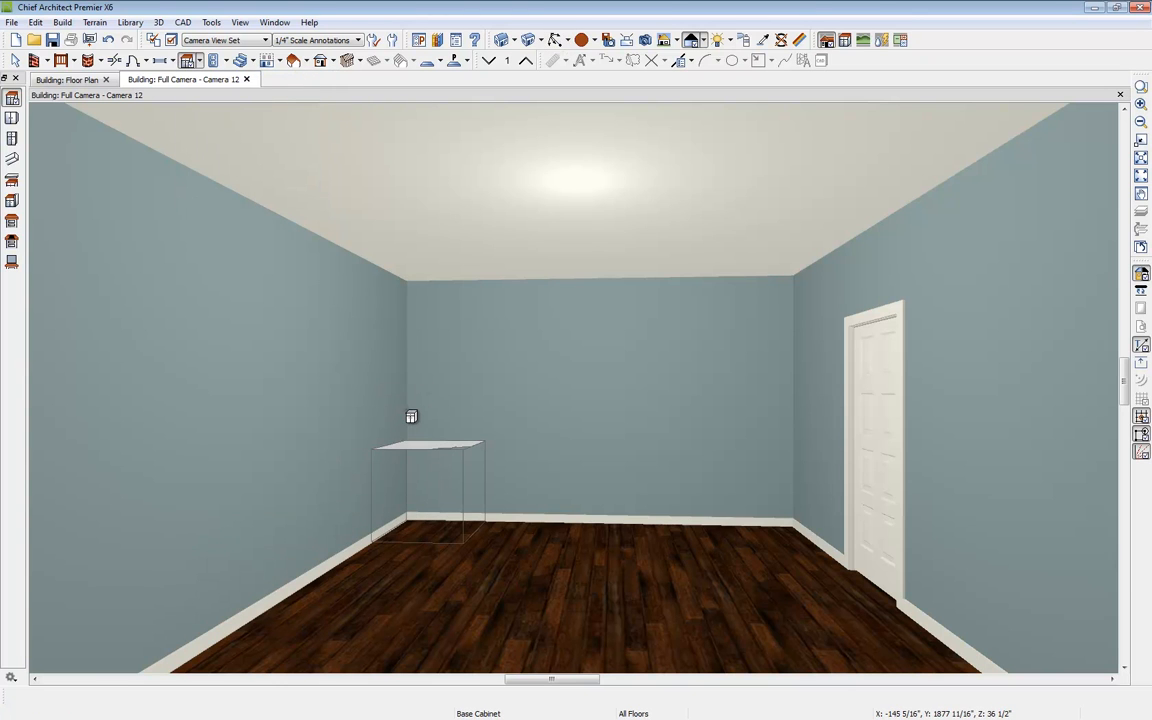
{"action": "left_click", "coordinate": [376, 398]}
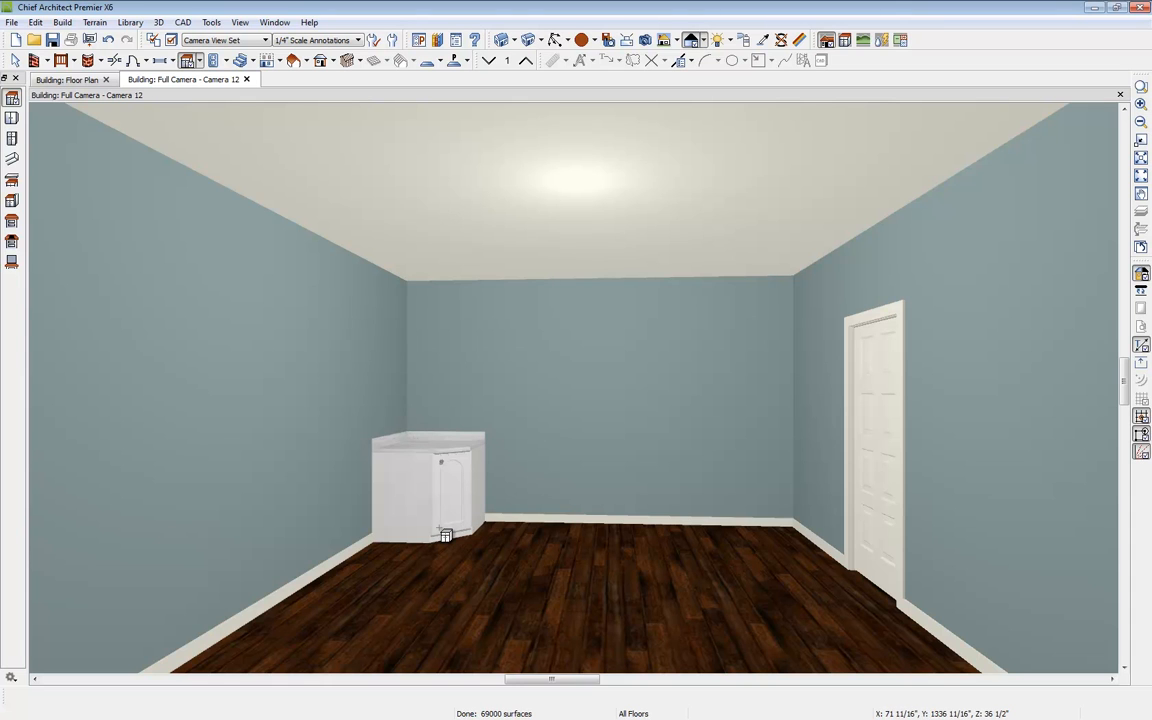
{"action": "left_click", "coordinate": [504, 537]}
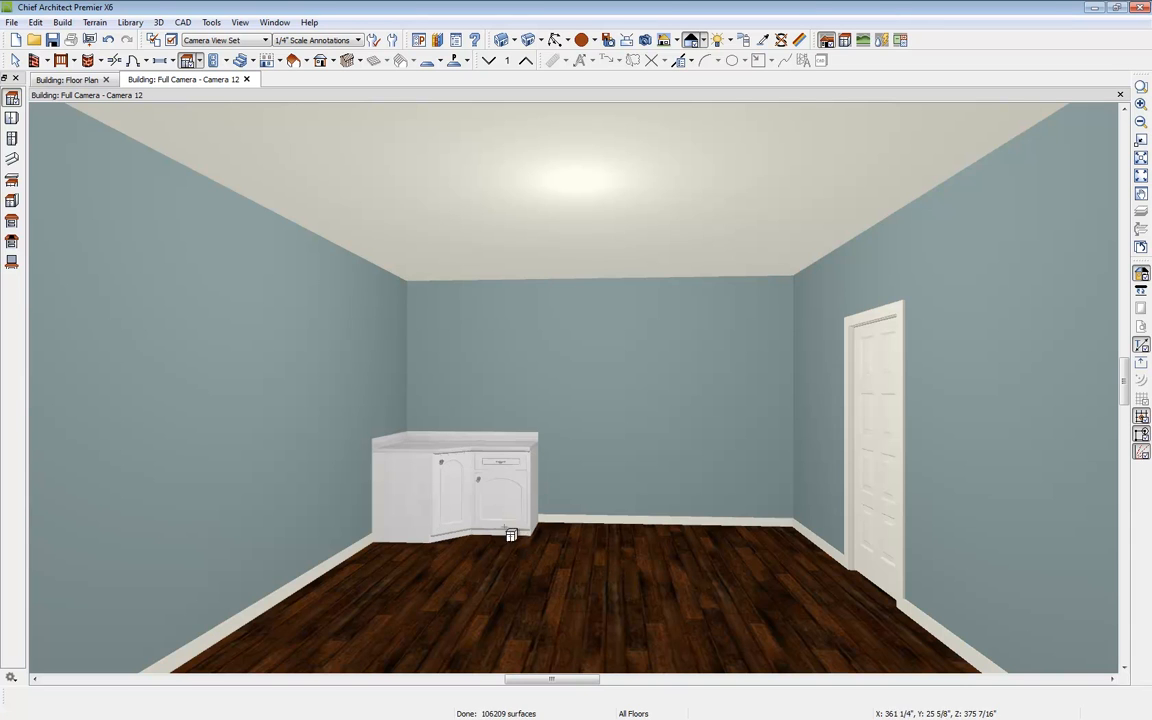
{"action": "key", "text": "space"}
Step: Edit the adjoining base cabinet's front, setting the door item height to 10" and changing its items to drawers
{"action": "left_click", "coordinate": [502, 492]}
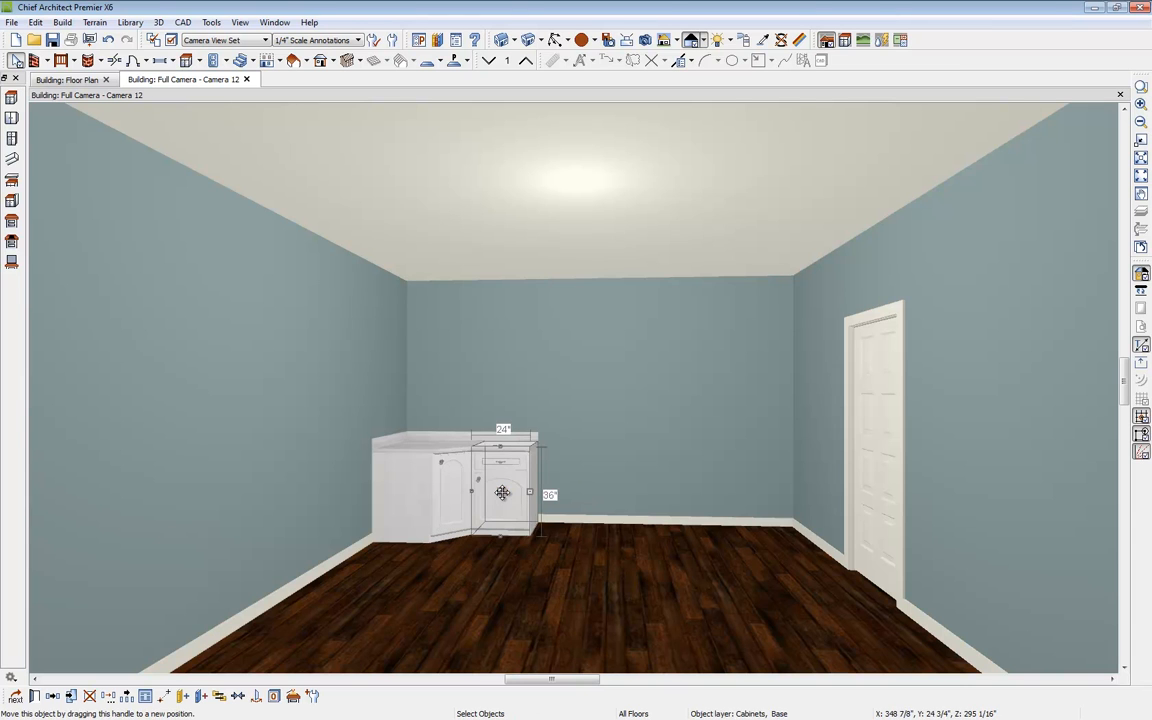
{"action": "left_click", "coordinate": [35, 697]}
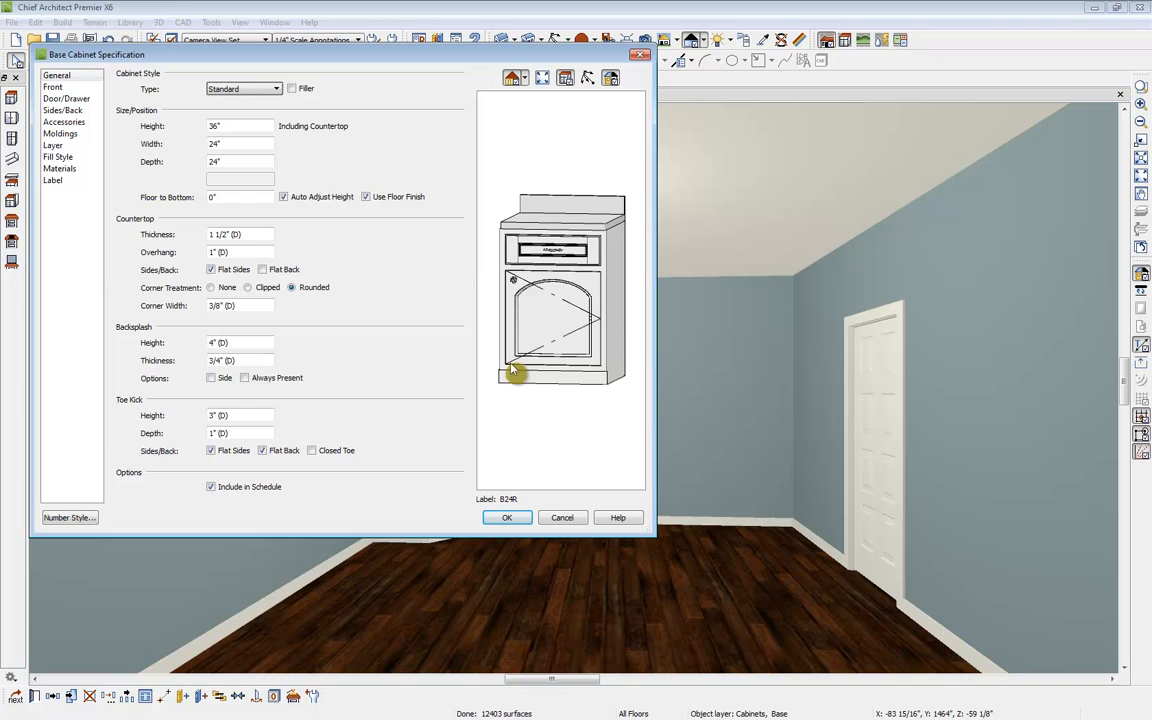
{"action": "left_click", "coordinate": [578, 303]}
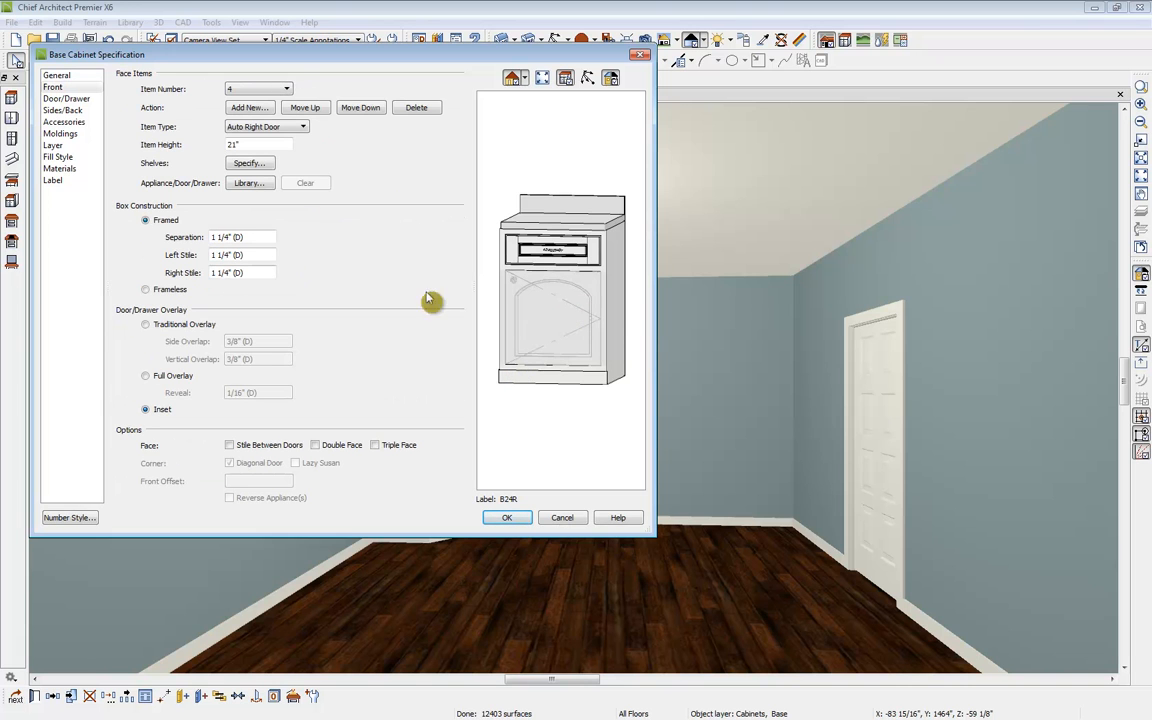
{"action": "double_click", "coordinate": [255, 146]}
{"action": "left_click", "coordinate": [557, 285]}
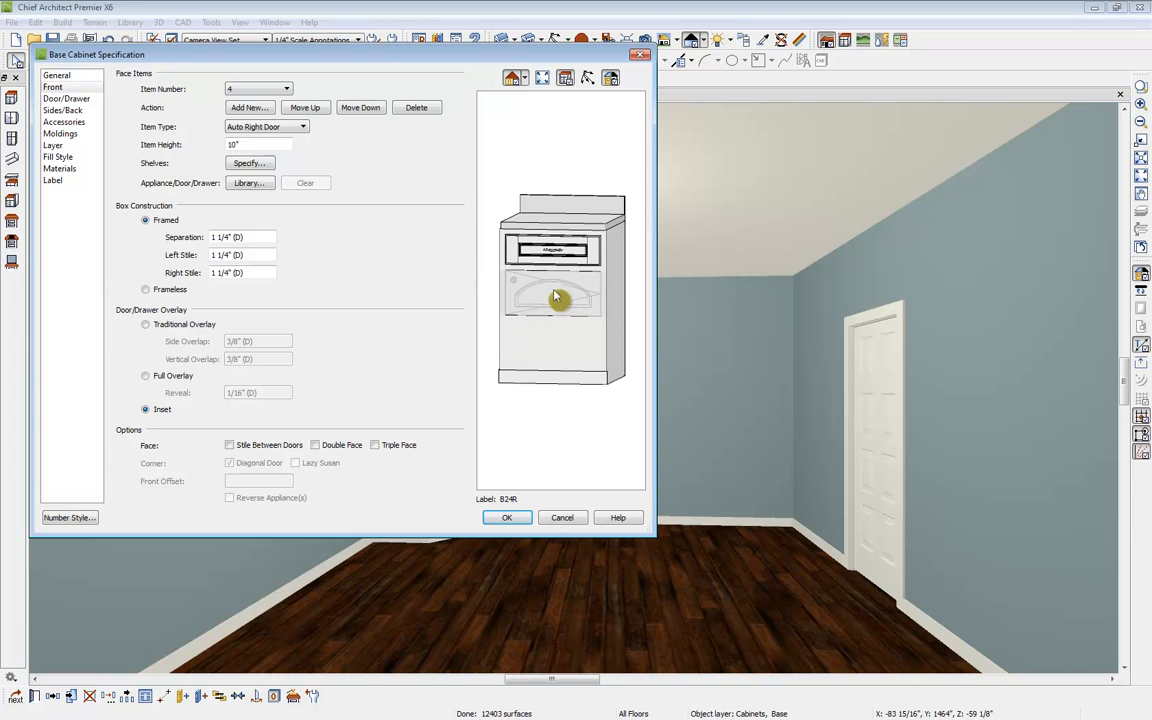
{"action": "left_click", "coordinate": [262, 127]}
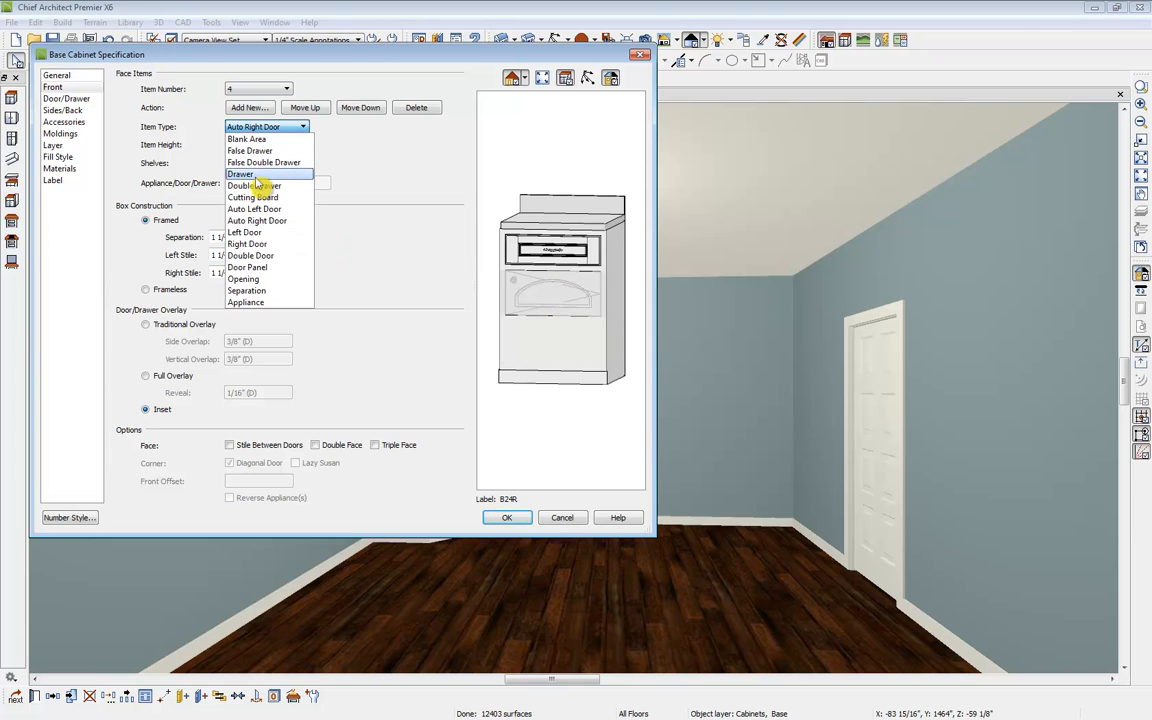
{"action": "left_click", "coordinate": [265, 185]}
{"action": "left_click", "coordinate": [265, 127]}
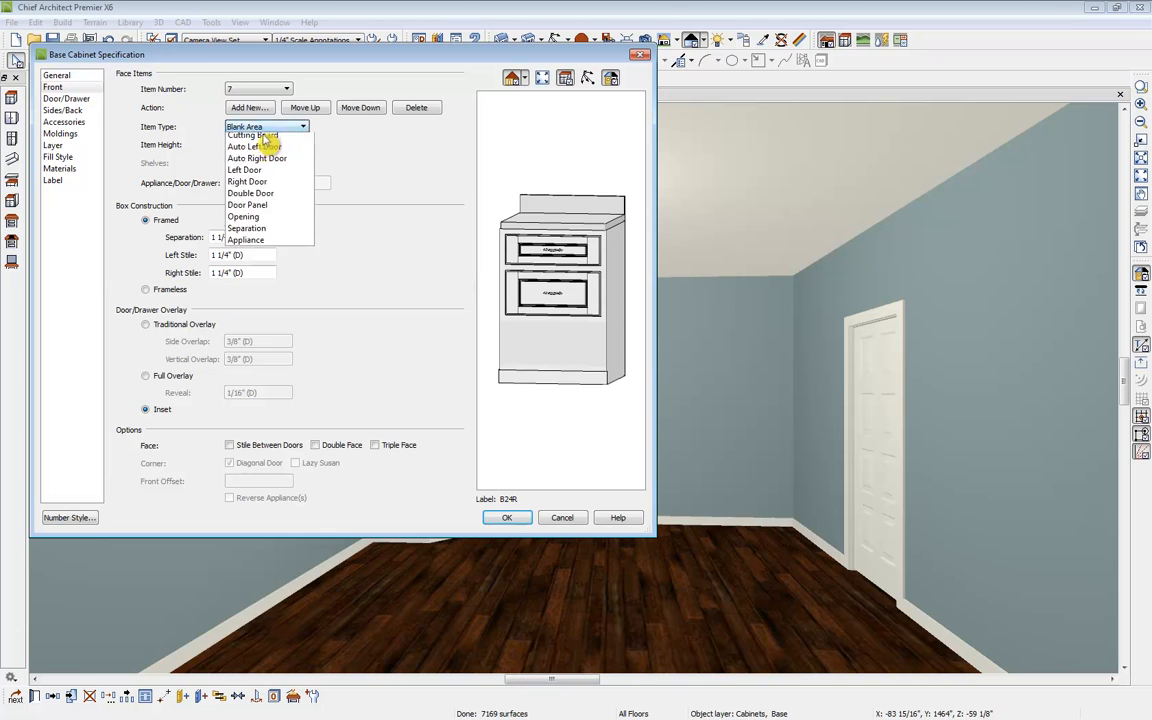
{"action": "left_click", "coordinate": [268, 173]}
{"action": "left_click", "coordinate": [510, 520]}
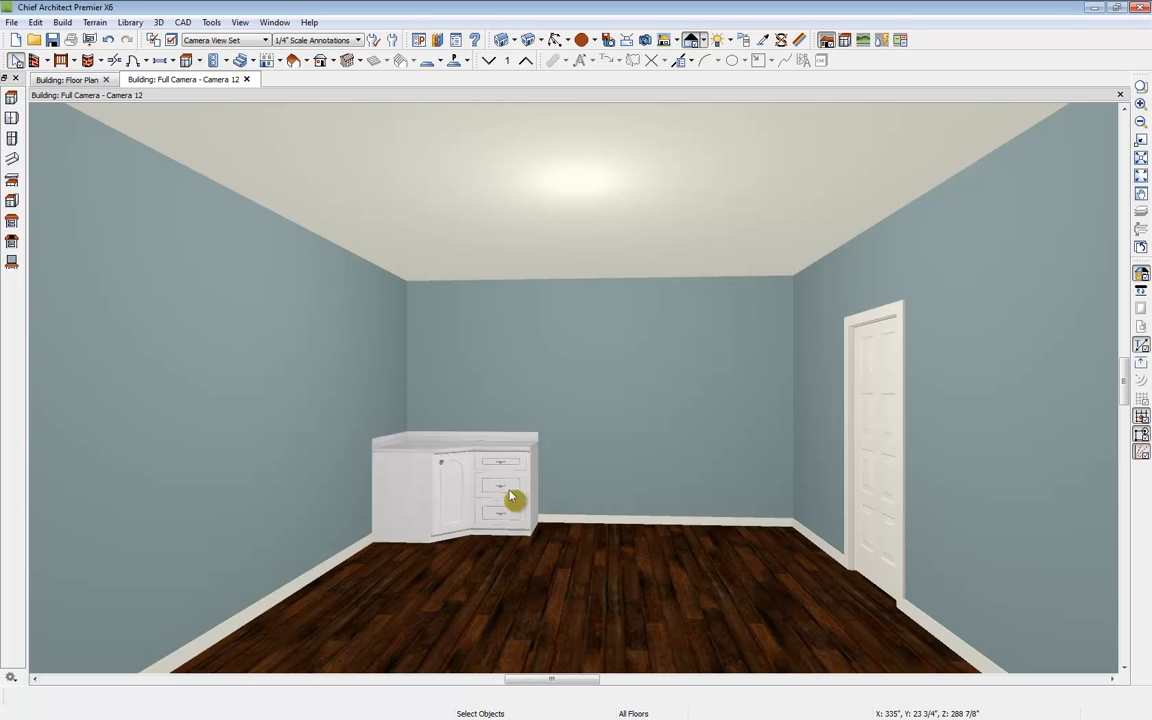
Step: Place another base cabinet to the right of the drawer cabinet and widen it to 42"
{"action": "left_click", "coordinate": [186, 60]}
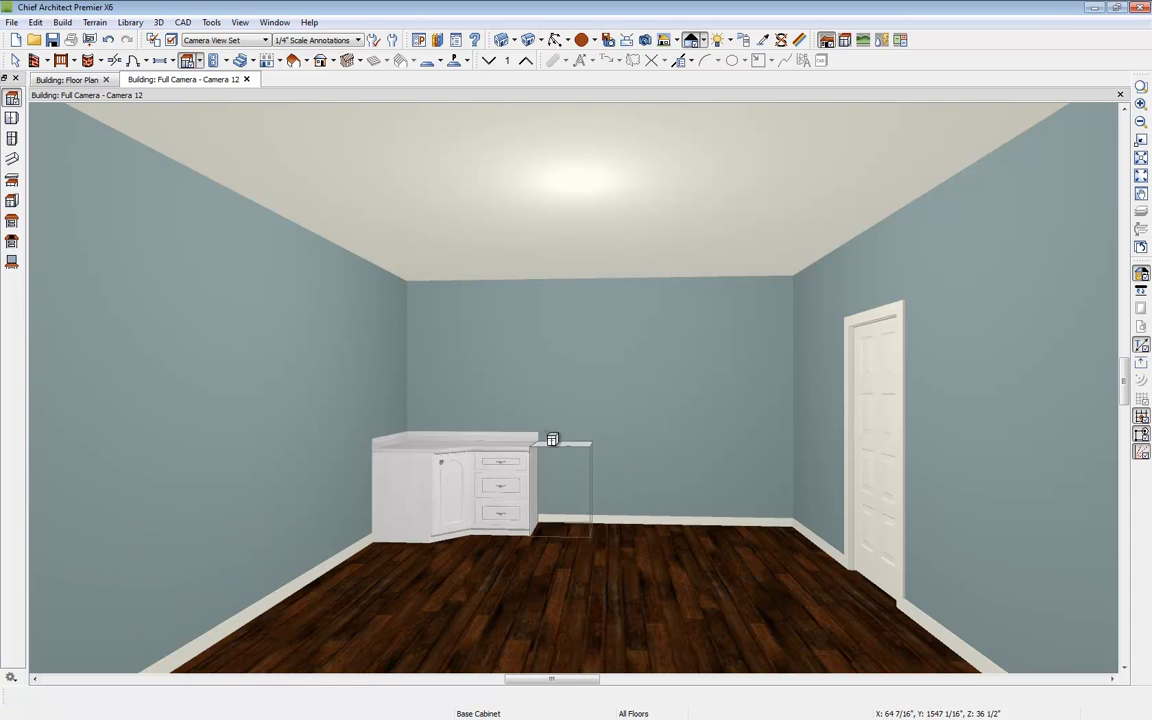
{"action": "left_click", "coordinate": [576, 492]}
{"action": "left_click", "coordinate": [576, 492]}
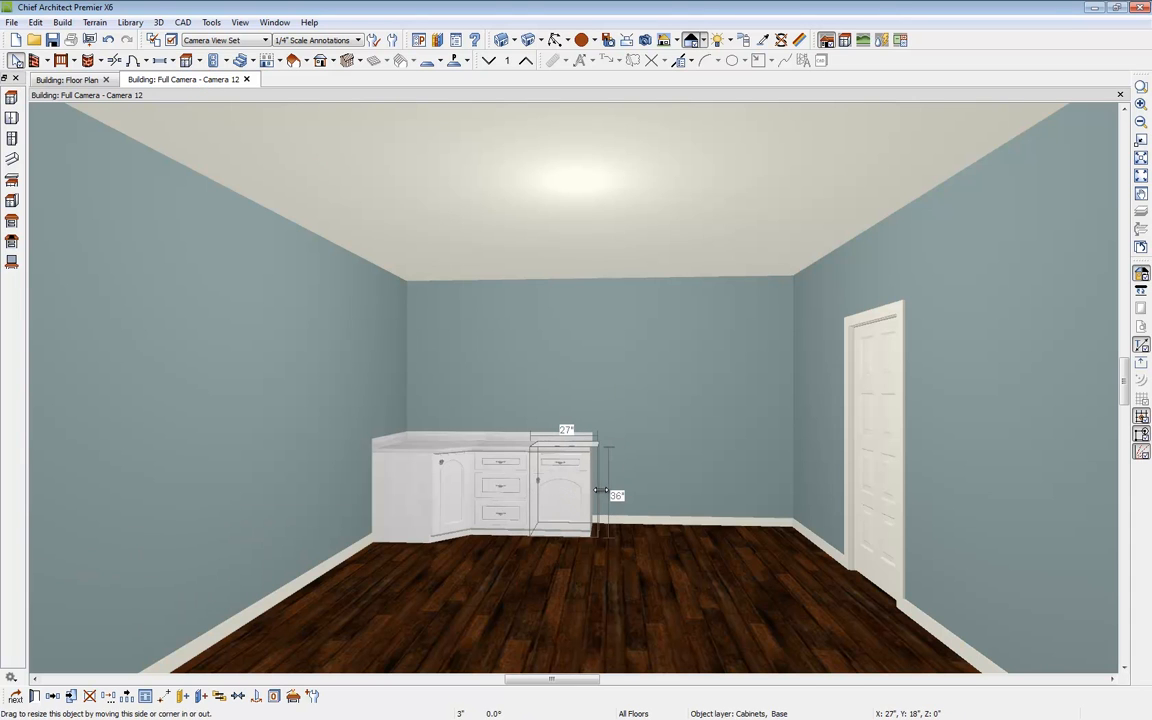
{"action": "left_click_drag", "start_coordinate": [610, 490], "coordinate": [633, 490]}
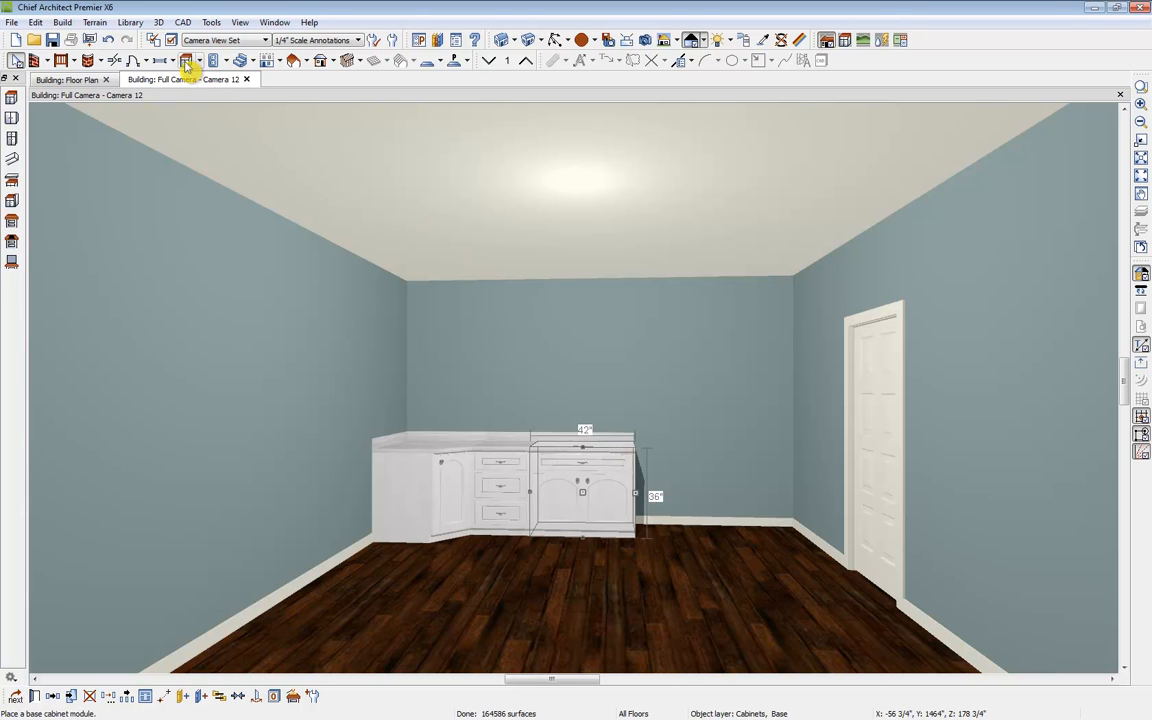
{"action": "mouse_move", "coordinate": [645, 490]}
{"action": "left_mouse_down"}
{"action": "mouse_move", "coordinate": [621, 495]}
{"action": "mouse_move", "coordinate": [638, 494]}
{"action": "left_mouse_up"}
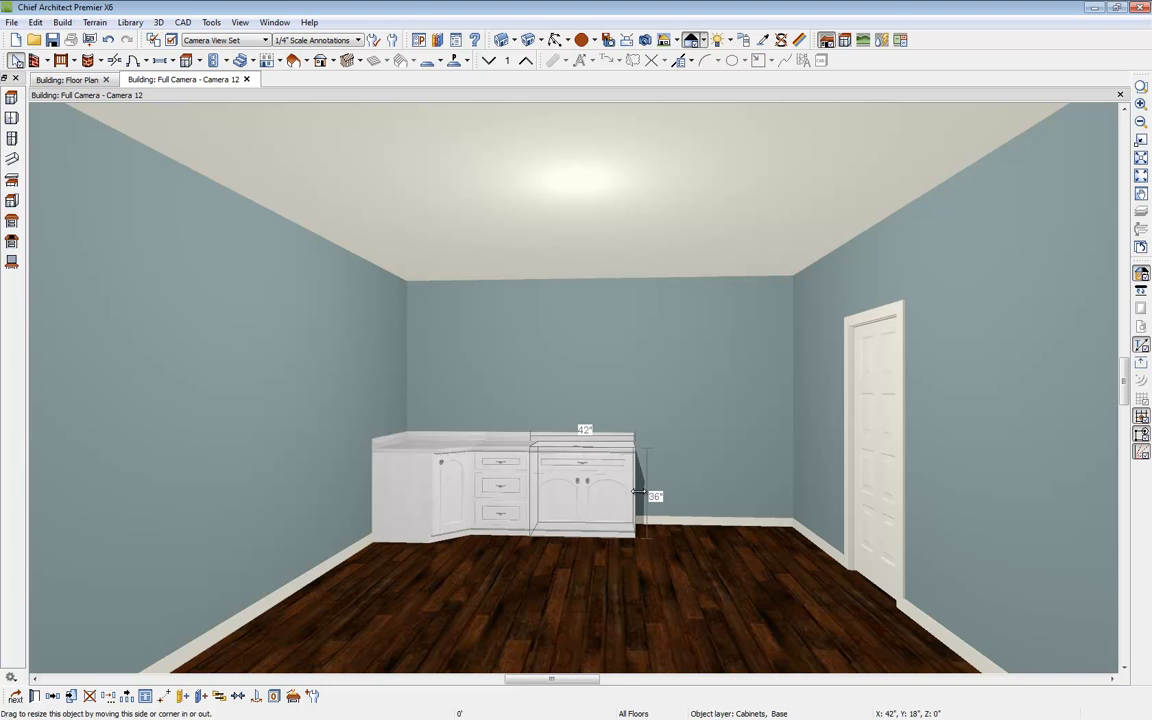
{"action": "left_click", "coordinate": [641, 495]}
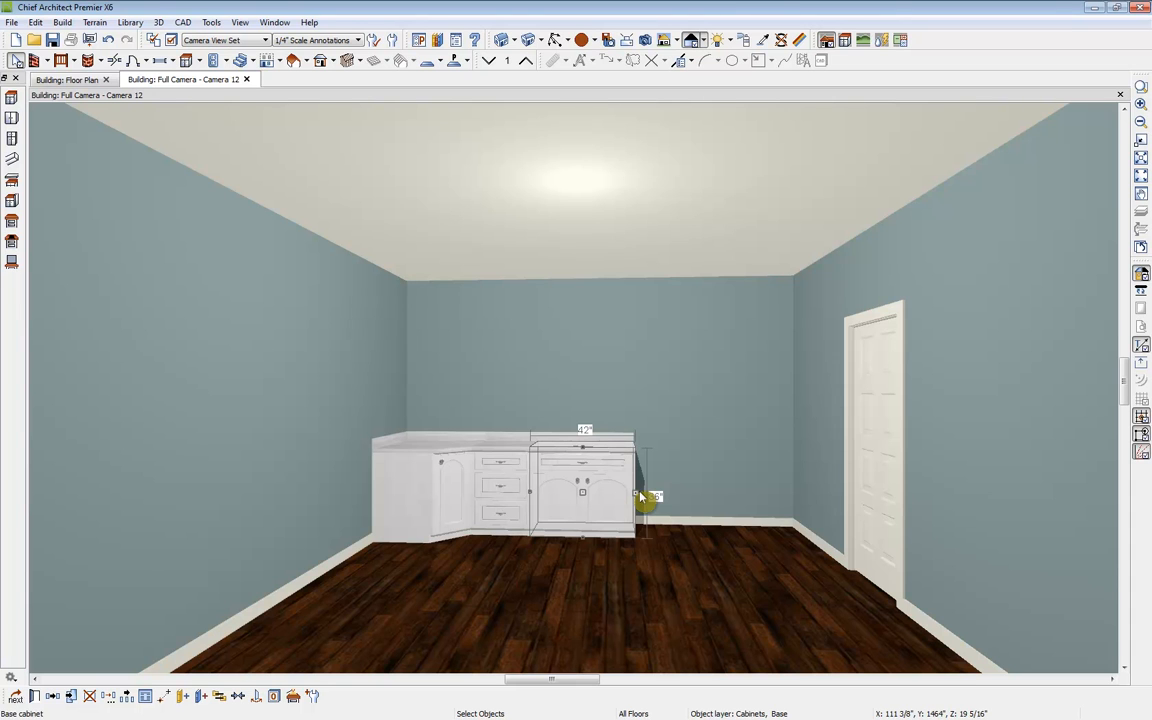
{"action": "left_click", "coordinate": [35, 697]}
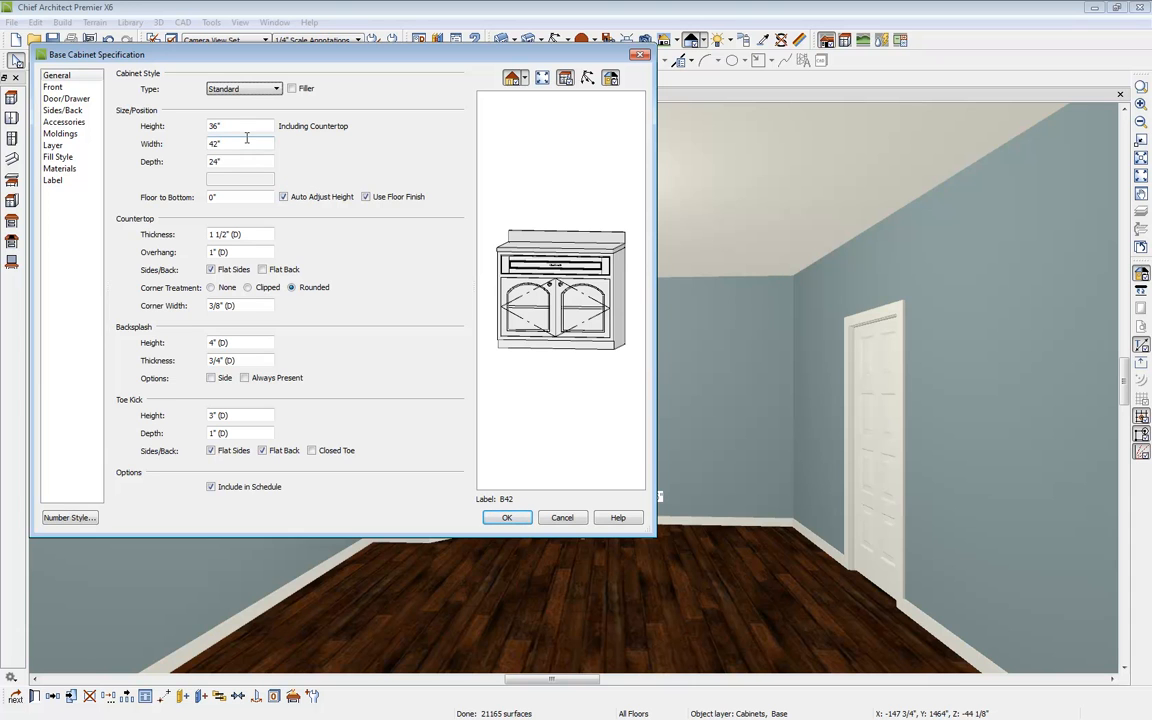
{"action": "left_click", "coordinate": [641, 56]}
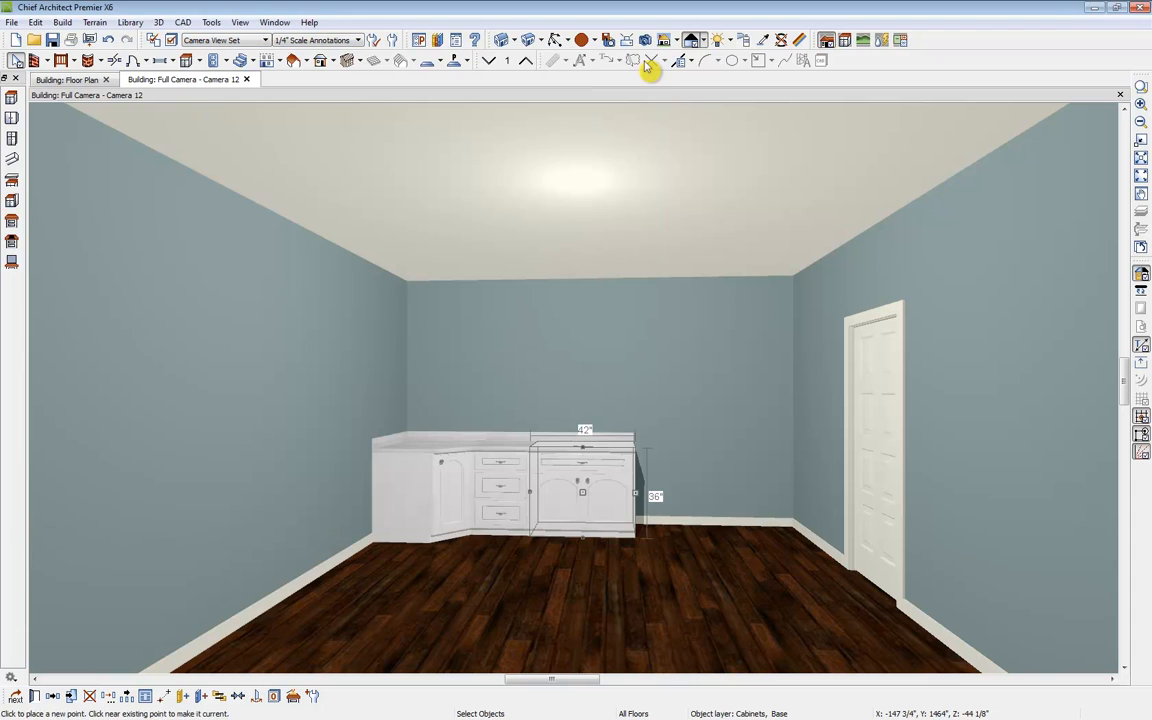
Step: Add one more base cabinet at the right end of the counter run
{"action": "left_click", "coordinate": [187, 60]}
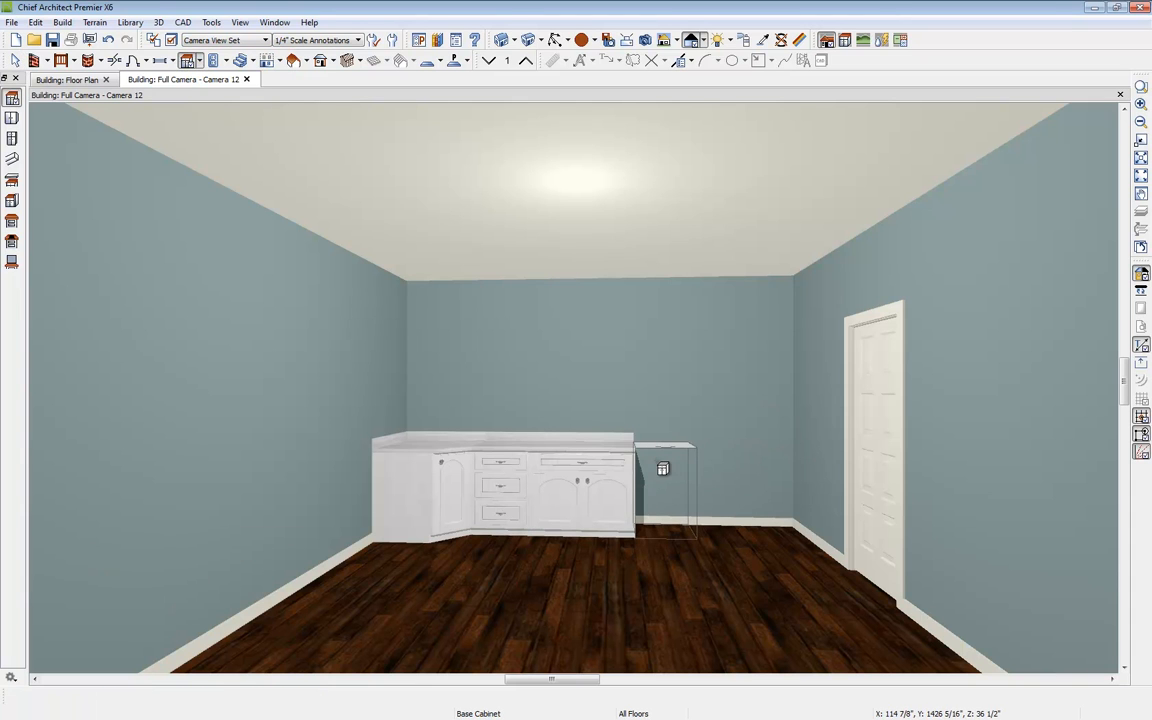
{"action": "left_click", "coordinate": [199, 61]}
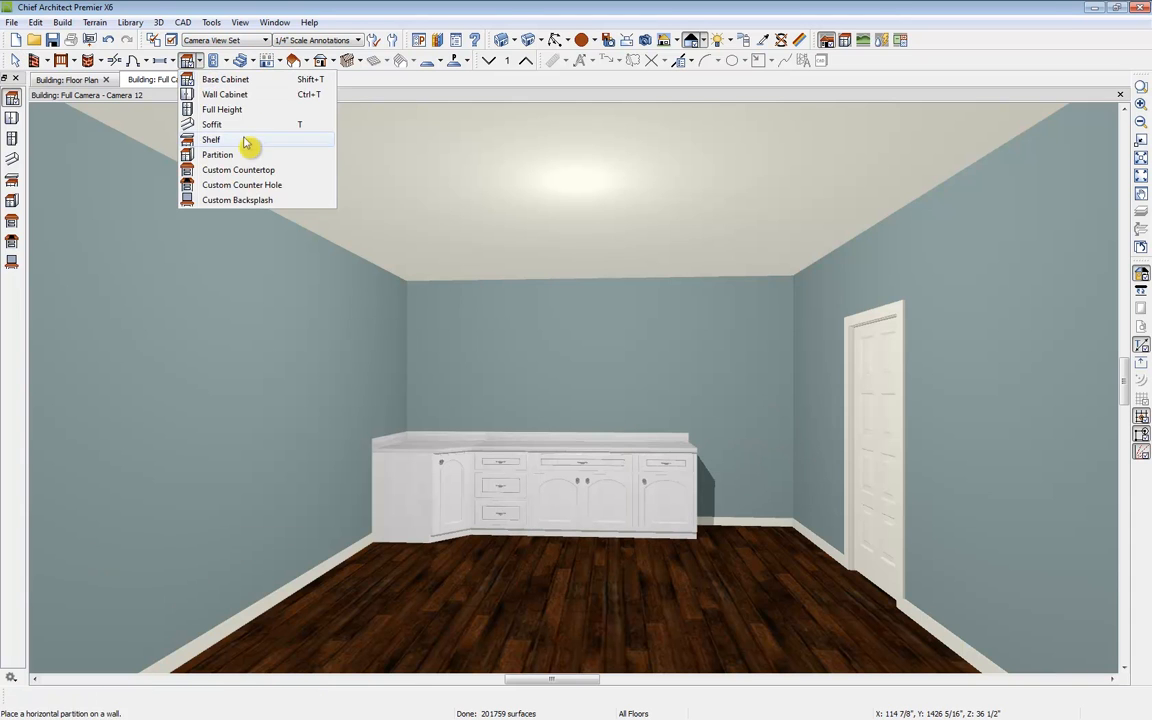
Step: Place a full-height cabinet beside the base cabinet run and nudge it to the left
{"action": "left_click", "coordinate": [225, 110]}
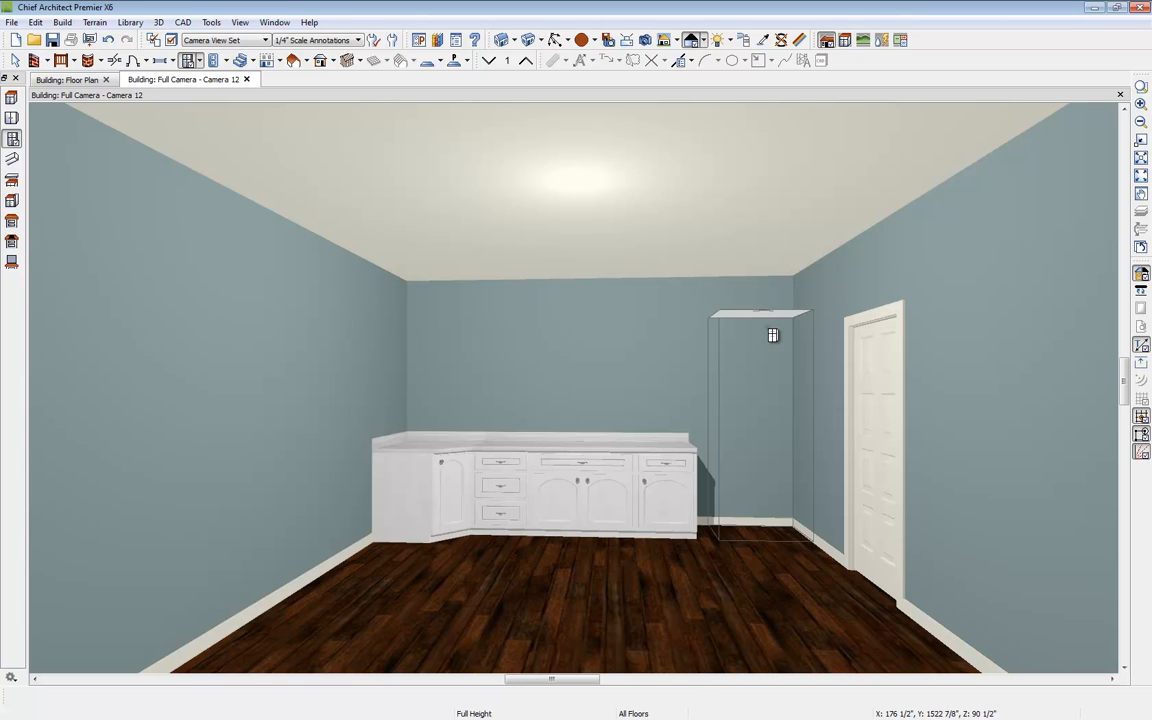
{"action": "left_click", "coordinate": [773, 335]}
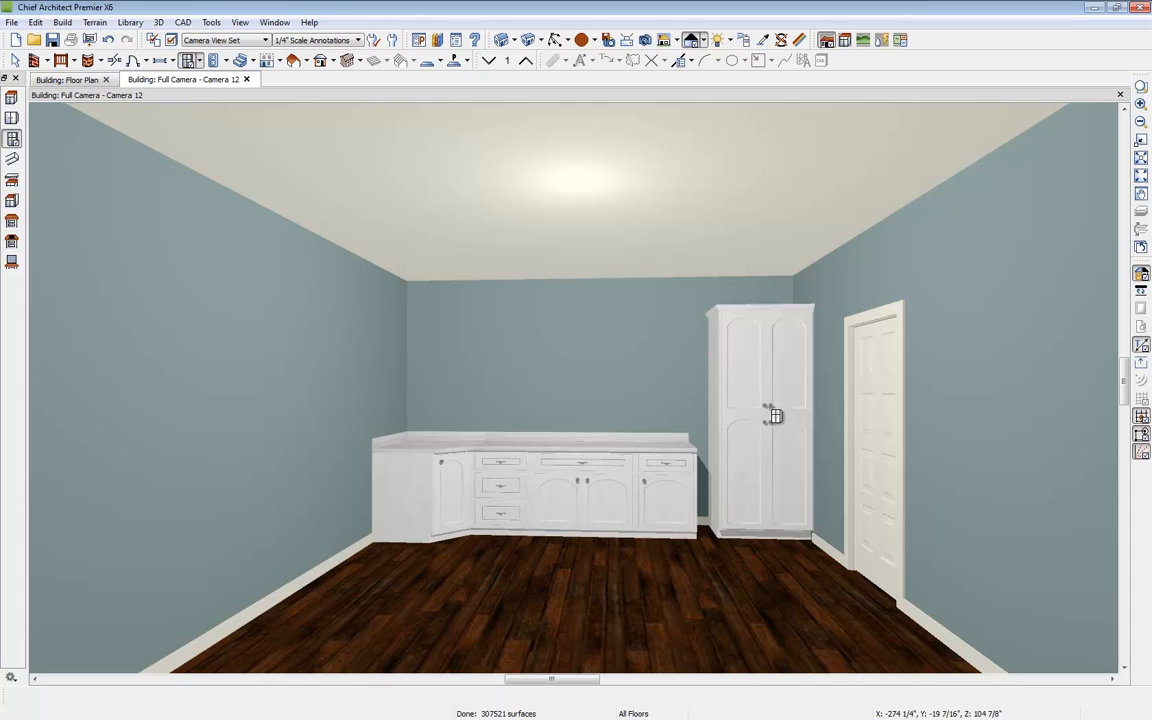
{"action": "left_click", "coordinate": [771, 347]}
{"action": "left_click", "coordinate": [773, 430]}
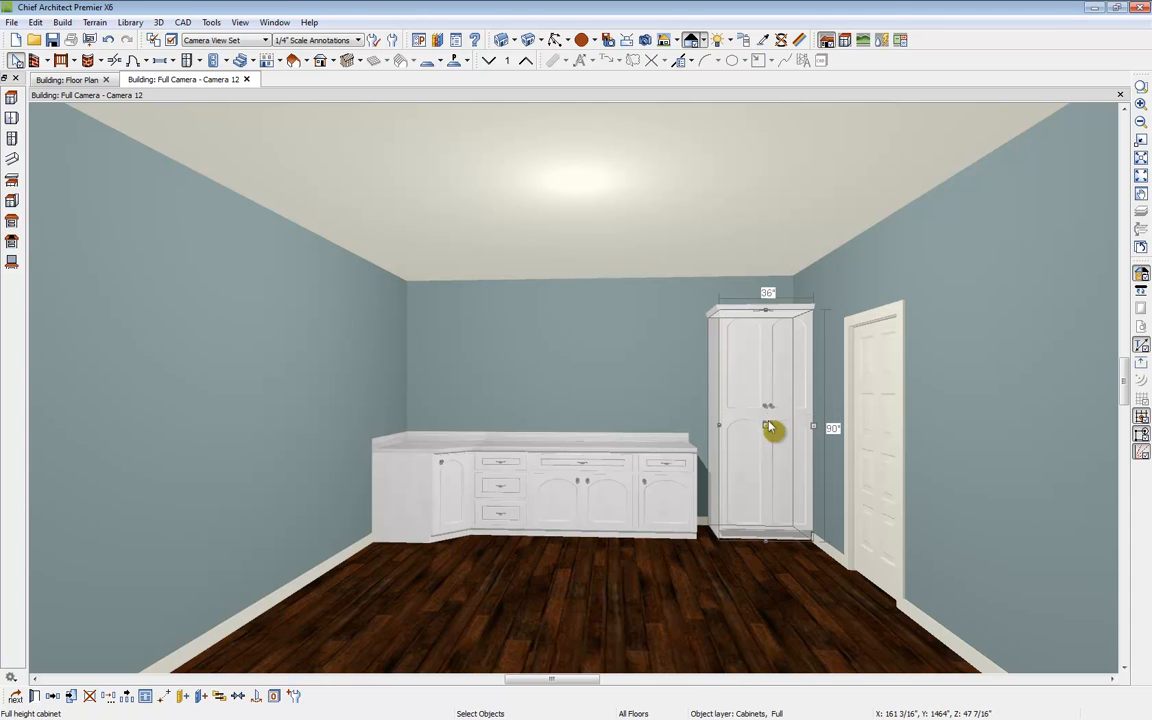
{"action": "key", "text": "Left"}
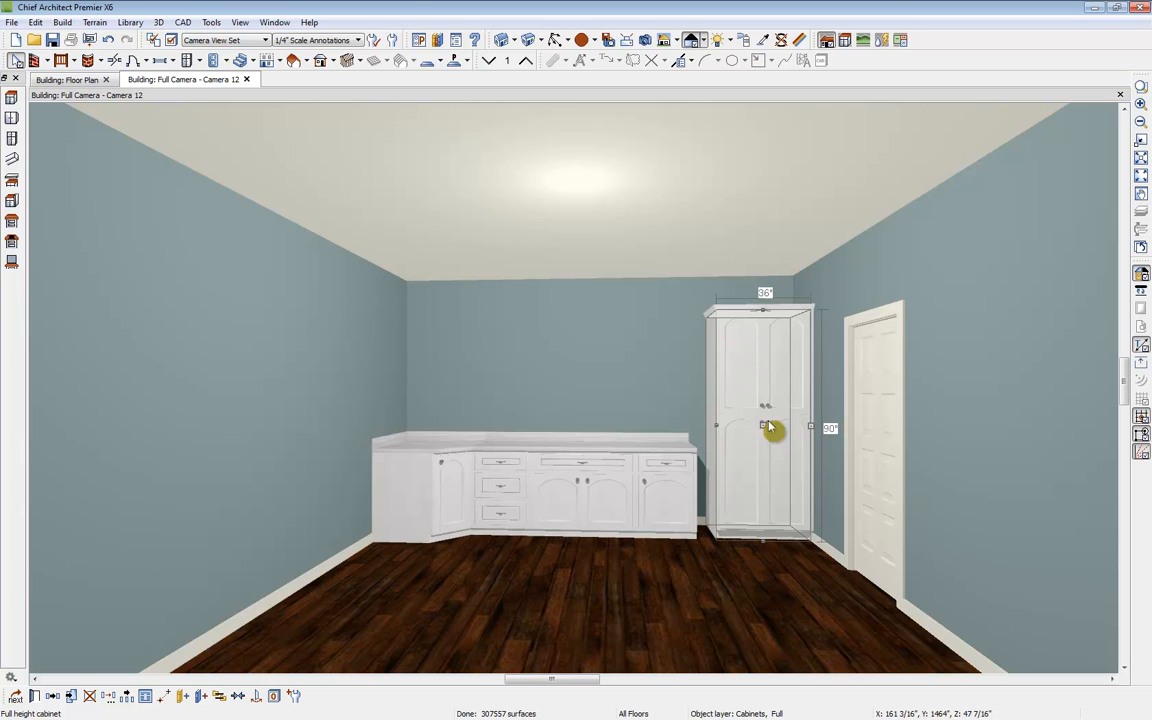
{"action": "key", "text": "Left"}
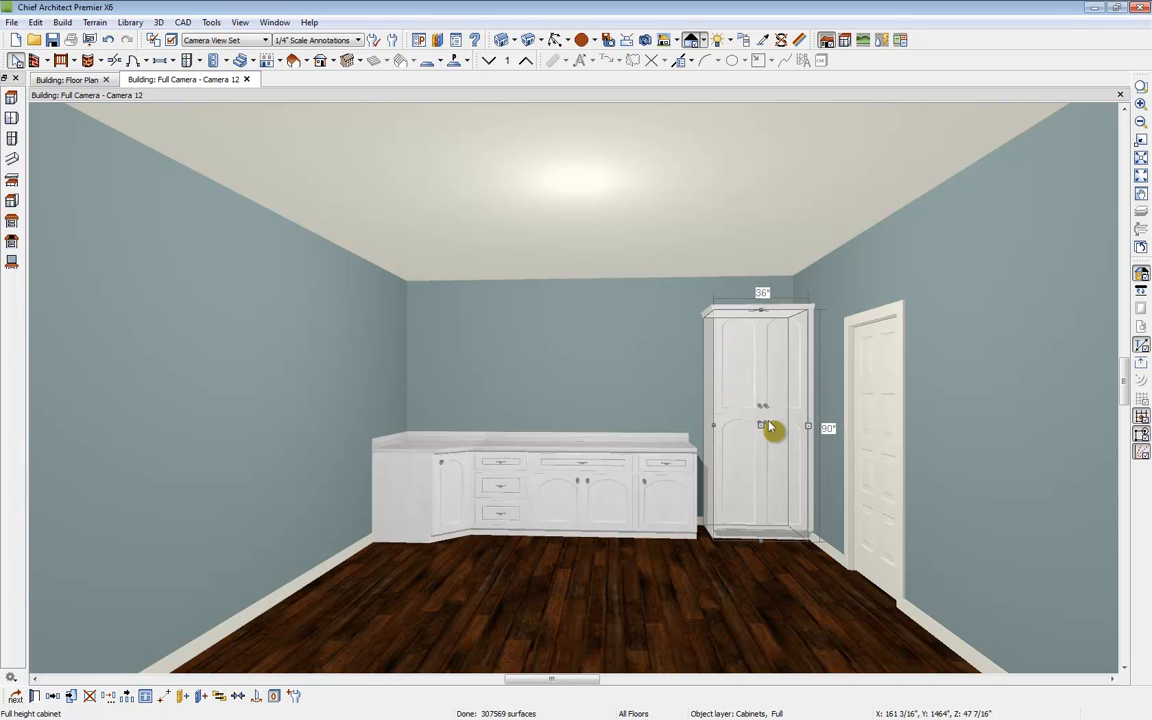
{"action": "key", "text": "Escape"}
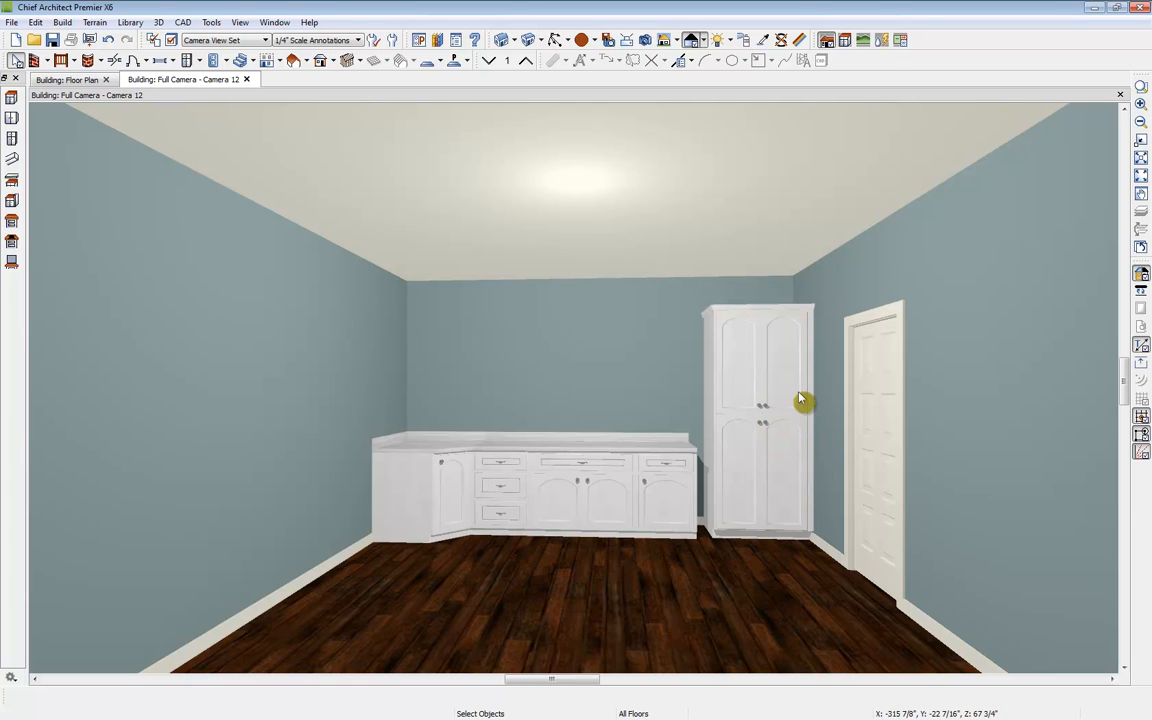
Step: Widen the full-height cabinet to 42" so it meets the base cabinets
{"action": "left_click", "coordinate": [758, 410]}
{"action": "left_click_drag", "start_coordinate": [712, 424], "coordinate": [701, 426]}
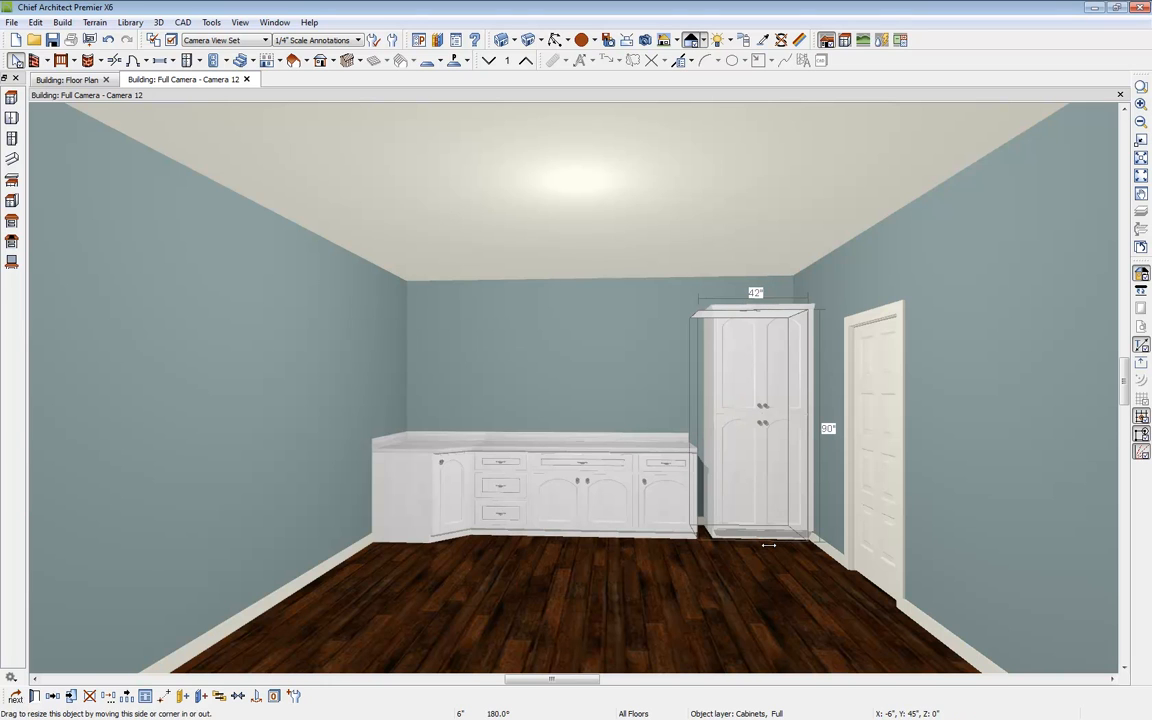
{"action": "key", "text": "Escape"}
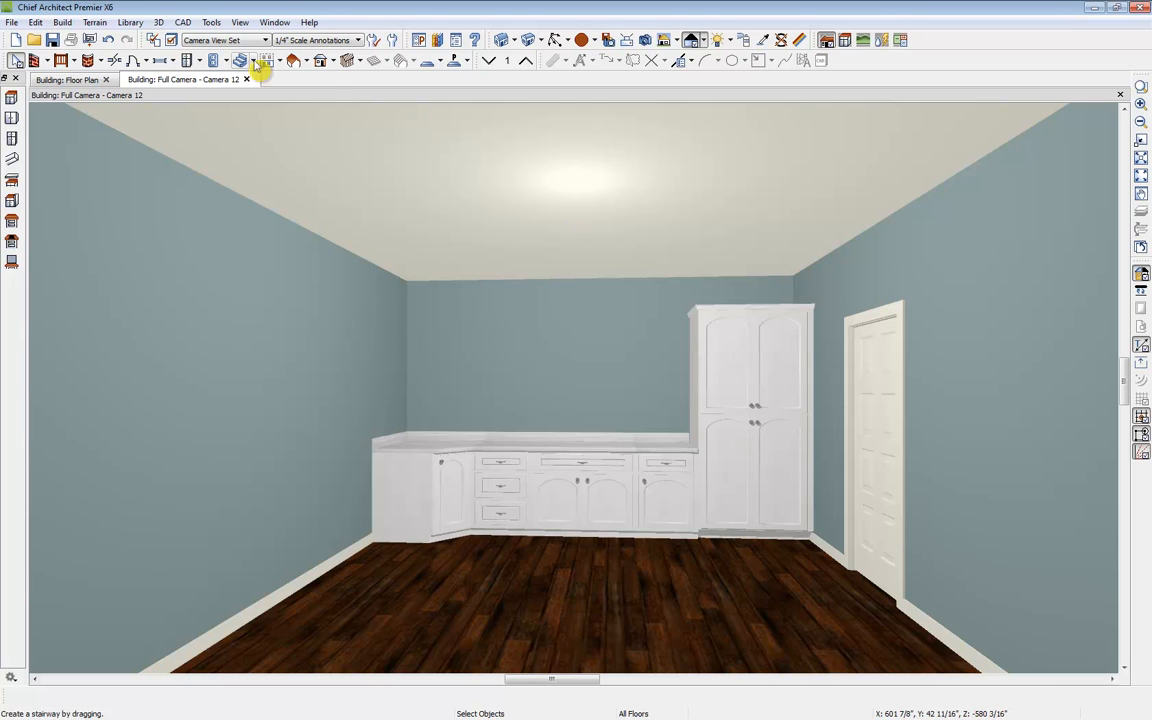
Step: Add a base cabinet along the left wall next to the corner cabinet
{"action": "left_click", "coordinate": [199, 60]}
{"action": "left_click", "coordinate": [218, 79]}
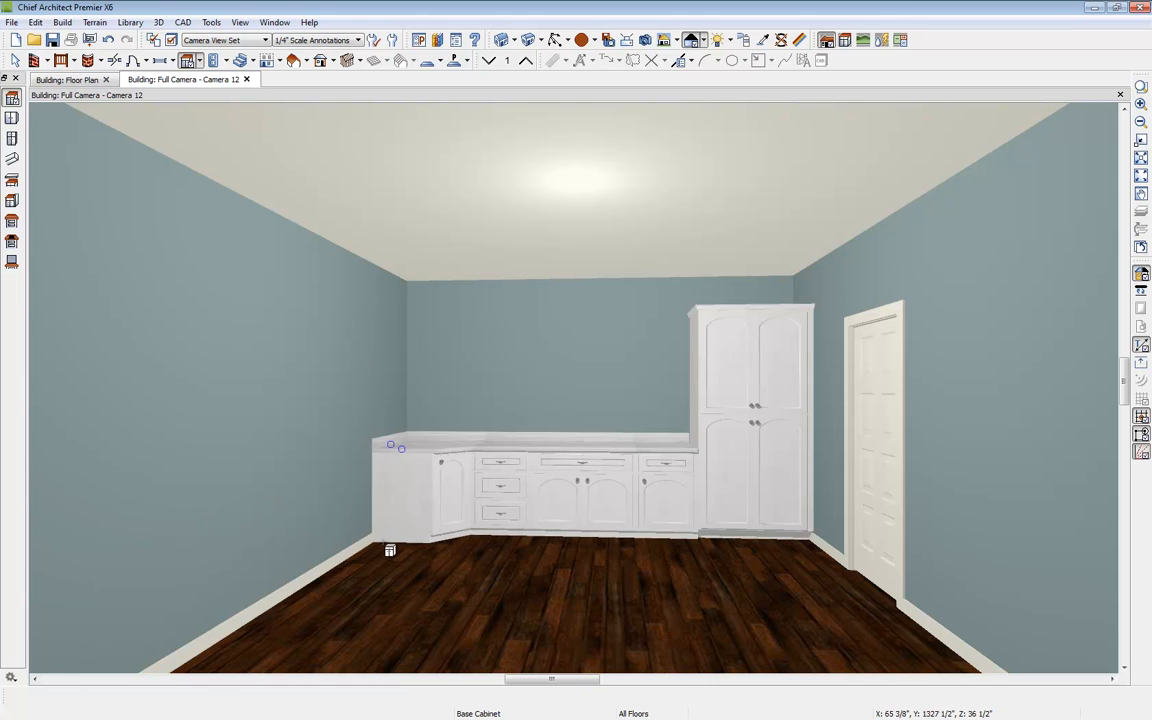
{"action": "left_click", "coordinate": [366, 488]}
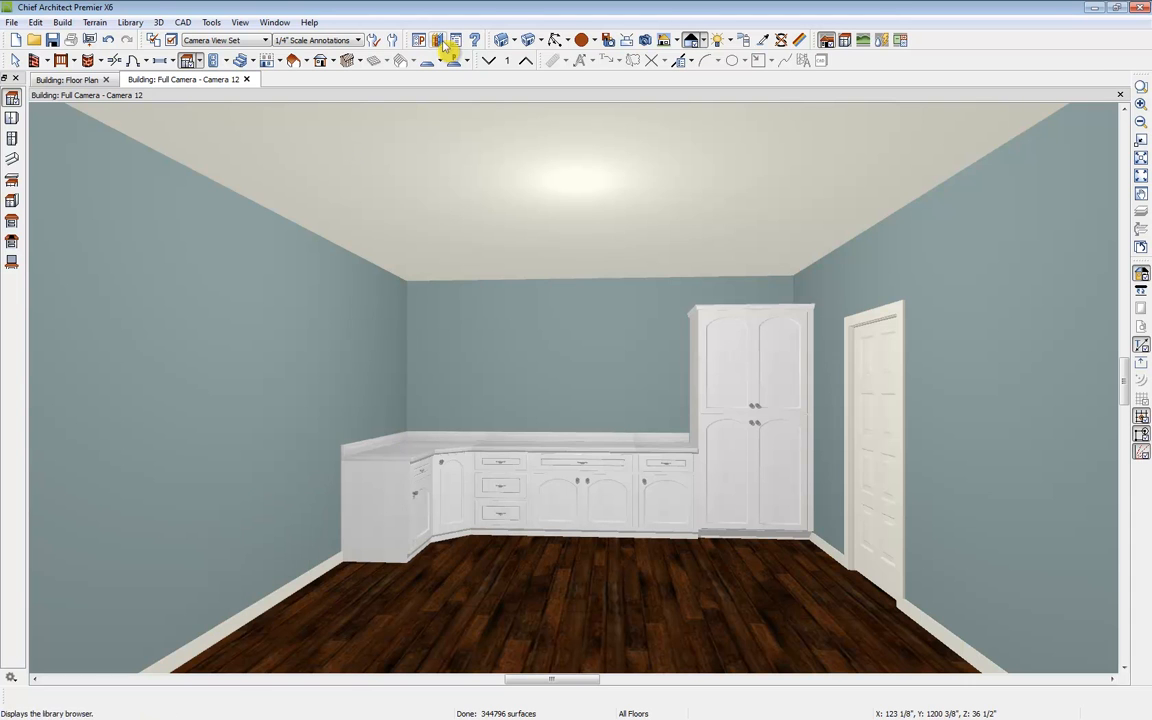
Step: Place the Professional Range from the user catalog's Building Demo folder along the left wall beside the cabinets
{"action": "left_click", "coordinate": [439, 41]}
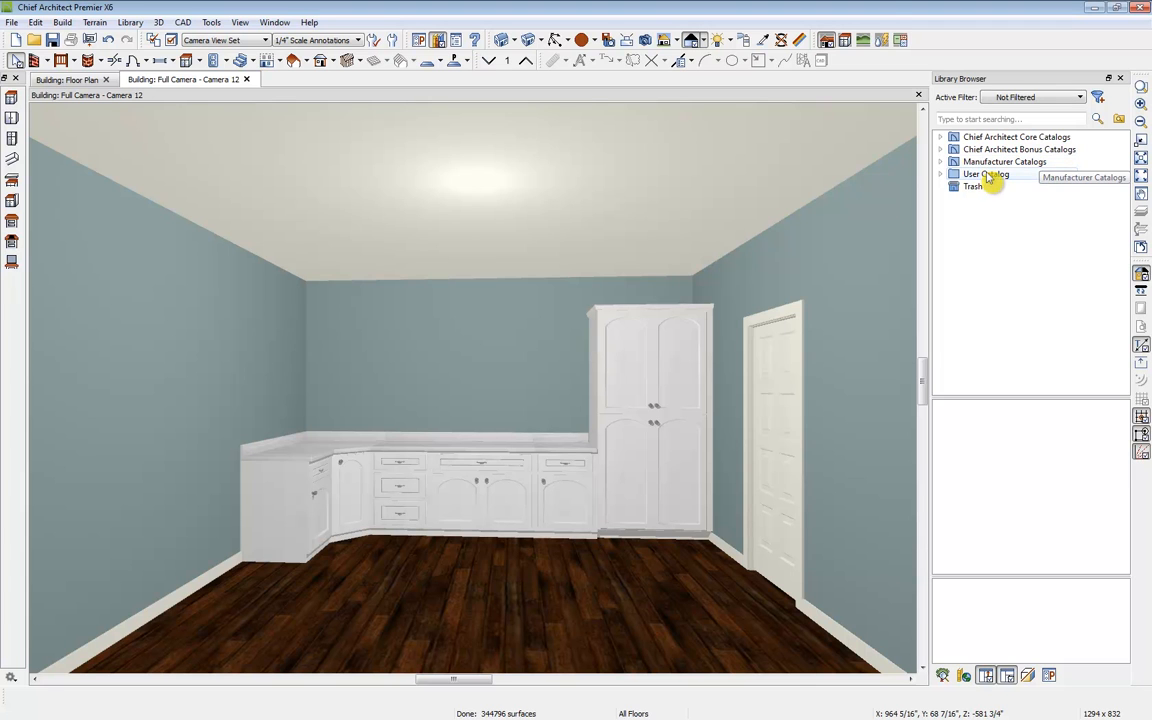
{"action": "left_click", "coordinate": [941, 175]}
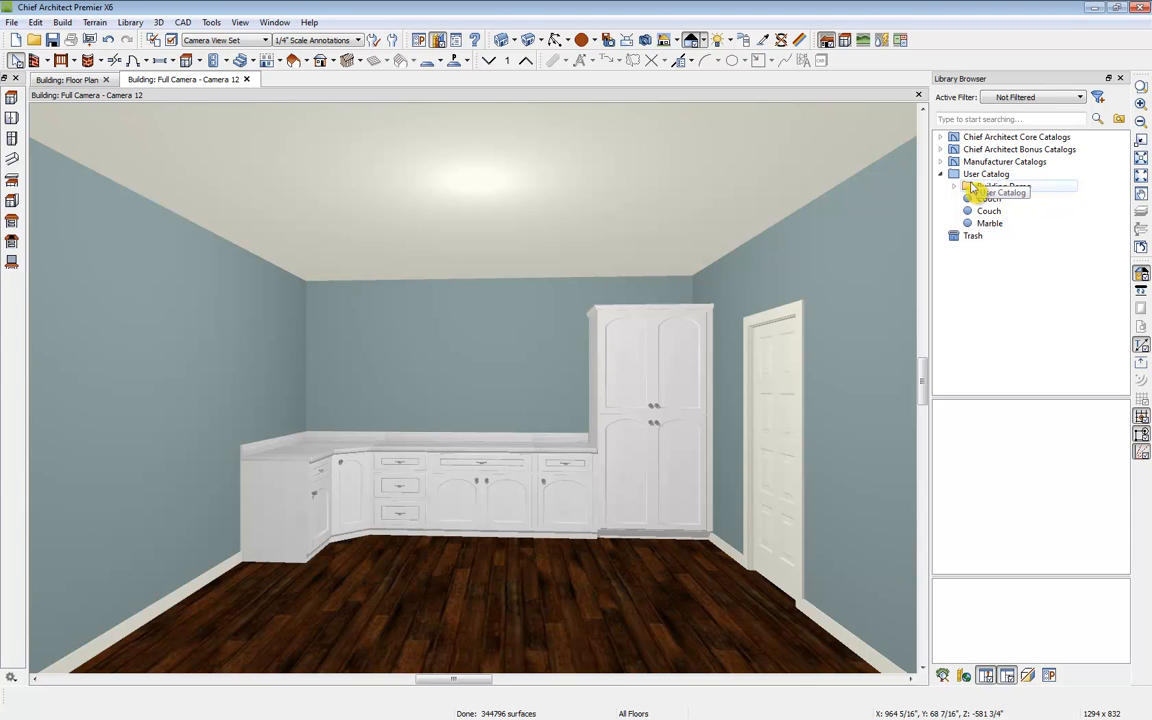
{"action": "double_click", "coordinate": [972, 187]}
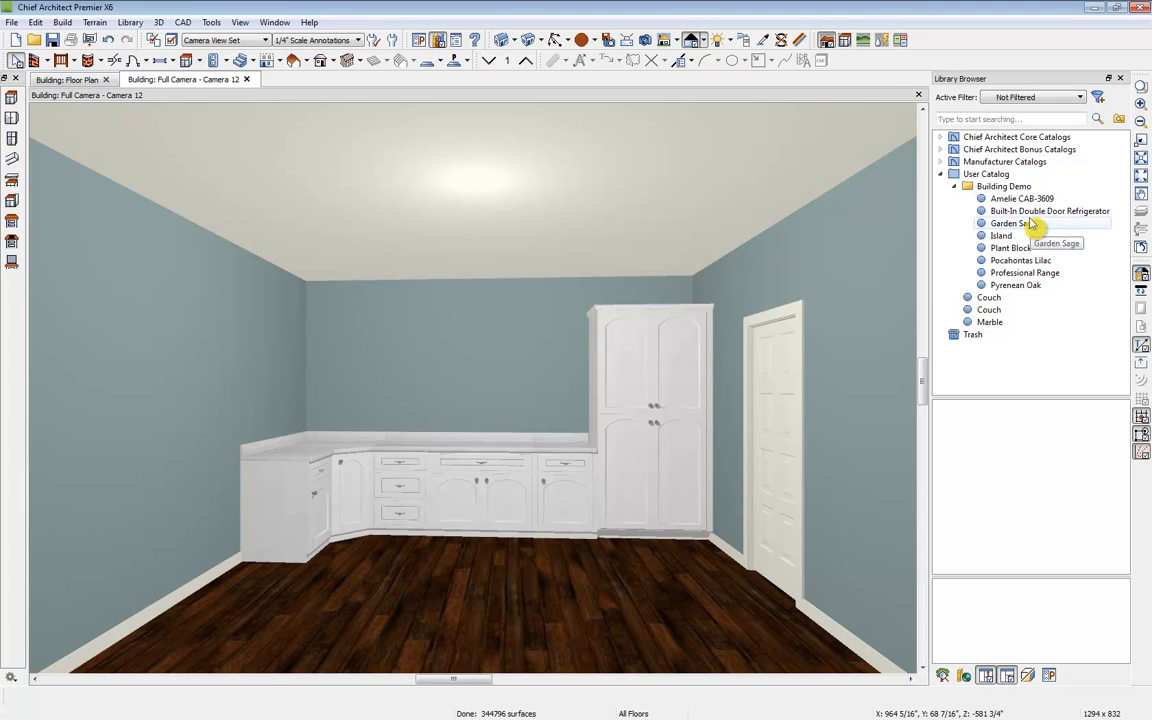
{"action": "left_click", "coordinate": [1070, 276]}
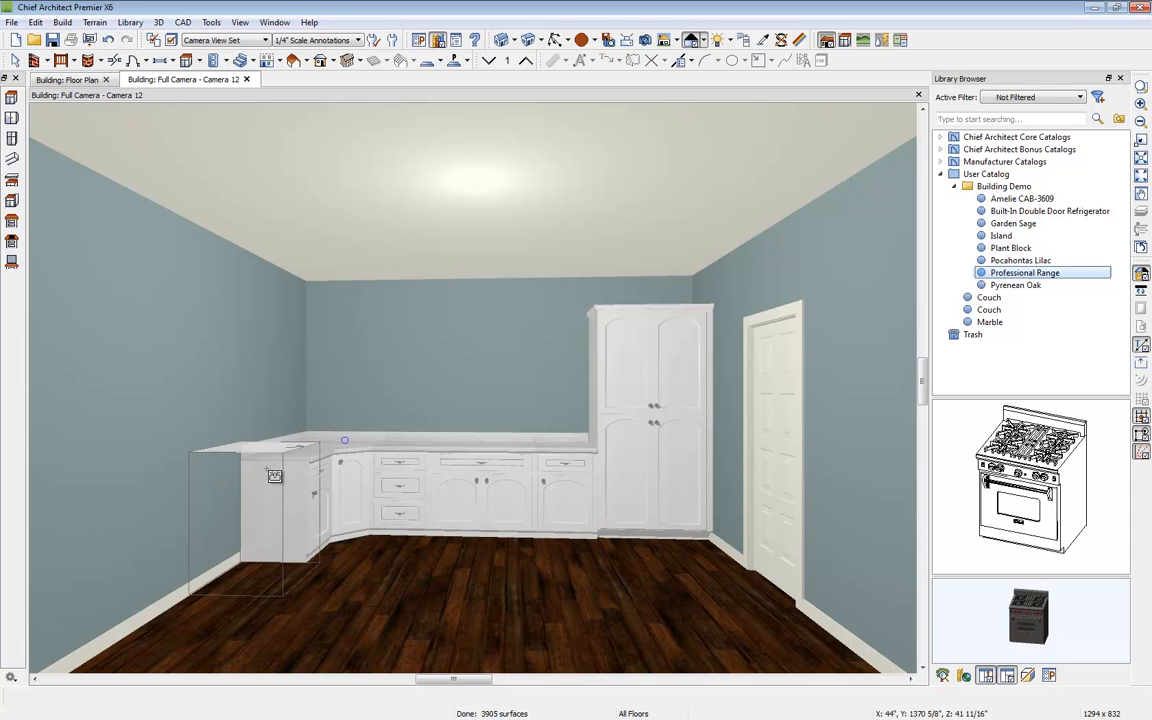
{"action": "left_click", "coordinate": [327, 510]}
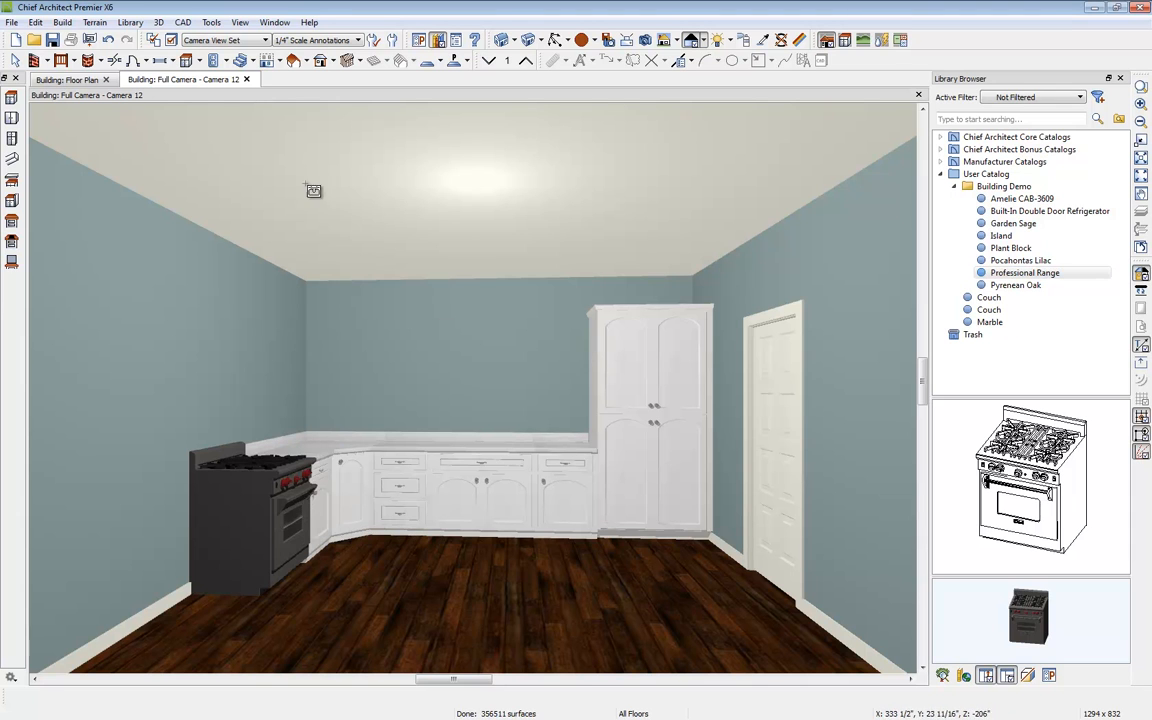
Step: Add a base cabinet beyond the range and a full-height cabinet at the front end of the left wall
{"action": "left_click", "coordinate": [187, 60]}
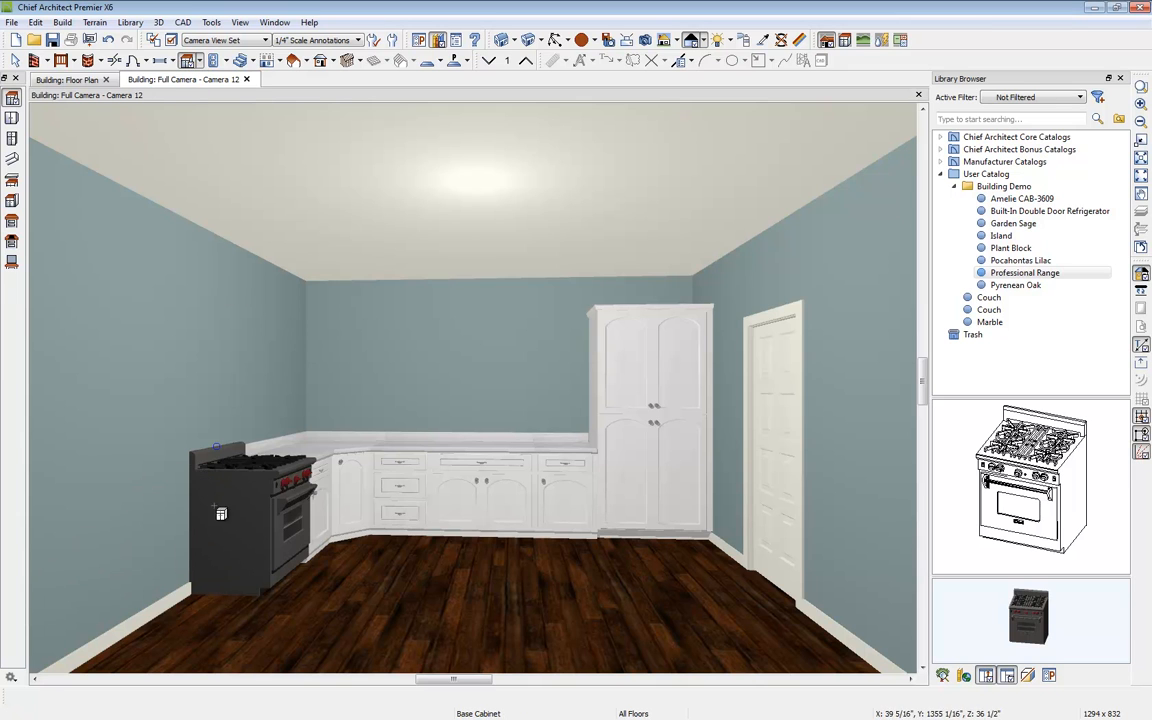
{"action": "left_click", "coordinate": [189, 473]}
{"action": "left_click", "coordinate": [199, 60]}
{"action": "left_click", "coordinate": [213, 110]}
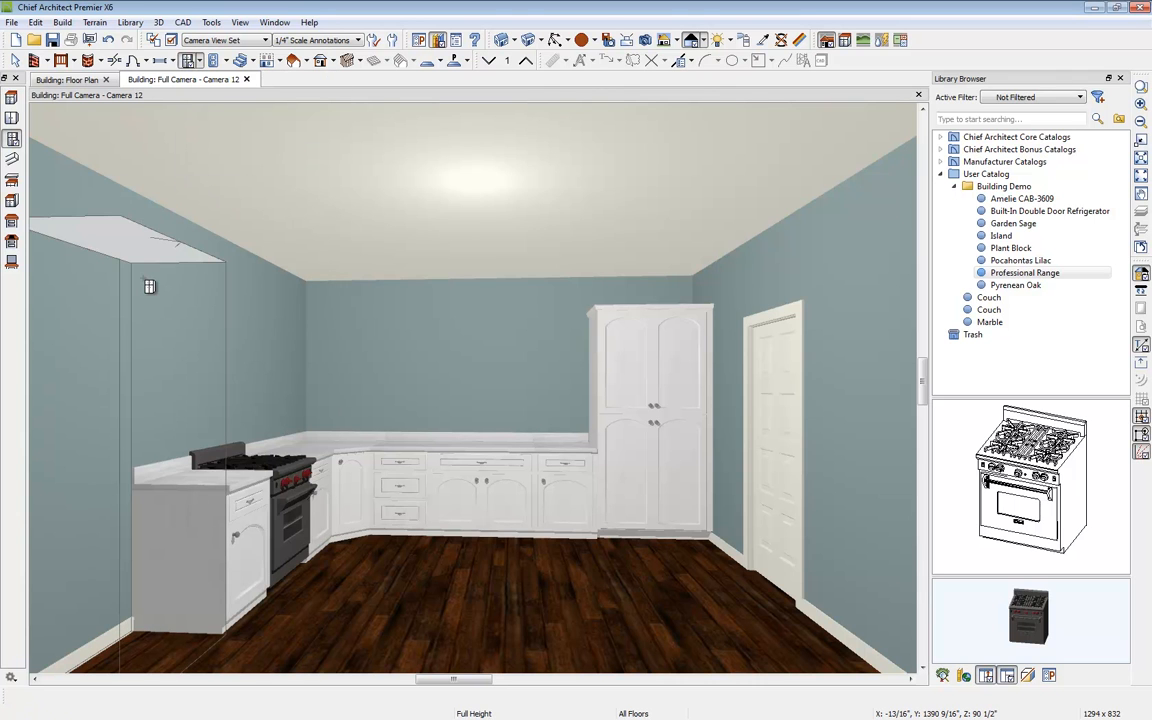
{"action": "left_click", "coordinate": [165, 283]}
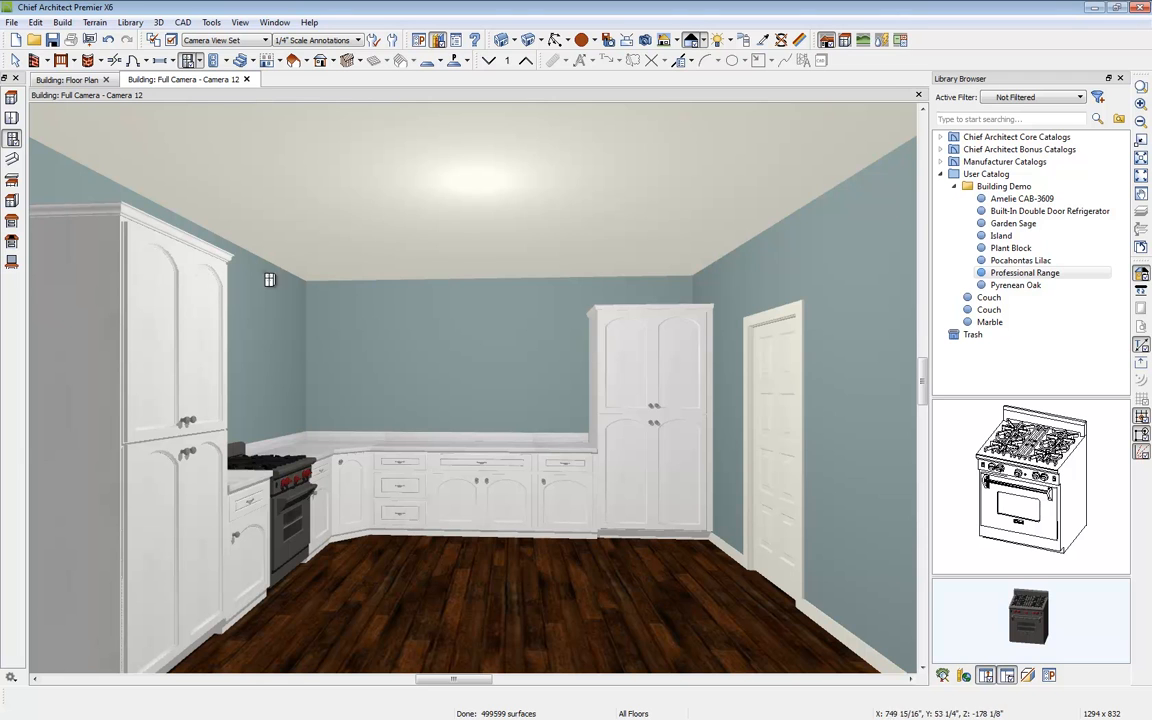
Step: Place the Built-In Double Door Refrigerator from the user catalog's Building Demo folder at the front end of the left wall
{"action": "left_click", "coordinate": [1058, 214]}
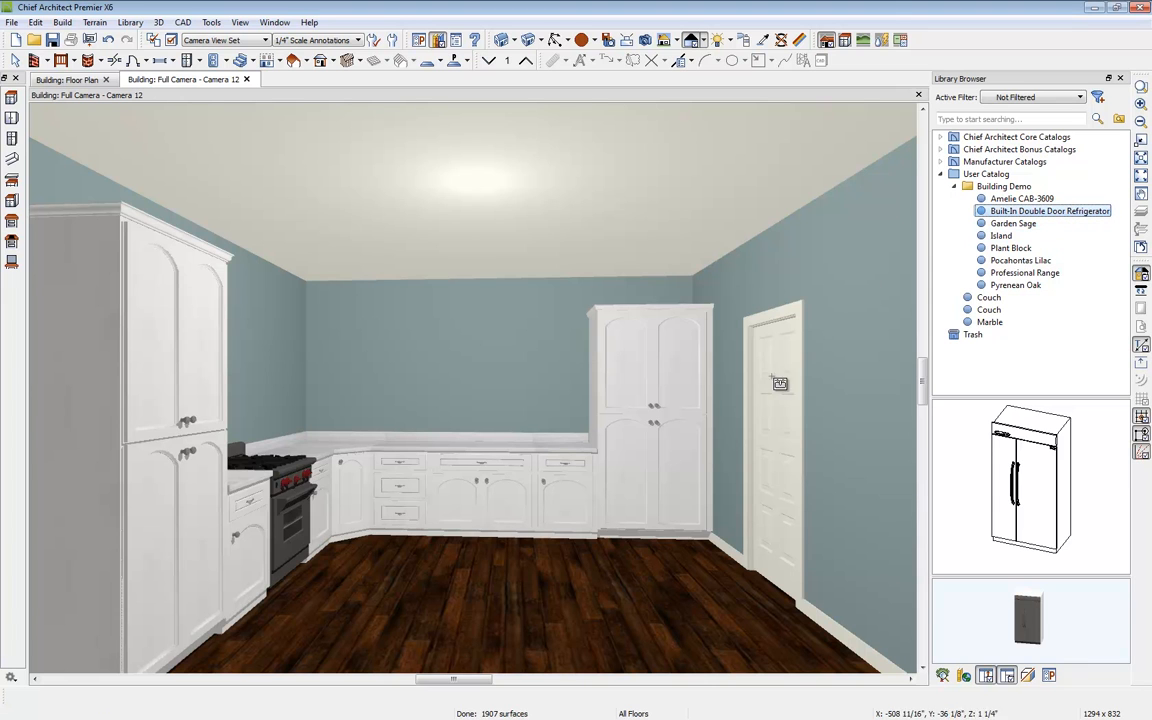
{"action": "left_click", "coordinate": [211, 386]}
{"action": "key", "text": "Escape"}
Step: Widen the refrigerator to about 43" so it fills the space up to the base cabinets
{"action": "left_click", "coordinate": [152, 318]}
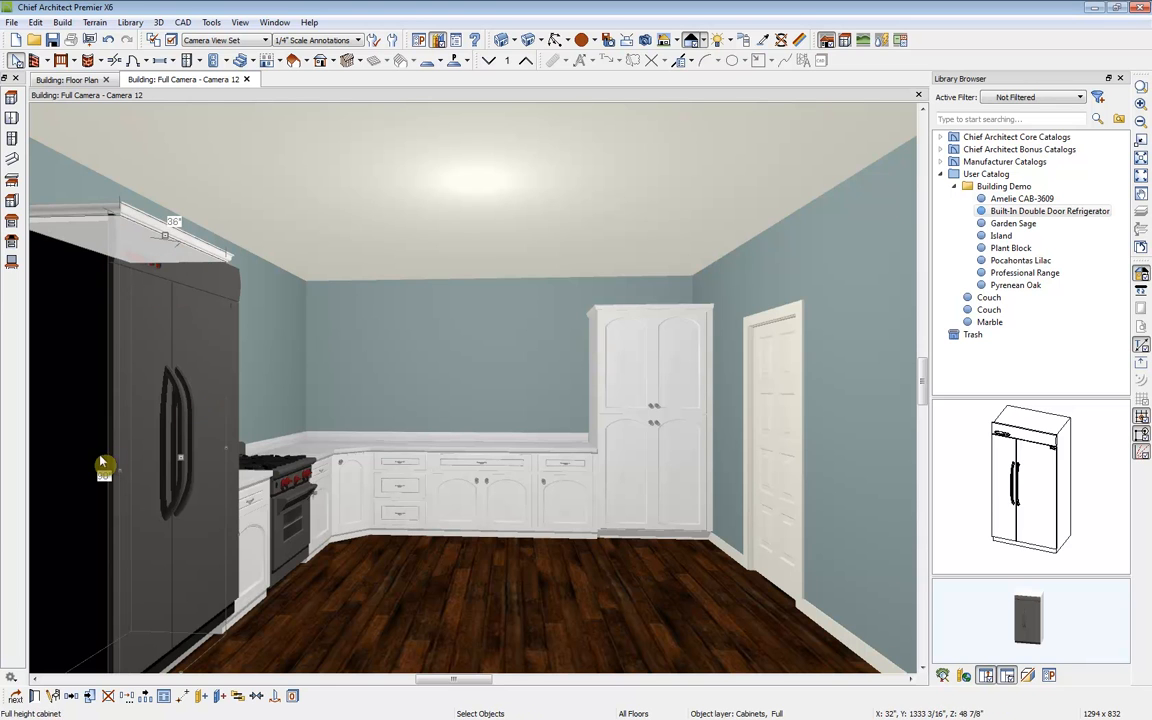
{"action": "left_click_drag", "start_coordinate": [118, 474], "coordinate": [88, 474]}
{"action": "left_click_drag", "start_coordinate": [168, 490], "coordinate": [172, 497]}
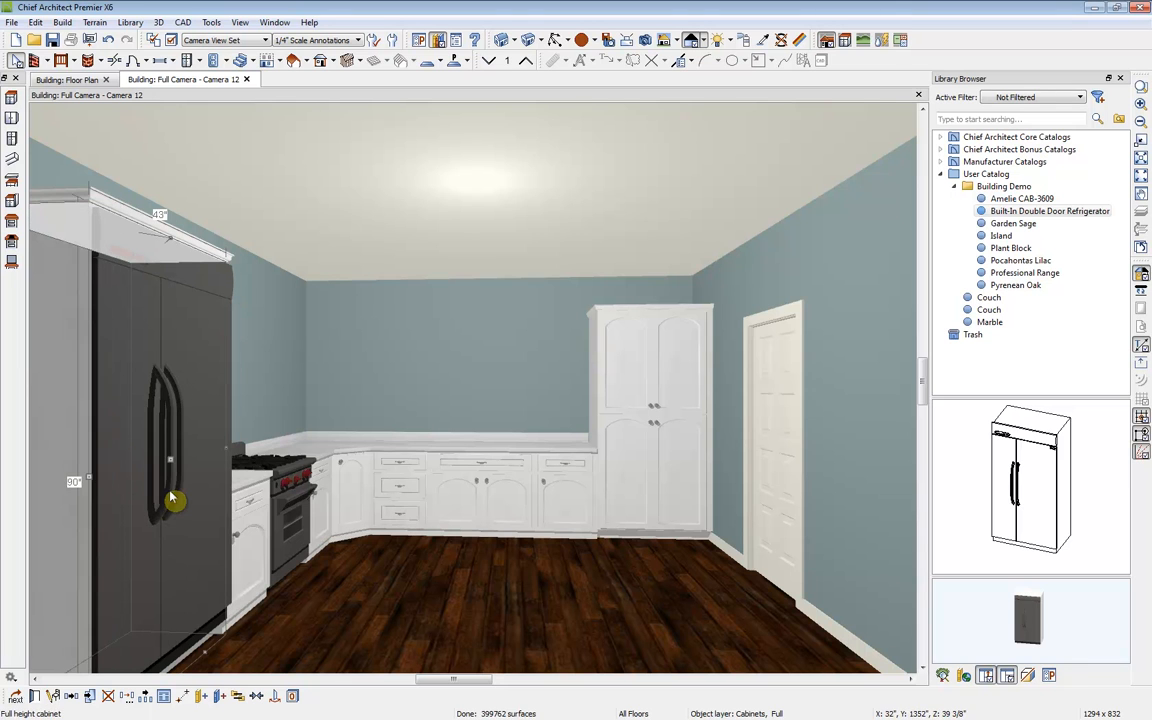
{"action": "key", "text": "Escape"}
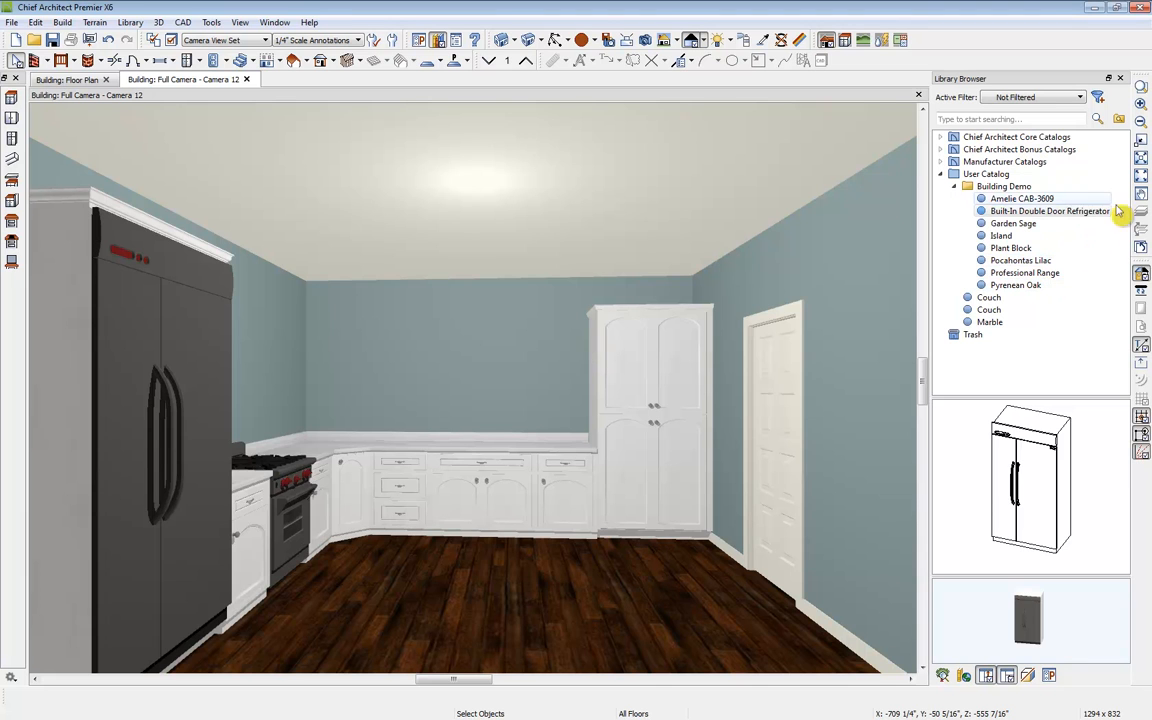
Step: Place a Double 42" undermount kitchen sink from the core catalog's Kitchen Sinks folder into the back wall's base cabinet
{"action": "left_click", "coordinate": [942, 138]}
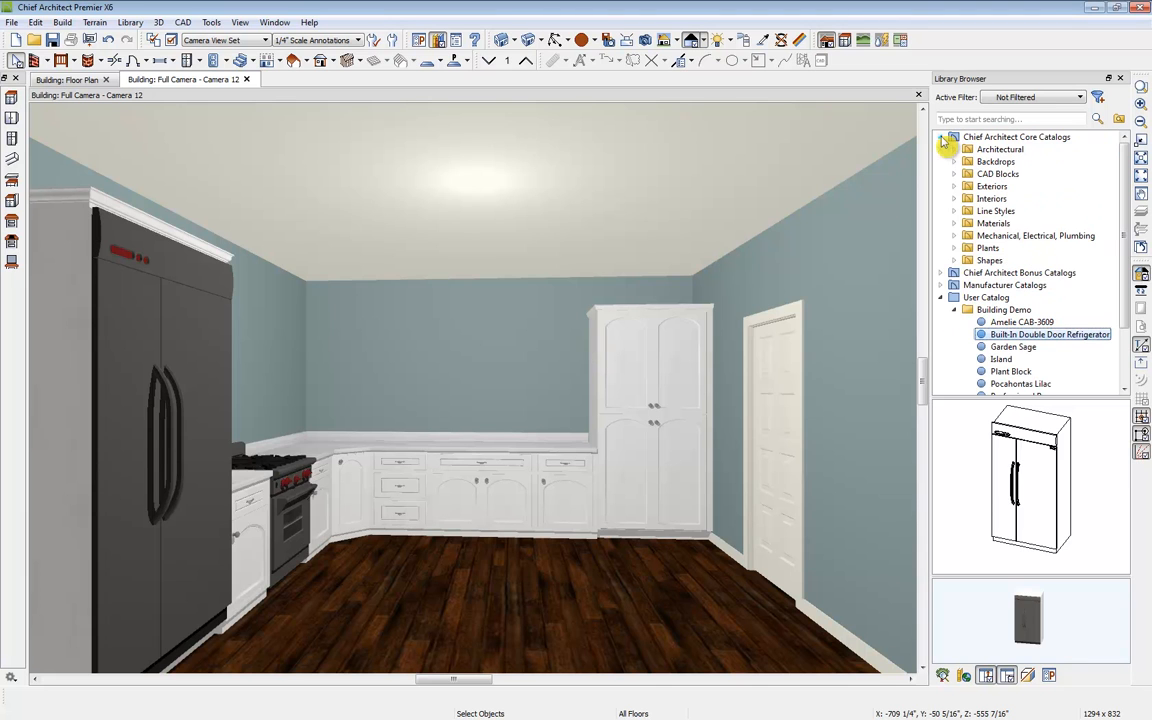
{"action": "left_click", "coordinate": [955, 150]}
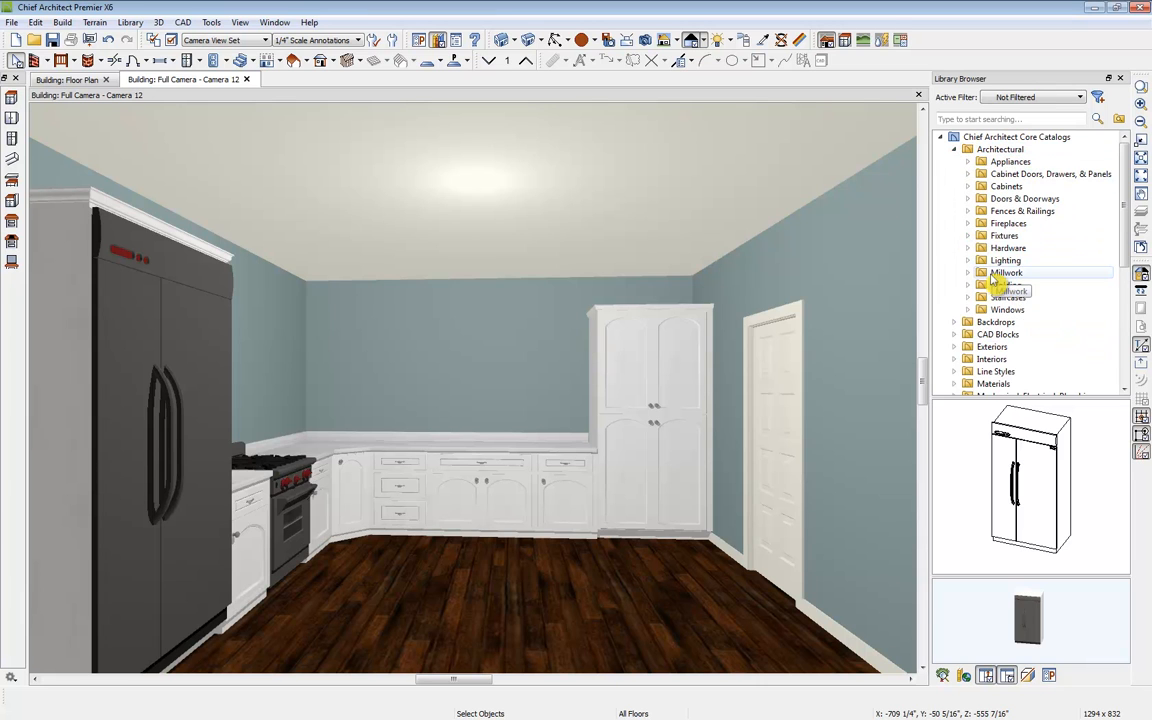
{"action": "left_click", "coordinate": [967, 236]}
{"action": "left_click", "coordinate": [981, 334]}
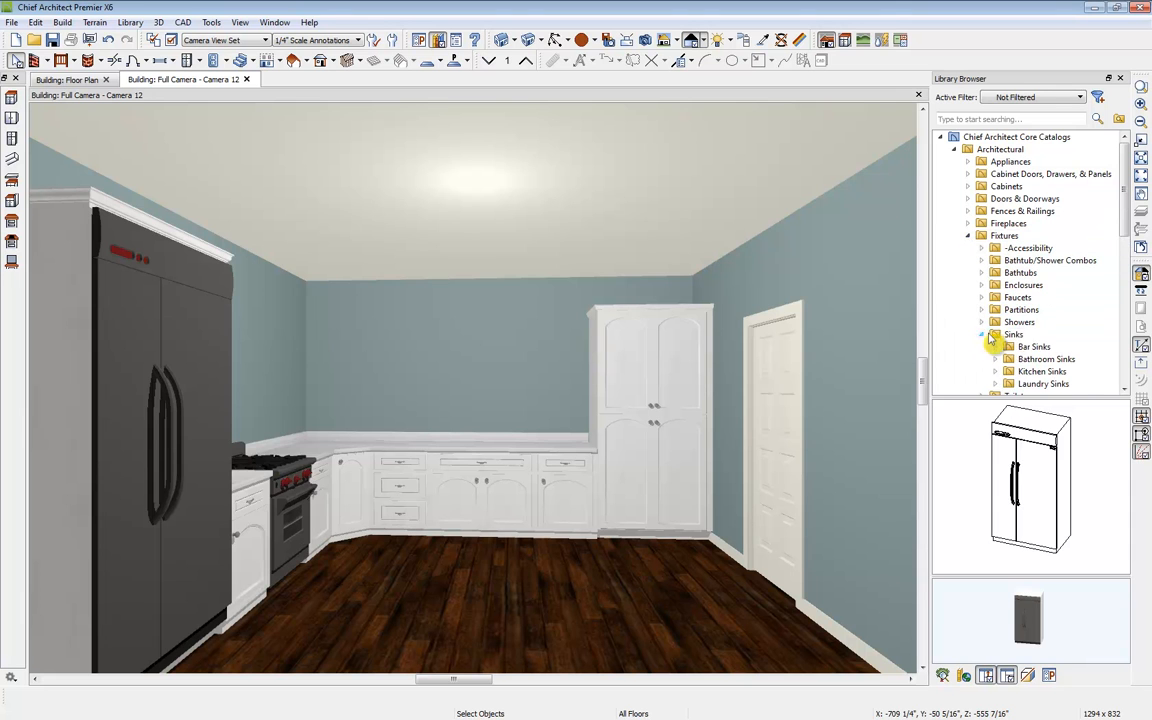
{"action": "scroll", "coordinate": [1030, 350], "scroll_direction": "down", "scroll_amount": 2}
{"action": "left_click", "coordinate": [1008, 297]}
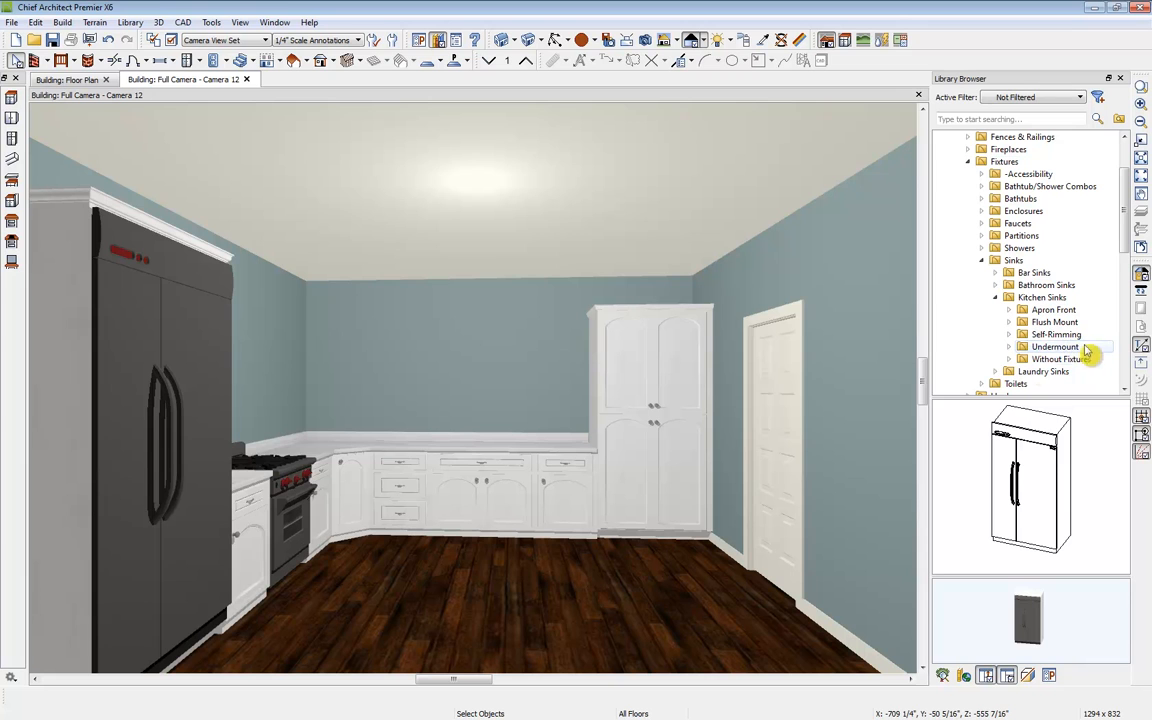
{"action": "left_click", "coordinate": [1050, 347]}
{"action": "left_click", "coordinate": [966, 477]}
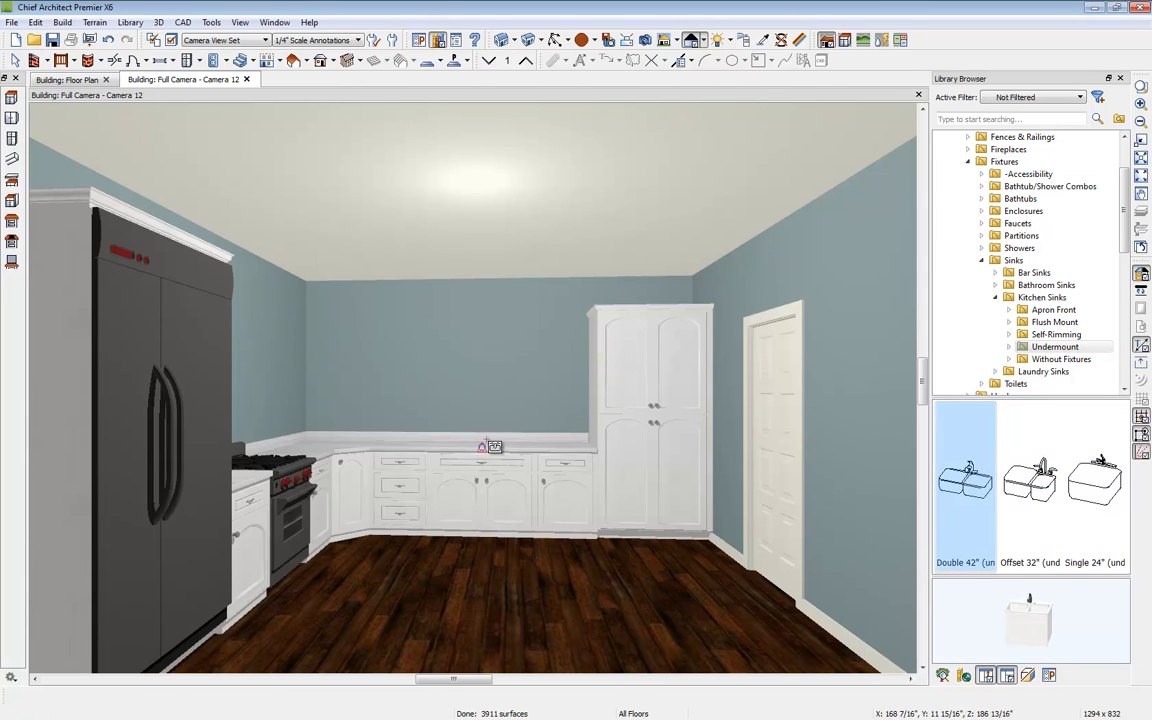
{"action": "left_click", "coordinate": [486, 443]}
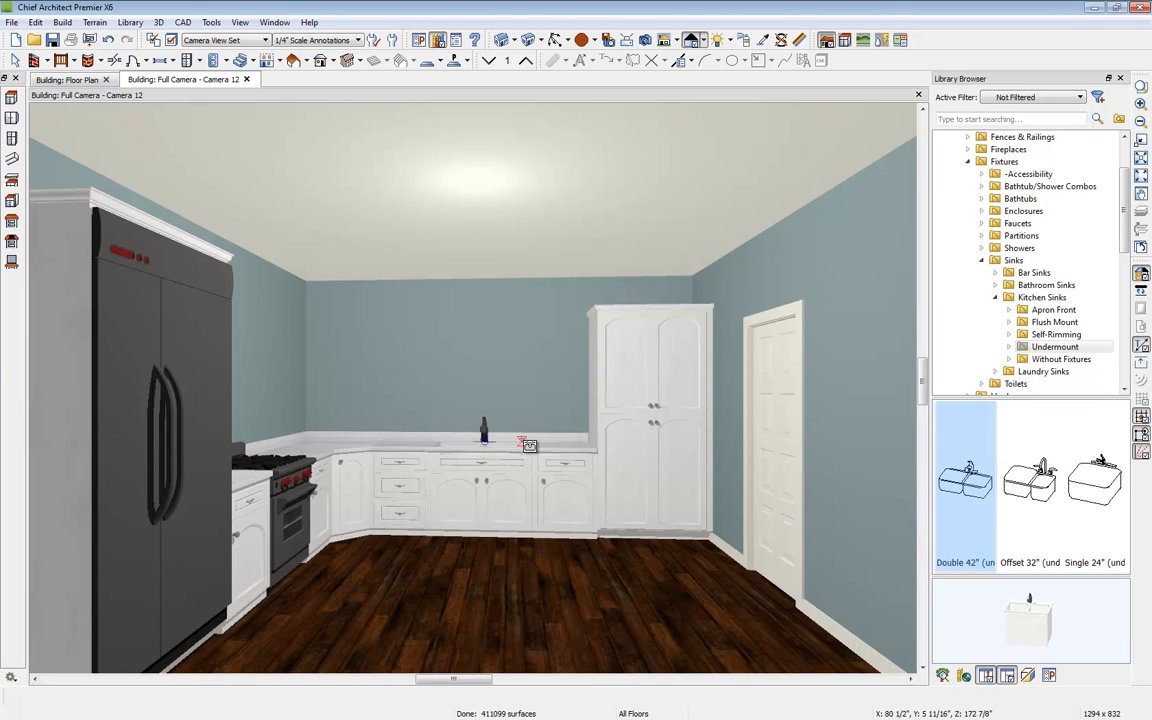
Step: Add a window in the back wall above the sink
{"action": "left_click", "coordinate": [160, 60]}
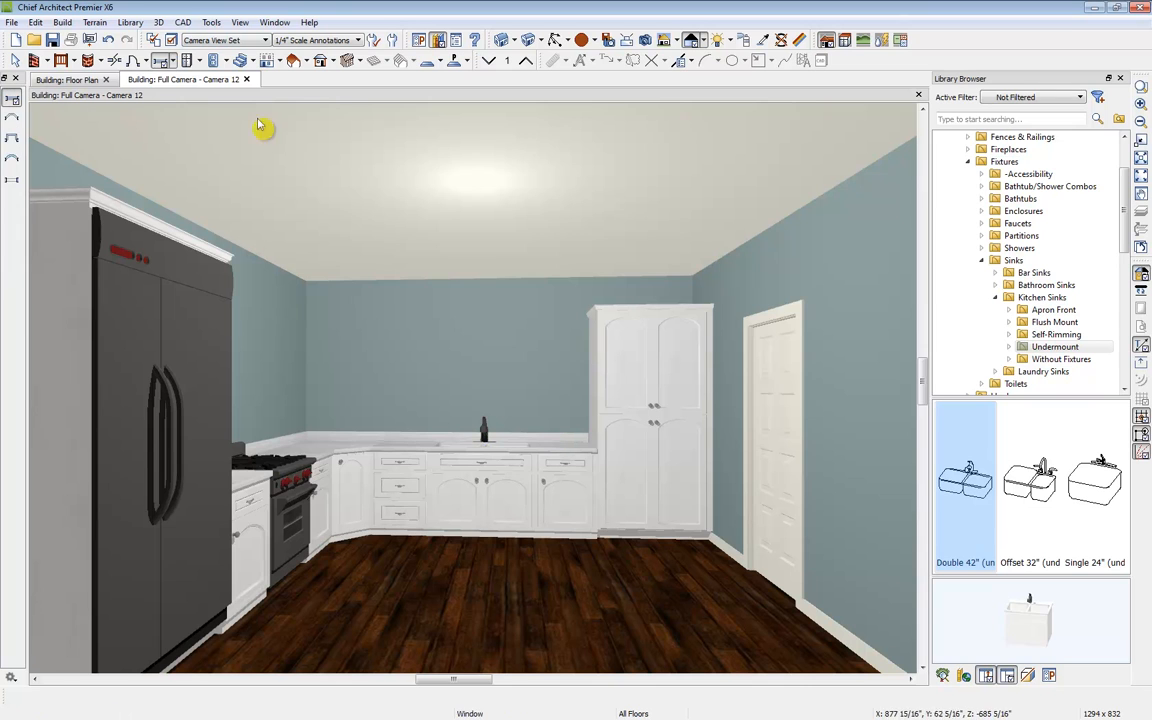
{"action": "left_click", "coordinate": [497, 372]}
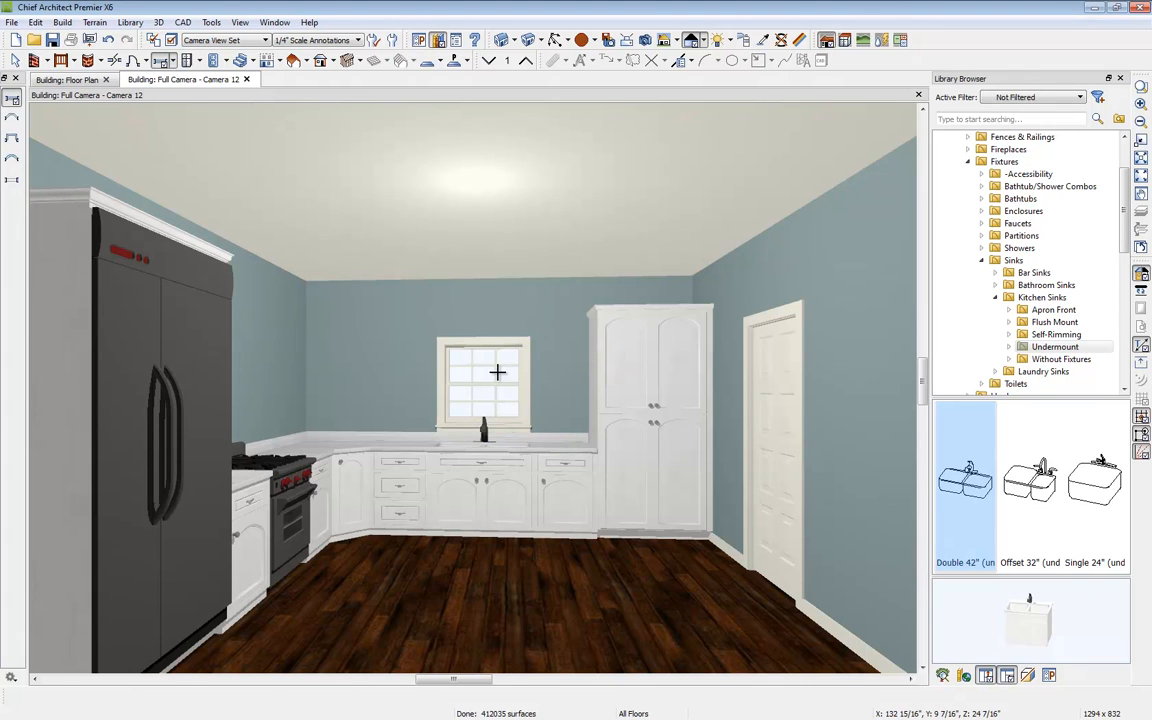
{"action": "key", "text": "space"}
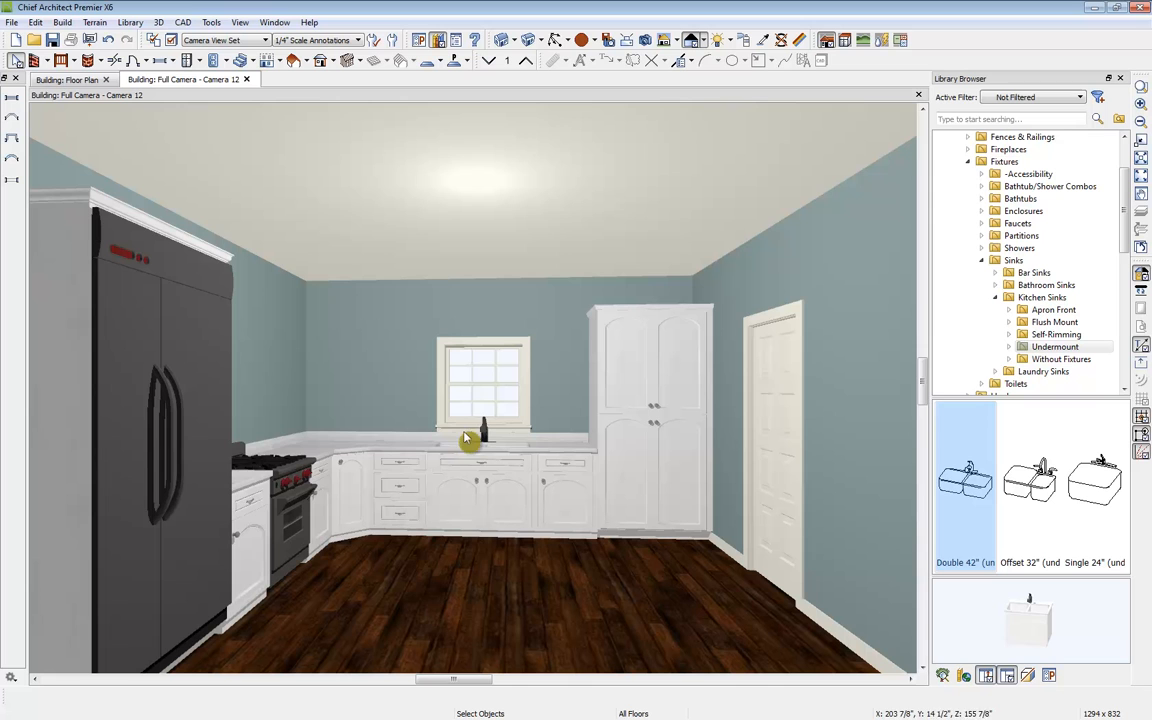
Step: Center the window over the sink and raise its top to 46"
{"action": "left_click", "coordinate": [482, 377]}
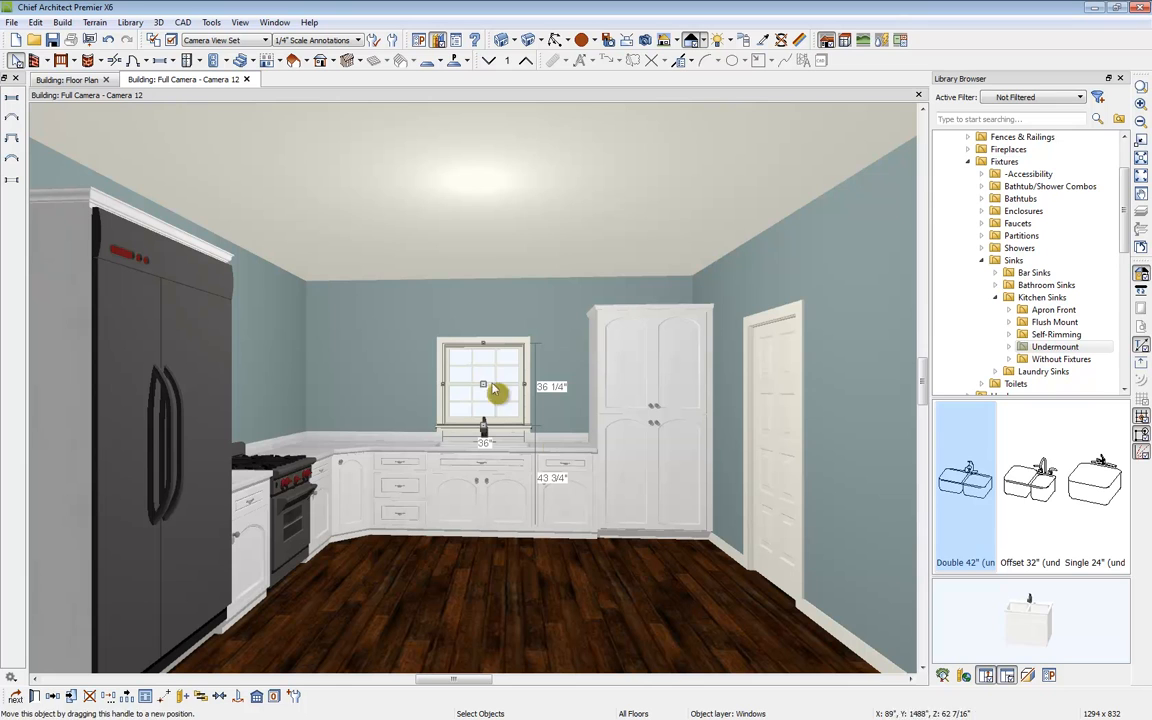
{"action": "left_click", "coordinate": [219, 703]}
{"action": "left_click", "coordinate": [481, 463]}
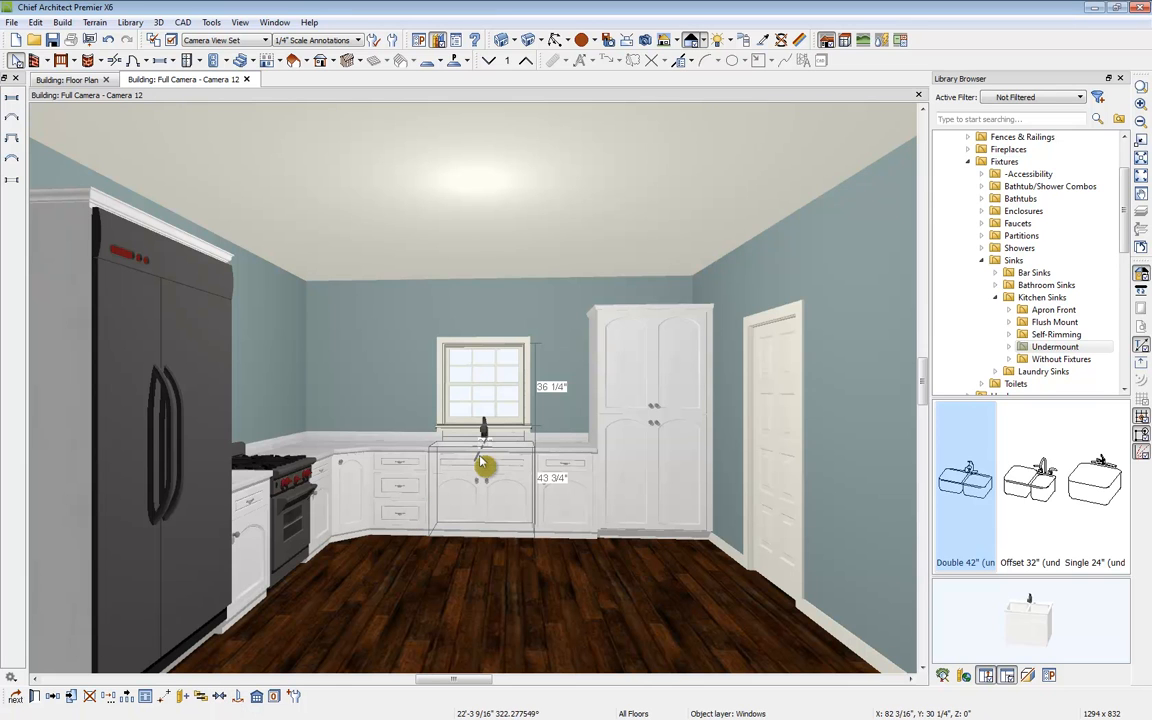
{"action": "left_click_drag", "start_coordinate": [485, 341], "coordinate": [485, 325]}
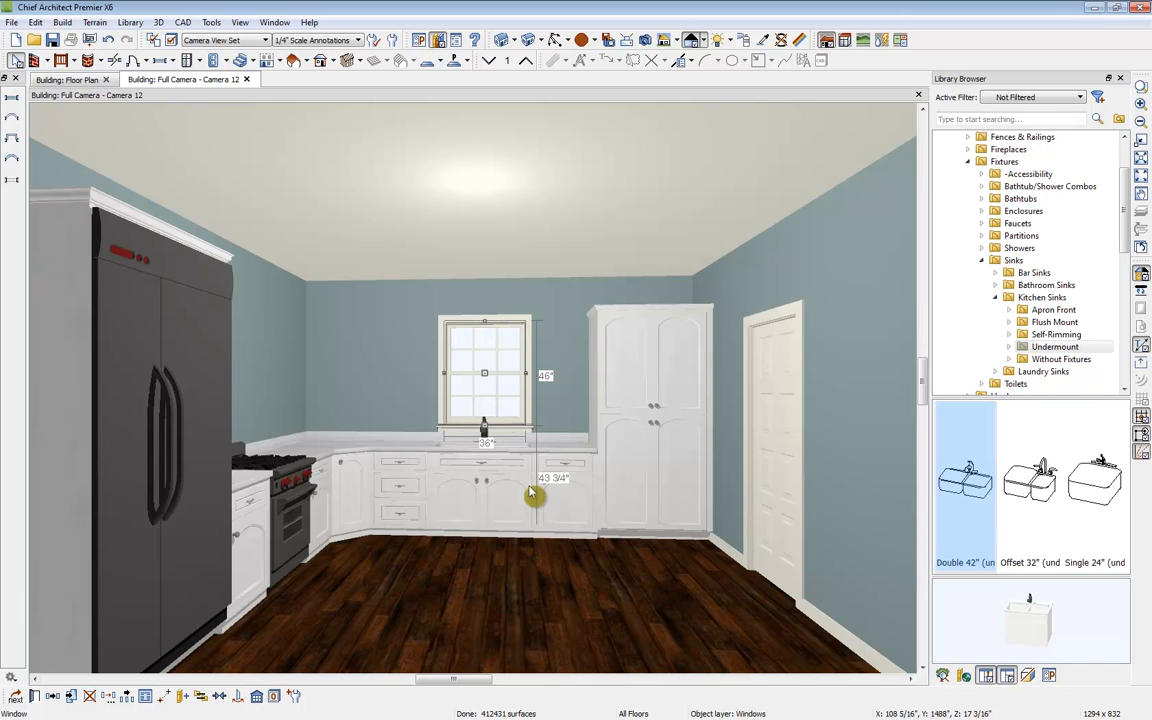
Step: Place wall cabinets along the back wall on both sides of the window
{"action": "left_click", "coordinate": [200, 63]}
{"action": "left_click", "coordinate": [228, 95]}
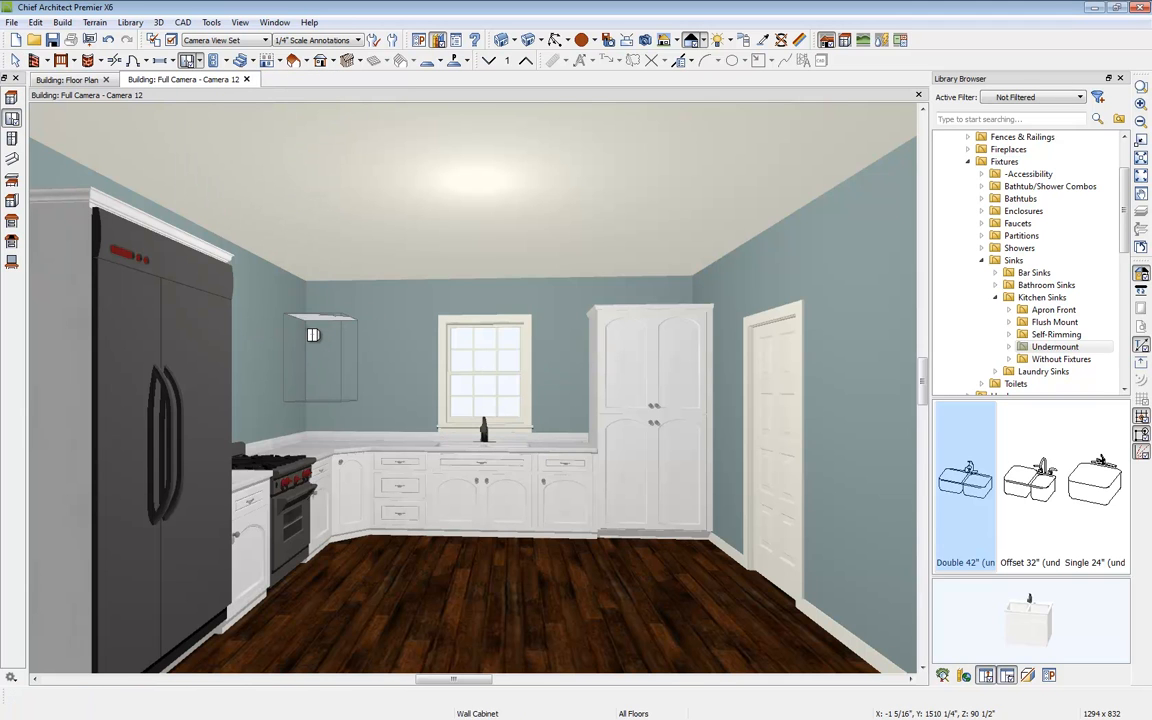
{"action": "left_click", "coordinate": [313, 335]}
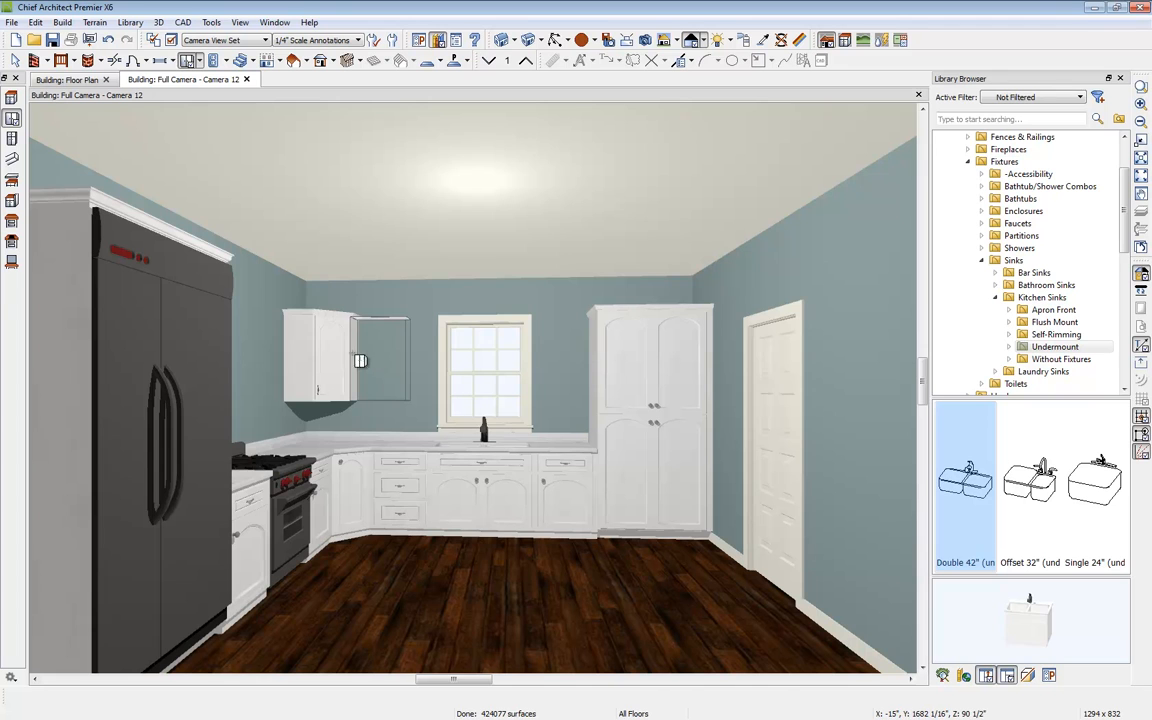
{"action": "left_click", "coordinate": [360, 360]}
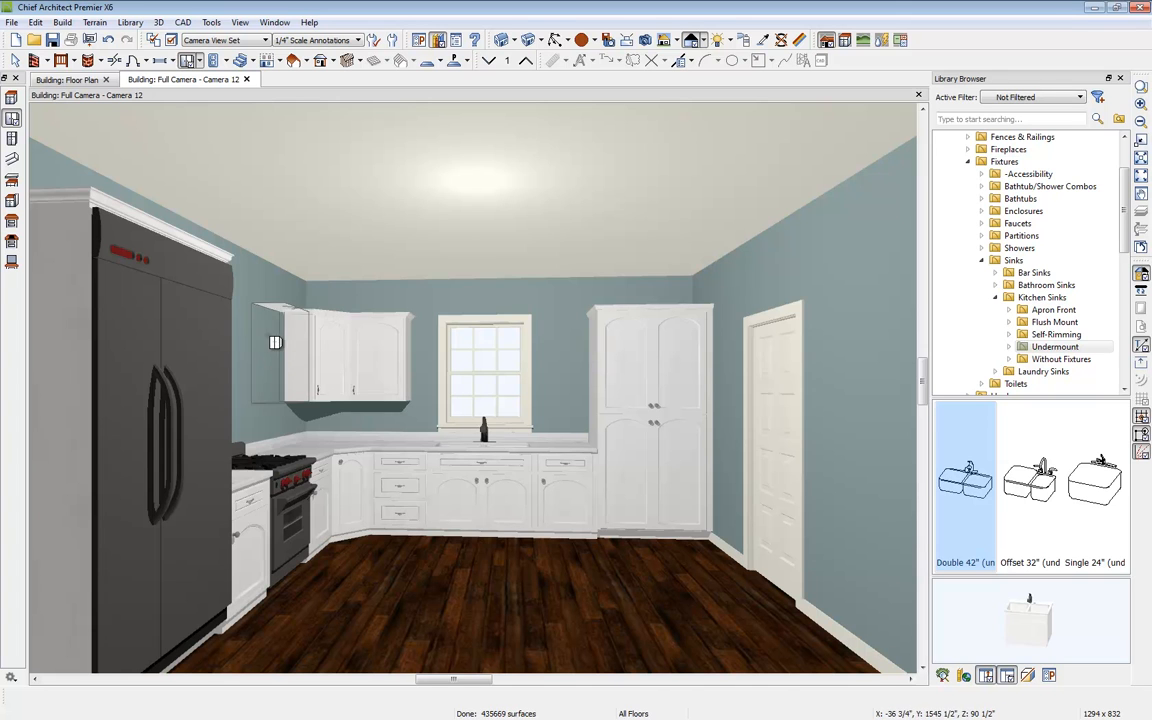
{"action": "left_click", "coordinate": [569, 356]}
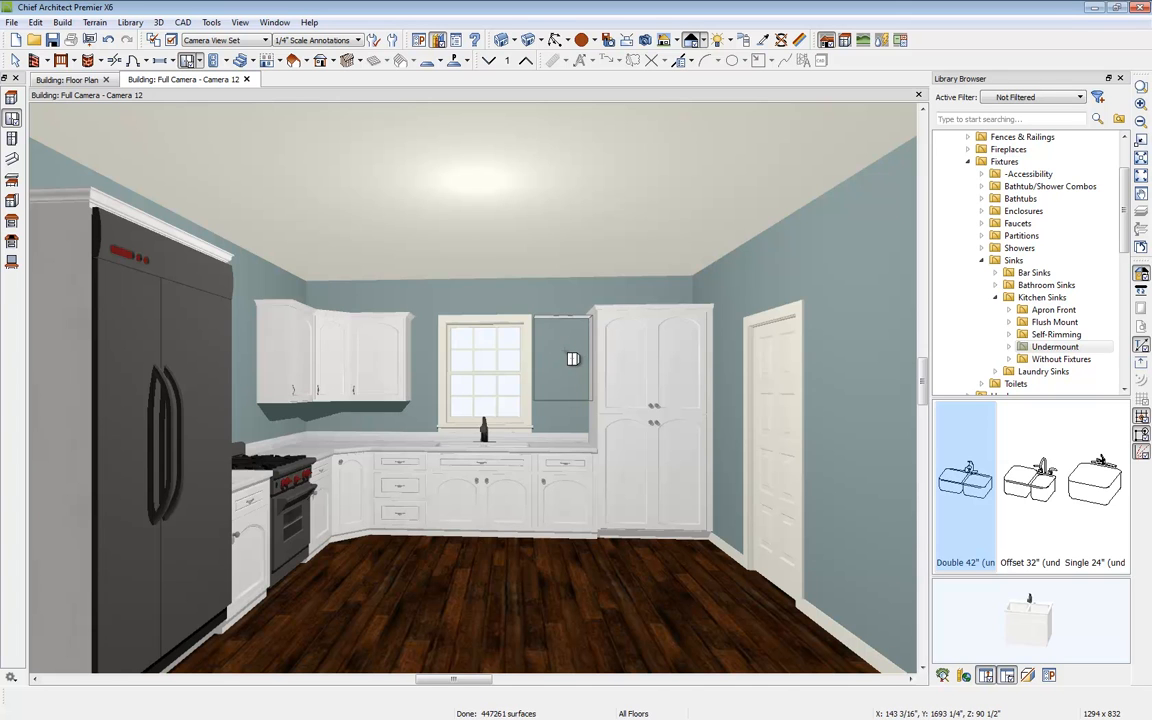
{"action": "left_click", "coordinate": [572, 359]}
Step: Widen the wall cabinet left of the window to 33" so it meets the window
{"action": "key", "text": "space"}
{"action": "left_click", "coordinate": [403, 370]}
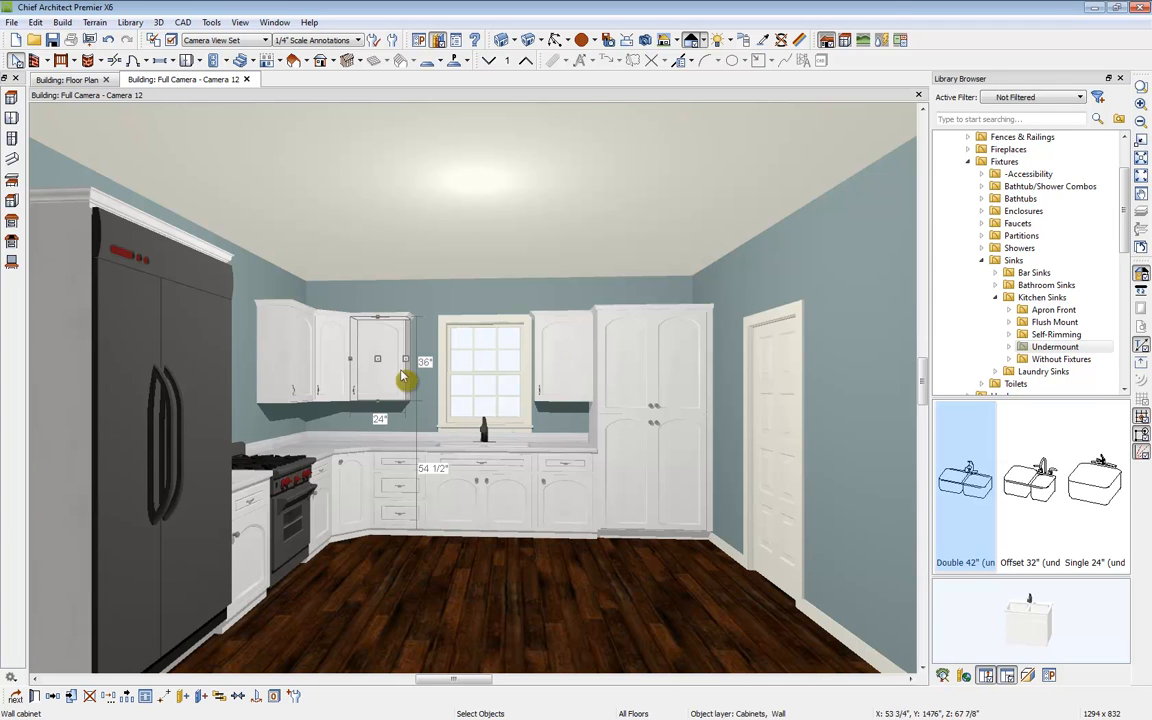
{"action": "left_click_drag", "start_coordinate": [407, 360], "coordinate": [437, 364]}
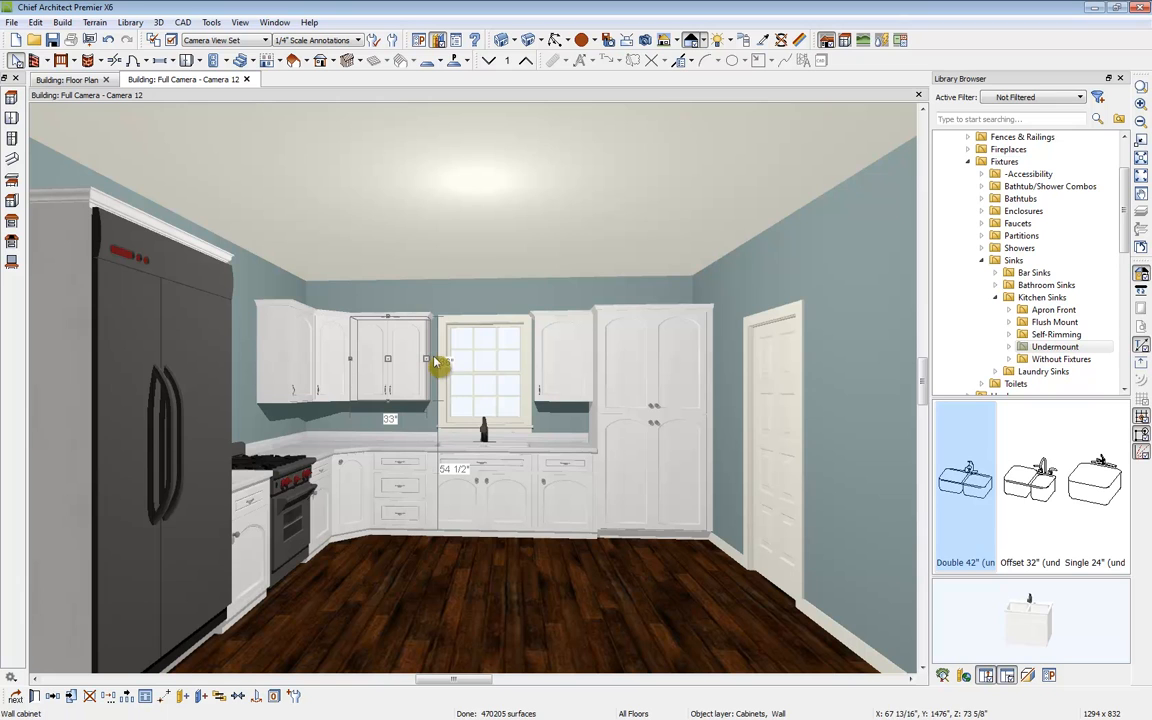
{"action": "left_click", "coordinate": [192, 60]}
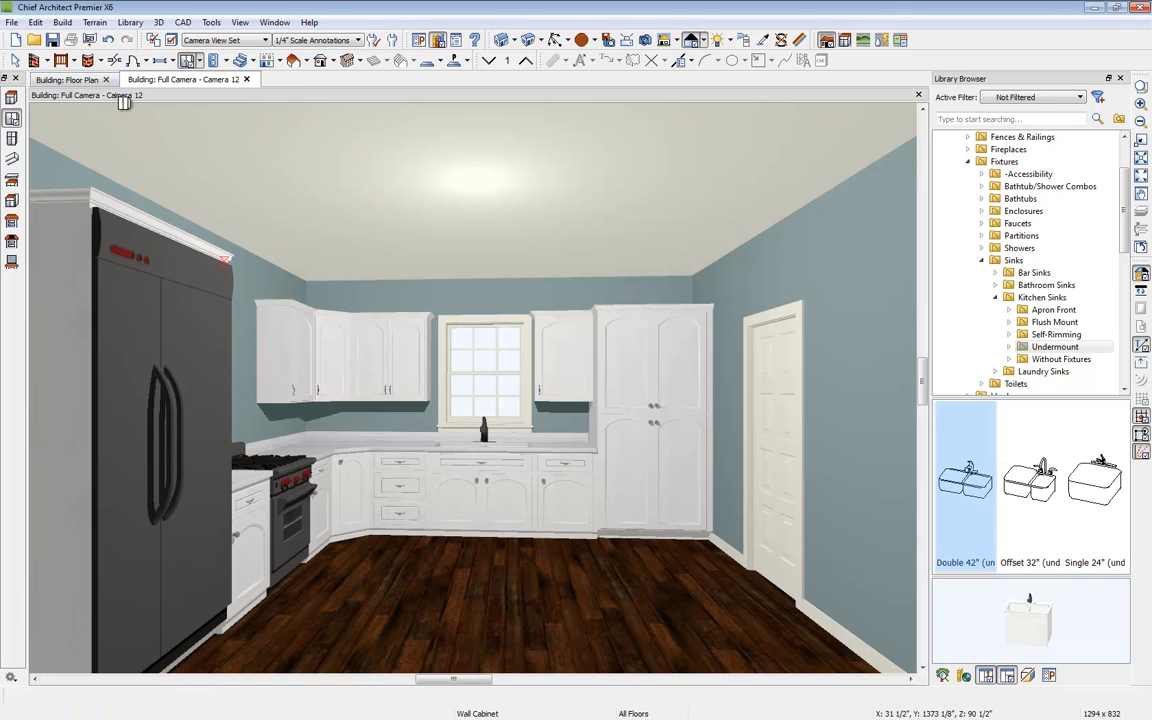
{"action": "left_click", "coordinate": [85, 80]}
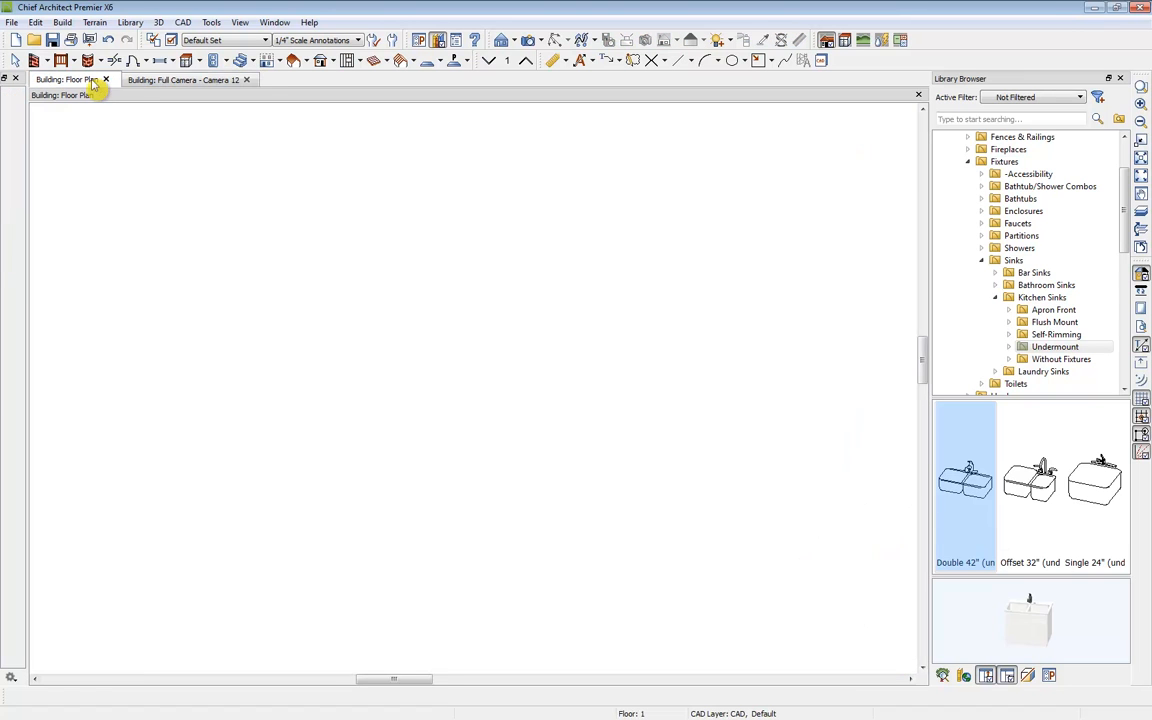
{"action": "left_click", "coordinate": [190, 60]}
{"action": "left_click", "coordinate": [226, 113]}
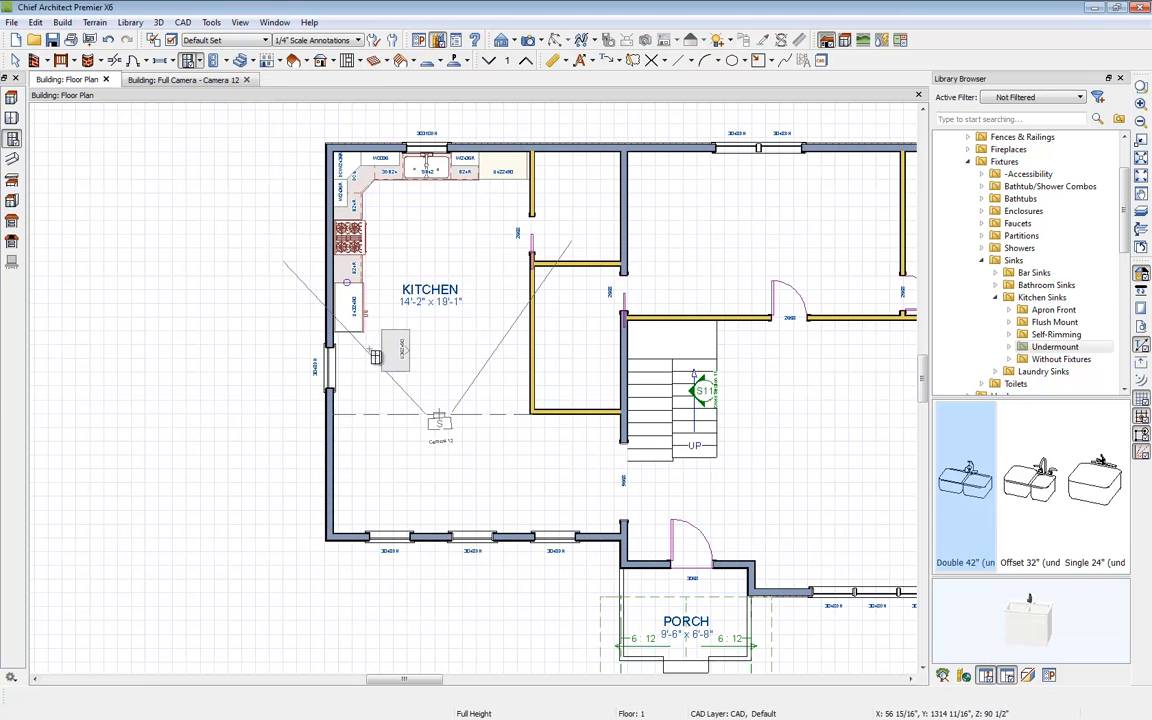
{"action": "left_click", "coordinate": [190, 60]}
{"action": "left_click", "coordinate": [218, 95]}
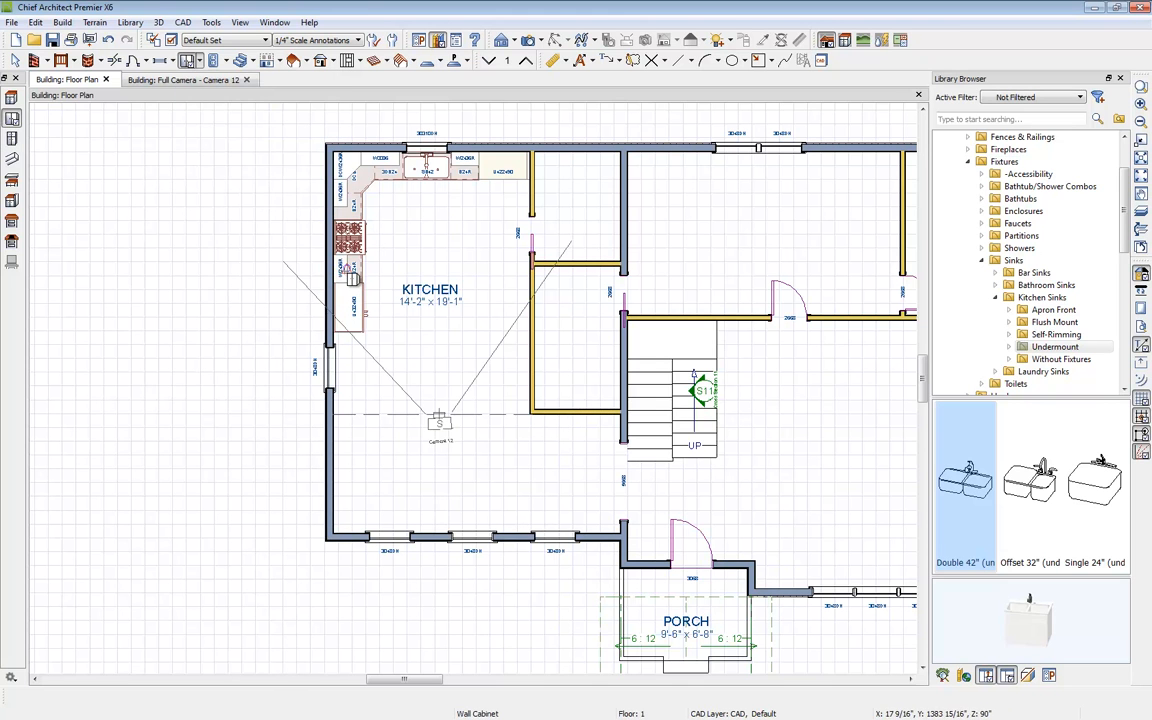
Step: Tile the floor plan and camera views side by side, with the plan showing the kitchen
{"action": "left_click_drag", "start_coordinate": [78, 79], "coordinate": [84, 99]}
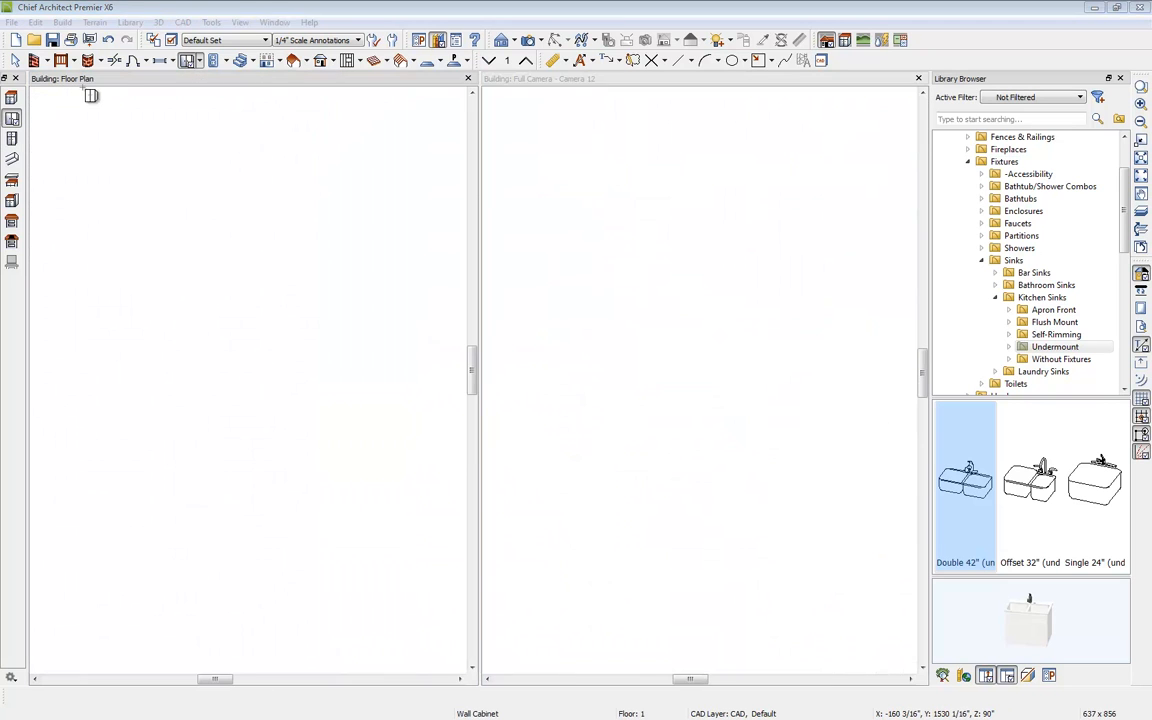
{"action": "middle_click_drag", "start_coordinate": [391, 246], "coordinate": [372, 417]}
{"action": "scroll", "coordinate": [155, 368], "scroll_direction": "up", "scroll_amount": 3}
{"action": "scroll", "coordinate": [228, 380], "scroll_direction": "up", "scroll_amount": 3}
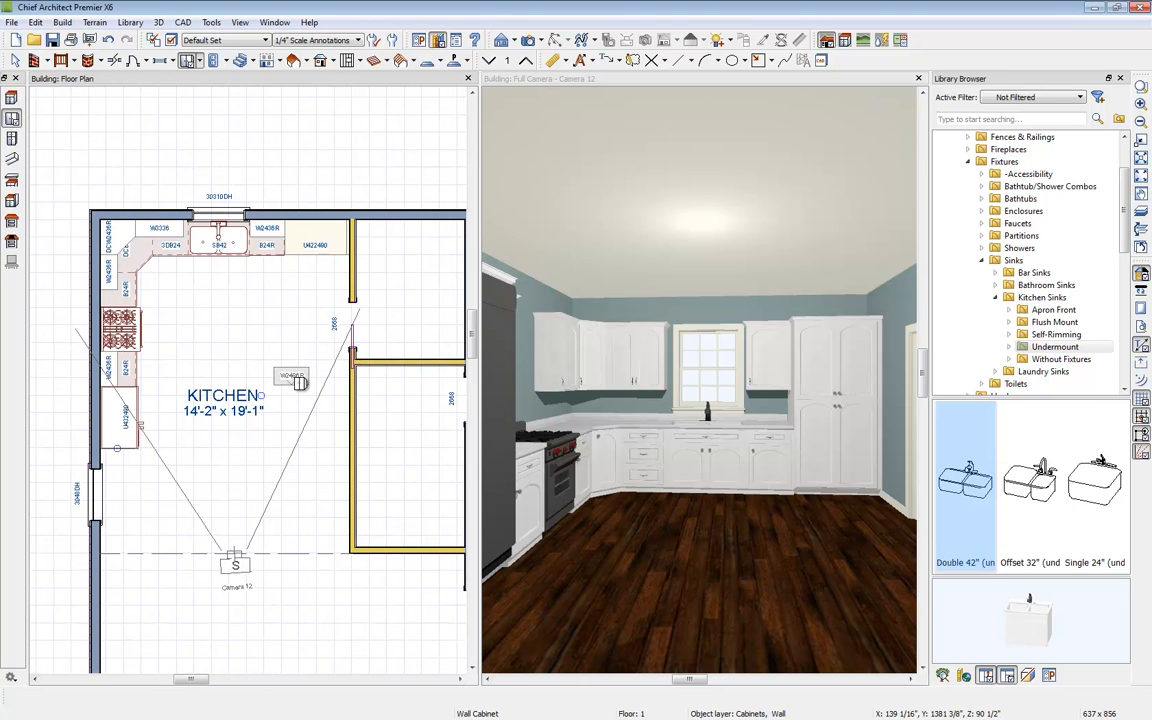
Step: Place the Amelie CAB-3609 range hood from the Building Demo folder above the range
{"action": "scroll", "coordinate": [1131, 305], "scroll_direction": "down", "scroll_amount": 5}
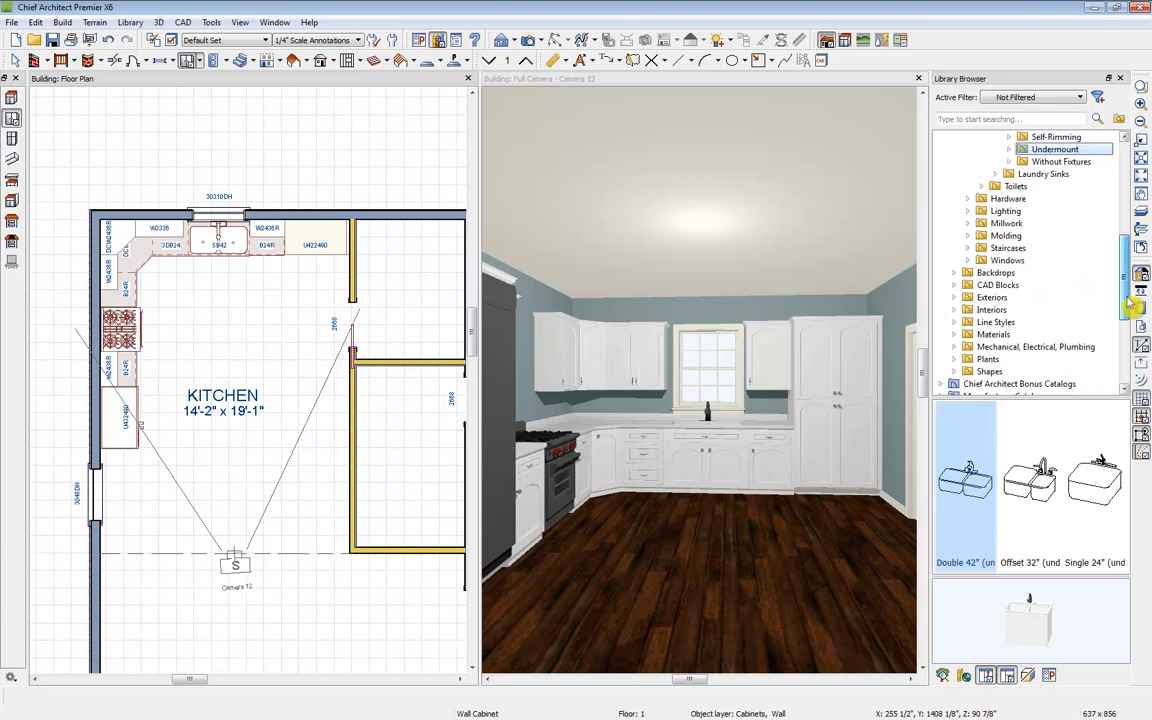
{"action": "scroll", "coordinate": [1131, 305], "scroll_direction": "down", "scroll_amount": 5}
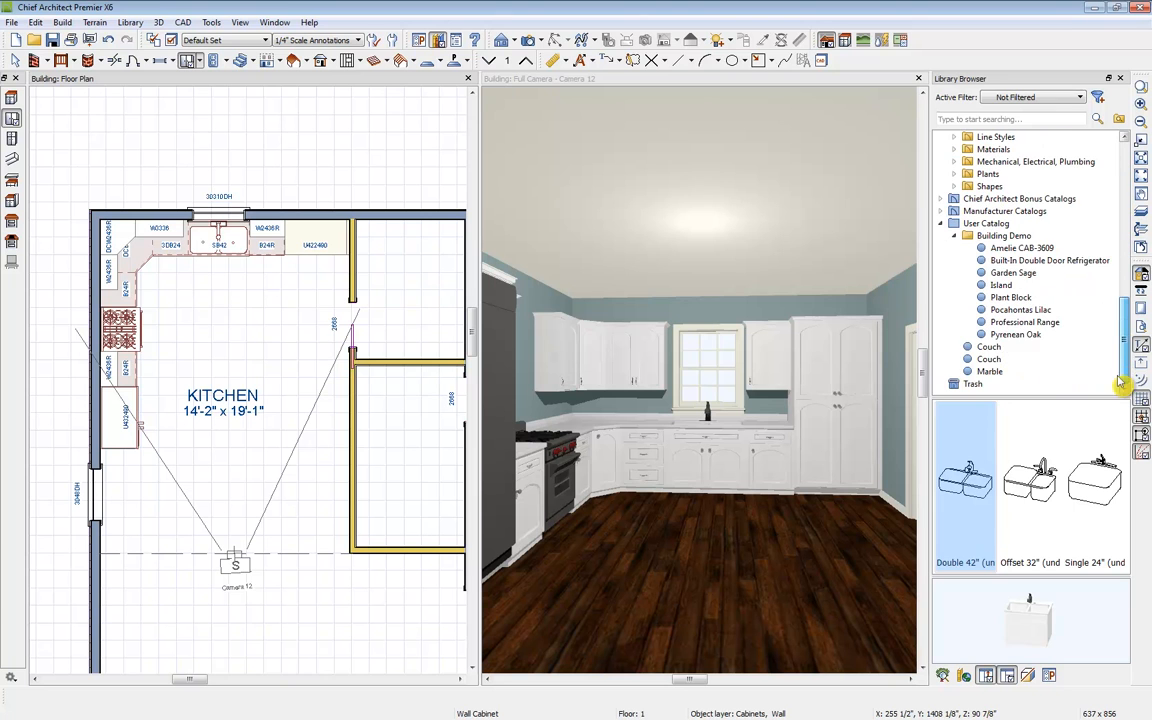
{"action": "left_click", "coordinate": [1045, 249]}
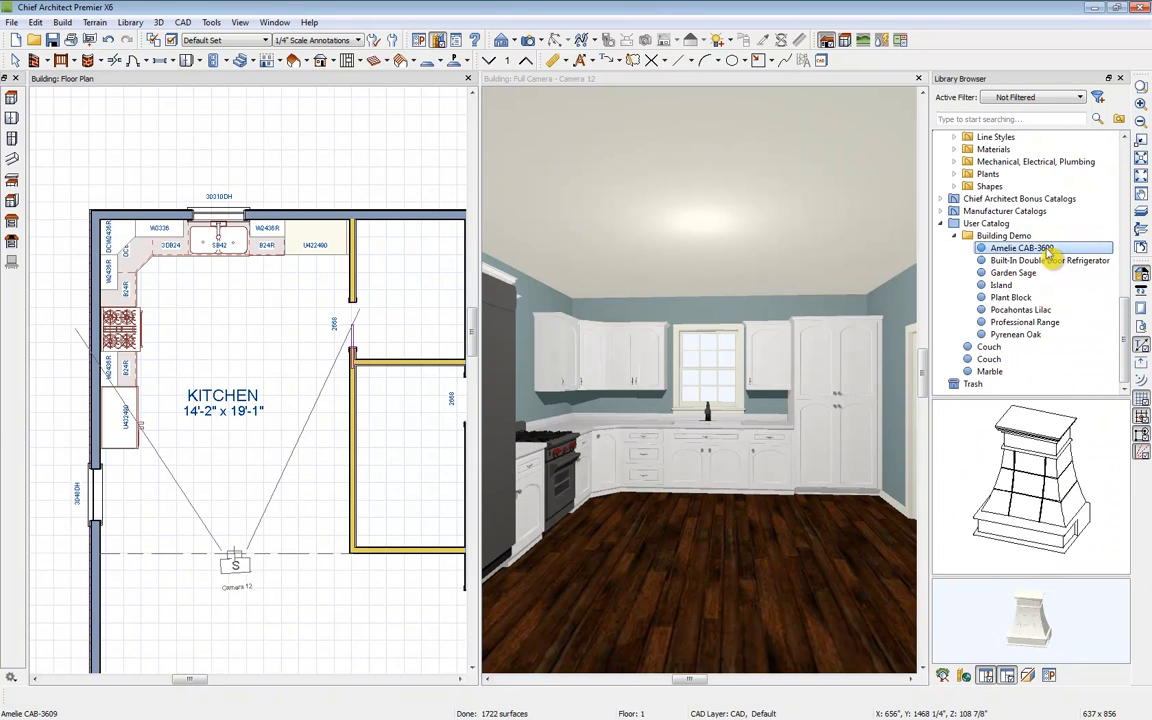
{"action": "left_click", "coordinate": [120, 336]}
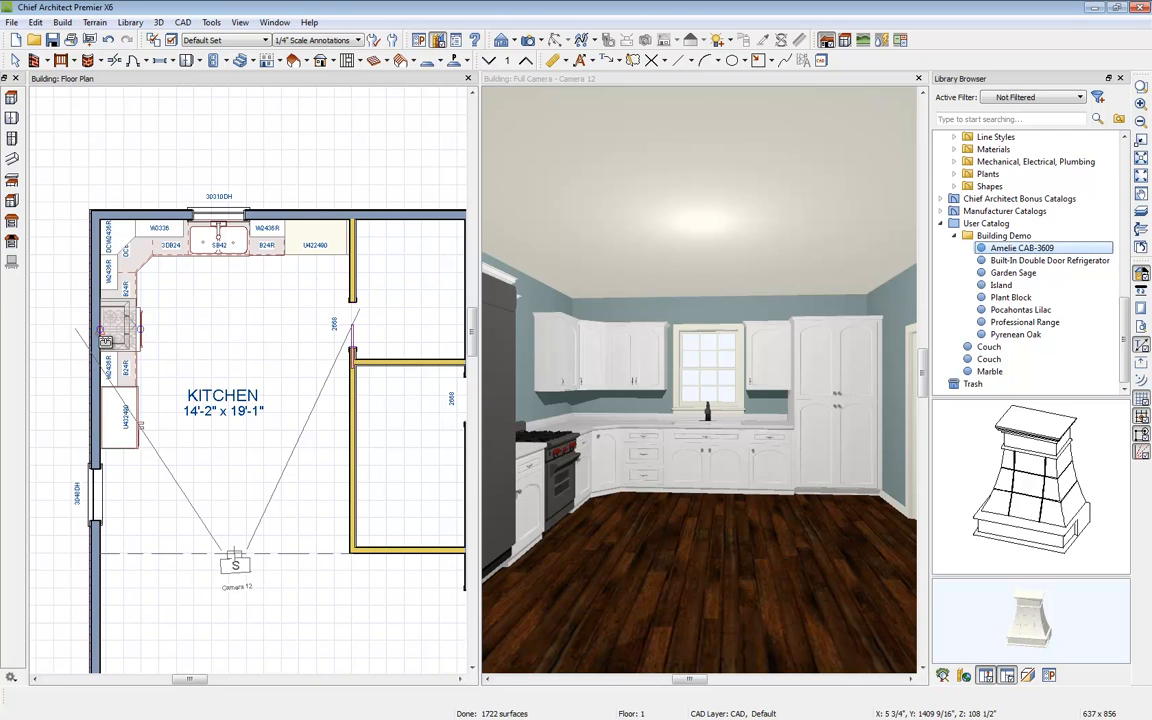
{"action": "left_click", "coordinate": [120, 330]}
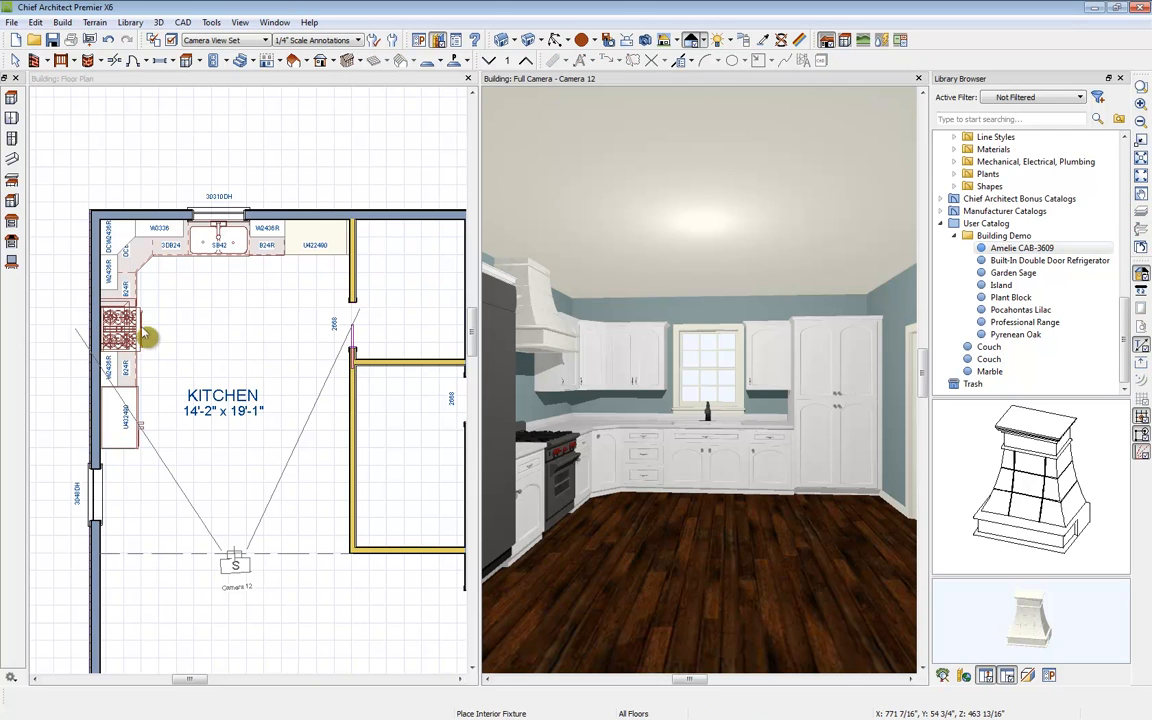
Step: Resize the wall cabinet beside the hood so it meets the hood
{"action": "left_click", "coordinate": [118, 308]}
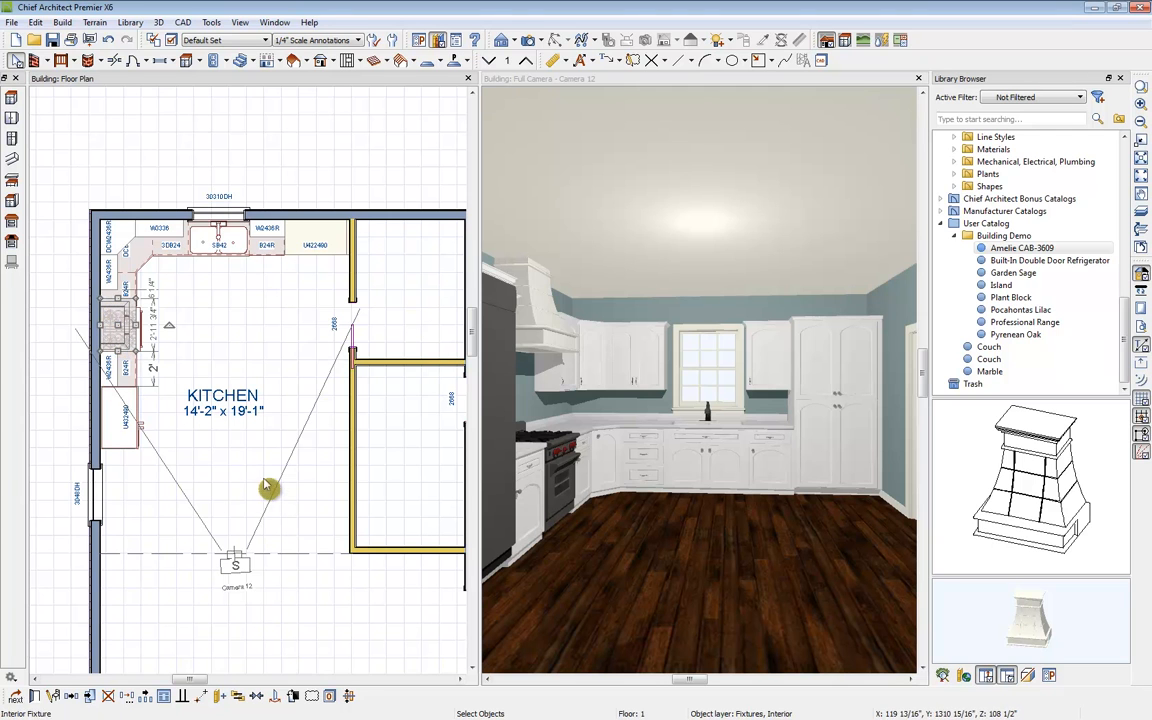
{"action": "left_click", "coordinate": [111, 282]}
{"action": "left_click_drag", "start_coordinate": [111, 290], "coordinate": [111, 299]}
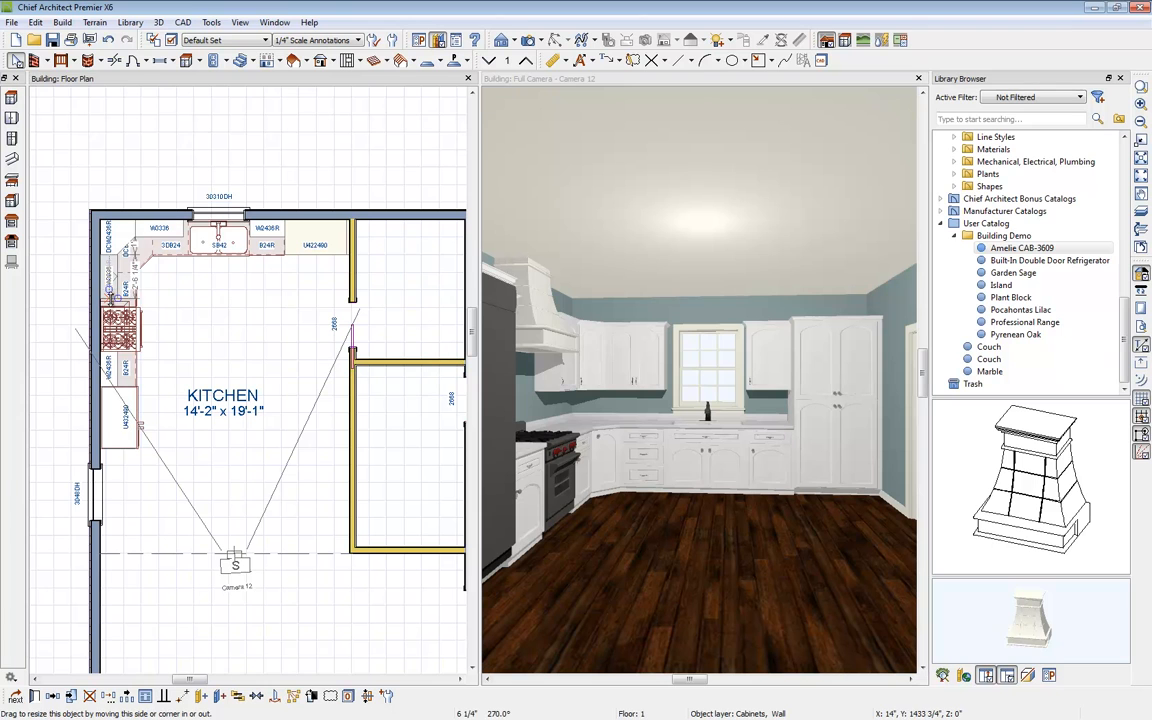
Step: Place the ChefSeries dishwasher from the Appliances > Dishwashers library to the right of the sink cabinet
{"action": "left_click_drag", "start_coordinate": [302, 387], "coordinate": [301, 388]}
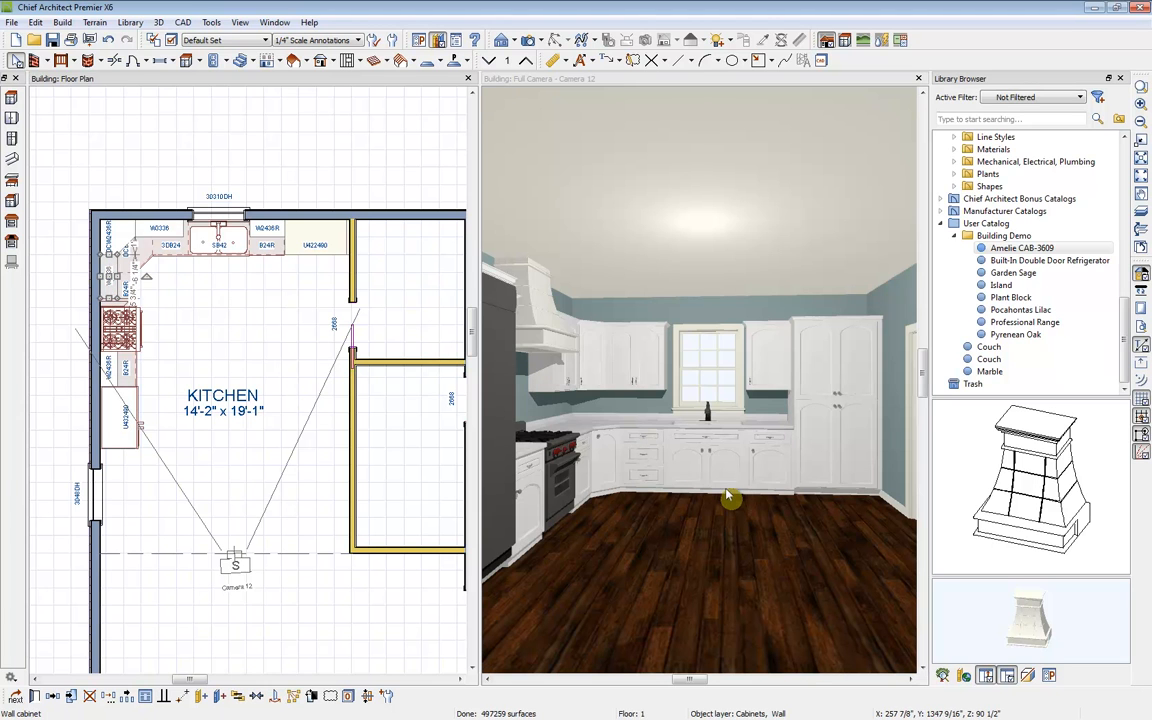
{"action": "left_click", "coordinate": [570, 318]}
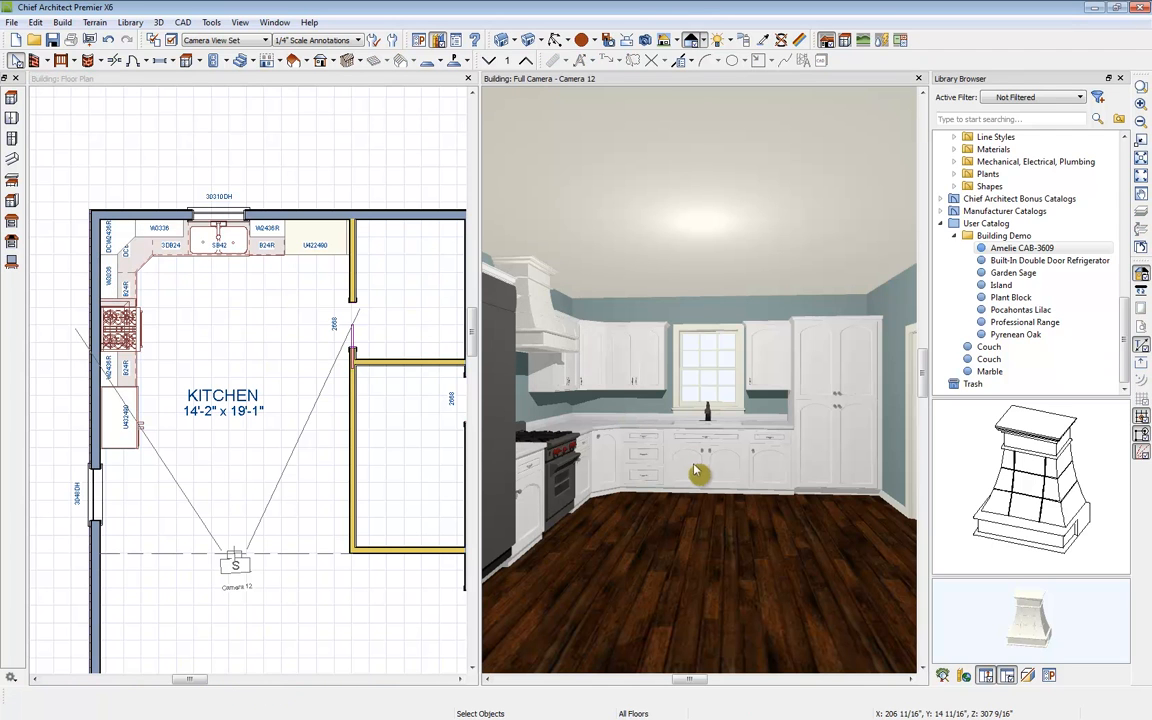
{"action": "left_click_drag", "start_coordinate": [1124, 326], "coordinate": [1138, 168]}
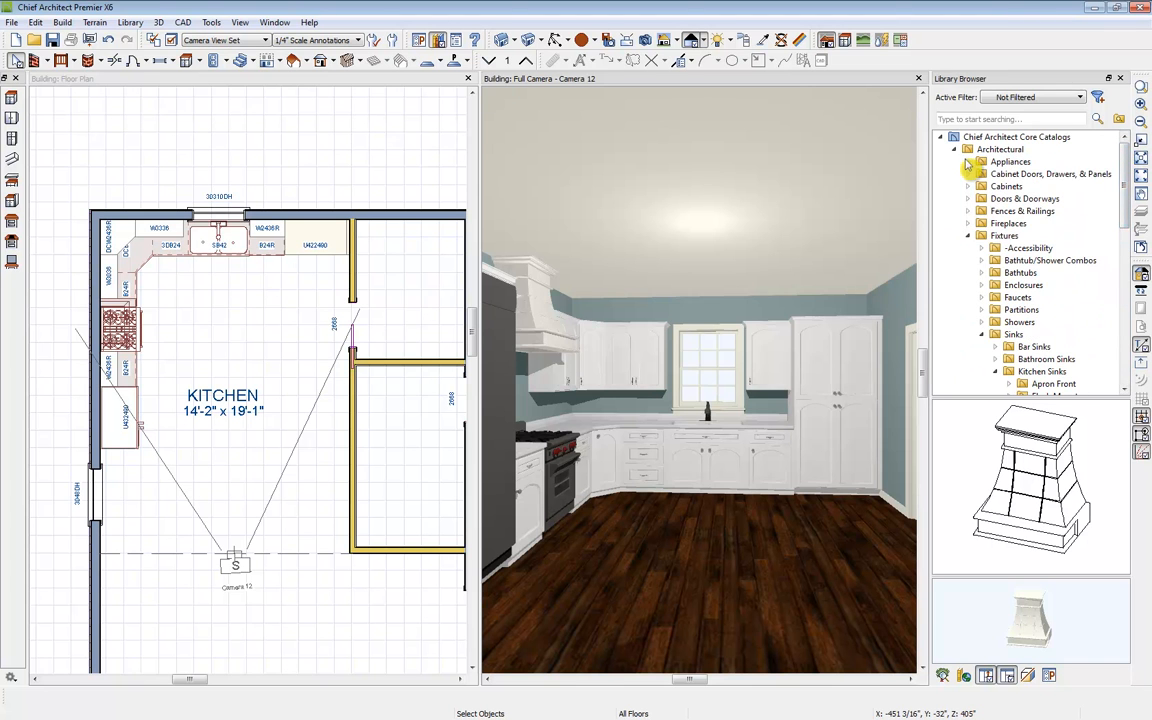
{"action": "left_click", "coordinate": [968, 162]}
{"action": "left_click", "coordinate": [1024, 198]}
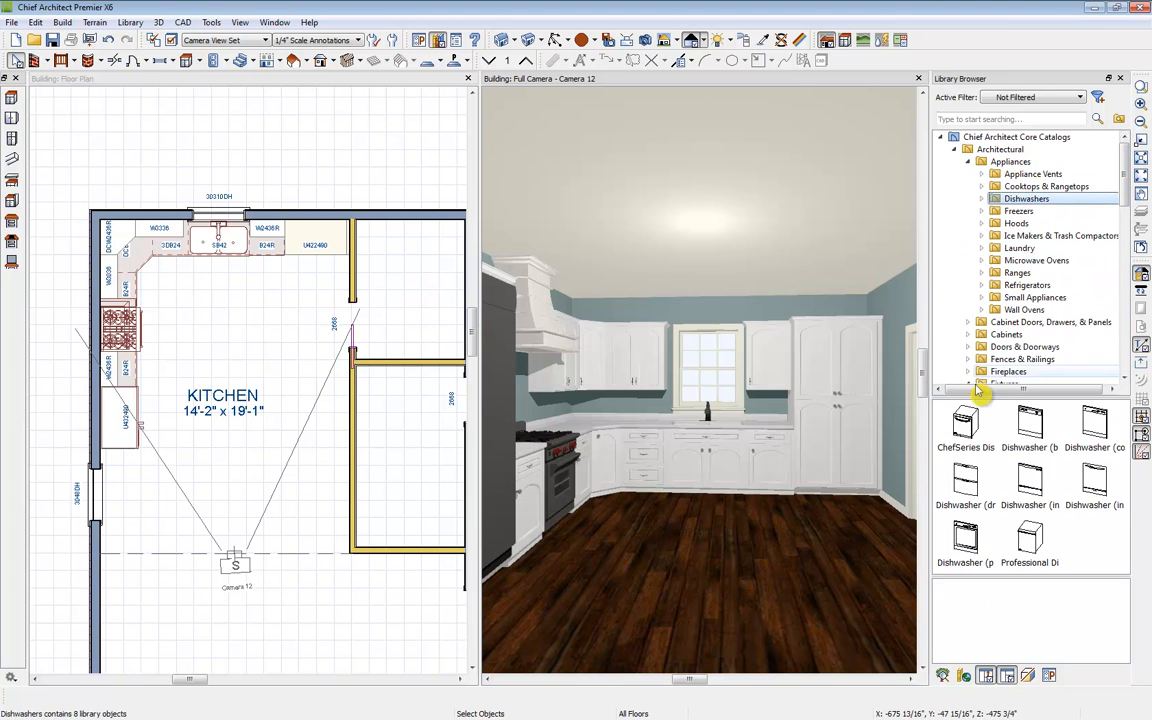
{"action": "left_click", "coordinate": [965, 425]}
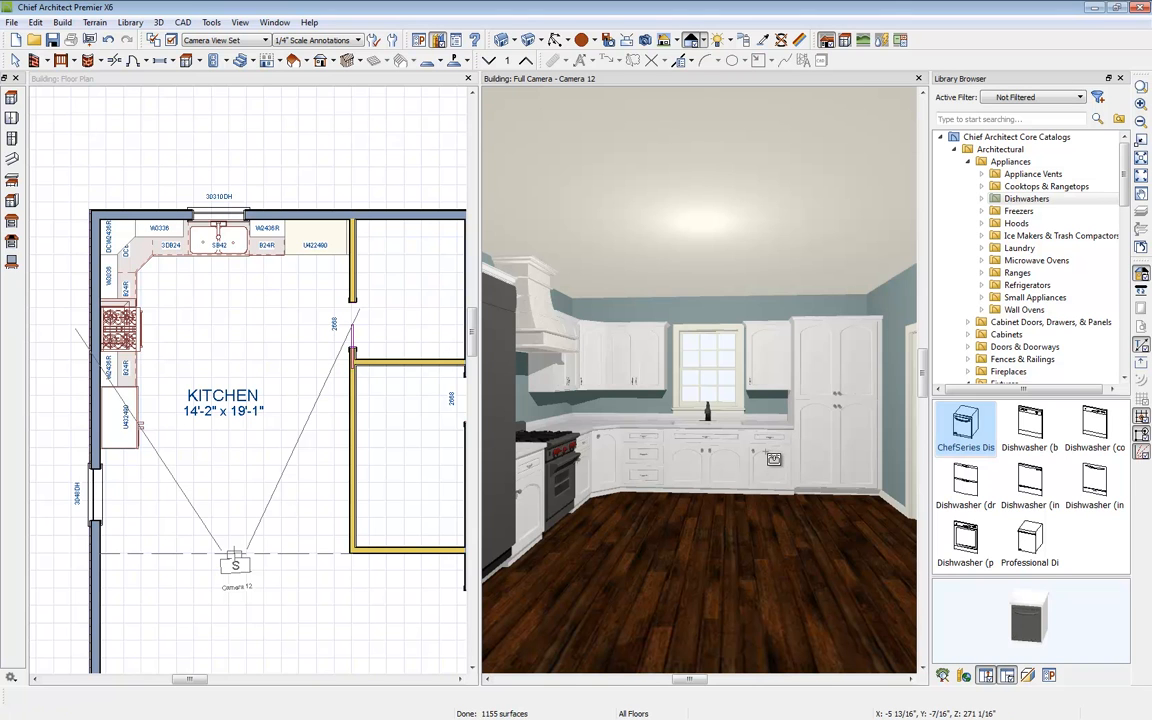
{"action": "left_click", "coordinate": [773, 458]}
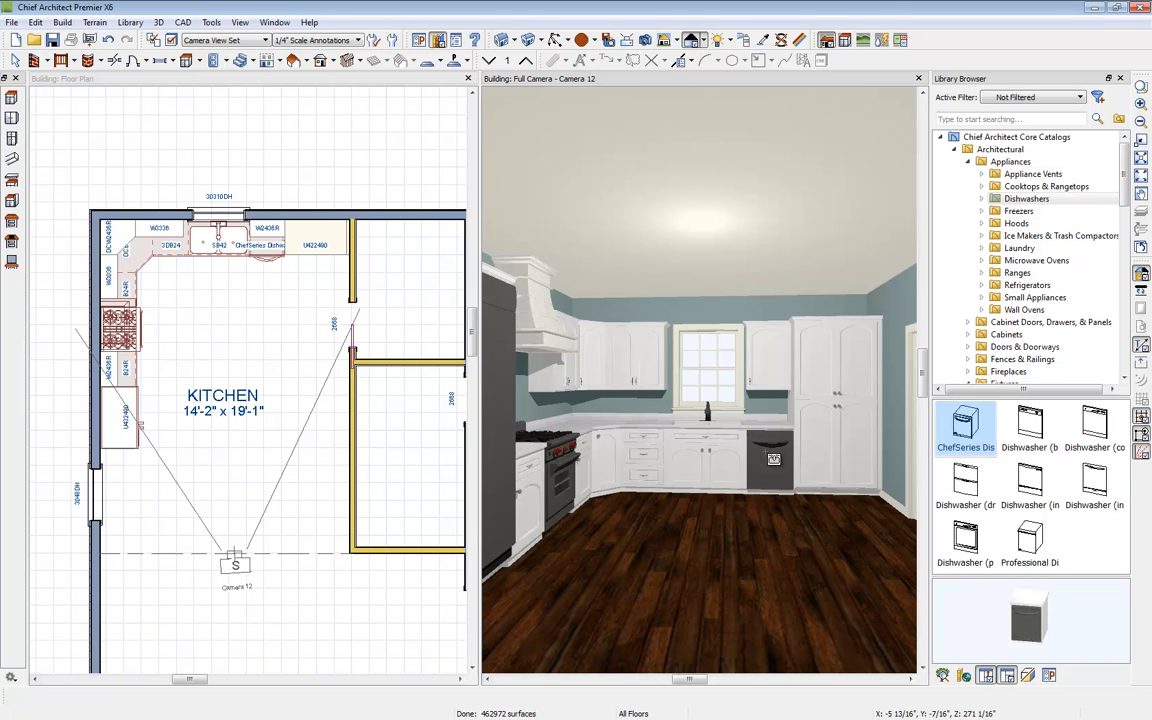
Step: Place the Island block from the Building Demo catalog in the middle of the kitchen, rotating and positioning it
{"action": "left_click_drag", "start_coordinate": [1124, 199], "coordinate": [1113, 373]}
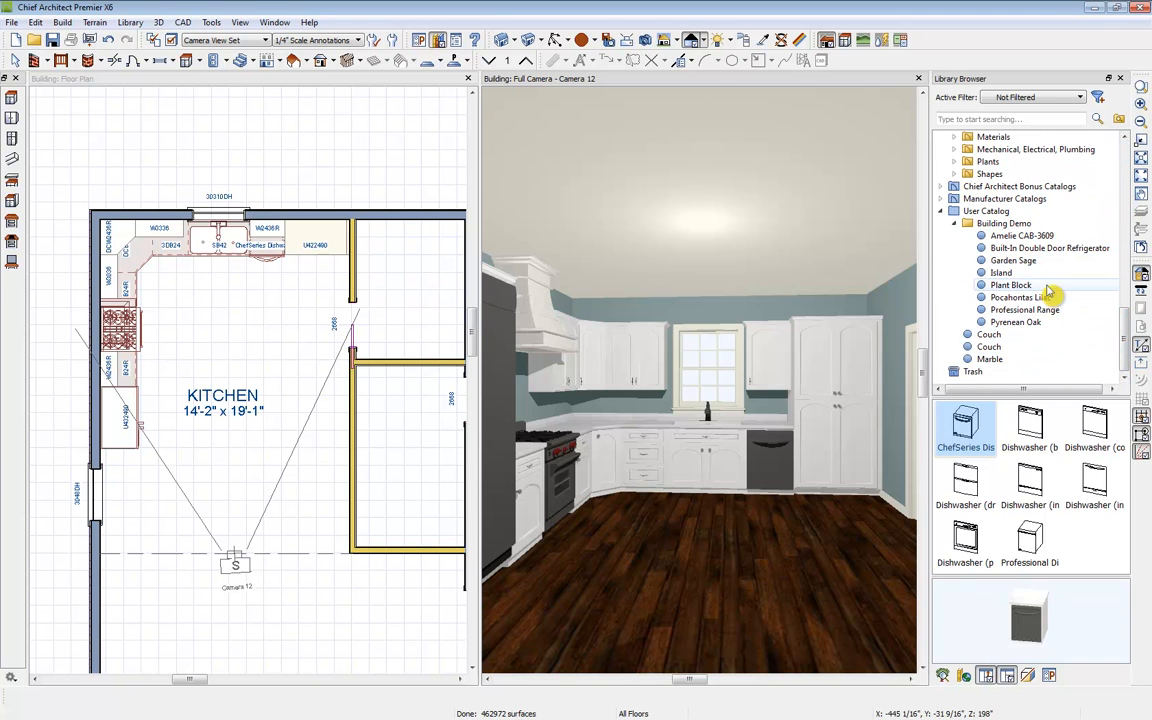
{"action": "left_click", "coordinate": [1040, 273]}
{"action": "left_click", "coordinate": [238, 80]}
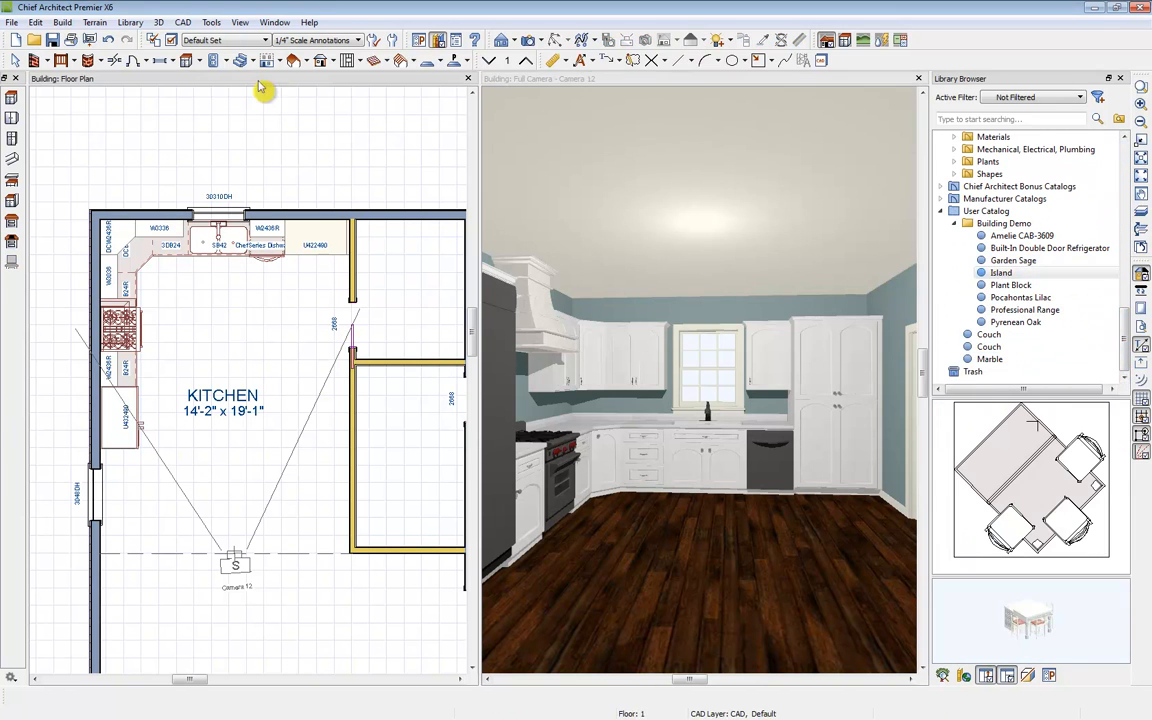
{"action": "left_click", "coordinate": [1000, 275]}
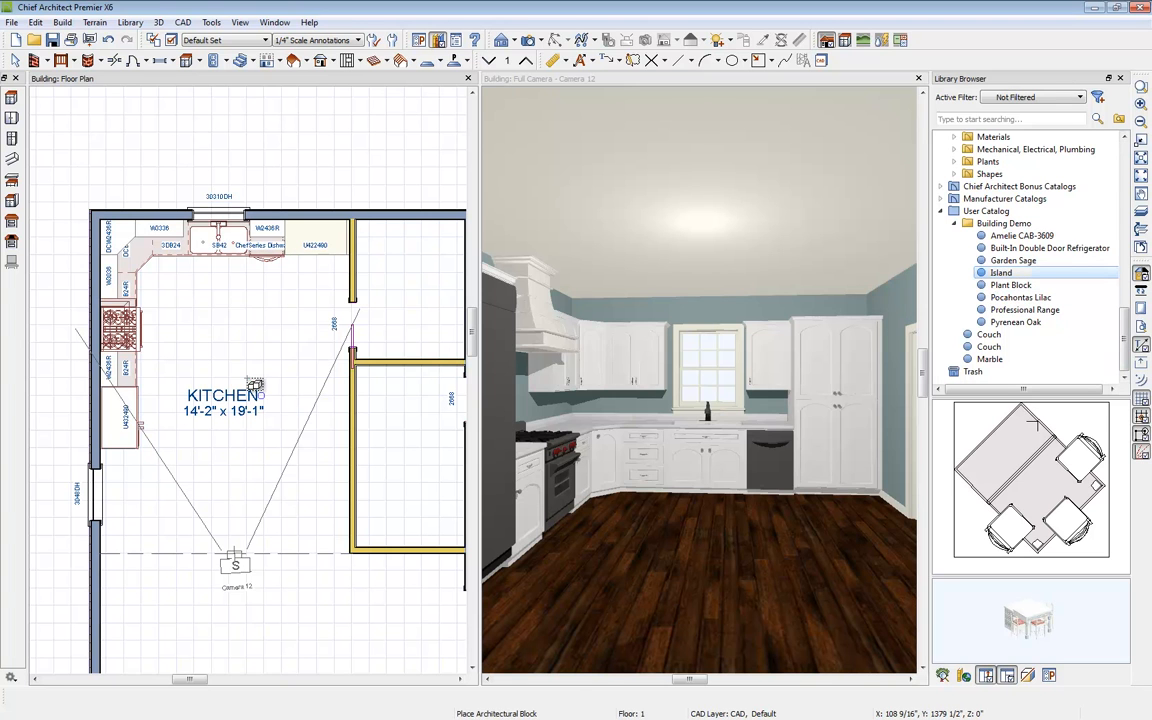
{"action": "left_click", "coordinate": [248, 379]}
{"action": "key", "text": "space"}
{"action": "left_click", "coordinate": [256, 377]}
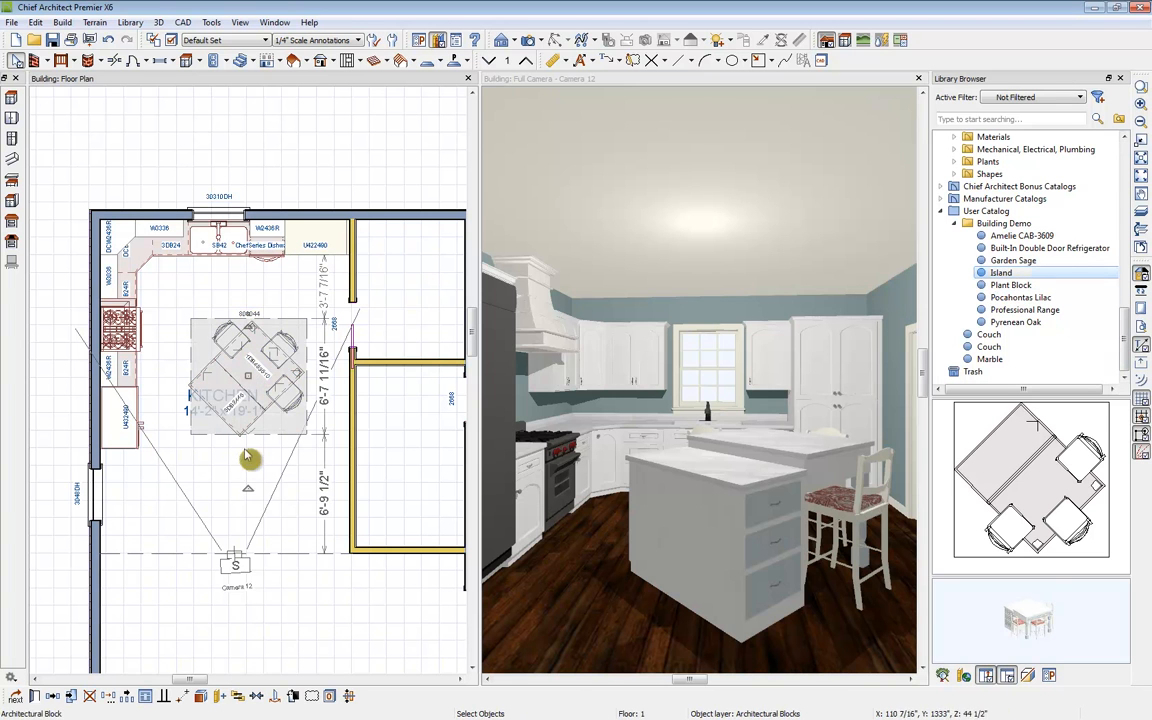
{"action": "left_click_drag", "start_coordinate": [249, 490], "coordinate": [172, 372]}
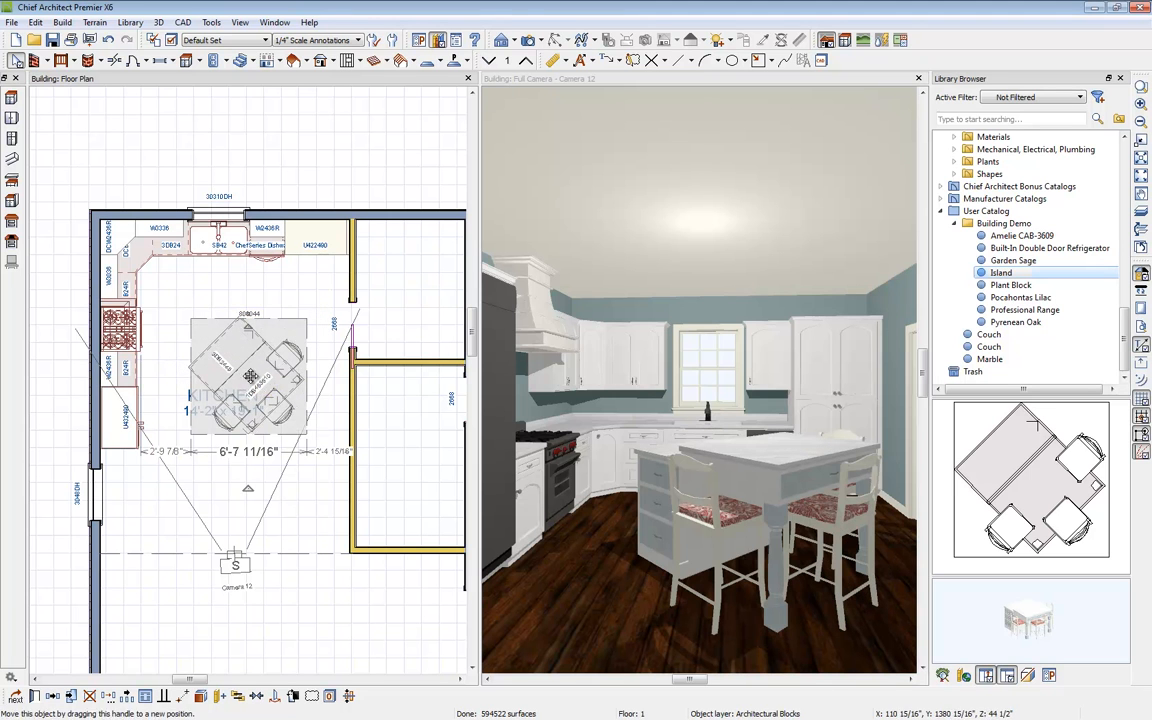
{"action": "left_click_drag", "start_coordinate": [256, 383], "coordinate": [249, 386]}
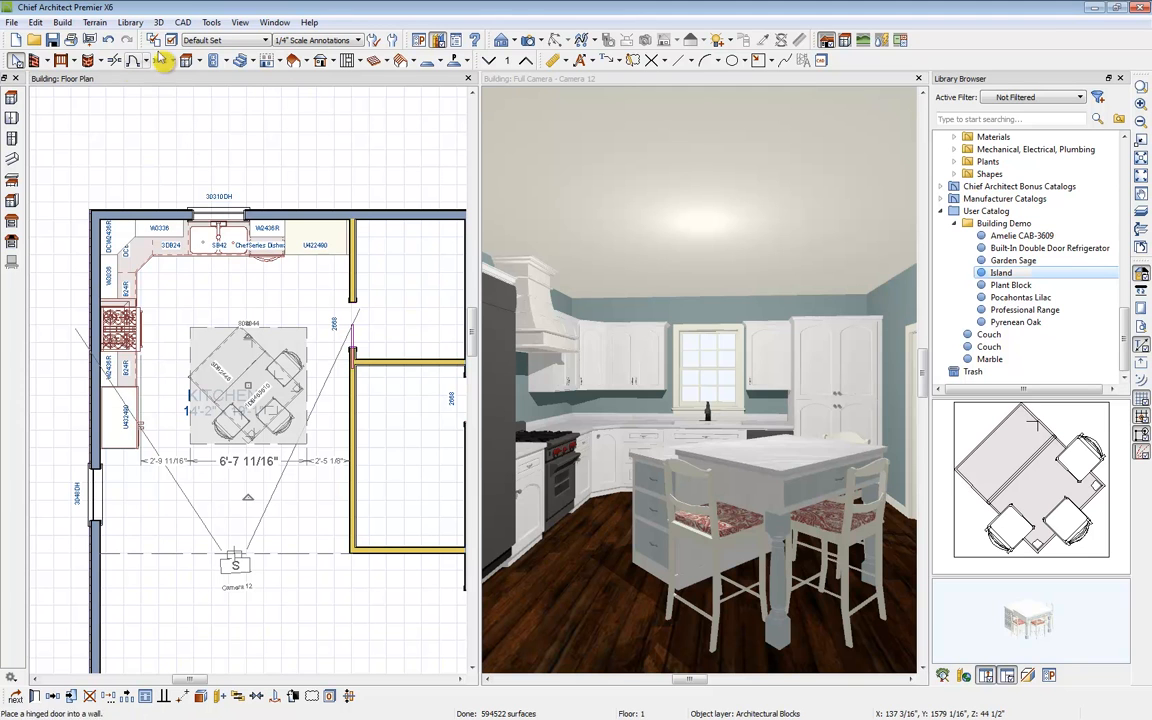
Step: Sample the island leg's material with the Material Eyedropper
{"action": "left_click", "coordinate": [576, 90]}
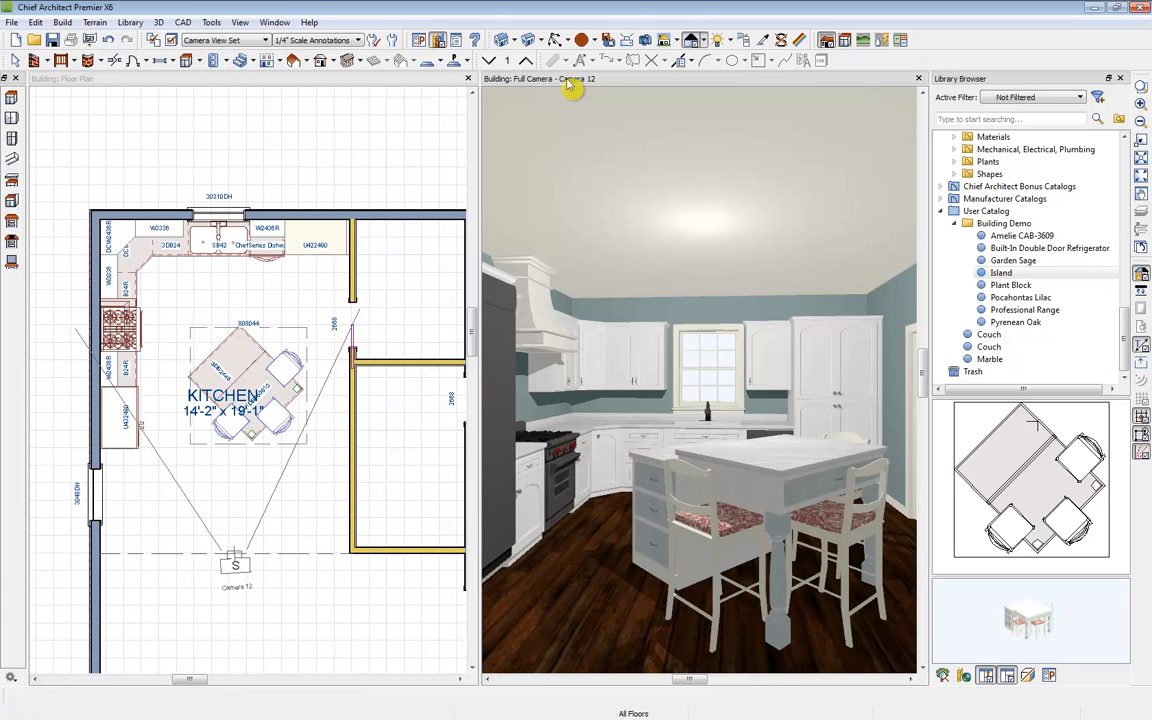
{"action": "left_click", "coordinate": [766, 42]}
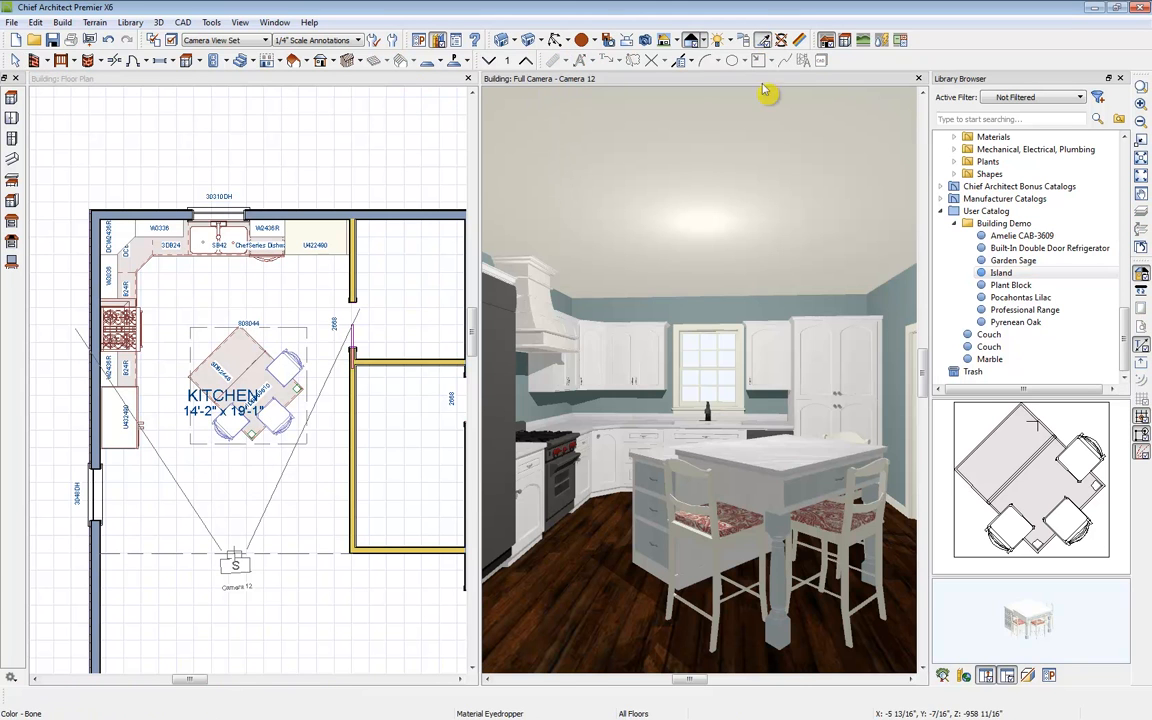
{"action": "left_click", "coordinate": [787, 530]}
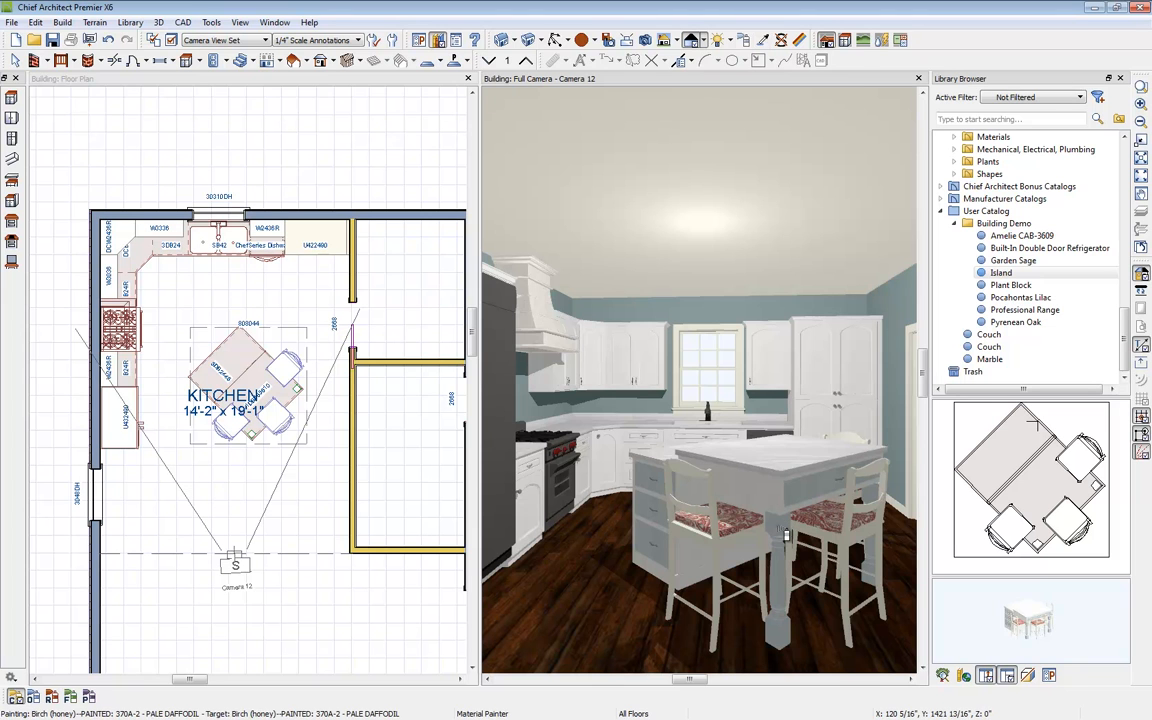
{"action": "left_click", "coordinate": [34, 696]}
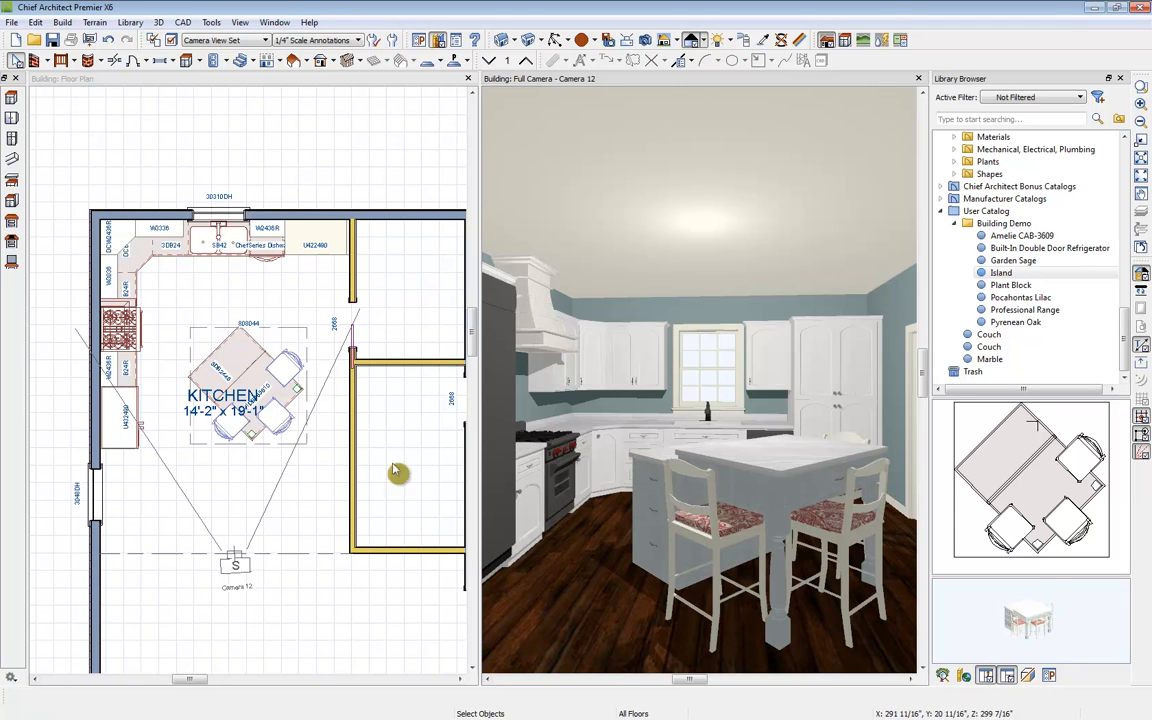
Step: Explode the island block into its separate components and close the library browser
{"action": "left_click", "coordinate": [228, 362]}
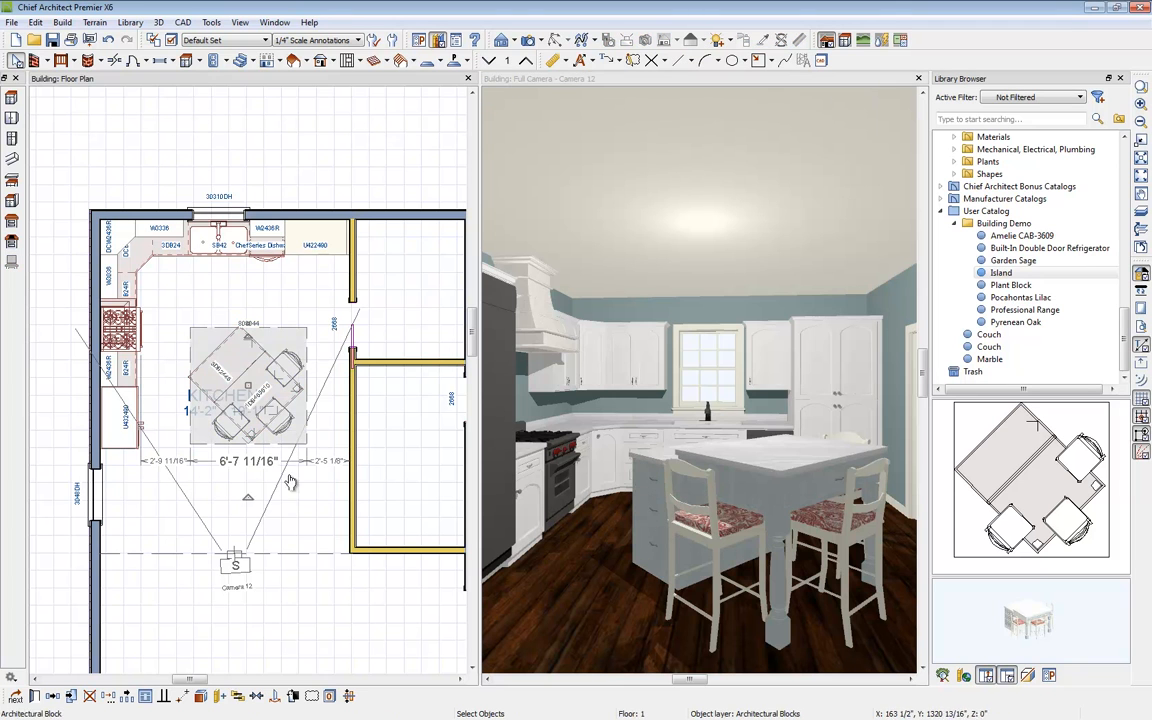
{"action": "left_click", "coordinate": [218, 696]}
{"action": "left_click", "coordinate": [238, 368]}
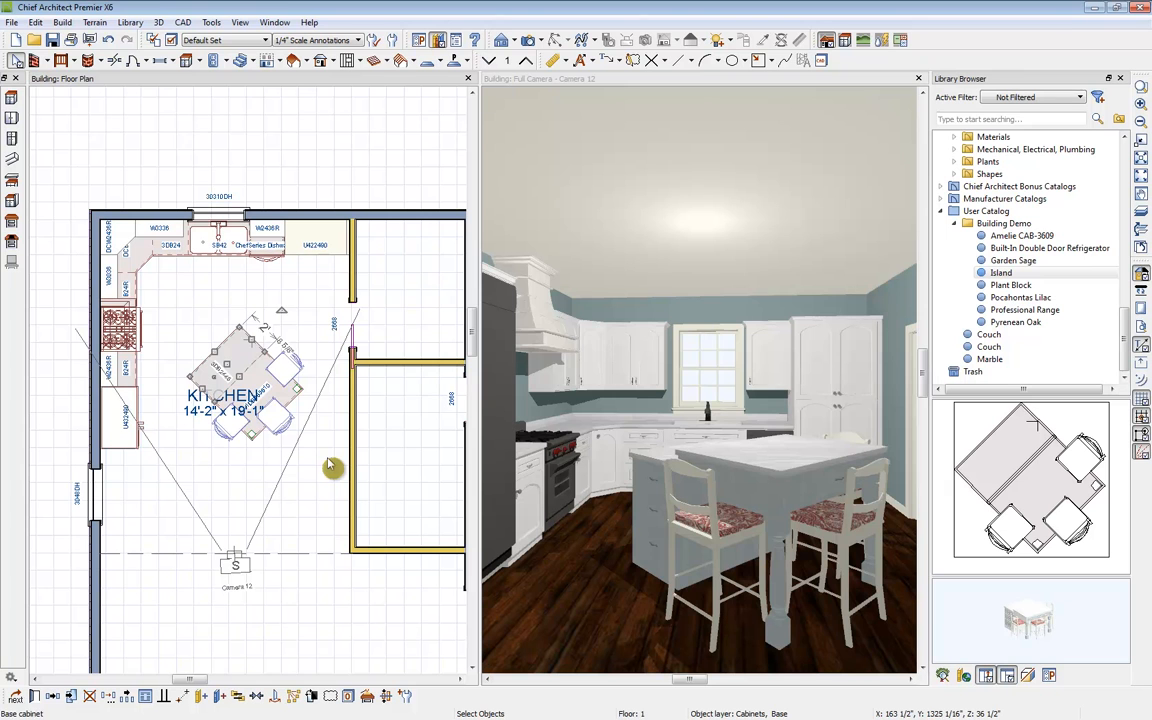
{"action": "left_click", "coordinate": [1121, 79]}
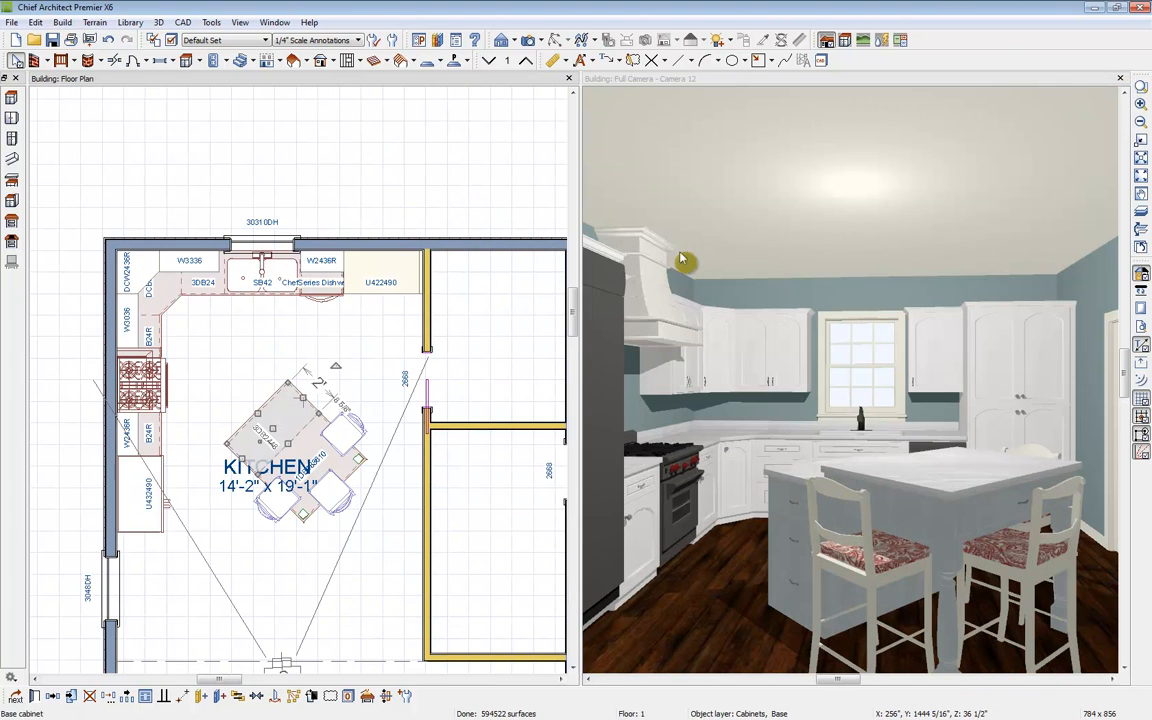
{"action": "key", "text": "Escape"}
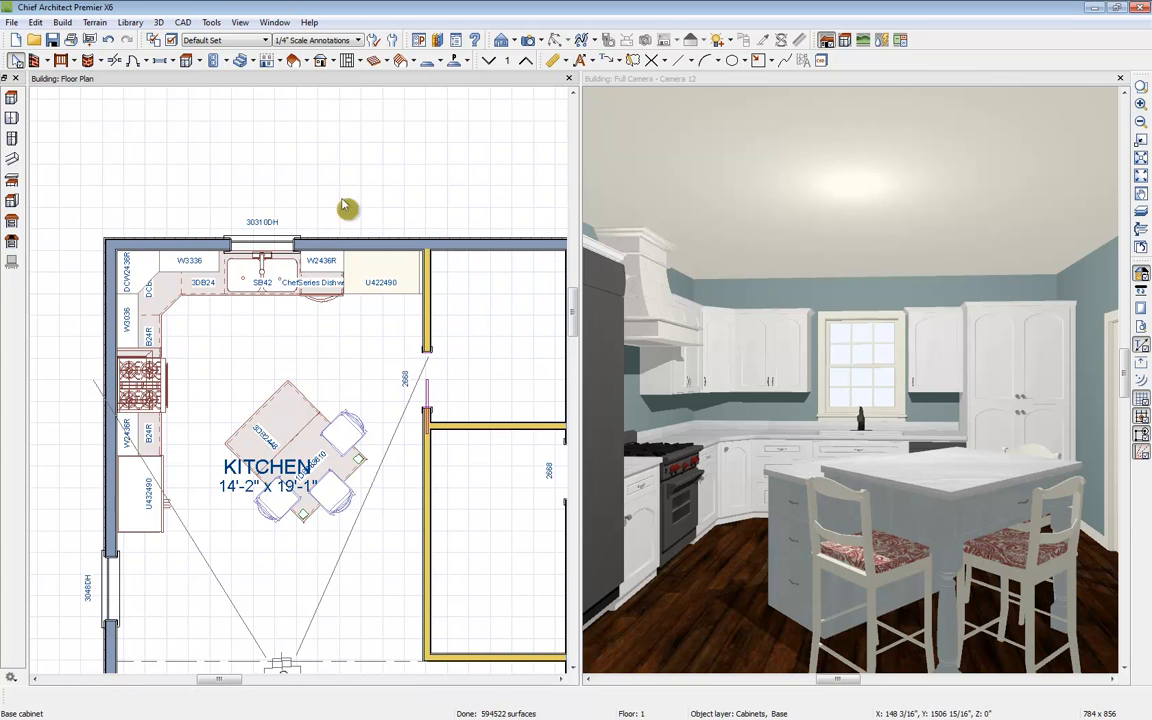
Step: Place four ceiling lights in the kitchen, two near the counters and two near the camera end
{"action": "left_click", "coordinate": [229, 60]}
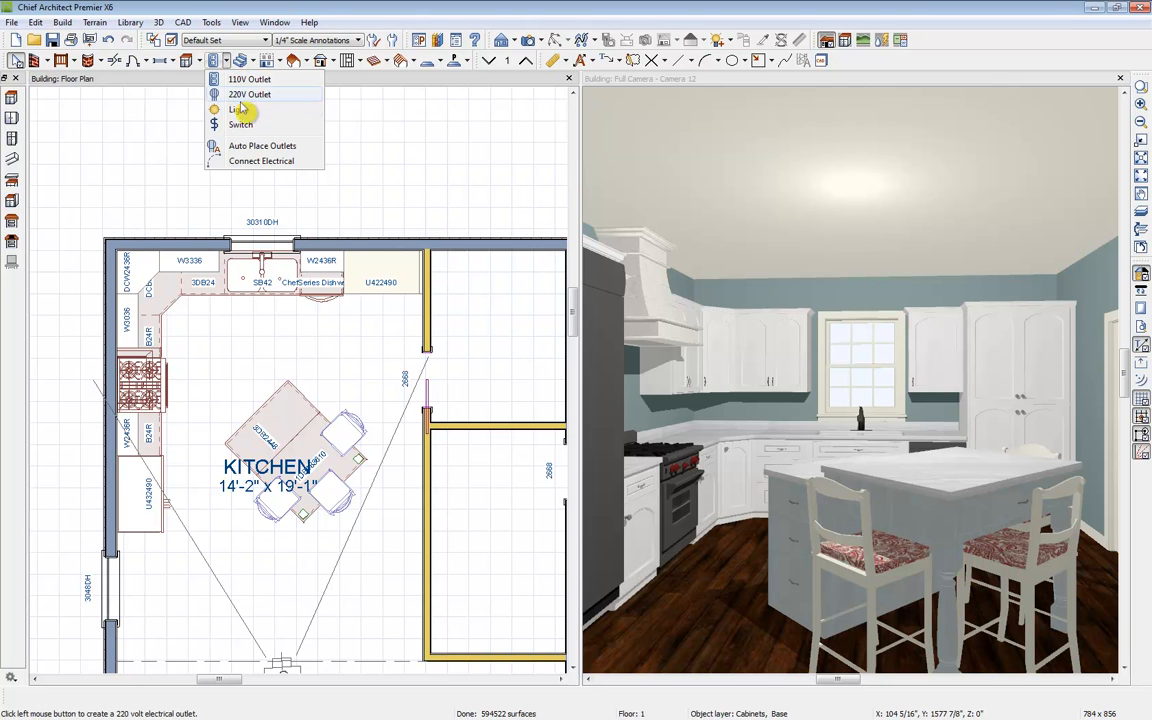
{"action": "left_click", "coordinate": [237, 109]}
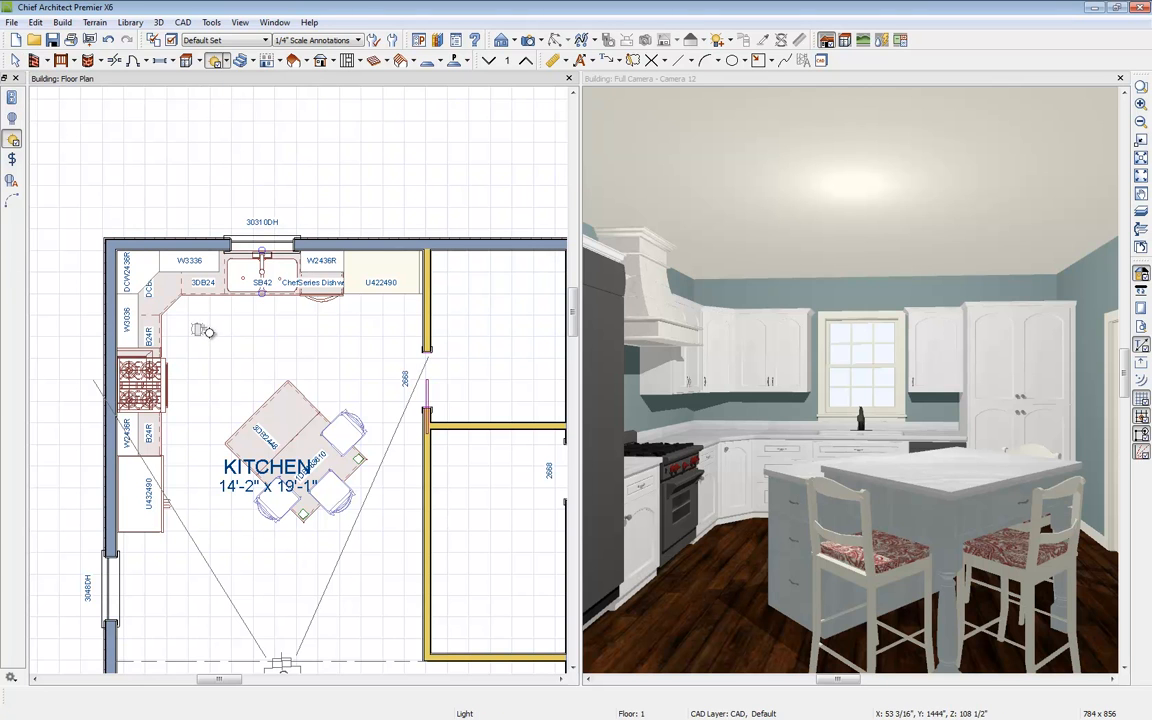
{"action": "left_click", "coordinate": [200, 329]}
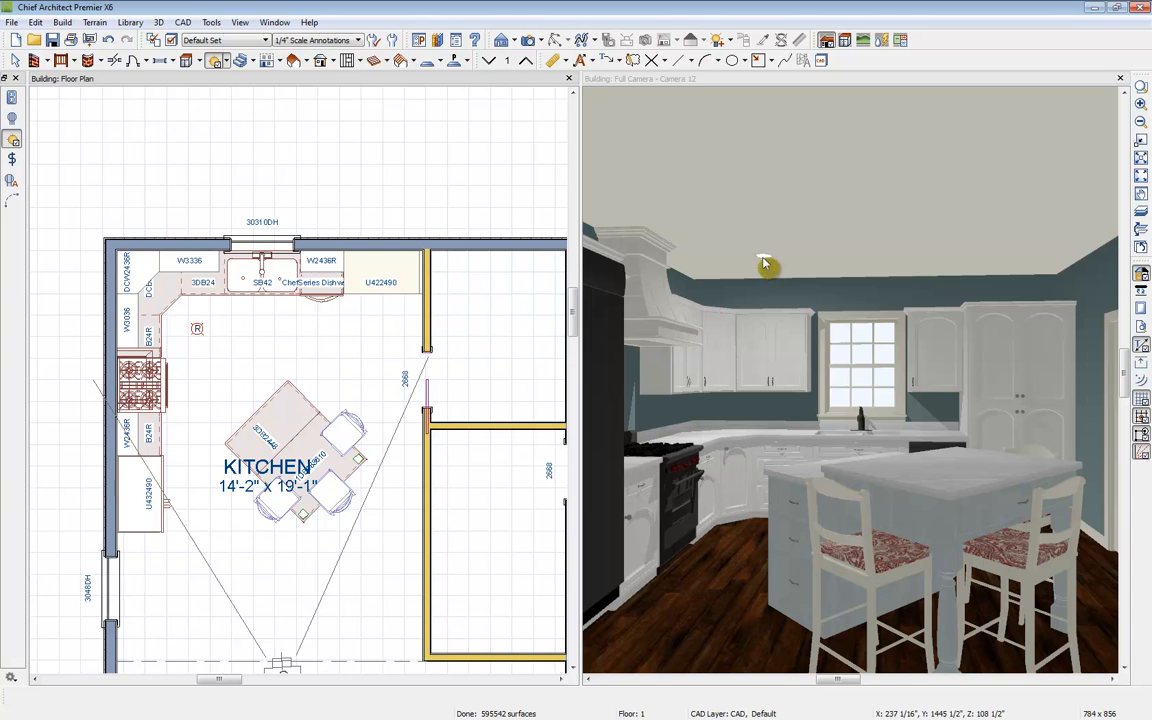
{"action": "left_click", "coordinate": [218, 61]}
{"action": "left_click", "coordinate": [375, 329]}
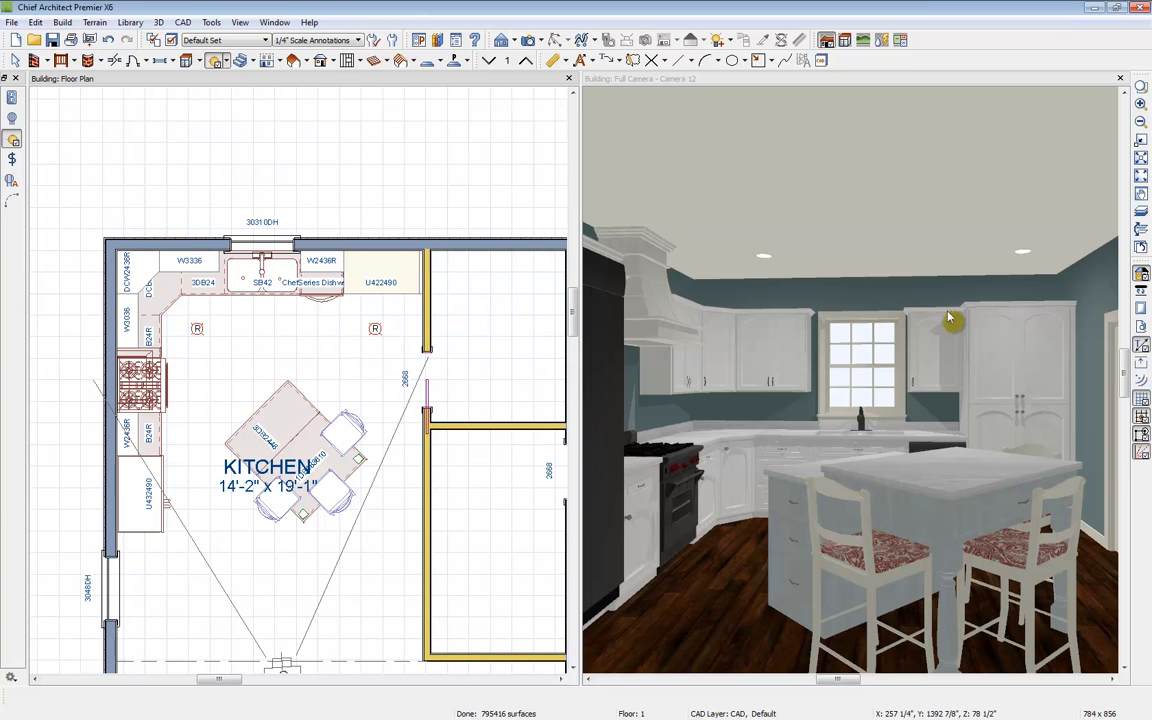
{"action": "left_click", "coordinate": [196, 560]}
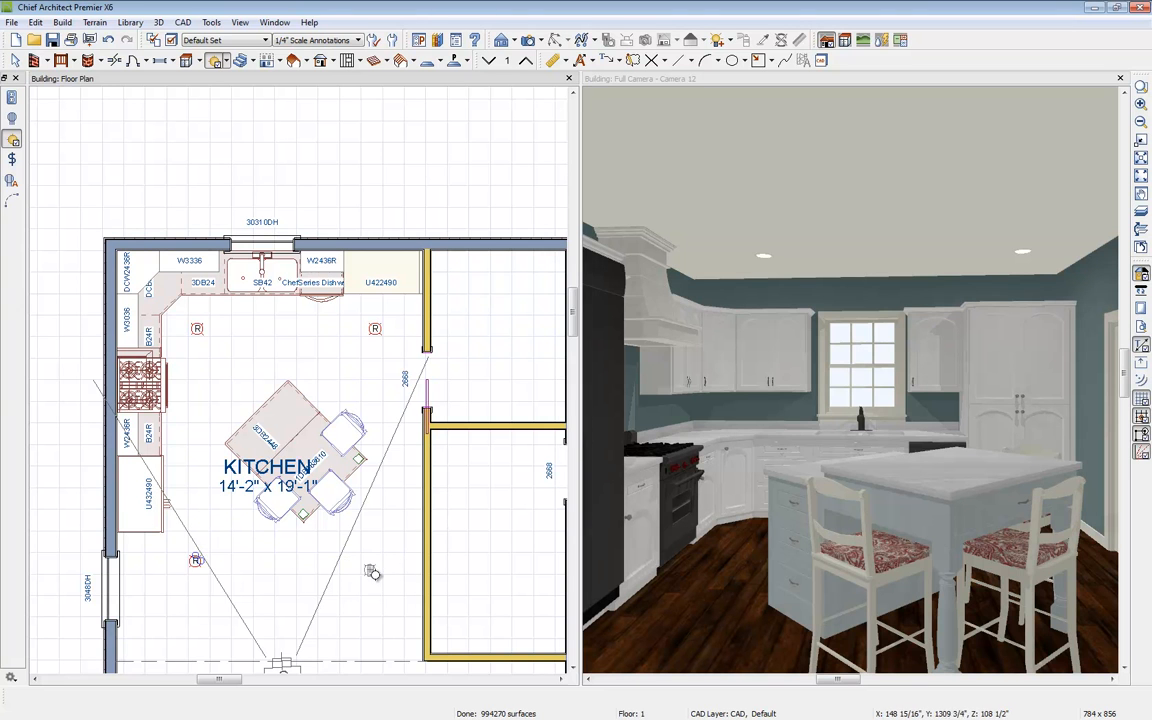
{"action": "left_click", "coordinate": [369, 565]}
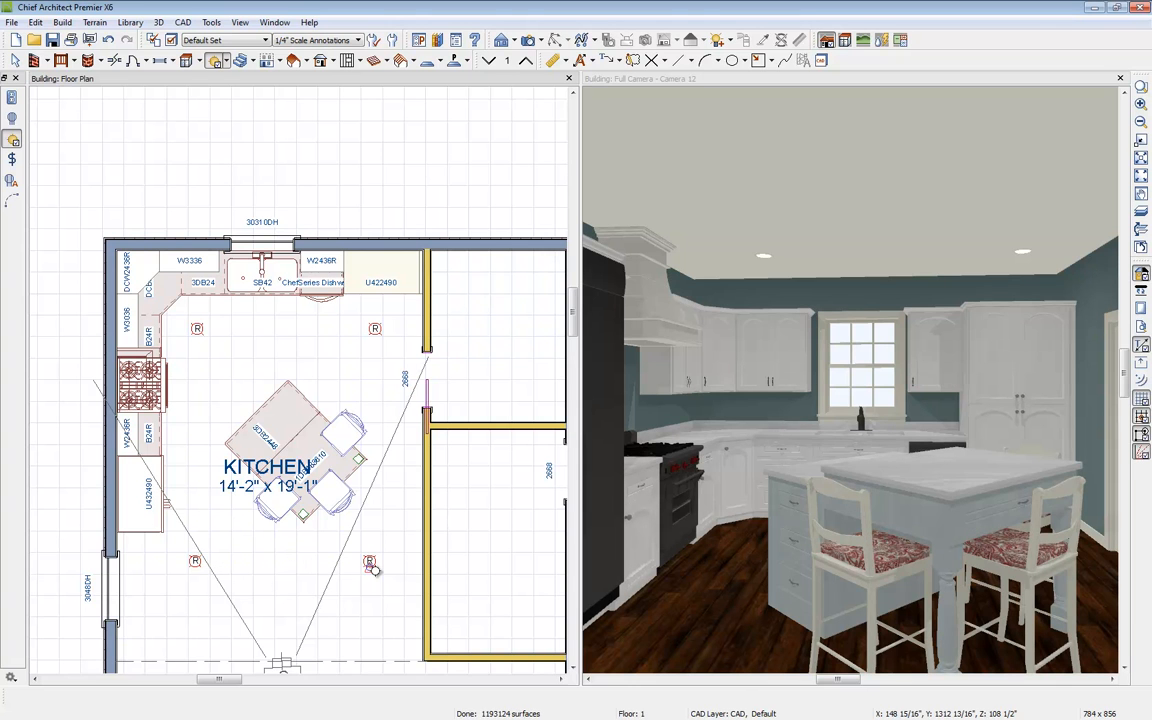
Step: Auto-place electrical outlets throughout the kitchen room
{"action": "left_click", "coordinate": [227, 60]}
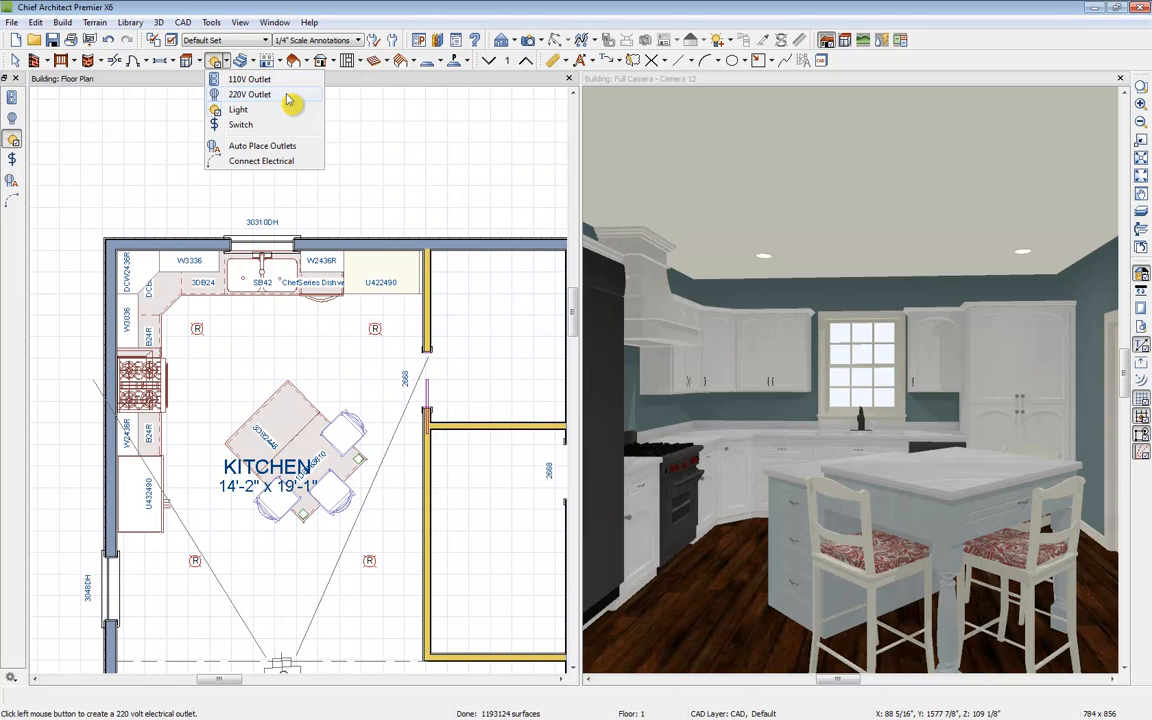
{"action": "left_click", "coordinate": [265, 146]}
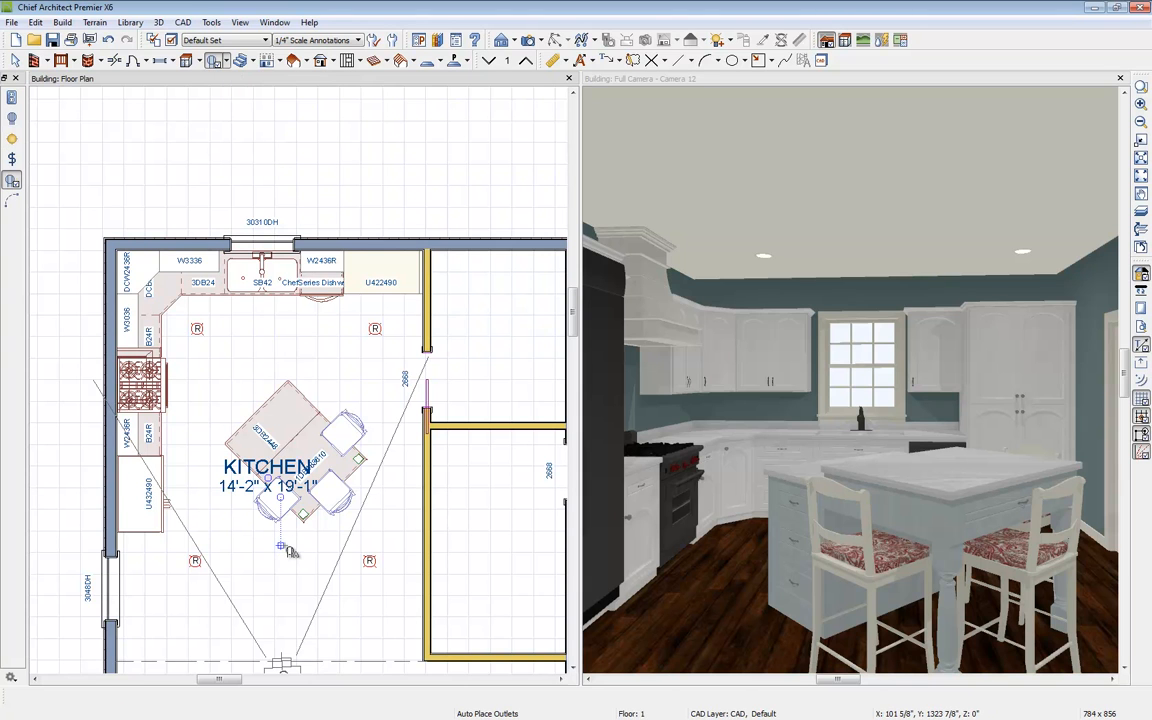
{"action": "left_click", "coordinate": [289, 551]}
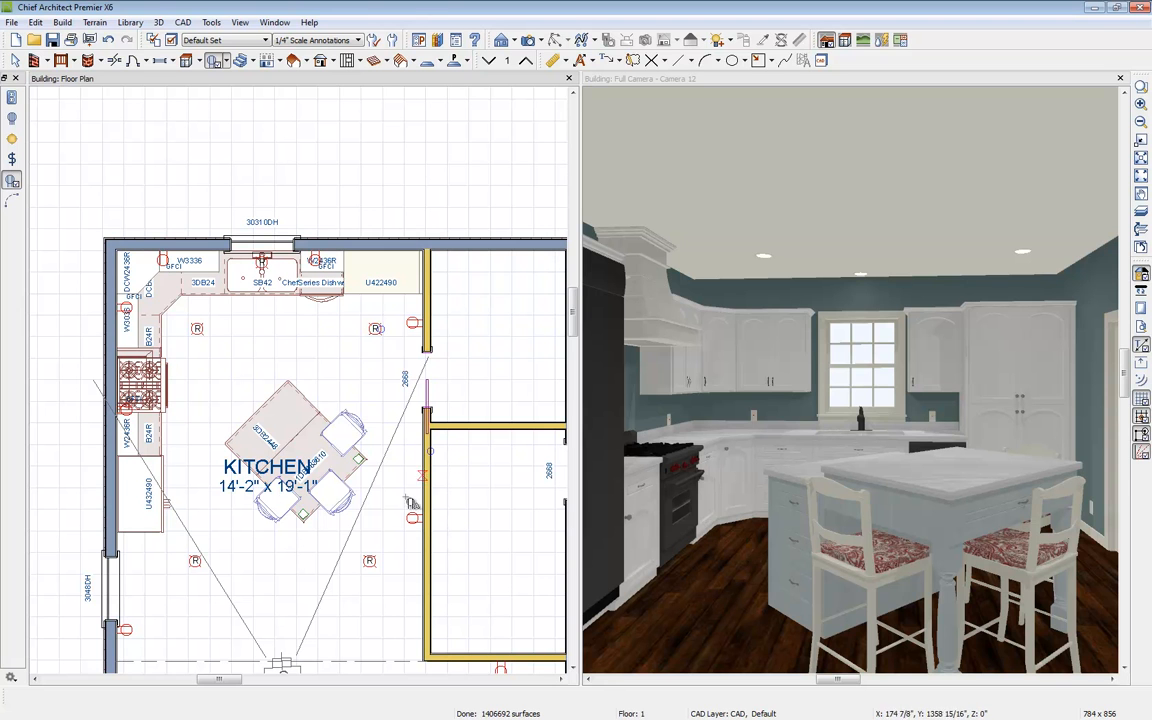
{"action": "middle_click_drag", "start_coordinate": [183, 528], "coordinate": [278, 591]}
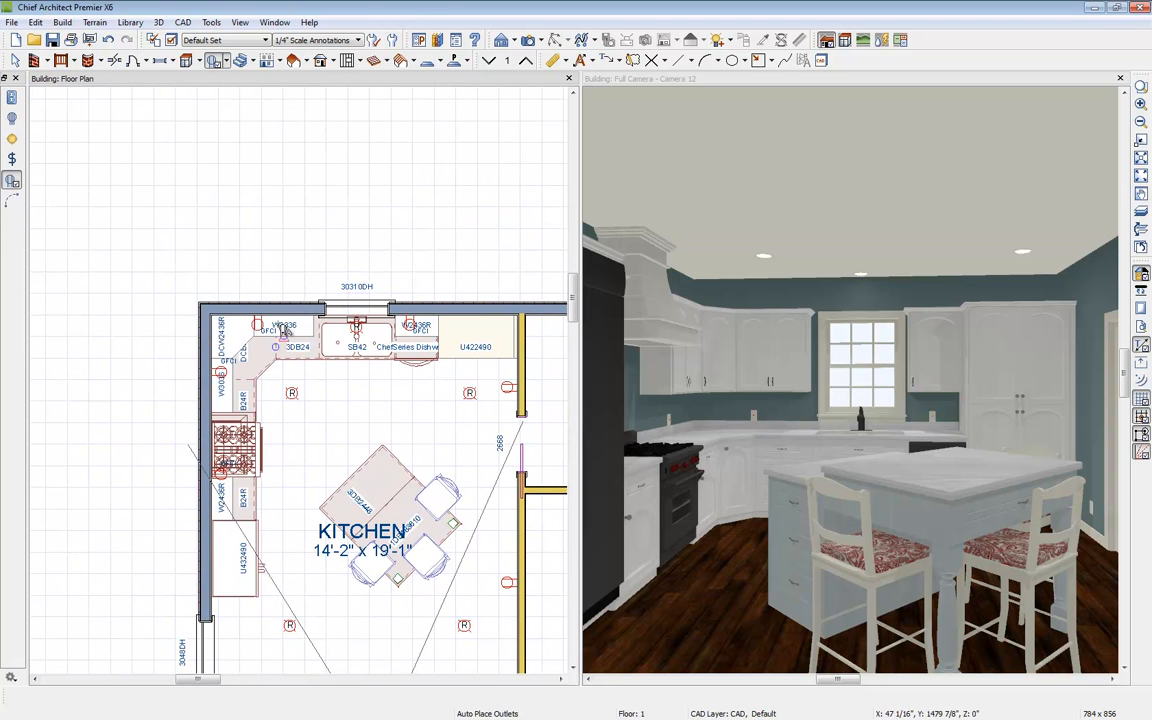
{"action": "scroll", "coordinate": [268, 322], "scroll_direction": "up", "scroll_amount": 1}
{"action": "scroll", "coordinate": [269, 322], "scroll_direction": "up", "scroll_amount": 3}
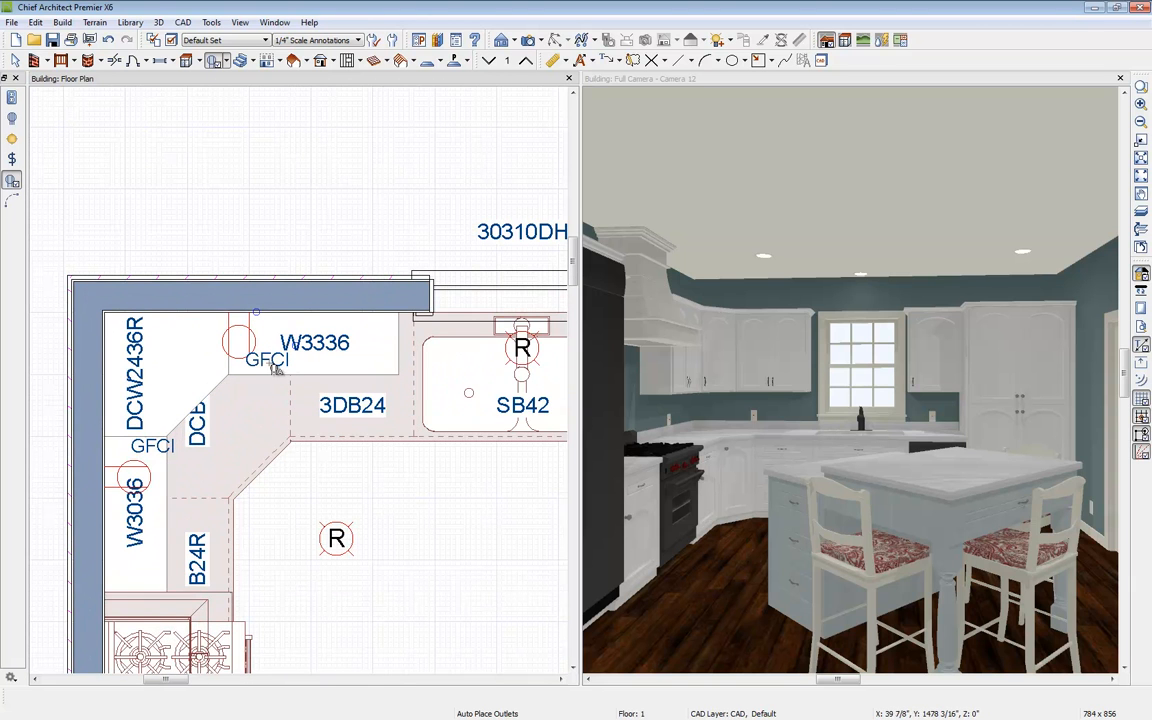
{"action": "scroll", "coordinate": [352, 420], "scroll_direction": "down", "scroll_amount": 3}
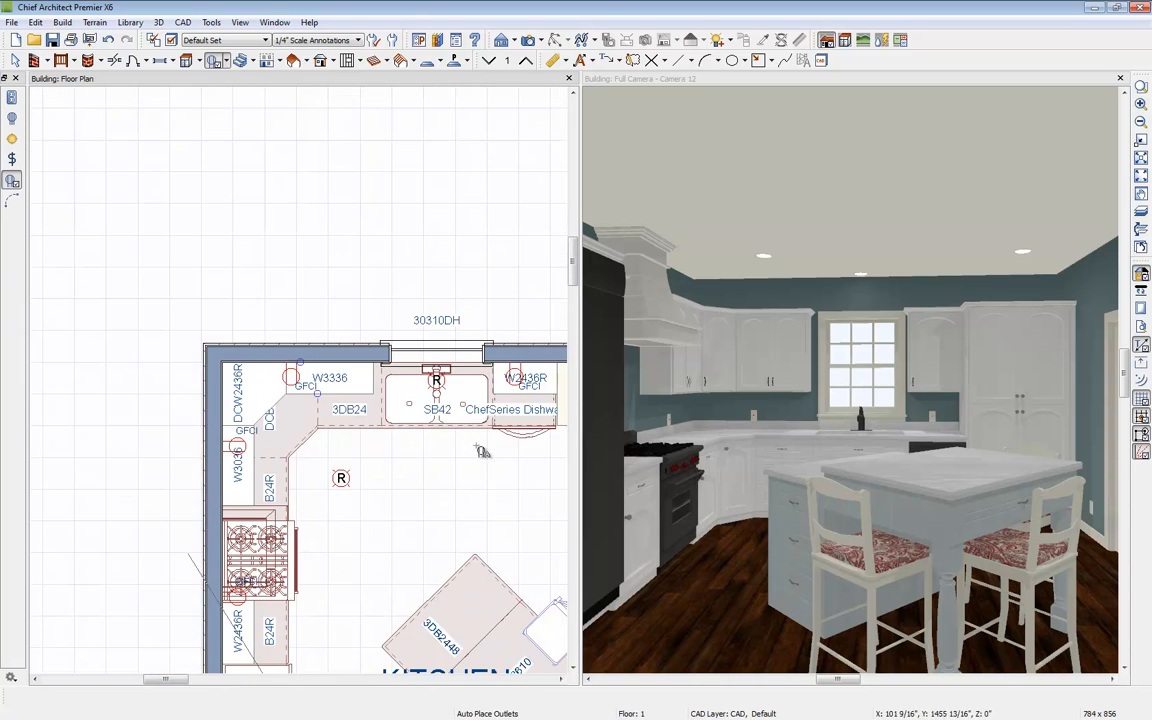
{"action": "scroll", "coordinate": [316, 463], "scroll_direction": "down", "scroll_amount": 1}
{"action": "middle_click_drag", "start_coordinate": [319, 577], "coordinate": [318, 386]}
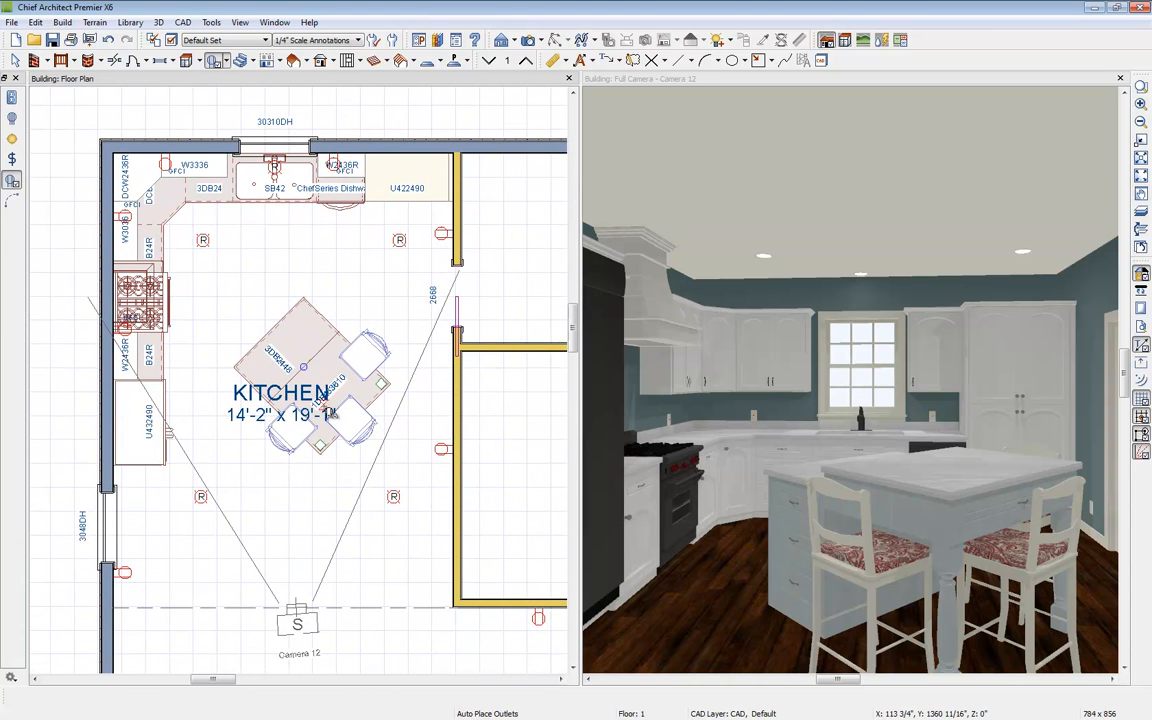
Step: Place two wall switches beside the kitchen's doorways with the Switch tool
{"action": "left_click", "coordinate": [217, 60]}
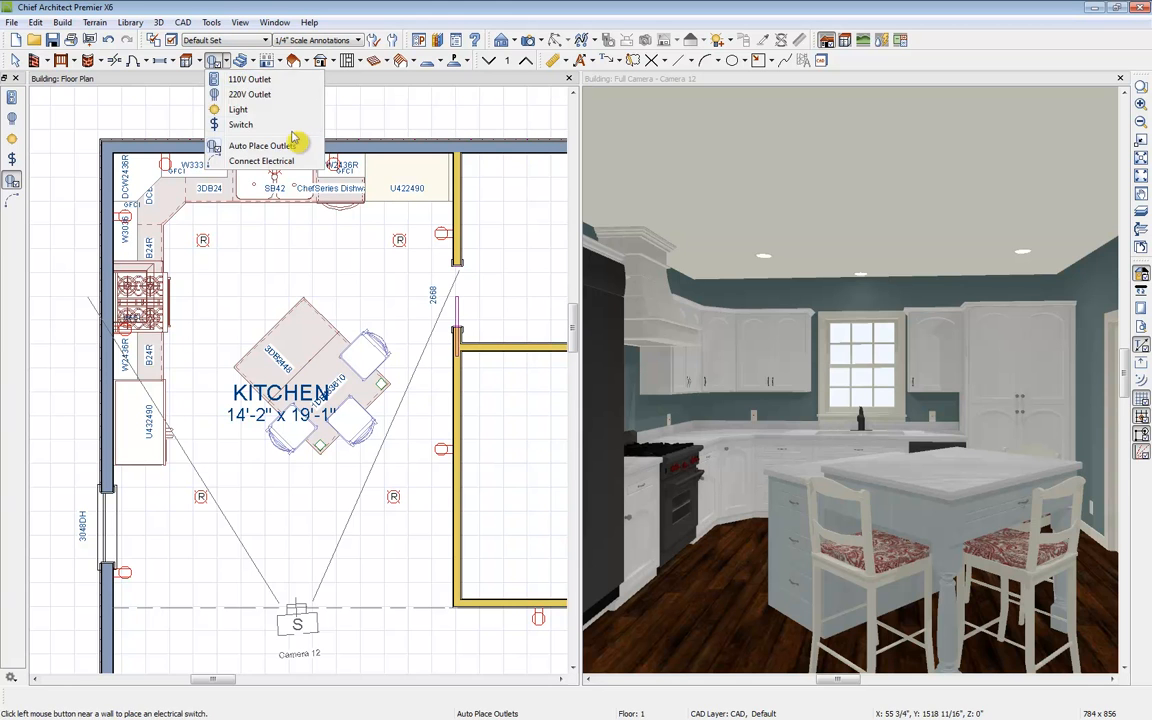
{"action": "left_click", "coordinate": [242, 124]}
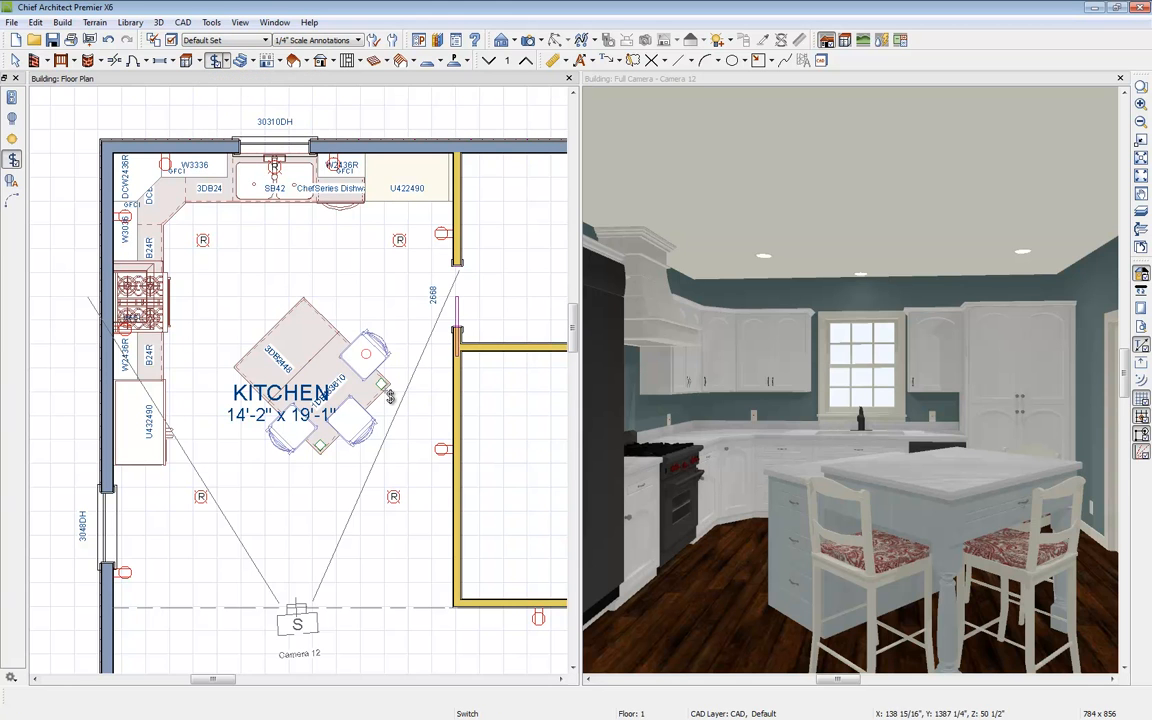
{"action": "left_click", "coordinate": [450, 578]}
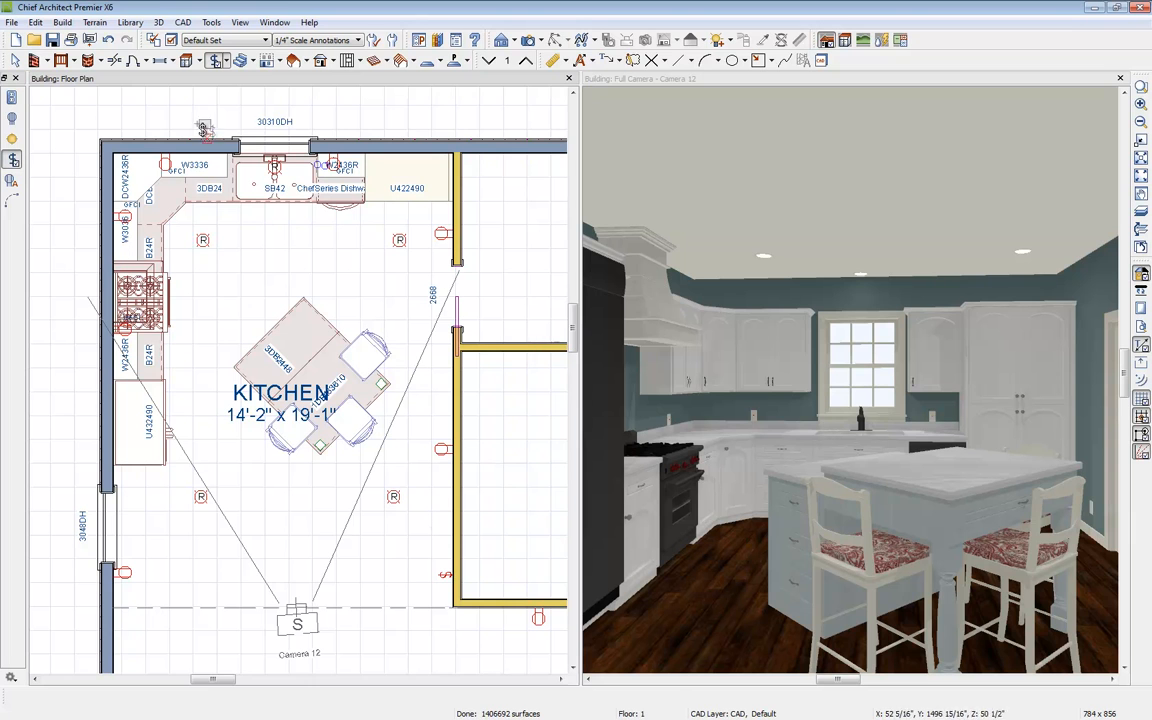
{"action": "middle_click_drag", "start_coordinate": [382, 497], "coordinate": [396, 373]}
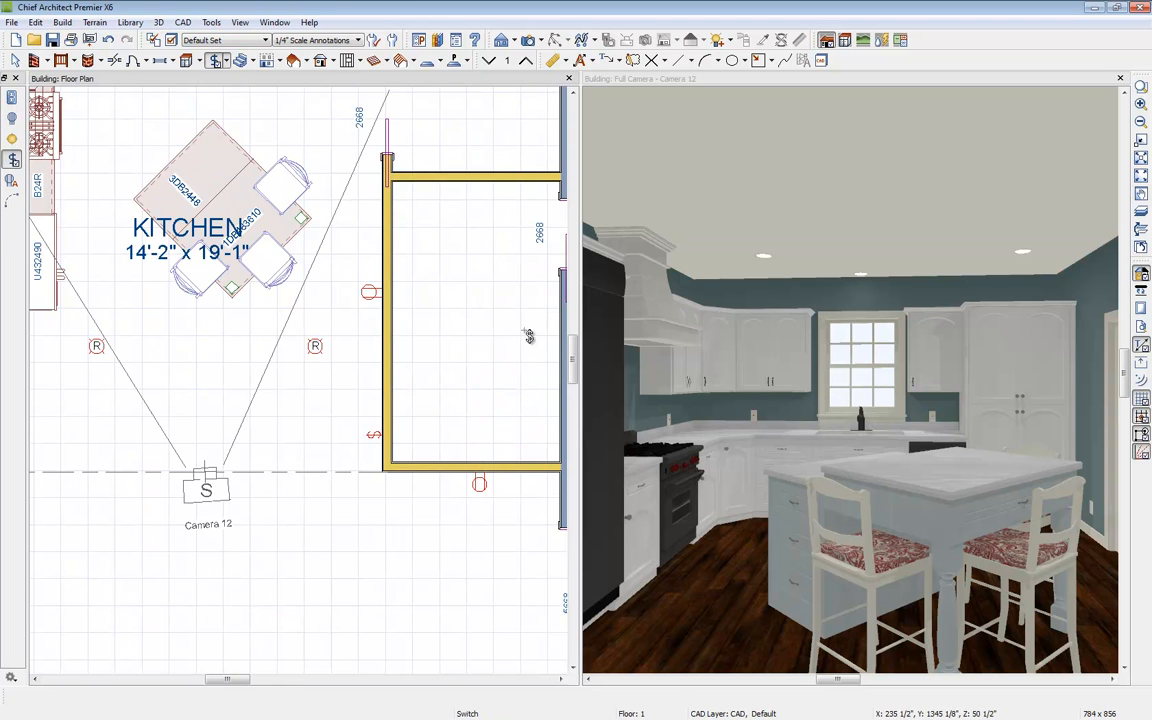
{"action": "left_click", "coordinate": [563, 505]}
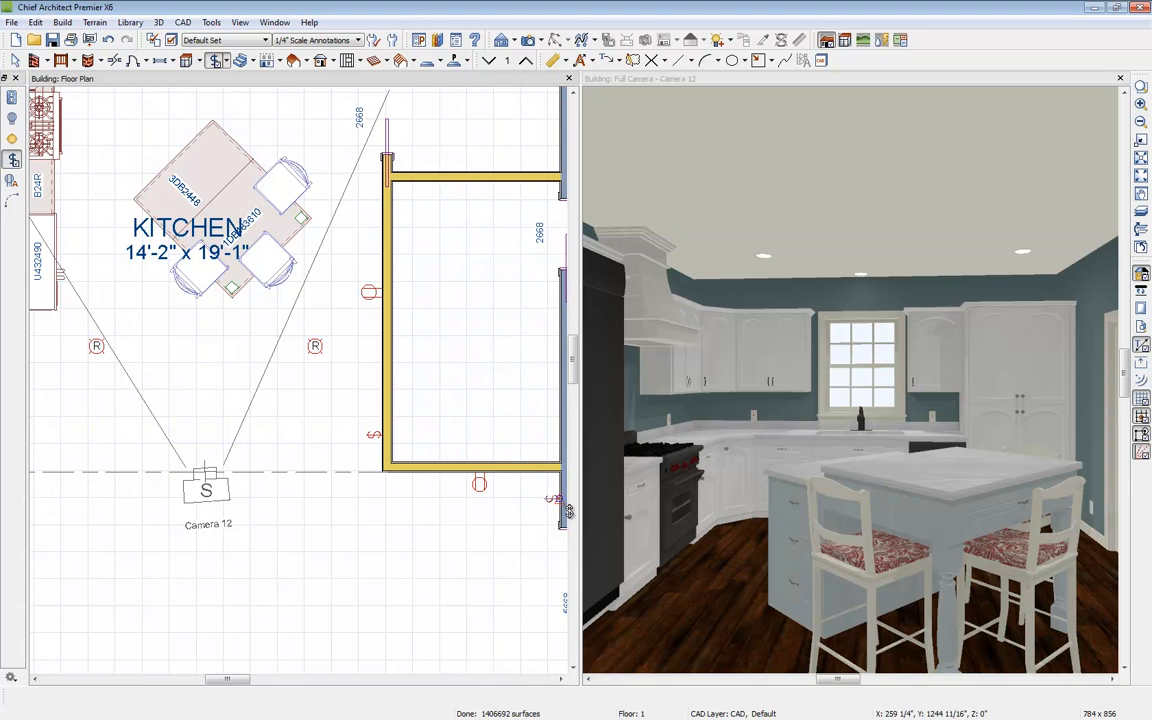
{"action": "scroll", "coordinate": [220, 177], "scroll_direction": "down", "scroll_amount": 1}
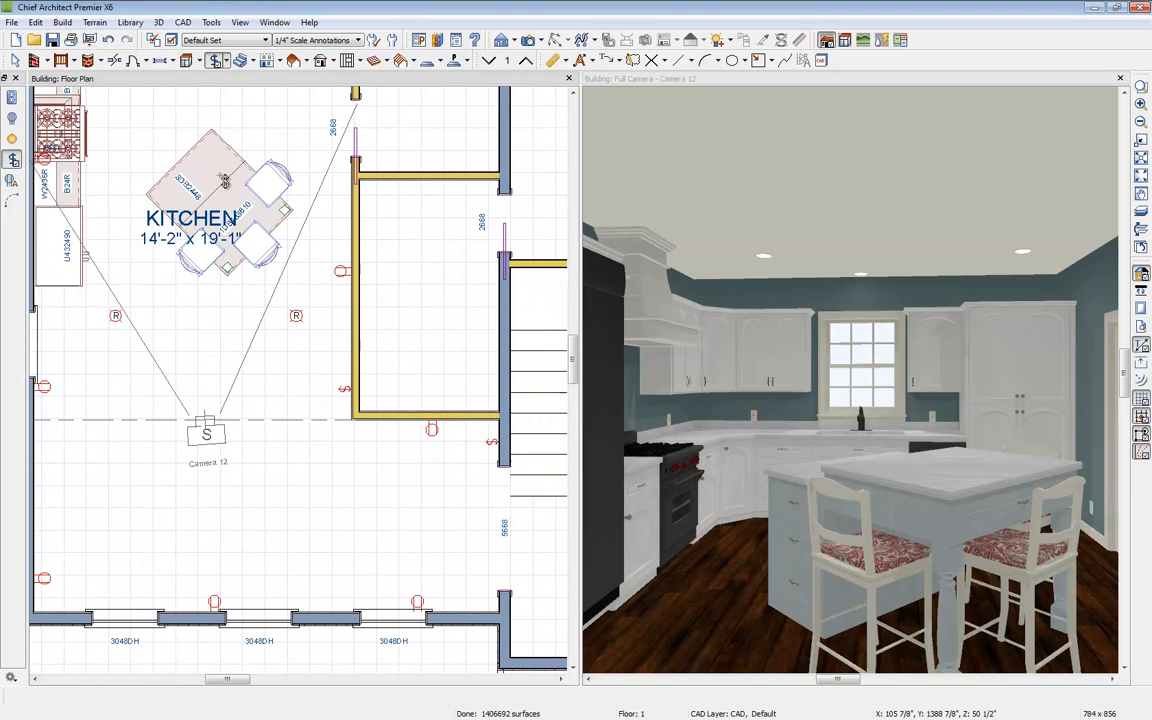
Step: Wire the switches to the ceiling lights with Connect Electrical, linking the lights together
{"action": "left_click", "coordinate": [222, 60]}
{"action": "left_click", "coordinate": [284, 164]}
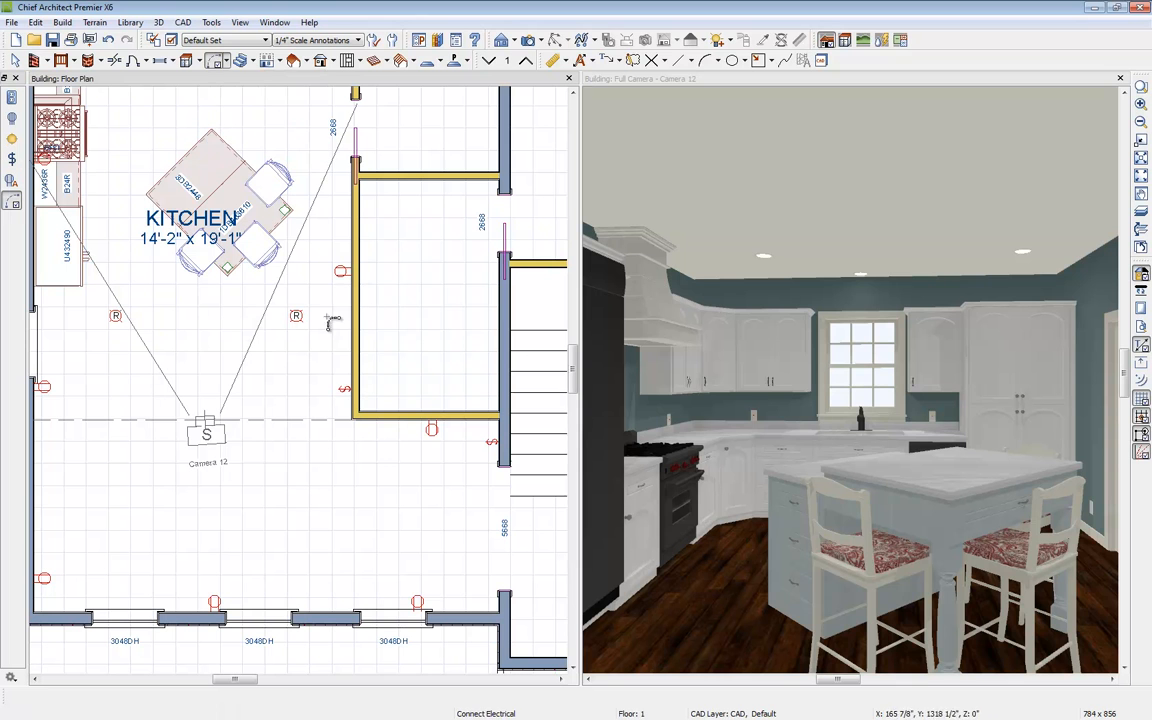
{"action": "left_click_drag", "start_coordinate": [344, 388], "coordinate": [298, 316]}
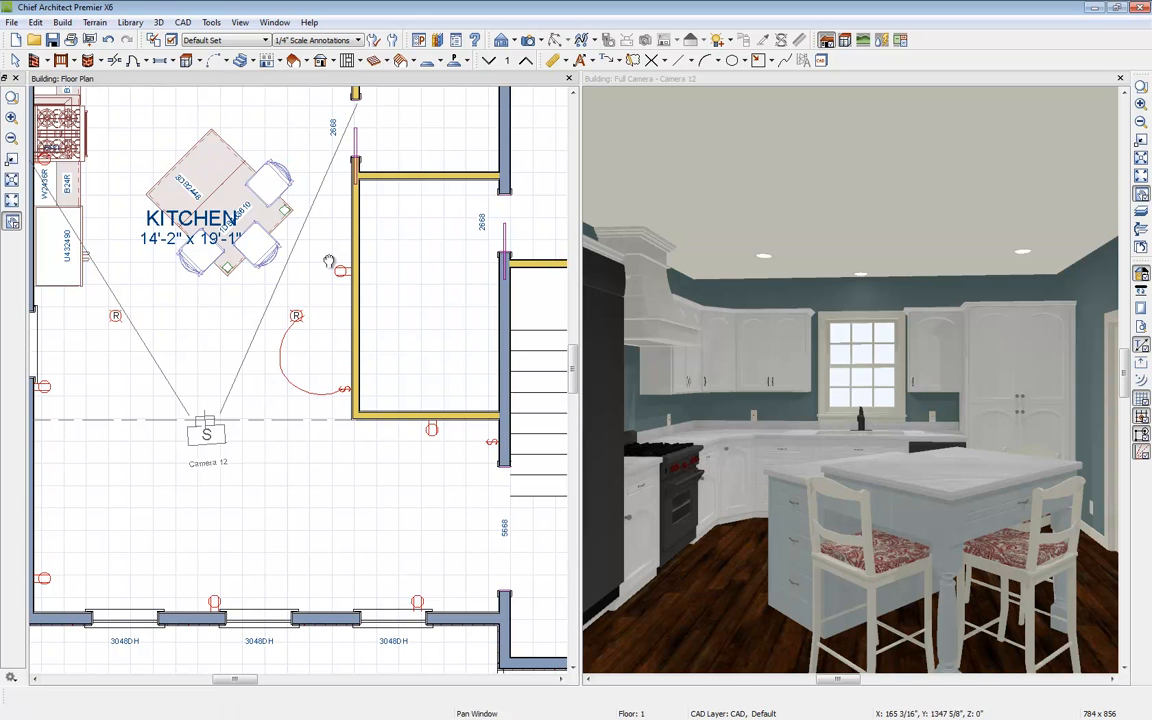
{"action": "middle_click_drag", "start_coordinate": [308, 288], "coordinate": [403, 401]}
{"action": "scroll", "coordinate": [402, 406], "scroll_direction": "down", "scroll_amount": 1}
{"action": "left_click_drag", "start_coordinate": [389, 425], "coordinate": [549, 530]}
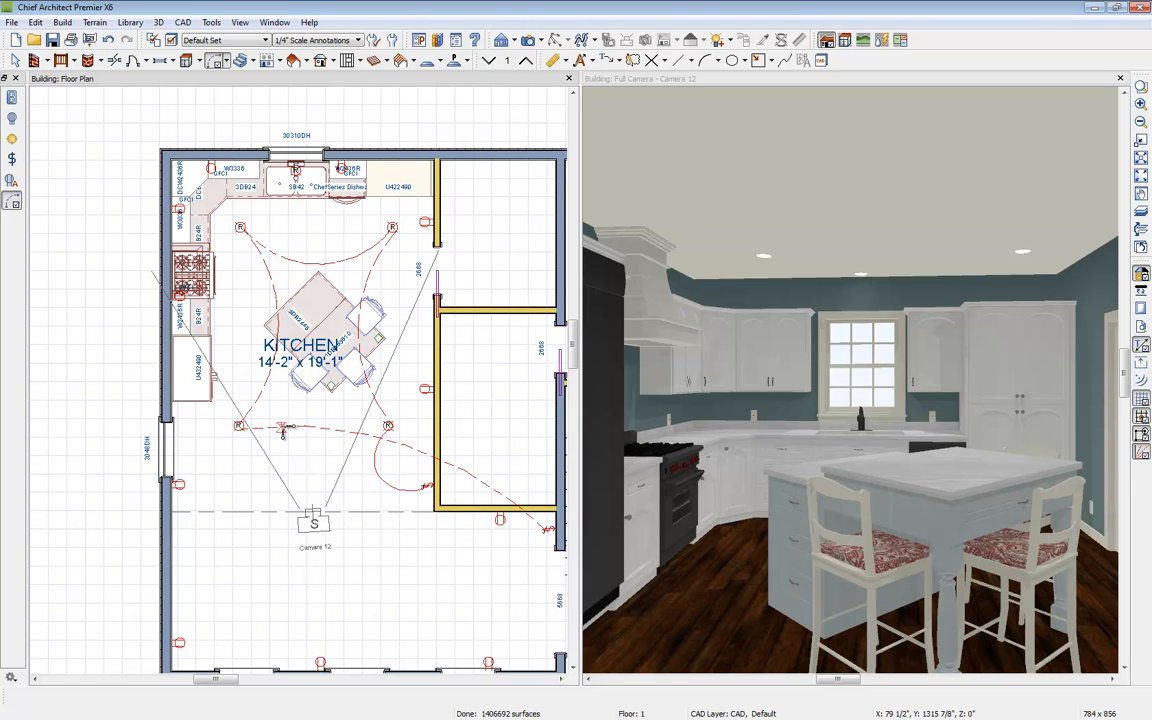
Step: Reshape the wire from the switch so its arc curves lower past the camera
{"action": "left_click", "coordinate": [410, 455]}
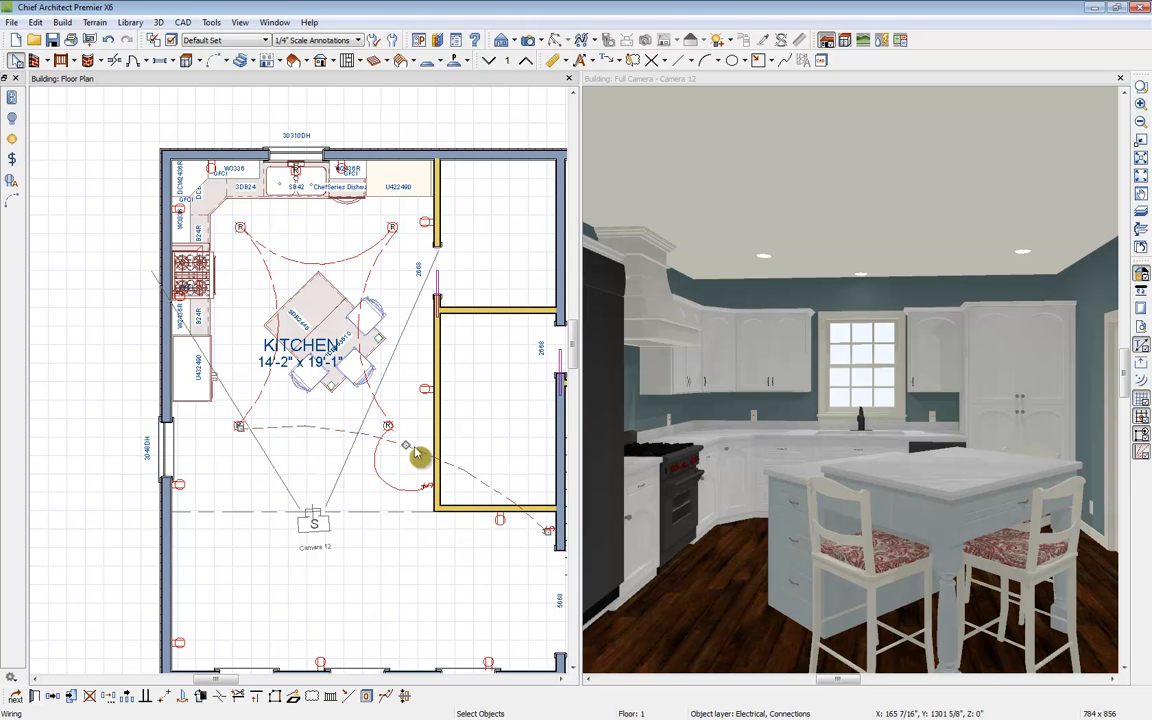
{"action": "left_click_drag", "start_coordinate": [365, 405], "coordinate": [347, 558]}
{"action": "left_click", "coordinate": [352, 560]}
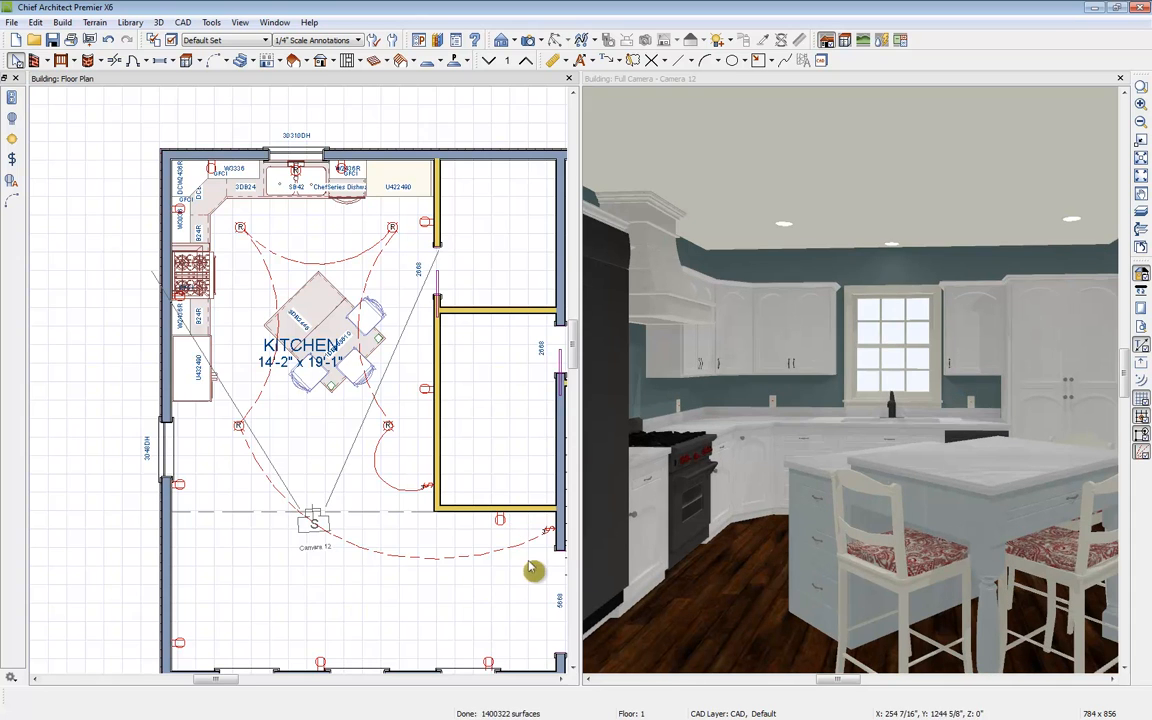
Step: Maximize the camera view and preview it with the Vector View and Glass House rendering techniques
{"action": "scroll", "coordinate": [515, 530], "scroll_direction": "up", "scroll_amount": 5}
{"action": "scroll", "coordinate": [443, 546], "scroll_direction": "up", "scroll_amount": 1}
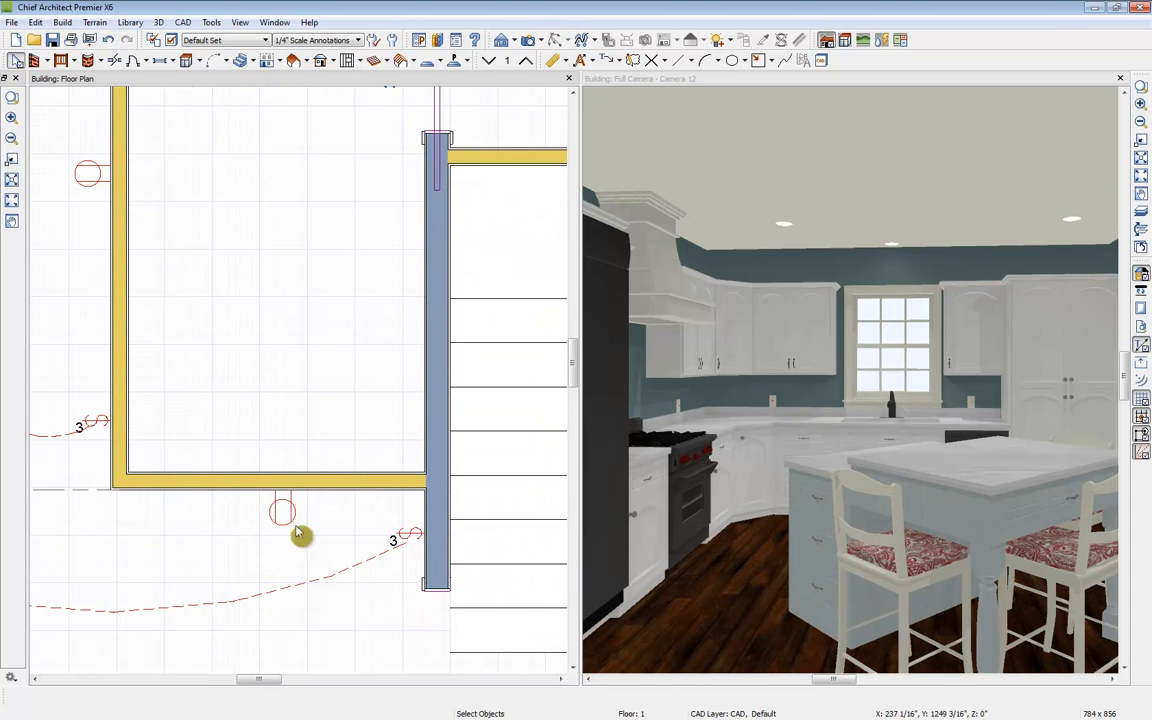
{"action": "scroll", "coordinate": [330, 512], "scroll_direction": "down", "scroll_amount": 3}
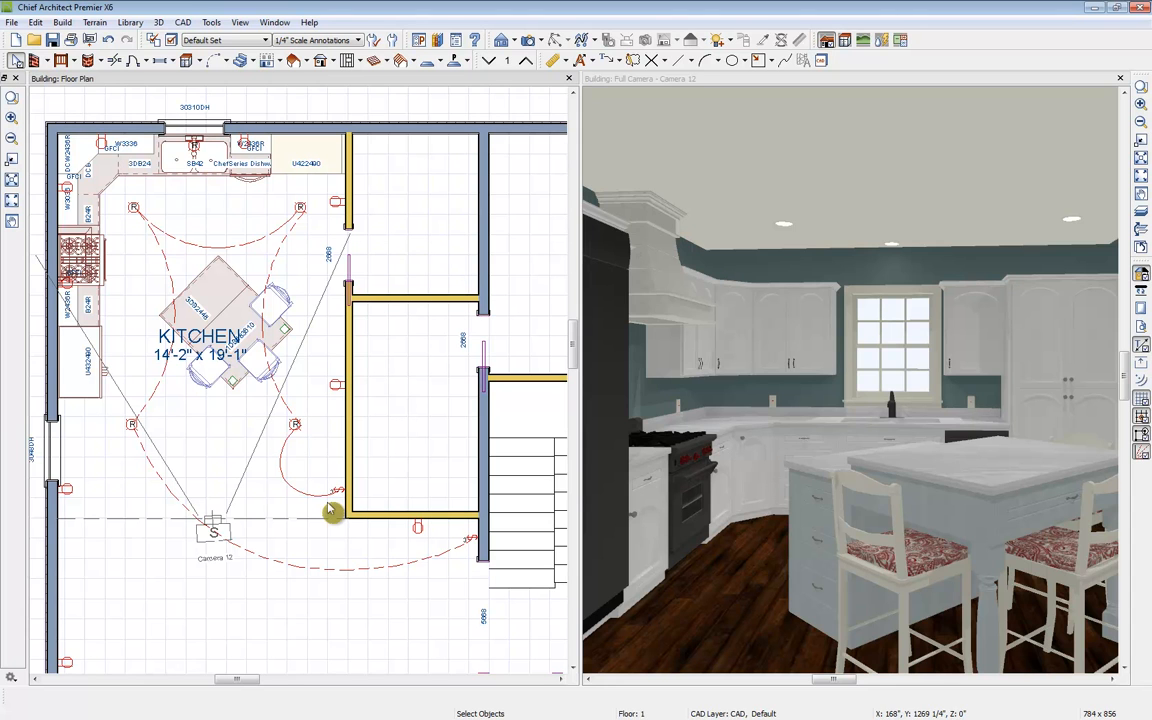
{"action": "double_click", "coordinate": [1008, 80]}
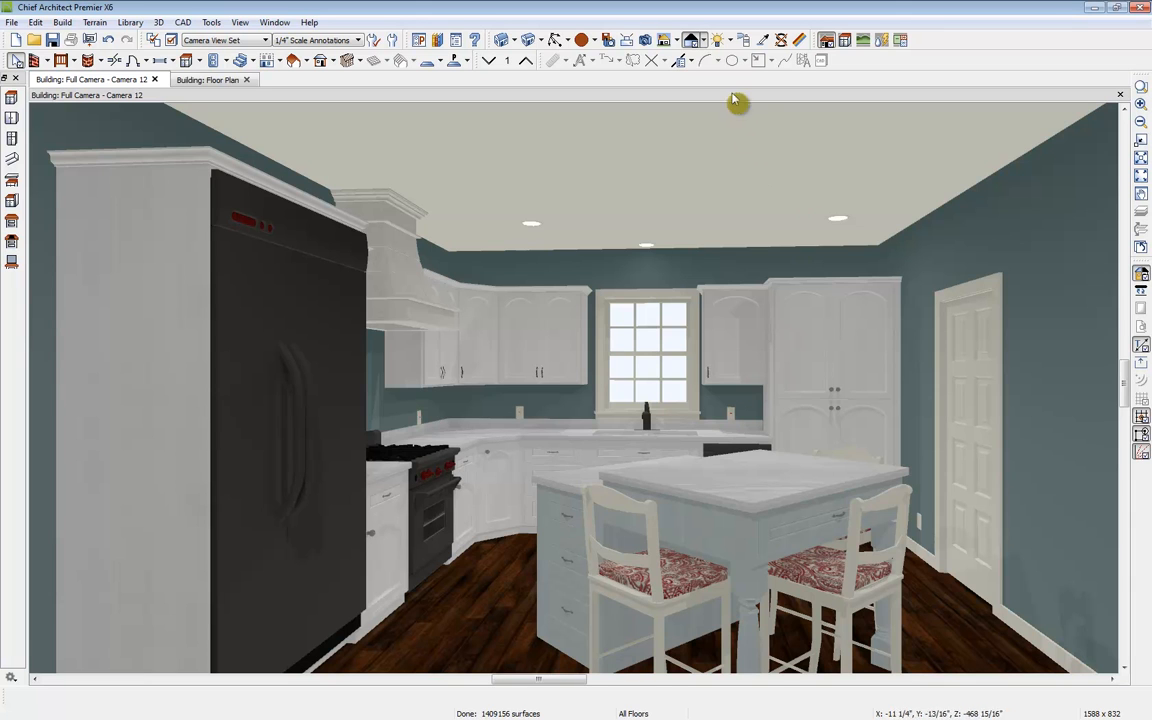
{"action": "left_click", "coordinate": [704, 40]}
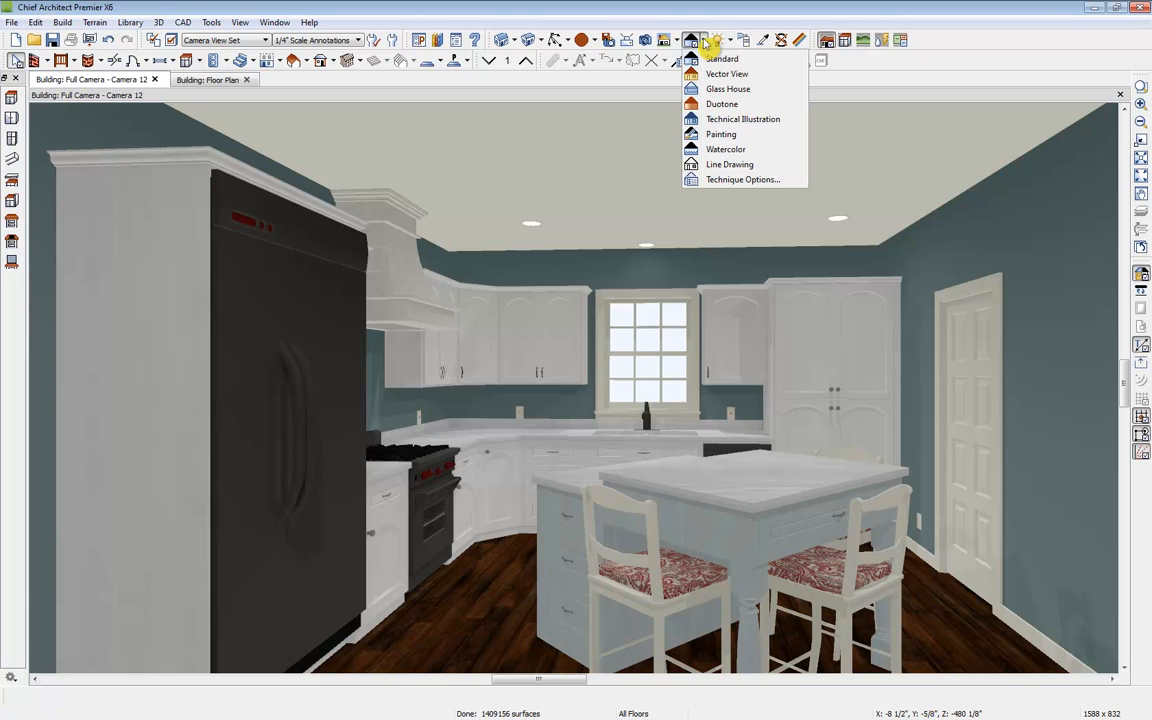
{"action": "left_click", "coordinate": [767, 74]}
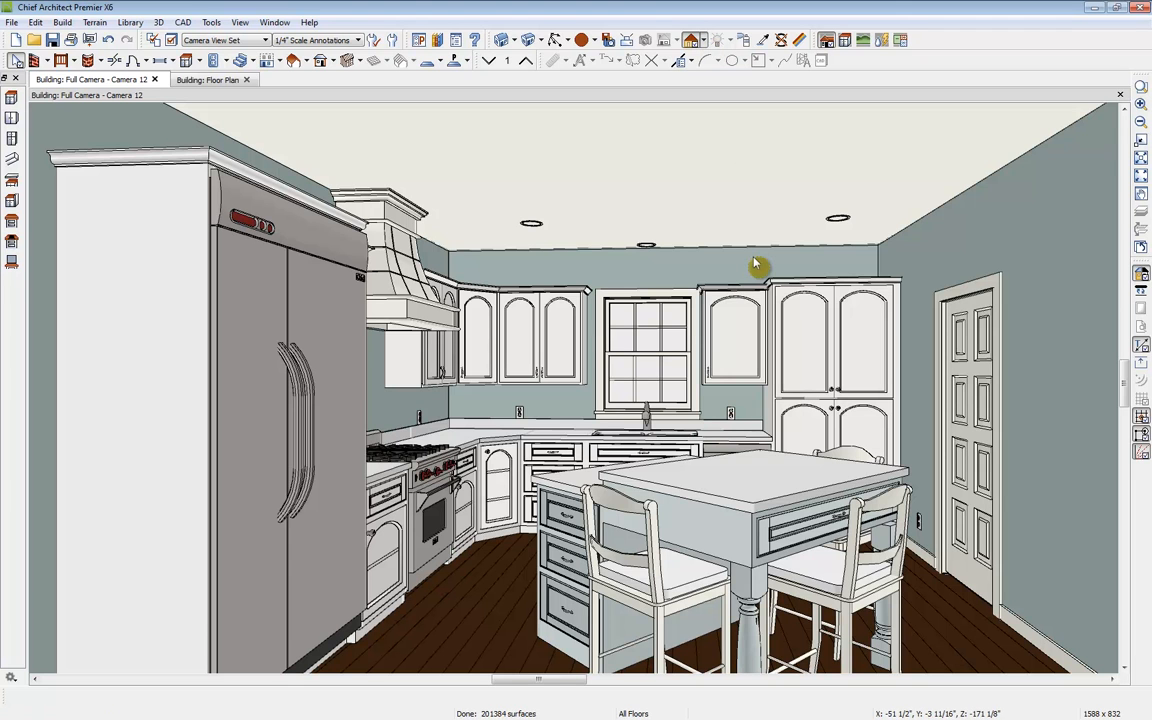
{"action": "left_click", "coordinate": [703, 40]}
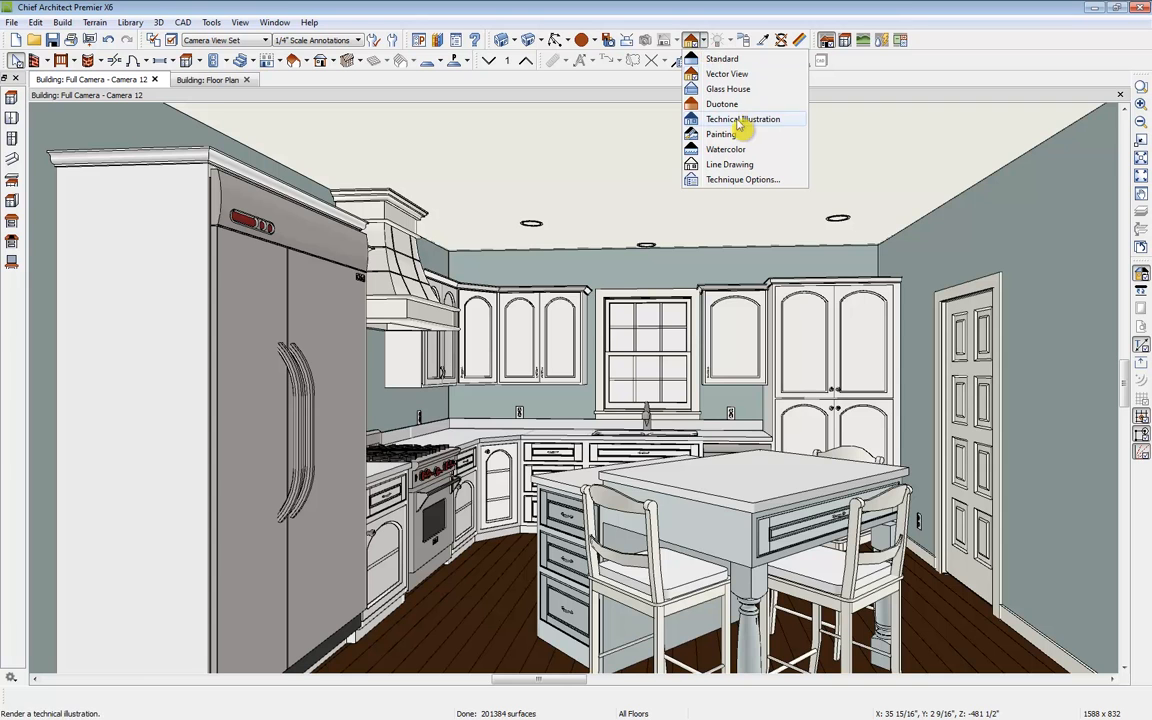
{"action": "left_click", "coordinate": [740, 89]}
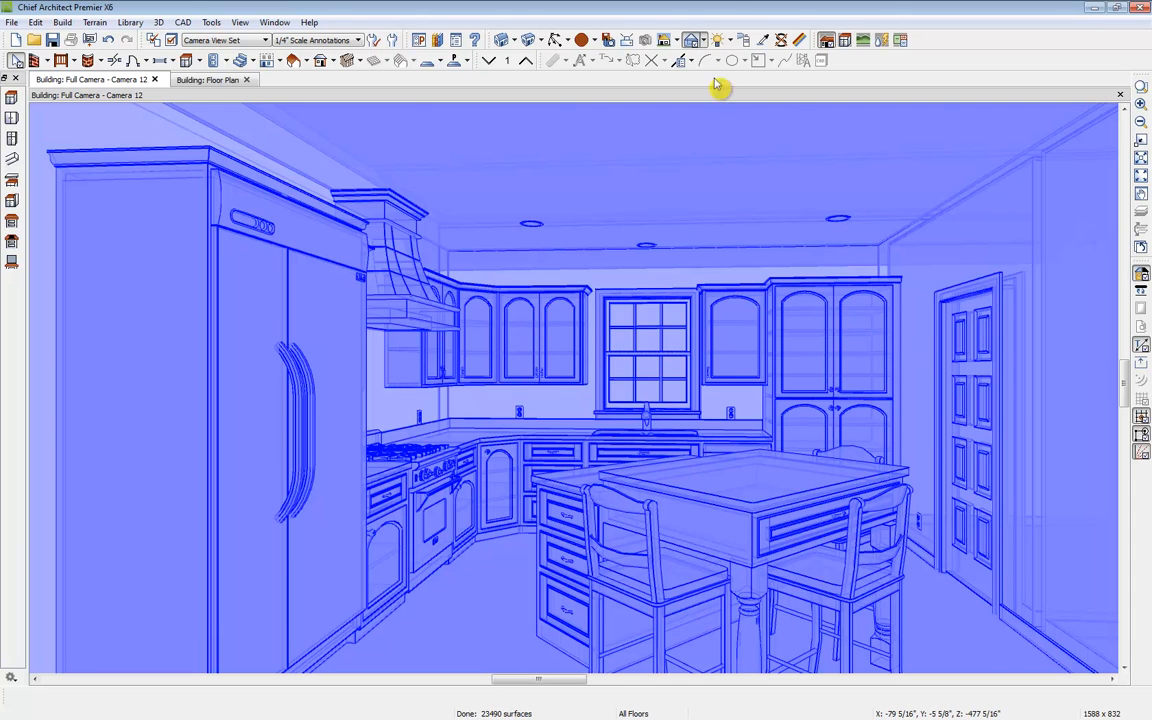
Step: Preview the Duotone rendering technique, then return the camera view to Standard
{"action": "left_click", "coordinate": [706, 42]}
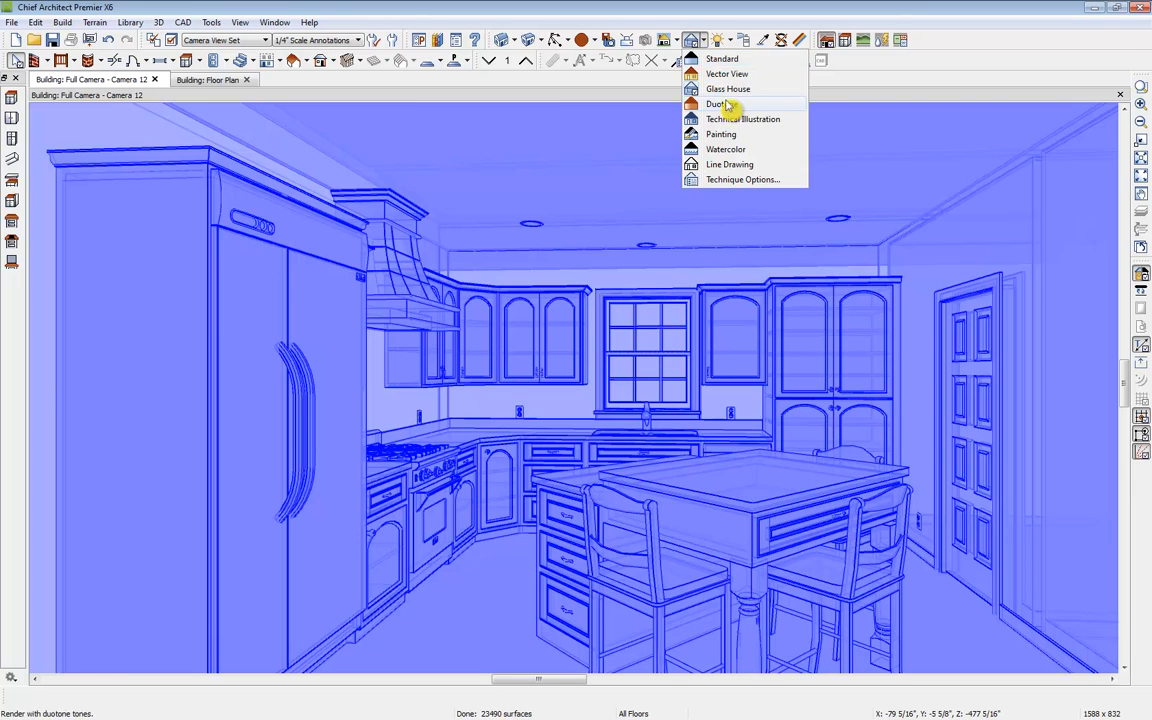
{"action": "left_click", "coordinate": [729, 109]}
{"action": "left_click", "coordinate": [702, 39]}
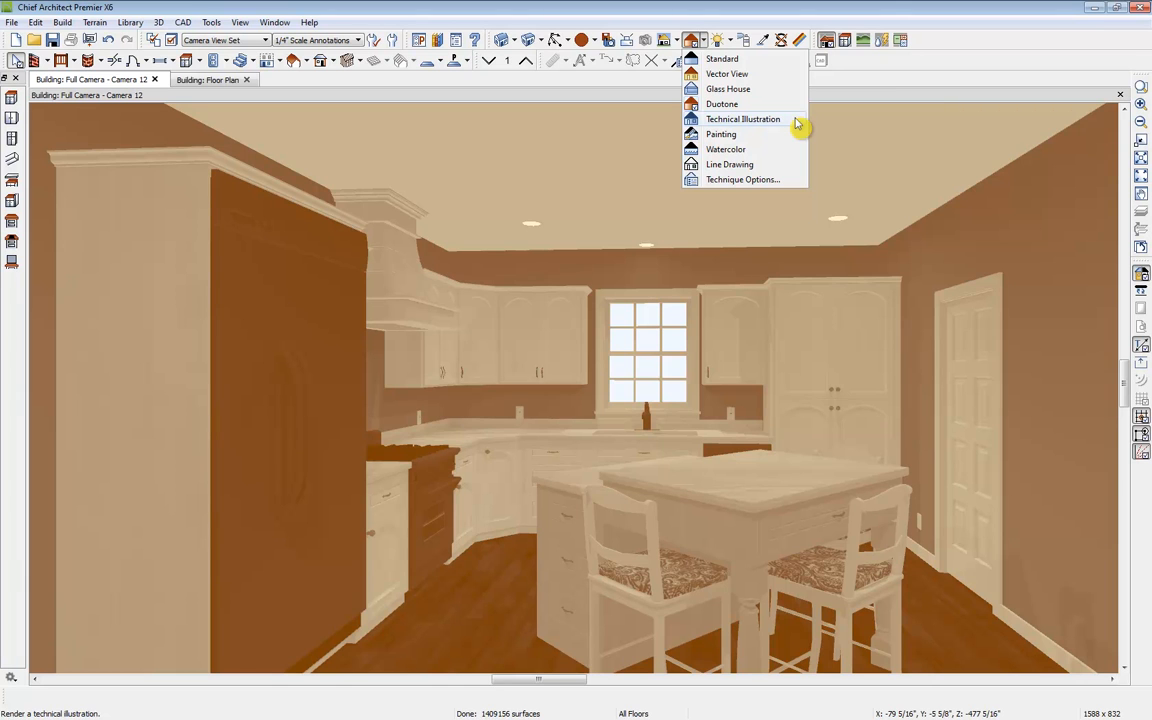
{"action": "left_click", "coordinate": [735, 62]}
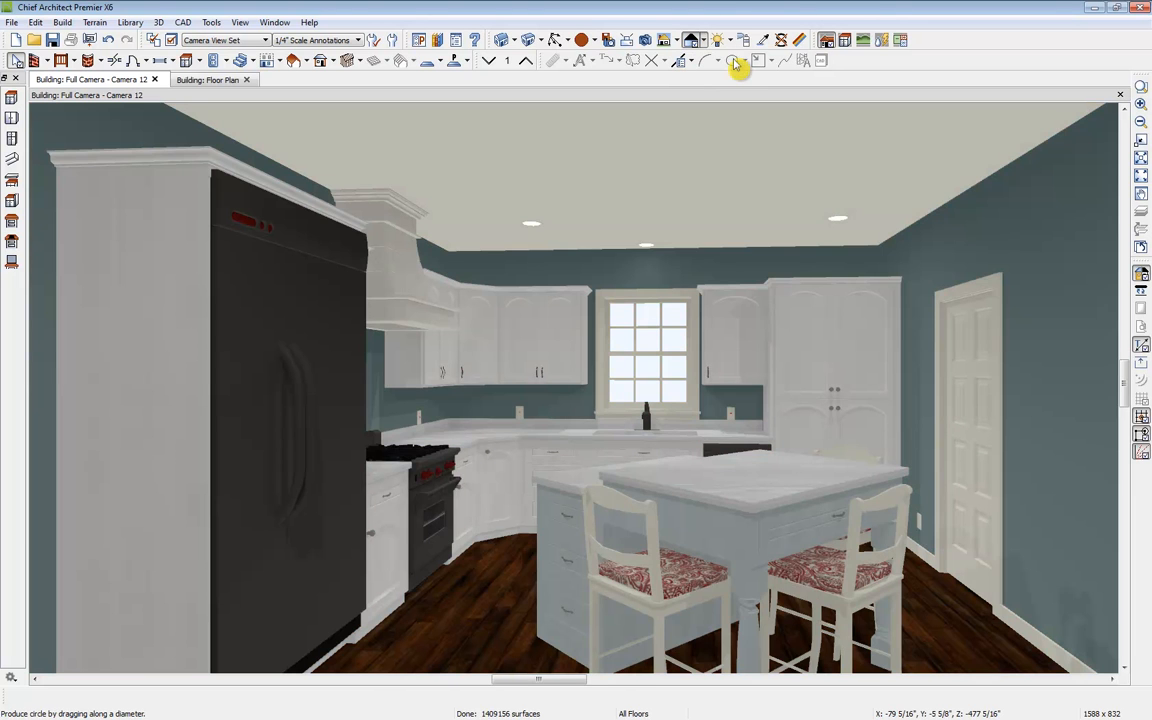
Step: Start a Ray Trace of the camera view and browse sample ray-traced images in Windows Photo Viewer
{"action": "left_click", "coordinate": [646, 40]}
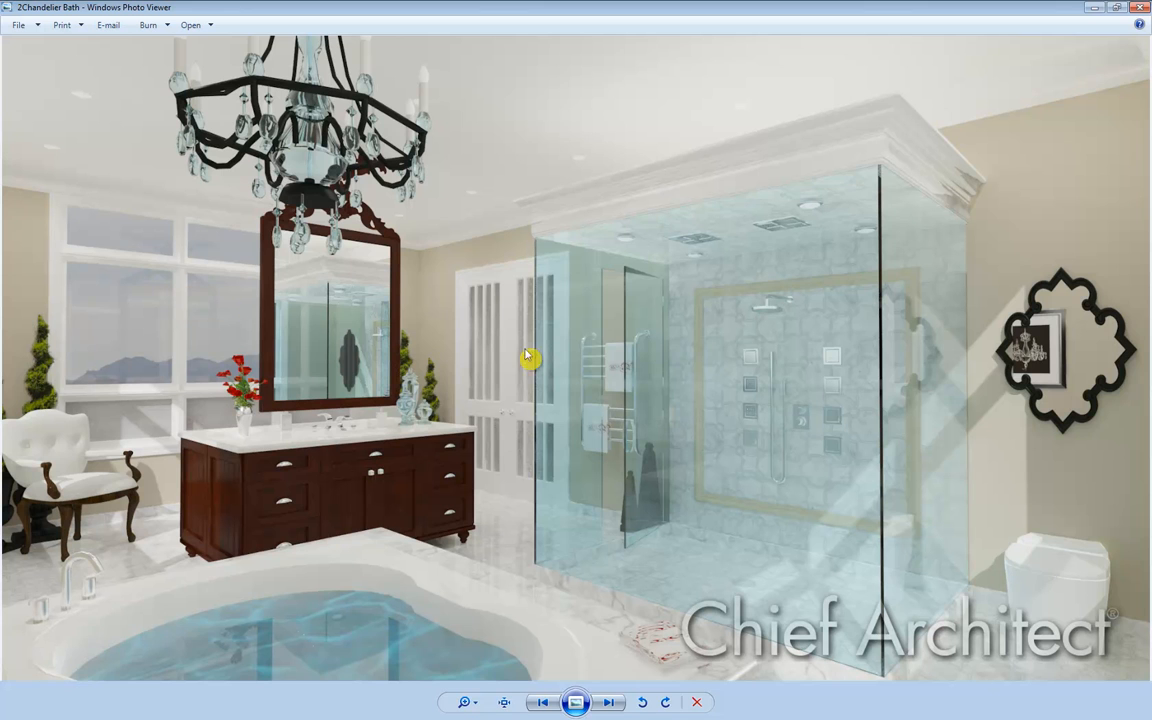
{"action": "key", "text": "Right"}
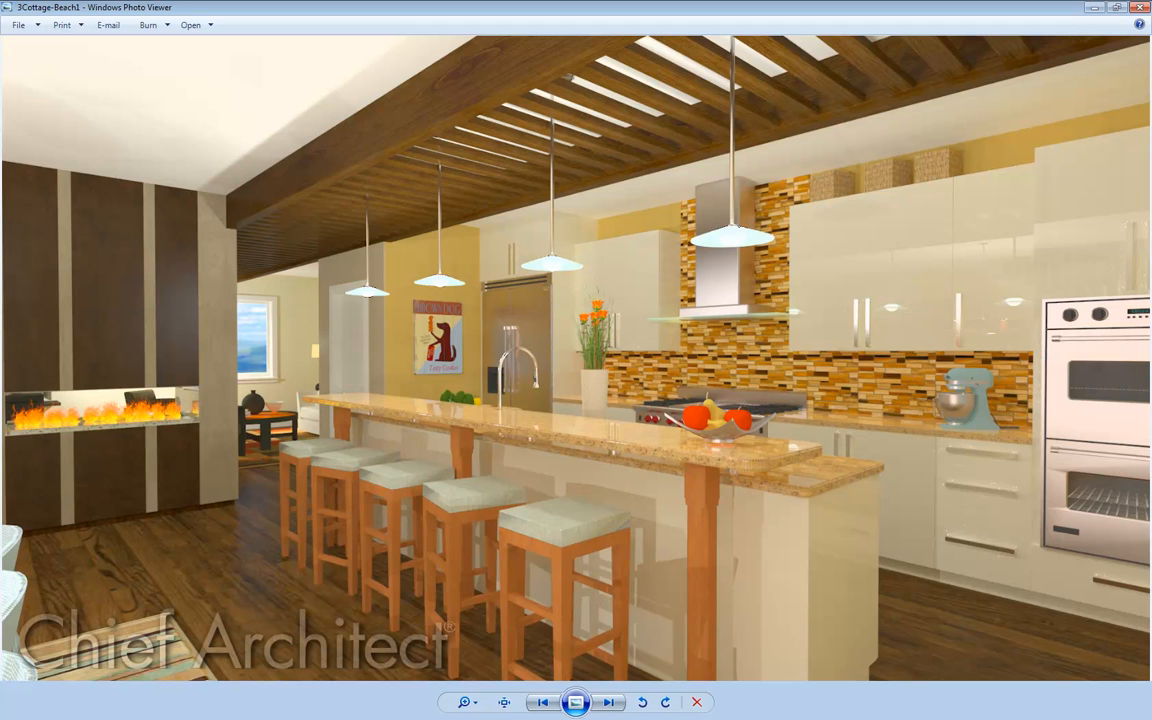
{"action": "left_click", "coordinate": [1138, 9]}
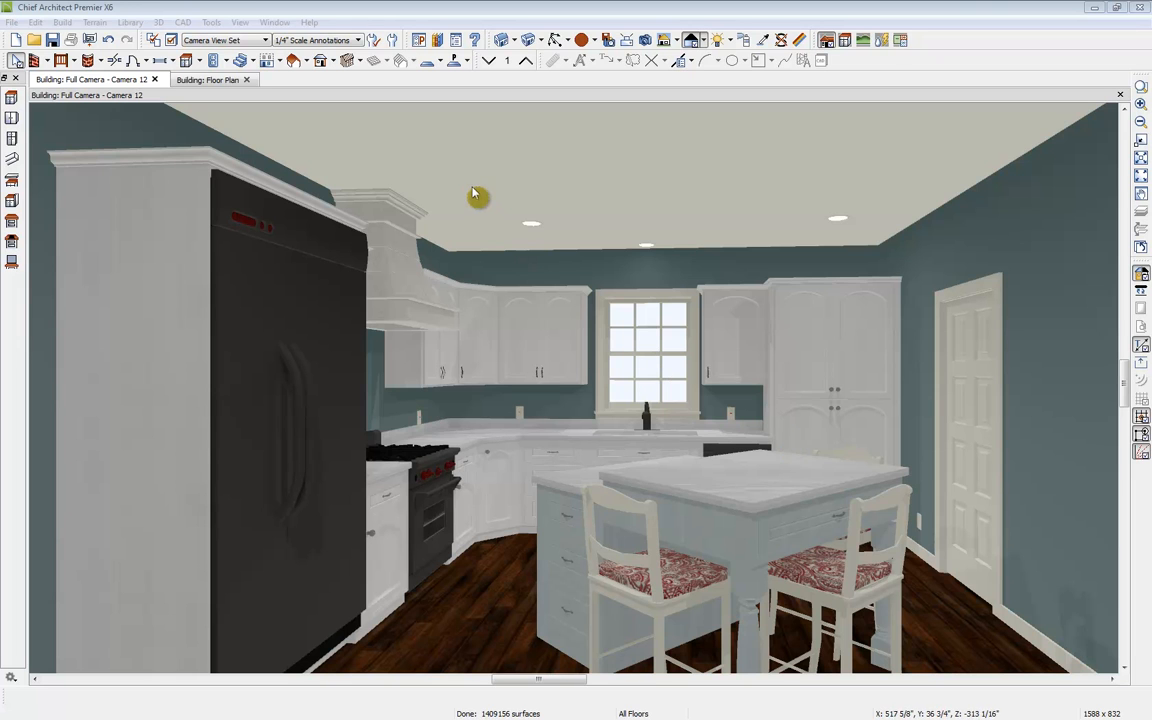
Step: Apply a flat land backdrop from the library's Backdrops > Land > Flat to the camera view, then close the library
{"action": "left_click", "coordinate": [438, 40]}
{"action": "scroll", "coordinate": [960, 210], "scroll_direction": "up", "scroll_amount": 10}
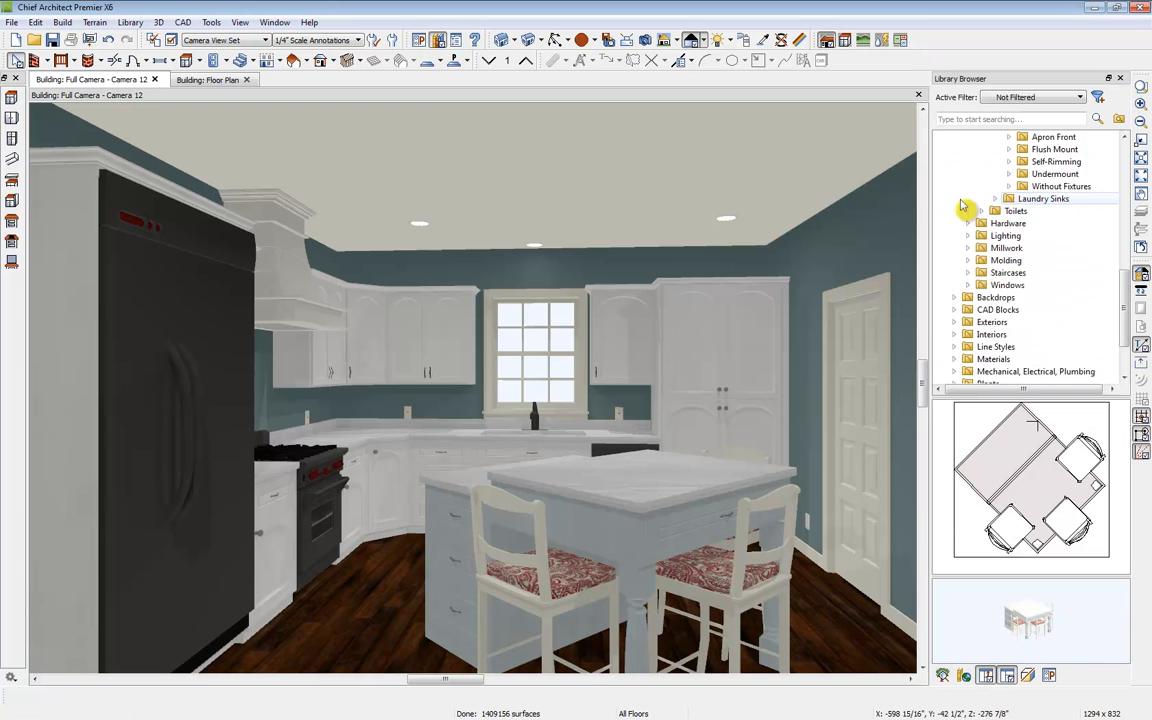
{"action": "scroll", "coordinate": [980, 173], "scroll_direction": "up", "scroll_amount": 3}
{"action": "left_click", "coordinate": [967, 161]}
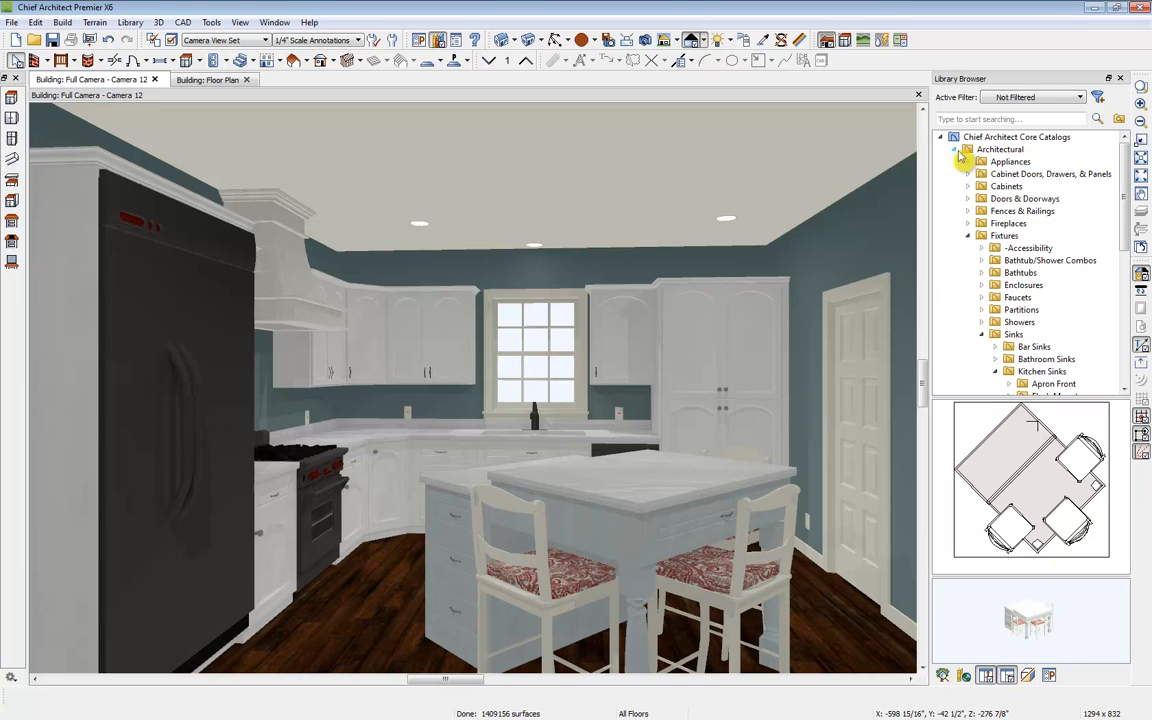
{"action": "left_click", "coordinate": [953, 149]}
{"action": "left_click", "coordinate": [954, 161]}
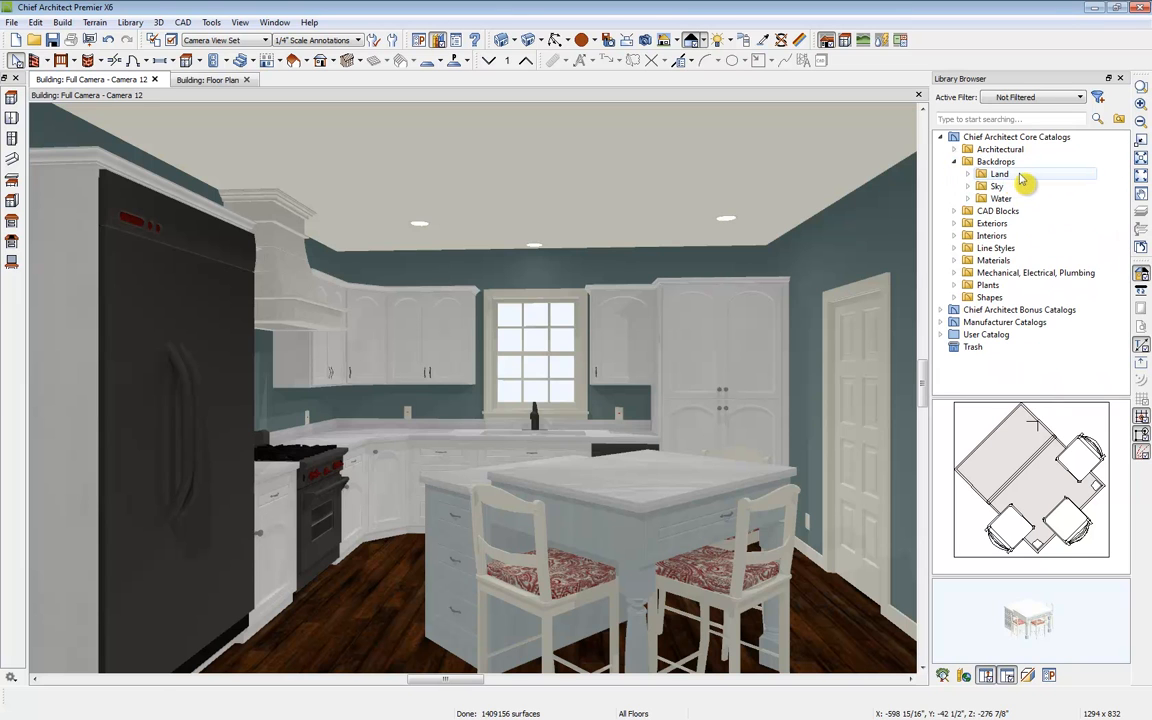
{"action": "double_click", "coordinate": [1000, 175]}
{"action": "left_click", "coordinate": [1037, 186]}
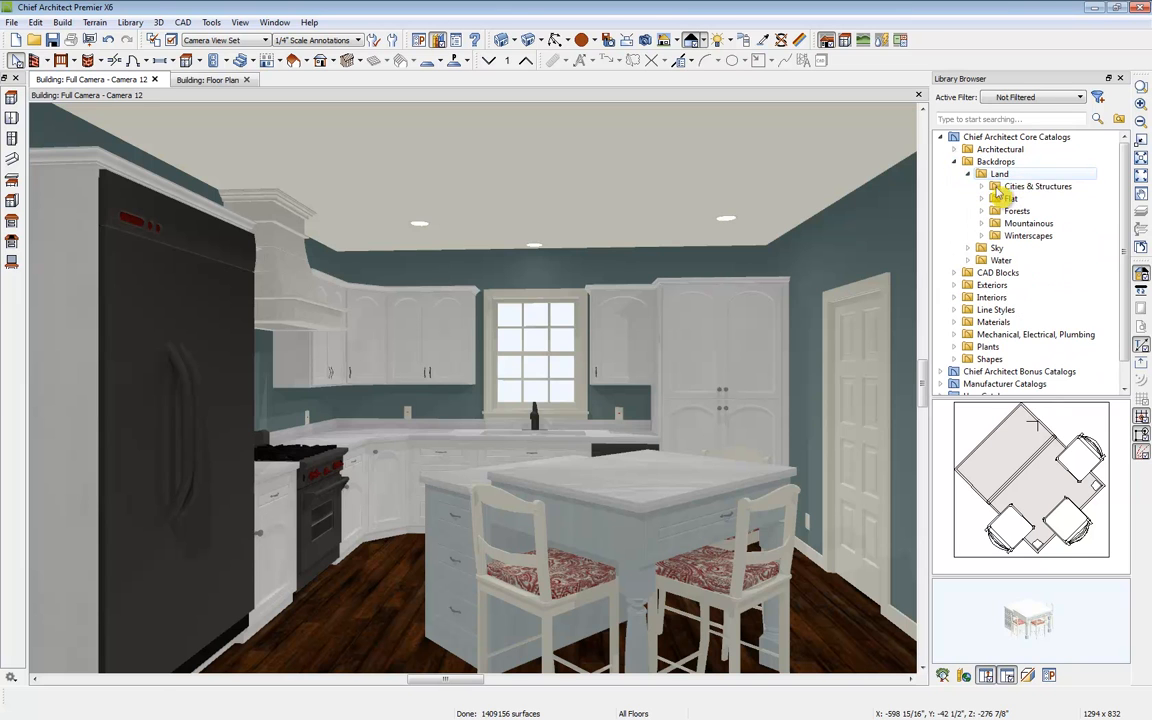
{"action": "left_click", "coordinate": [1015, 211]}
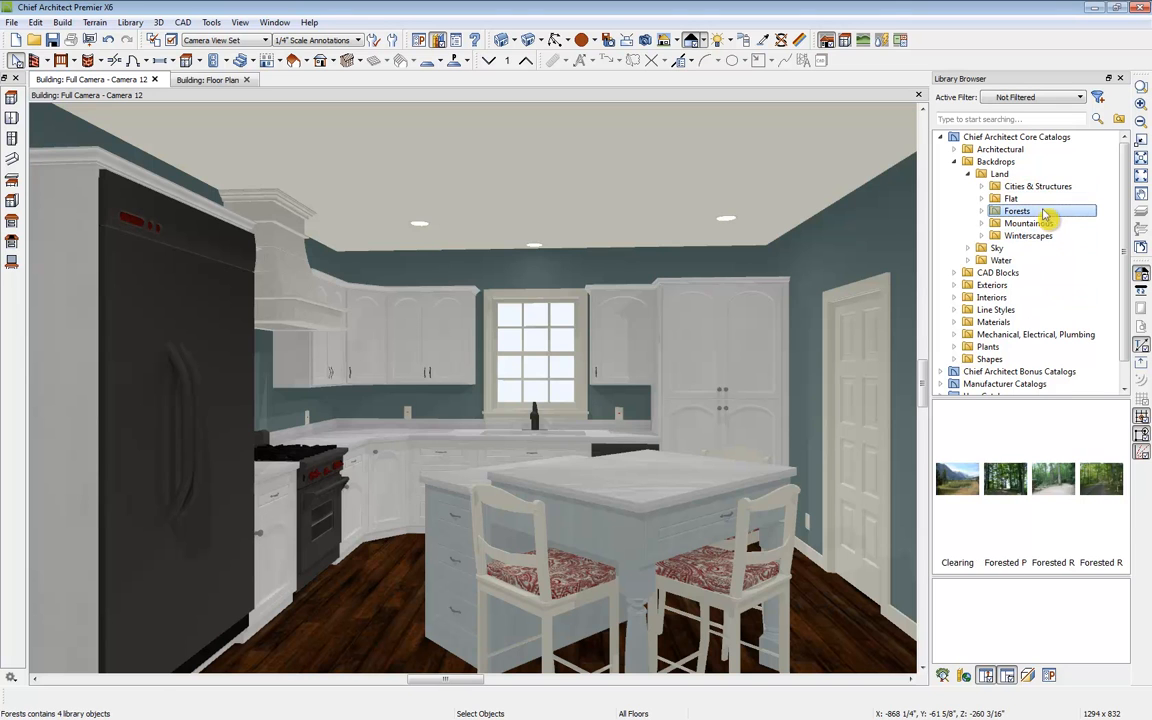
{"action": "left_click", "coordinate": [1040, 200]}
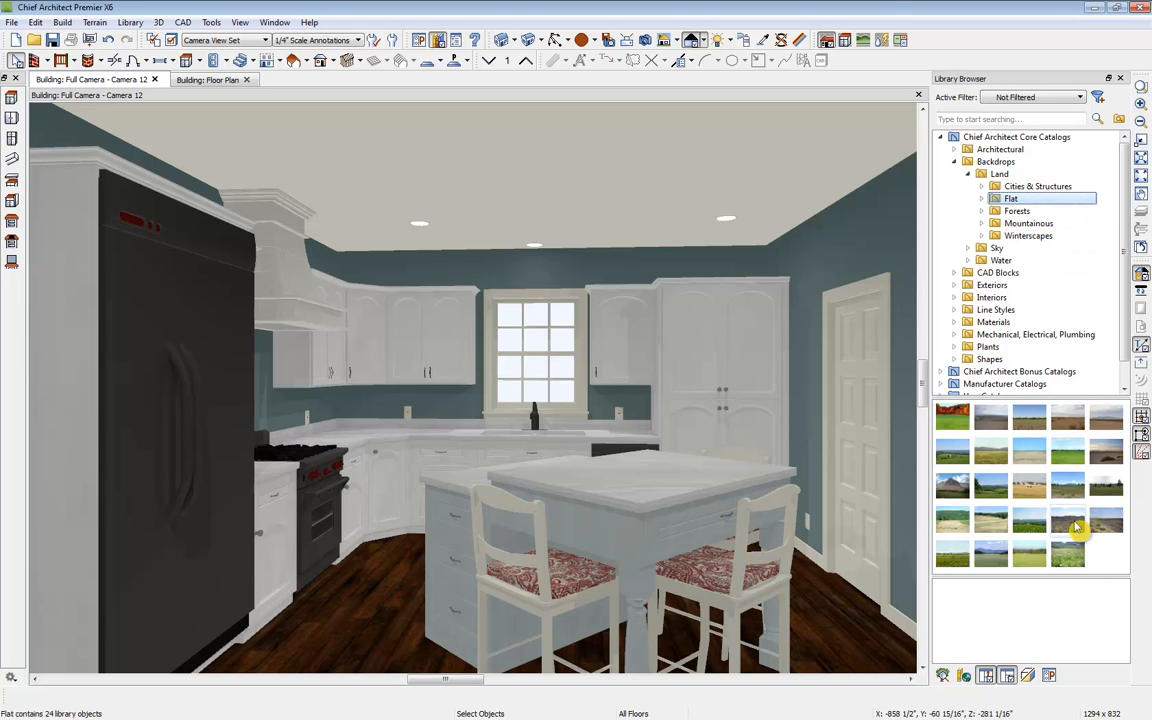
{"action": "left_click", "coordinate": [991, 486]}
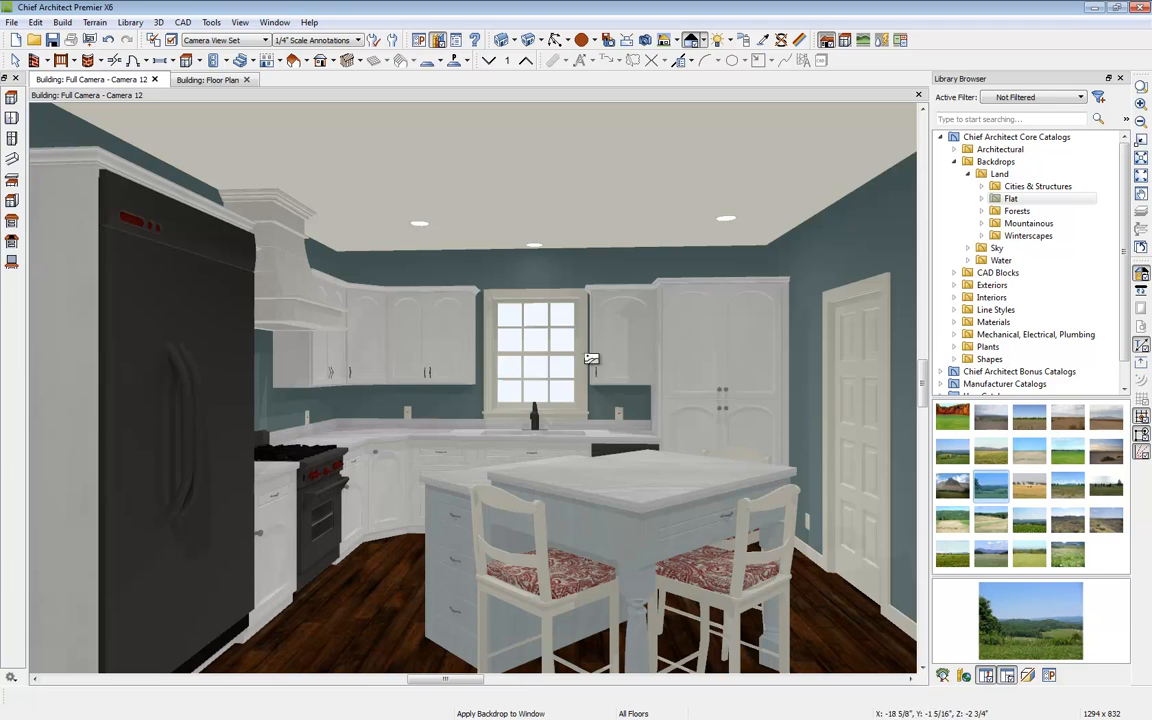
{"action": "left_click", "coordinate": [537, 351]}
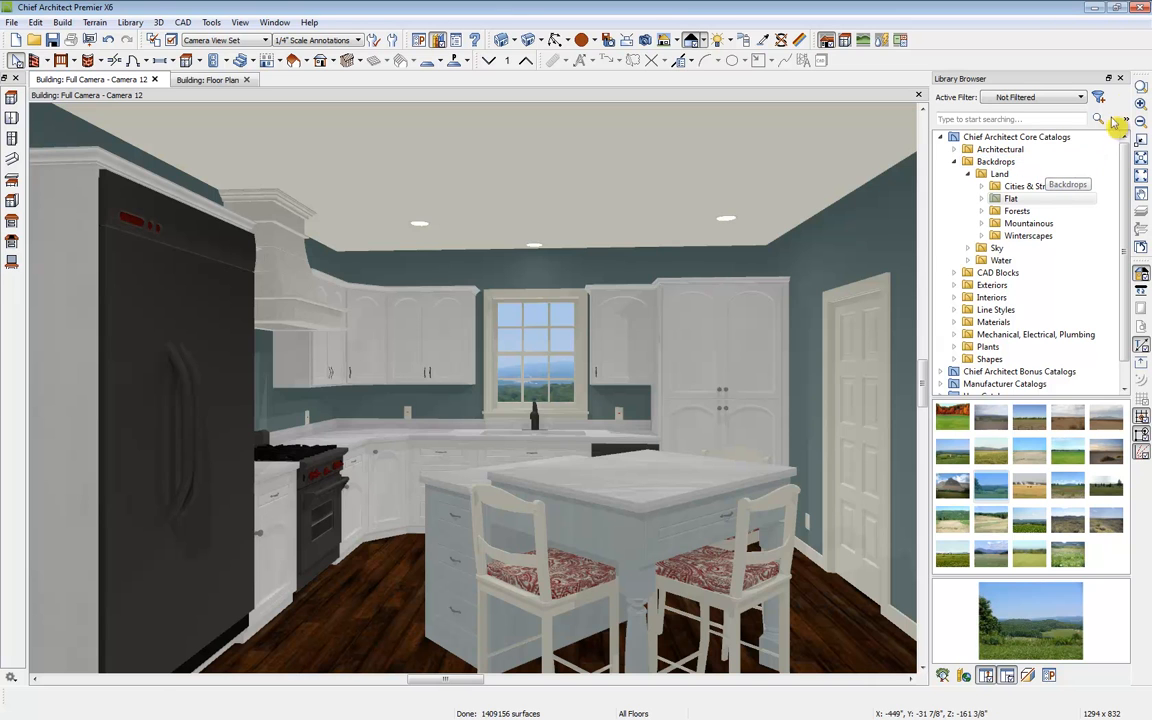
{"action": "left_click", "coordinate": [1120, 78]}
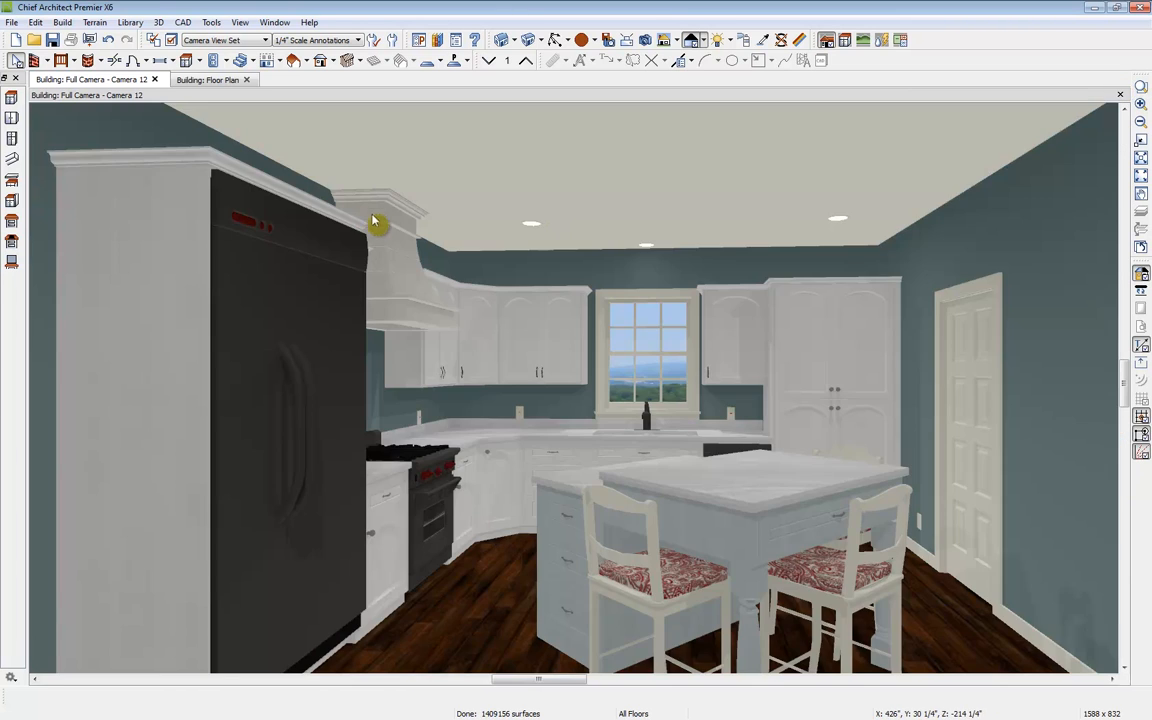
Step: Create a wall elevation of the kitchen's range wall from the floor plan
{"action": "left_click", "coordinate": [200, 79]}
{"action": "middle_click_drag", "start_coordinate": [278, 413], "coordinate": [552, 317]}
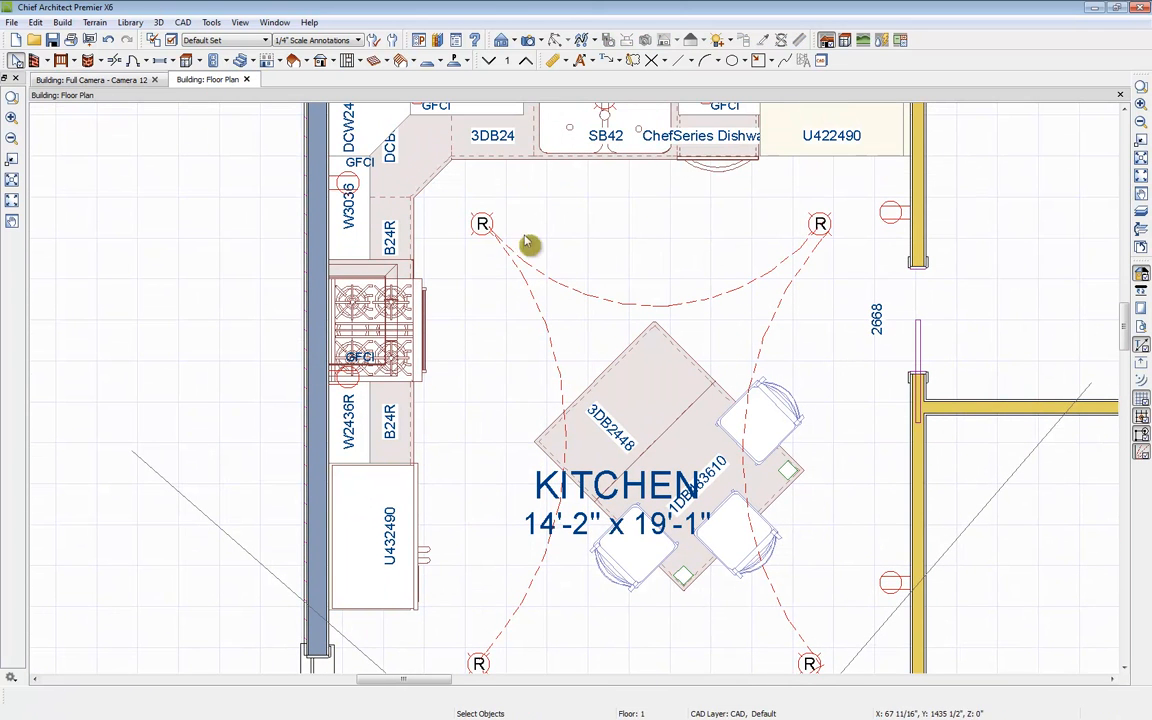
{"action": "left_click", "coordinate": [518, 41]}
{"action": "left_click", "coordinate": [530, 89]}
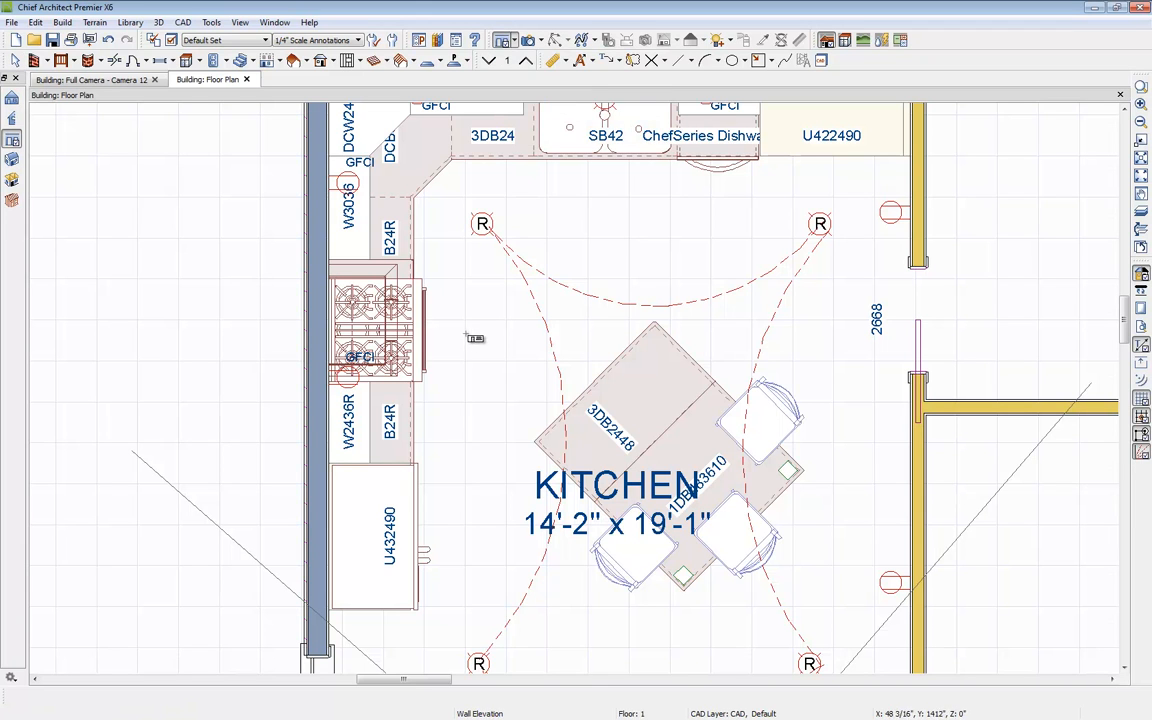
{"action": "left_click", "coordinate": [514, 41]}
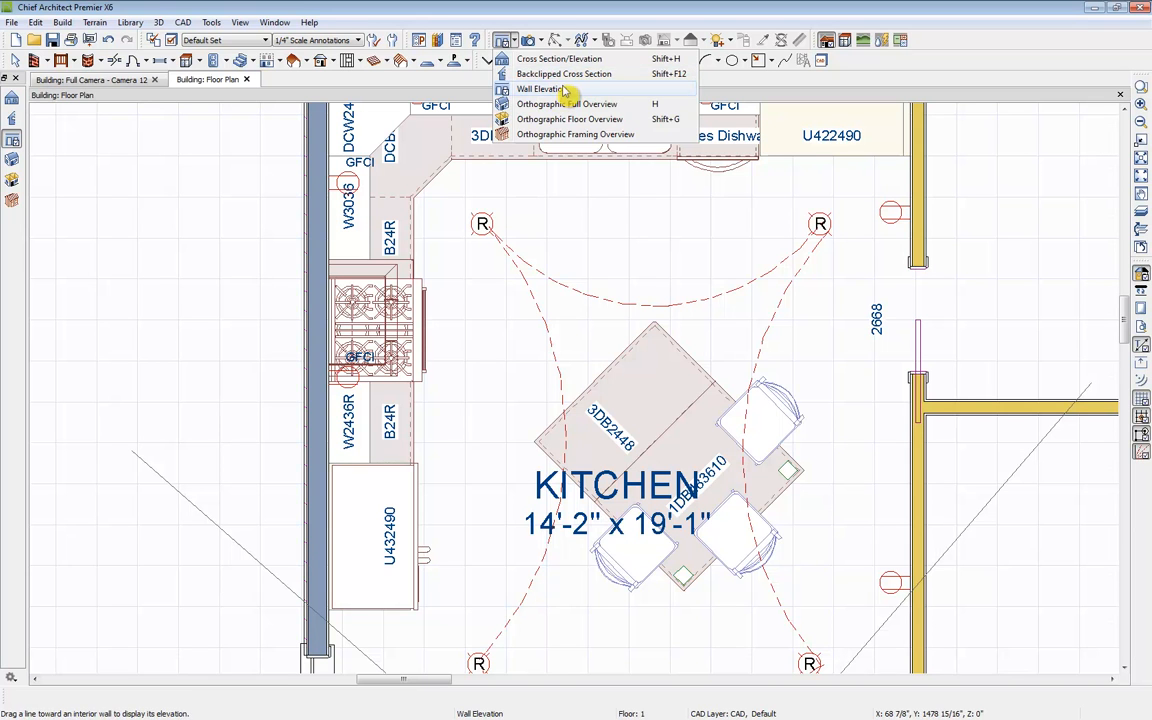
{"action": "left_click", "coordinate": [526, 89]}
{"action": "left_click_drag", "start_coordinate": [461, 306], "coordinate": [334, 305]}
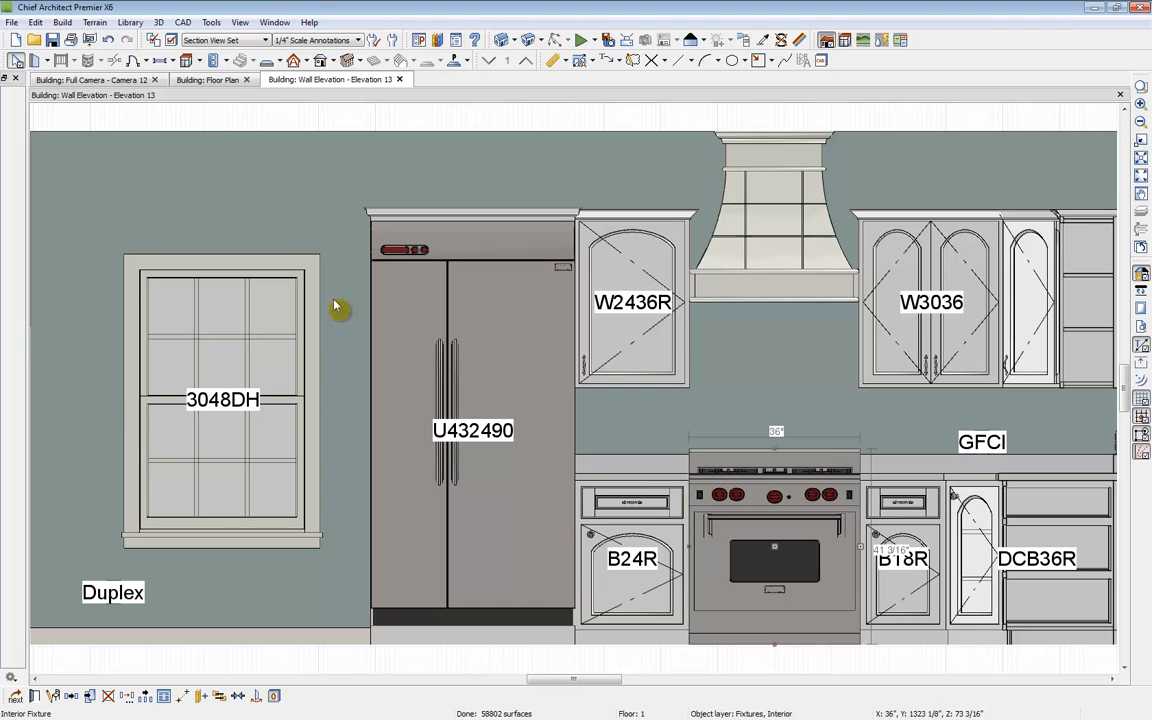
Step: Draw a custom backsplash on the wall between the range, hood and flanking cabinets
{"action": "middle_click_drag", "start_coordinate": [756, 342], "coordinate": [625, 337]}
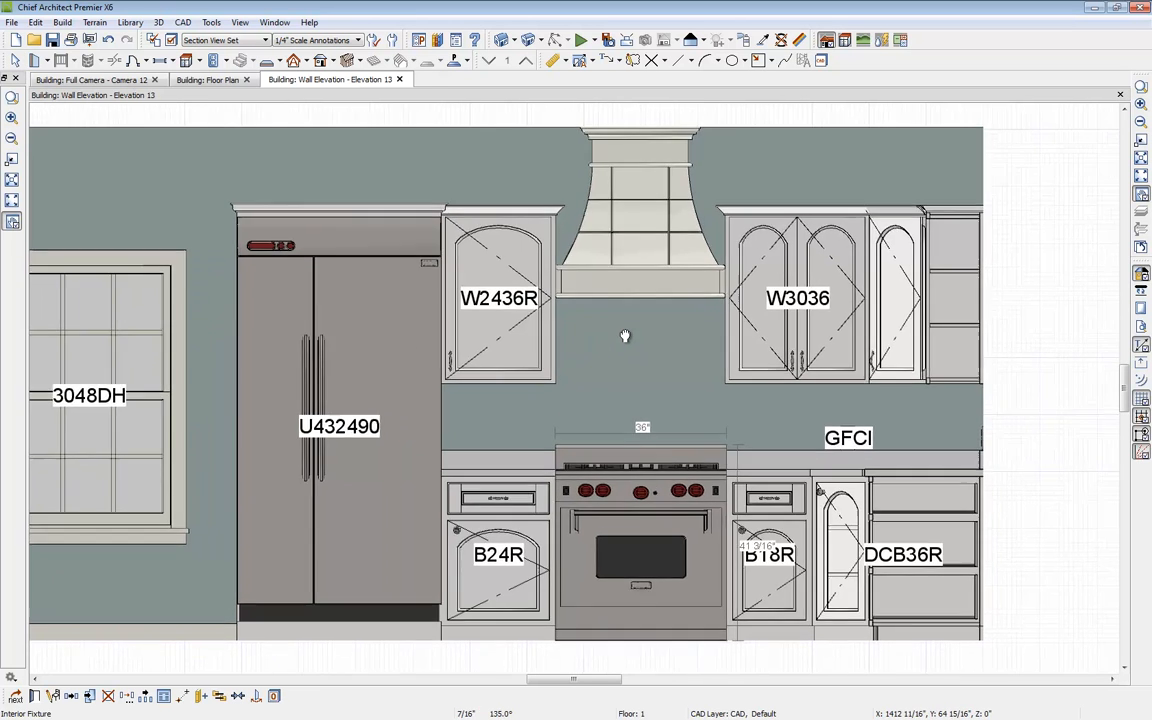
{"action": "scroll", "coordinate": [625, 335], "scroll_direction": "down", "scroll_amount": 2}
{"action": "left_click", "coordinate": [195, 60]}
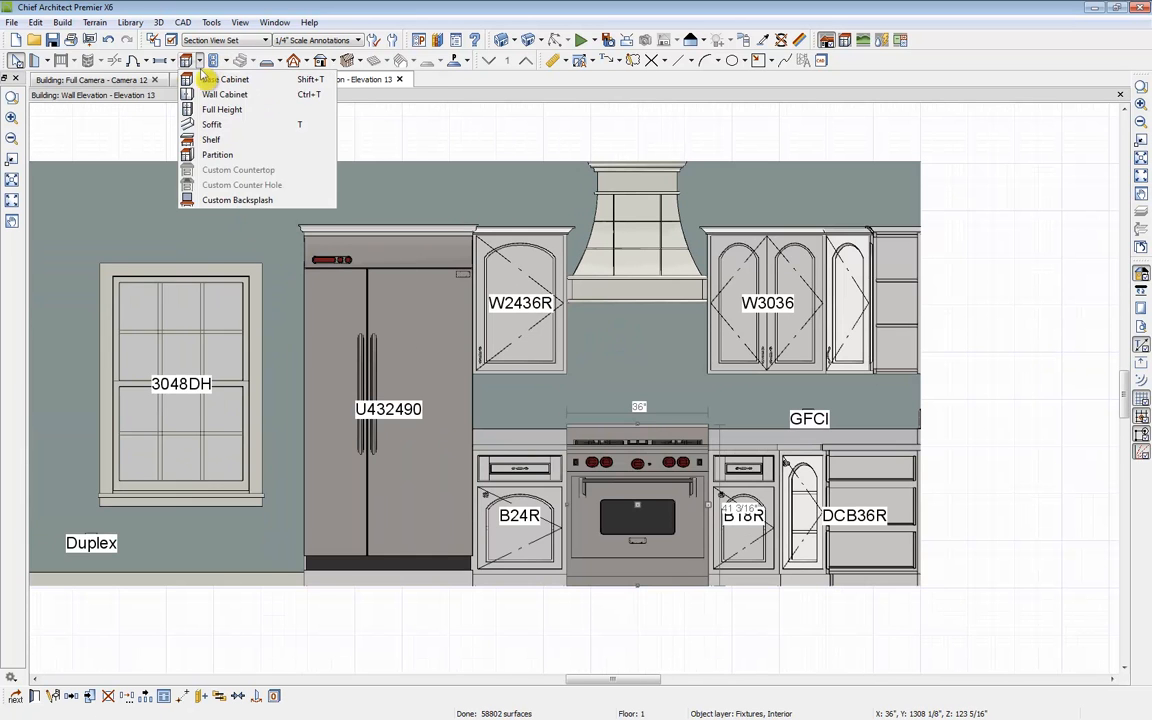
{"action": "left_click", "coordinate": [243, 201]}
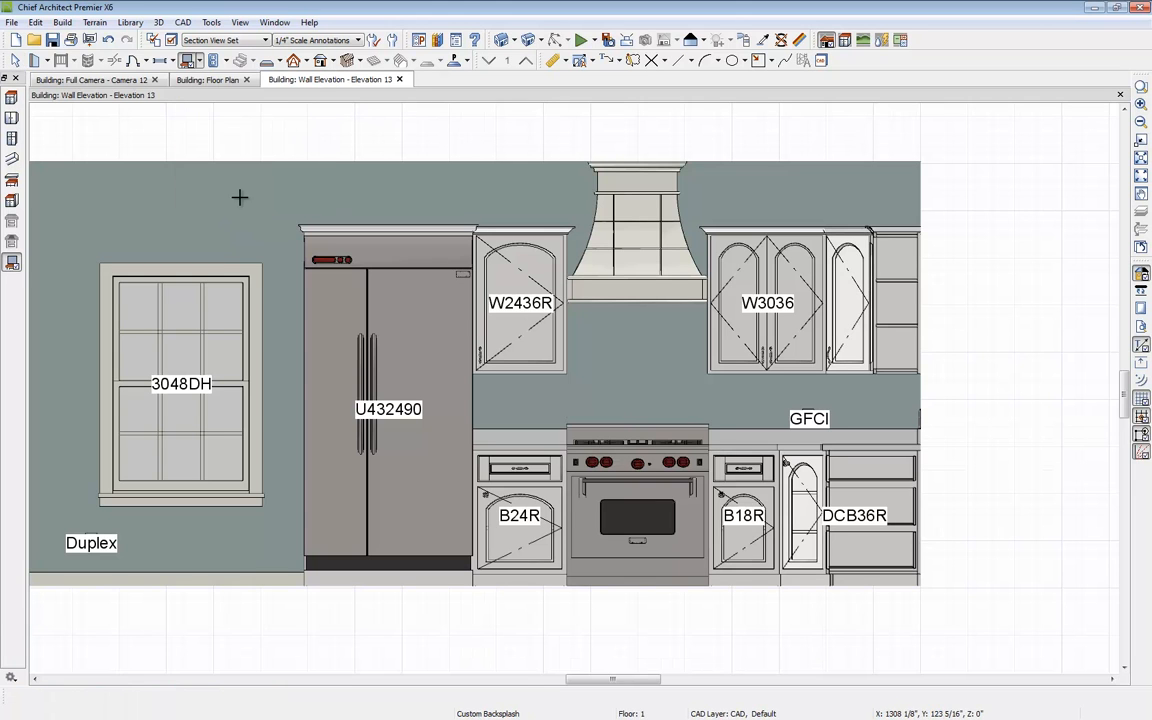
{"action": "left_click_drag", "start_coordinate": [473, 429], "coordinate": [729, 327]}
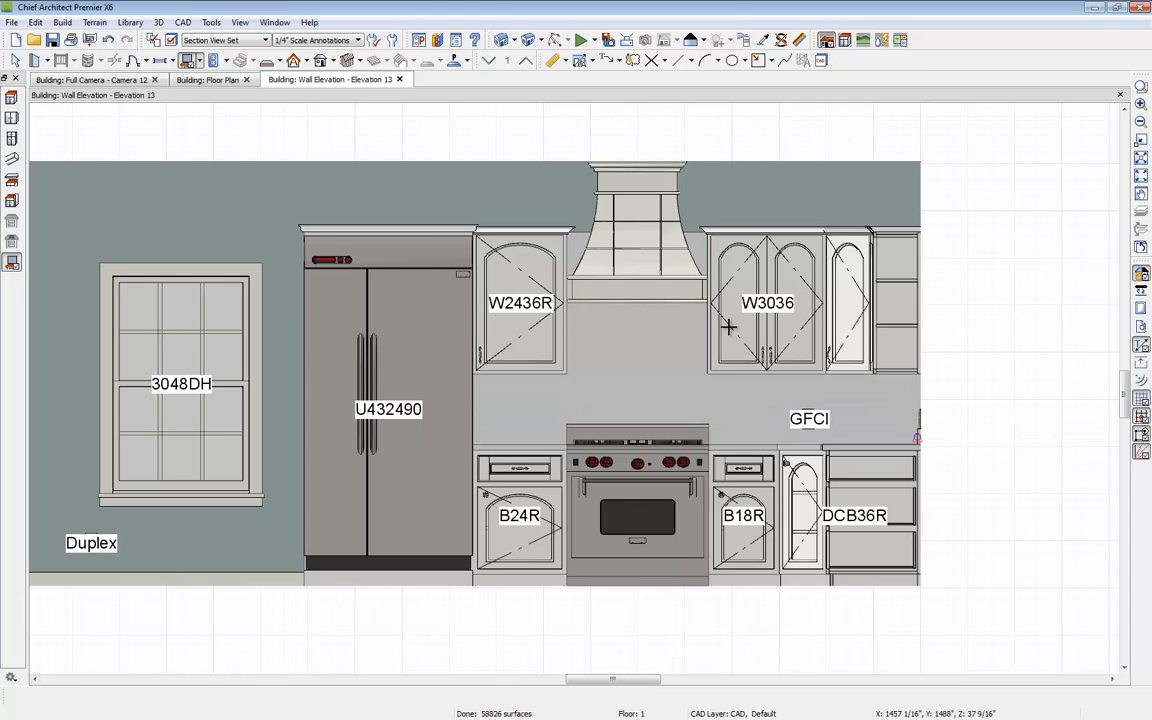
{"action": "key", "text": "space"}
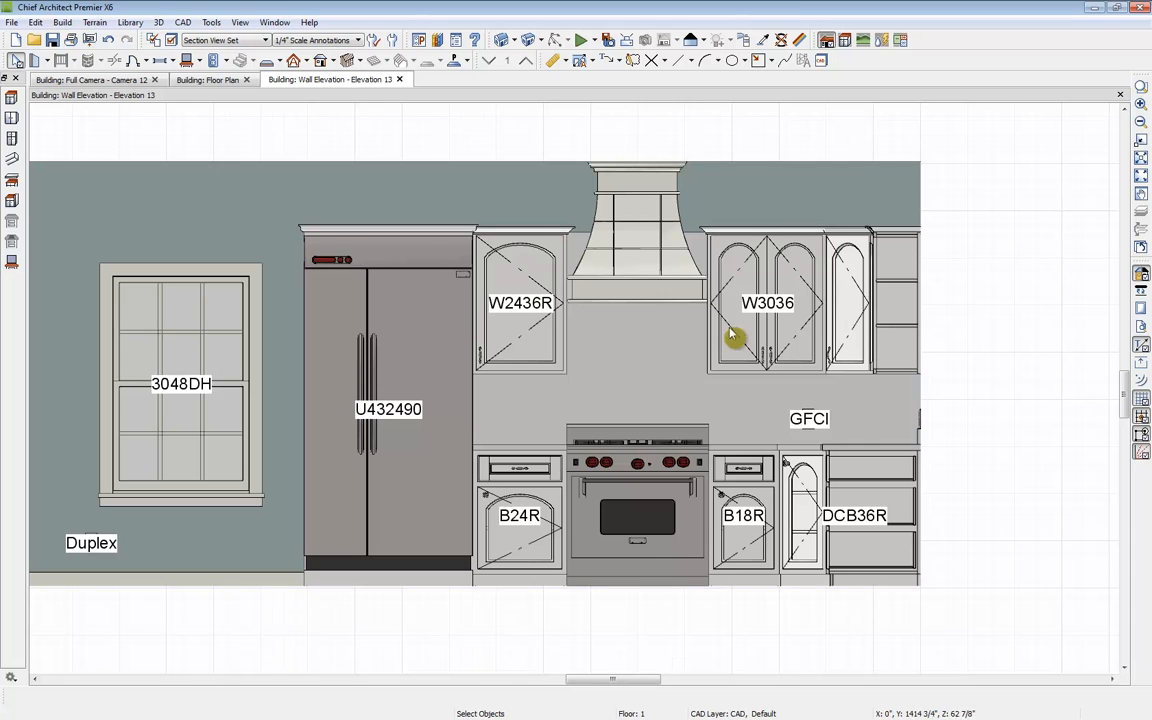
Step: Raise the backsplash's top edge behind the hood up to the ceiling
{"action": "left_click", "coordinate": [655, 342]}
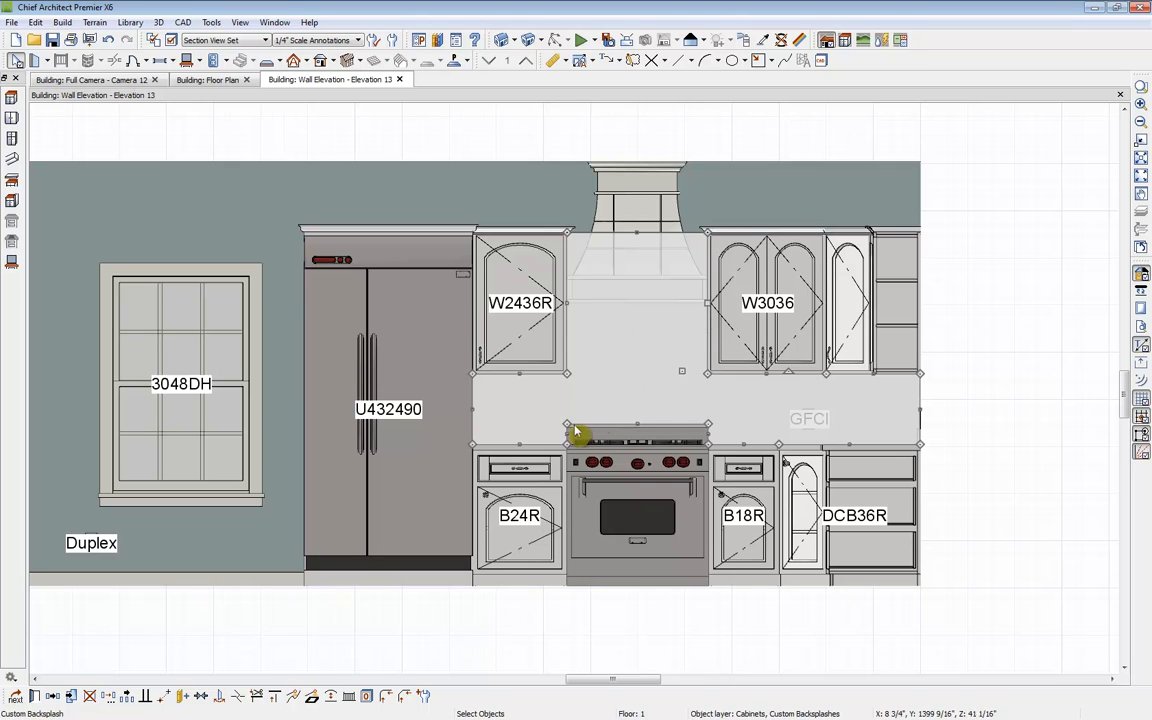
{"action": "left_click_drag", "start_coordinate": [633, 231], "coordinate": [639, 160]}
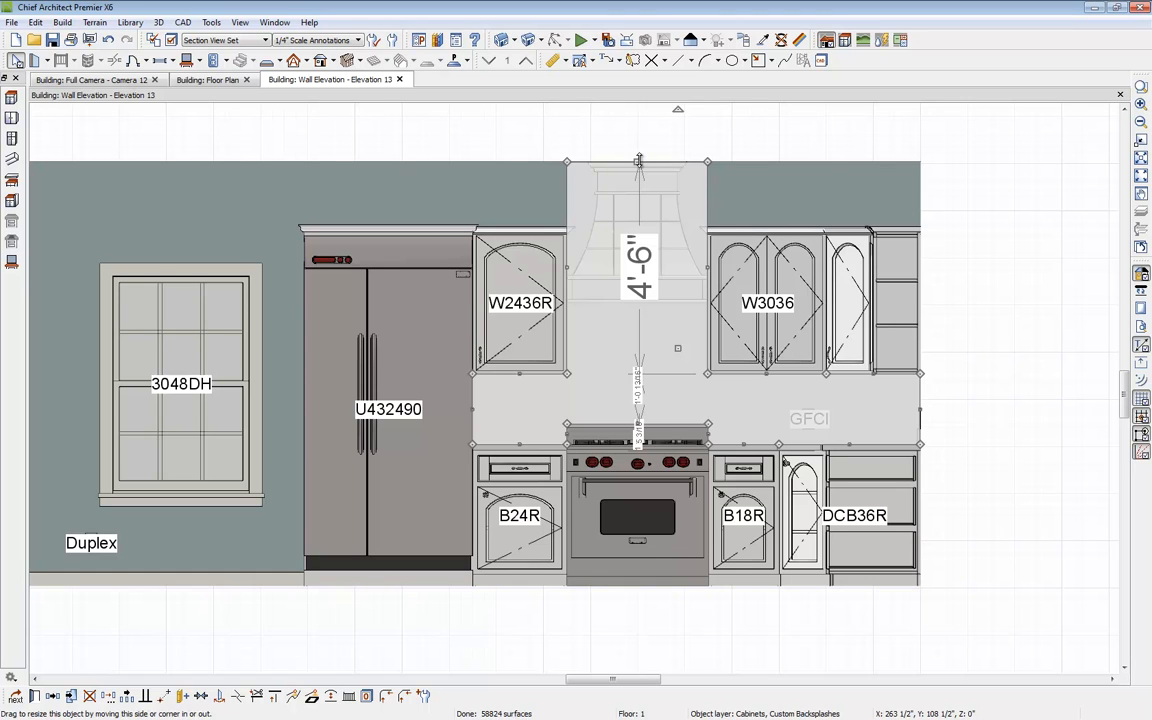
{"action": "left_click", "coordinate": [645, 170]}
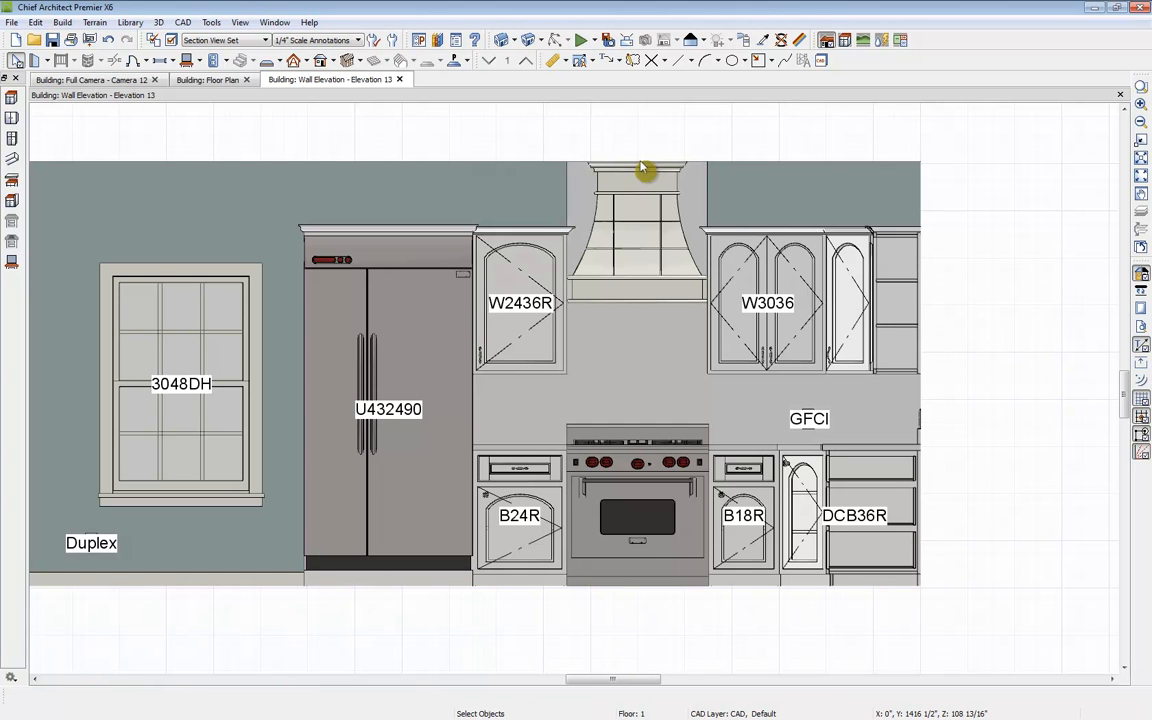
Step: Switch to NKBA Annotations and generate NKBA auto elevation dimensions for the elevation
{"action": "left_click", "coordinate": [354, 41]}
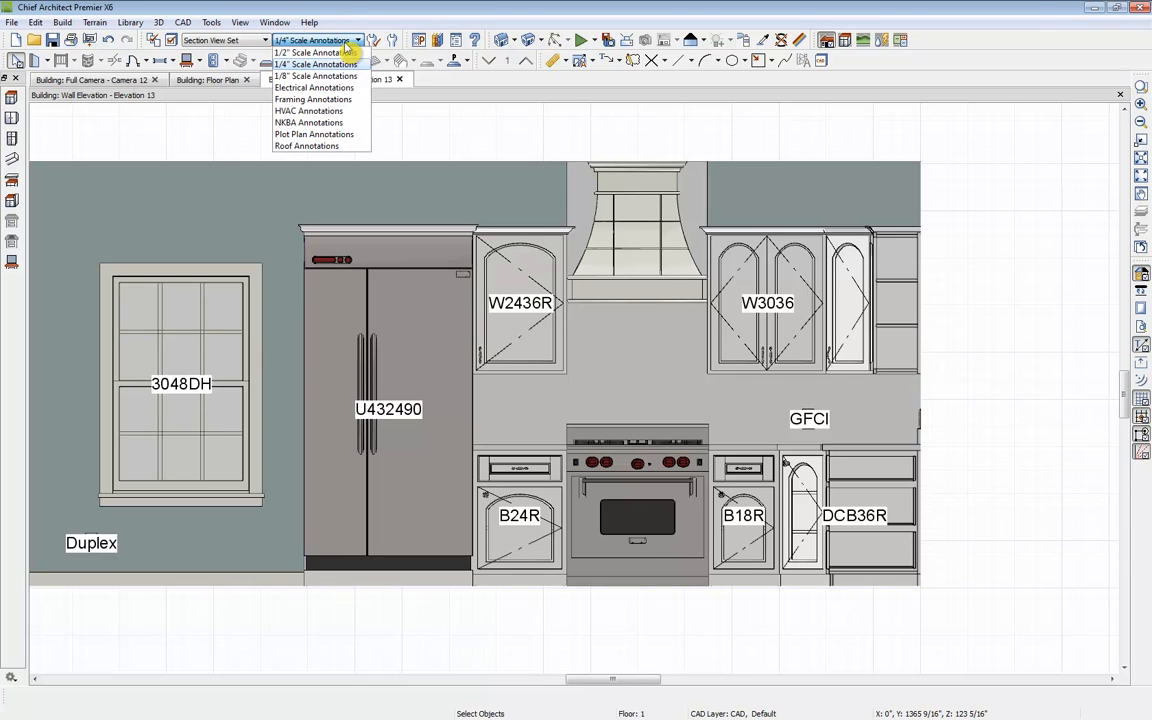
{"action": "left_click", "coordinate": [338, 123]}
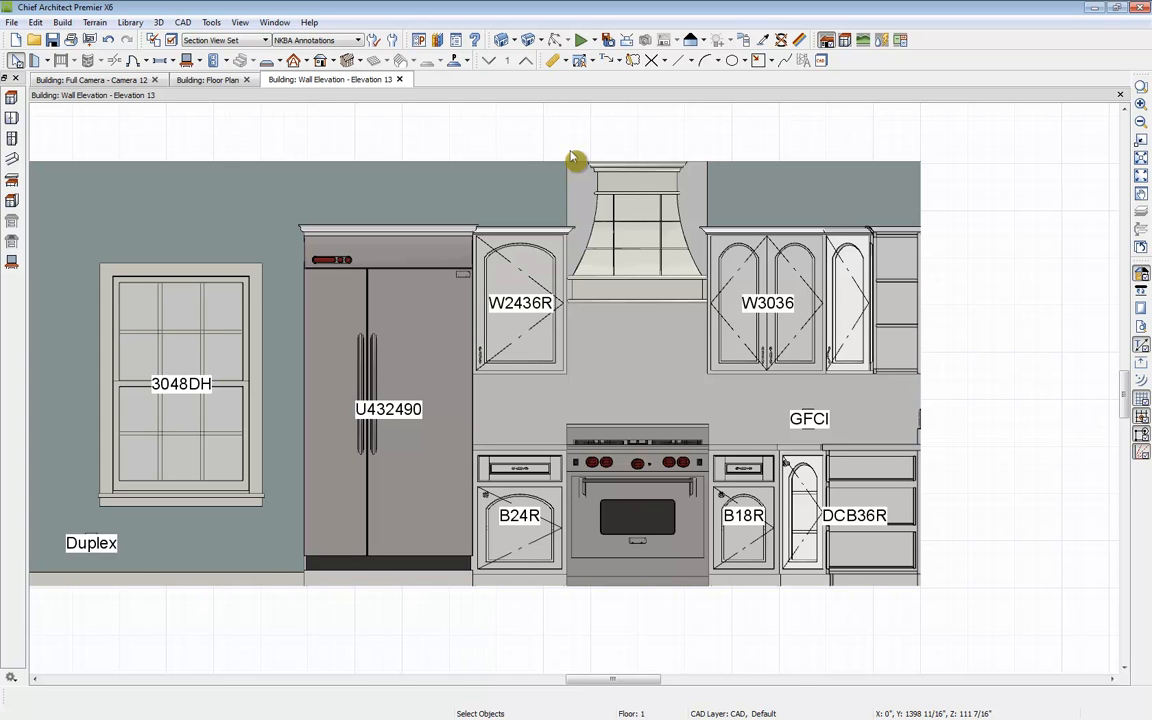
{"action": "middle_click_drag", "start_coordinate": [834, 292], "coordinate": [778, 309]}
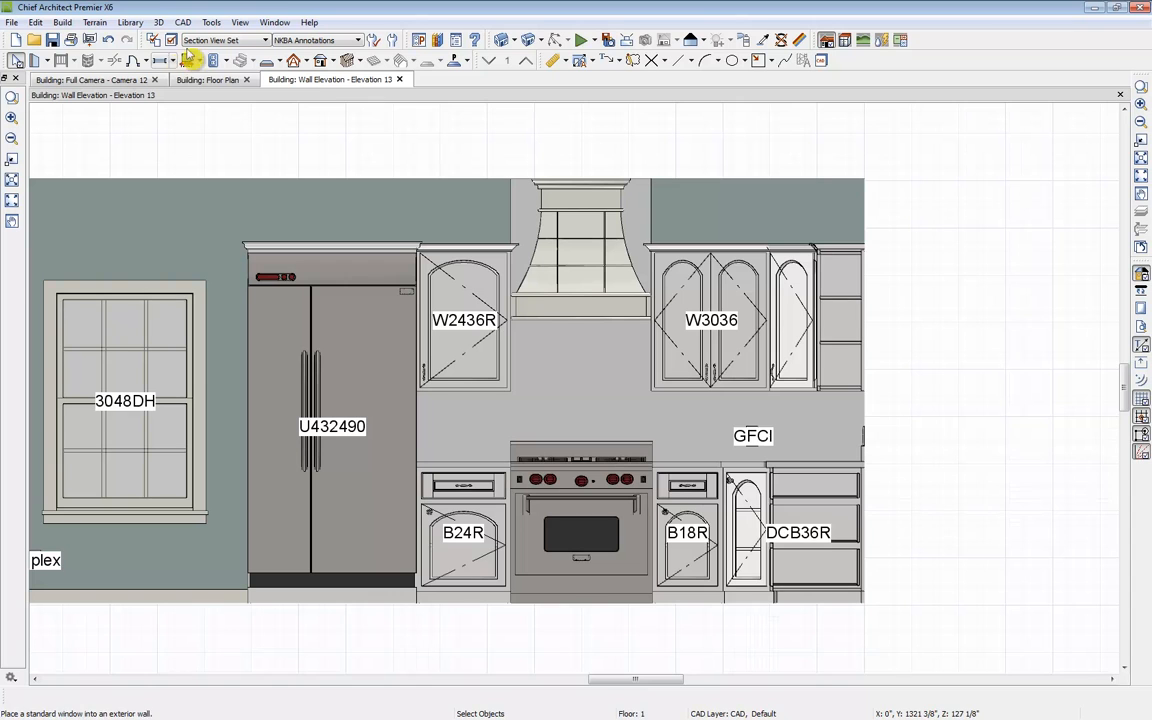
{"action": "left_click", "coordinate": [594, 63]}
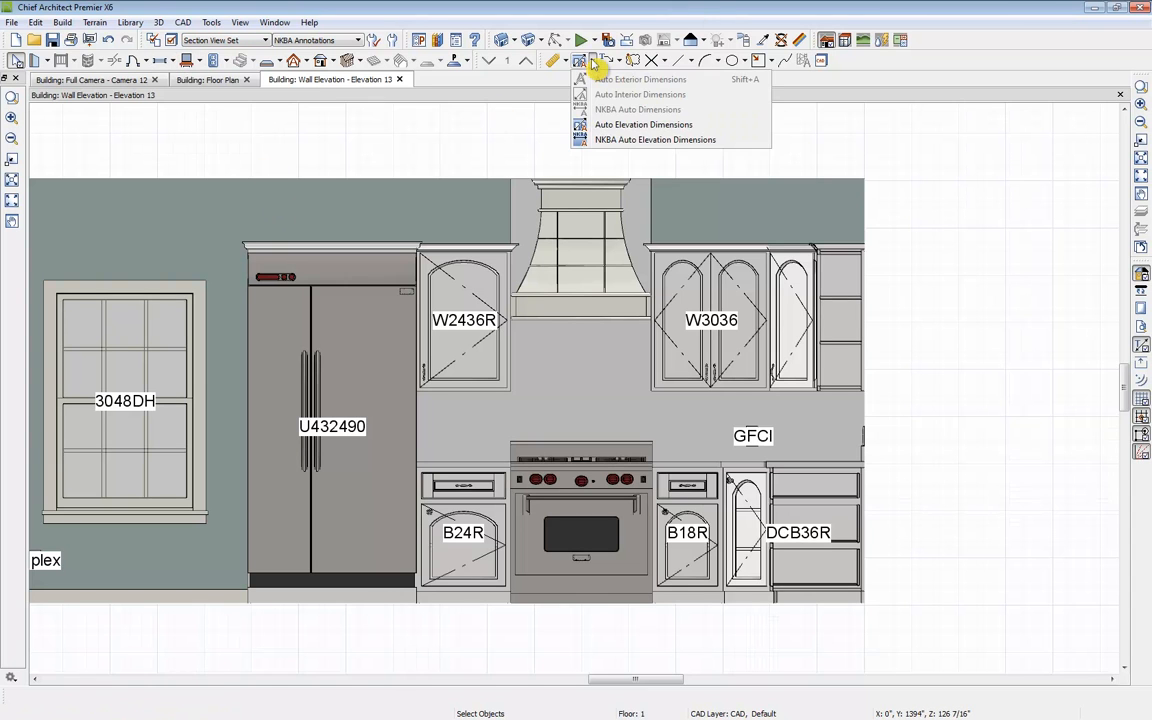
{"action": "left_click", "coordinate": [752, 144]}
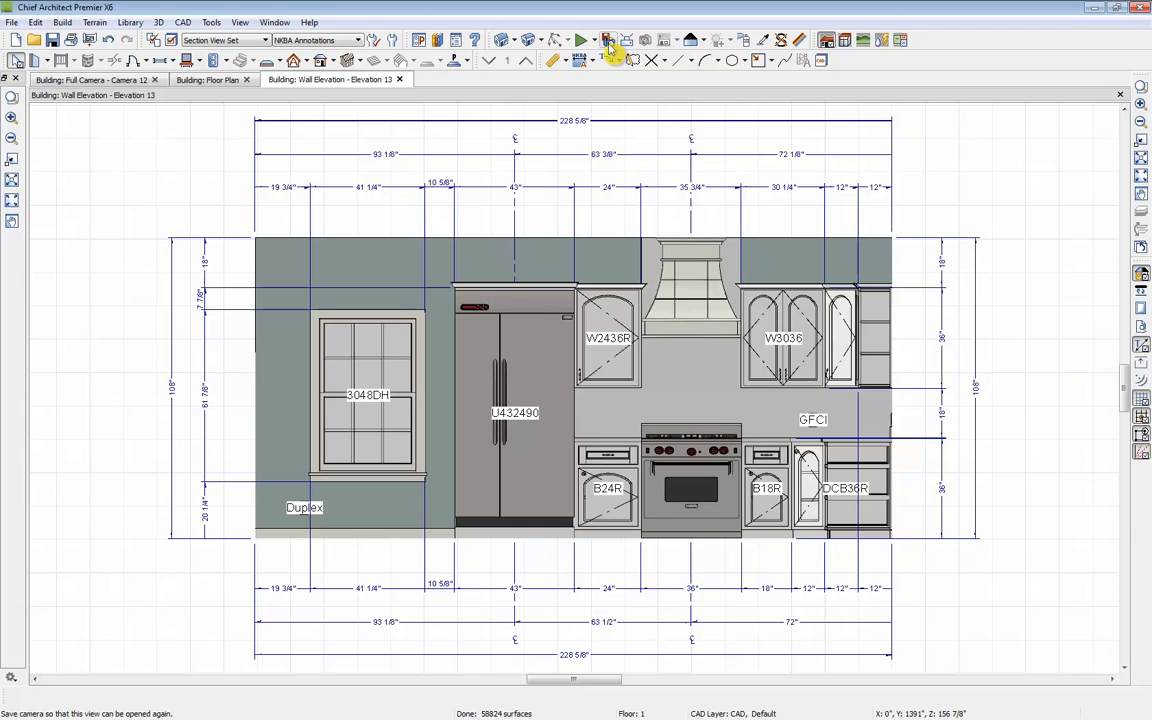
Step: Display the elevation camera in the floor plan as a callout labelled B
{"action": "left_click", "coordinate": [399, 79]}
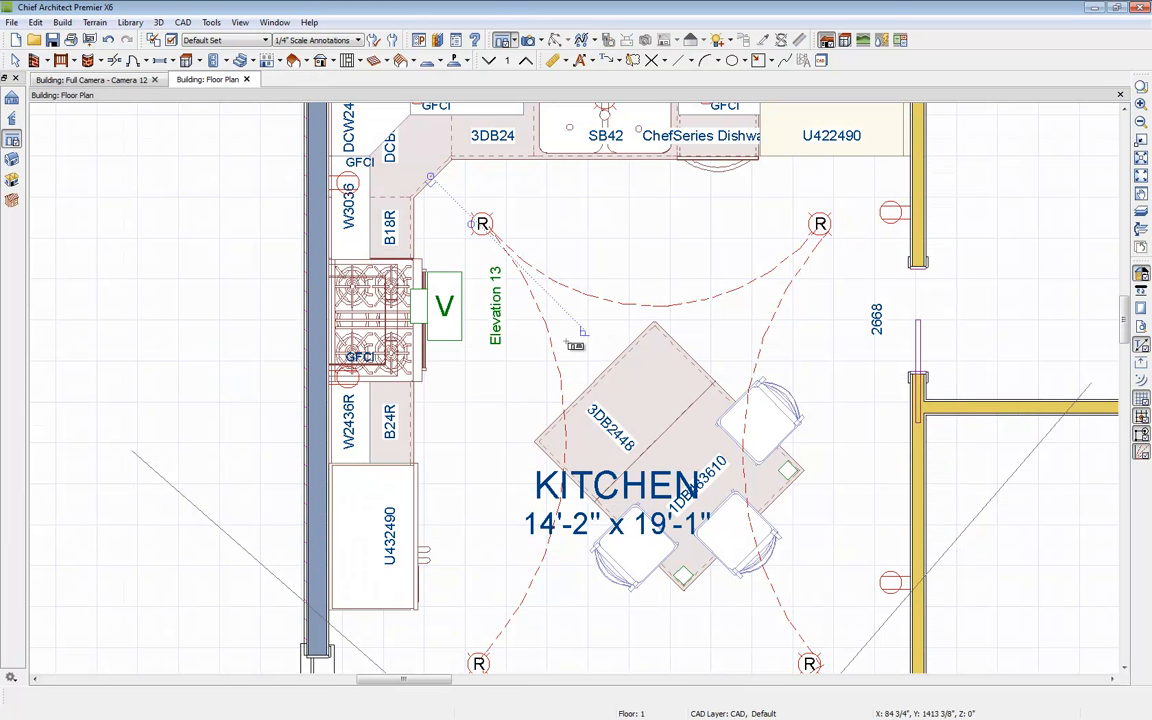
{"action": "key", "text": "space"}
{"action": "left_click", "coordinate": [447, 311]}
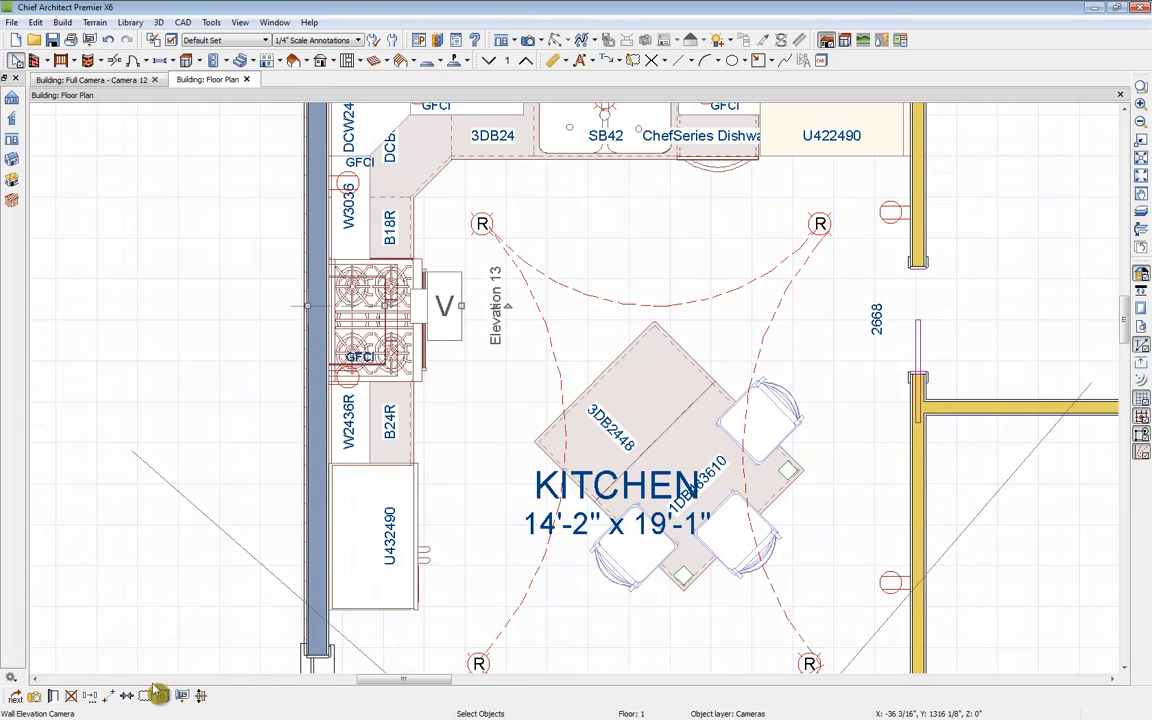
{"action": "left_click", "coordinate": [52, 696]}
{"action": "left_click", "coordinate": [366, 216]}
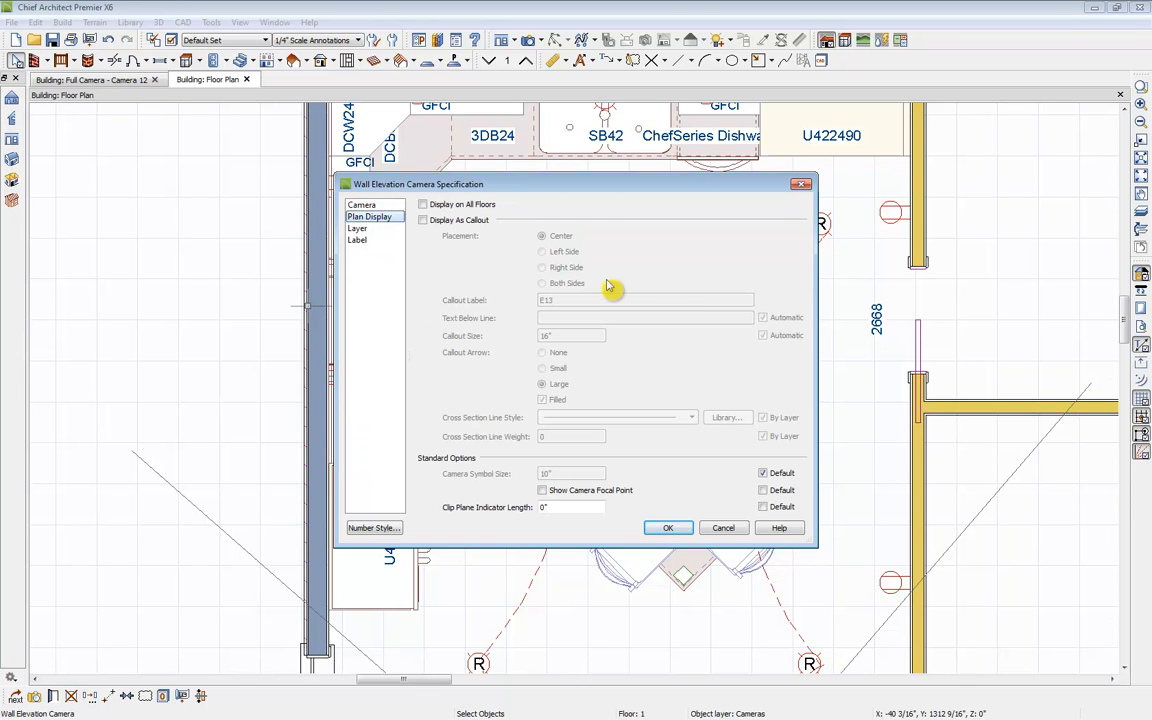
{"action": "left_click", "coordinate": [440, 219]}
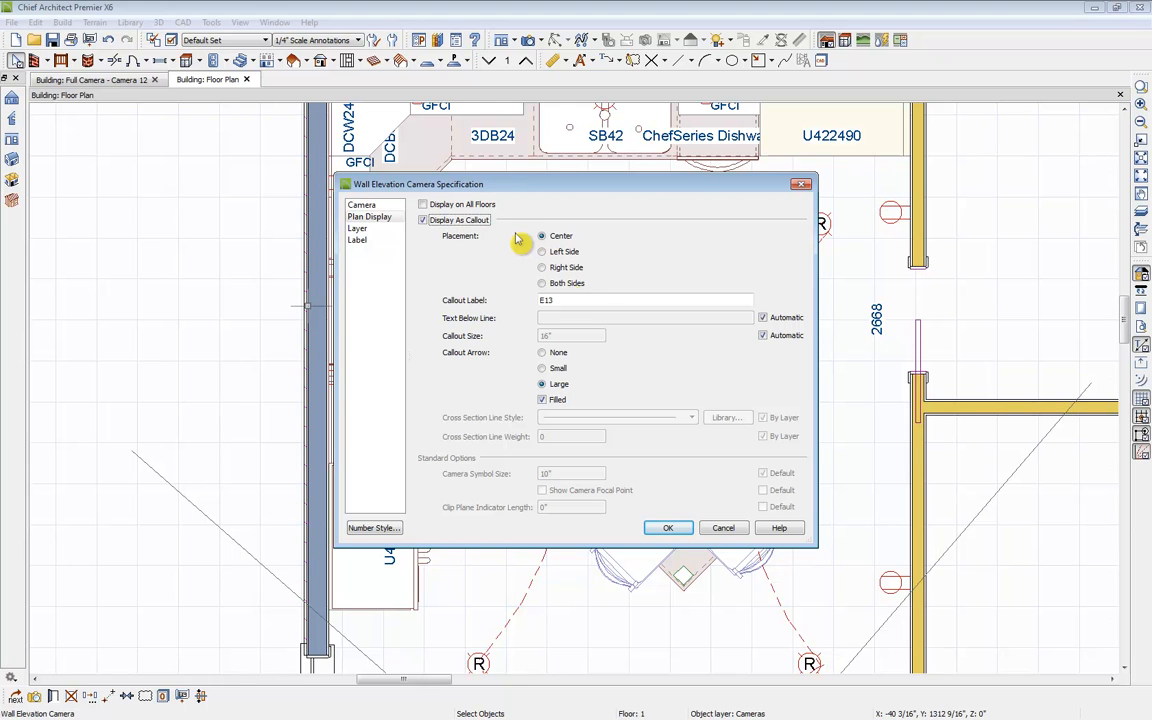
{"action": "left_click_drag", "start_coordinate": [602, 302], "coordinate": [420, 319]}
{"action": "type", "text": "B"}
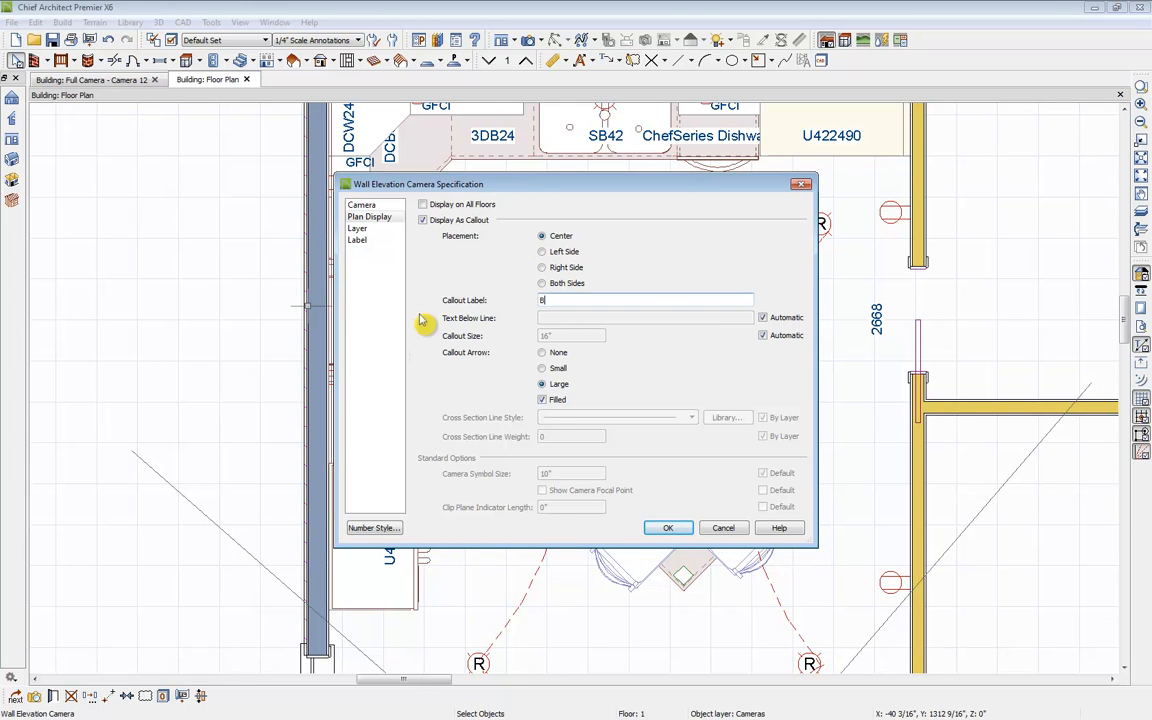
{"action": "left_click", "coordinate": [668, 527]}
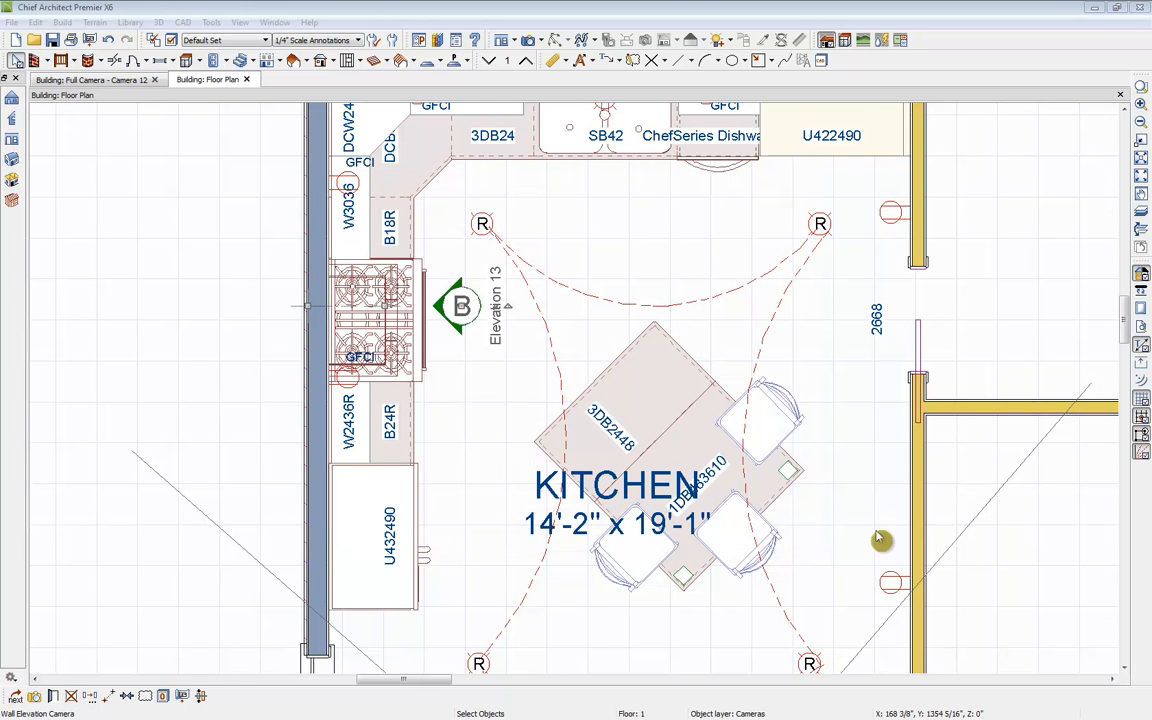
Step: Close the full camera view tab
{"action": "scroll", "coordinate": [870, 518], "scroll_direction": "down", "scroll_amount": 4}
{"action": "middle_click_drag", "start_coordinate": [836, 495], "coordinate": [618, 395]}
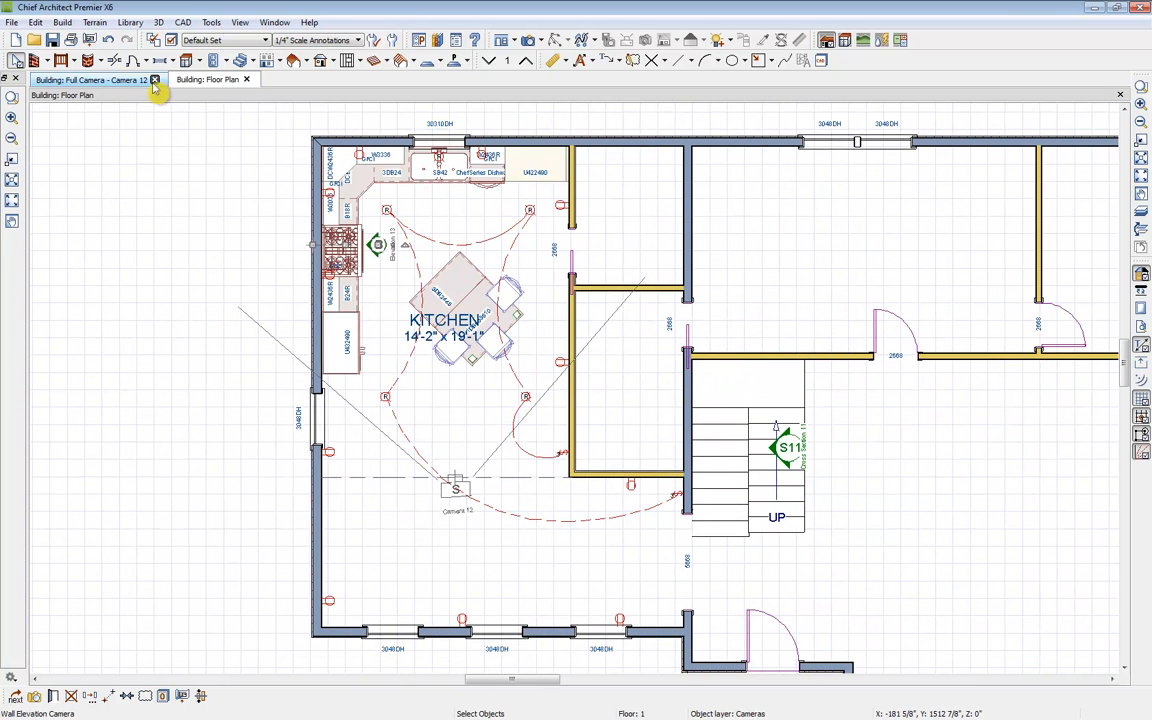
{"action": "left_click", "coordinate": [155, 80]}
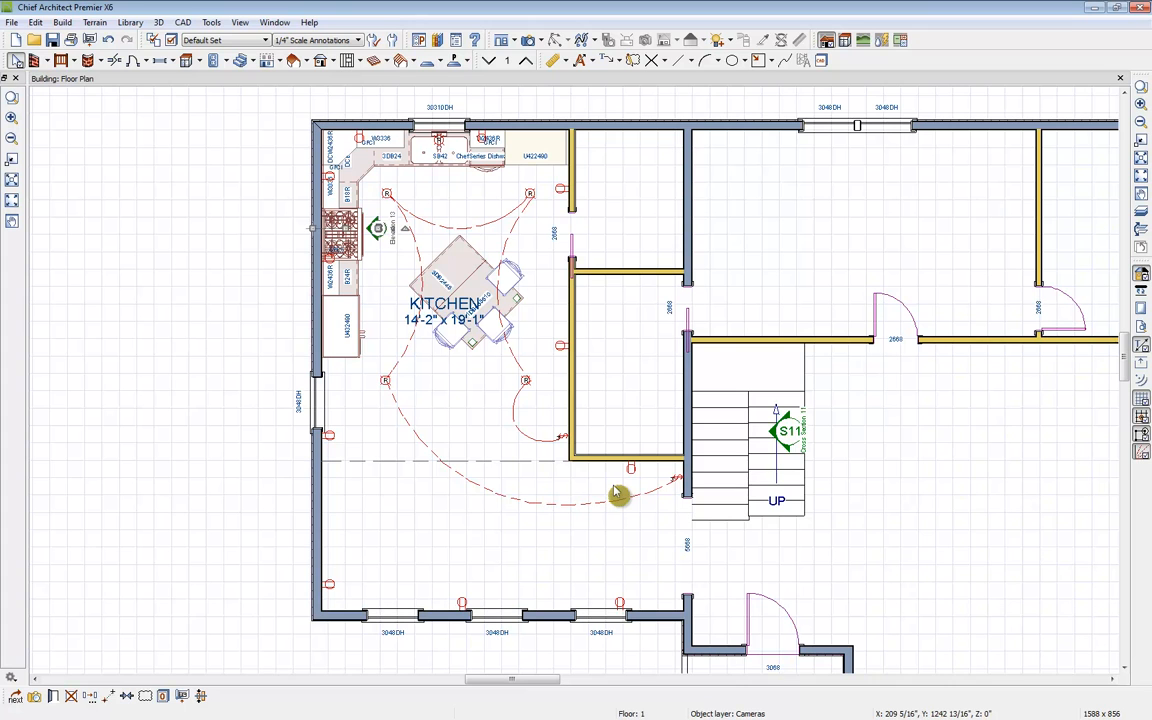
Step: Open Build Framing and turn on ceiling framing above floors 1 and 2
{"action": "left_click", "coordinate": [358, 60]}
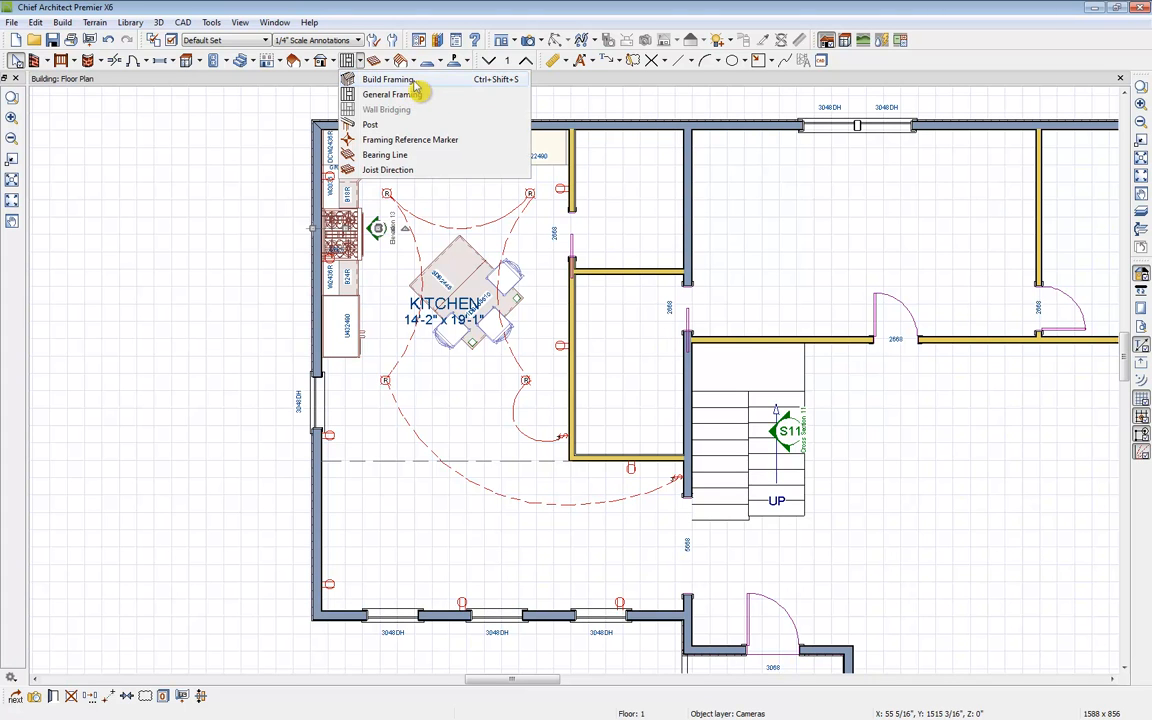
{"action": "left_click", "coordinate": [385, 80]}
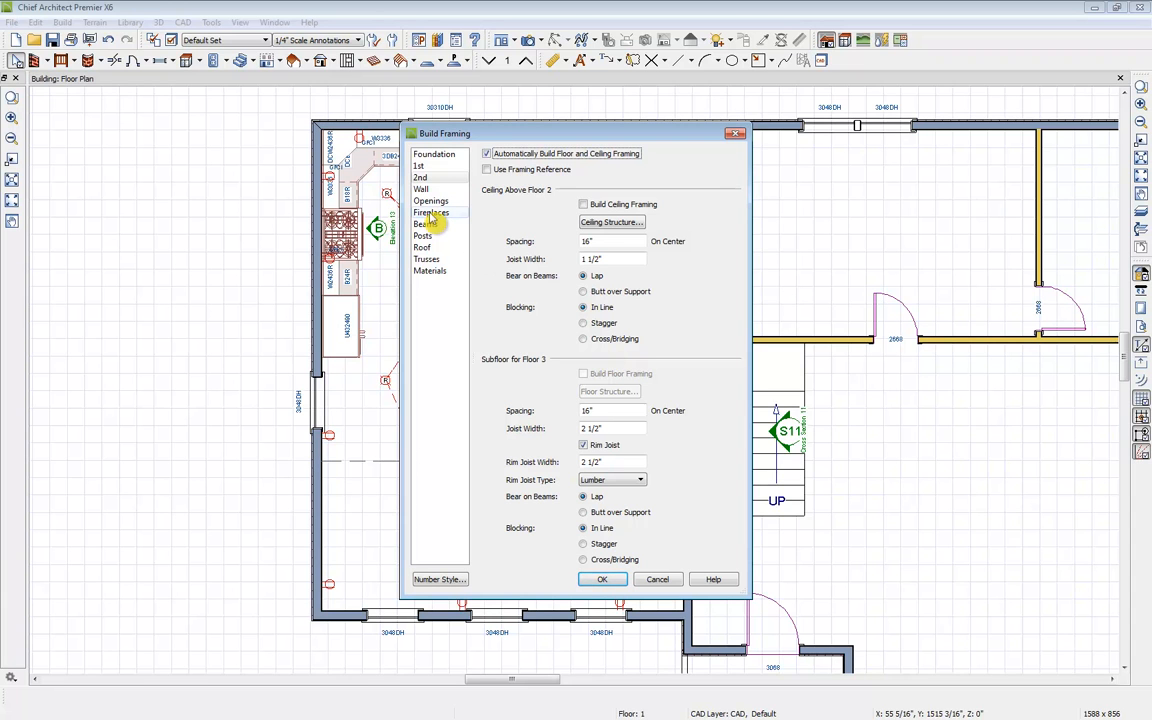
{"action": "left_click", "coordinate": [443, 157]}
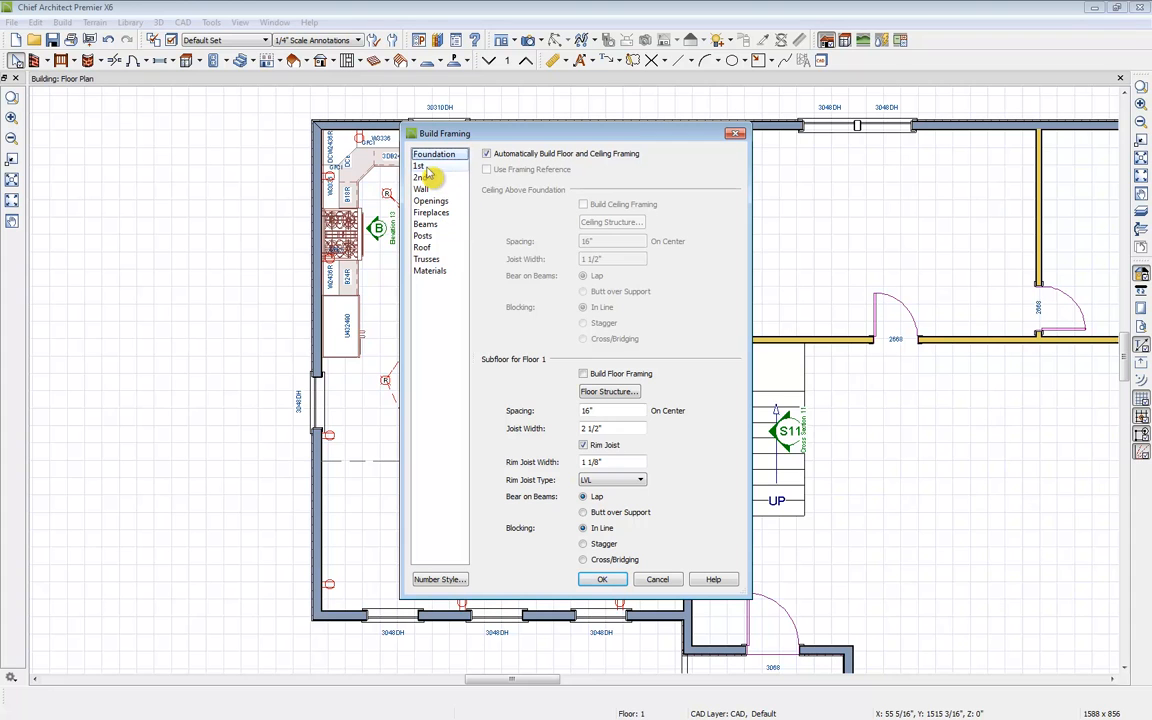
{"action": "left_click", "coordinate": [419, 166]}
{"action": "left_click", "coordinate": [626, 205]}
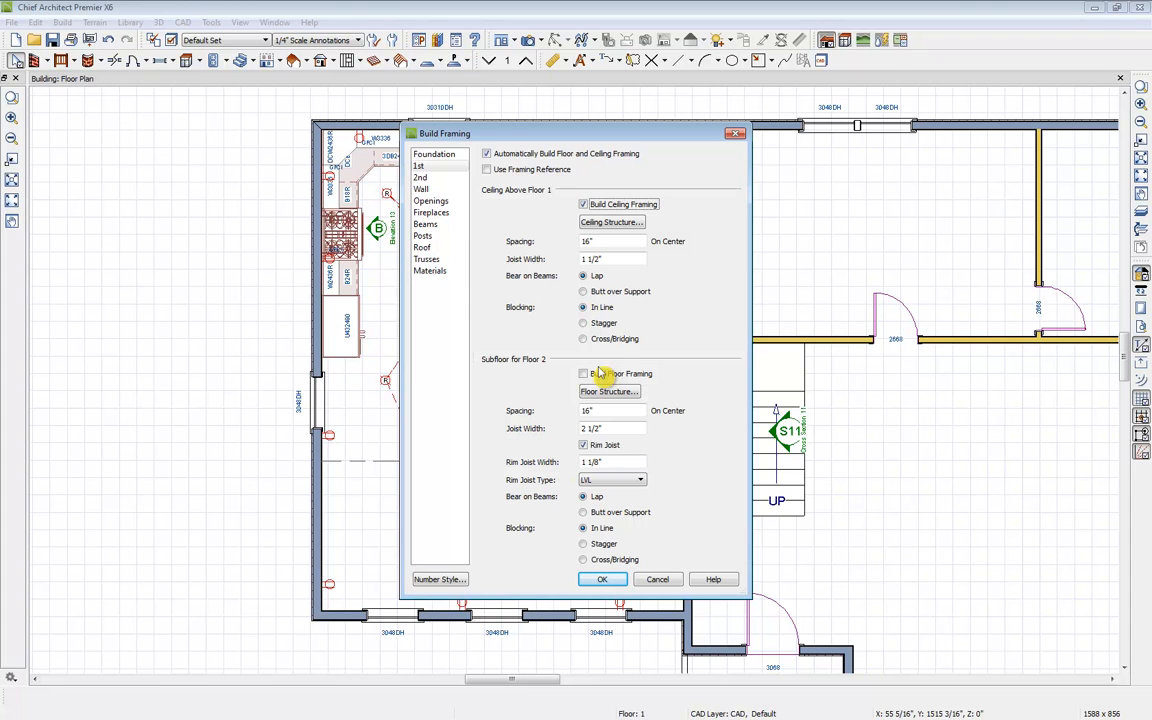
{"action": "left_click", "coordinate": [421, 177]}
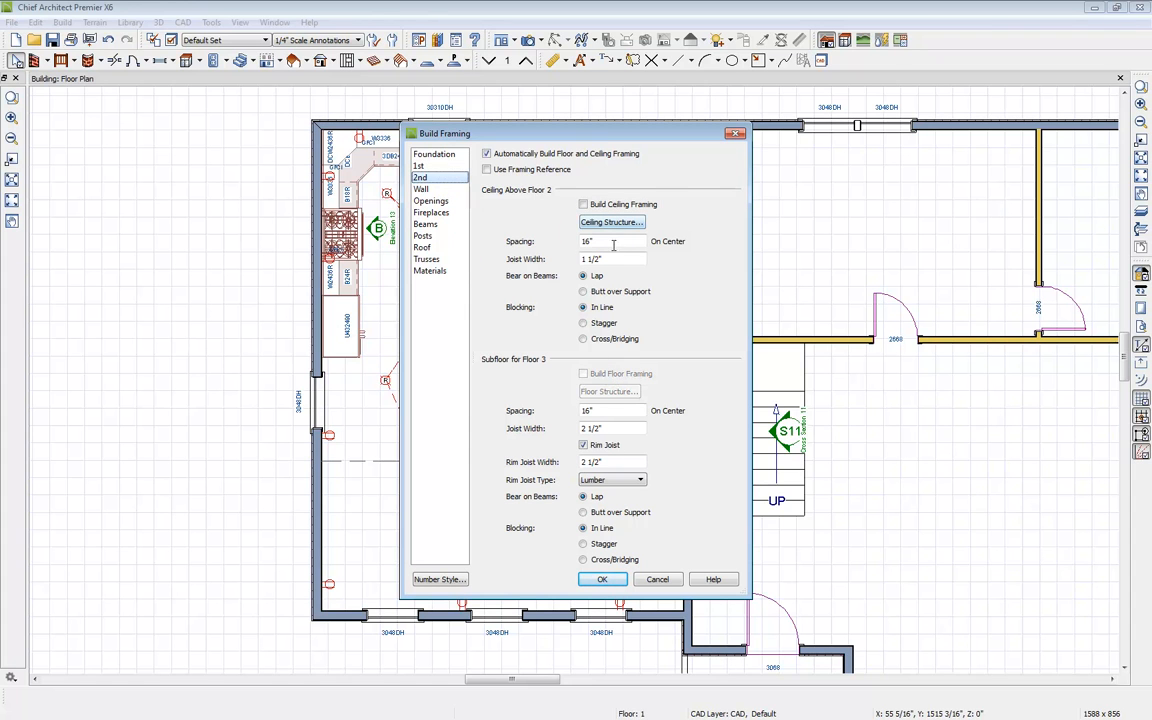
{"action": "left_click", "coordinate": [582, 205]}
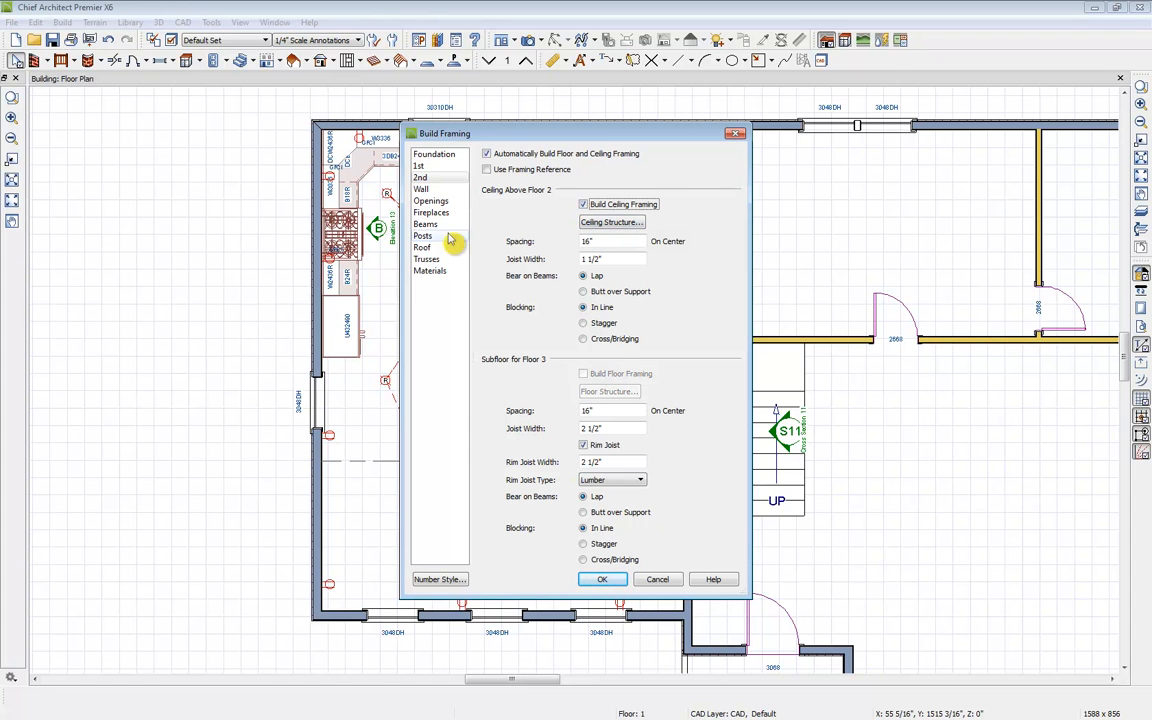
Step: Turn on automatic wall framing and roof framing in the Build Framing settings, reviewing the opening and beam options
{"action": "left_click", "coordinate": [443, 190]}
{"action": "left_click", "coordinate": [528, 183]}
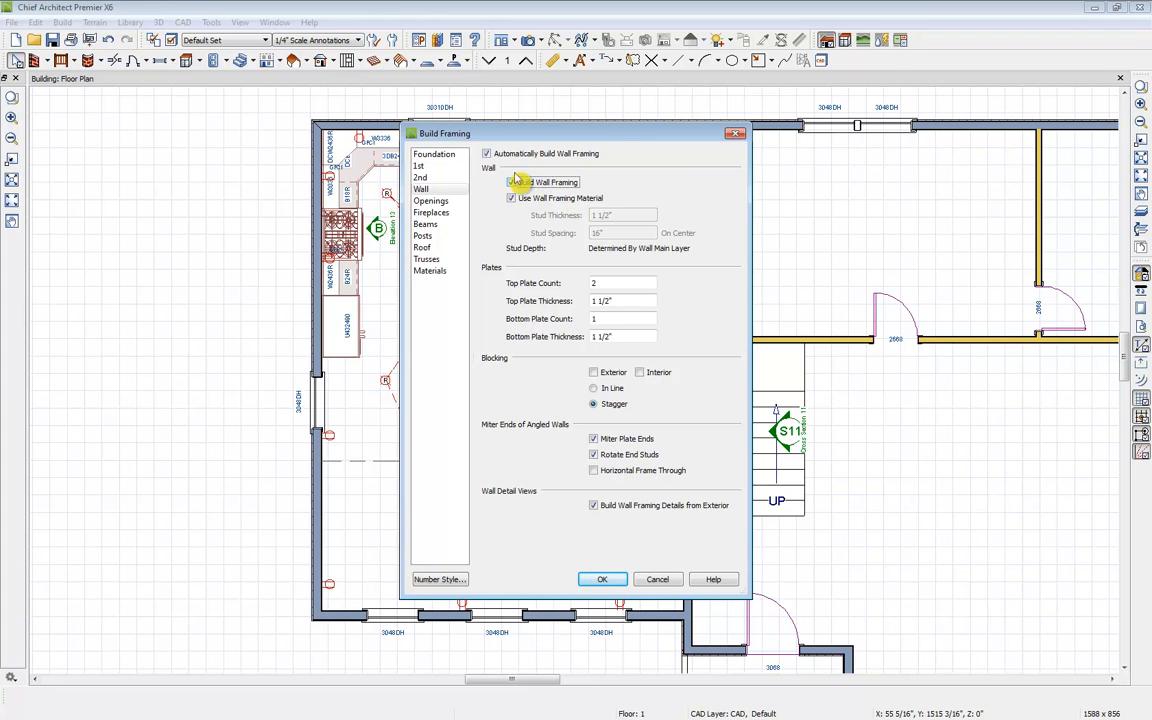
{"action": "left_click", "coordinate": [428, 200]}
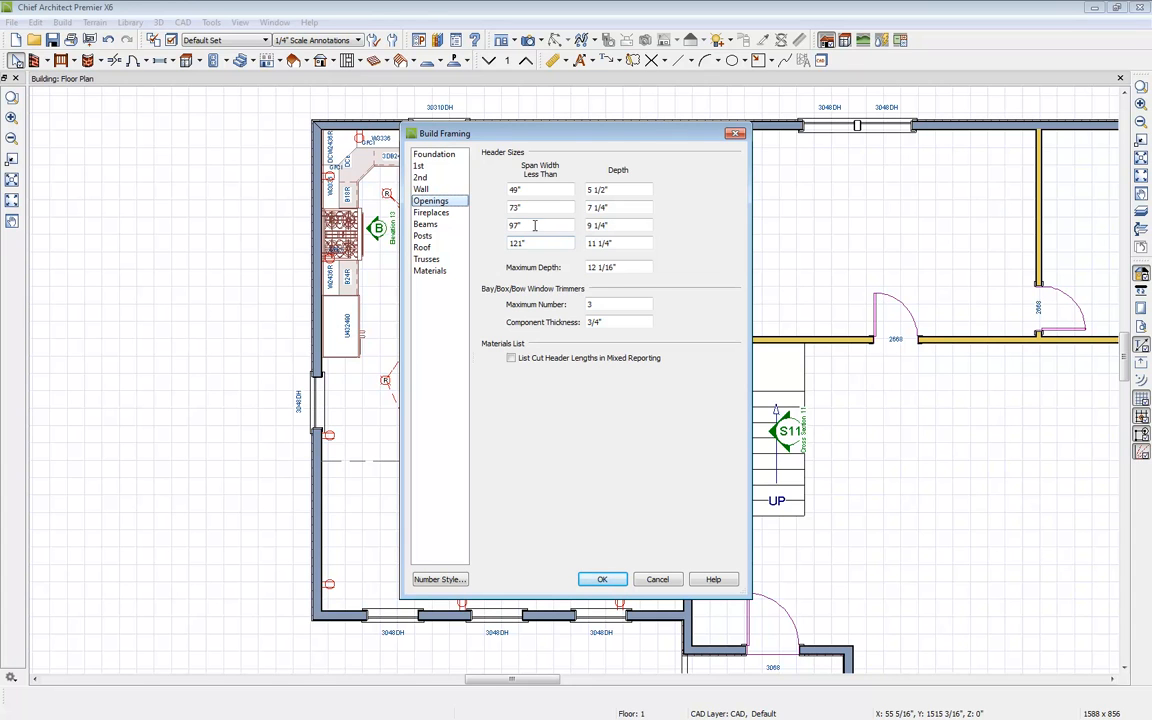
{"action": "left_click", "coordinate": [441, 227]}
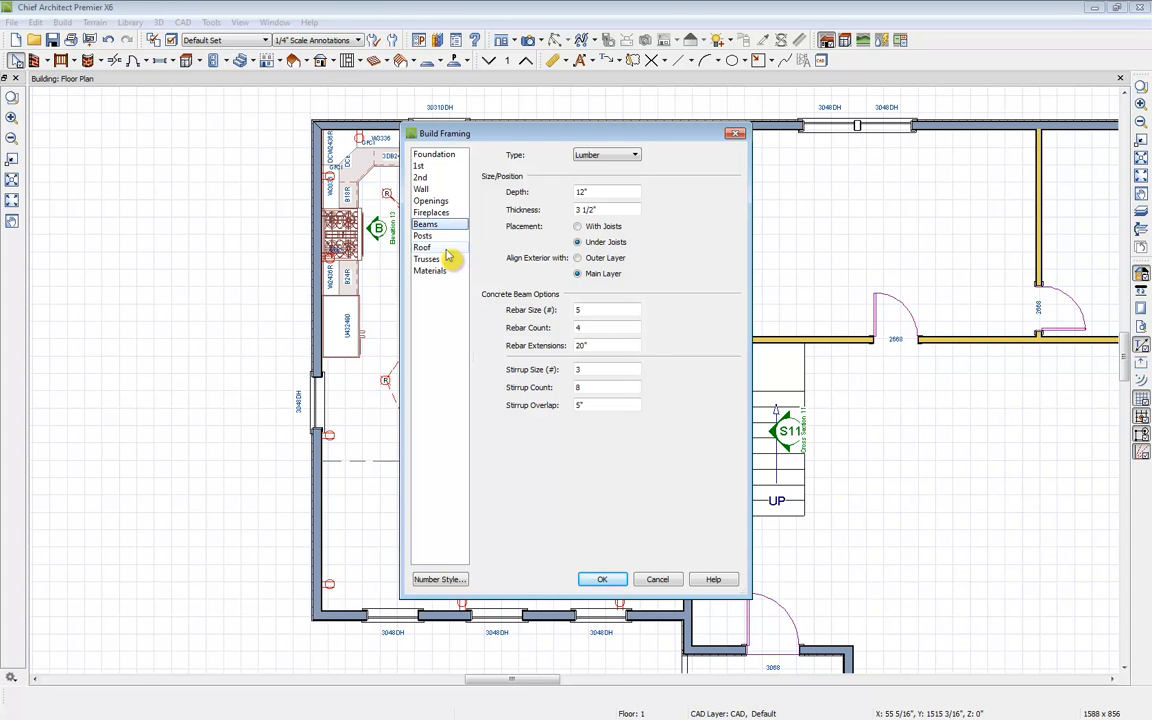
{"action": "left_click", "coordinate": [427, 247]}
{"action": "left_click", "coordinate": [587, 198]}
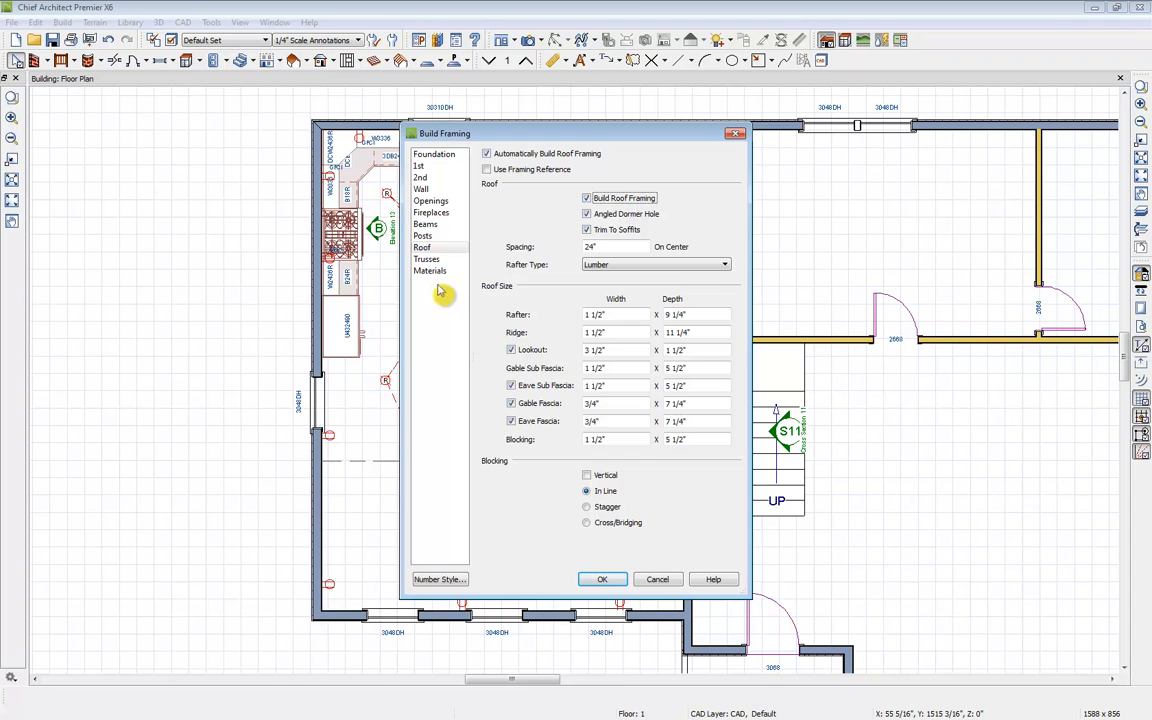
Step: Apply the framing settings and decline turning on the framing layers in the current plan view
{"action": "left_click", "coordinate": [601, 580]}
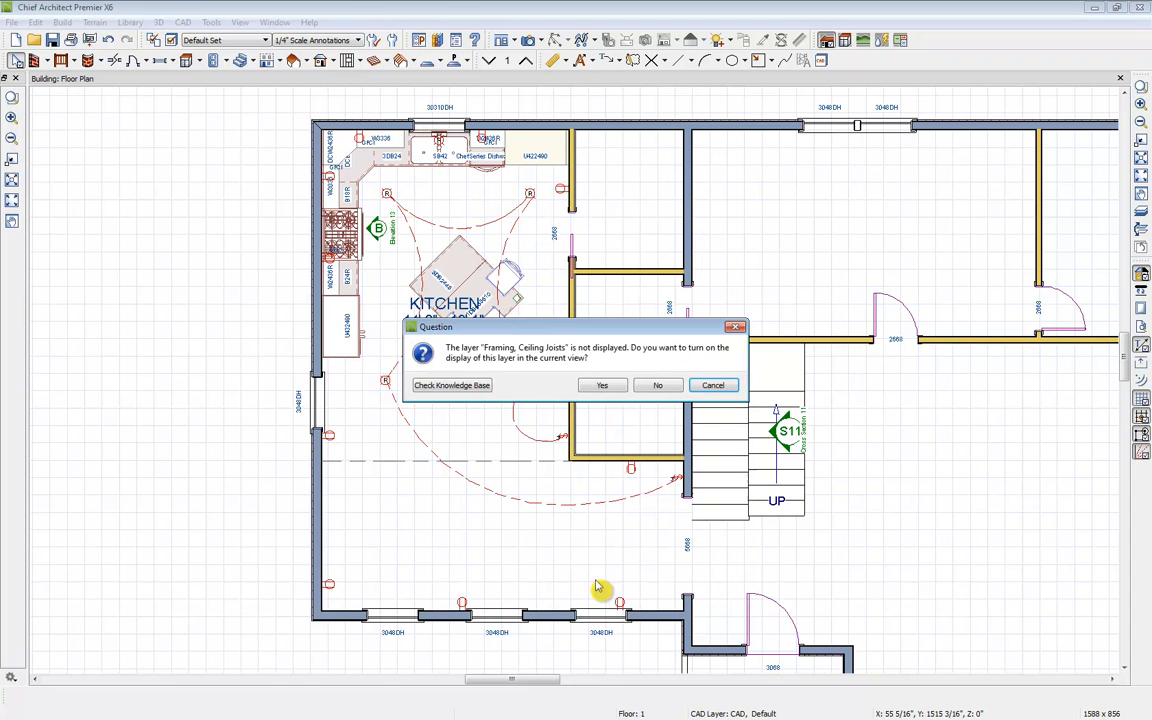
{"action": "left_click", "coordinate": [658, 387]}
{"action": "left_click", "coordinate": [658, 387]}
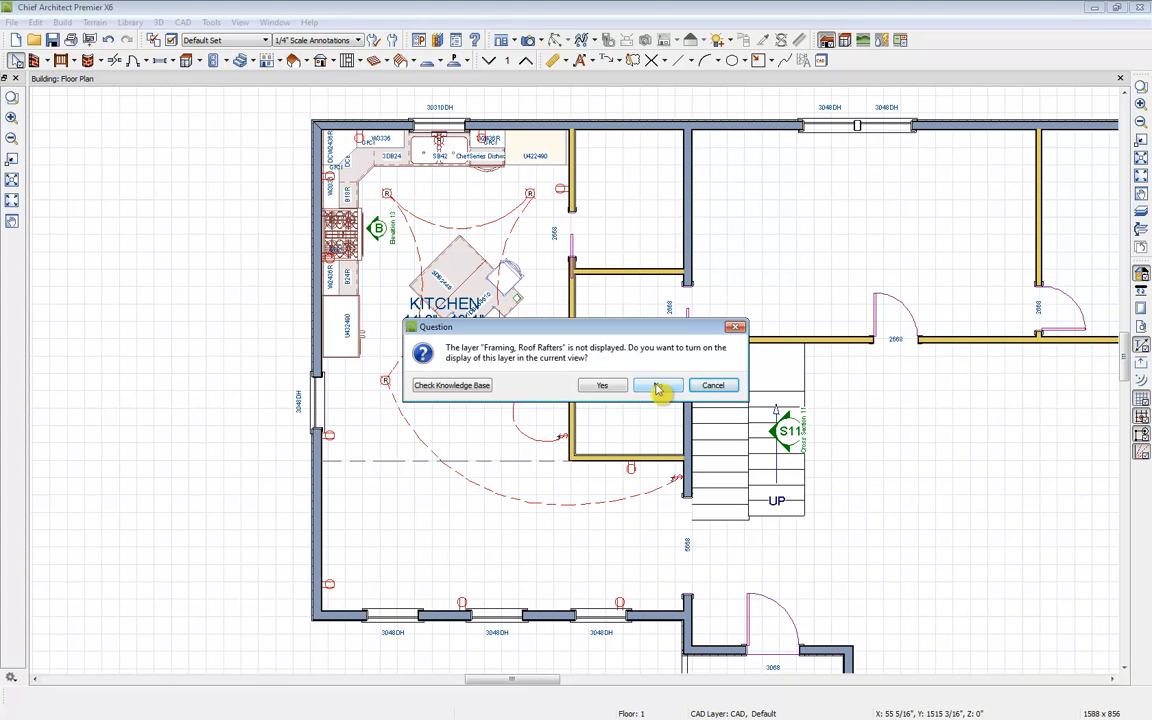
{"action": "left_click", "coordinate": [658, 387]}
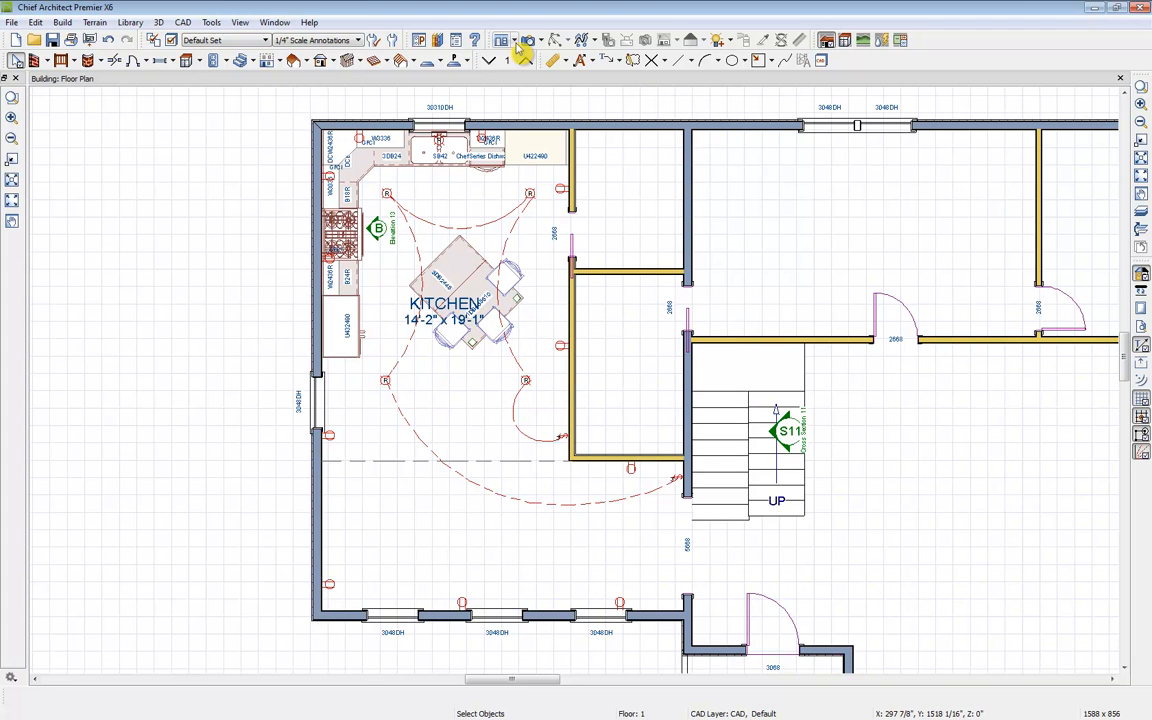
Step: Create a perspective framing overview camera of the whole house, then close its view
{"action": "left_click", "coordinate": [541, 43]}
{"action": "left_click", "coordinate": [607, 126]}
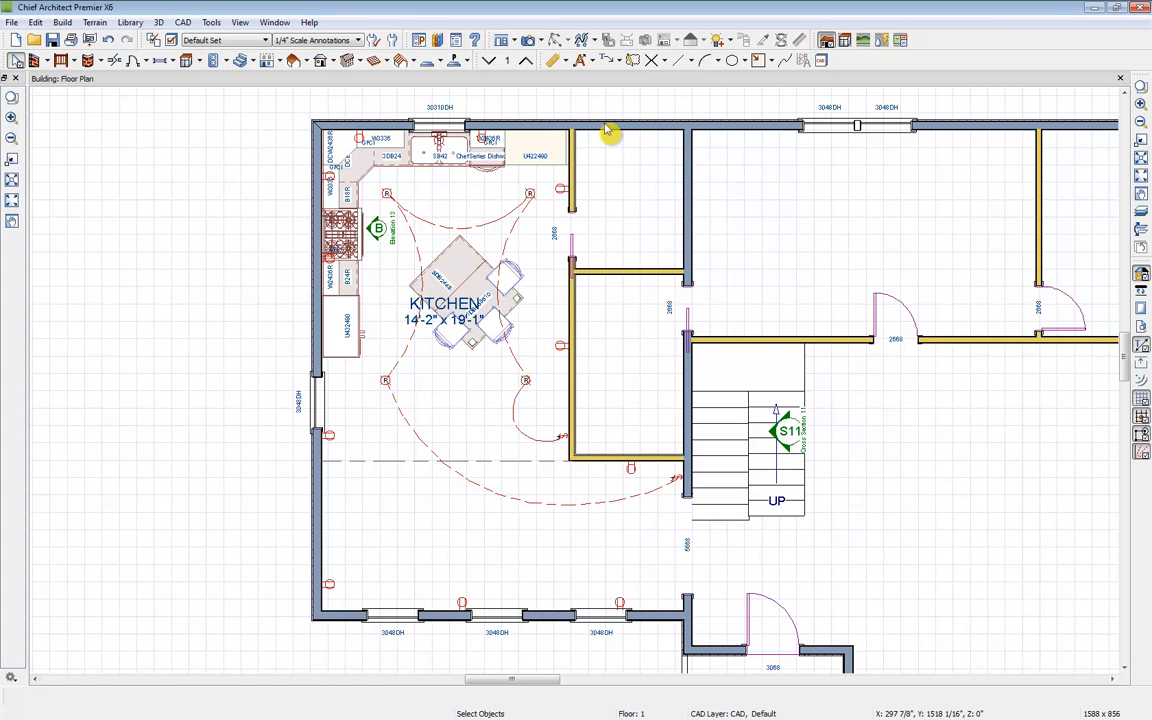
{"action": "left_click_drag", "start_coordinate": [640, 311], "coordinate": [494, 262]}
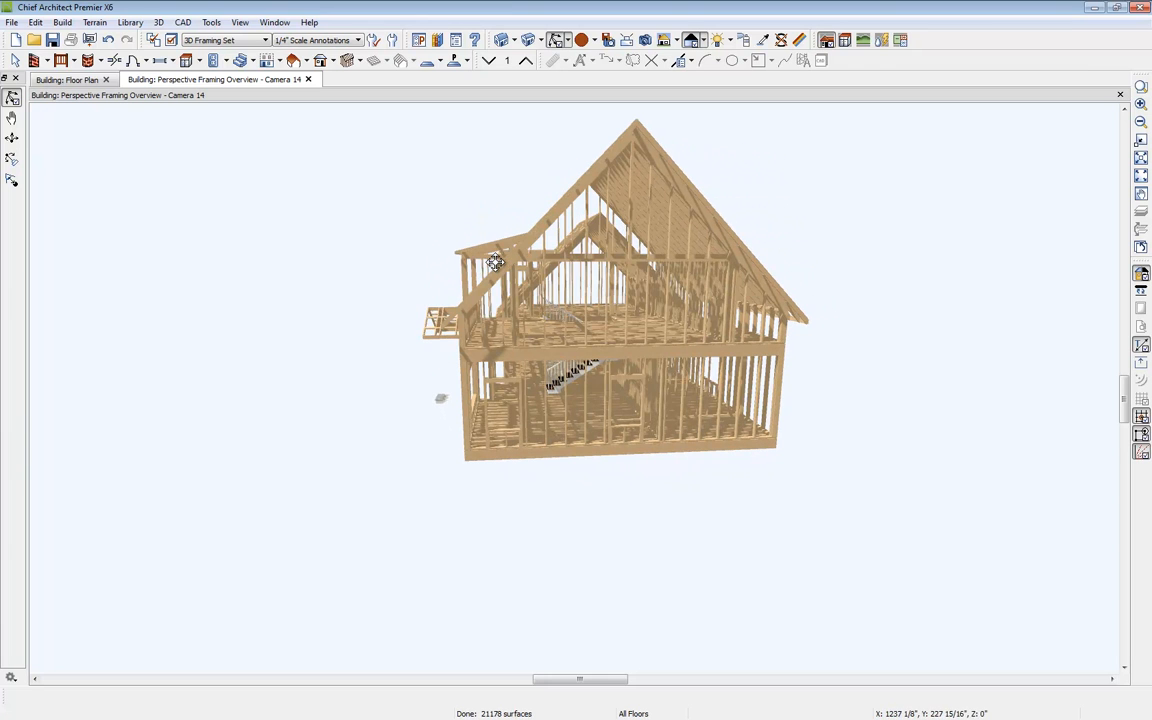
{"action": "left_click", "coordinate": [308, 80]}
Step: Open the wall framing detail for the kitchen's lower exterior wall with three windows
{"action": "scroll", "coordinate": [802, 307], "scroll_direction": "up", "scroll_amount": 2}
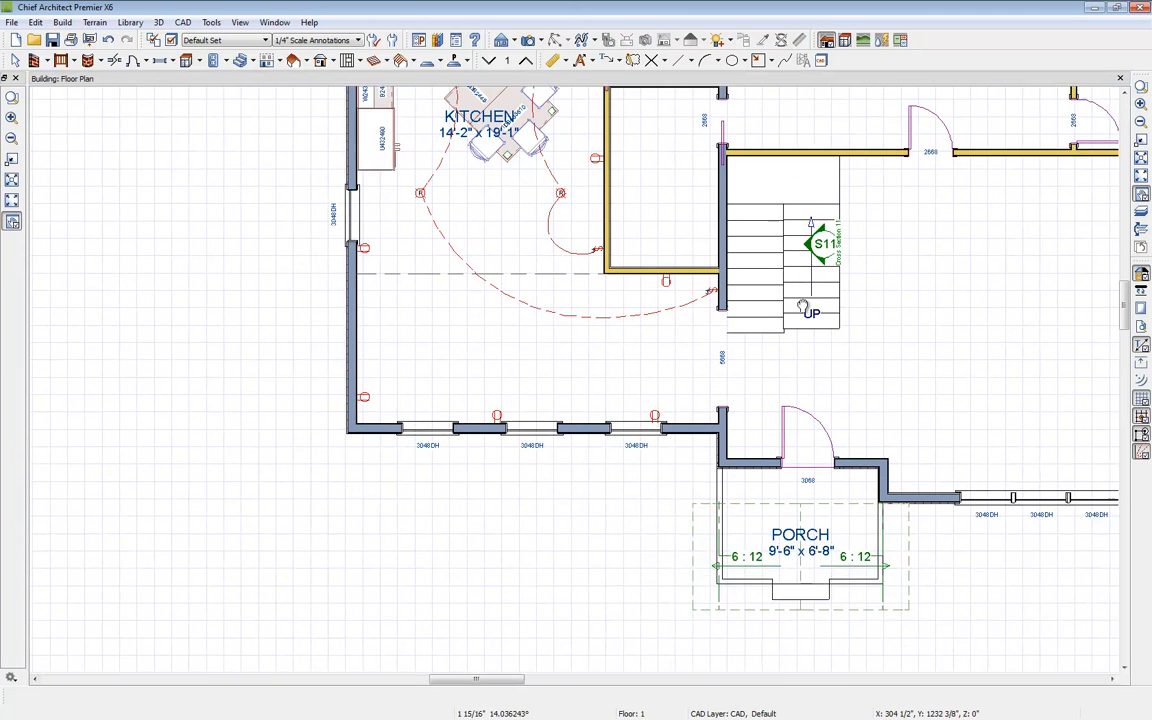
{"action": "left_click", "coordinate": [705, 421]}
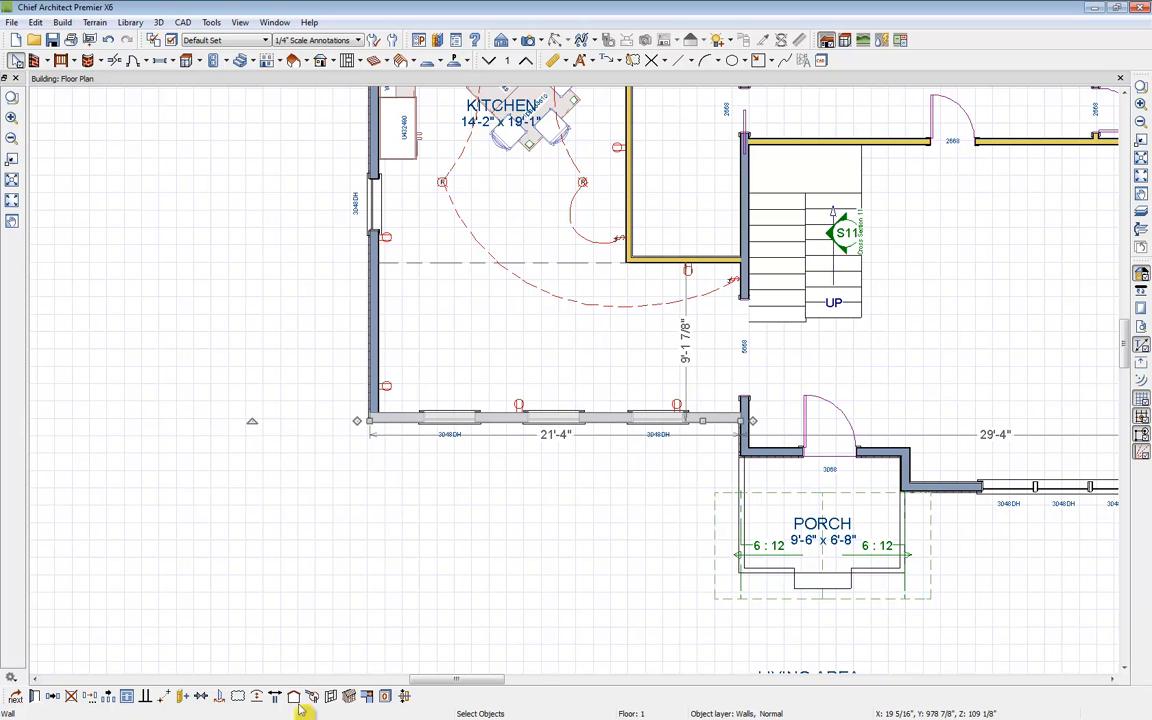
{"action": "left_click", "coordinate": [330, 696]}
{"action": "middle_click_drag", "start_coordinate": [585, 510], "coordinate": [580, 414]}
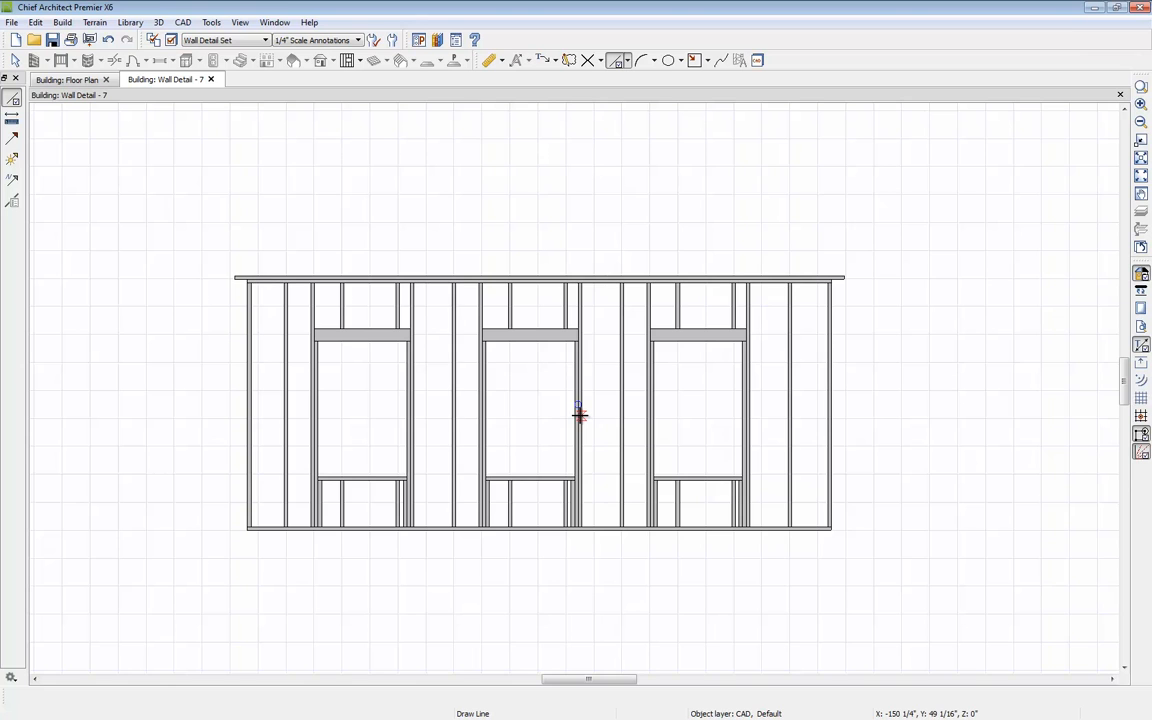
{"action": "key", "text": "space"}
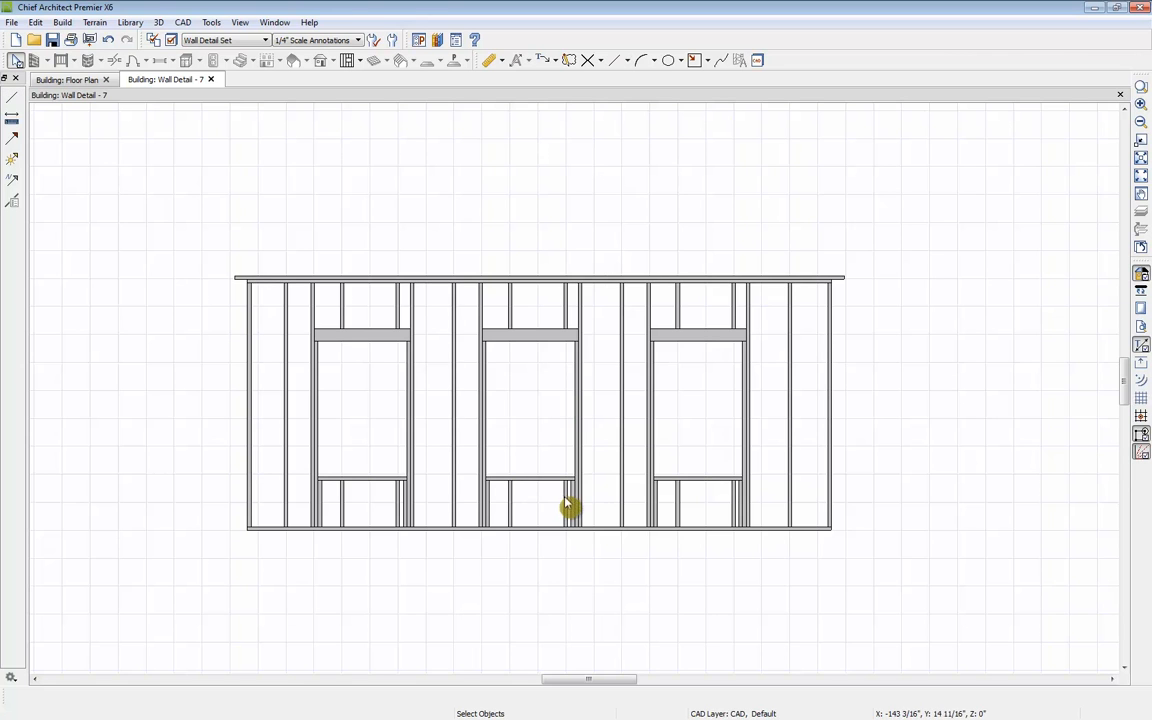
Step: Try to resize a stud in the wall detail, declining to turn off automatic wall framing
{"action": "left_click", "coordinate": [567, 506]}
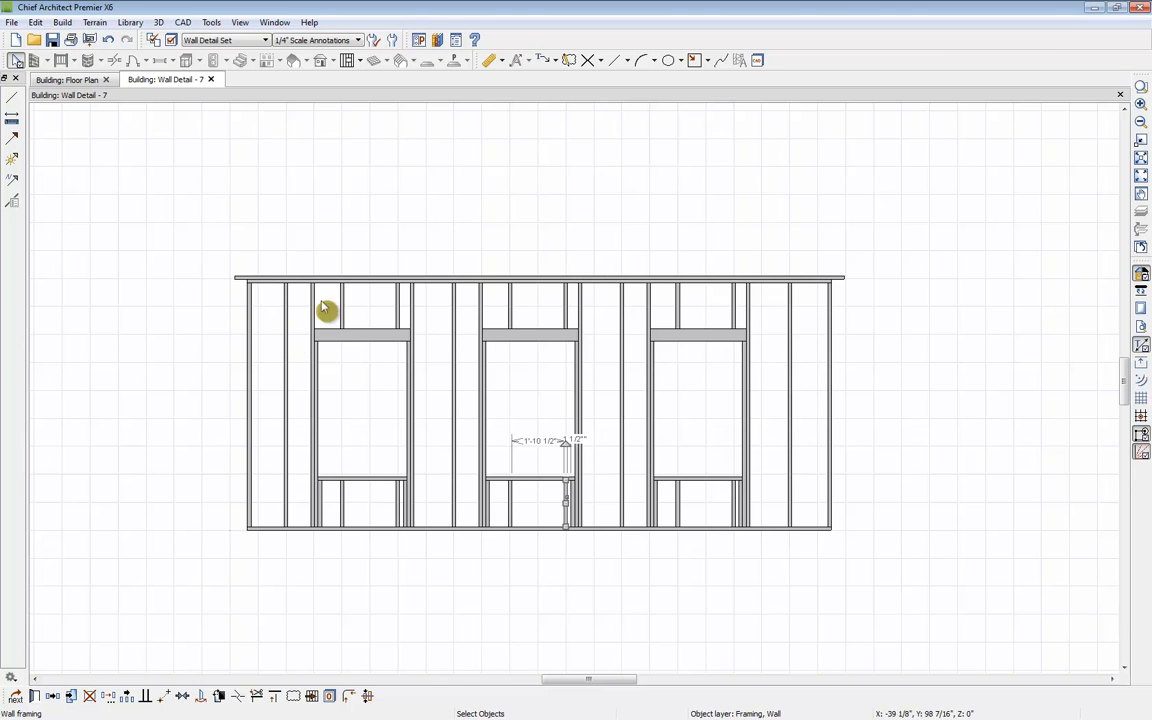
{"action": "left_click", "coordinate": [460, 389]}
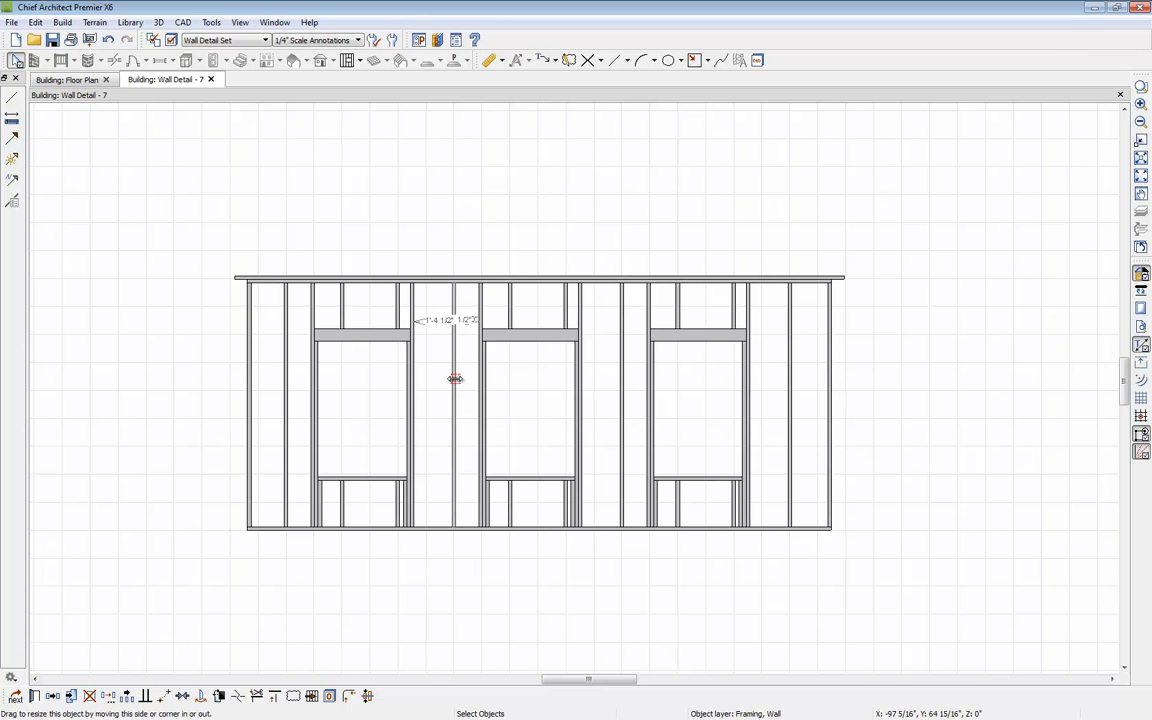
{"action": "left_click_drag", "start_coordinate": [455, 378], "coordinate": [459, 380]}
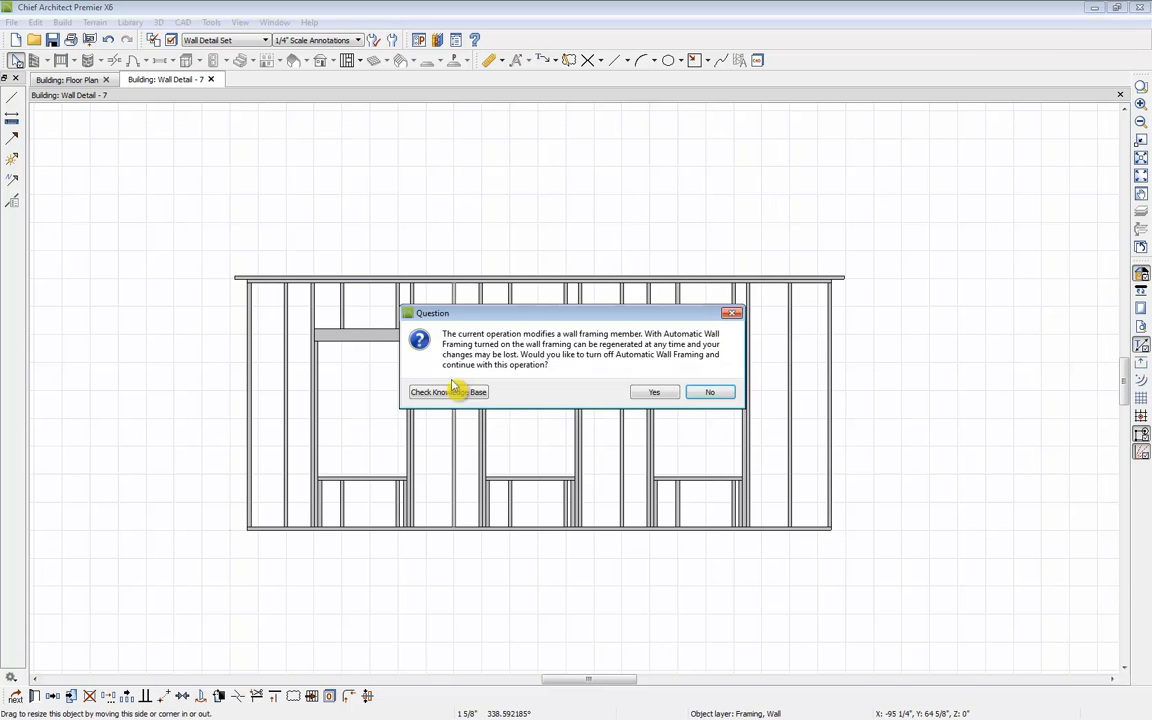
{"action": "left_click", "coordinate": [710, 392]}
{"action": "left_click", "coordinate": [589, 553]}
Step: Close the wall detail and calculate a materials list for all floors
{"action": "left_click", "coordinate": [210, 80]}
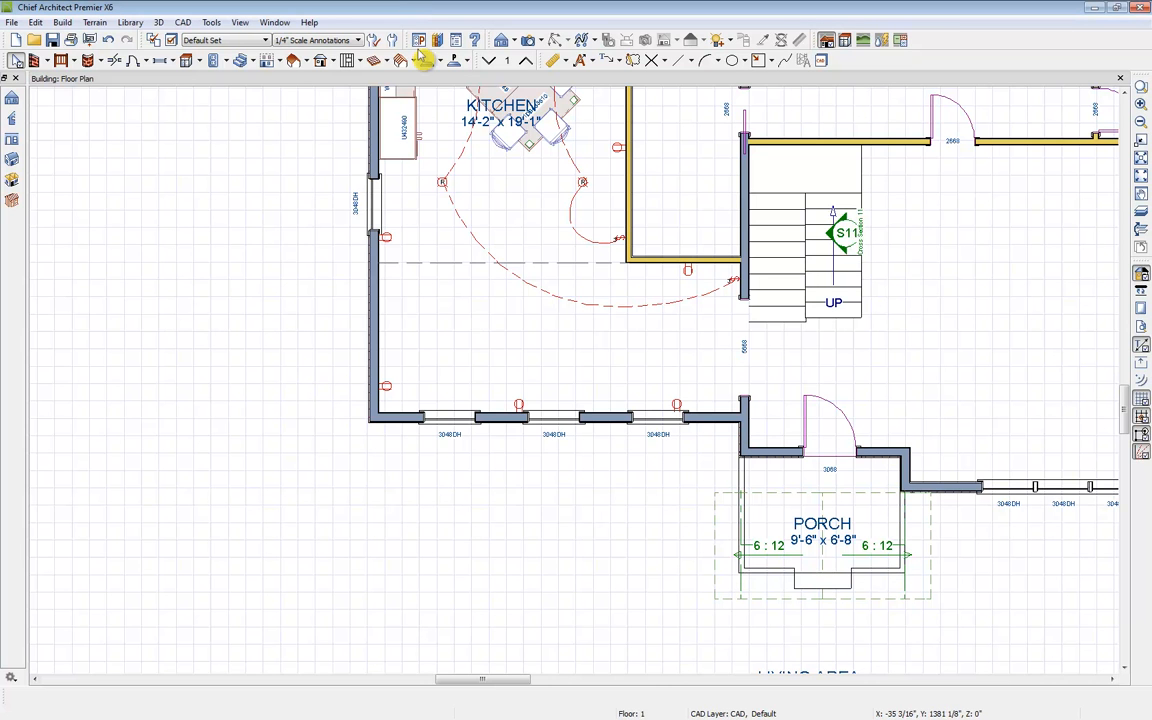
{"action": "middle_click_drag", "start_coordinate": [749, 247], "coordinate": [553, 422]}
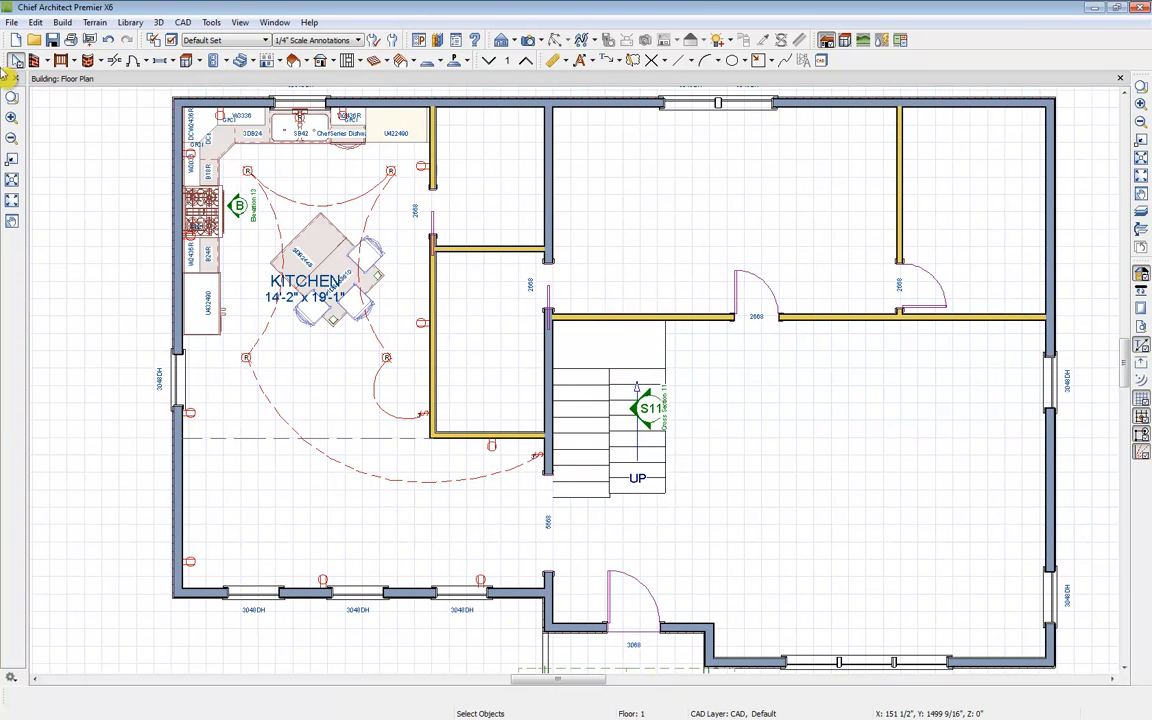
{"action": "left_click", "coordinate": [211, 22]}
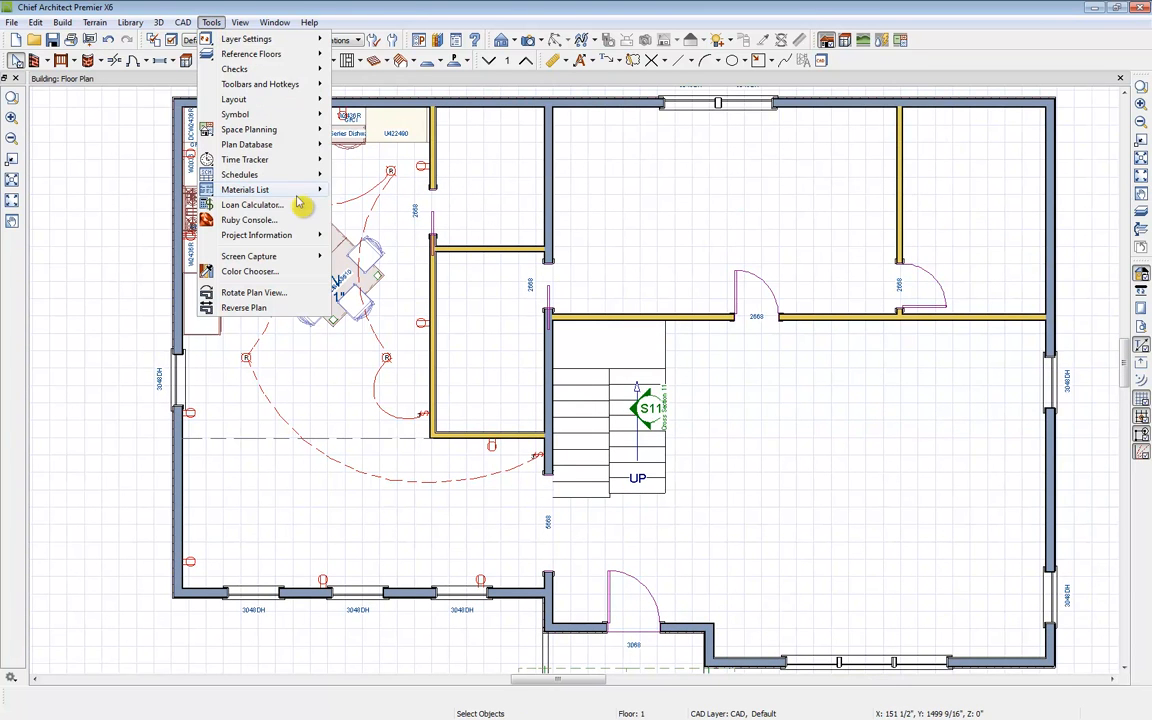
{"action": "mouse_move", "coordinate": [290, 196]}
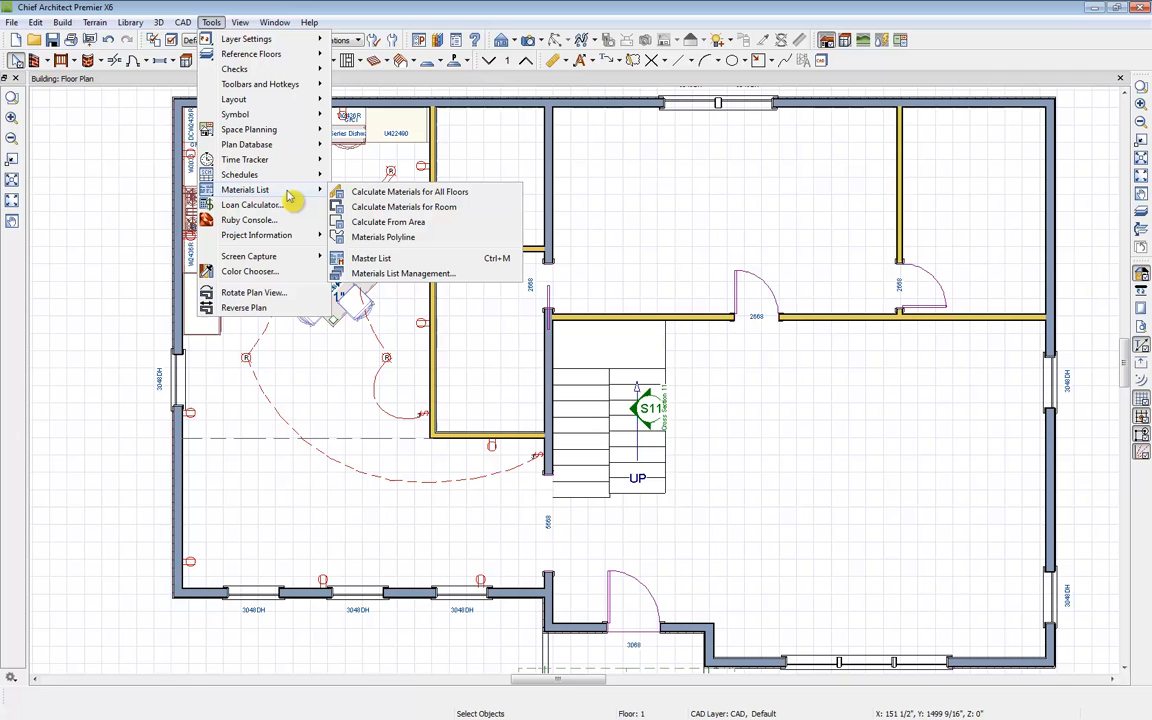
{"action": "left_click", "coordinate": [484, 199]}
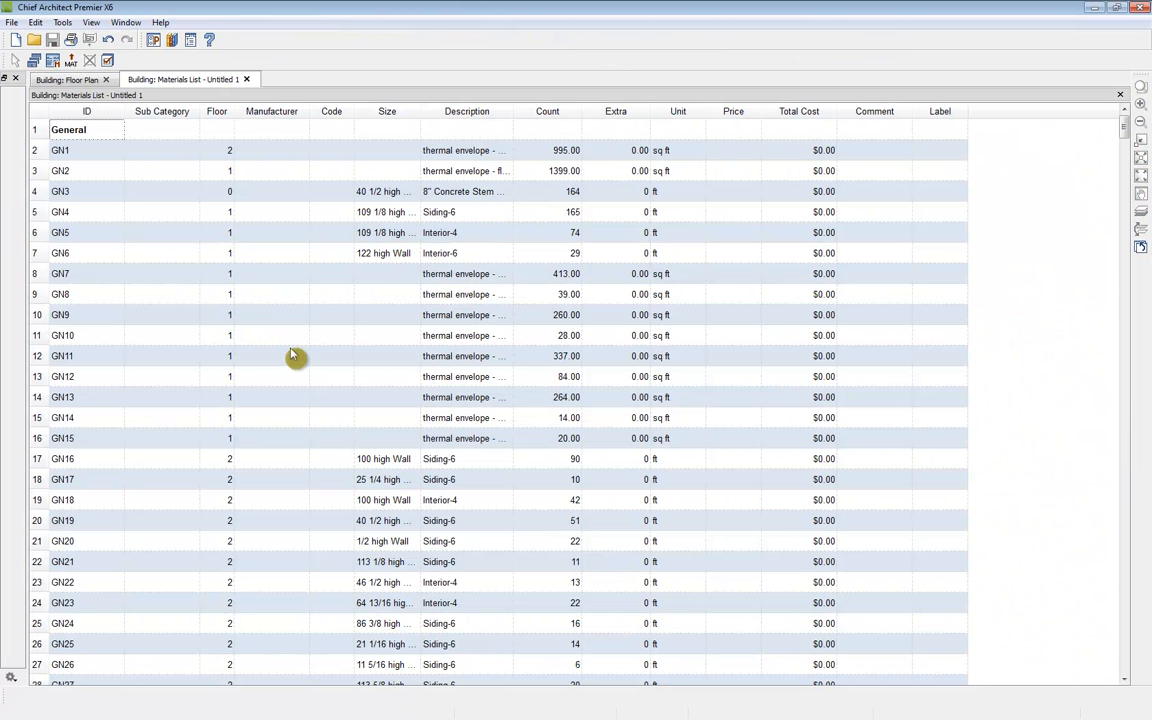
Step: Scroll through the materials list to review its general, foundation, subfloor and framing entries
{"action": "scroll", "coordinate": [283, 360], "scroll_direction": "down", "scroll_amount": 8}
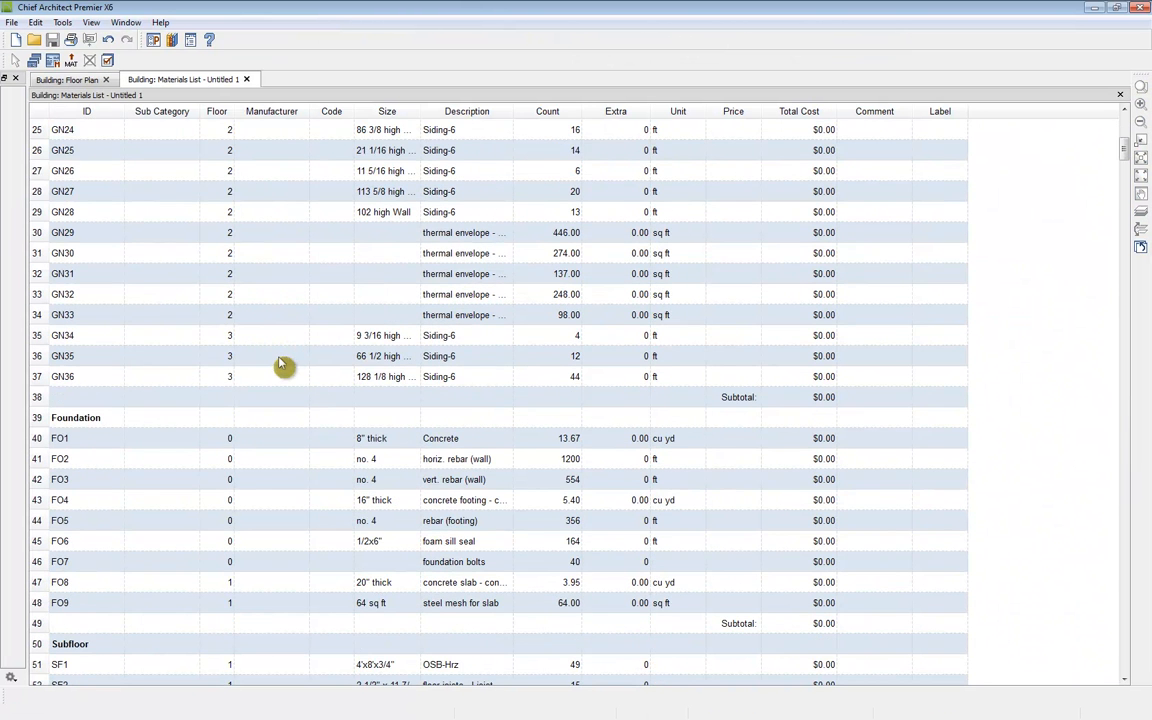
{"action": "scroll", "coordinate": [283, 365], "scroll_direction": "down", "scroll_amount": 2}
{"action": "scroll", "coordinate": [283, 366], "scroll_direction": "down", "scroll_amount": 19}
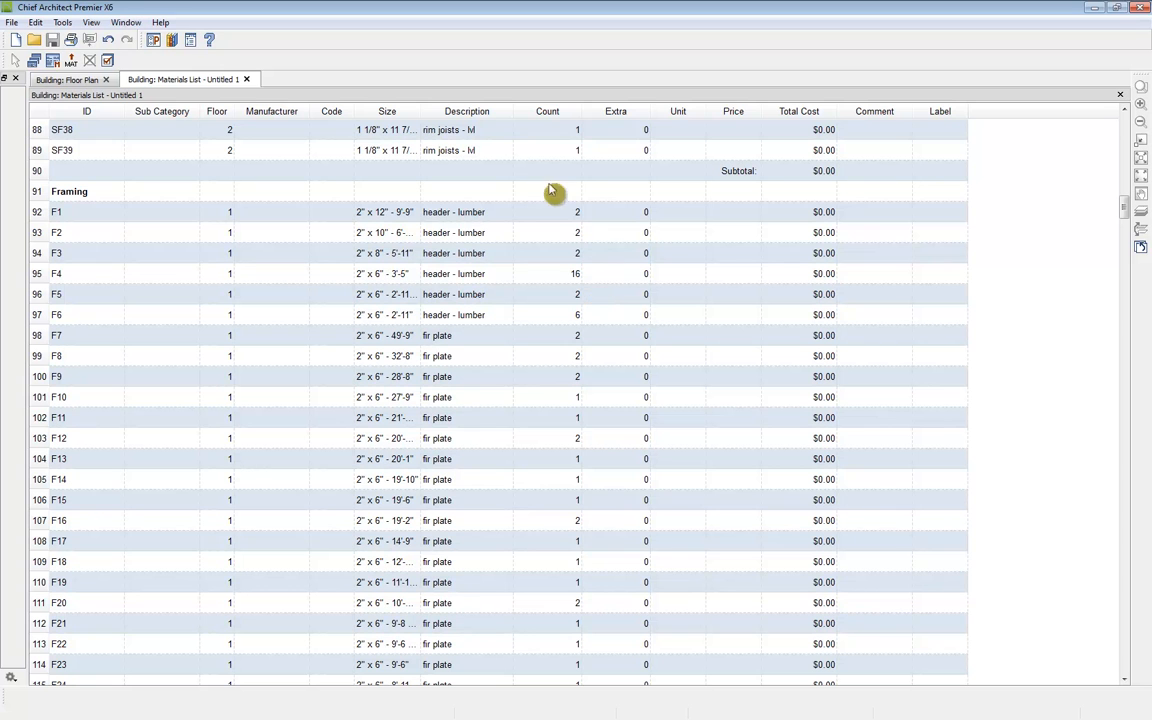
{"action": "scroll", "coordinate": [668, 438], "scroll_direction": "up", "scroll_amount": 20}
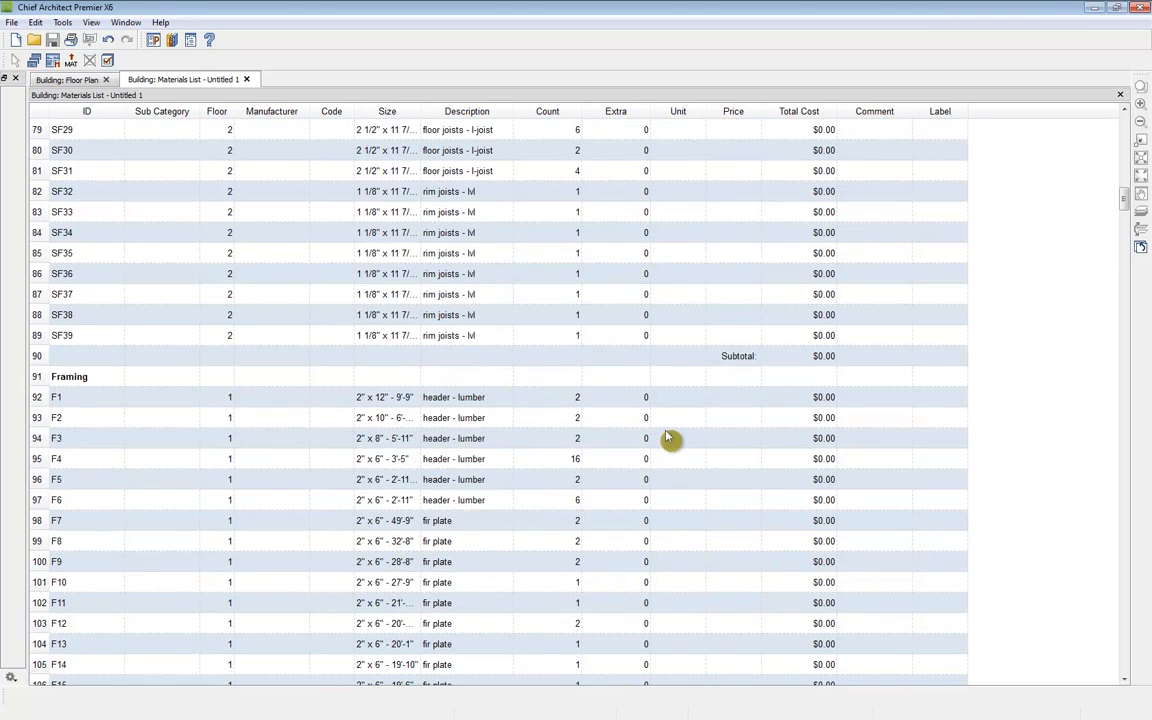
{"action": "scroll", "coordinate": [668, 438], "scroll_direction": "up", "scroll_amount": 3}
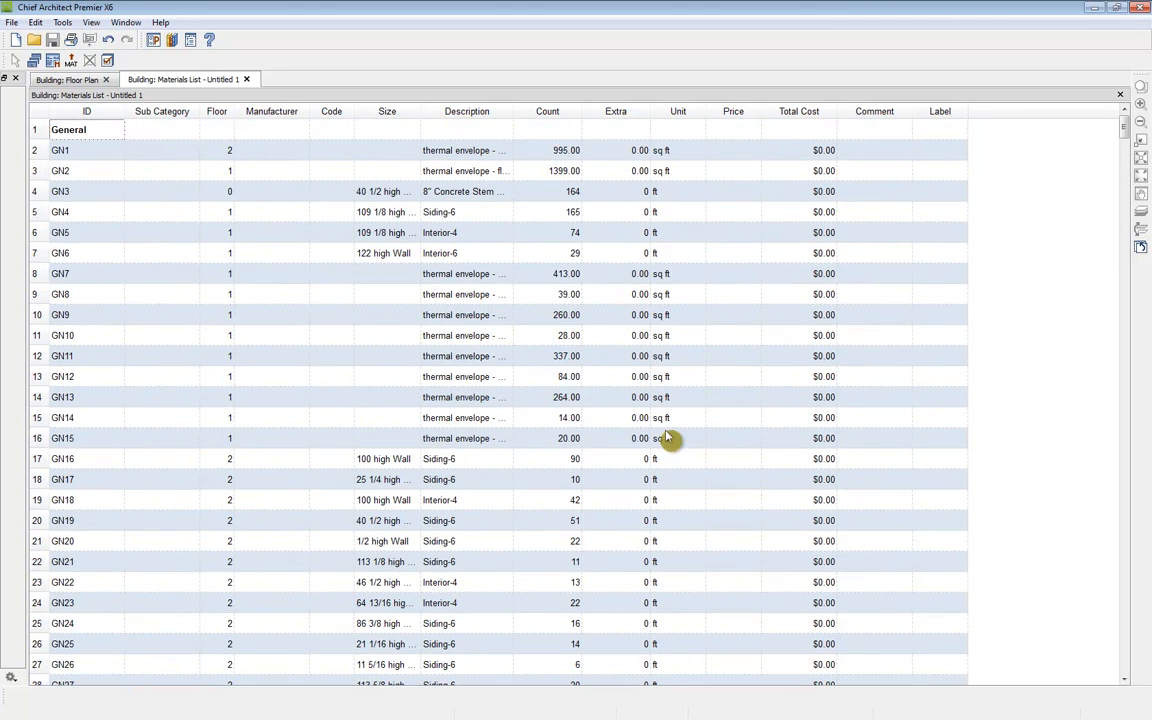
{"action": "scroll", "coordinate": [516, 484], "scroll_direction": "down", "scroll_amount": 2}
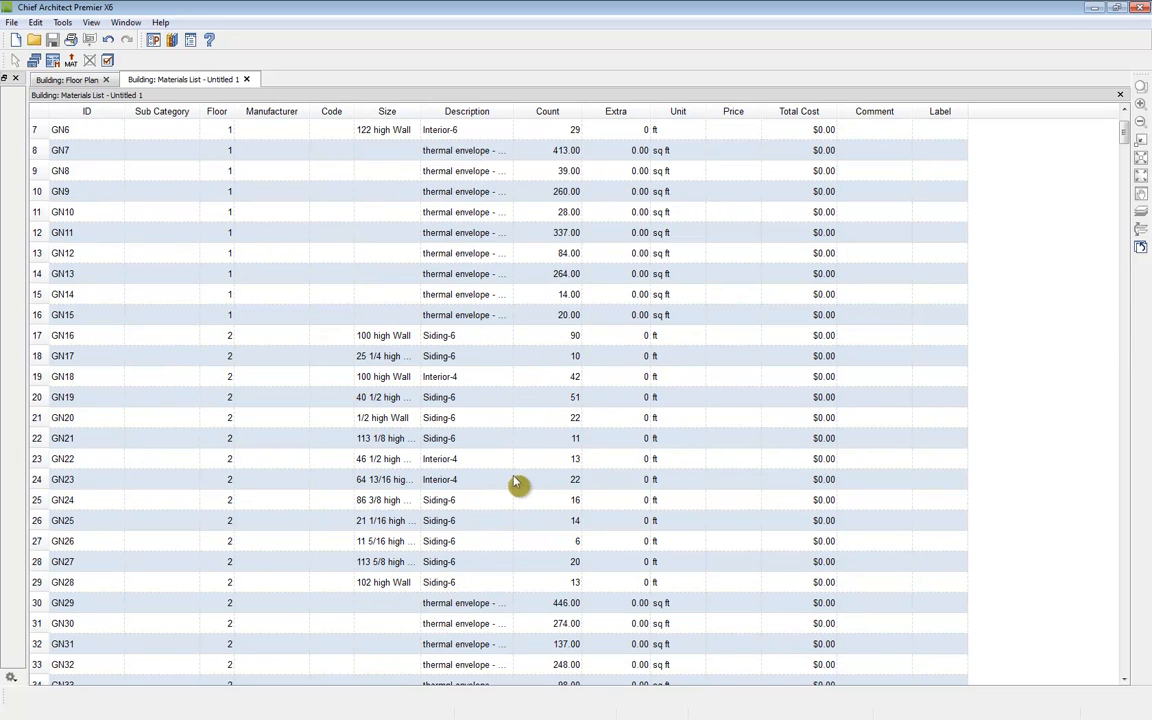
{"action": "scroll", "coordinate": [505, 442], "scroll_direction": "down", "scroll_amount": 8}
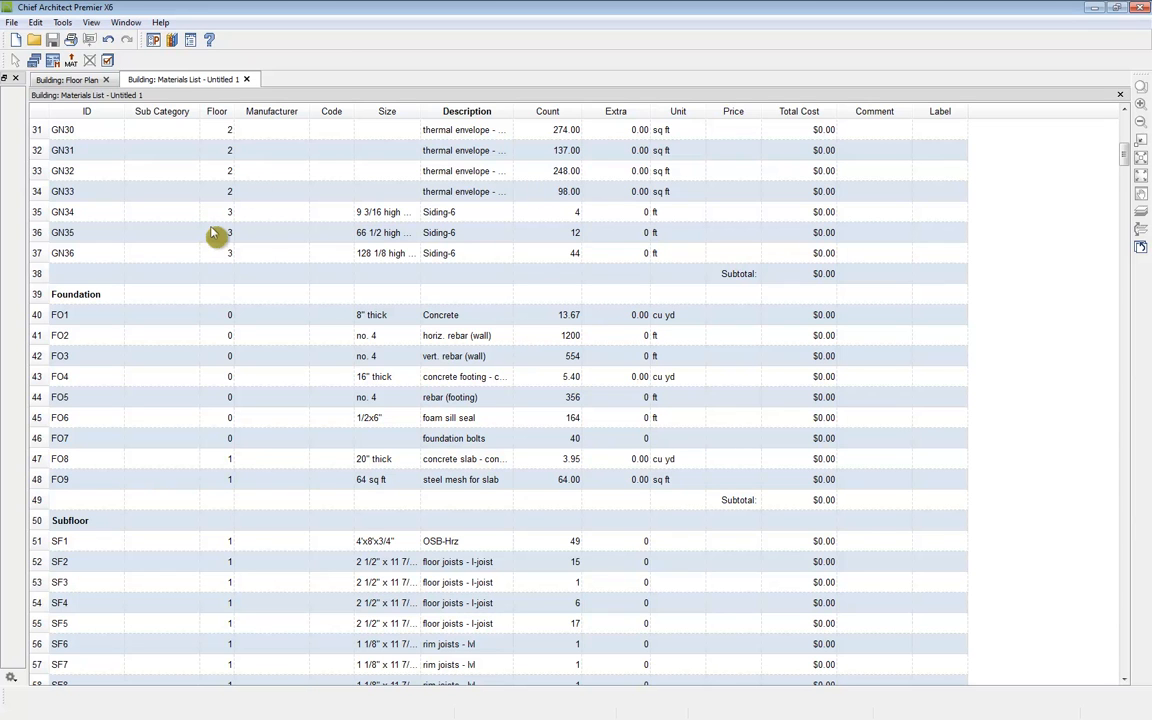
Step: Close the materials list and return to the floor plan
{"action": "left_click", "coordinate": [247, 80]}
{"action": "left_click", "coordinate": [556, 383]}
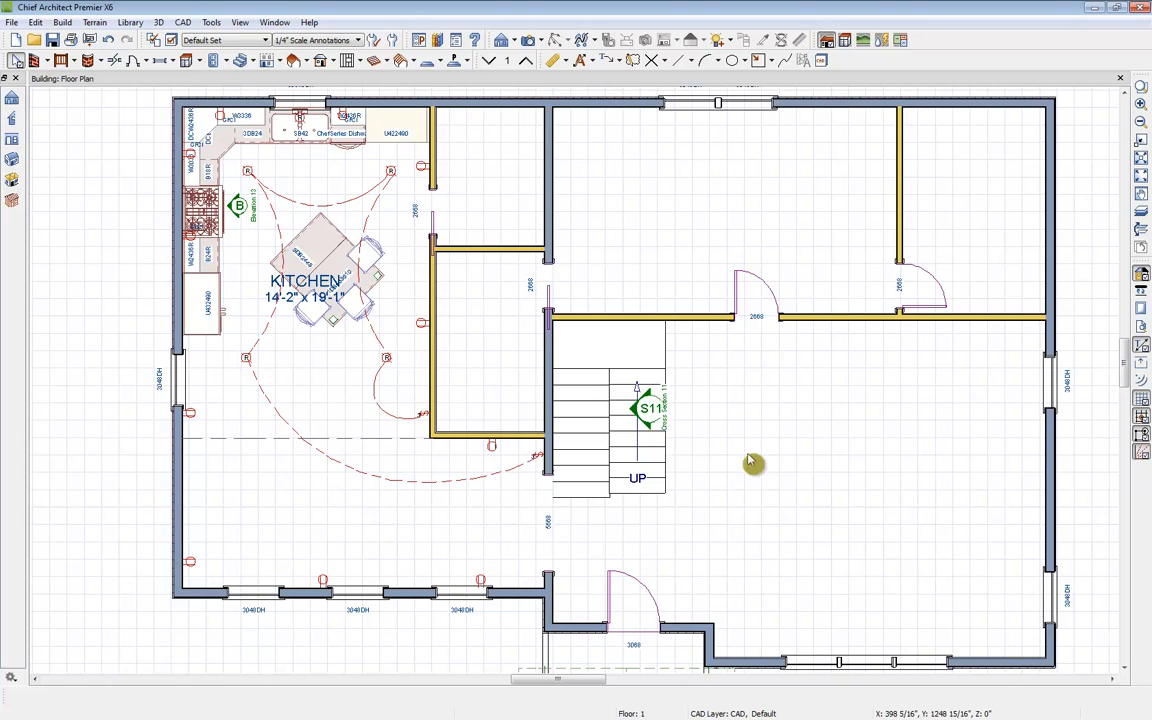
{"action": "scroll", "coordinate": [752, 463], "scroll_direction": "down", "scroll_amount": 1}
{"action": "scroll", "coordinate": [757, 462], "scroll_direction": "down", "scroll_amount": 1}
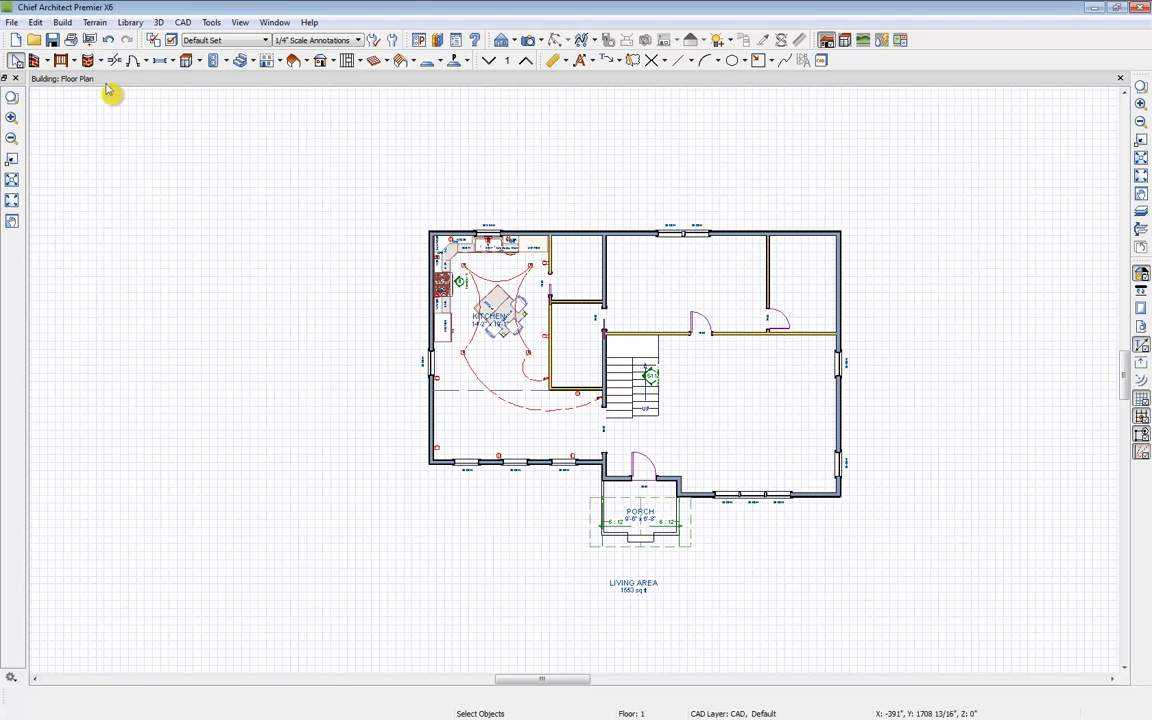
Step: Create a terrain perimeter around the house
{"action": "left_click", "coordinate": [100, 23]}
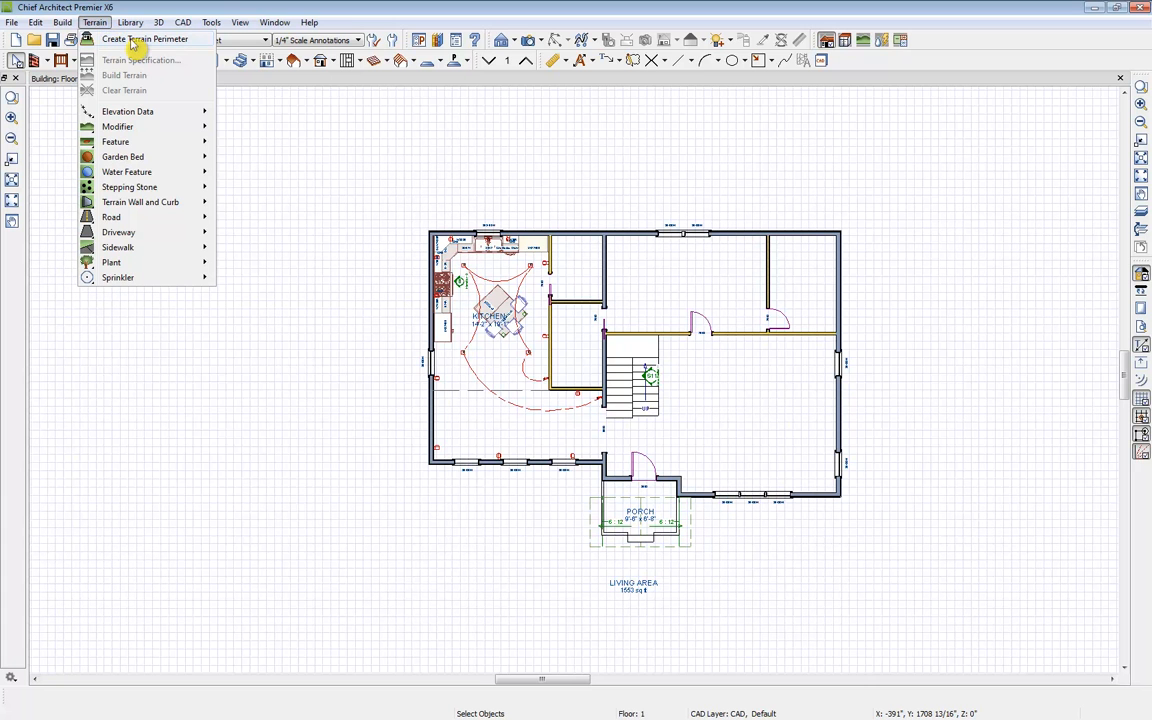
{"action": "left_click", "coordinate": [140, 39]}
{"action": "scroll", "coordinate": [913, 293], "scroll_direction": "down", "scroll_amount": 2}
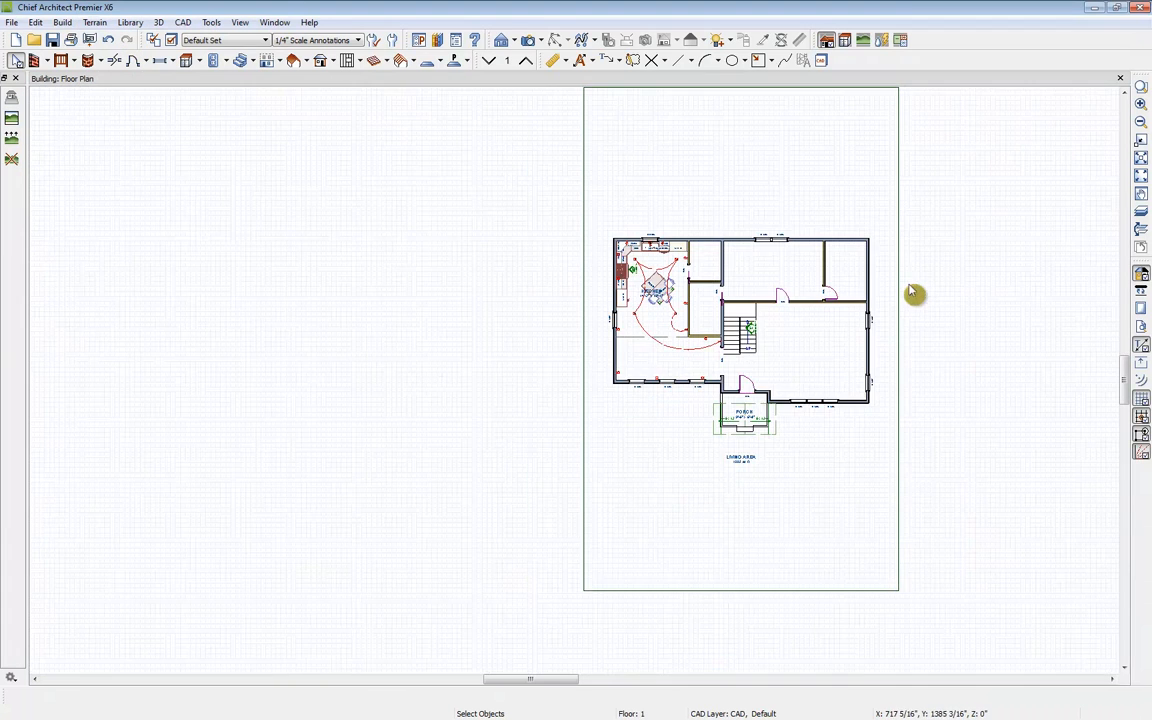
{"action": "middle_click_drag", "start_coordinate": [913, 293], "coordinate": [748, 306]}
Step: Widen the terrain perimeter on both sides so it surrounds the house with room to spare
{"action": "left_click", "coordinate": [737, 183]}
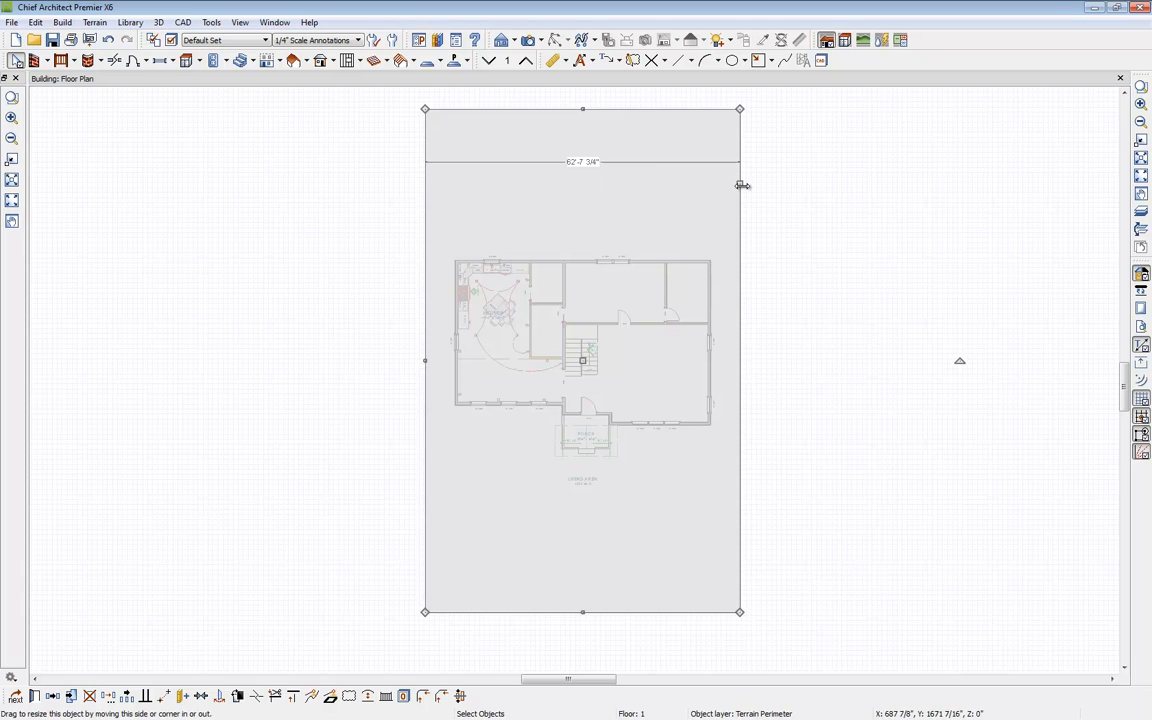
{"action": "left_click_drag", "start_coordinate": [743, 185], "coordinate": [933, 185]}
{"action": "left_click_drag", "start_coordinate": [424, 360], "coordinate": [257, 360]}
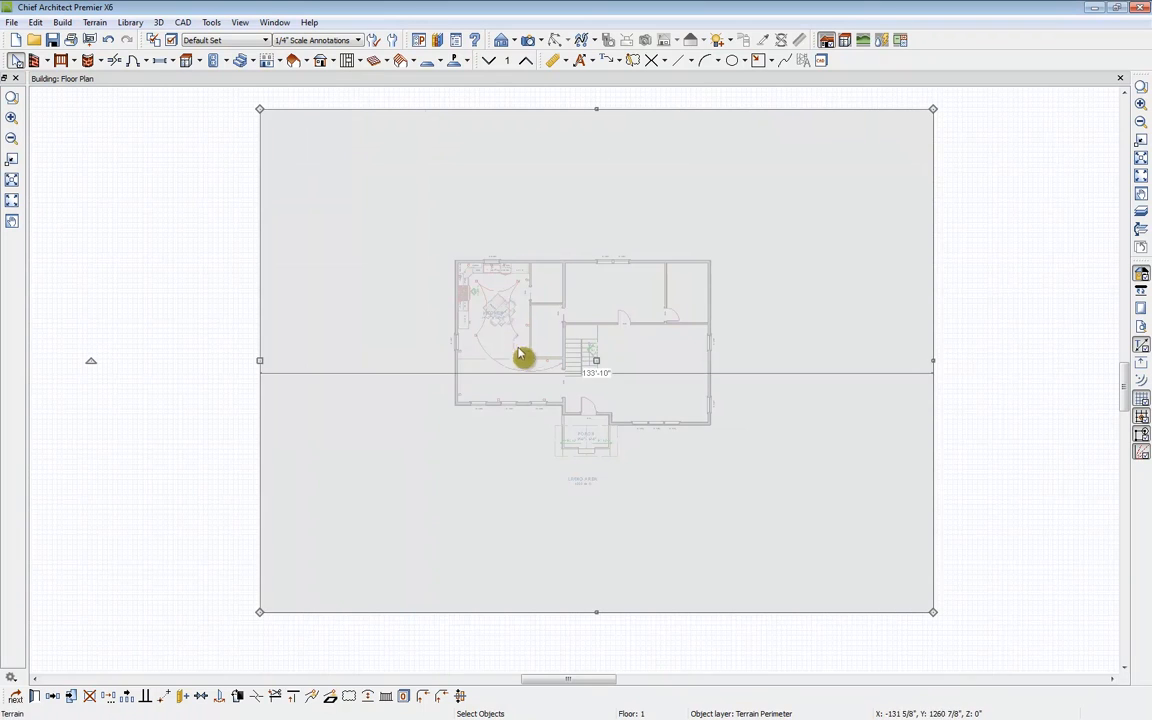
{"action": "left_click_drag", "start_coordinate": [595, 357], "coordinate": [578, 342]}
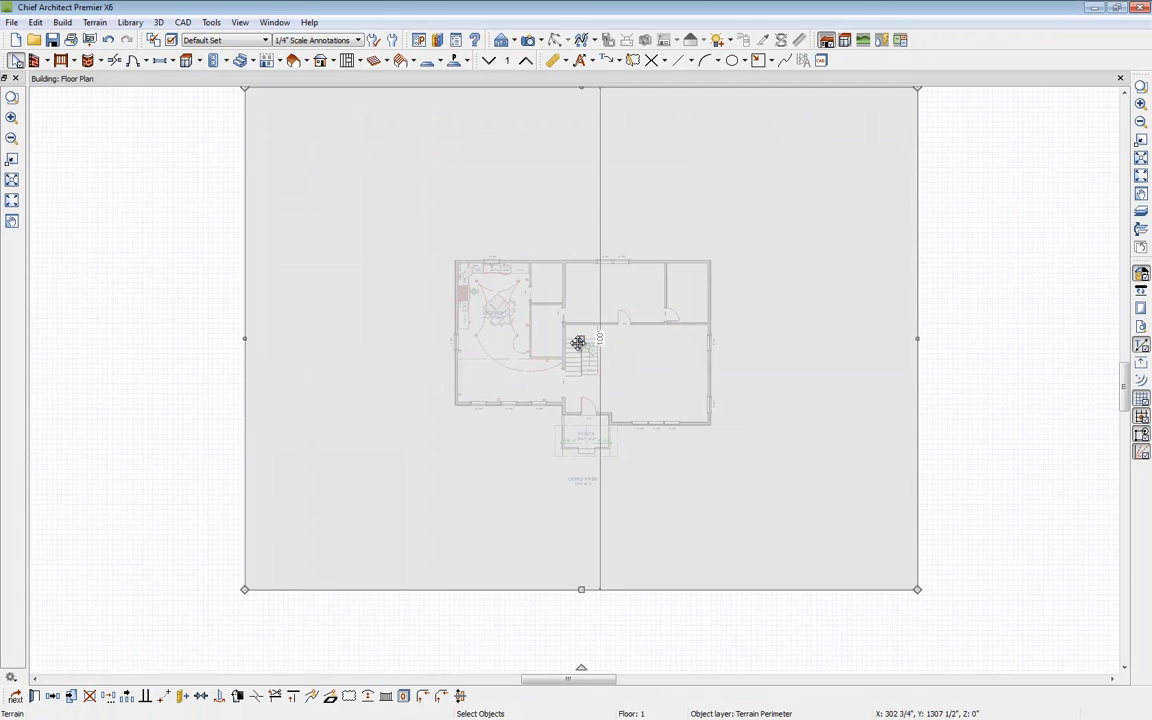
Step: Draw manual dimensions from each of the house's four sides out to the terrain perimeter's edges
{"action": "left_click", "coordinate": [553, 61]}
{"action": "left_click_drag", "start_coordinate": [586, 457], "coordinate": [586, 590]}
{"action": "left_click_drag", "start_coordinate": [707, 369], "coordinate": [918, 370]}
{"action": "middle_click_drag", "start_coordinate": [779, 309], "coordinate": [688, 370]}
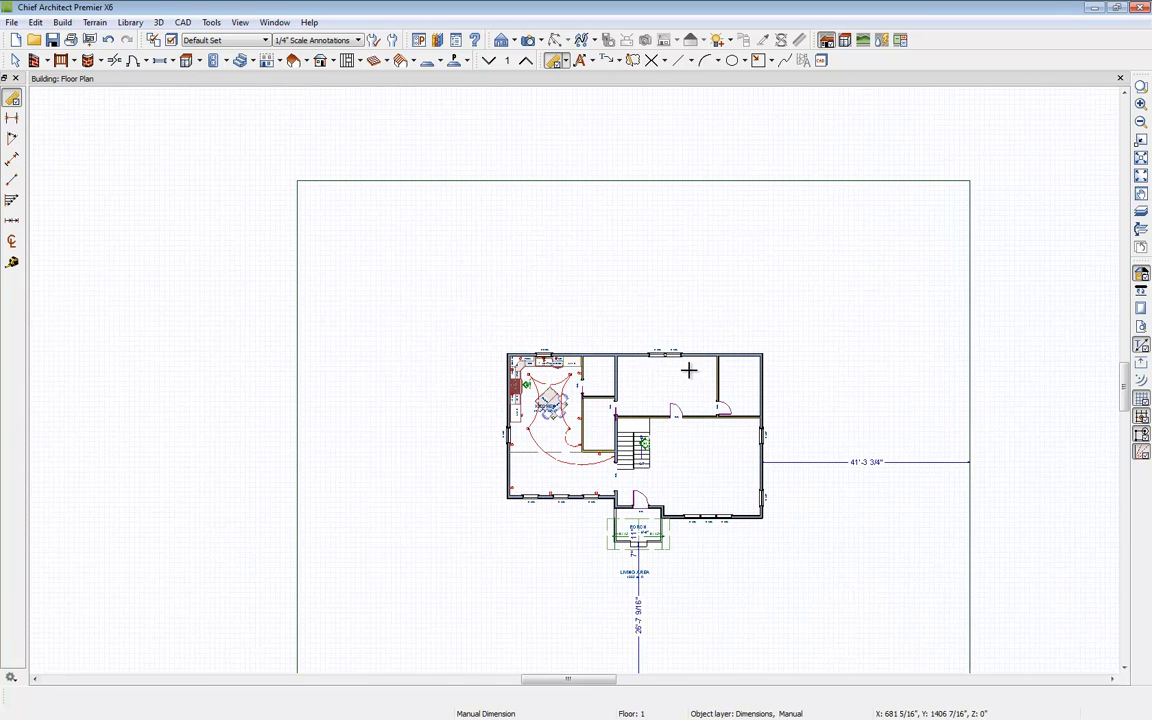
{"action": "left_click_drag", "start_coordinate": [636, 352], "coordinate": [635, 182]}
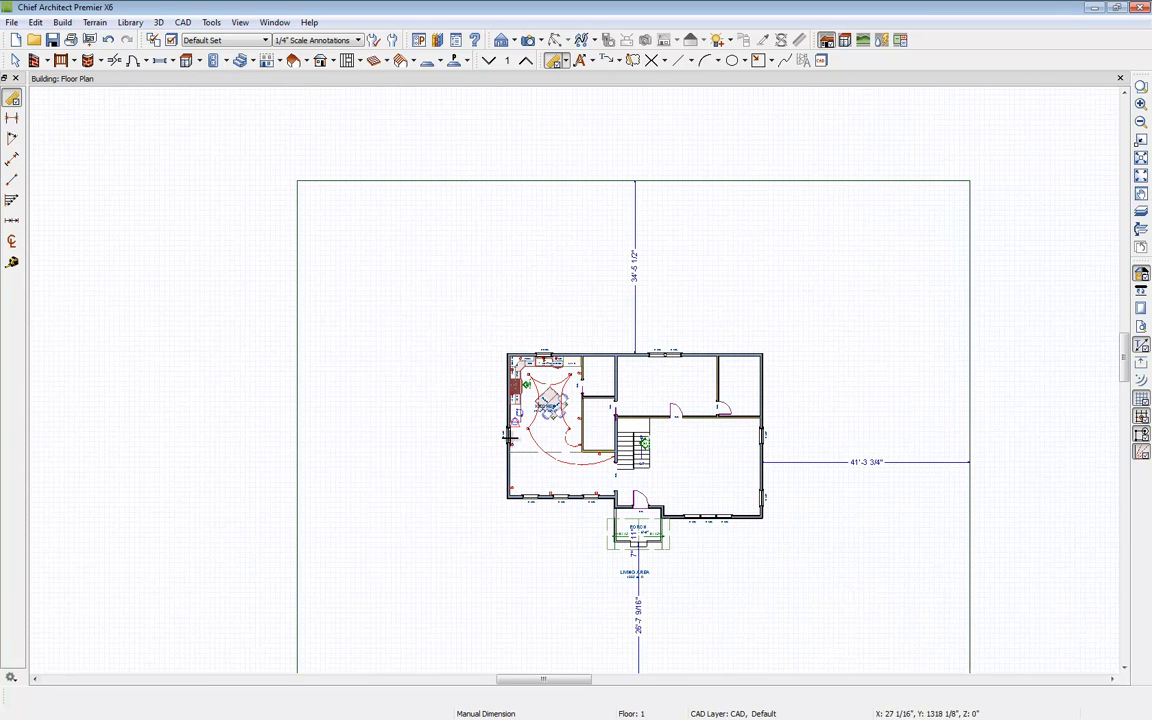
{"action": "left_click_drag", "start_coordinate": [505, 459], "coordinate": [294, 459]}
{"action": "key", "text": "space"}
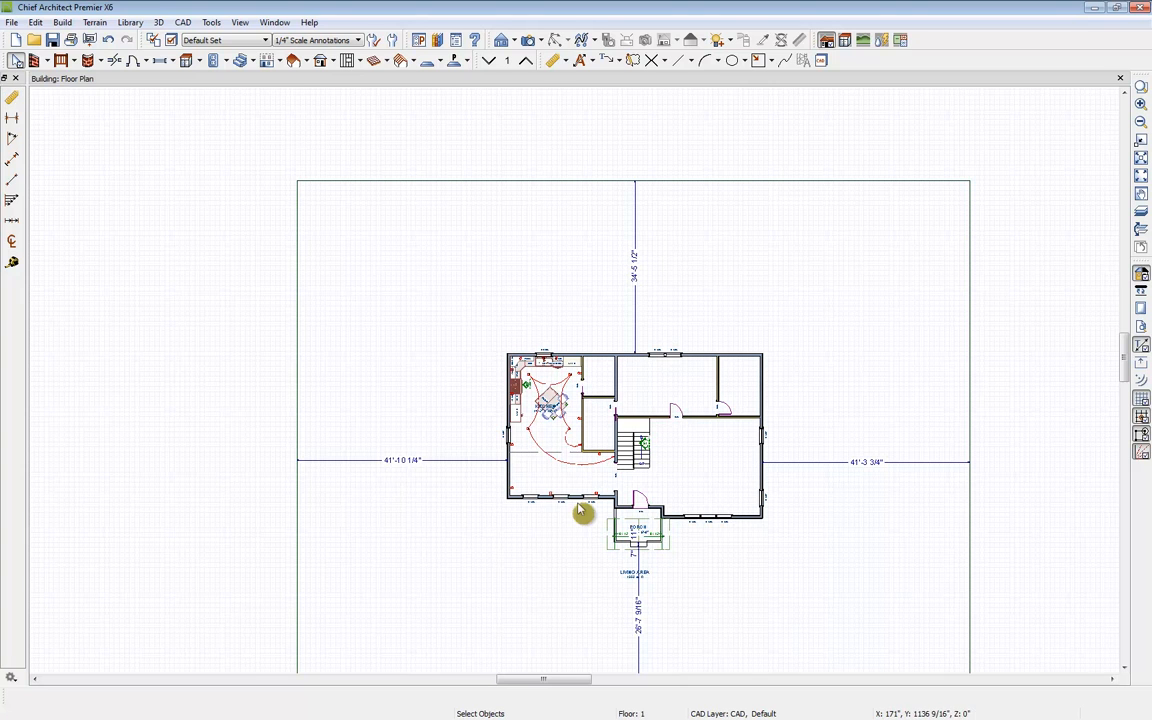
Step: Set the terrain perimeter's distance from the house's front to 28' and from its right side to 44'
{"action": "scroll", "coordinate": [580, 512], "scroll_direction": "down", "scroll_amount": 3}
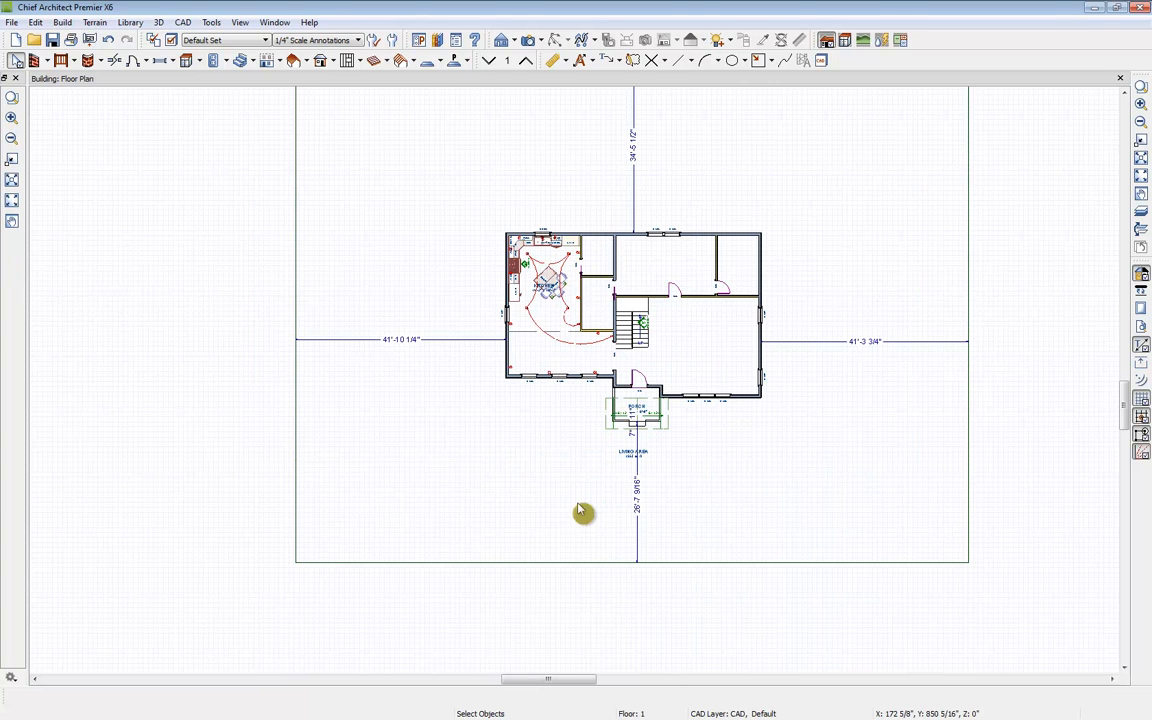
{"action": "left_click", "coordinate": [680, 576]}
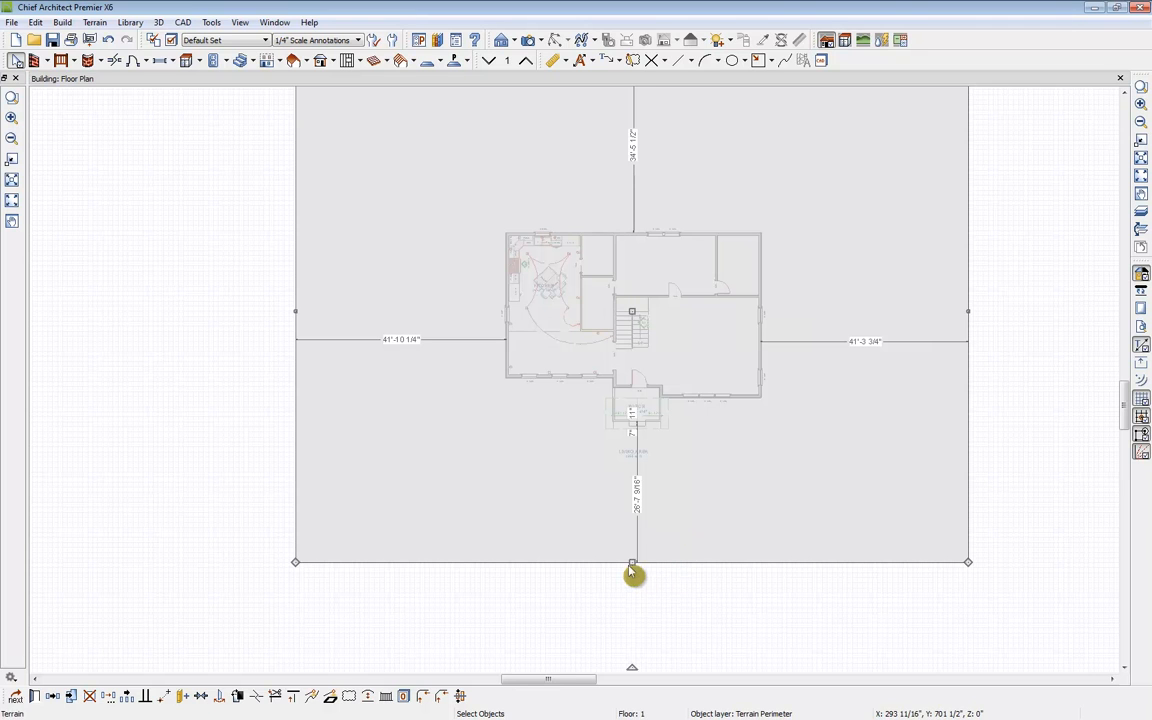
{"action": "left_click", "coordinate": [640, 508]}
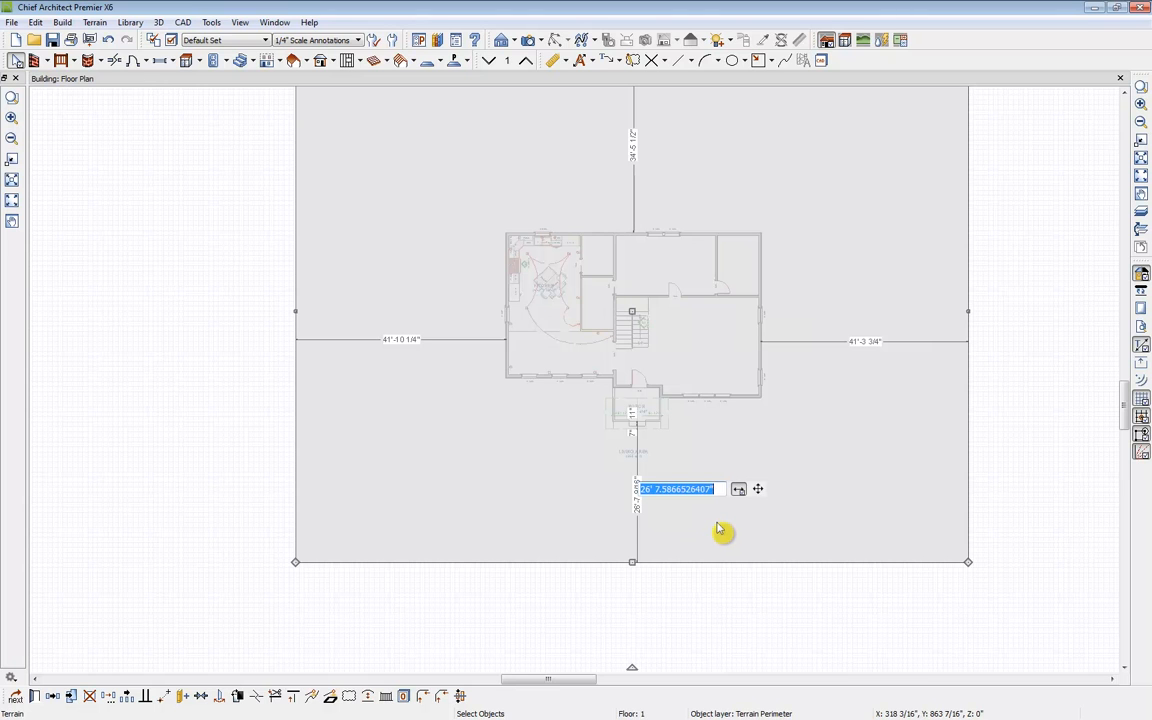
{"action": "type", "text": "2"}
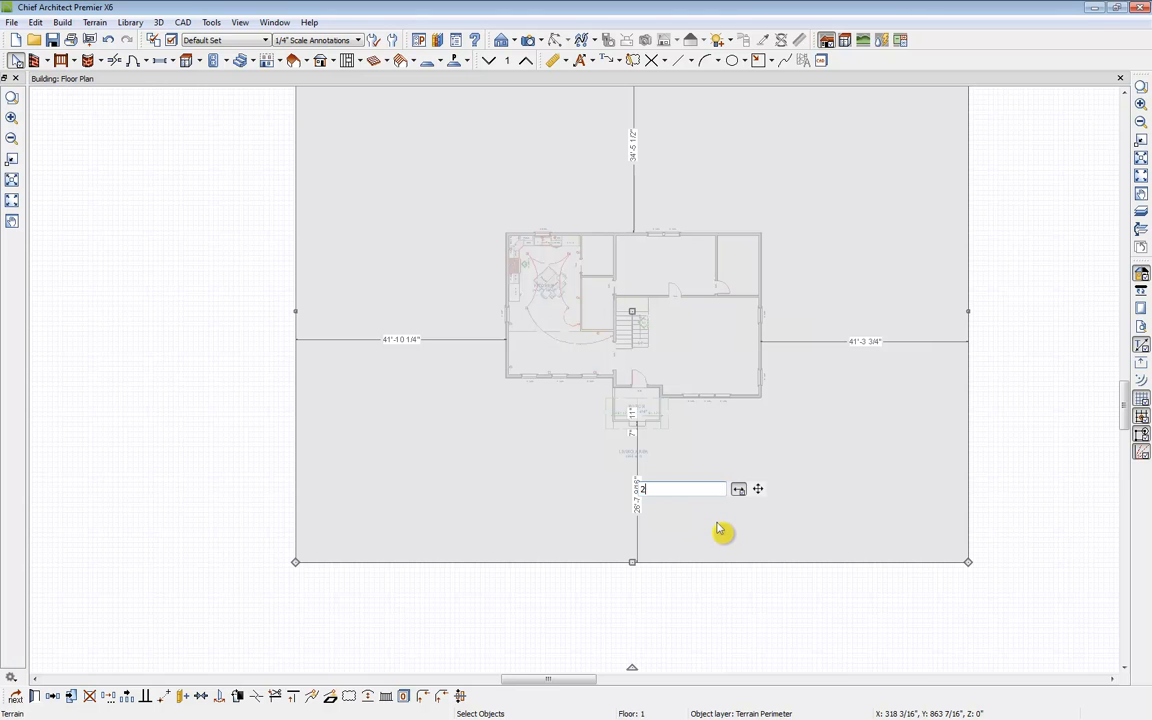
{"action": "type", "text": "8"}
{"action": "key", "text": "Return"}
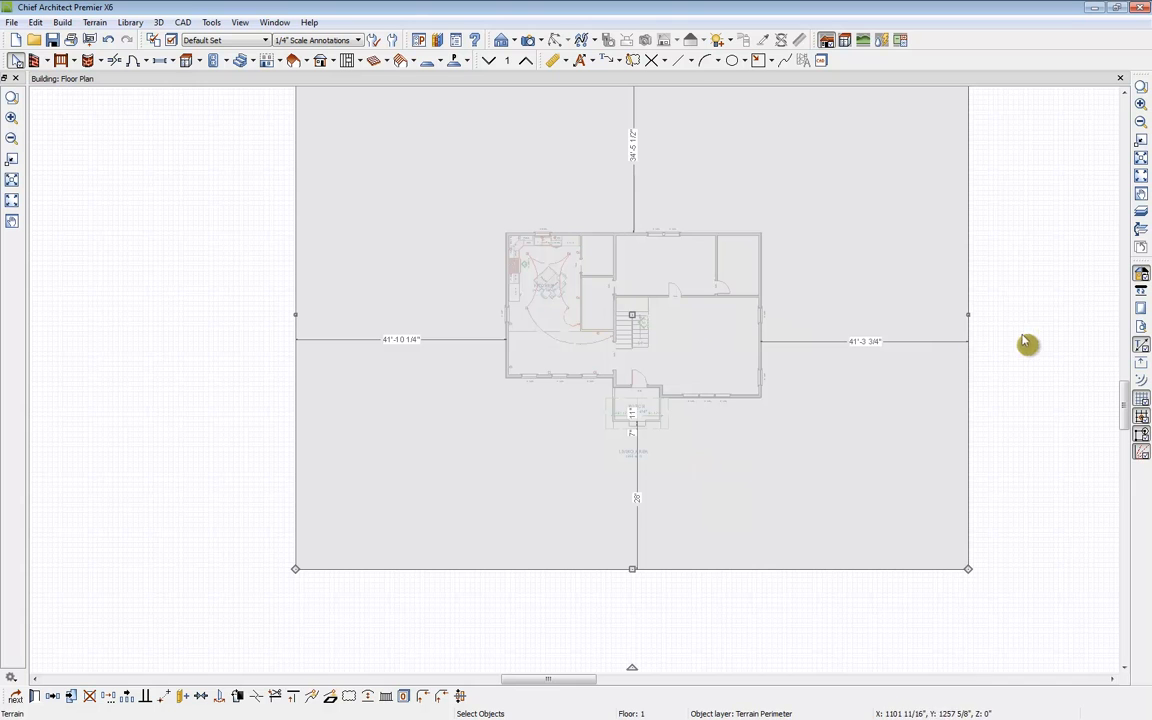
{"action": "left_click", "coordinate": [860, 355]}
{"action": "type", "text": "44"}
{"action": "key", "text": "Return"}
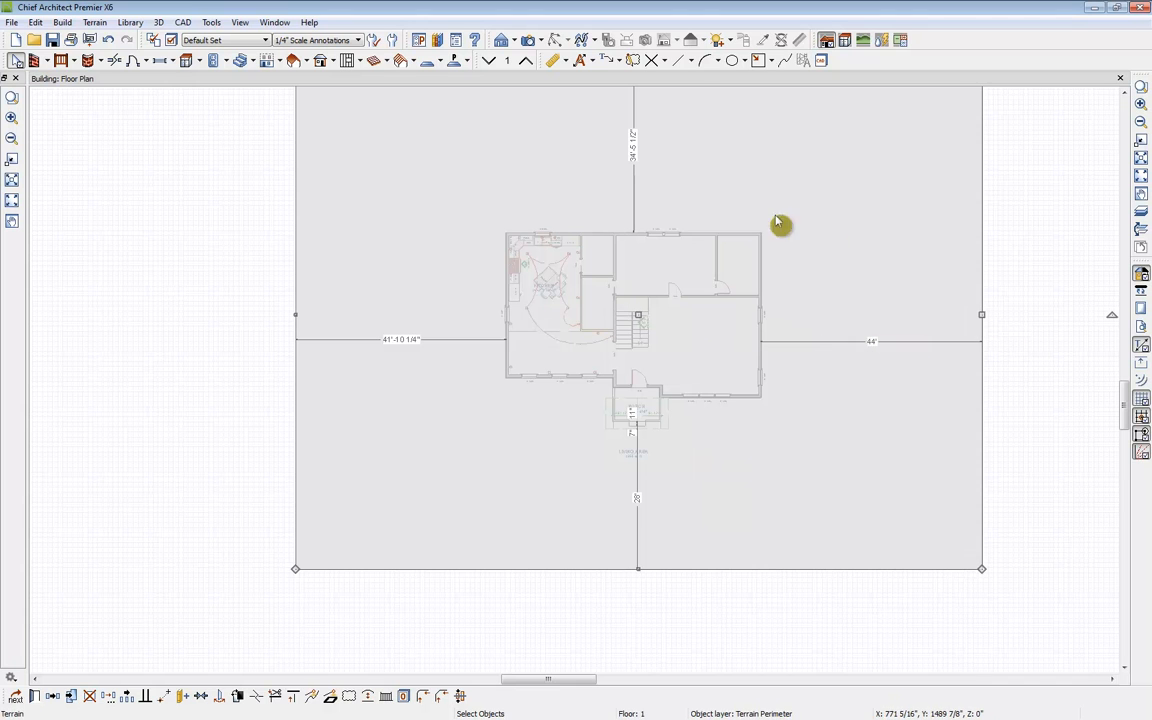
Step: Set the terrain perimeter's distance from the house's back to 46' and from its left side to 28'
{"action": "middle_click_drag", "start_coordinate": [779, 224], "coordinate": [758, 458]}
{"action": "left_click", "coordinate": [627, 392]}
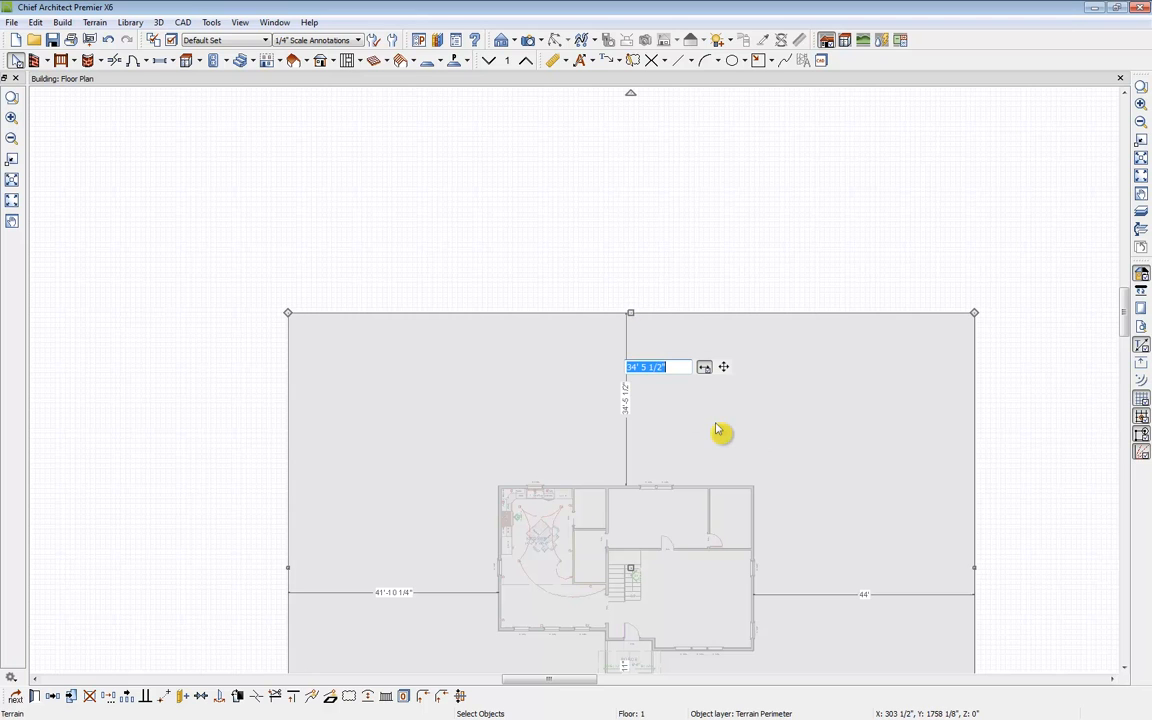
{"action": "type", "text": "46"}
{"action": "key", "text": "Return"}
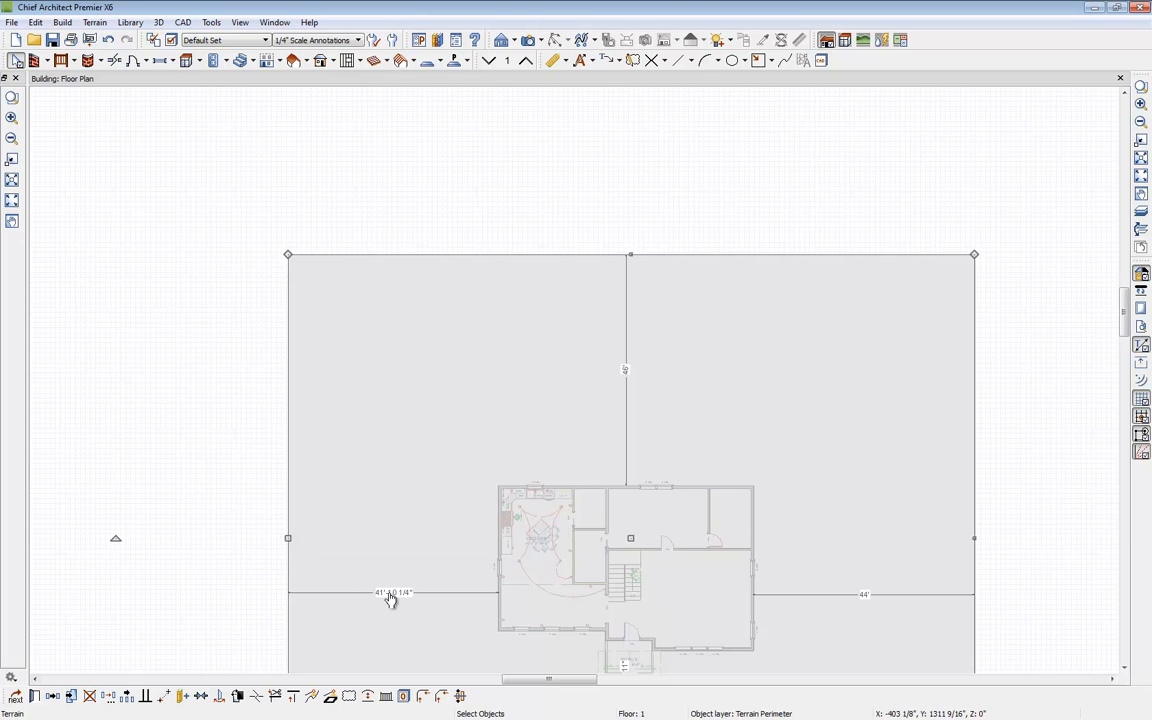
{"action": "left_click", "coordinate": [391, 597]}
{"action": "type", "text": "2"}
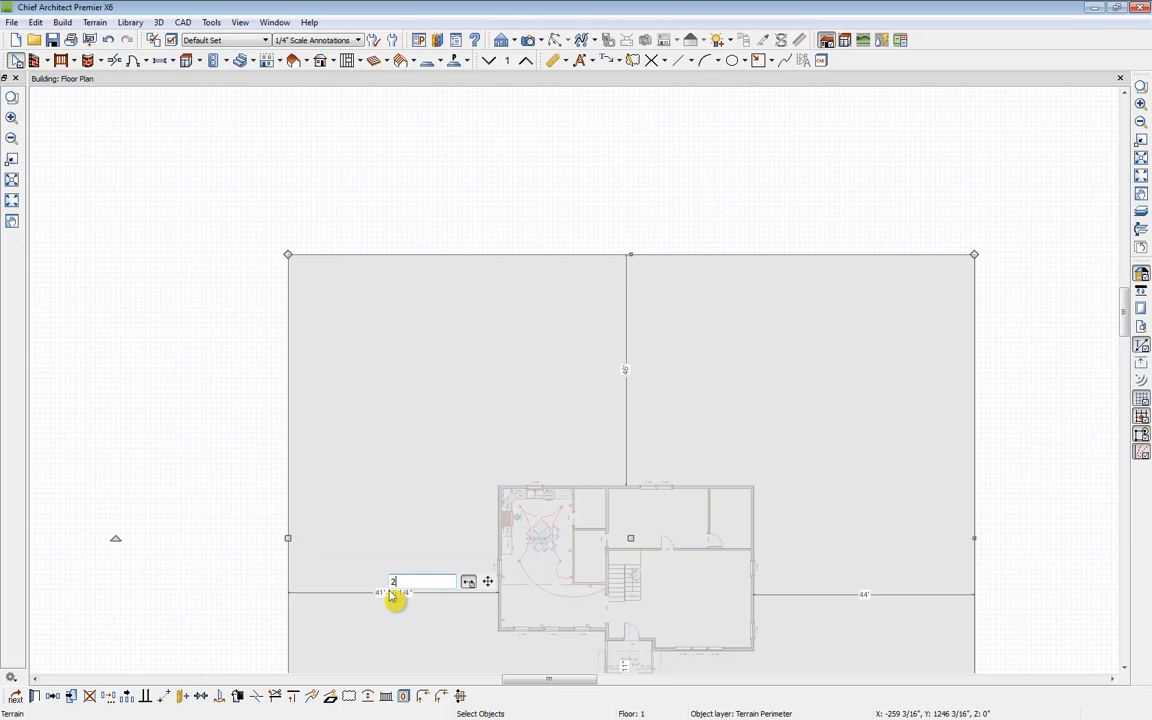
{"action": "type", "text": "8"}
{"action": "key", "text": "Return"}
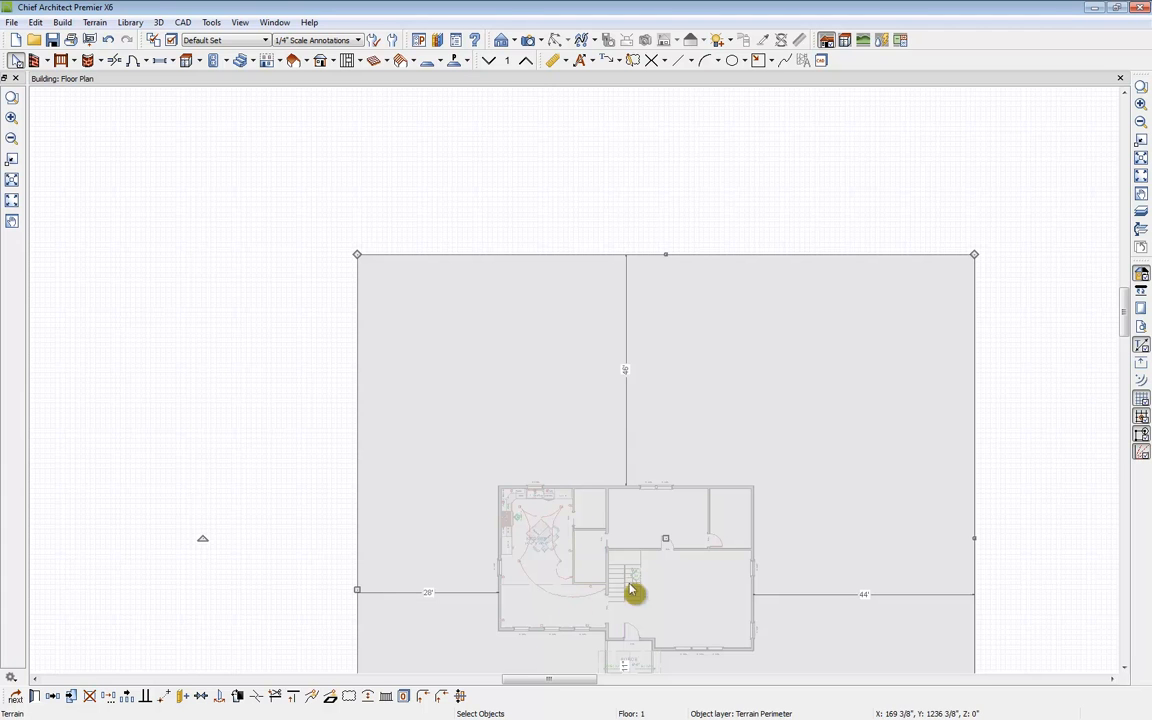
Step: Open a perspective full overview of the house on the terrain
{"action": "middle_click_drag", "start_coordinate": [658, 600], "coordinate": [625, 414]}
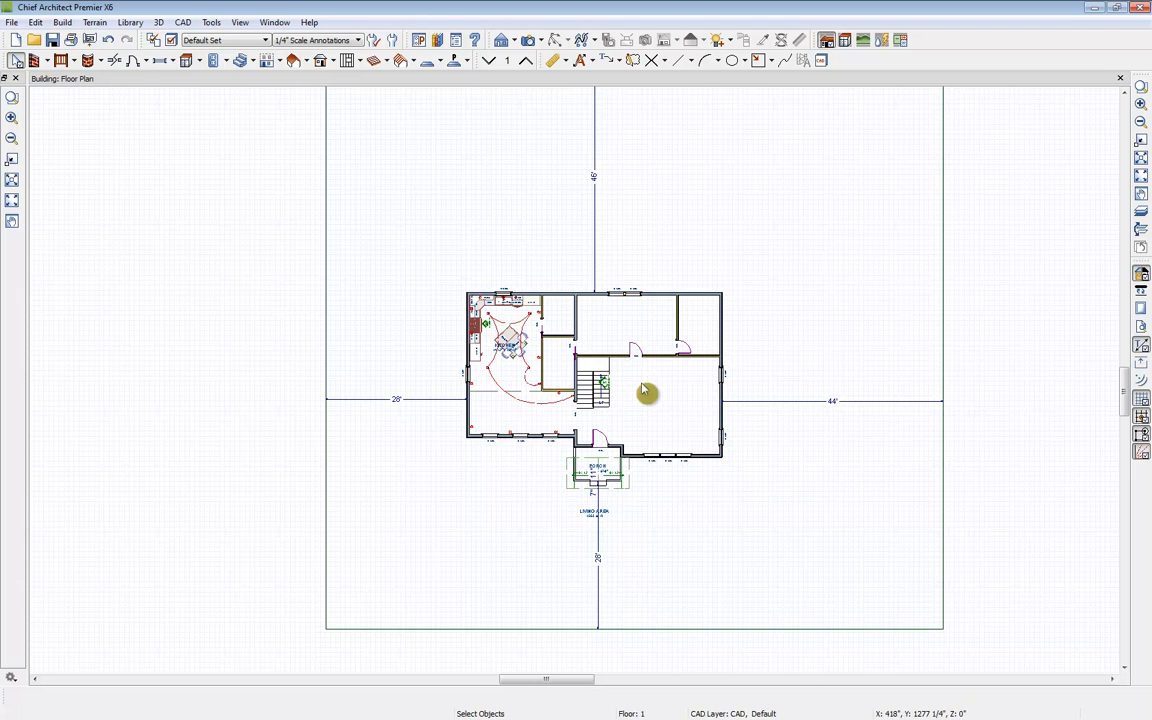
{"action": "left_click", "coordinate": [539, 42]}
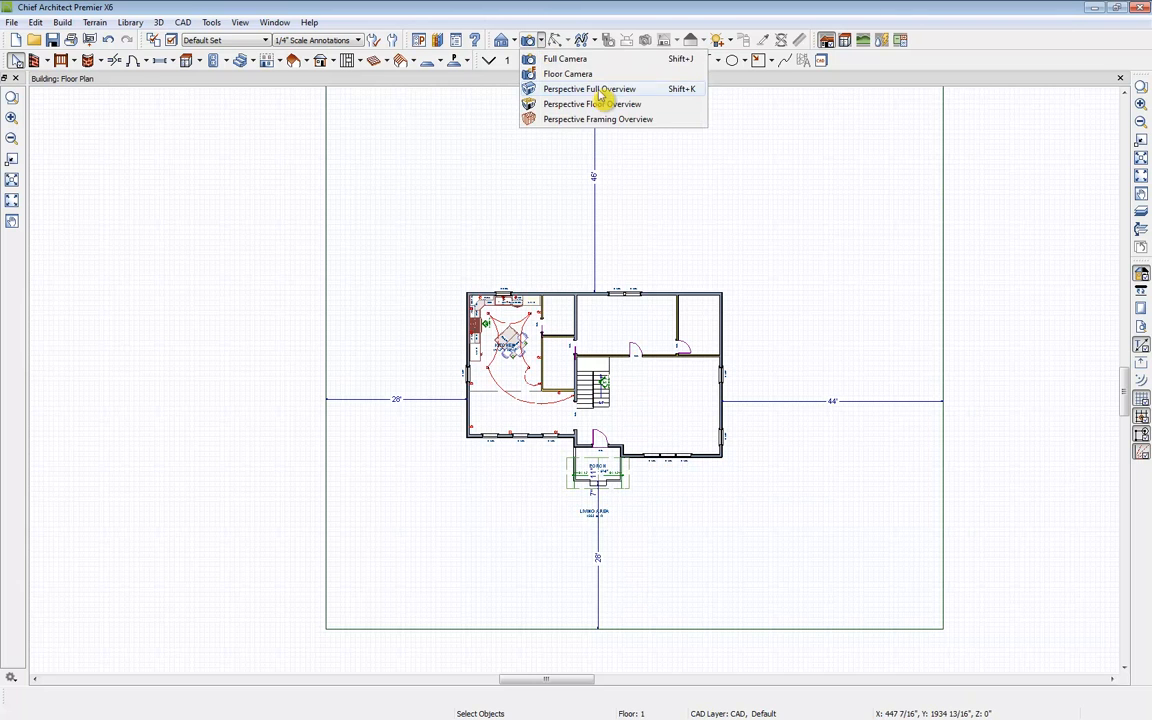
{"action": "left_click", "coordinate": [601, 97]}
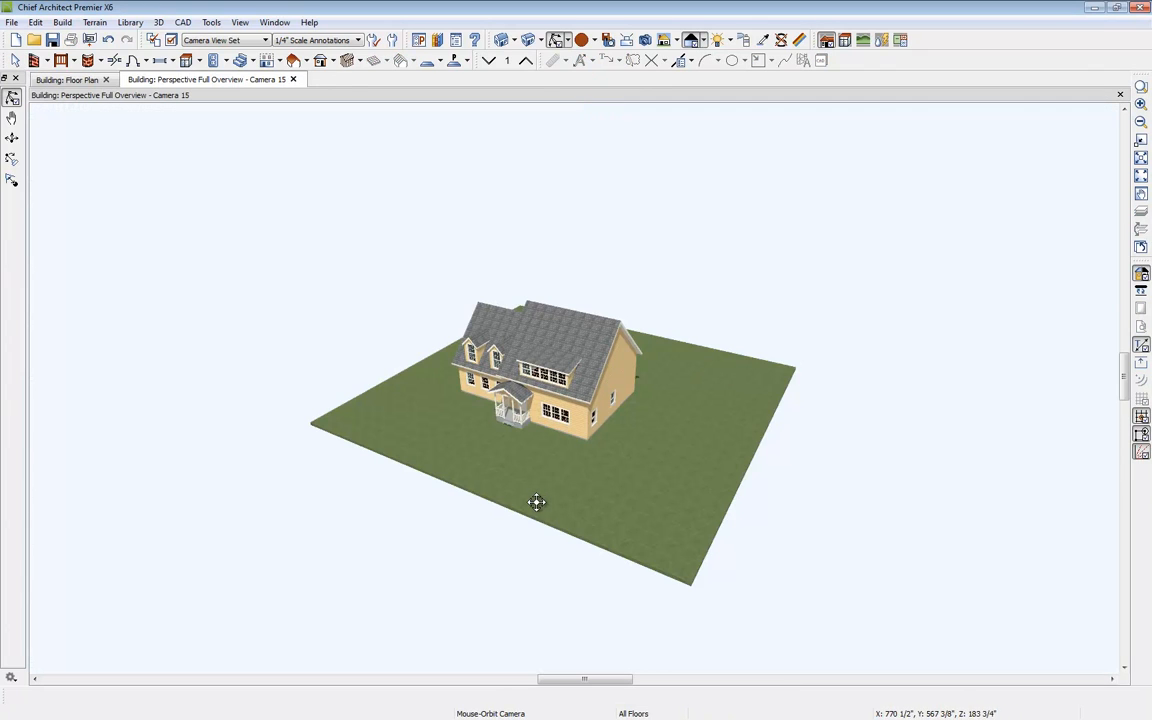
Step: Turn off automatic building pad elevation in the terrain specification
{"action": "key", "text": "space"}
{"action": "left_click", "coordinate": [545, 506]}
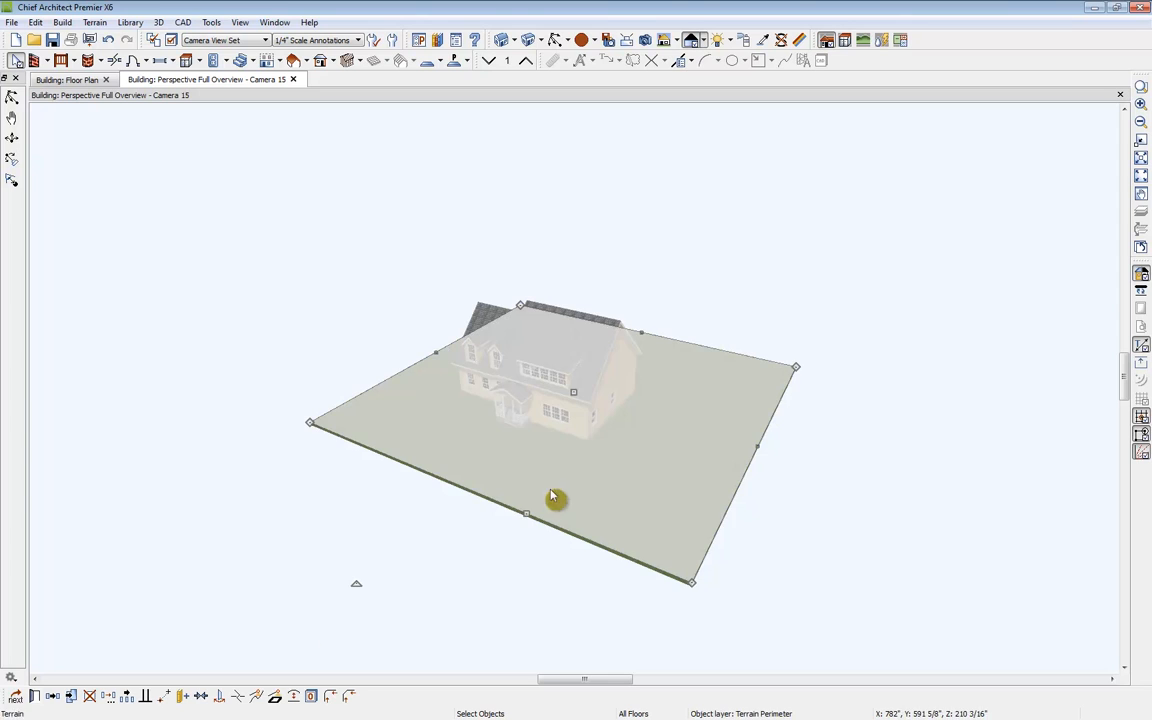
{"action": "left_click", "coordinate": [32, 697]}
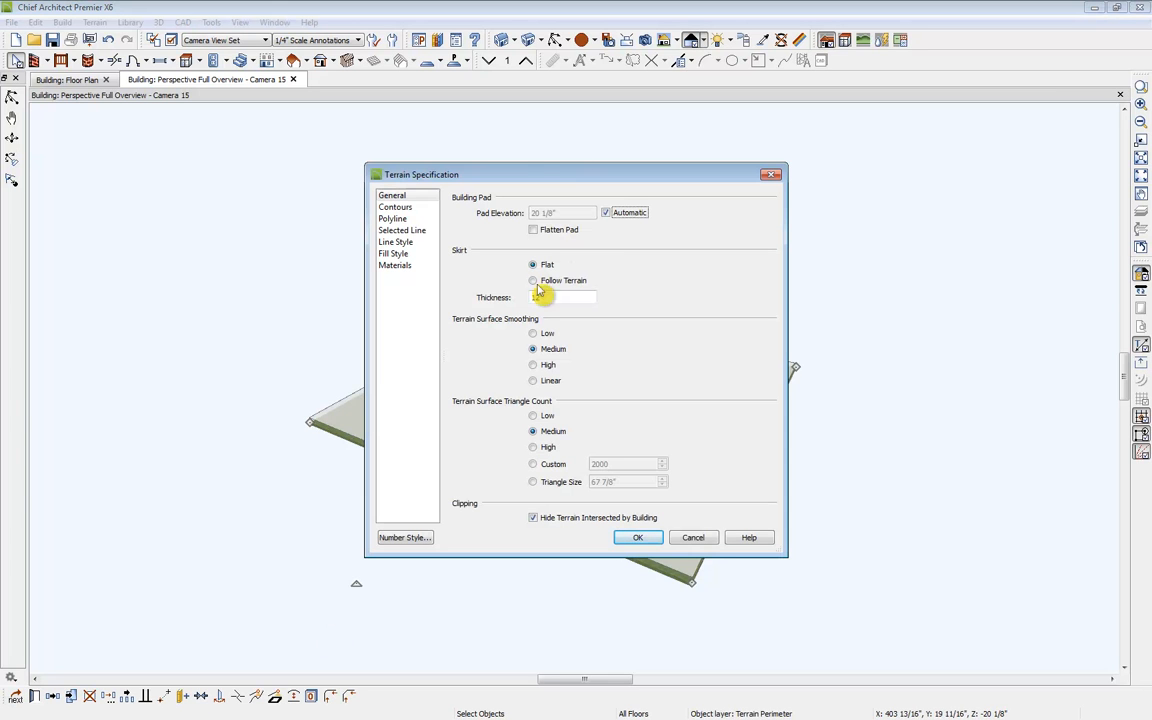
{"action": "left_click", "coordinate": [622, 215]}
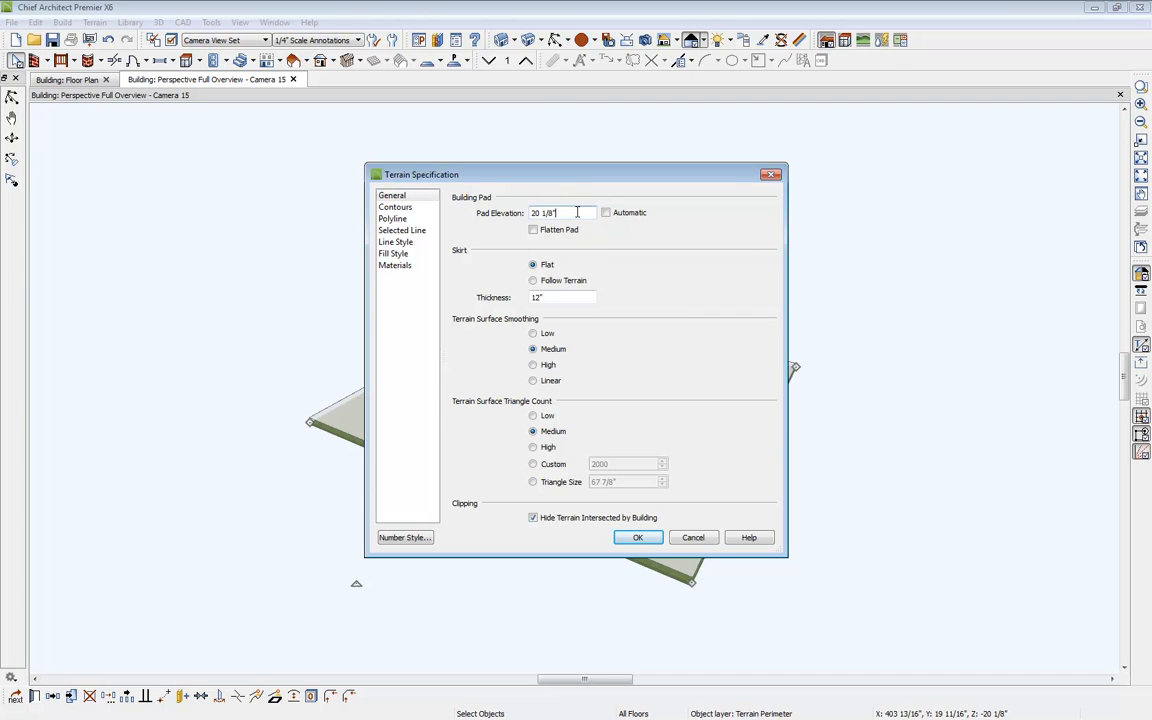
{"action": "left_click", "coordinate": [655, 537]}
{"action": "left_click", "coordinate": [358, 519]}
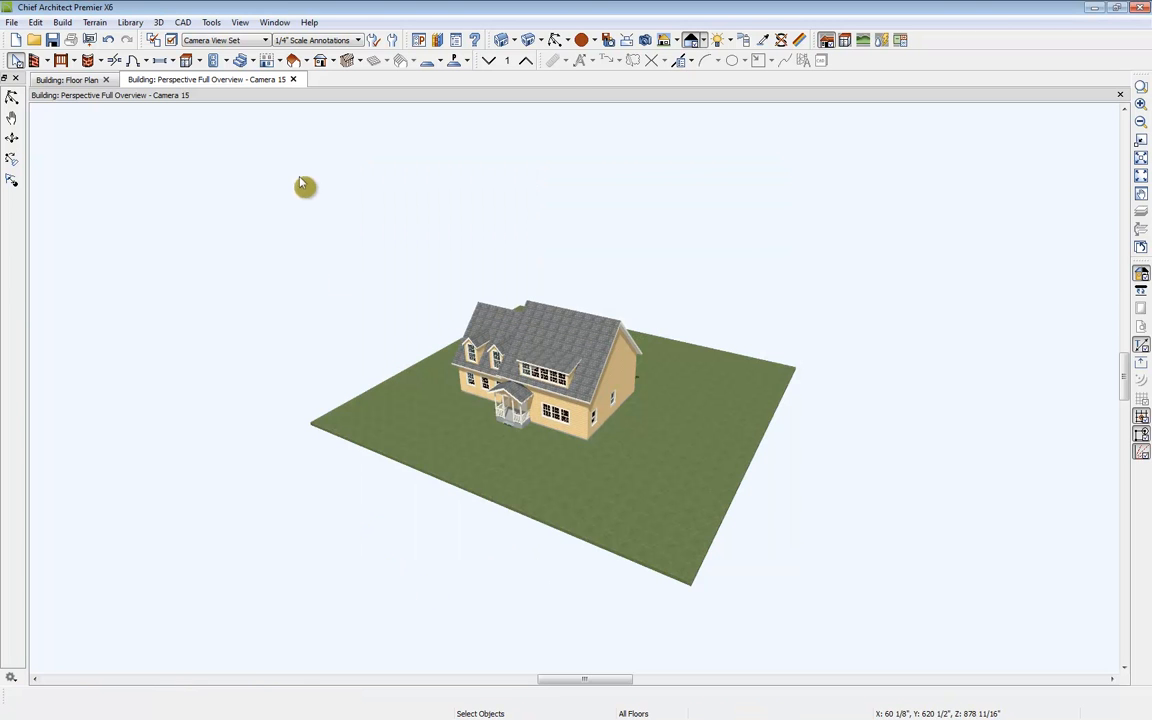
Step: Tile the floor plan and the 3D overview side by side
{"action": "left_click", "coordinate": [61, 79]}
{"action": "left_click_drag", "start_coordinate": [61, 126], "coordinate": [90, 93]}
{"action": "middle_click_drag", "start_coordinate": [308, 190], "coordinate": [291, 301]}
{"action": "scroll", "coordinate": [343, 342], "scroll_direction": "up", "scroll_amount": 2}
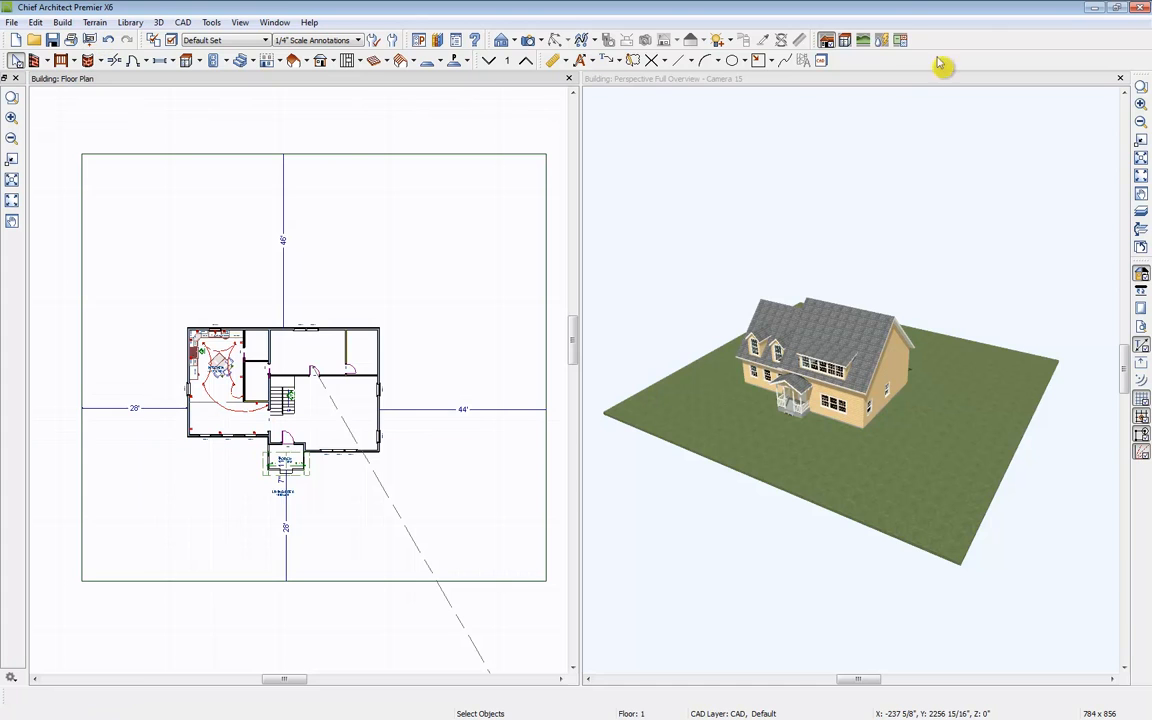
Step: Draw an elevation region about 31' wide along the terrain's back edge and set its elevation to 80
{"action": "left_click", "coordinate": [865, 42]}
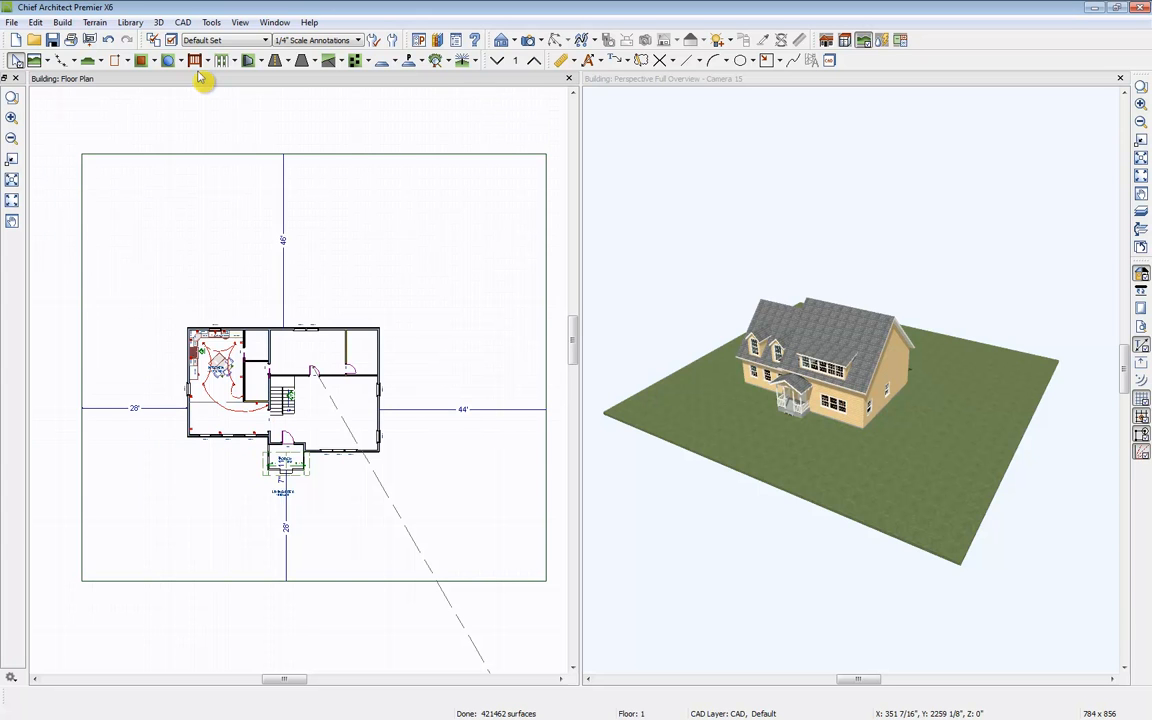
{"action": "left_click", "coordinate": [86, 62]}
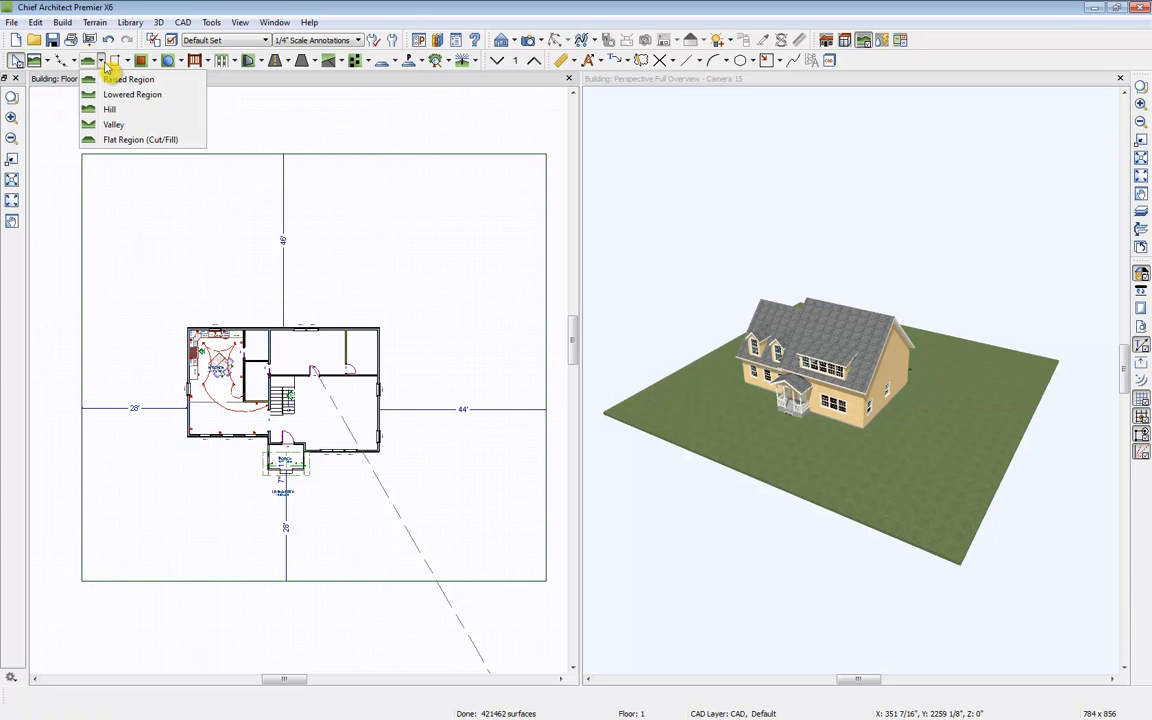
{"action": "left_click", "coordinate": [62, 61]}
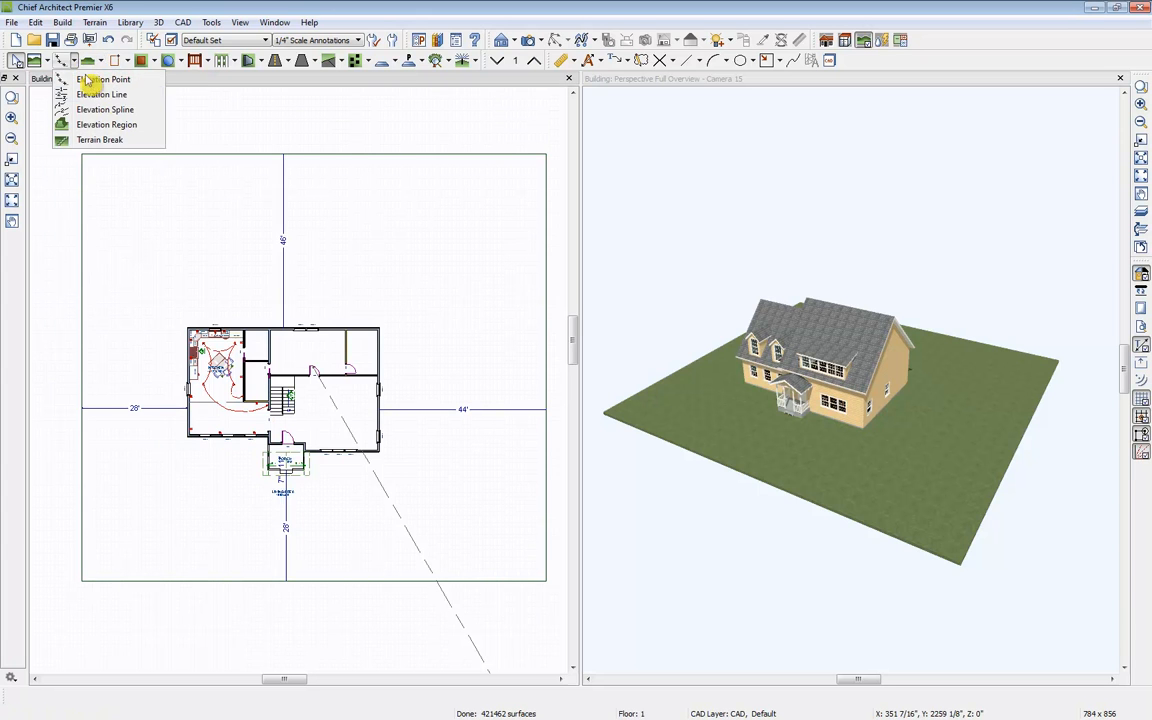
{"action": "left_click", "coordinate": [117, 124]}
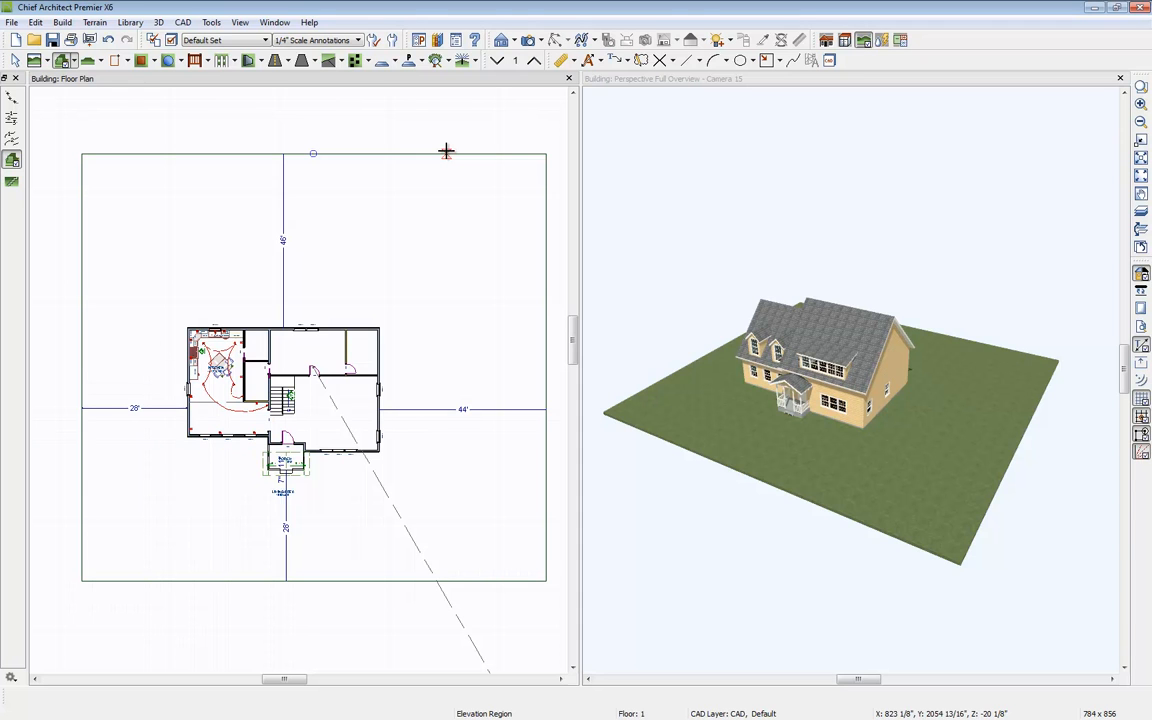
{"action": "left_click_drag", "start_coordinate": [345, 153], "coordinate": [462, 207]}
{"action": "key", "text": "space"}
{"action": "double_click", "coordinate": [468, 191]}
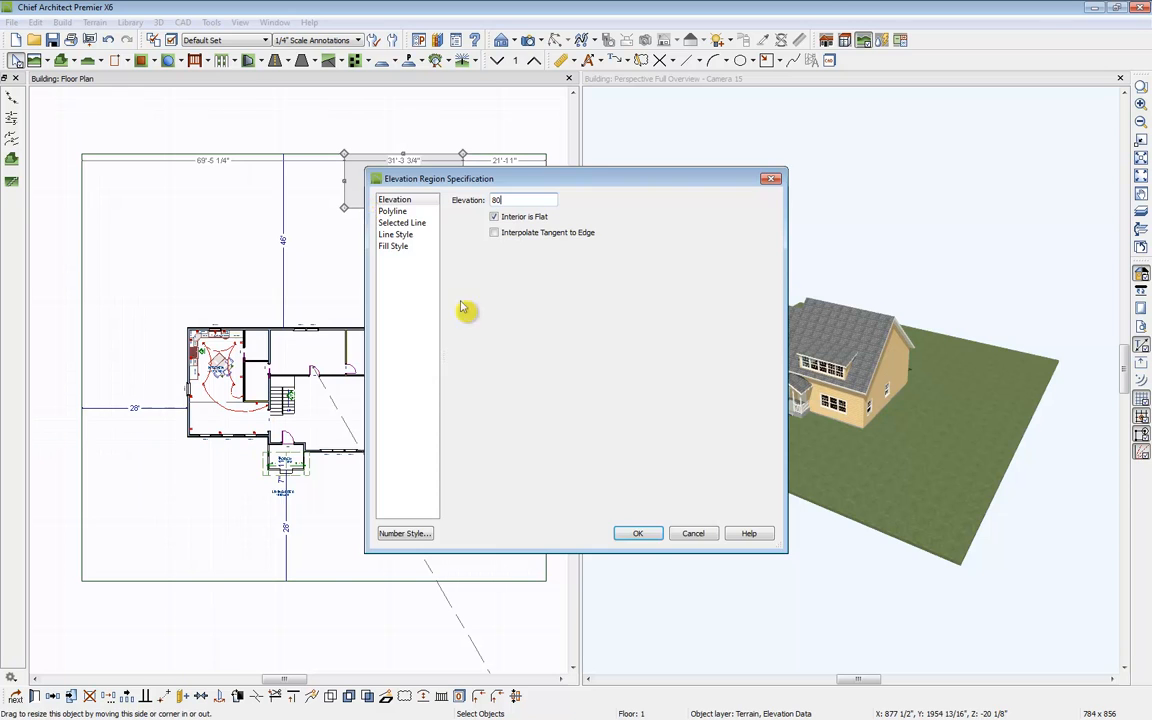
{"action": "key", "text": "Return"}
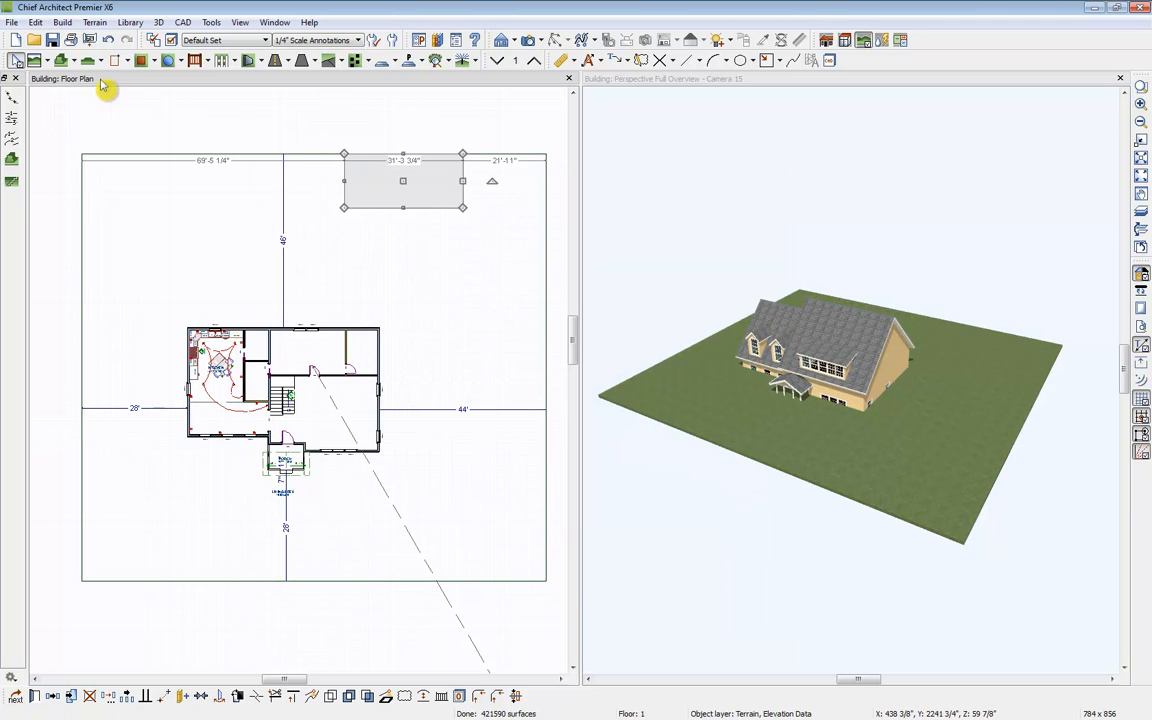
Step: Draw another elevation region across the front of the house, spanning the porch
{"action": "left_click", "coordinate": [62, 61]}
{"action": "left_click_drag", "start_coordinate": [161, 418], "coordinate": [420, 494]}
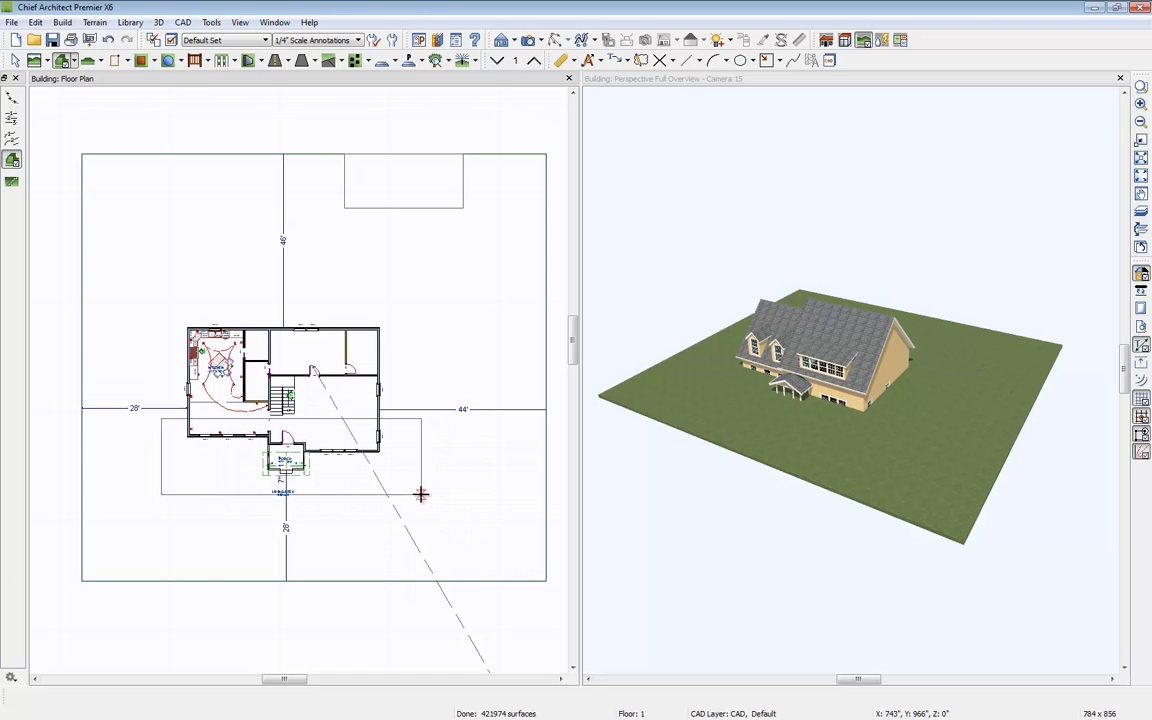
Step: Set the front elevation region's elevation to 0
{"action": "key", "text": "space"}
{"action": "double_click", "coordinate": [360, 505]}
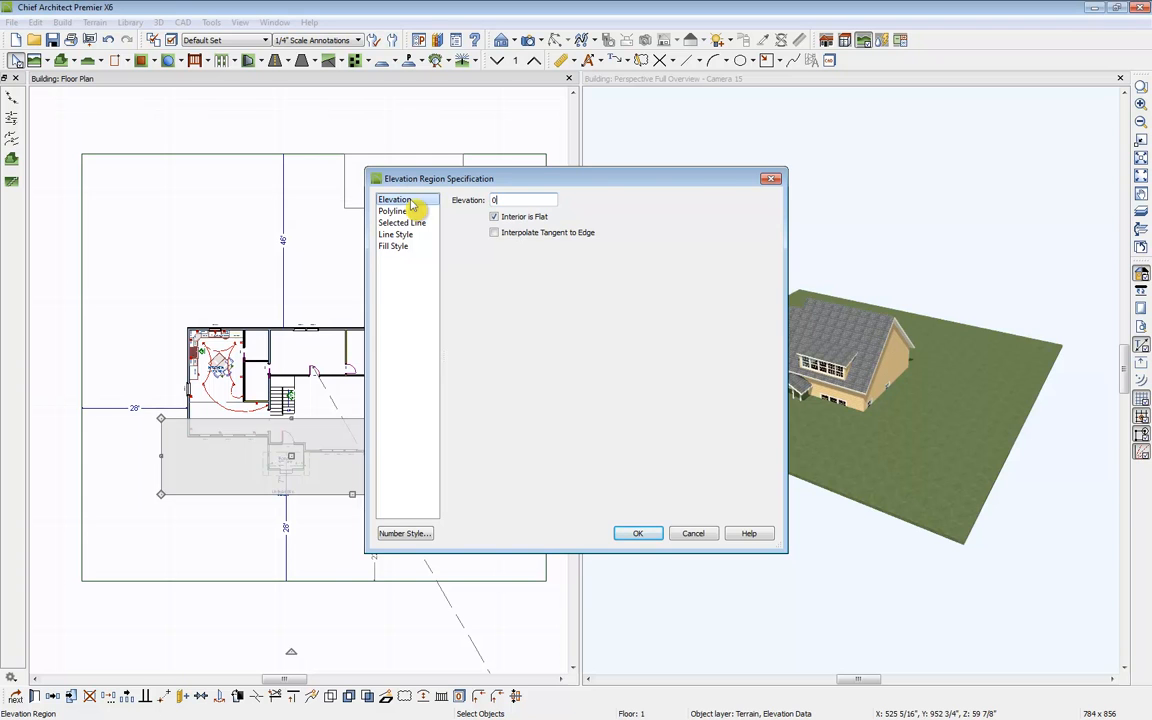
{"action": "key", "text": "Return"}
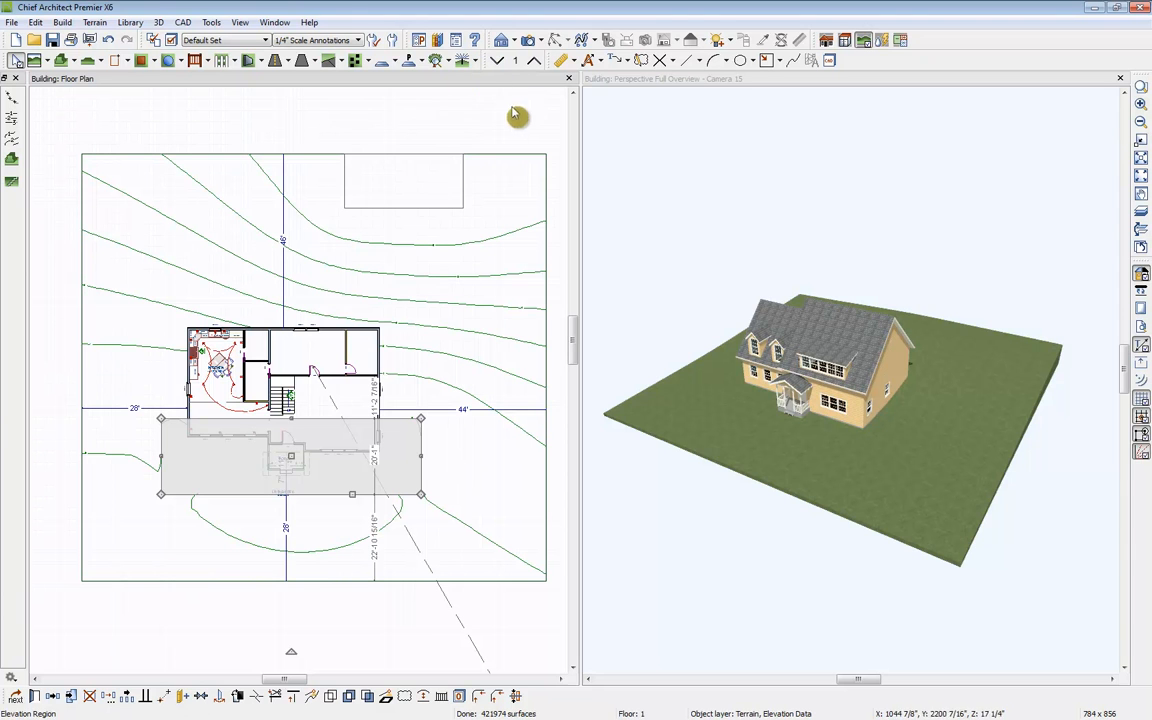
Step: Draw an elevation region about 11' wide along the terrain's right edge and set its elevation to 200
{"action": "left_click", "coordinate": [64, 61]}
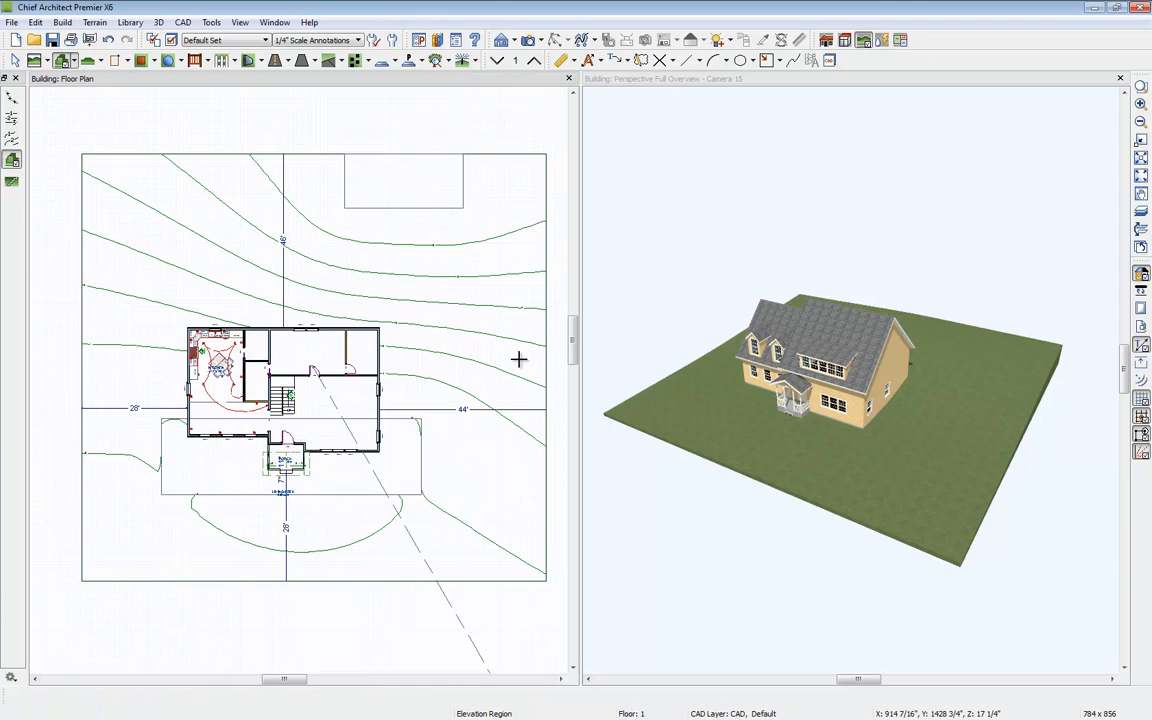
{"action": "left_click_drag", "start_coordinate": [513, 327], "coordinate": [554, 428]}
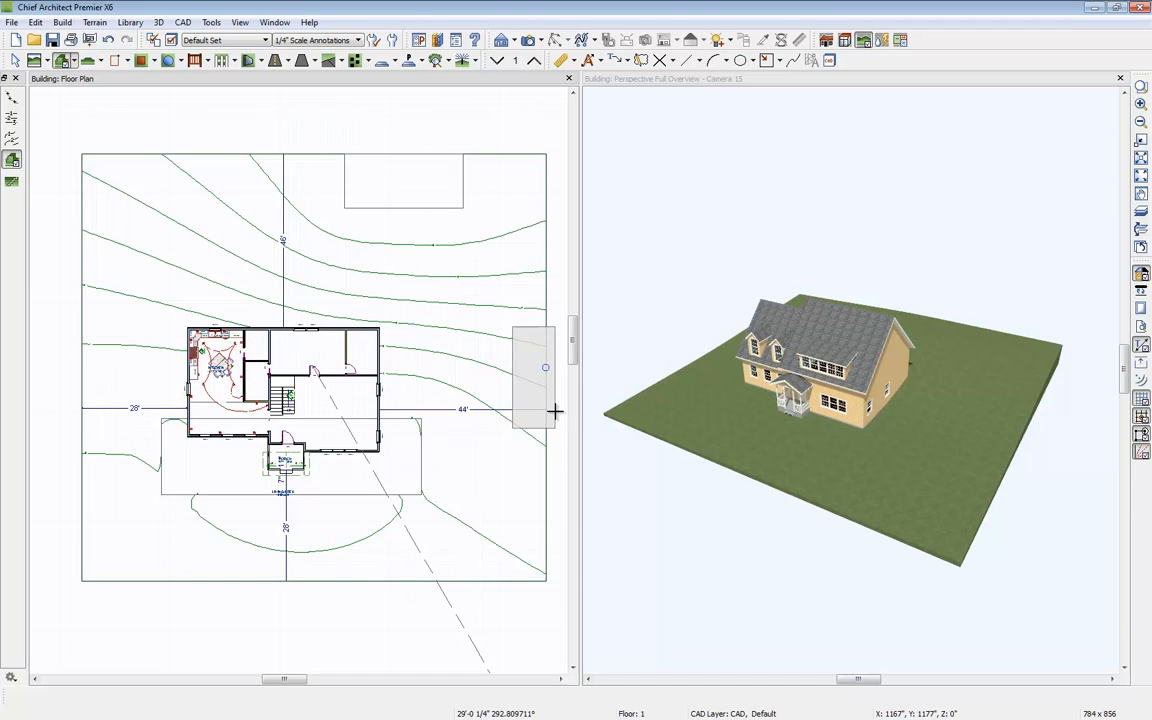
{"action": "key", "text": "space"}
{"action": "double_click", "coordinate": [547, 383]}
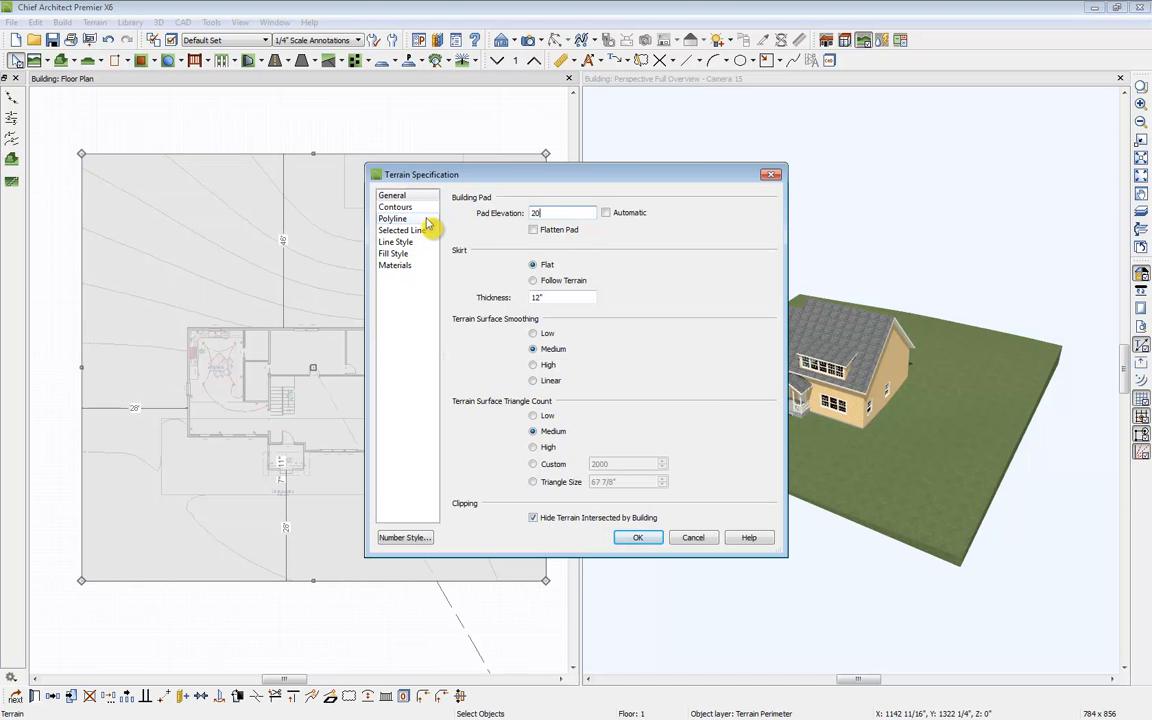
{"action": "left_click", "coordinate": [772, 175]}
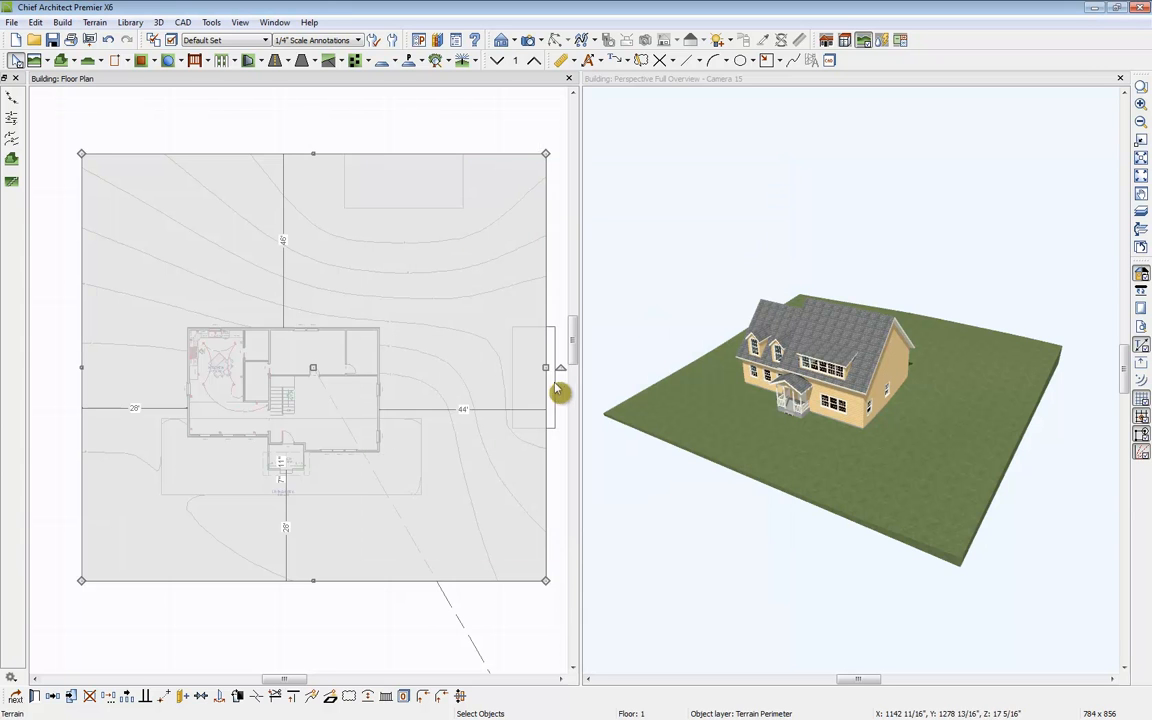
{"action": "left_click", "coordinate": [556, 370]}
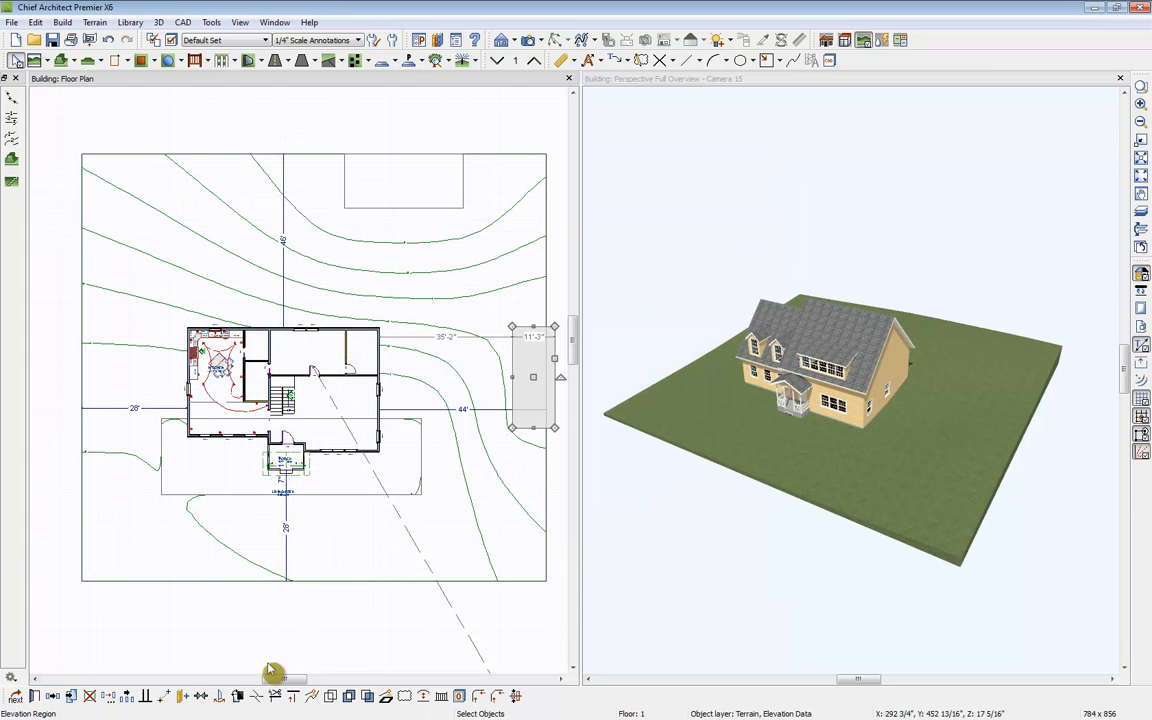
{"action": "left_click", "coordinate": [35, 697]}
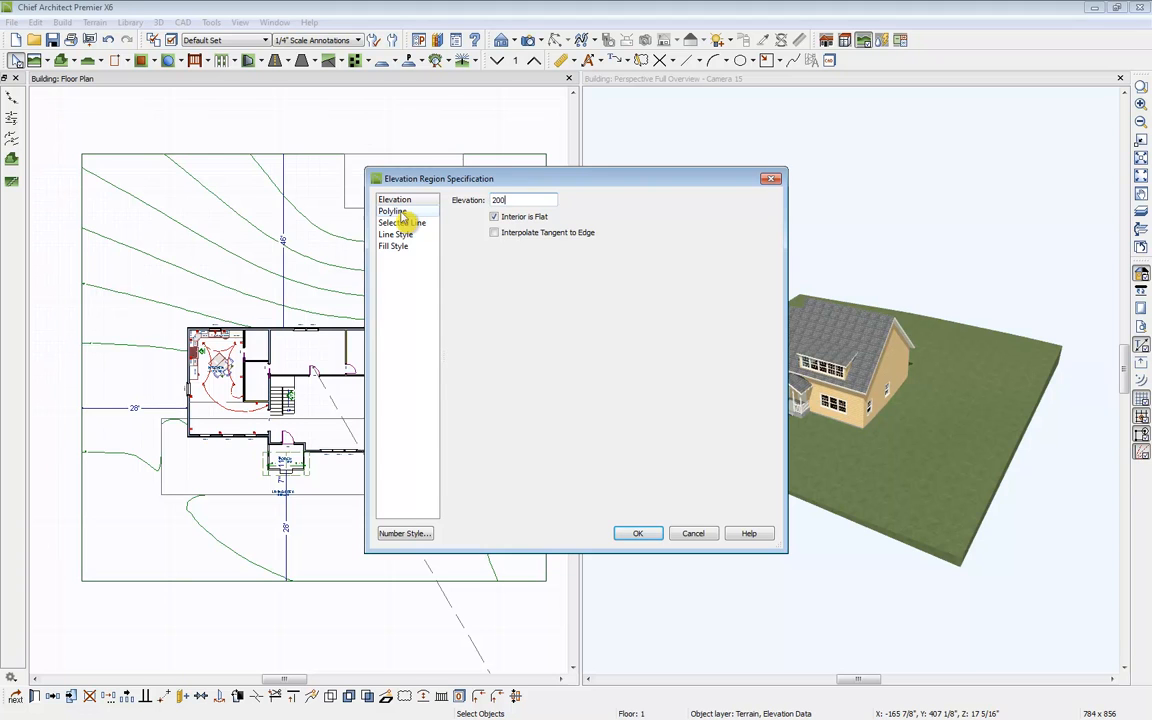
{"action": "key", "text": "Return"}
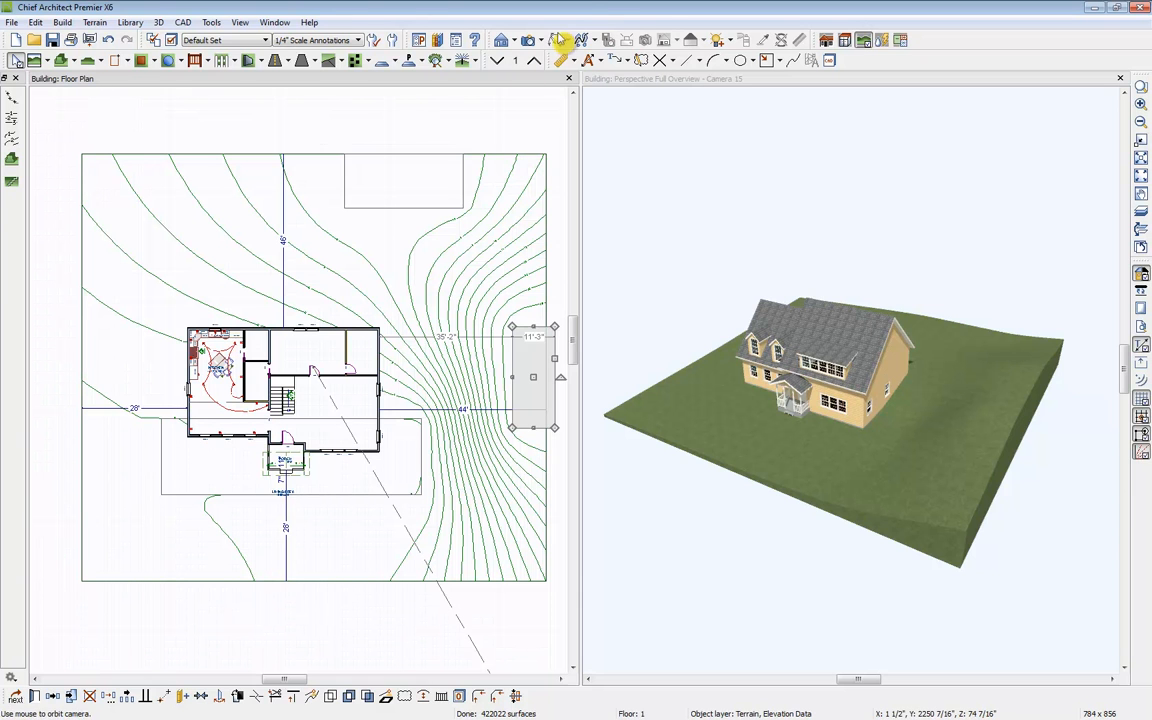
{"action": "left_click", "coordinate": [686, 98]}
{"action": "left_click", "coordinate": [557, 40]}
{"action": "mouse_move", "coordinate": [774, 296]}
{"action": "left_mouse_down"}
{"action": "mouse_move", "coordinate": [746, 237]}
{"action": "mouse_move", "coordinate": [800, 198]}
{"action": "mouse_move", "coordinate": [773, 287]}
{"action": "left_mouse_up"}
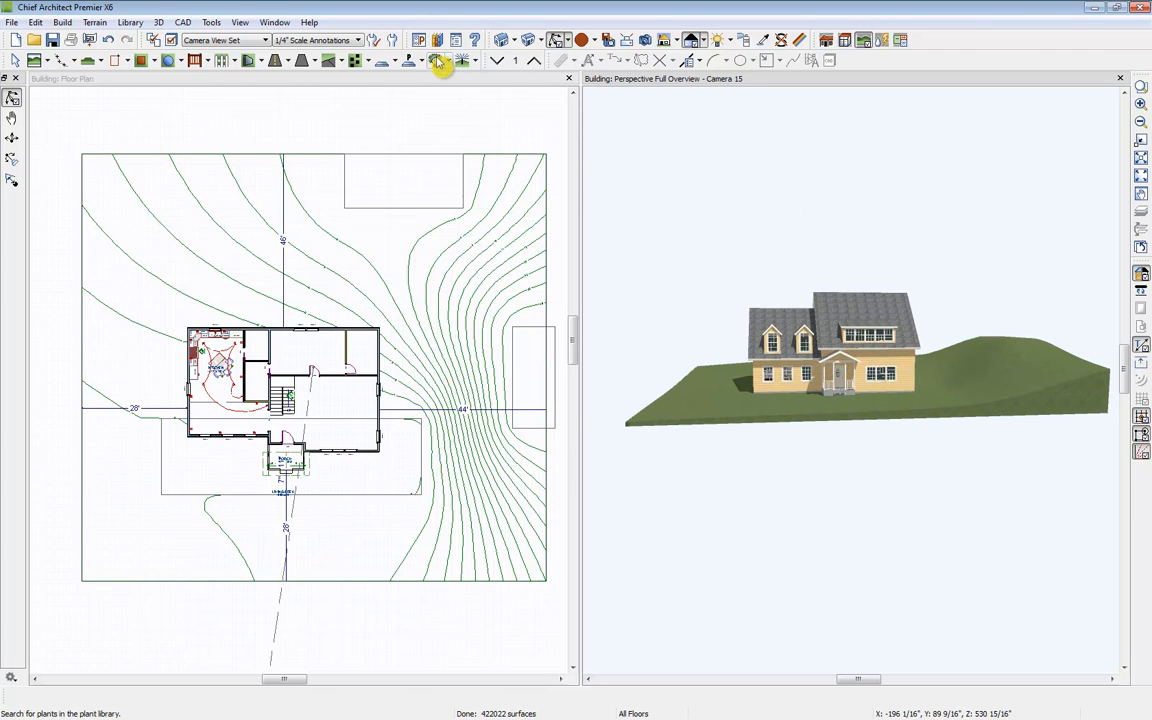
Step: Open the Plant Chooser and examine the hardiness zone map
{"action": "left_click", "coordinate": [396, 60]}
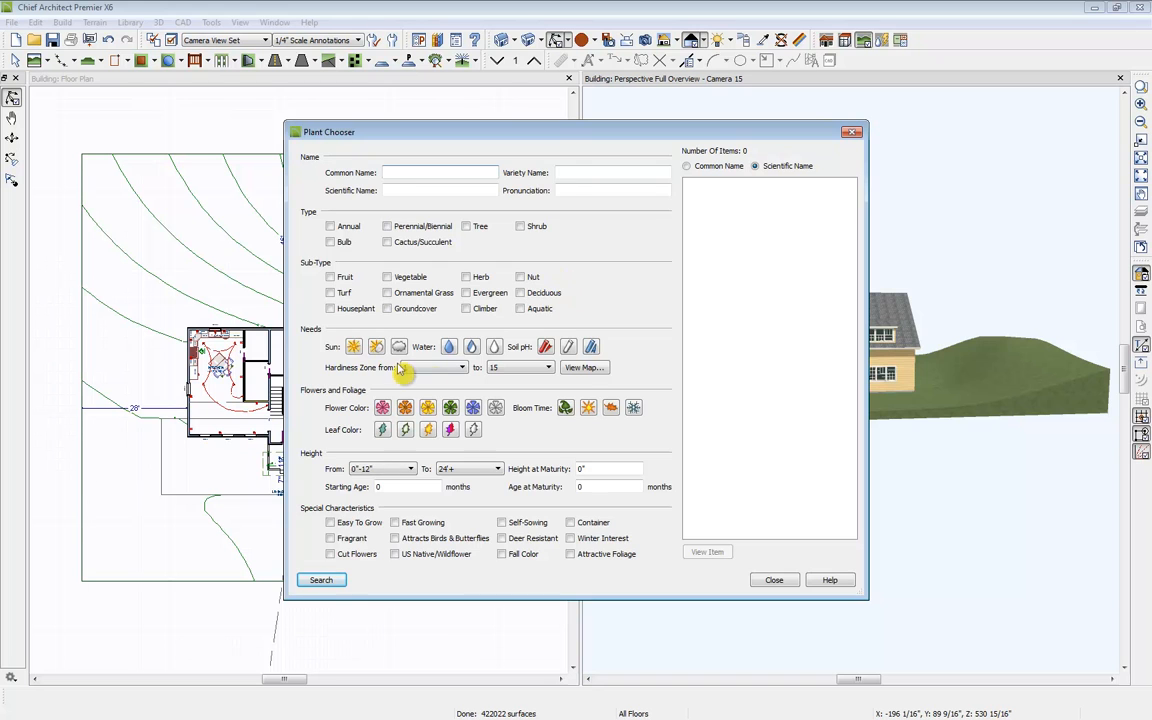
{"action": "left_click", "coordinate": [583, 367]}
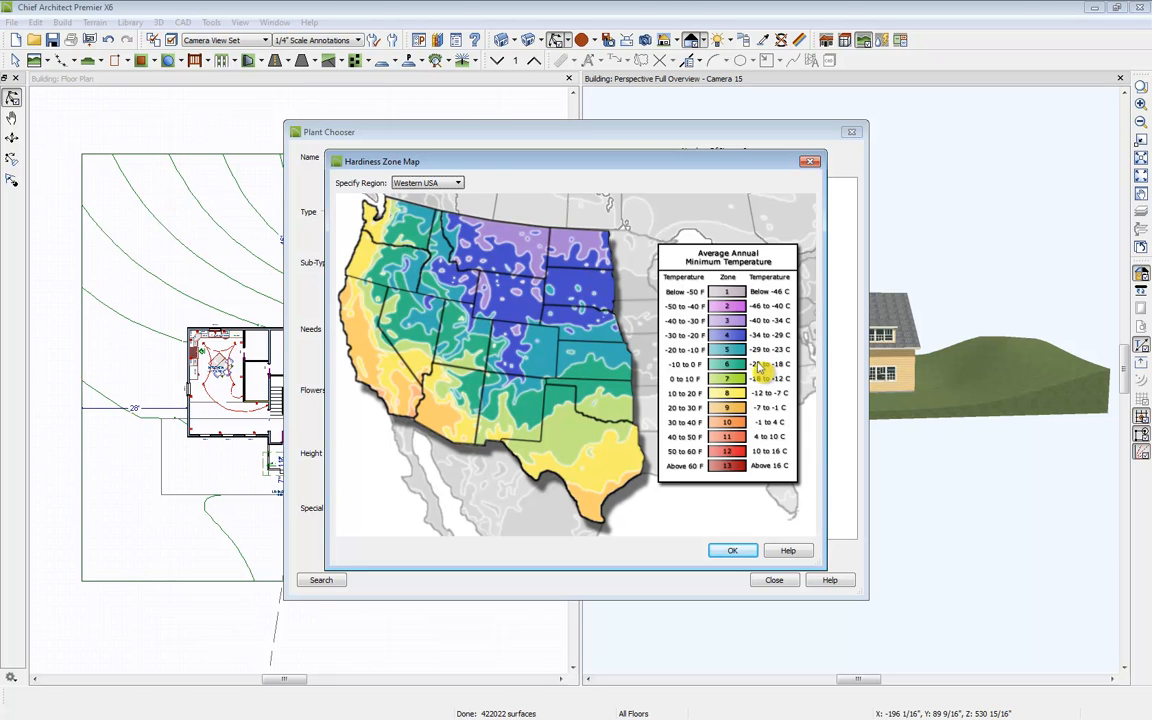
{"action": "left_click", "coordinate": [735, 551]}
Step: Set the Plant Chooser's hardiness zone range from 5 to 6 and close the chooser
{"action": "left_click", "coordinate": [458, 367]}
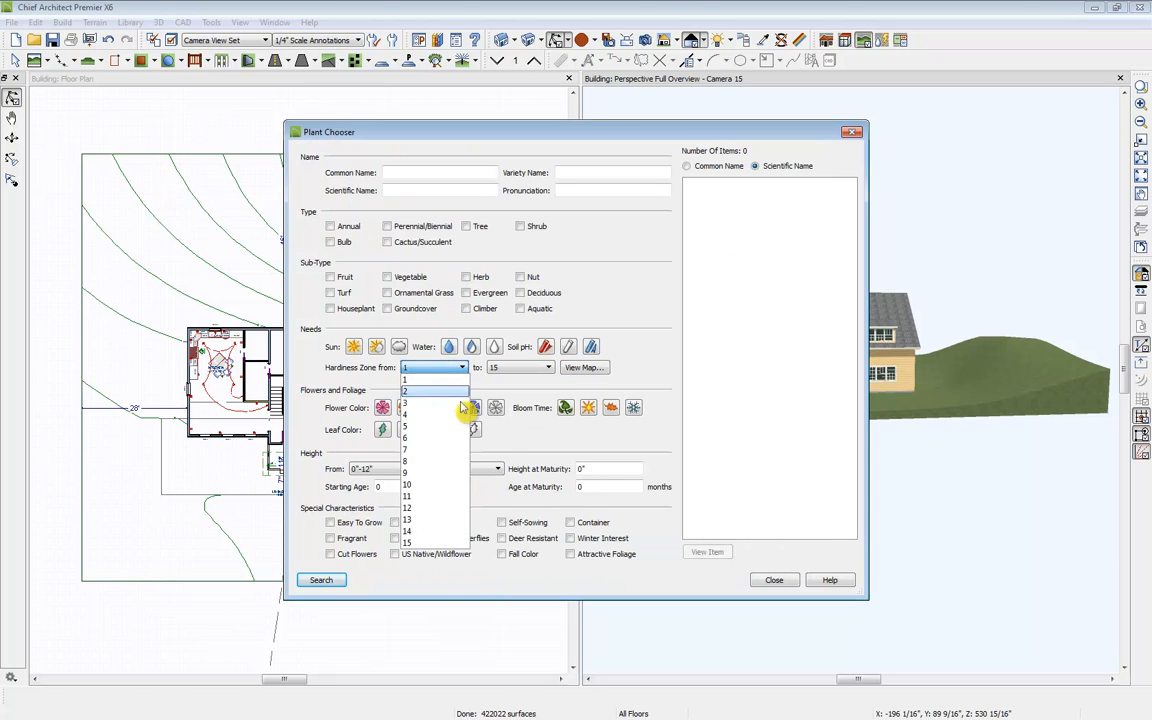
{"action": "left_click", "coordinate": [458, 425]}
{"action": "left_click", "coordinate": [449, 366]}
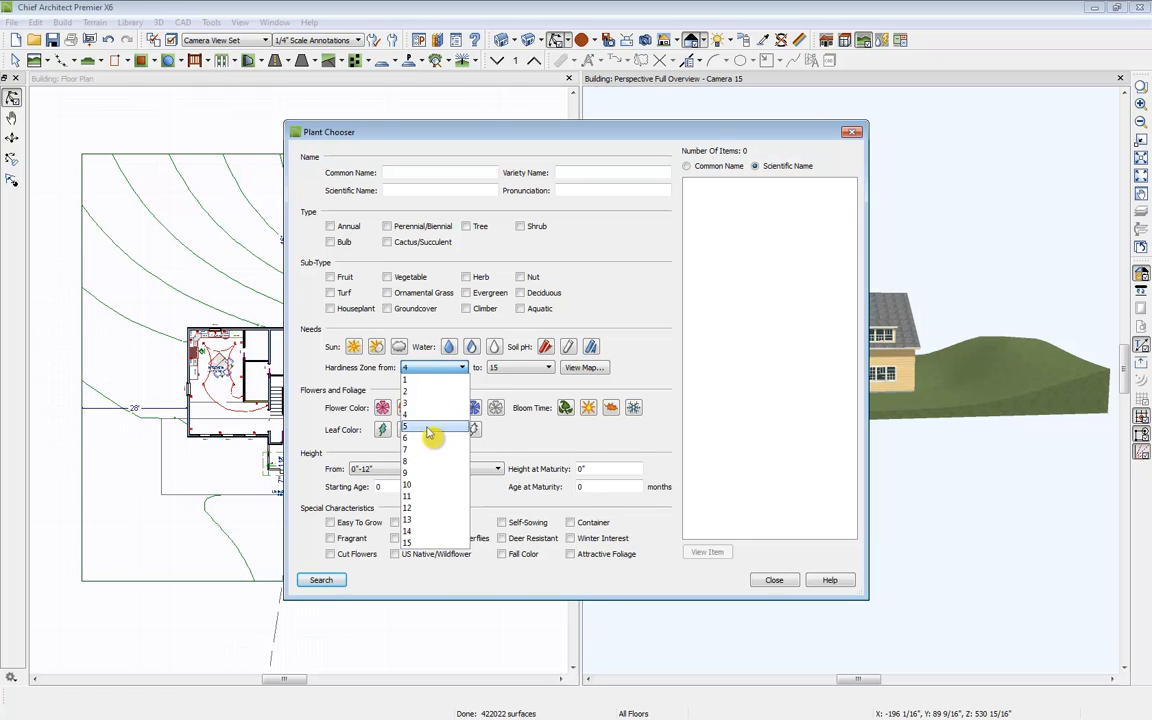
{"action": "left_click", "coordinate": [440, 426]}
{"action": "left_click", "coordinate": [518, 367]}
{"action": "left_click", "coordinate": [521, 437]}
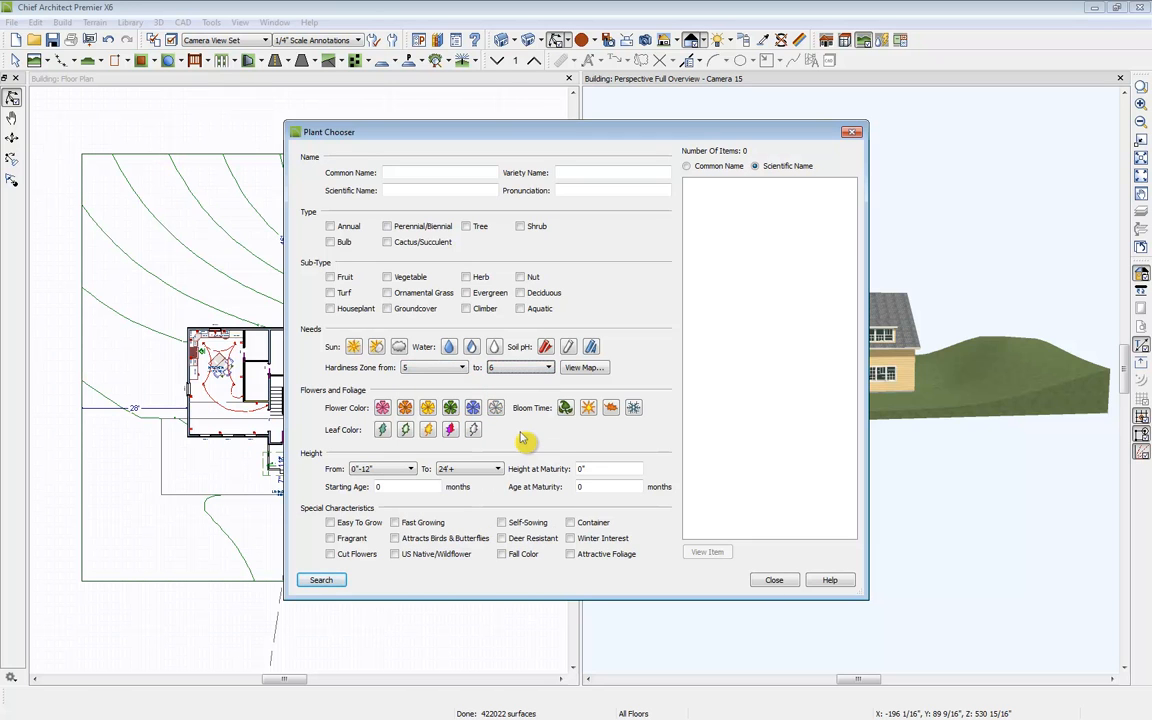
{"action": "left_click", "coordinate": [774, 580]}
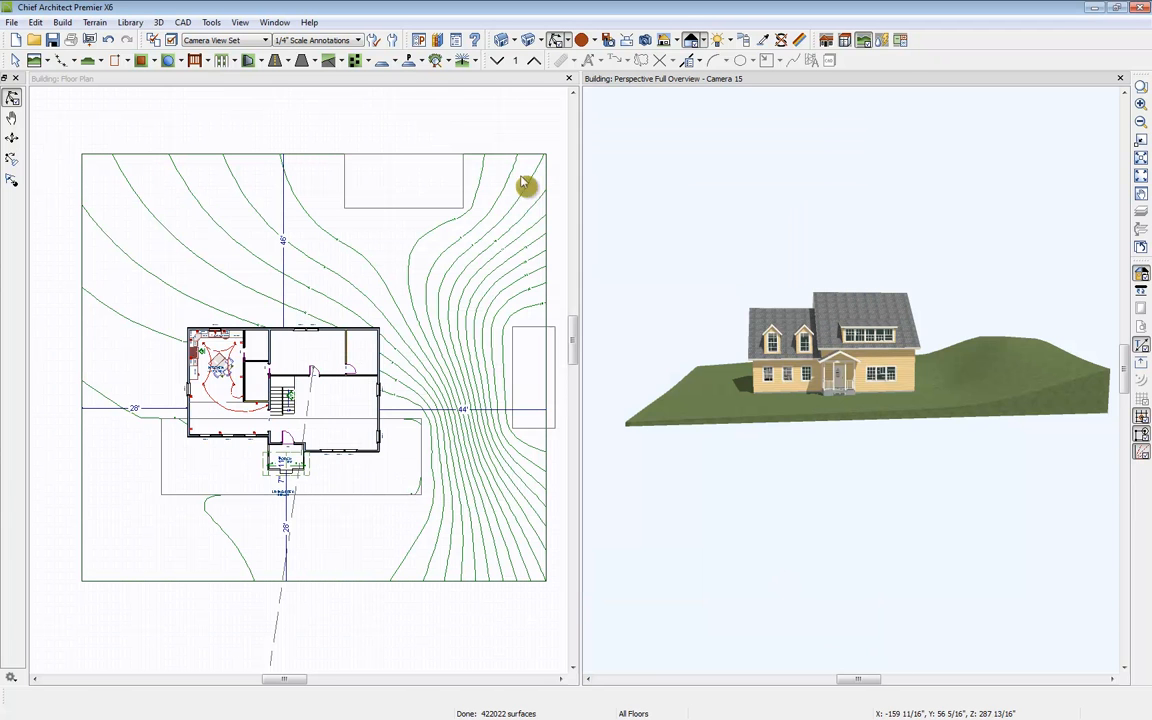
Step: Open the User Catalog's Building Demo folder and place the Plant Block in front of the house's right side
{"action": "left_click", "coordinate": [438, 42]}
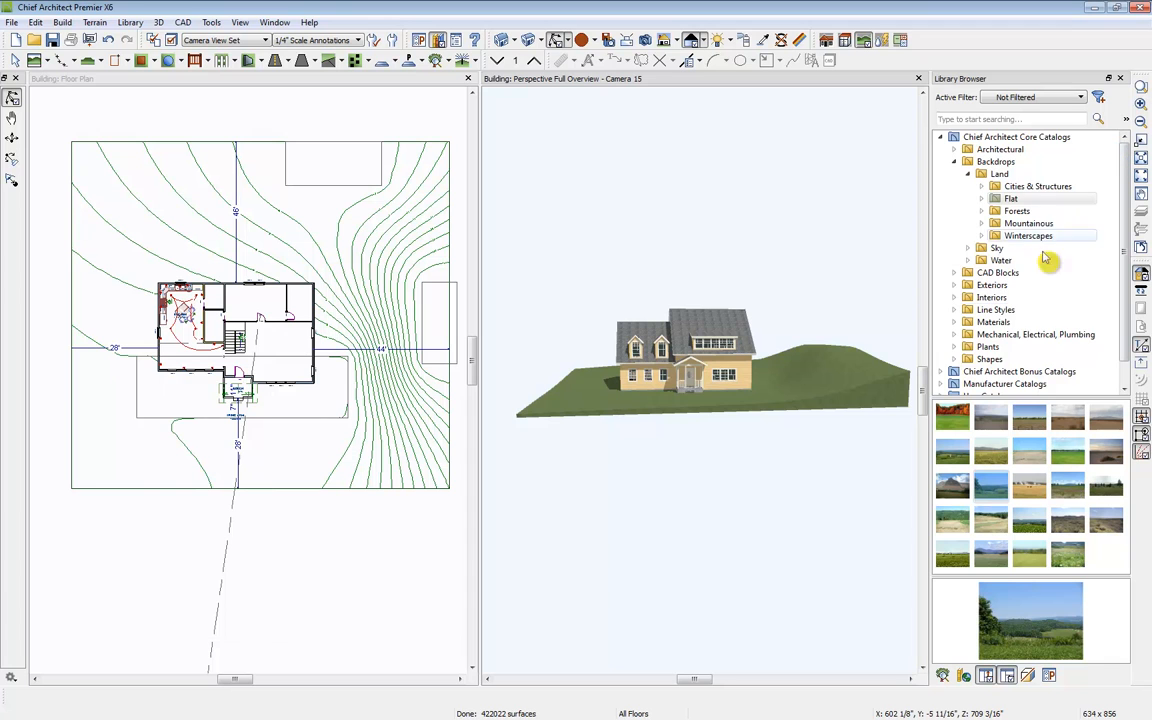
{"action": "scroll", "coordinate": [1068, 275], "scroll_direction": "down", "scroll_amount": 1}
{"action": "left_click", "coordinate": [941, 372]}
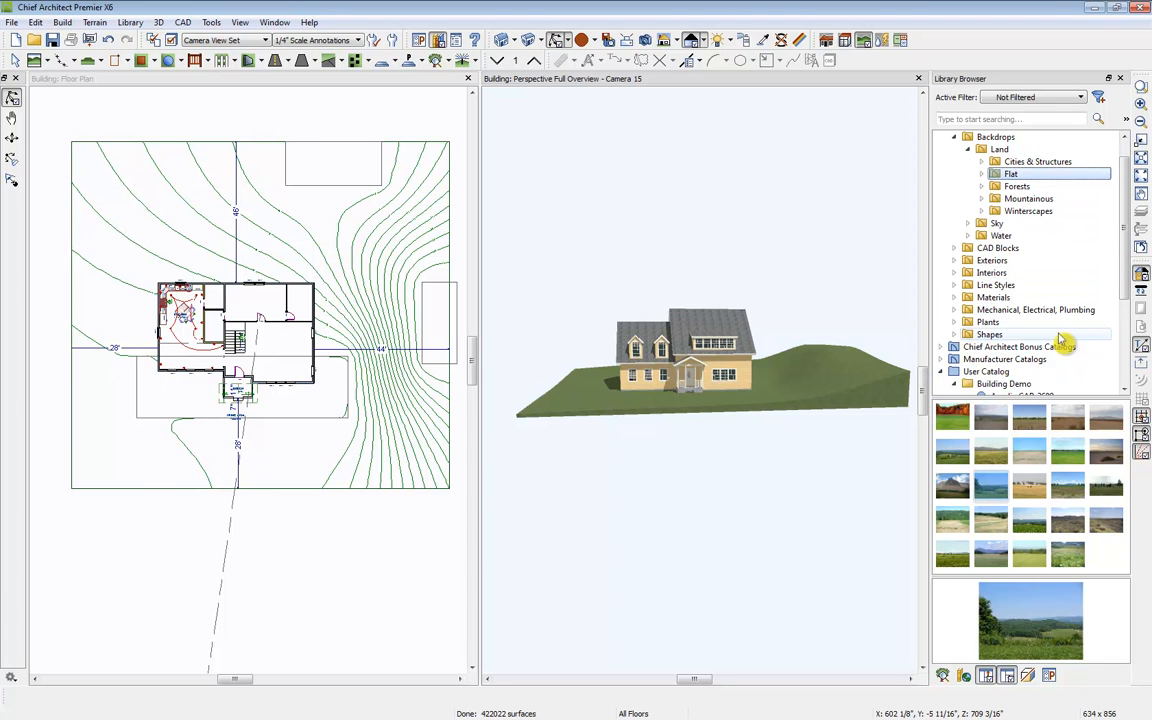
{"action": "scroll", "coordinate": [1058, 336], "scroll_direction": "down", "scroll_amount": 1}
{"action": "scroll", "coordinate": [1028, 359], "scroll_direction": "down", "scroll_amount": 3}
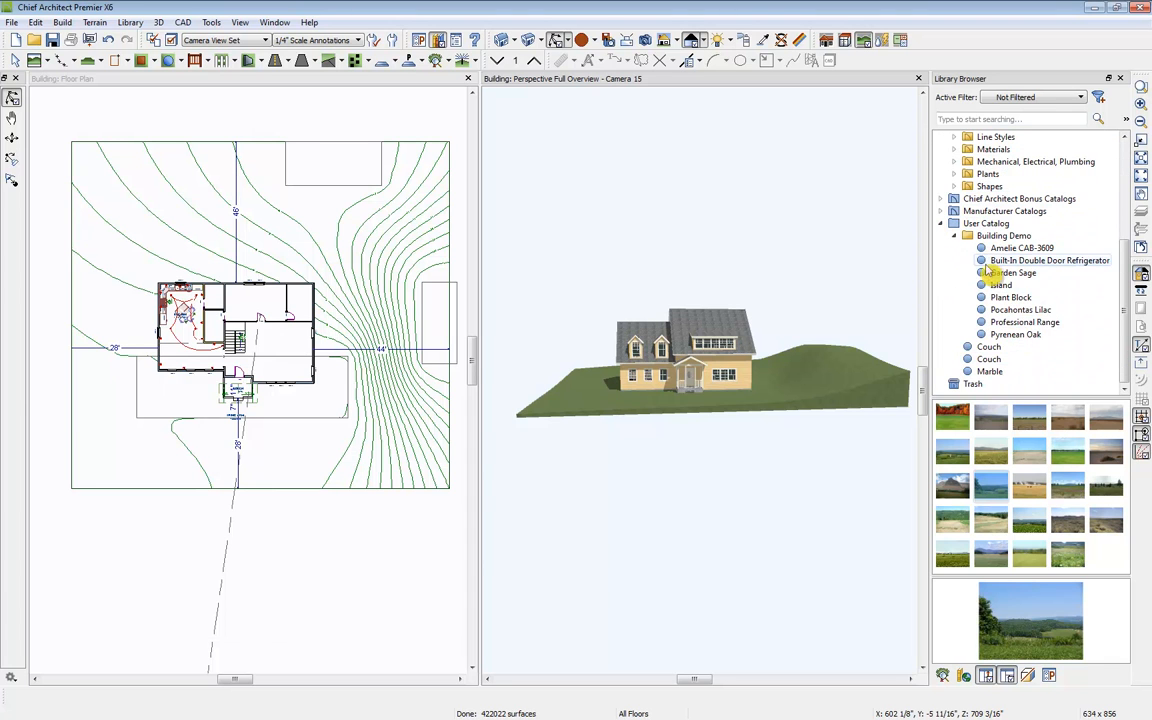
{"action": "left_click", "coordinate": [312, 84]}
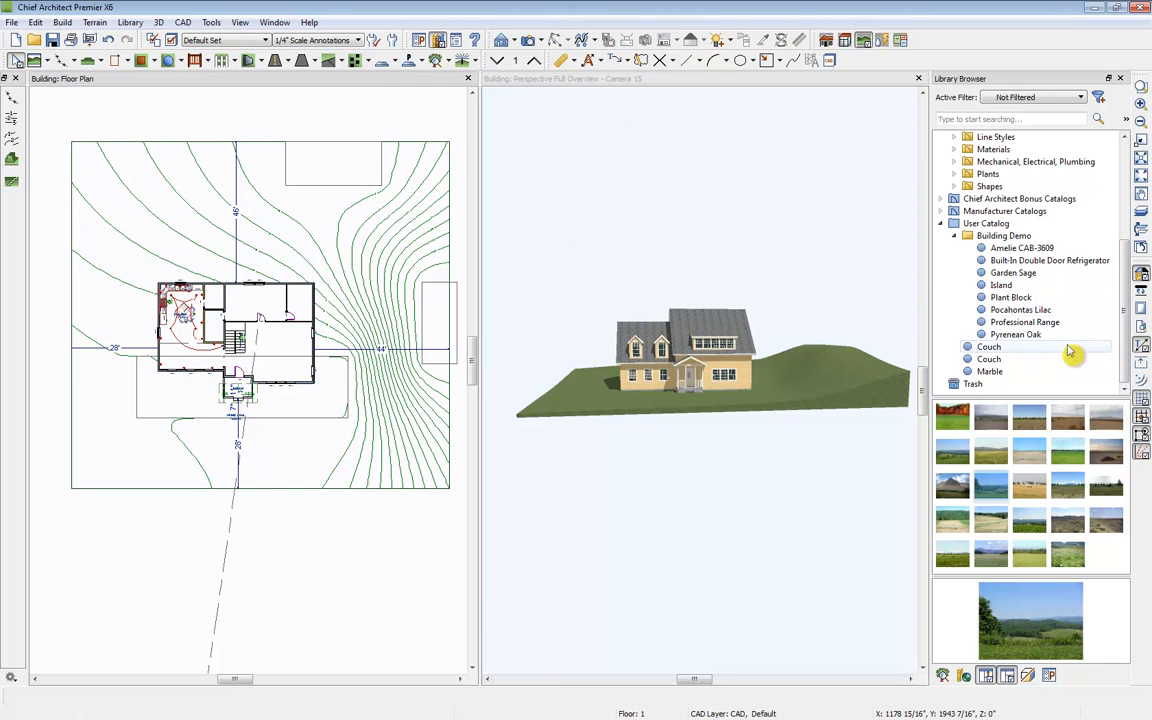
{"action": "left_click", "coordinate": [1015, 297]}
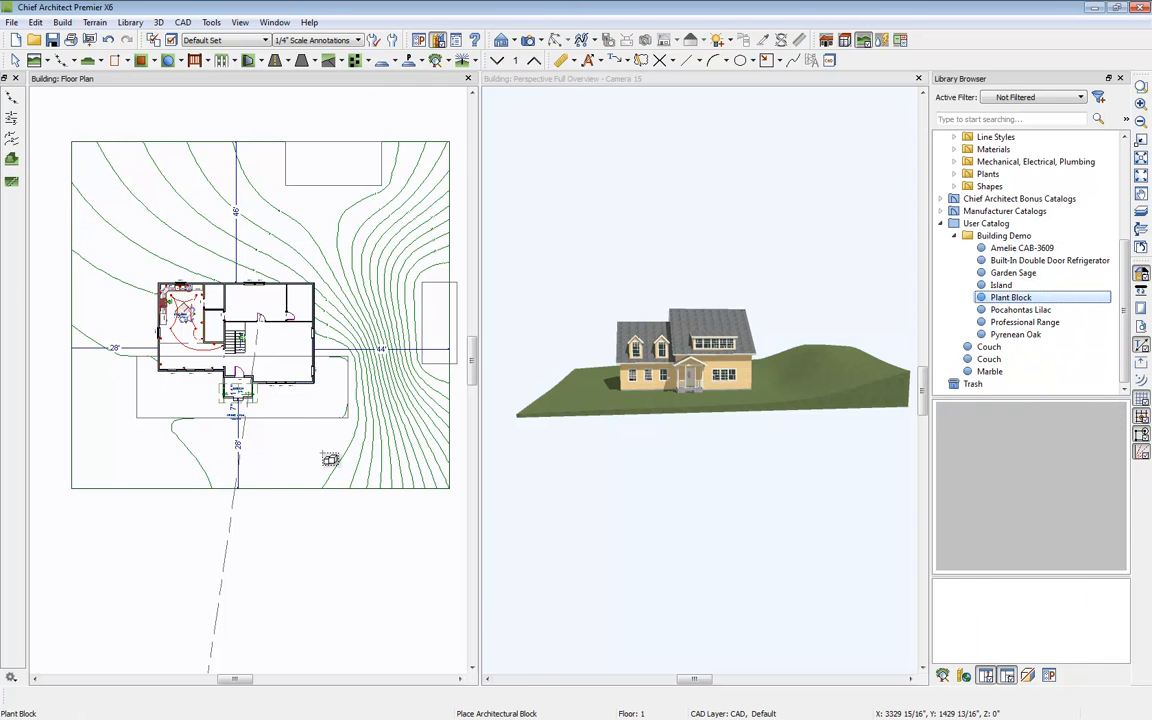
{"action": "left_click", "coordinate": [305, 441]}
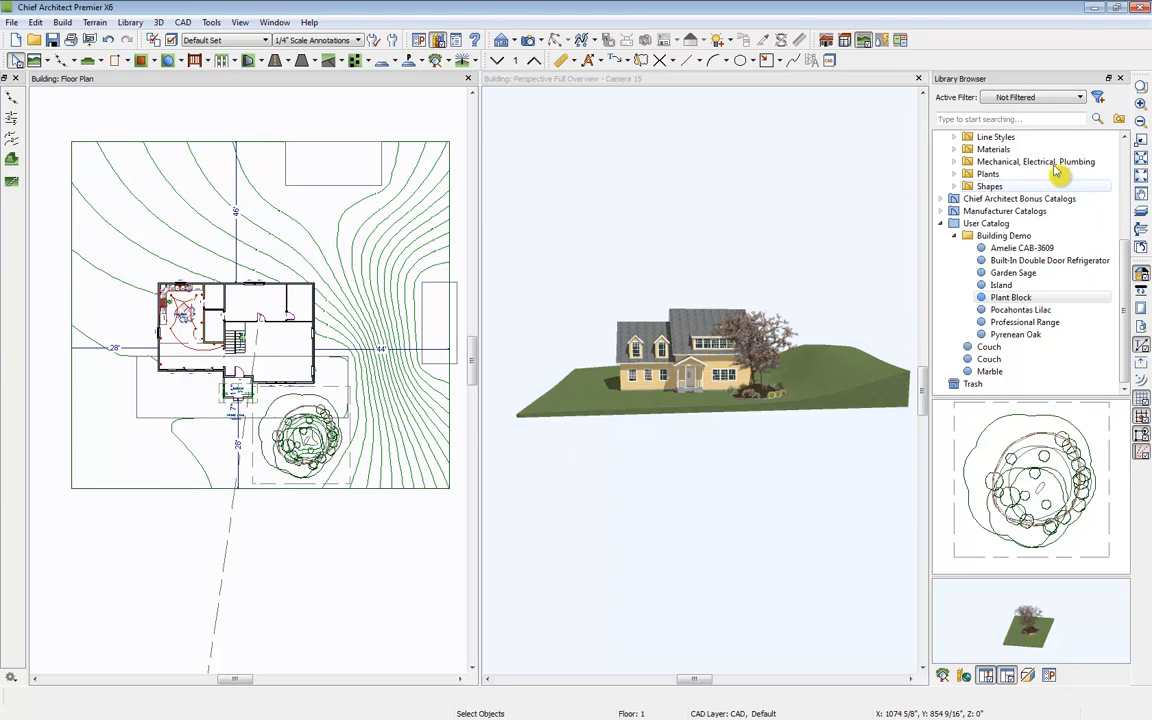
Step: Place a row of Garden Sage plants along the front wall on both sides of the porch
{"action": "left_click", "coordinate": [1017, 277]}
{"action": "middle_click_drag", "start_coordinate": [163, 377], "coordinate": [324, 411]}
{"action": "scroll", "coordinate": [324, 410], "scroll_direction": "up", "scroll_amount": 3}
{"action": "left_click", "coordinate": [317, 417]}
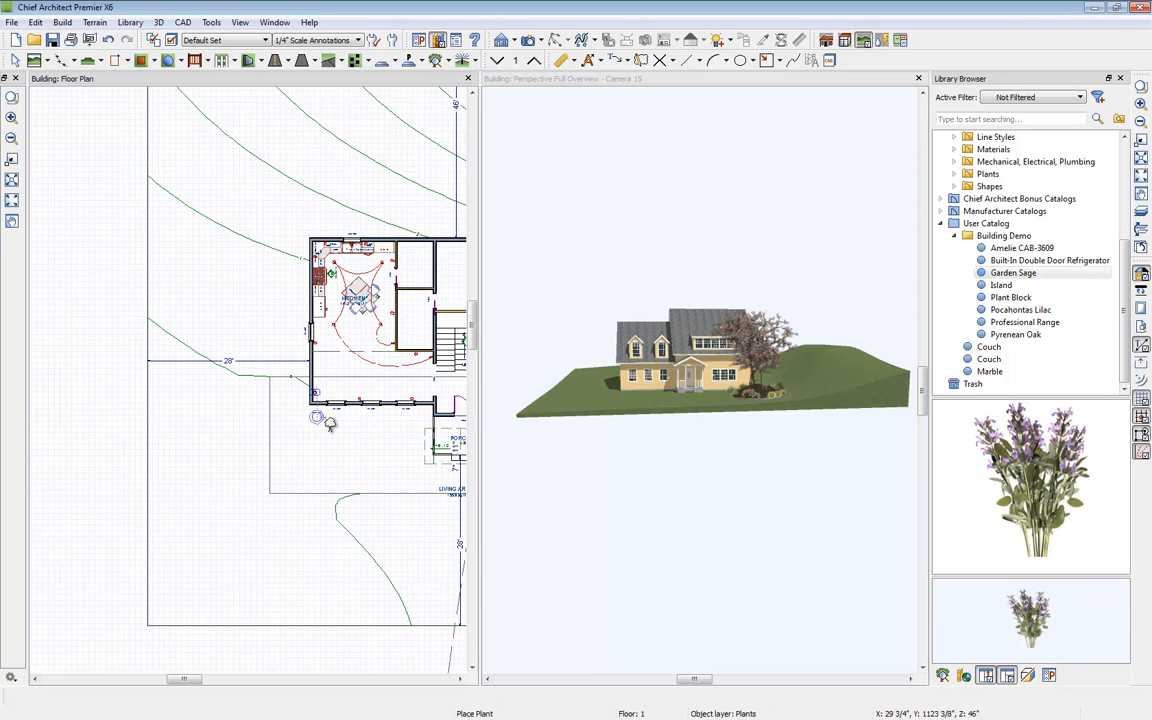
{"action": "left_click", "coordinate": [348, 419]}
{"action": "left_click", "coordinate": [378, 419]}
{"action": "left_click", "coordinate": [412, 419]}
{"action": "middle_click_drag", "start_coordinate": [436, 435], "coordinate": [295, 439]}
{"action": "left_click", "coordinate": [388, 437]}
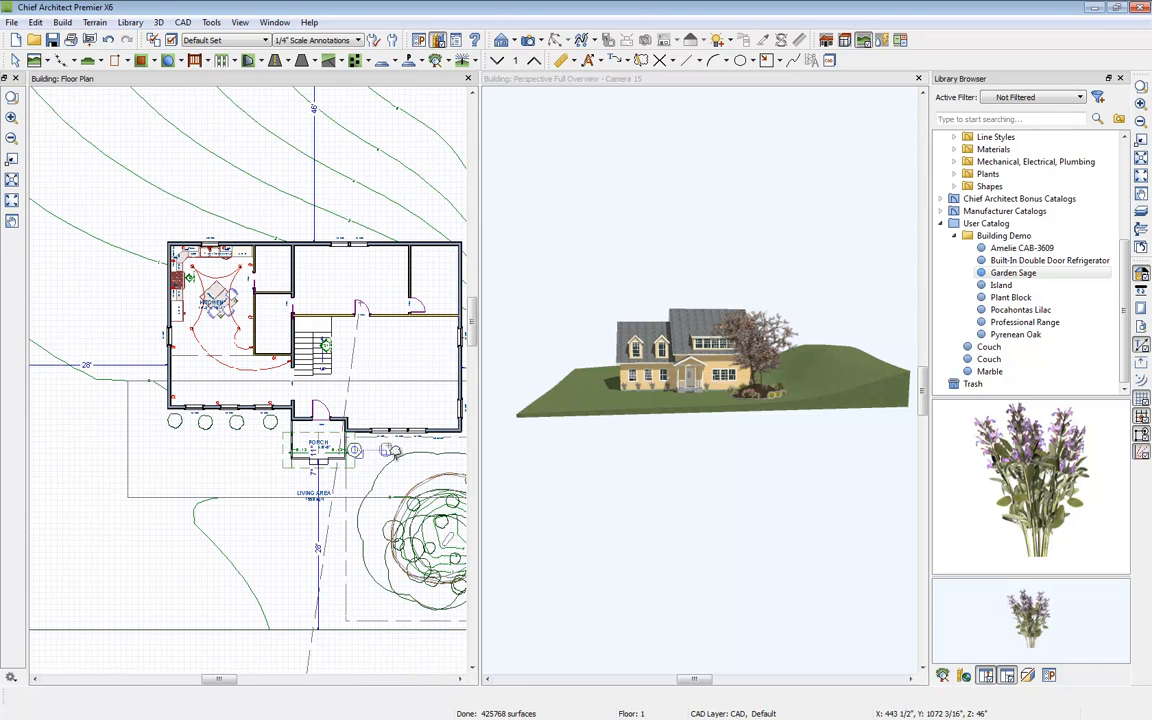
{"action": "left_click", "coordinate": [418, 437]}
{"action": "left_click", "coordinate": [447, 451]}
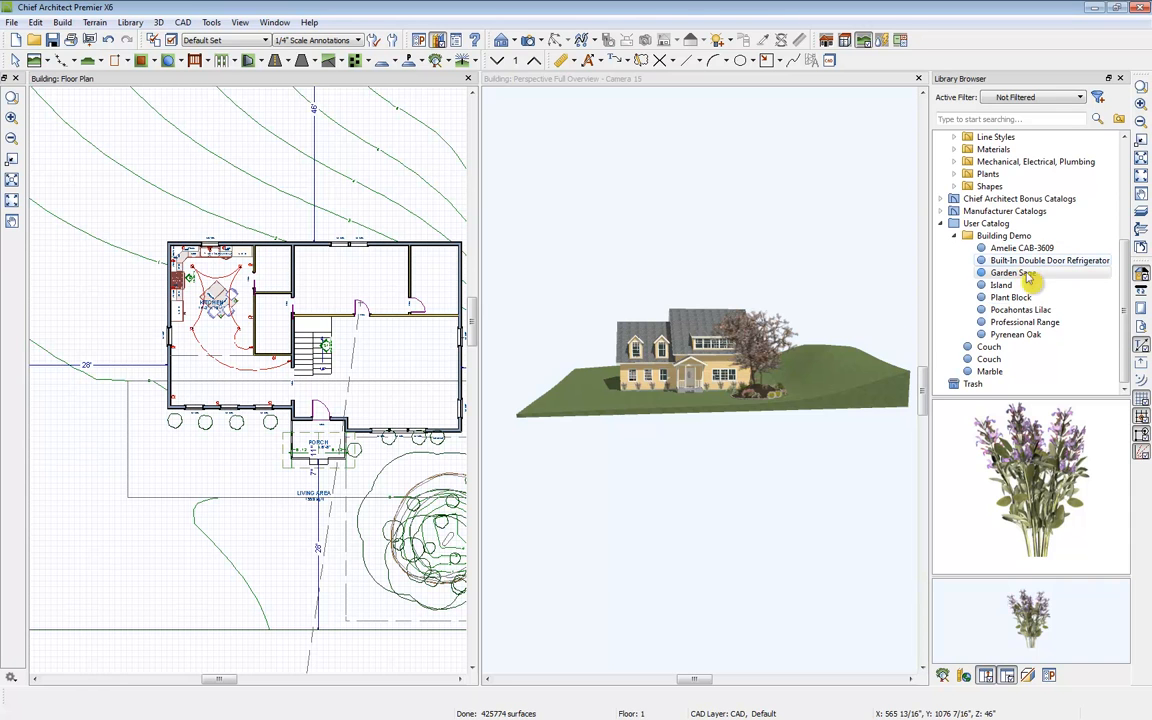
Step: Place five Pyrenean Oak trees around the house on the terrain
{"action": "left_click", "coordinate": [1030, 337]}
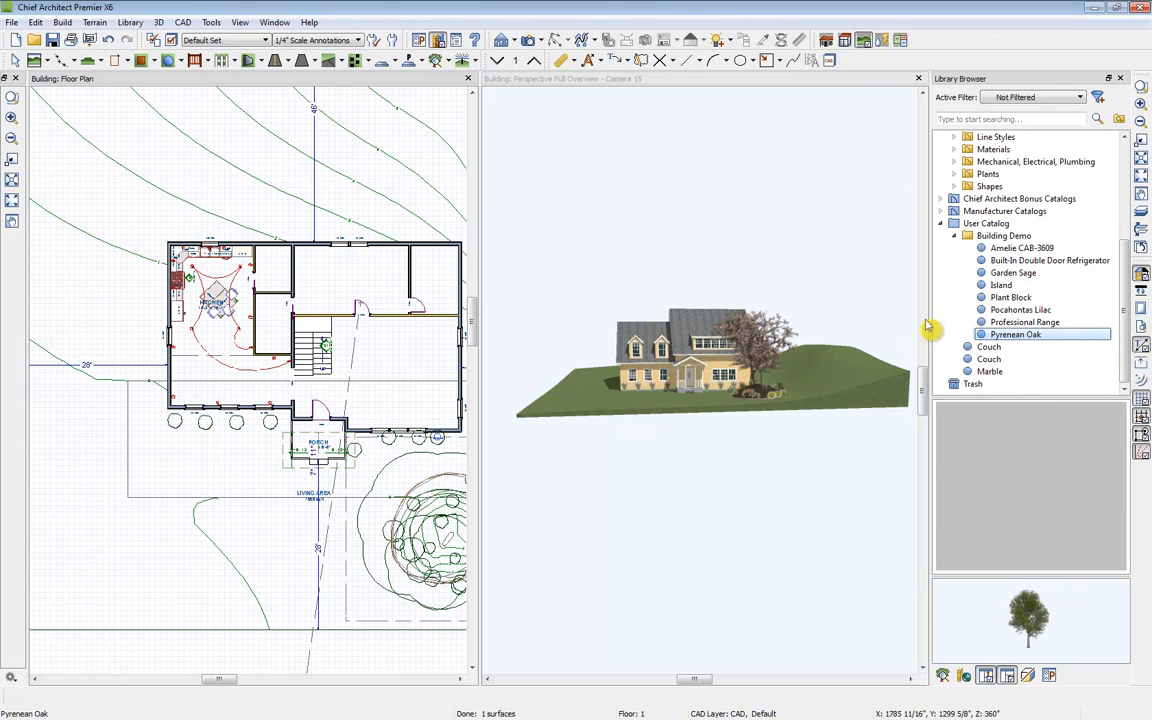
{"action": "left_click", "coordinate": [122, 176]}
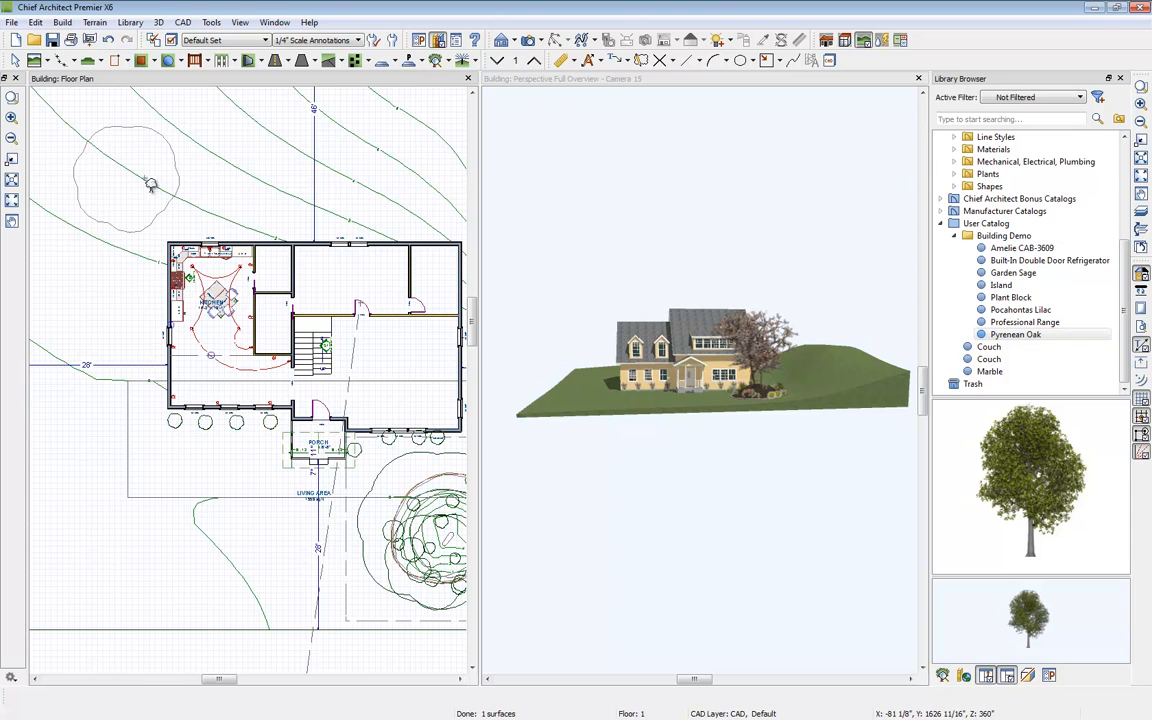
{"action": "scroll", "coordinate": [145, 200], "scroll_direction": "down", "scroll_amount": 2}
{"action": "left_click", "coordinate": [146, 352]}
{"action": "left_click", "coordinate": [388, 154]}
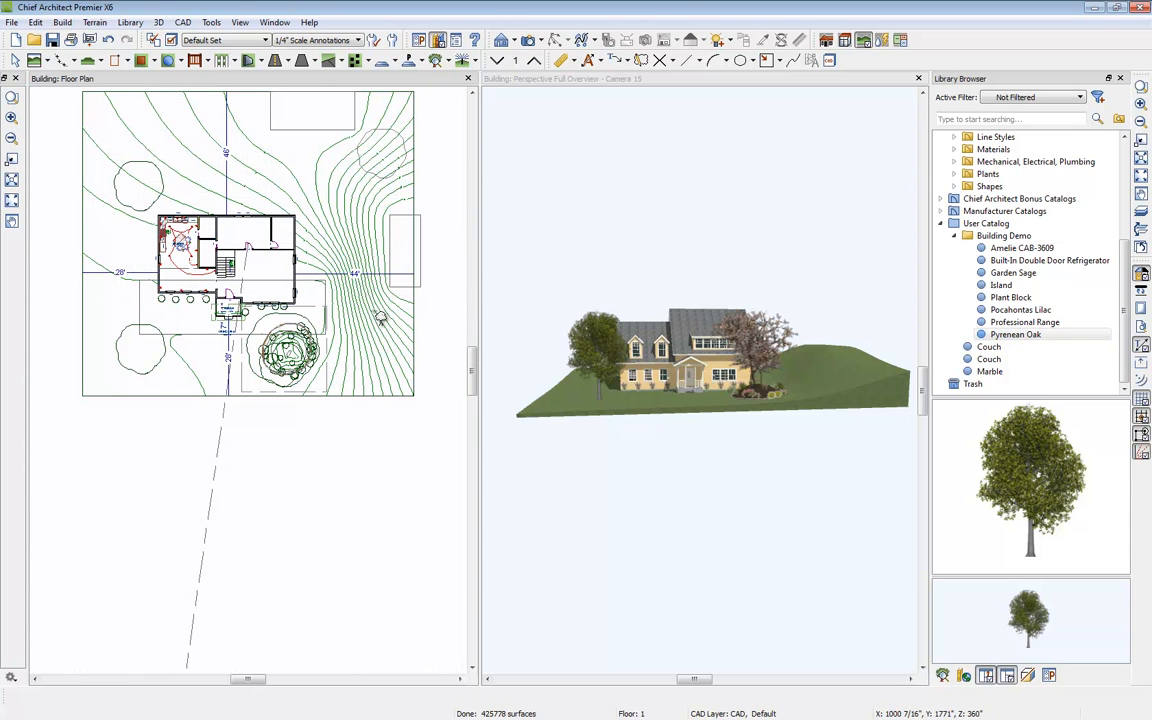
{"action": "left_click", "coordinate": [378, 322]}
{"action": "left_click", "coordinate": [195, 140]}
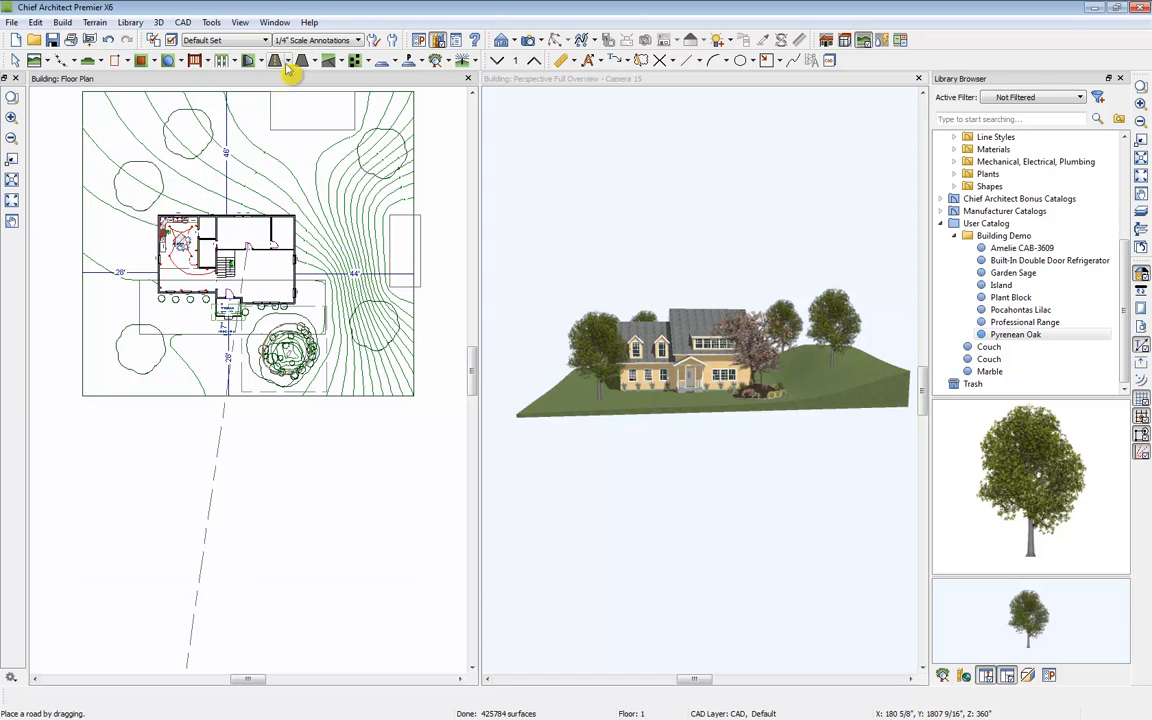
Step: Draw a straight sidewalk from the porch steps down to the terrain's front edge
{"action": "left_click", "coordinate": [340, 60]}
{"action": "left_click", "coordinate": [362, 85]}
{"action": "scroll", "coordinate": [222, 345], "scroll_direction": "up", "scroll_amount": 4}
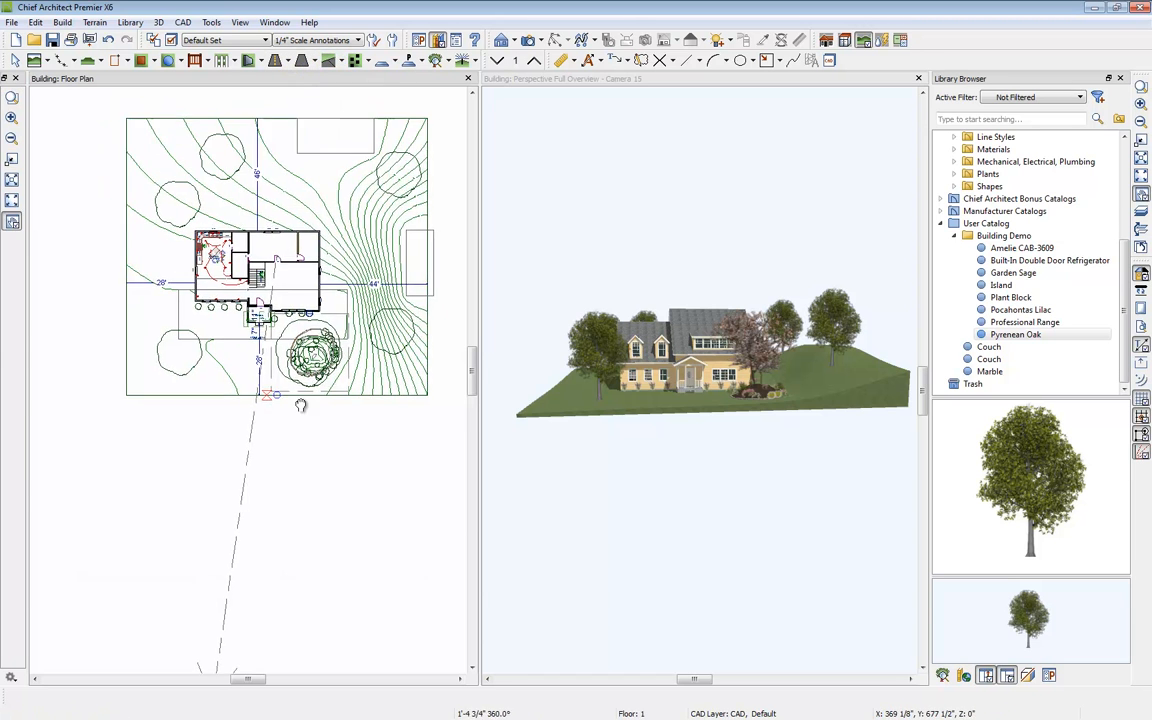
{"action": "left_click_drag", "start_coordinate": [287, 262], "coordinate": [286, 420]}
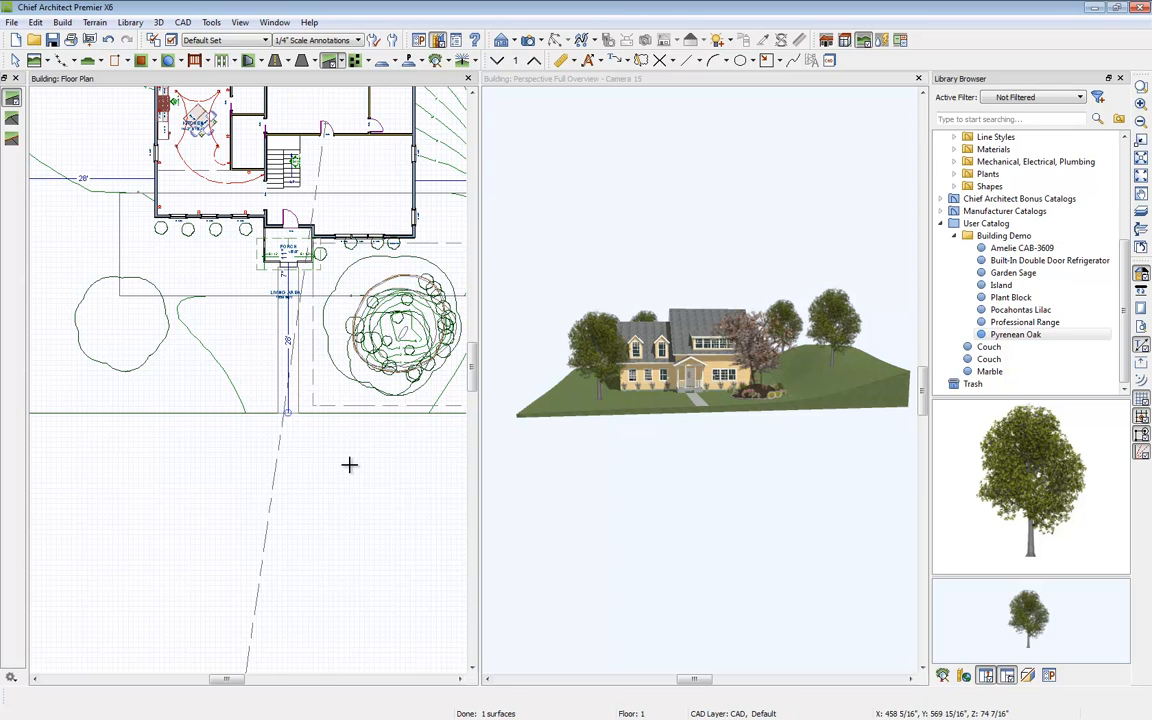
Step: Inspect the porch steps where the sidewalk meets them
{"action": "key", "text": "space"}
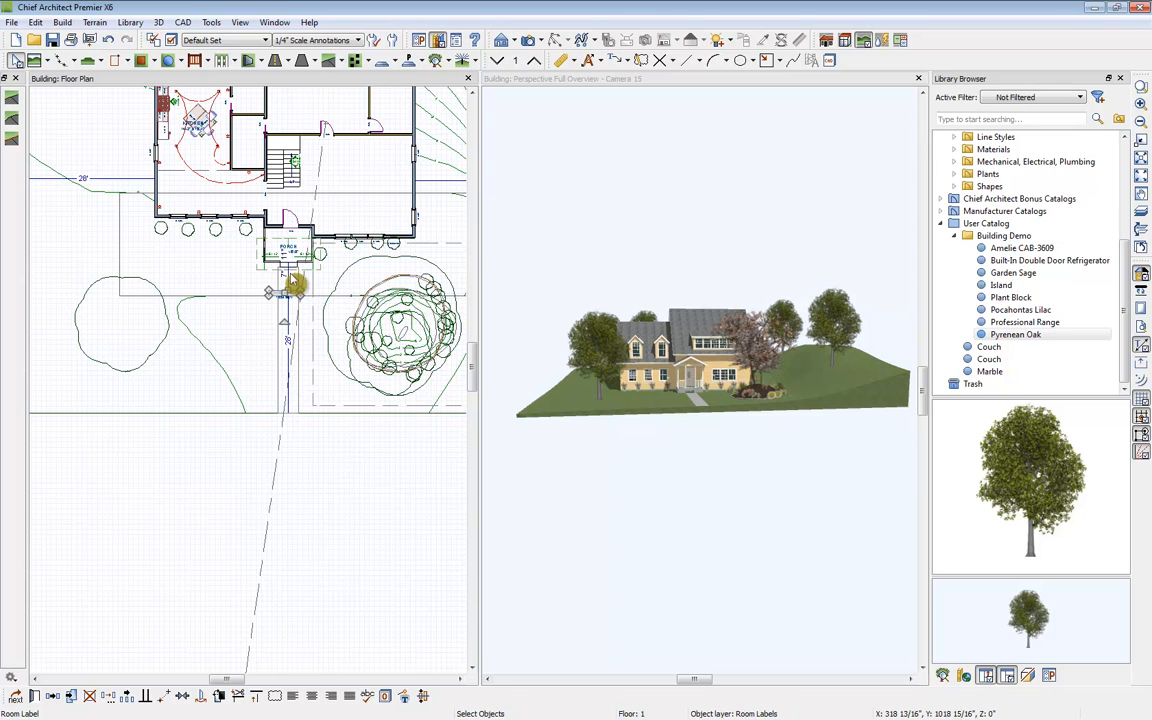
{"action": "left_click", "coordinate": [296, 287]}
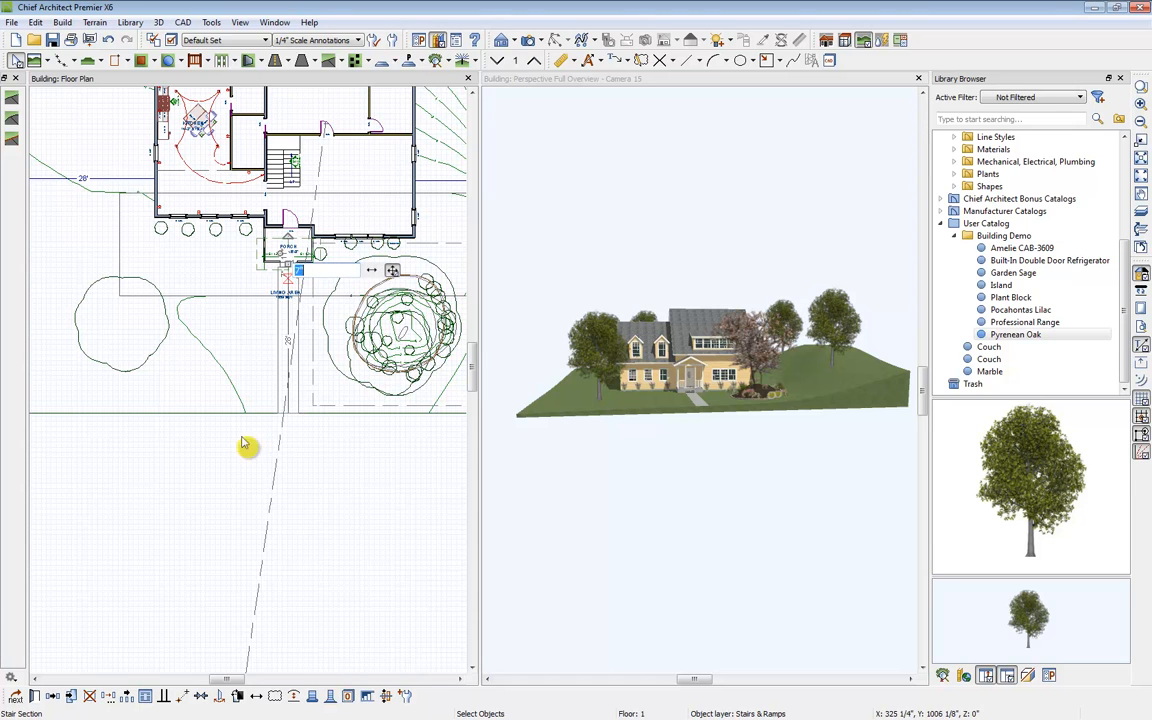
{"action": "left_click", "coordinate": [281, 499]}
{"action": "left_click", "coordinate": [297, 291]}
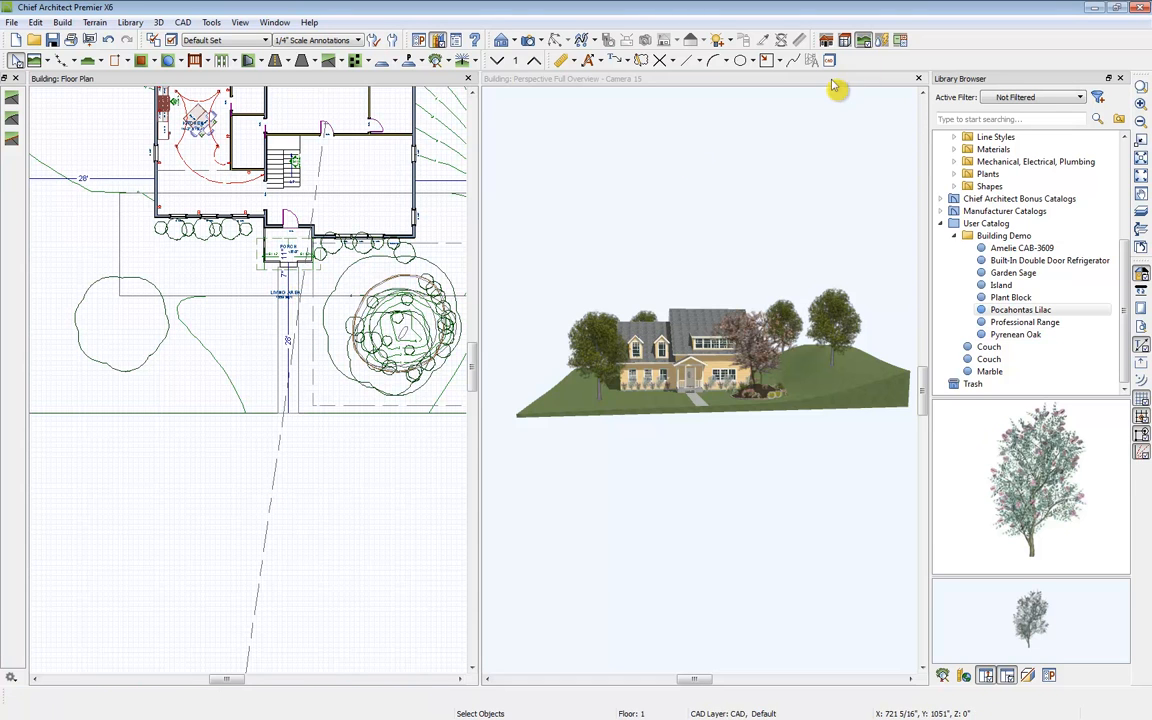
Step: Maximize the 3D overview to examine the landscaped house
{"action": "double_click", "coordinate": [840, 80]}
{"action": "scroll", "coordinate": [511, 393], "scroll_direction": "up", "scroll_amount": 5}
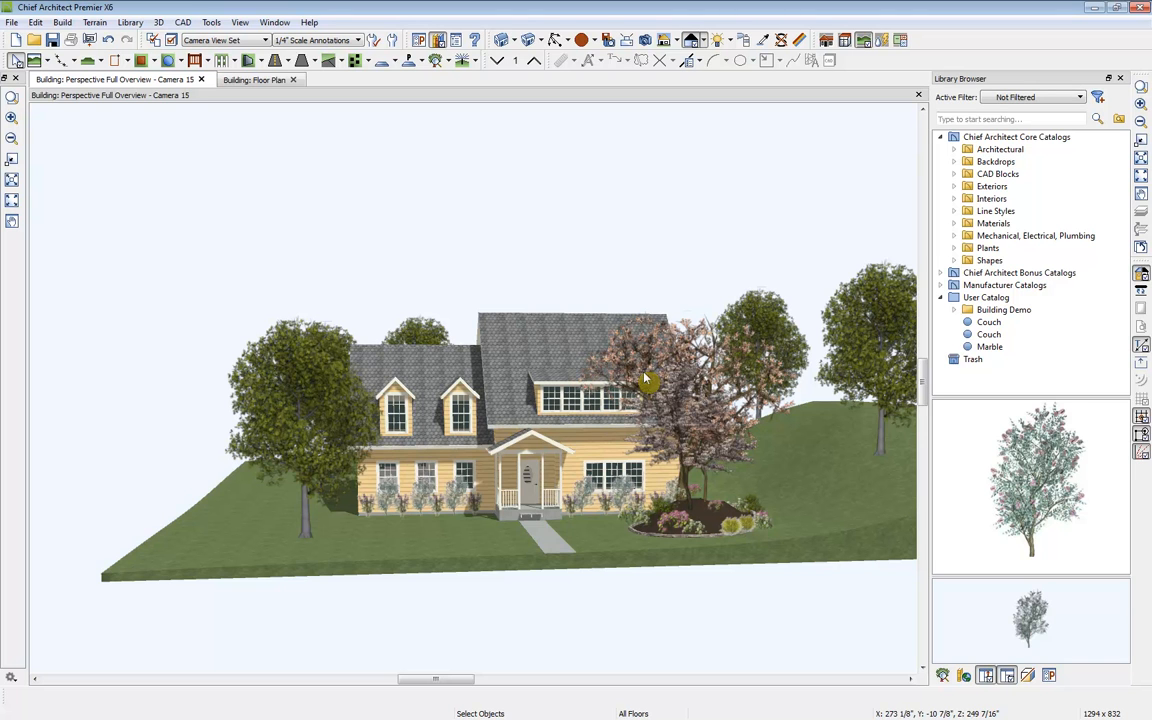
Step: Close the 3D overview camera view and start a new layout
{"action": "left_click", "coordinate": [201, 79]}
{"action": "scroll", "coordinate": [527, 300], "scroll_direction": "down", "scroll_amount": 3}
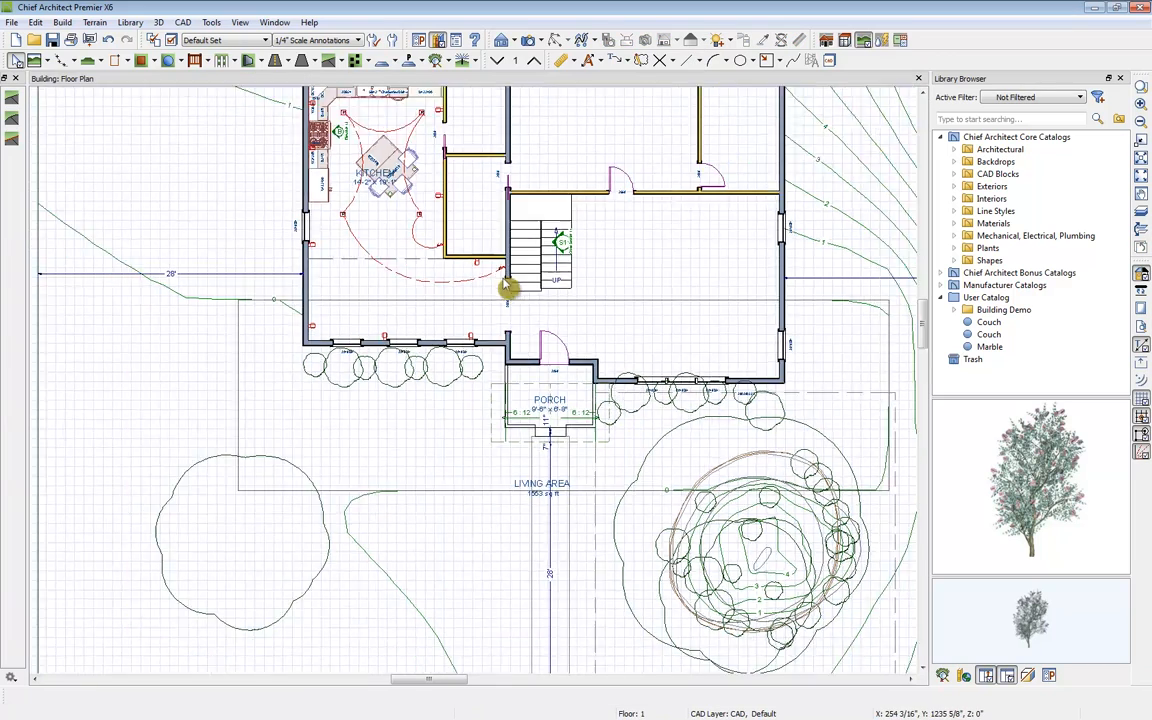
{"action": "middle_click_drag", "start_coordinate": [527, 301], "coordinate": [493, 345]}
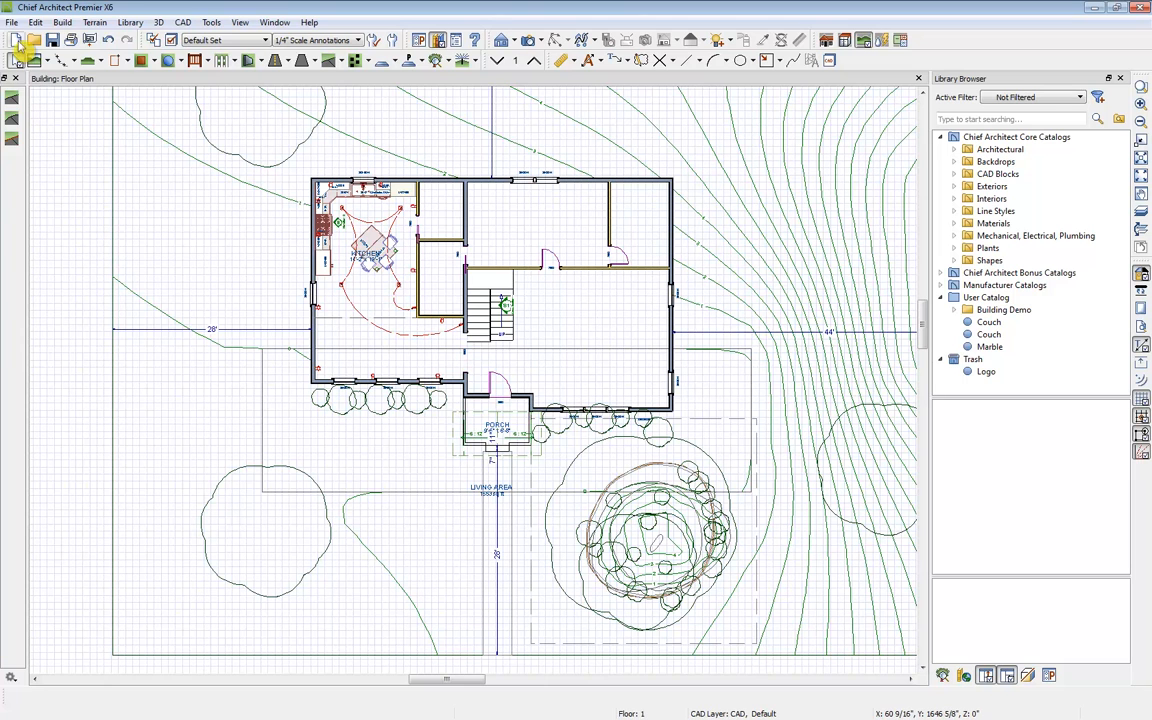
{"action": "left_click", "coordinate": [11, 21]}
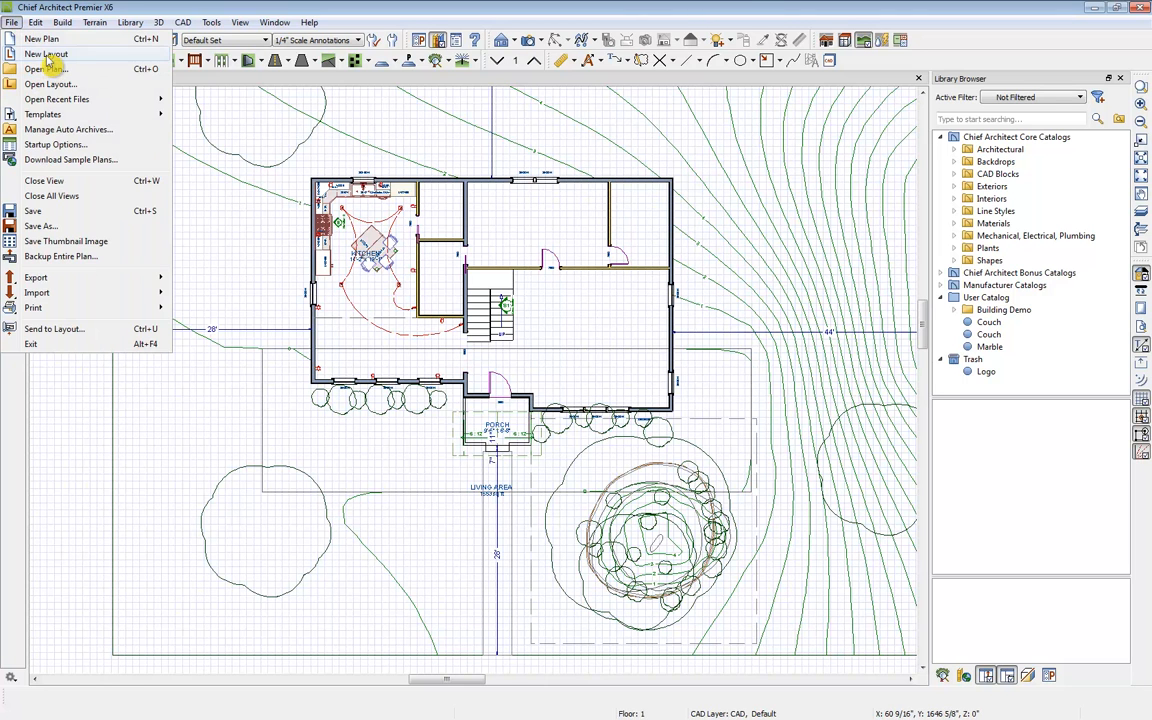
{"action": "left_click", "coordinate": [46, 54]}
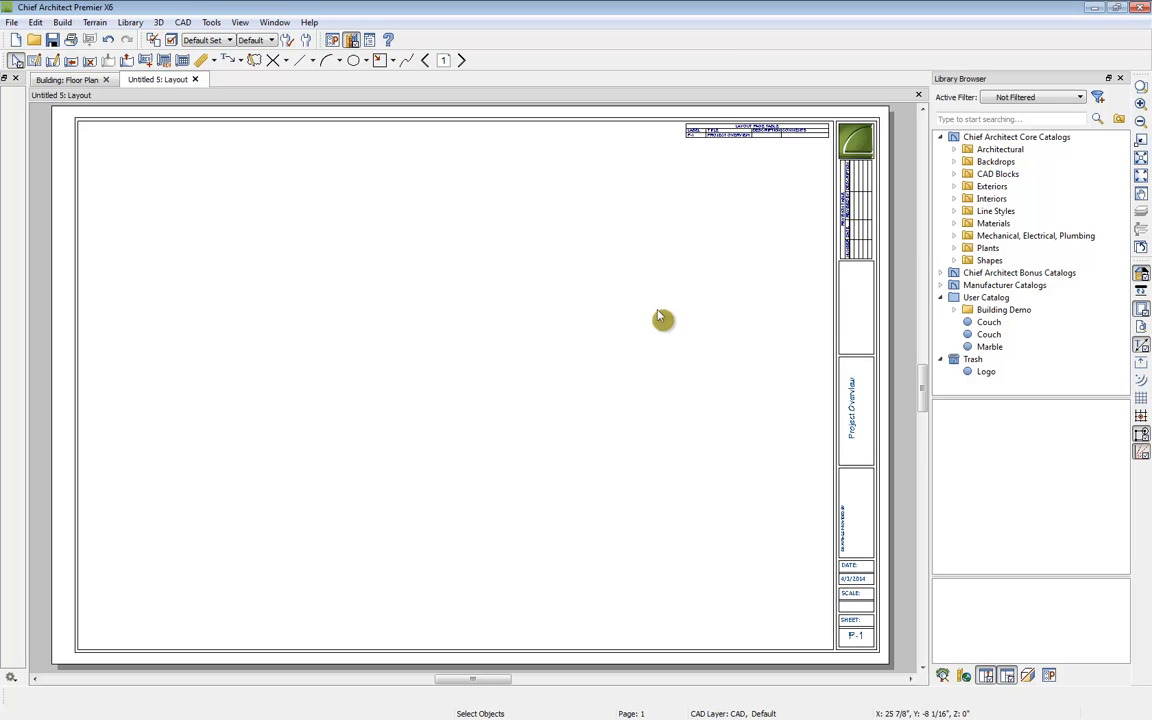
Step: Examine the new layout sheet's title block and its page numbering
{"action": "scroll", "coordinate": [872, 427], "scroll_direction": "up", "scroll_amount": 1}
{"action": "scroll", "coordinate": [872, 420], "scroll_direction": "up", "scroll_amount": 5}
{"action": "middle_click_drag", "start_coordinate": [872, 420], "coordinate": [738, 438]}
{"action": "scroll", "coordinate": [738, 438], "scroll_direction": "up", "scroll_amount": 1}
{"action": "scroll", "coordinate": [738, 438], "scroll_direction": "down", "scroll_amount": 4}
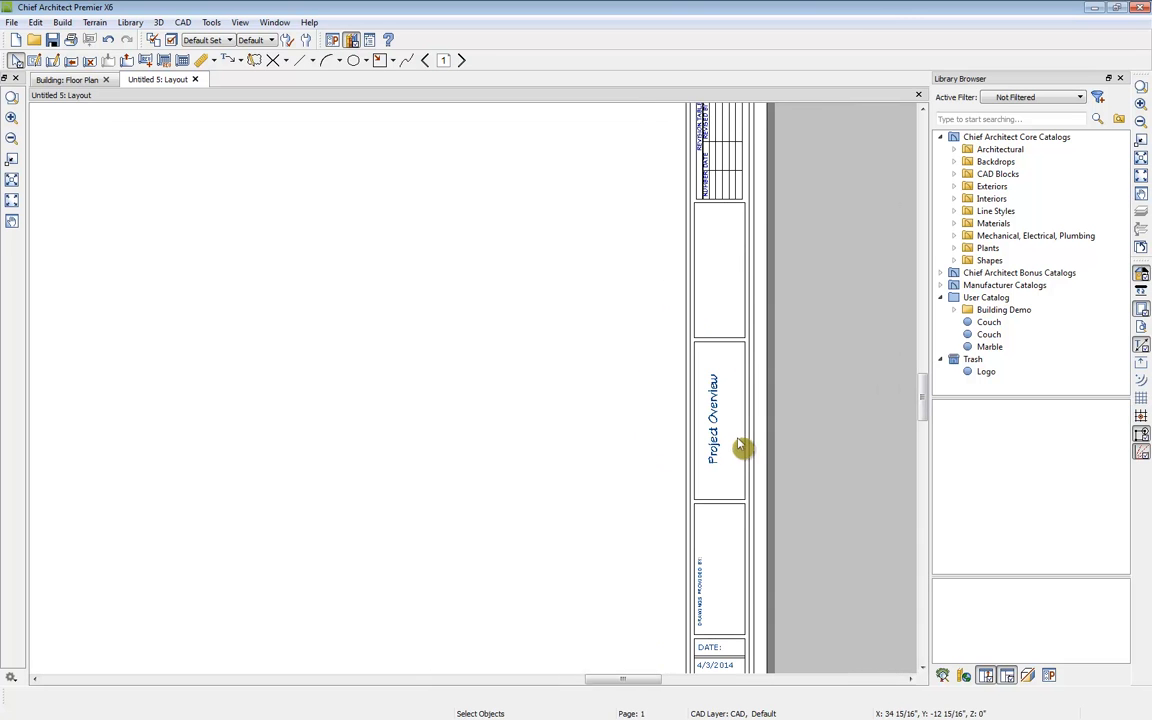
{"action": "middle_click_drag", "start_coordinate": [761, 537], "coordinate": [779, 648]}
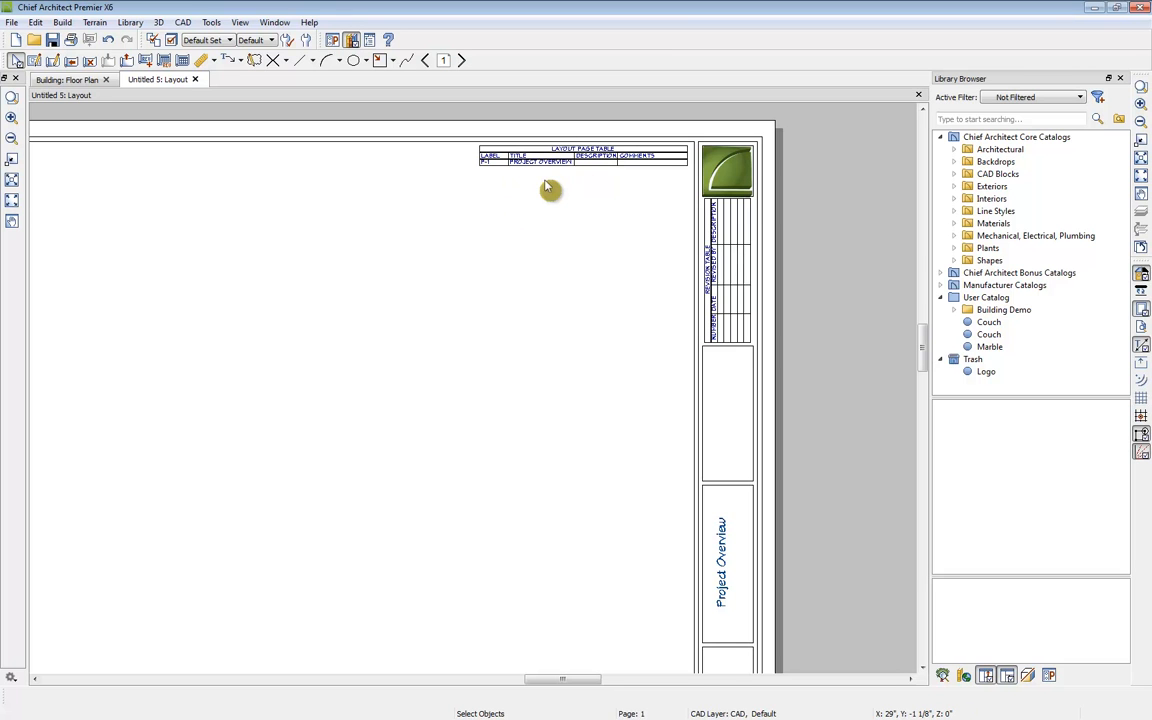
{"action": "scroll", "coordinate": [552, 181], "scroll_direction": "down", "scroll_amount": 3}
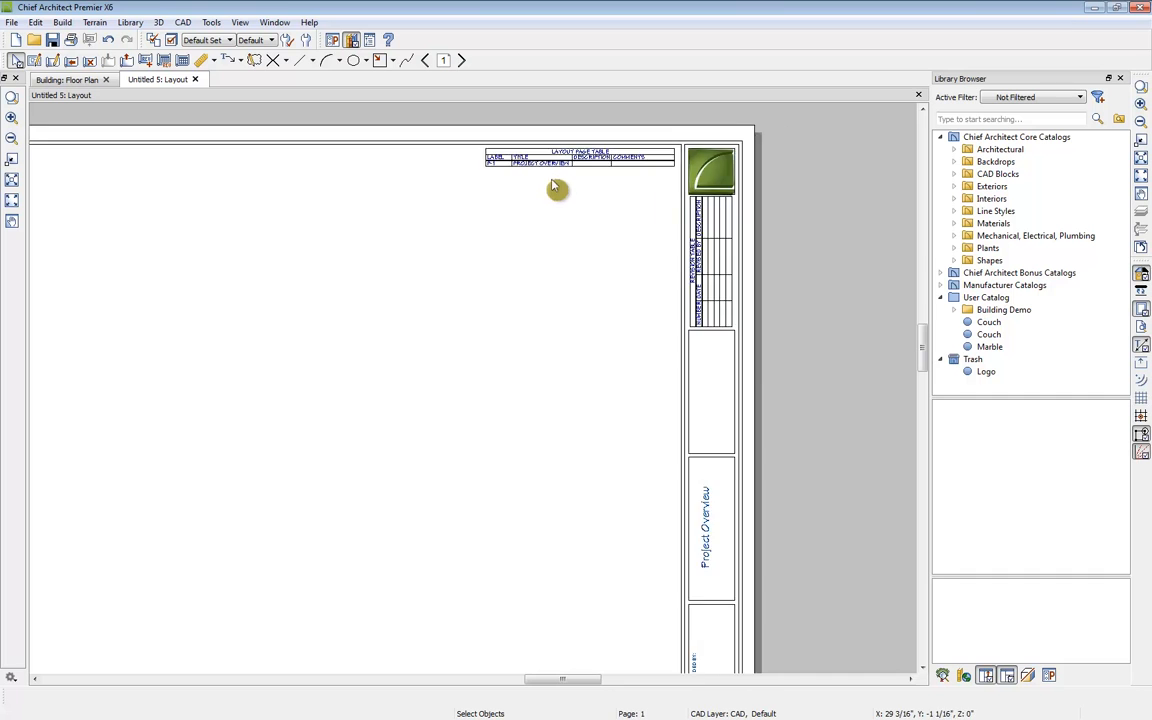
{"action": "middle_click_drag", "start_coordinate": [380, 277], "coordinate": [490, 290]}
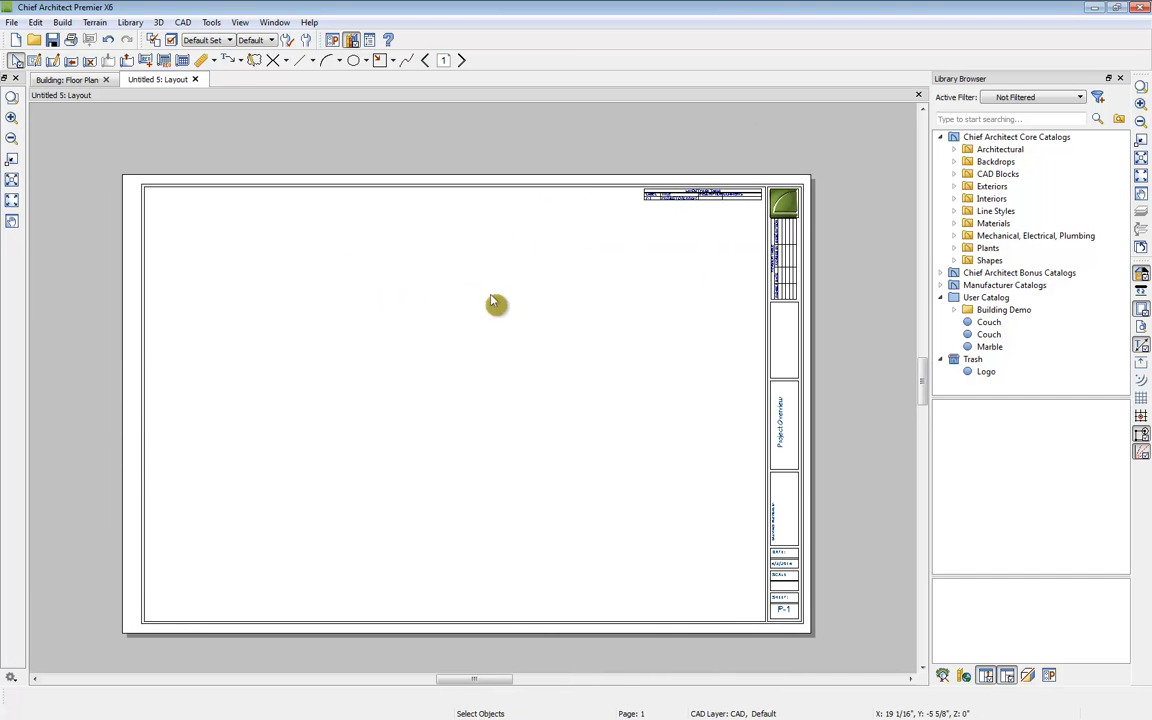
{"action": "left_click", "coordinate": [426, 61]}
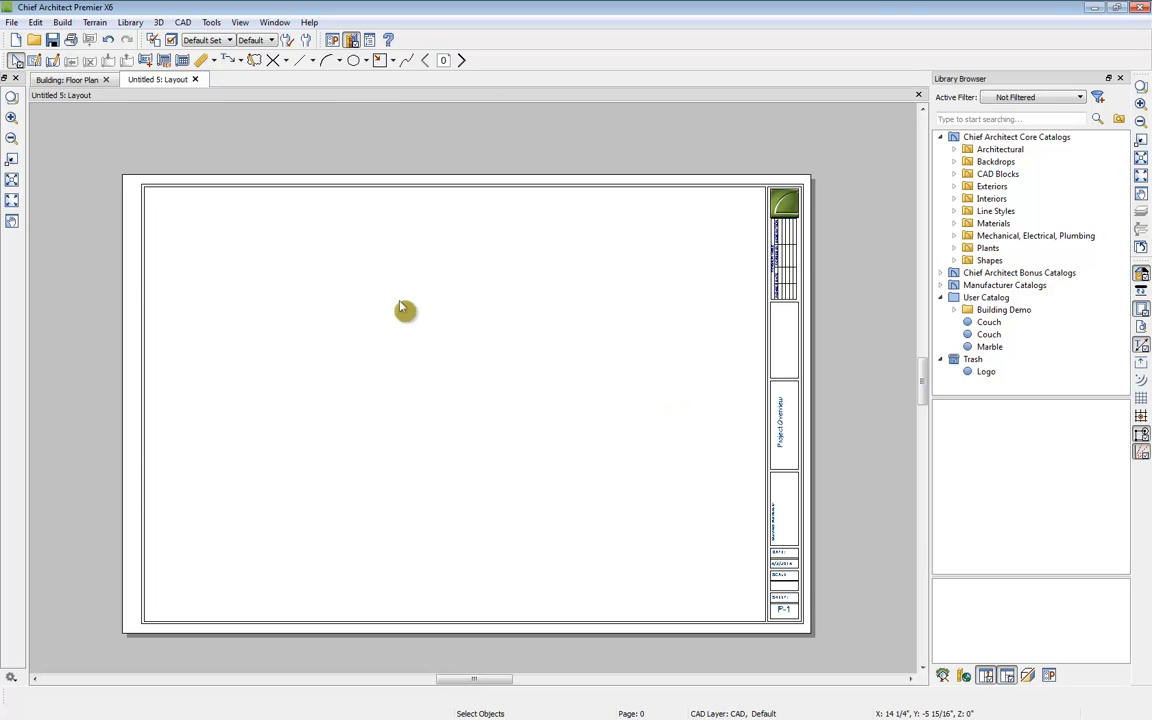
Step: Create a cross section view through the house's exterior wall from the floor plan
{"action": "left_click", "coordinate": [70, 80]}
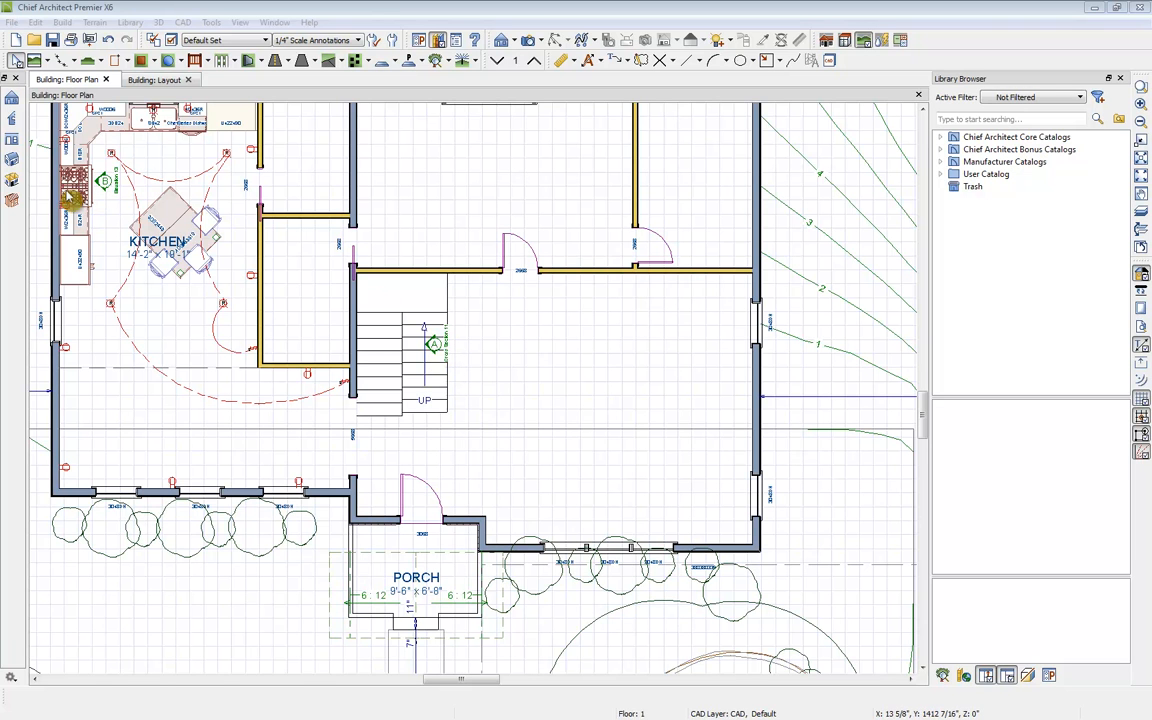
{"action": "left_click", "coordinate": [531, 42]}
{"action": "left_click", "coordinate": [535, 80]}
{"action": "left_click_drag", "start_coordinate": [715, 338], "coordinate": [690, 334]}
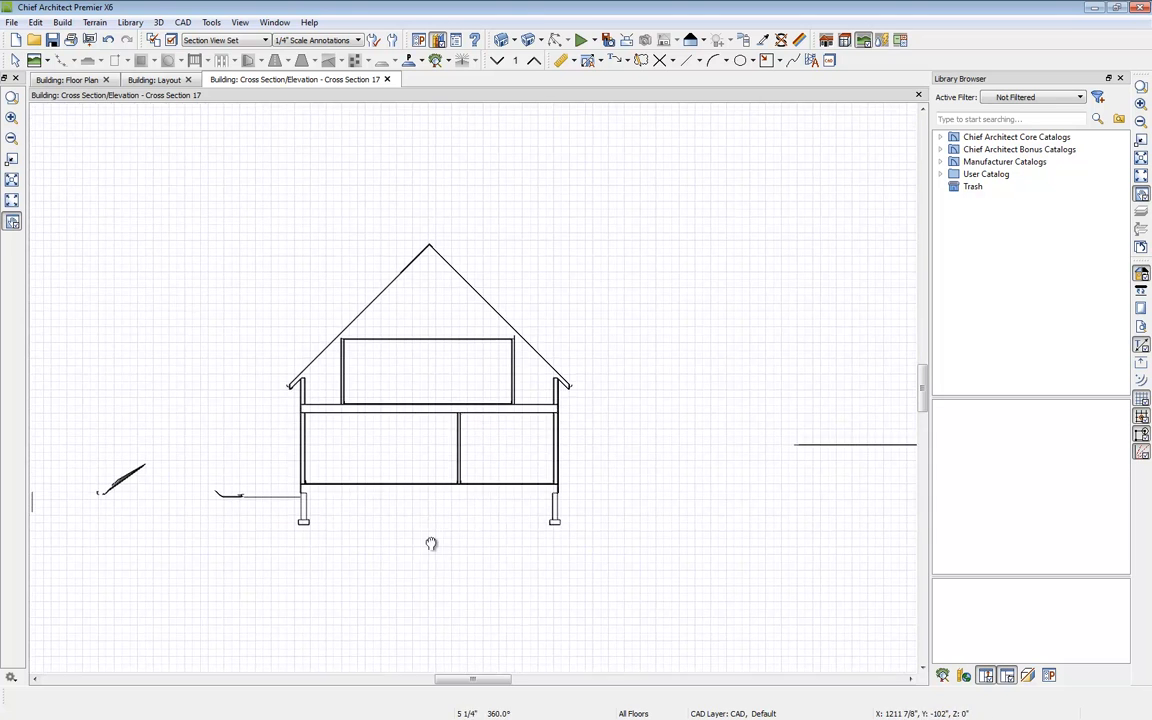
{"action": "scroll", "coordinate": [476, 496], "scroll_direction": "up", "scroll_amount": 2}
{"action": "scroll", "coordinate": [457, 485], "scroll_direction": "up", "scroll_amount": 3}
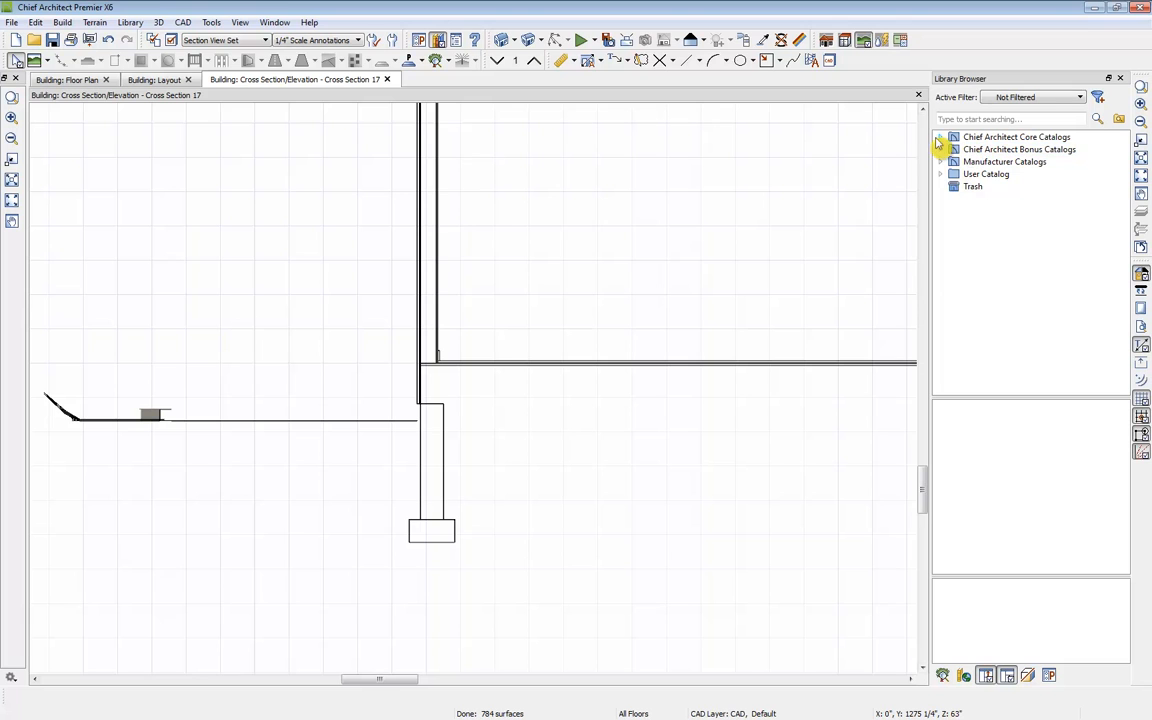
Step: Open the Floors folder under CAD Blocks > CAD Details in the core library catalog
{"action": "left_click", "coordinate": [941, 137]}
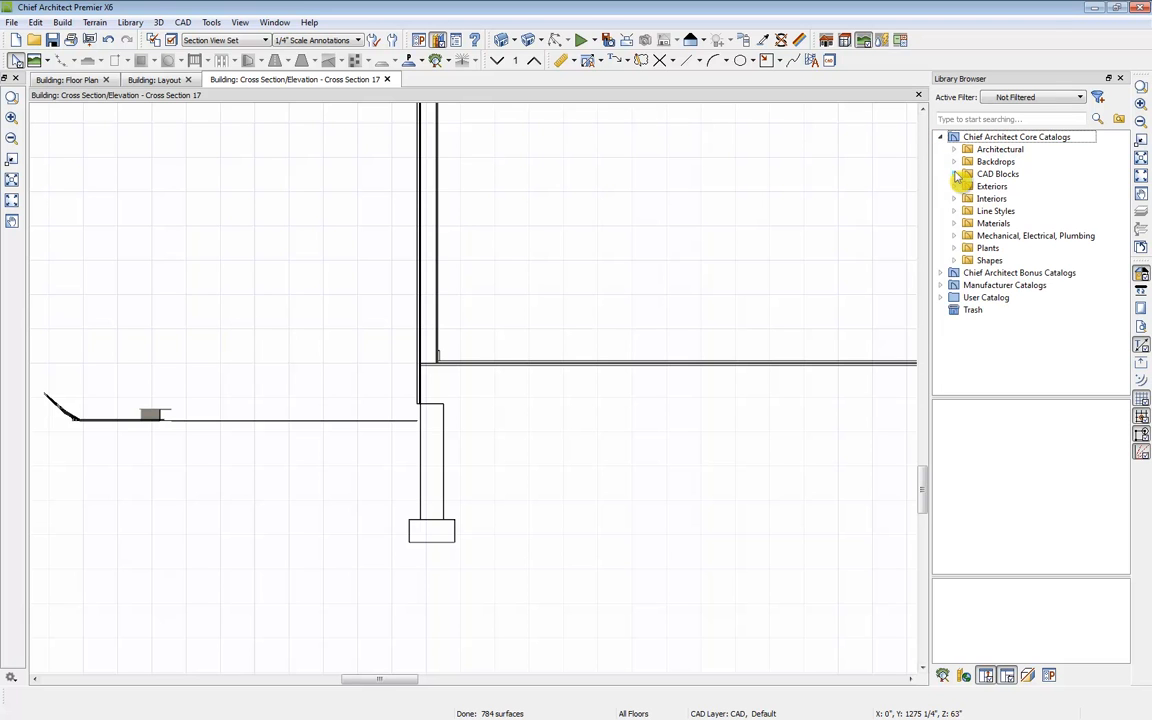
{"action": "left_click", "coordinate": [955, 174]}
{"action": "left_click", "coordinate": [968, 187]}
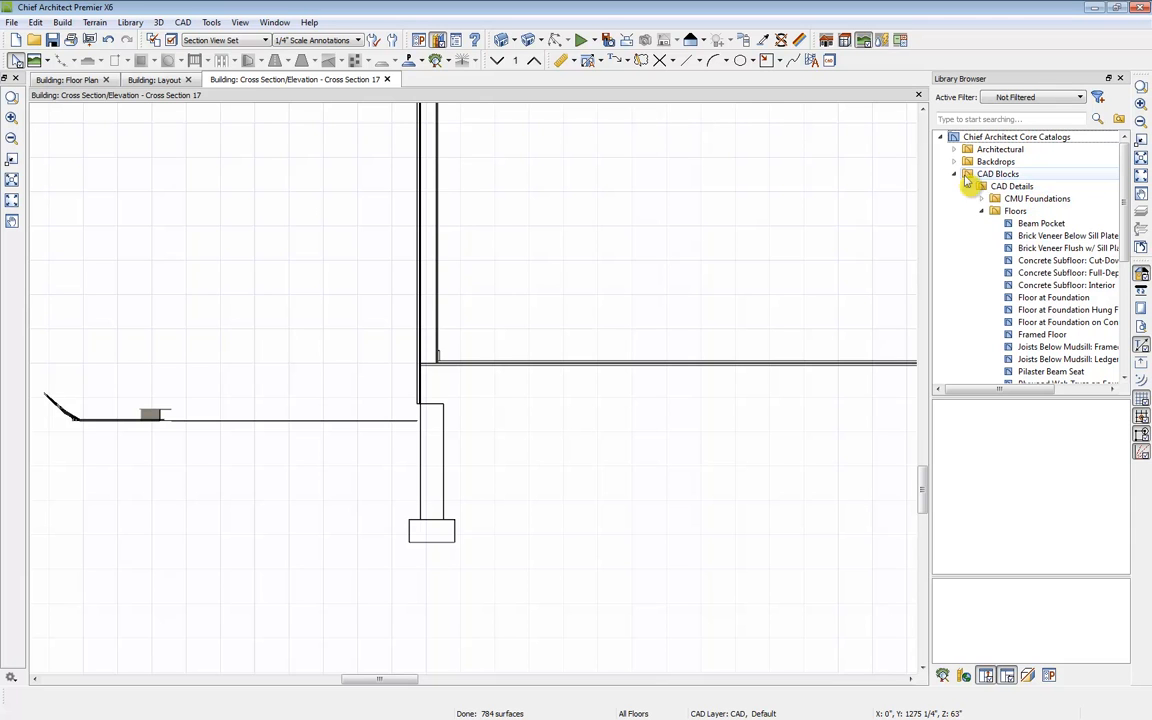
{"action": "left_click", "coordinate": [1018, 212]}
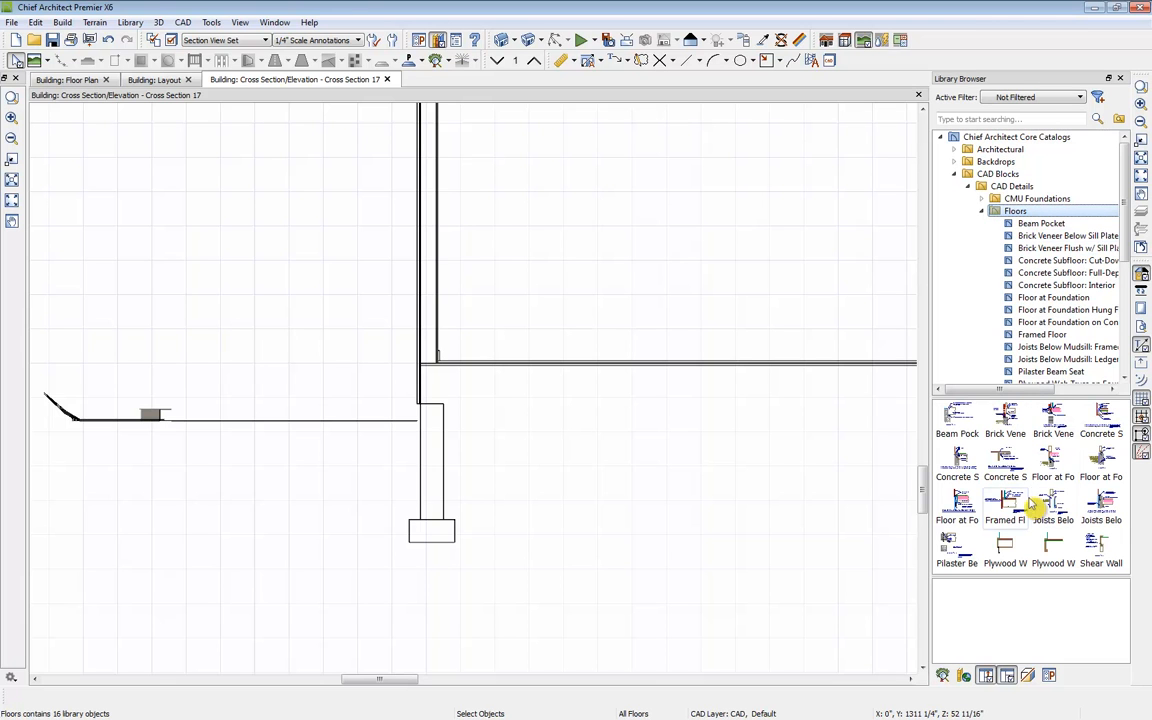
Step: Place the Floor at Foundation on Concrete Ledge detail at the foundation wall and delete it
{"action": "left_click", "coordinate": [960, 510]}
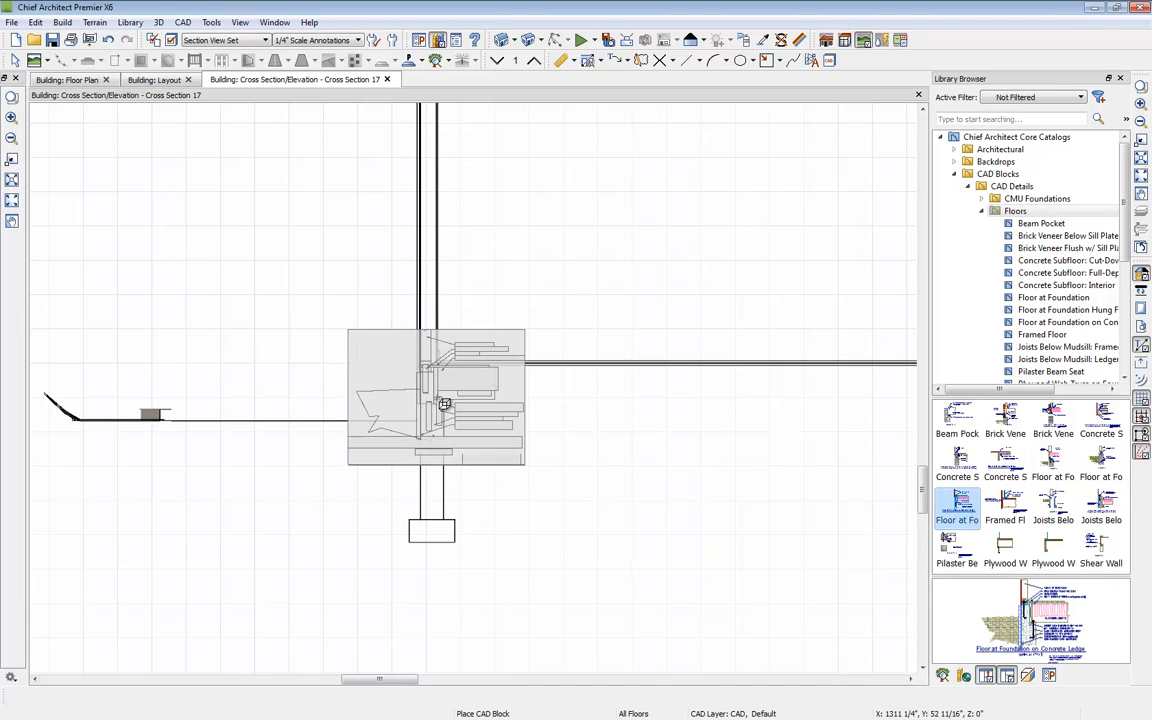
{"action": "left_click", "coordinate": [443, 402]}
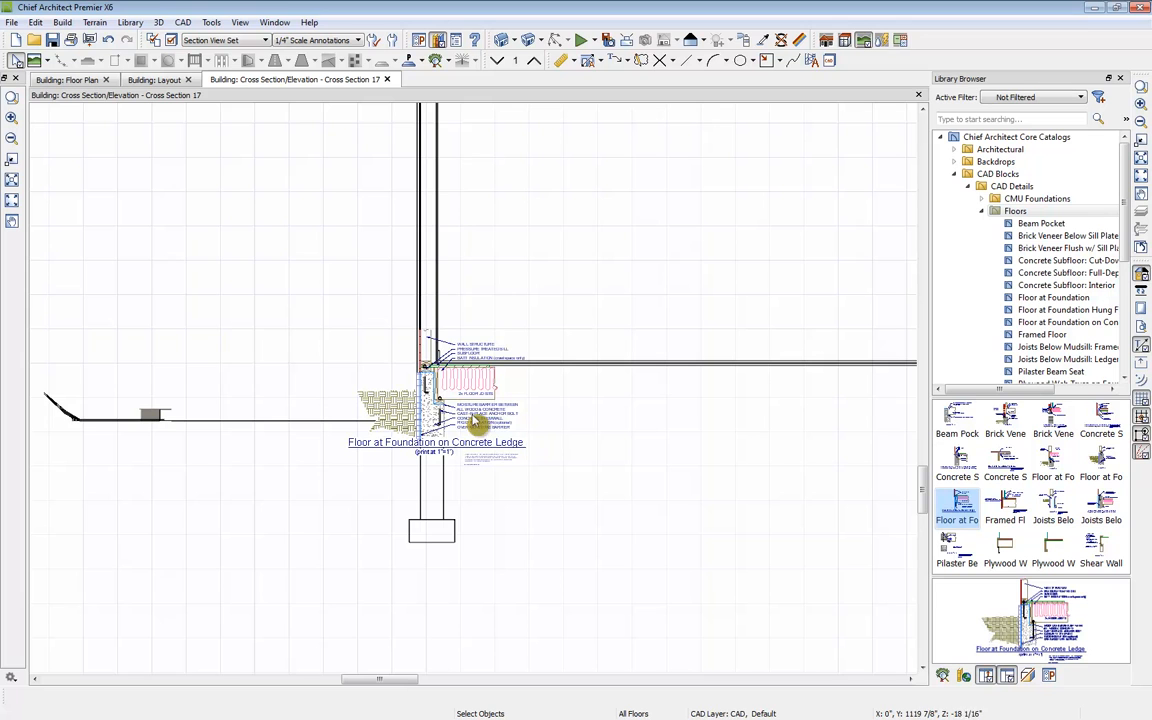
{"action": "left_click", "coordinate": [483, 420]}
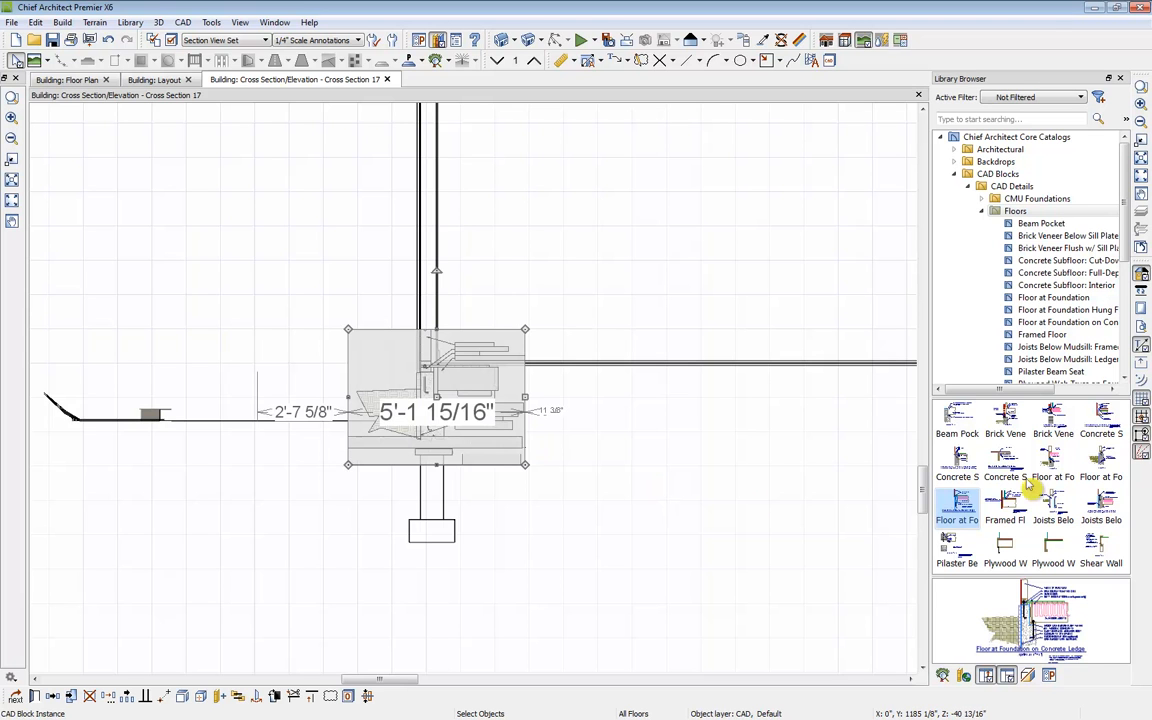
{"action": "key", "text": "Delete"}
Step: Place the Floor at Foundation CAD detail where the wall meets the foundation
{"action": "left_click", "coordinate": [1101, 460]}
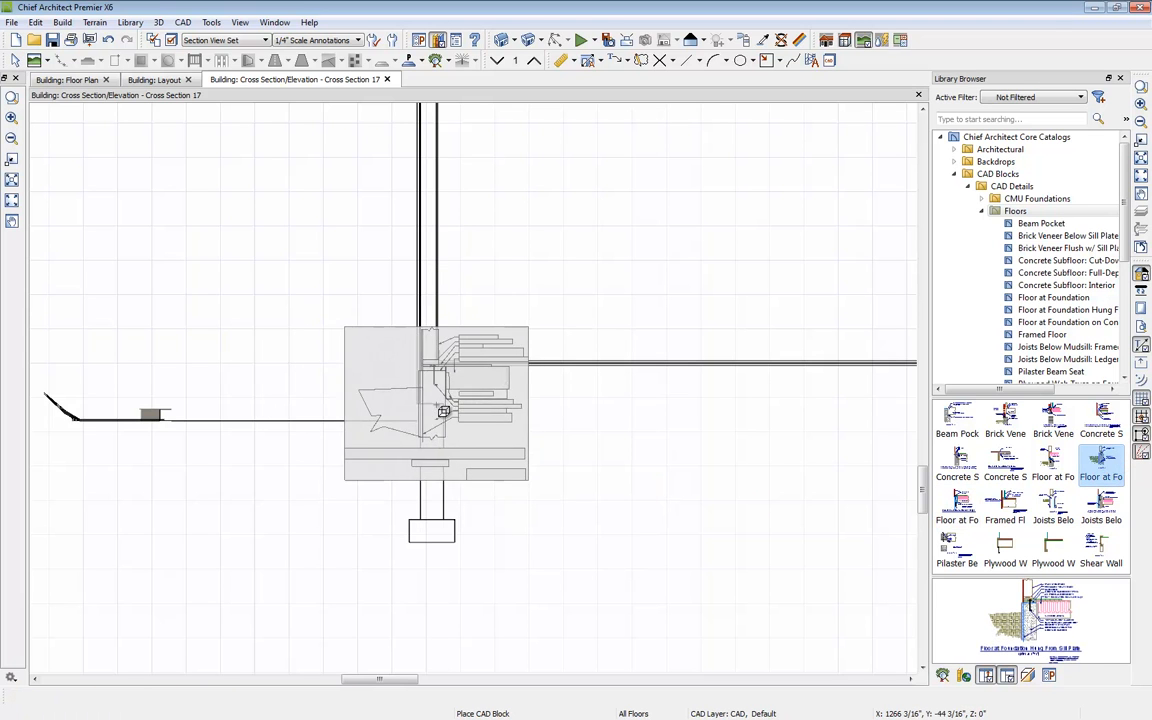
{"action": "left_click", "coordinate": [1053, 462]}
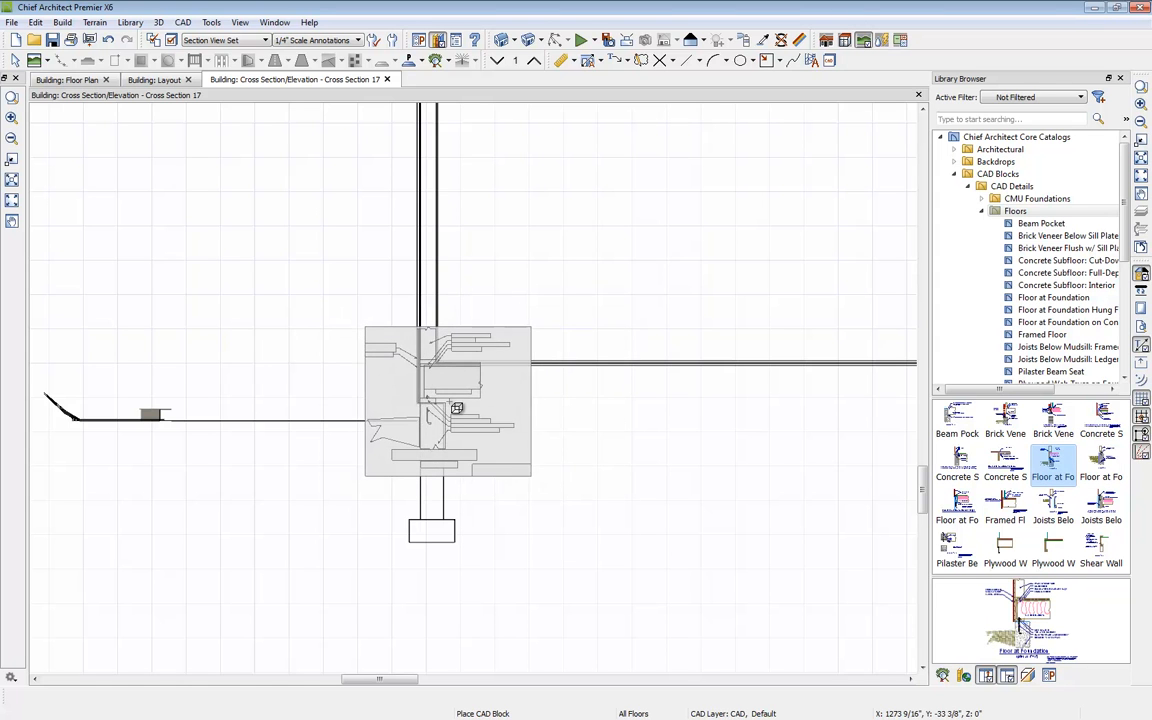
{"action": "left_click", "coordinate": [456, 407]}
{"action": "key", "text": "Escape"}
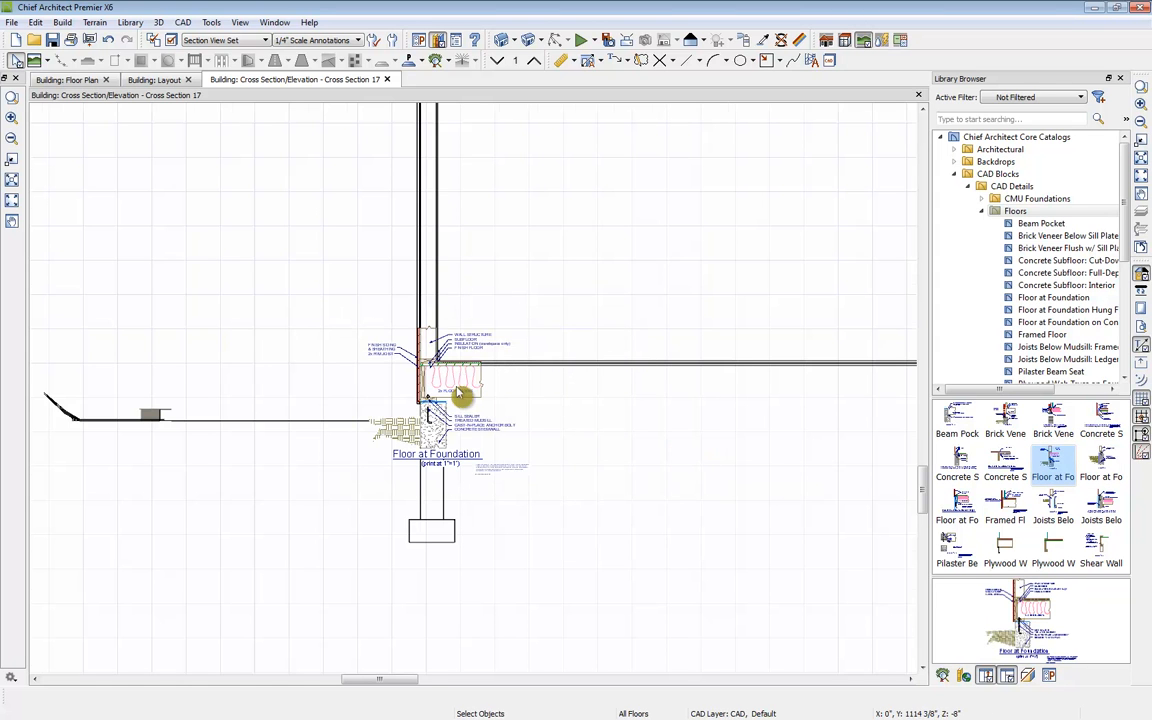
Step: Explode the Floor at Foundation block and regroup all its parts into a new CAD block
{"action": "scroll", "coordinate": [470, 400], "scroll_direction": "up", "scroll_amount": 4}
{"action": "scroll", "coordinate": [571, 395], "scroll_direction": "up", "scroll_amount": 2}
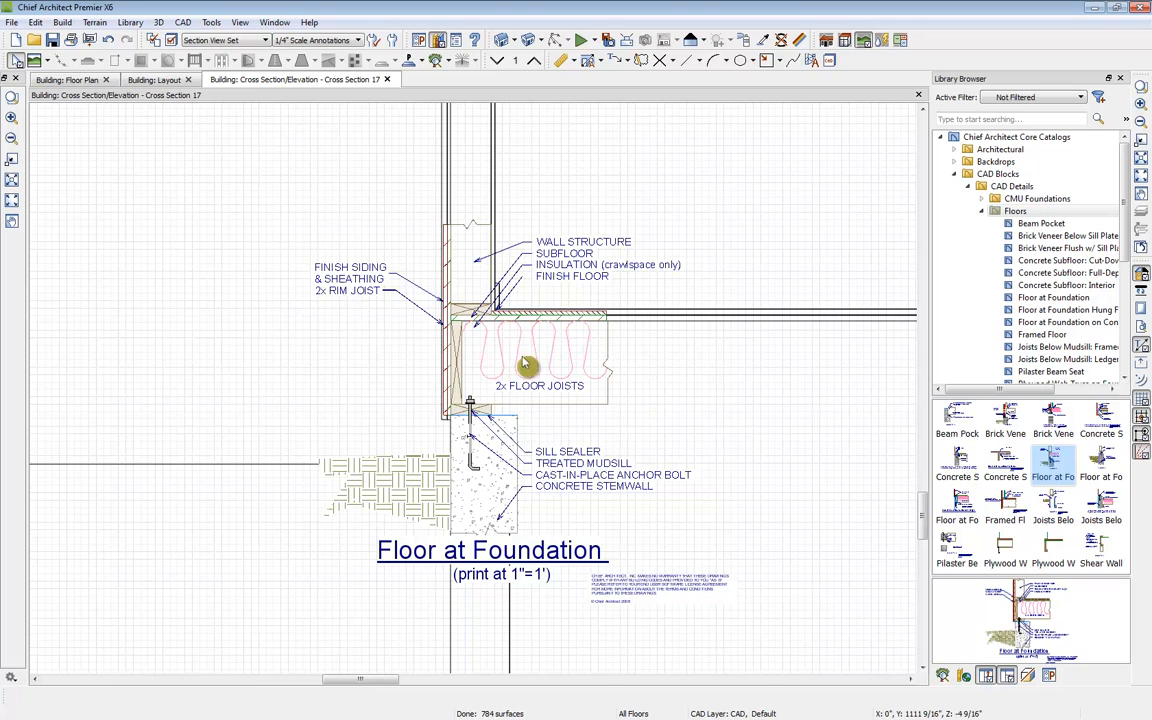
{"action": "left_click", "coordinate": [470, 440]}
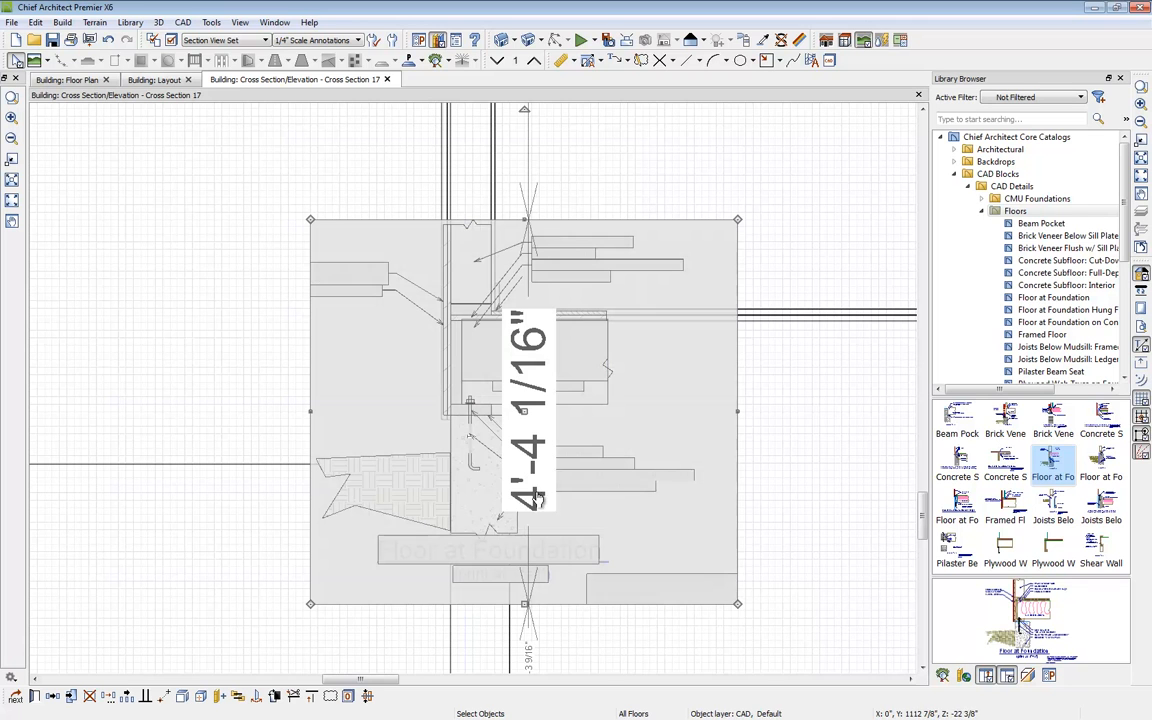
{"action": "left_click", "coordinate": [183, 700]}
{"action": "left_click", "coordinate": [615, 521]}
{"action": "left_click", "coordinate": [562, 430]}
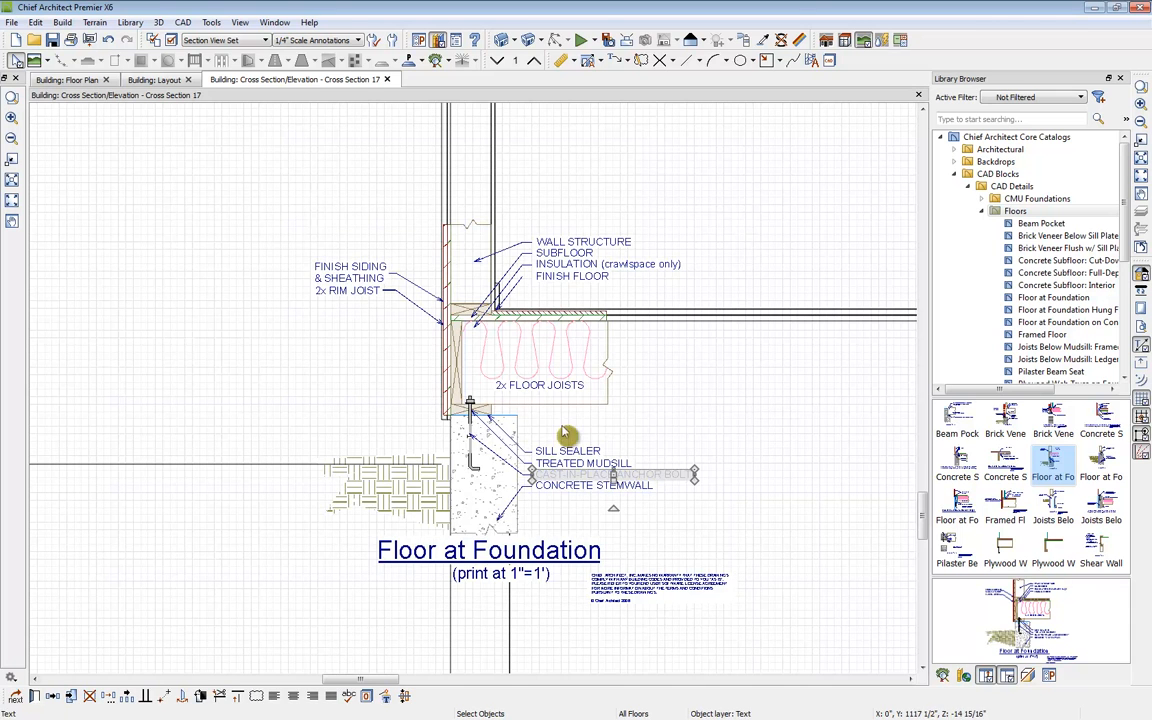
{"action": "left_click_drag", "start_coordinate": [232, 190], "coordinate": [787, 667]}
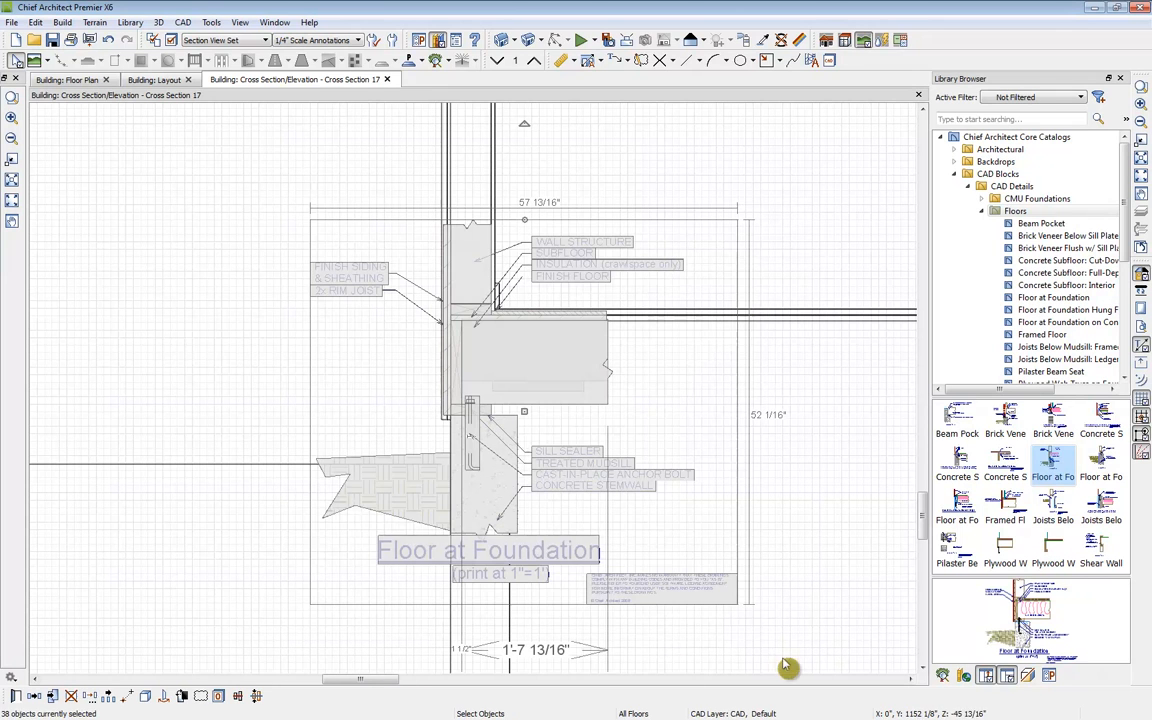
{"action": "left_click", "coordinate": [163, 695]}
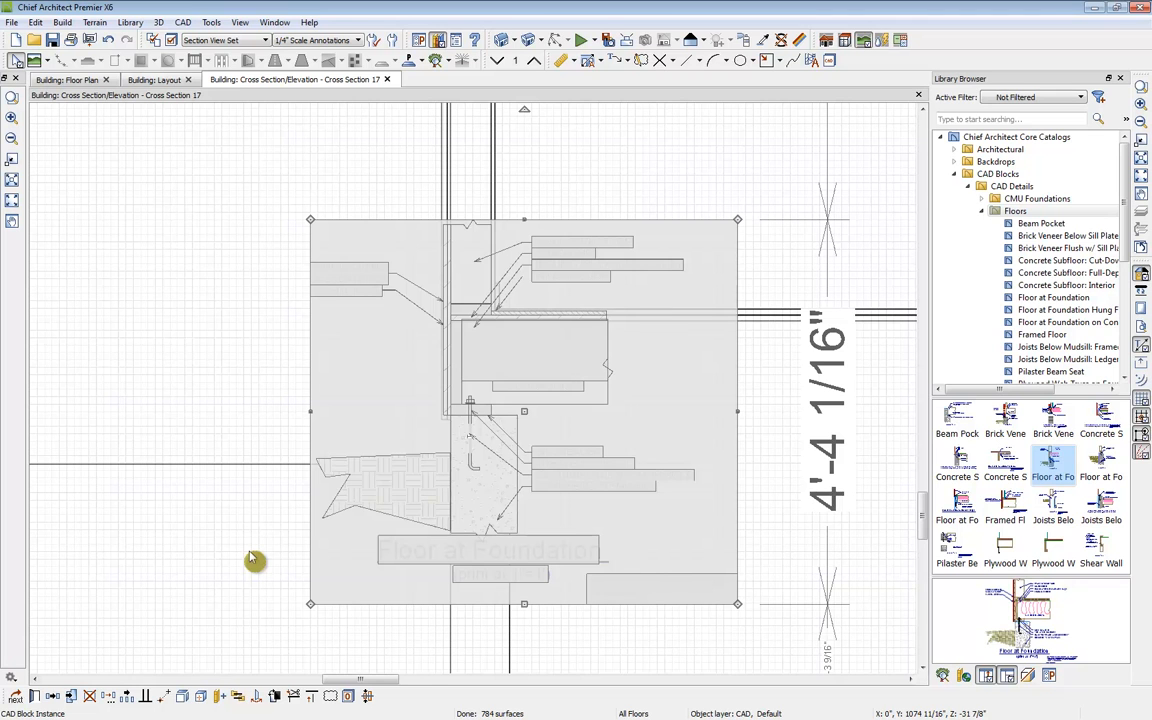
{"action": "left_click", "coordinate": [253, 560]}
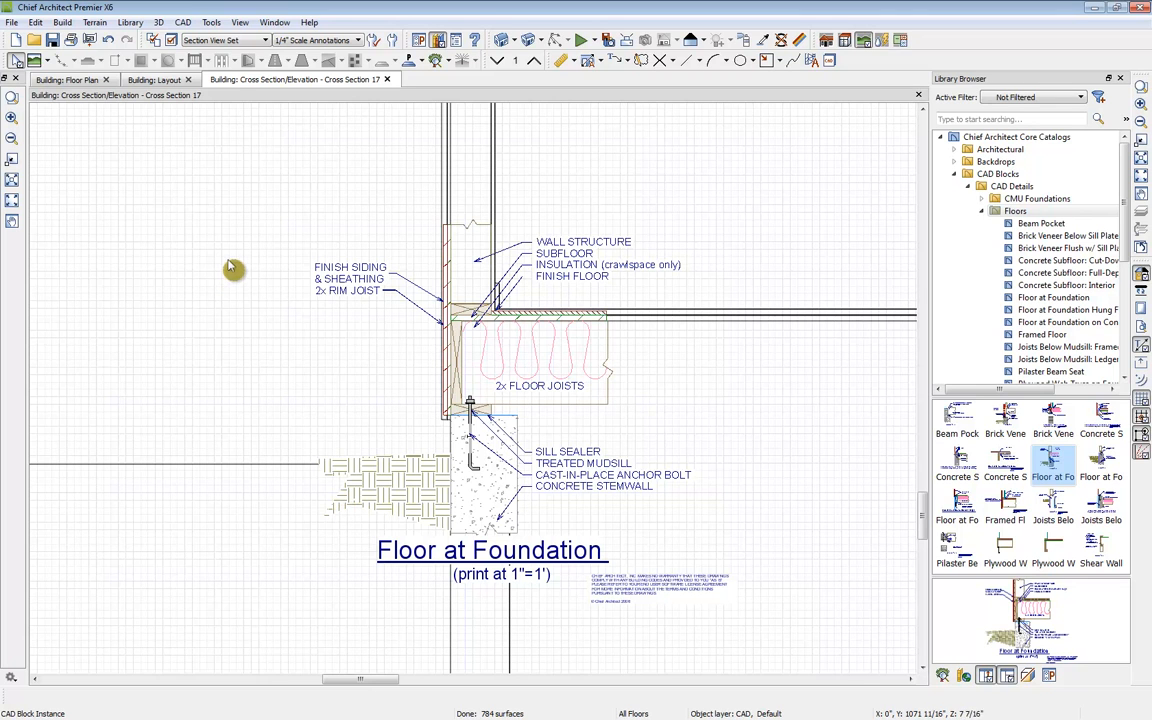
Step: Send the current view to layout page 2 at a 1 in = 1 ft scale
{"action": "left_click", "coordinate": [90, 43]}
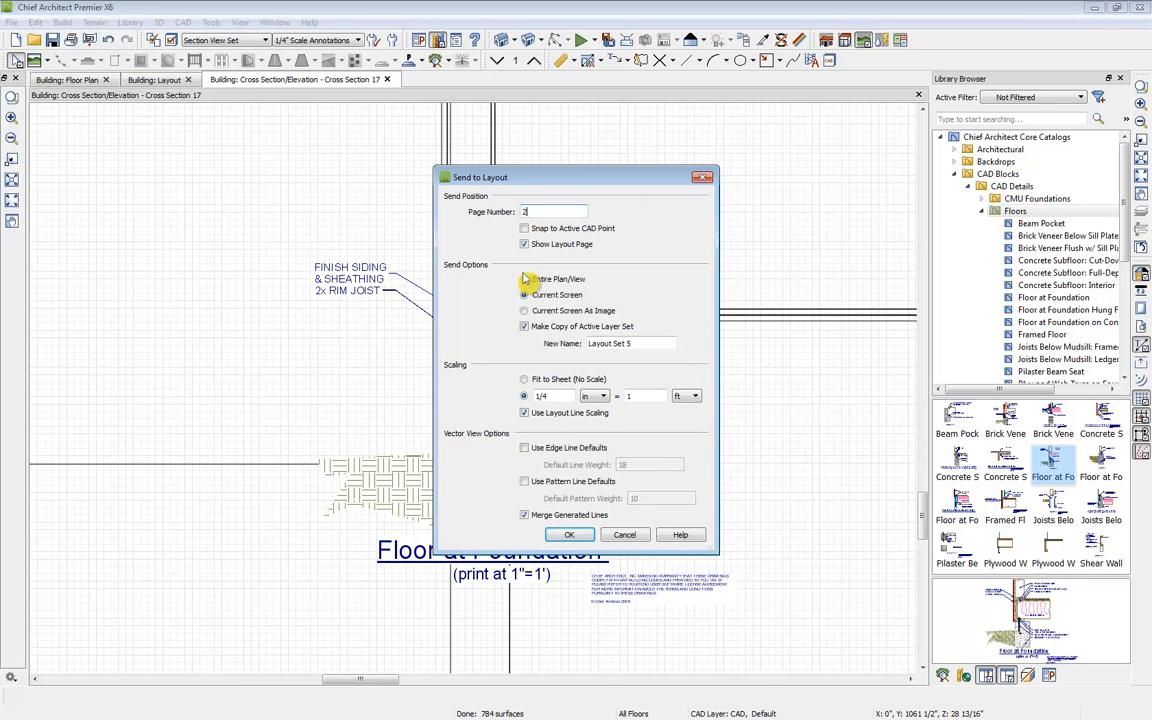
{"action": "left_click_drag", "start_coordinate": [550, 397], "coordinate": [478, 434]}
{"action": "type", "text": "1"}
{"action": "left_click", "coordinate": [648, 394]}
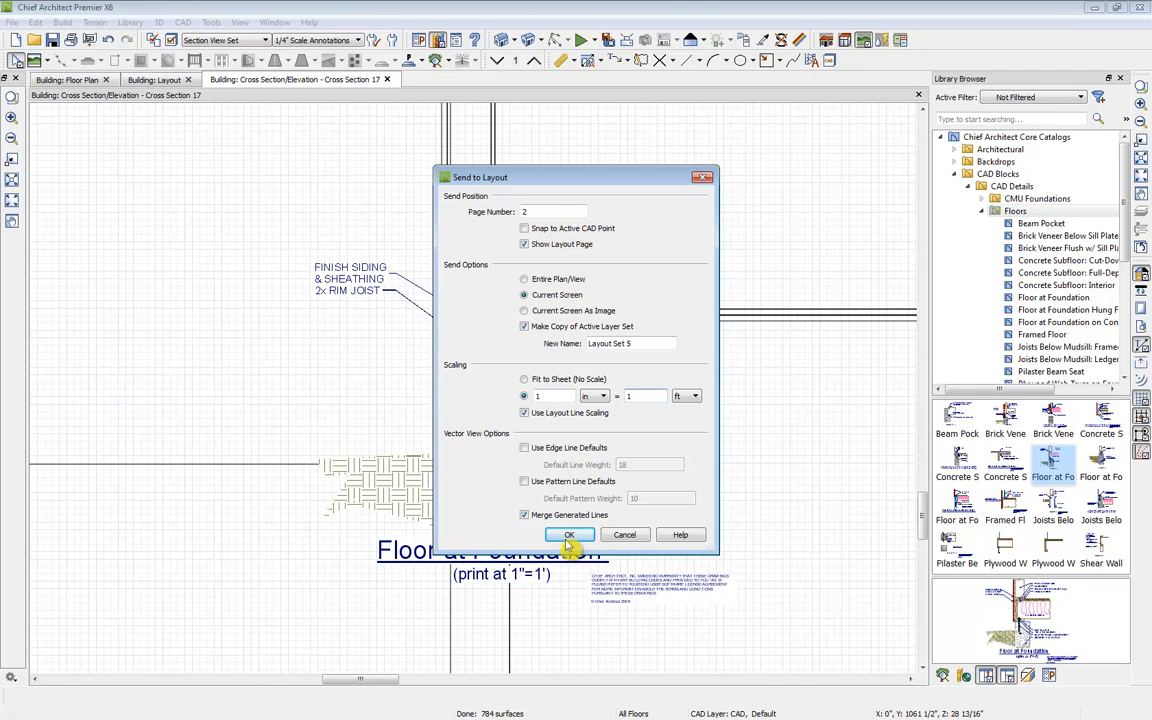
{"action": "left_click", "coordinate": [569, 536]}
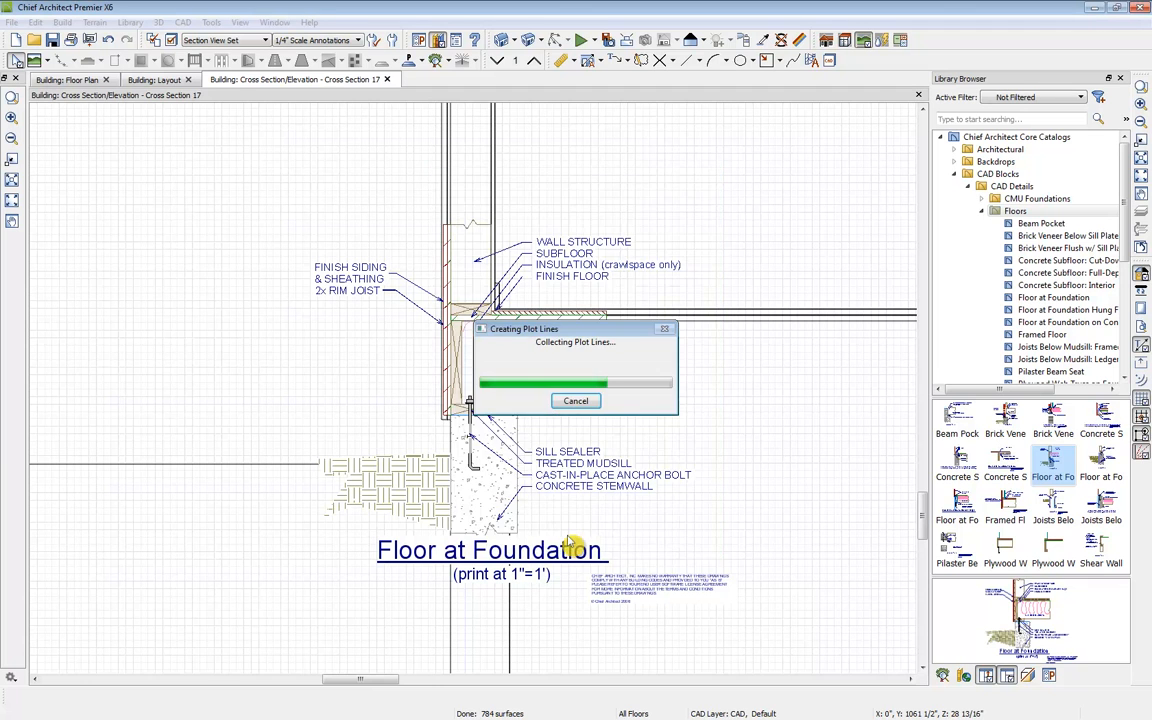
Step: Move the cross section view's layout box to the upper-left corner of layout page 2
{"action": "middle_click_drag", "start_coordinate": [549, 477], "coordinate": [575, 474]}
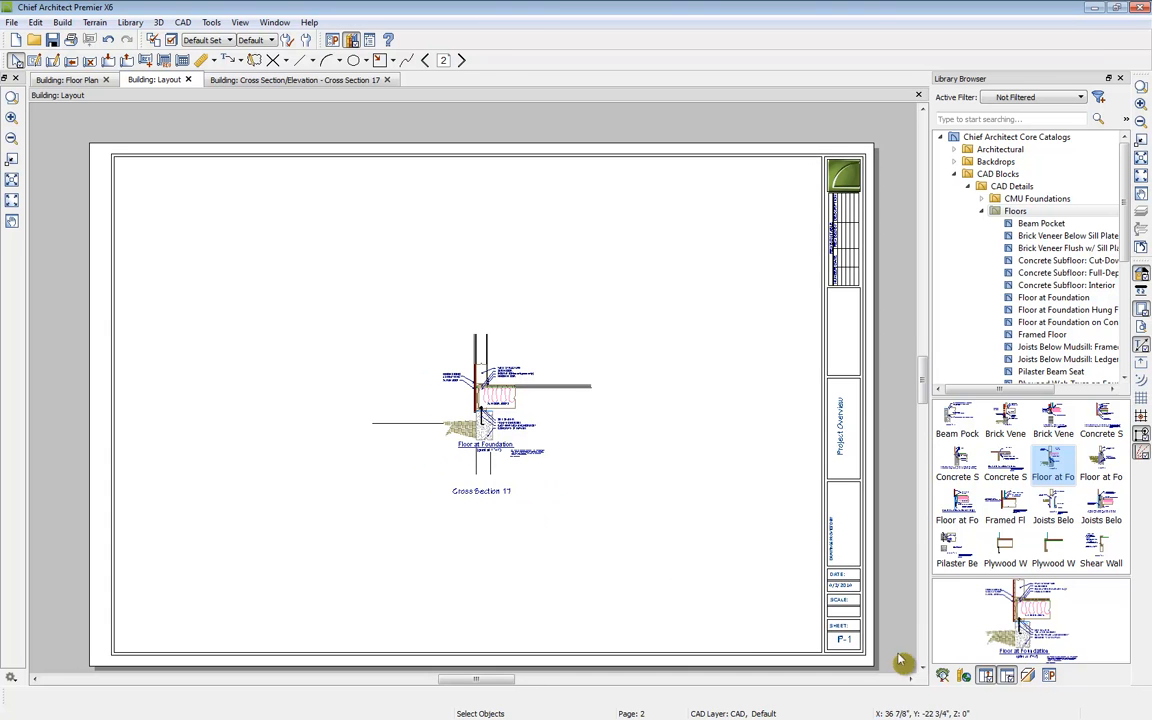
{"action": "scroll", "coordinate": [451, 440], "scroll_direction": "up", "scroll_amount": 2}
{"action": "scroll", "coordinate": [451, 440], "scroll_direction": "up", "scroll_amount": 4}
{"action": "middle_click_drag", "start_coordinate": [647, 436], "coordinate": [617, 463]}
{"action": "scroll", "coordinate": [618, 460], "scroll_direction": "up", "scroll_amount": 1}
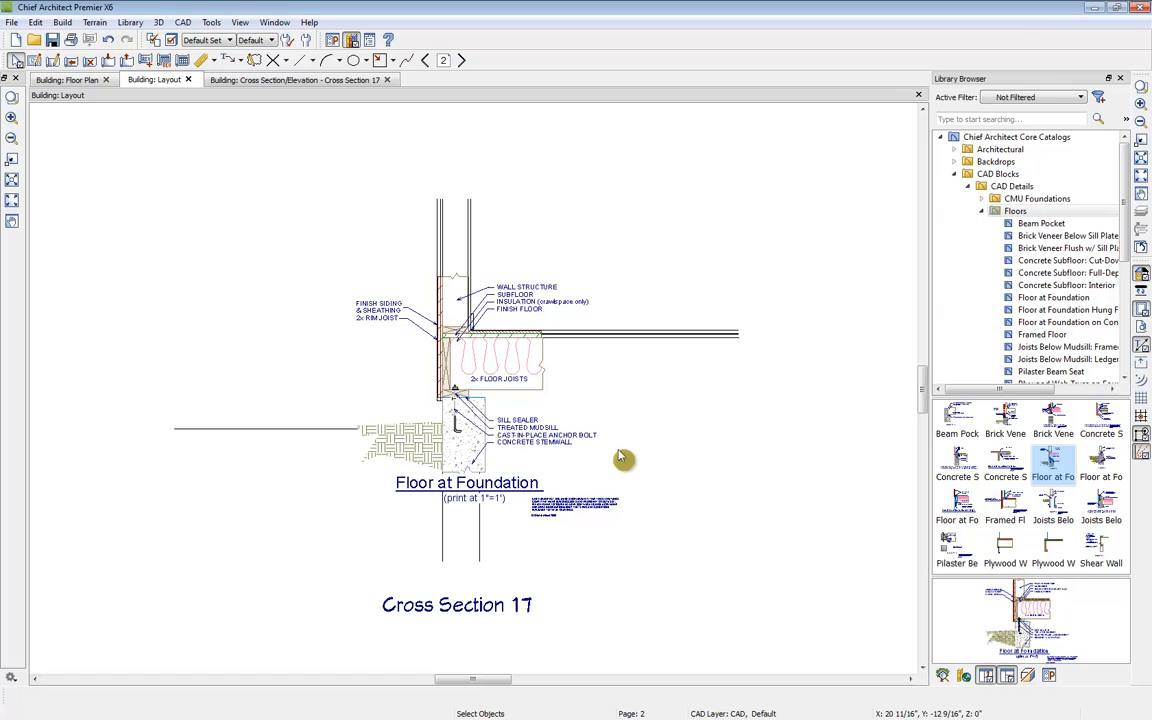
{"action": "scroll", "coordinate": [620, 458], "scroll_direction": "down", "scroll_amount": 5}
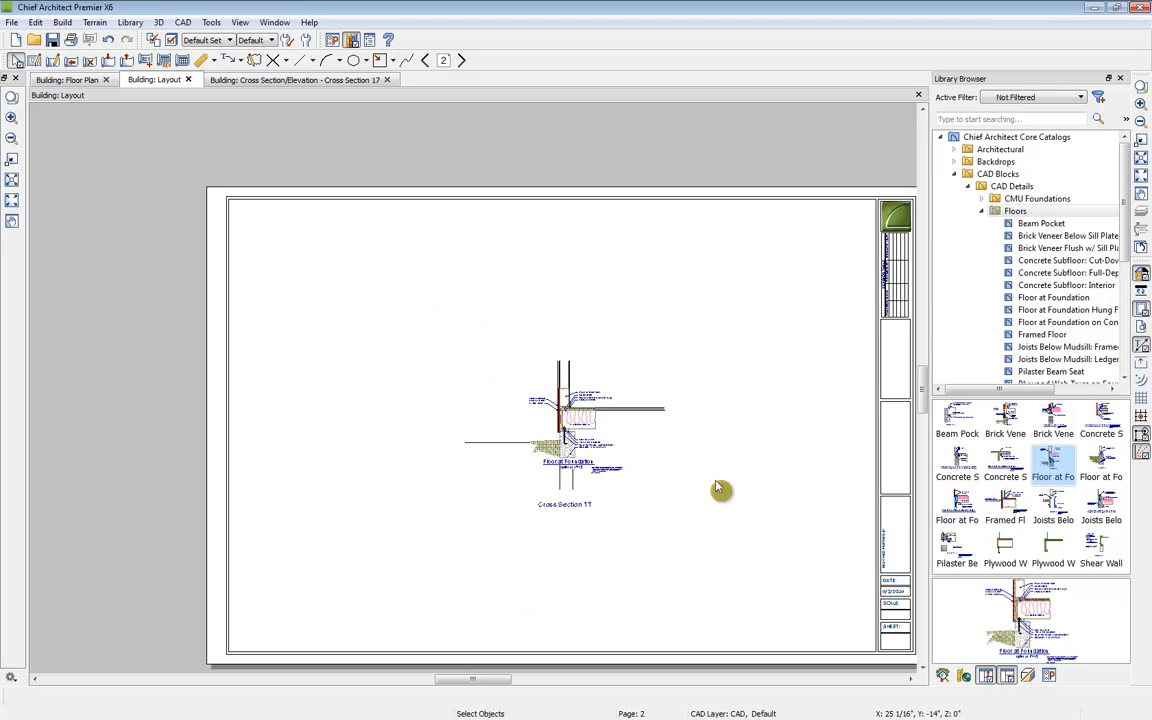
{"action": "left_click", "coordinate": [442, 419]}
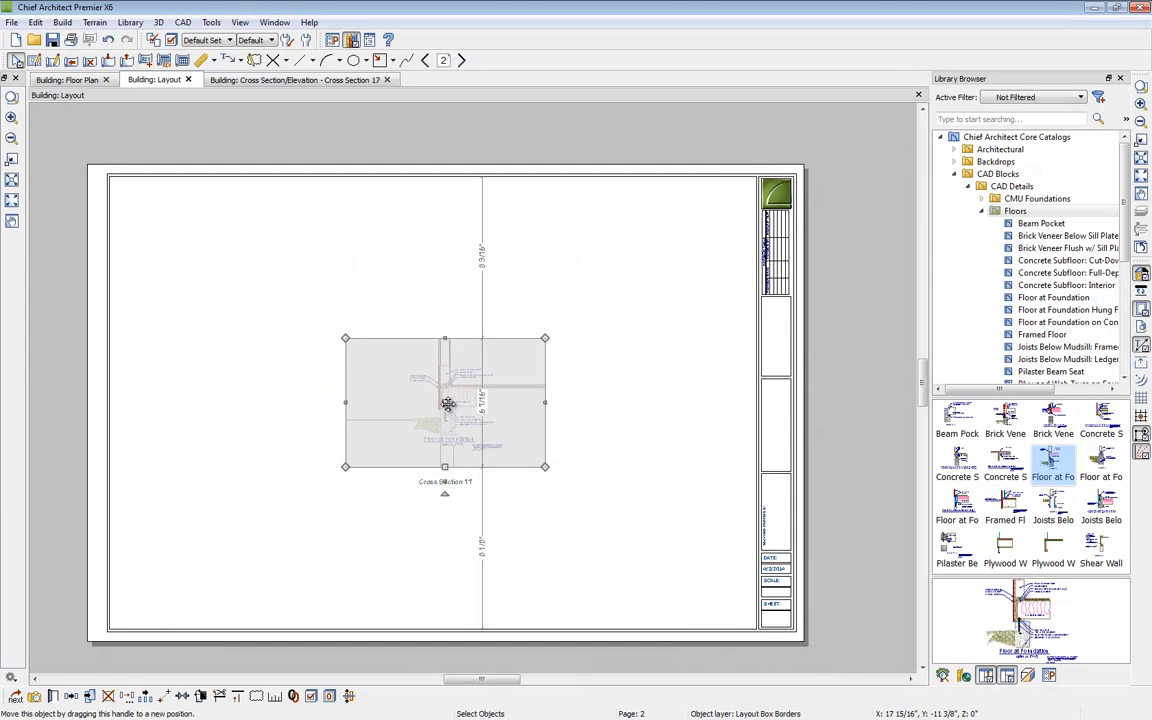
{"action": "left_click_drag", "start_coordinate": [448, 408], "coordinate": [240, 259]}
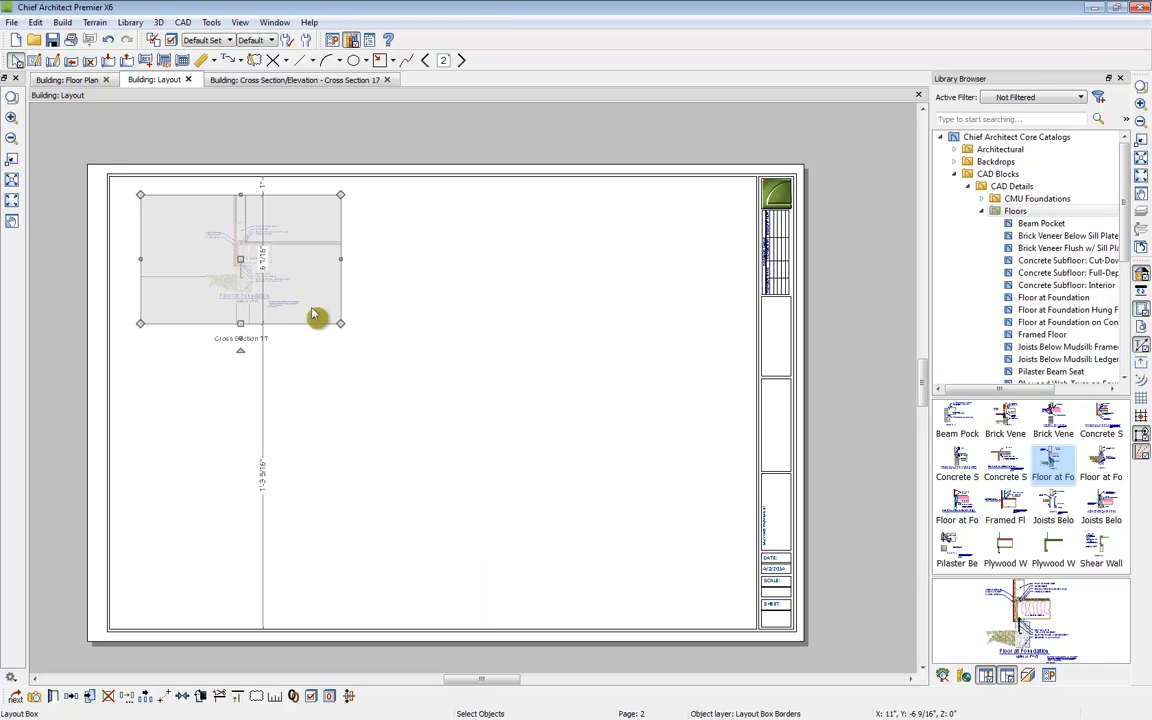
{"action": "left_click", "coordinate": [277, 699]}
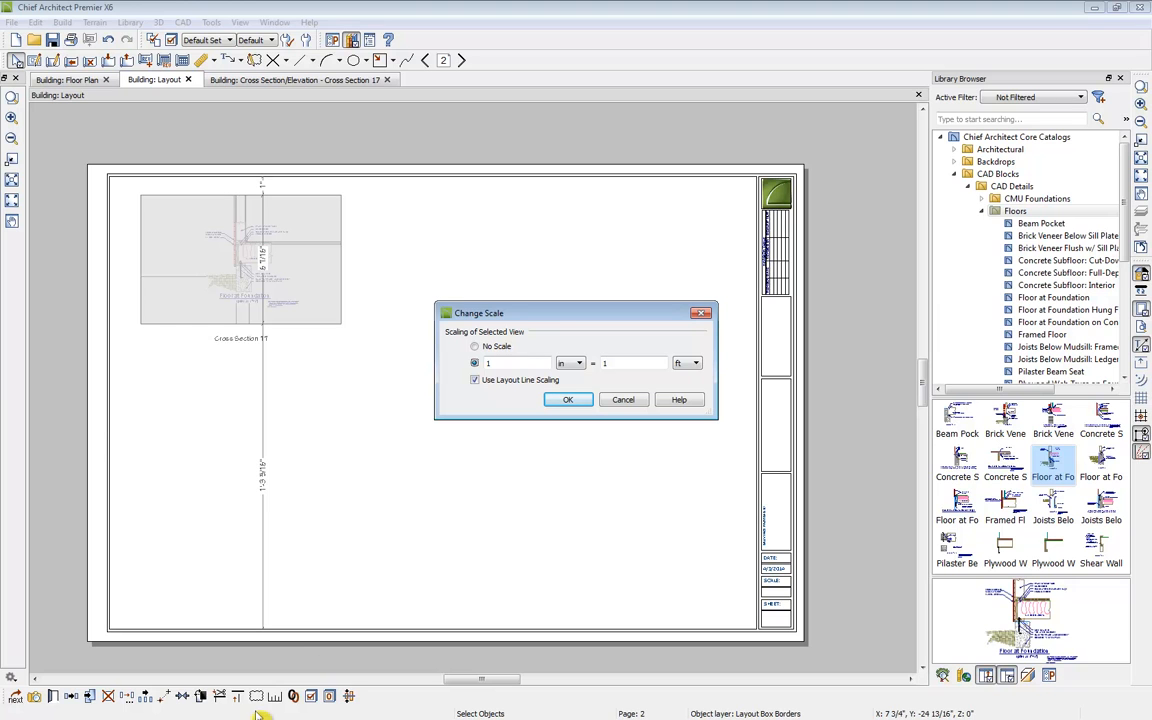
{"action": "left_click_drag", "start_coordinate": [510, 363], "coordinate": [448, 360]}
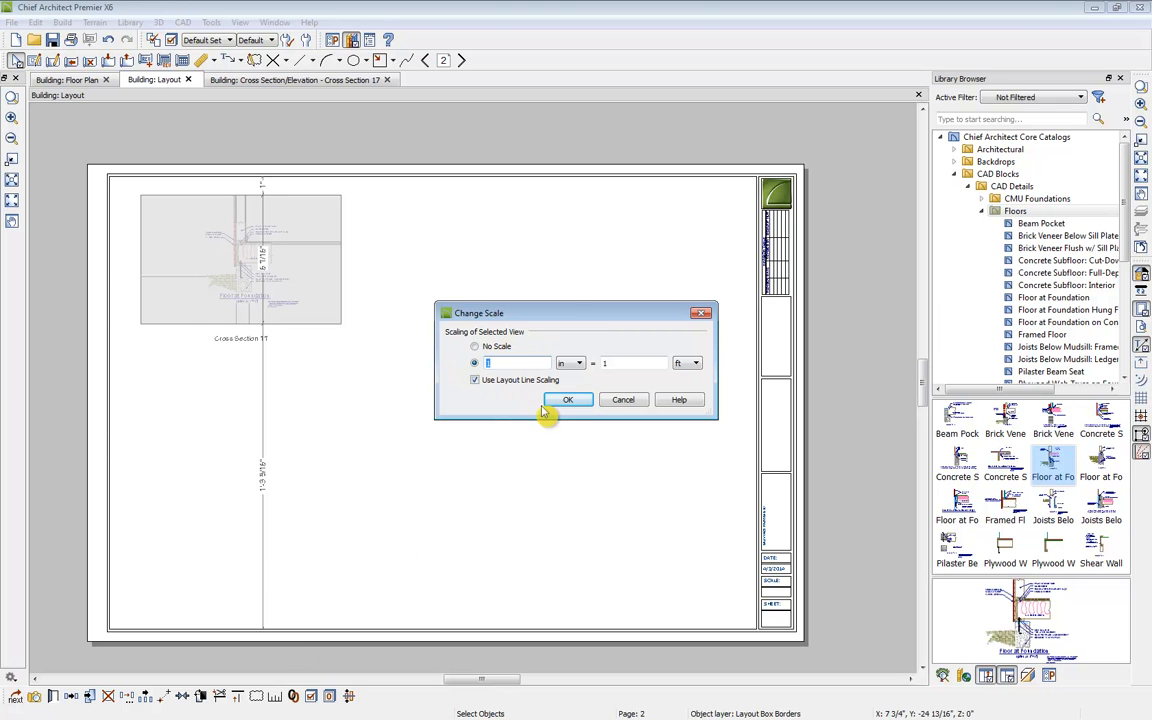
{"action": "left_click", "coordinate": [630, 400]}
{"action": "left_click", "coordinate": [465, 407]}
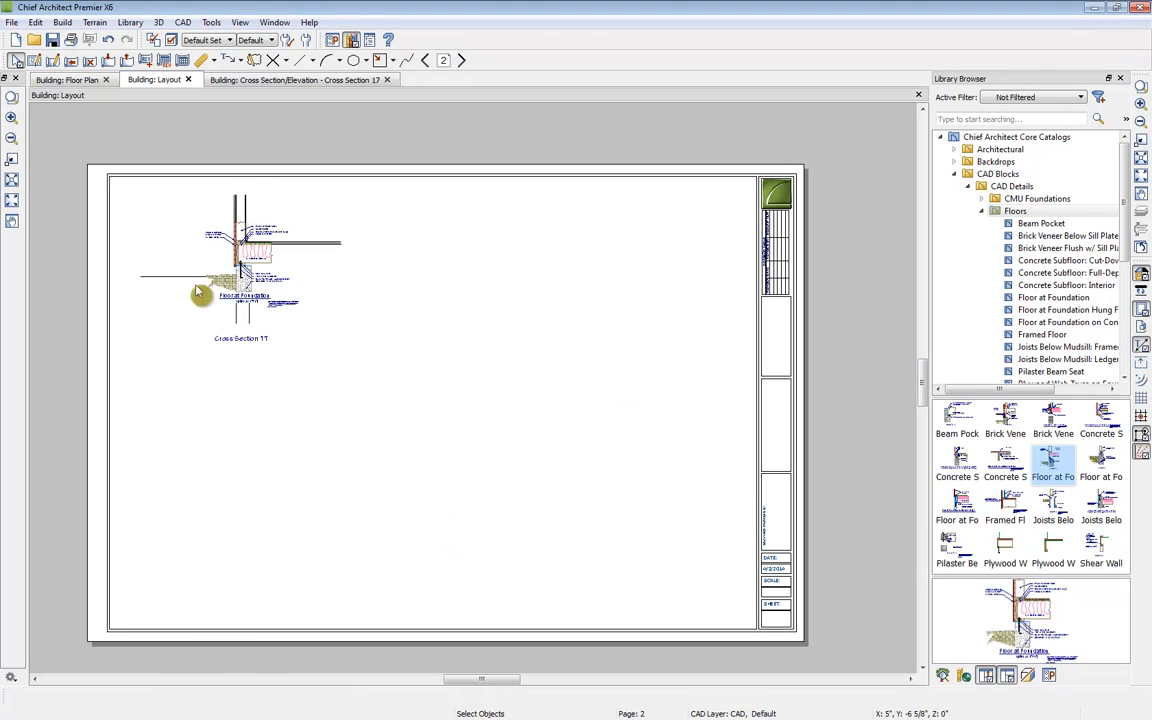
Step: Crop the cross section layout box's side edges inward to fit tightly around the foundation detail
{"action": "left_click", "coordinate": [170, 258]}
{"action": "left_click_drag", "start_coordinate": [142, 258], "coordinate": [176, 258]}
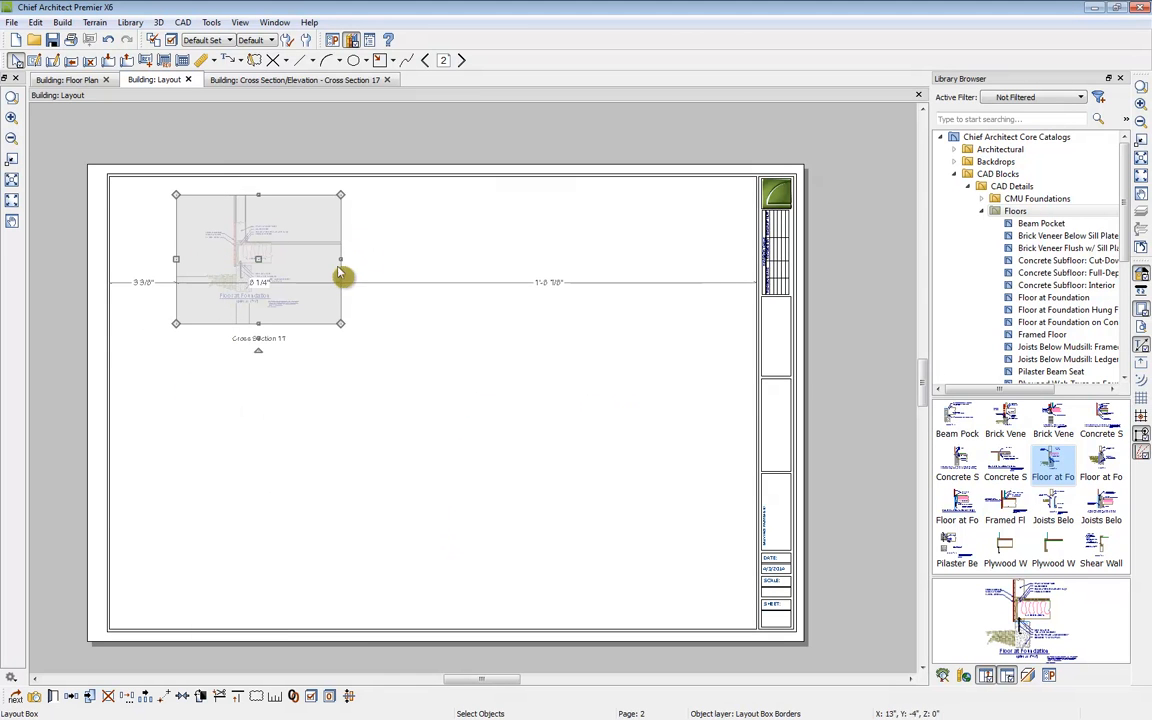
{"action": "left_click_drag", "start_coordinate": [340, 259], "coordinate": [309, 257]}
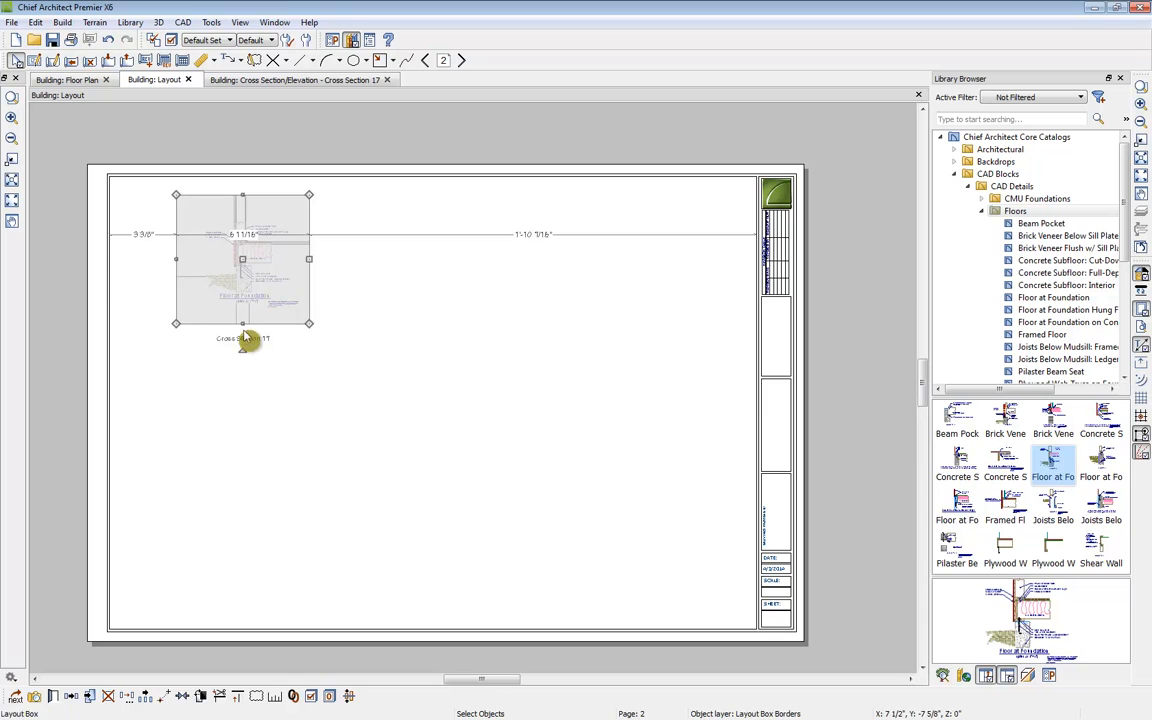
{"action": "left_click", "coordinate": [300, 365]}
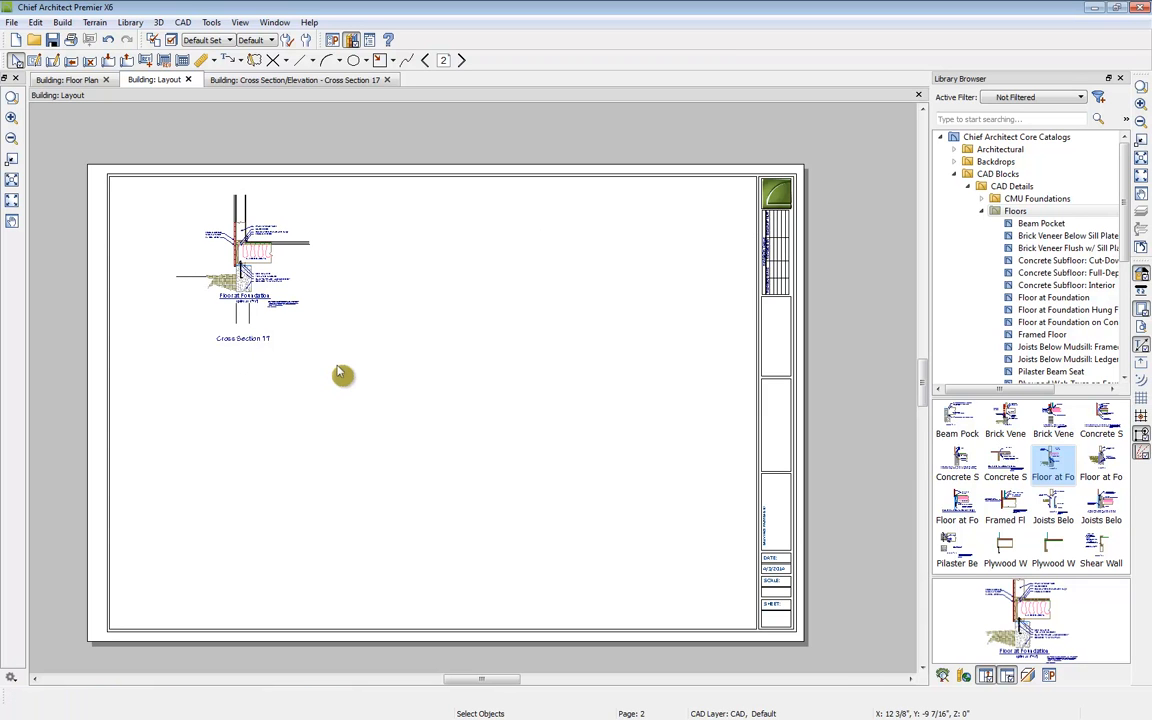
Step: Close the cross section view and update its view already sent to the layout
{"action": "left_click", "coordinate": [80, 79]}
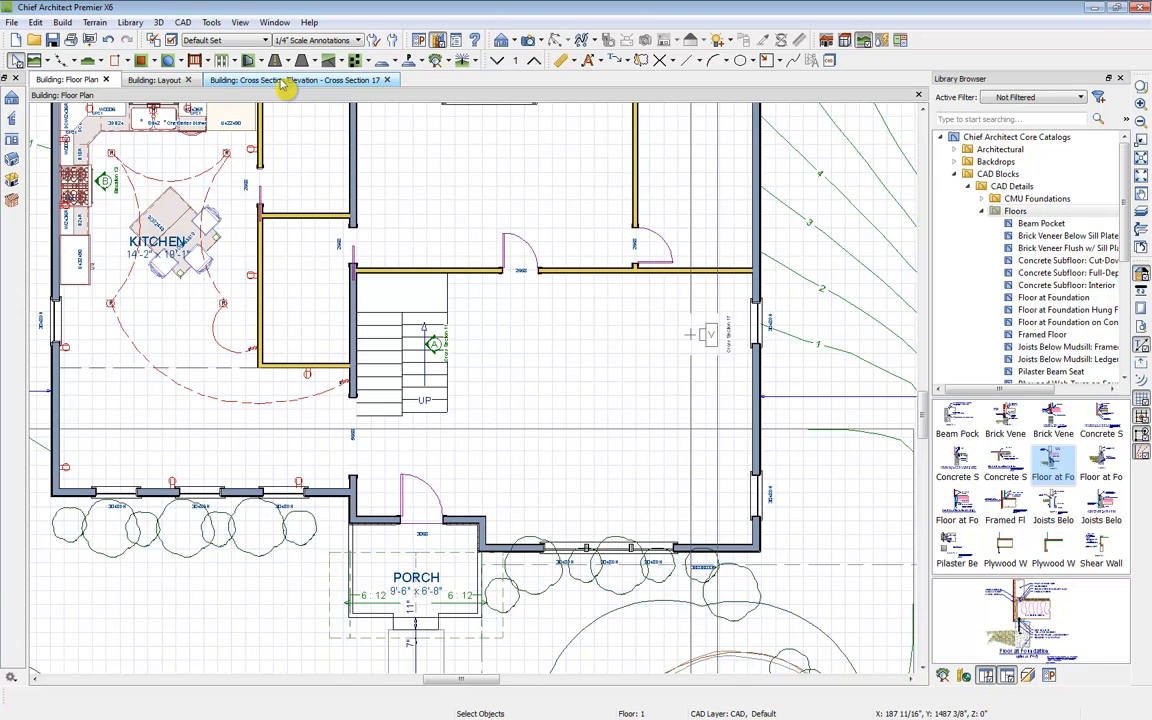
{"action": "left_click", "coordinate": [283, 81]}
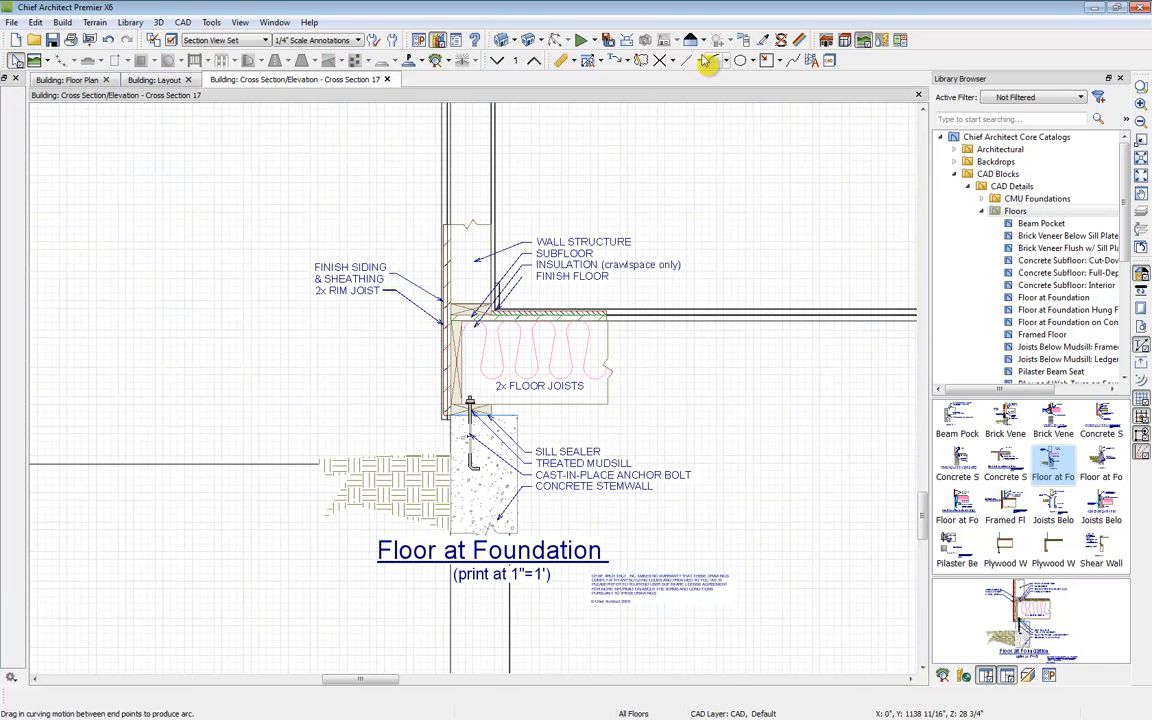
{"action": "left_click", "coordinate": [387, 80]}
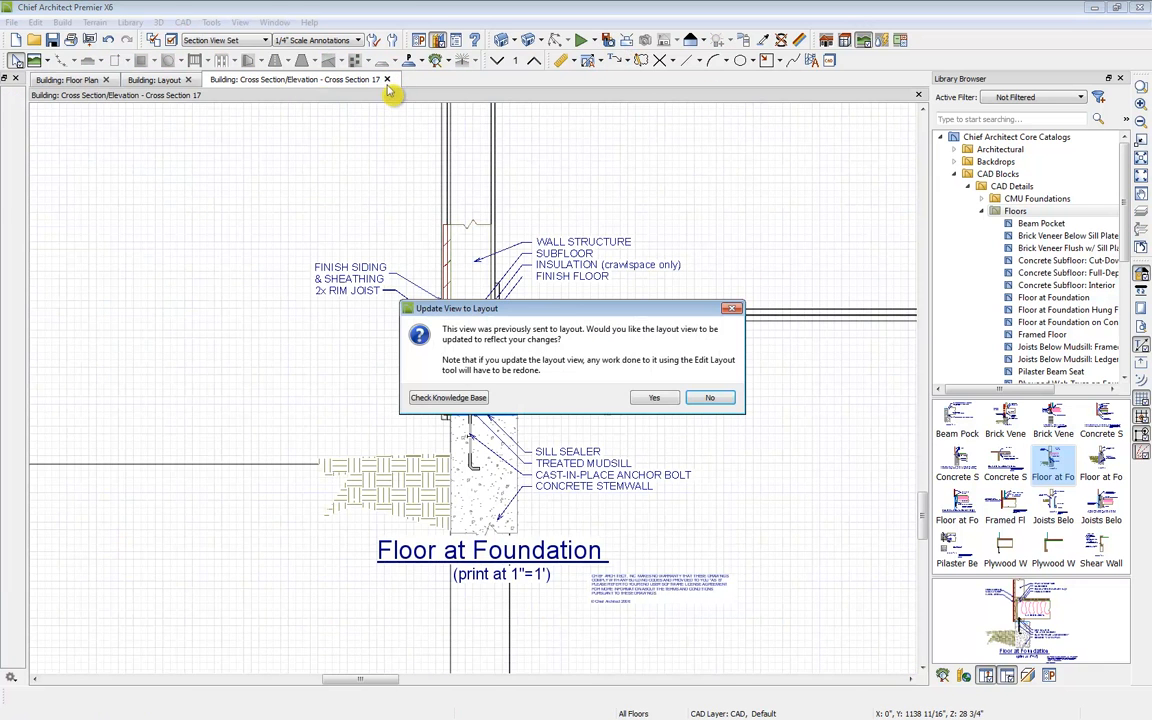
{"action": "left_click", "coordinate": [654, 398]}
Step: Set the cross section camera's plan callout label to C
{"action": "left_click", "coordinate": [54, 695]}
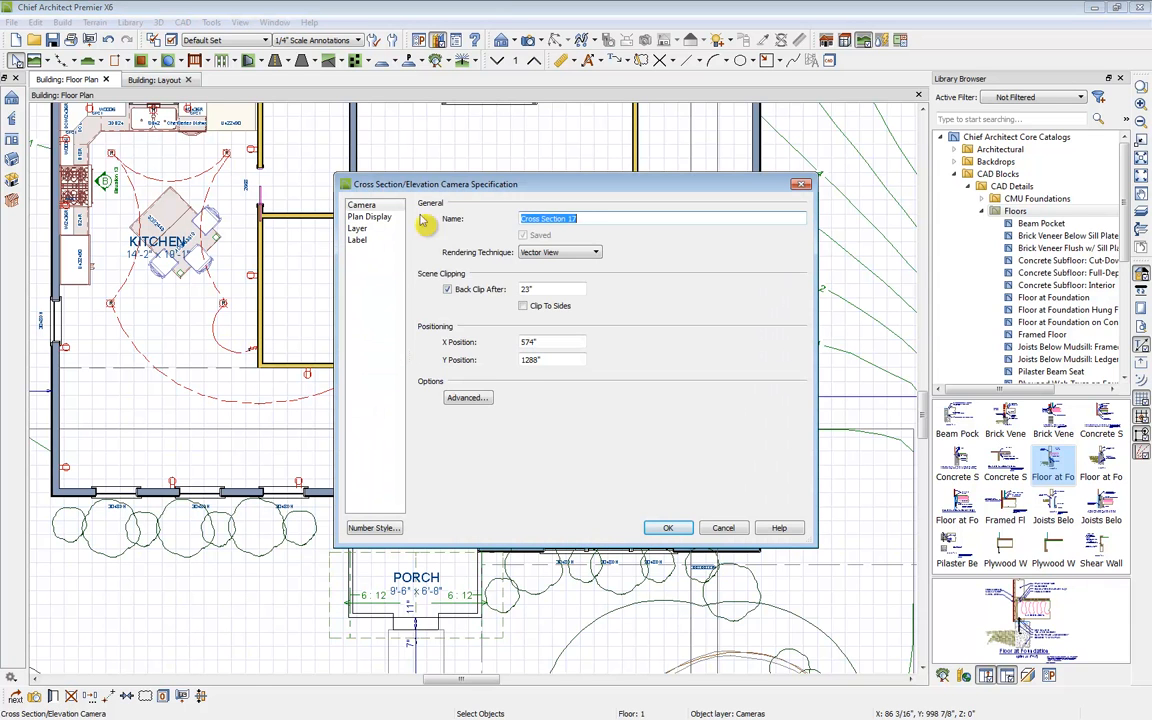
{"action": "left_click", "coordinate": [369, 216]}
{"action": "left_click", "coordinate": [423, 219]}
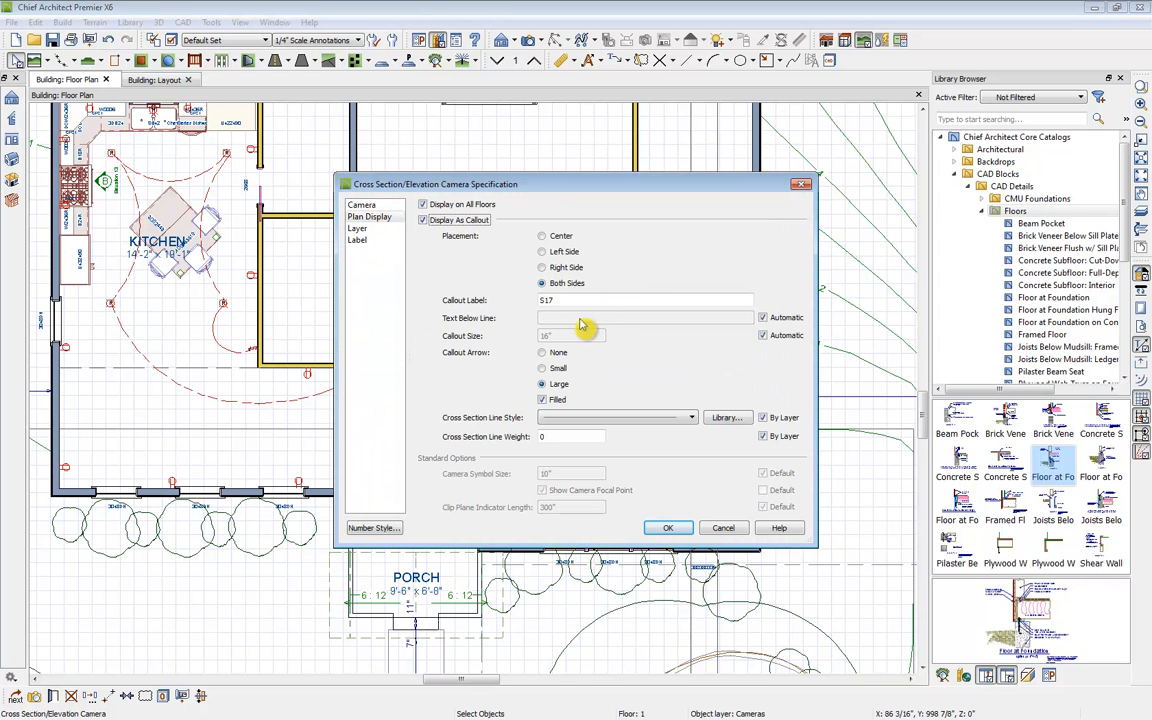
{"action": "double_click", "coordinate": [546, 300]}
{"action": "type", "text": "C"}
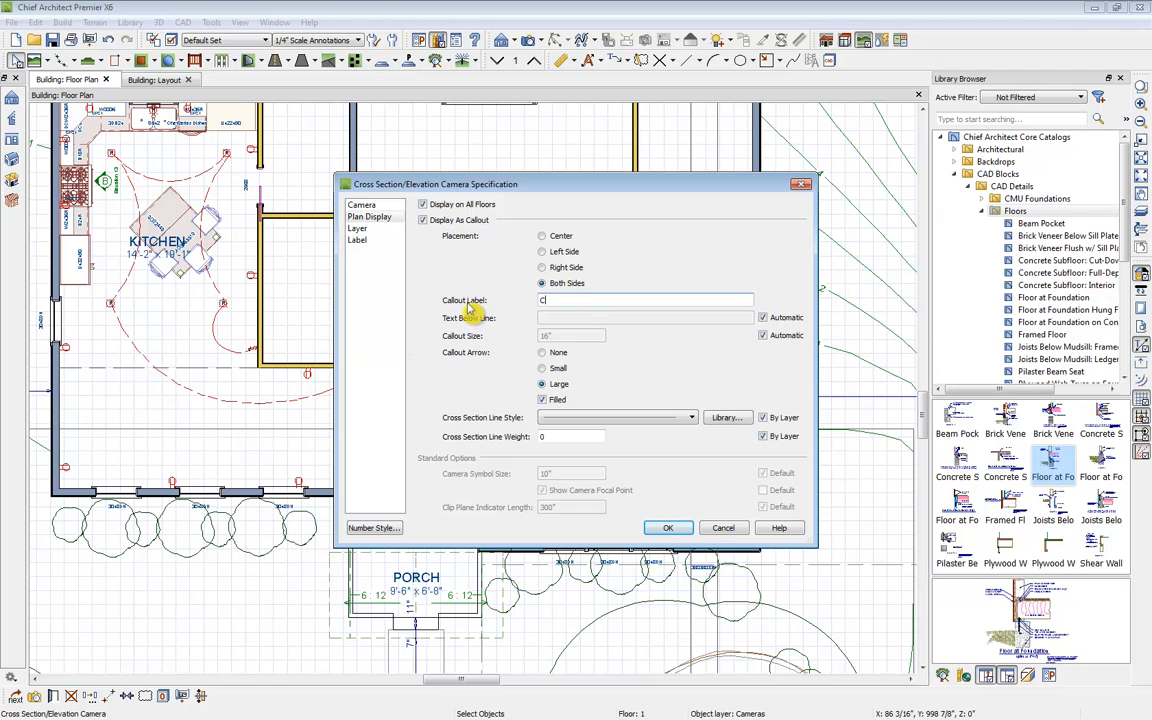
{"action": "left_click", "coordinate": [670, 528]}
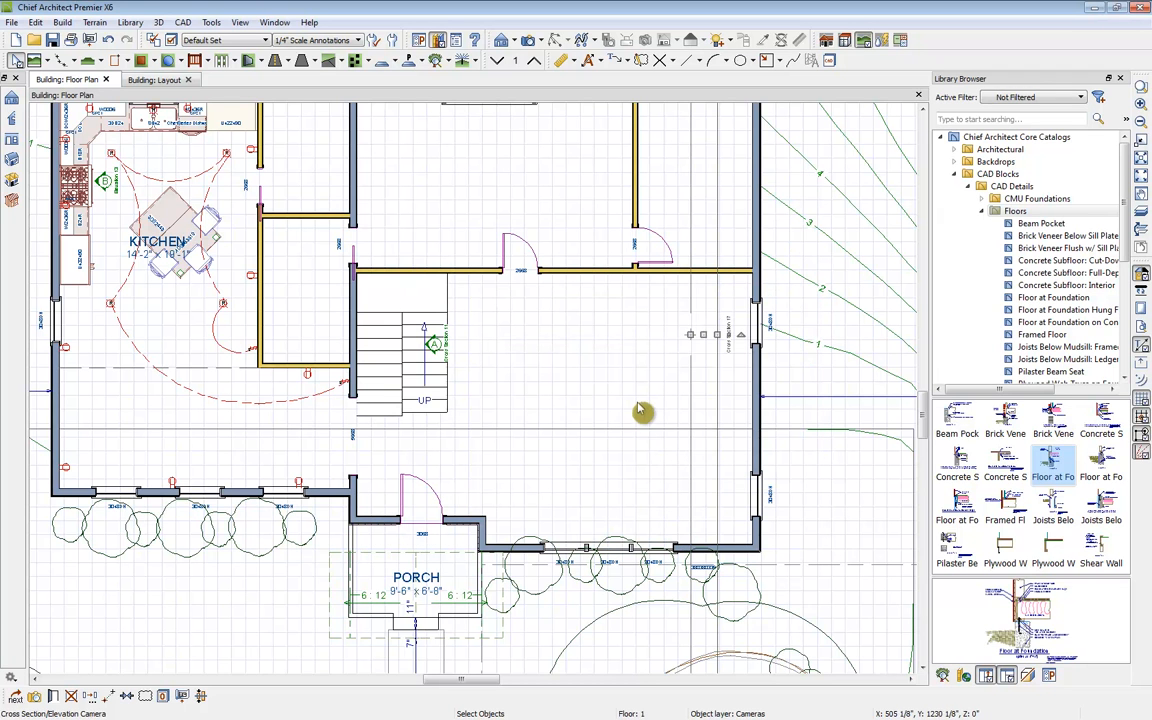
{"action": "left_click", "coordinate": [610, 380]}
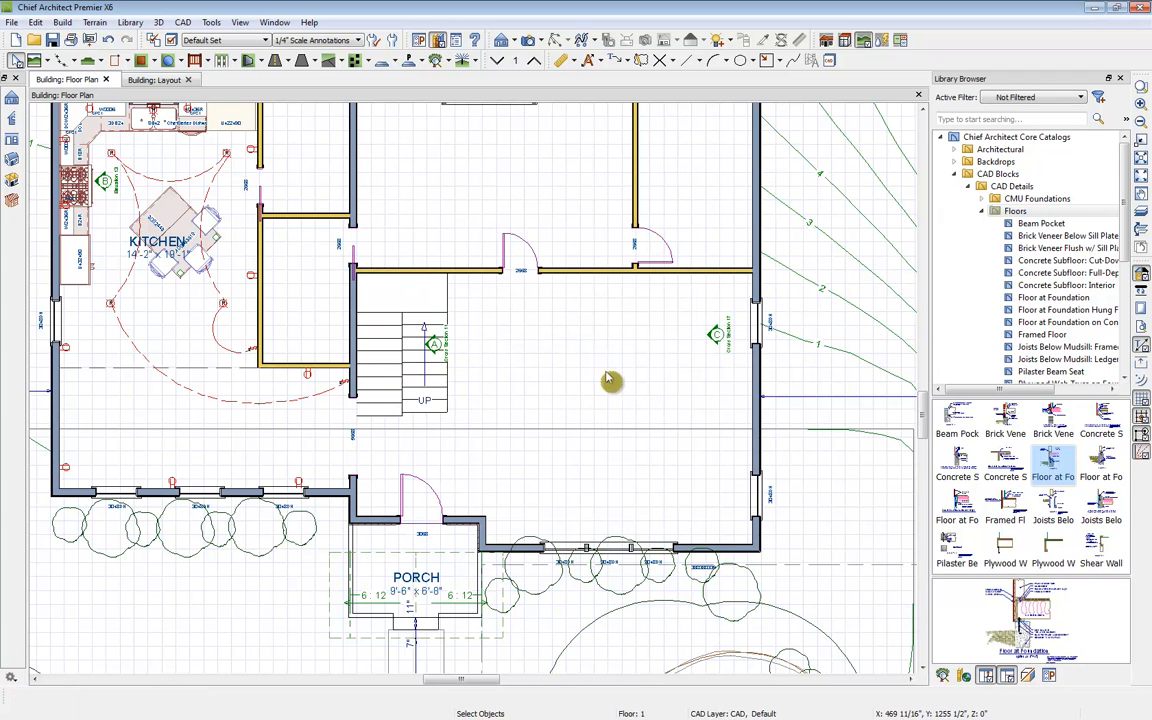
Step: Send the current floor plan view to layout page 1 at 1/4 in = 1 ft scale
{"action": "scroll", "coordinate": [610, 380], "scroll_direction": "down", "scroll_amount": 3}
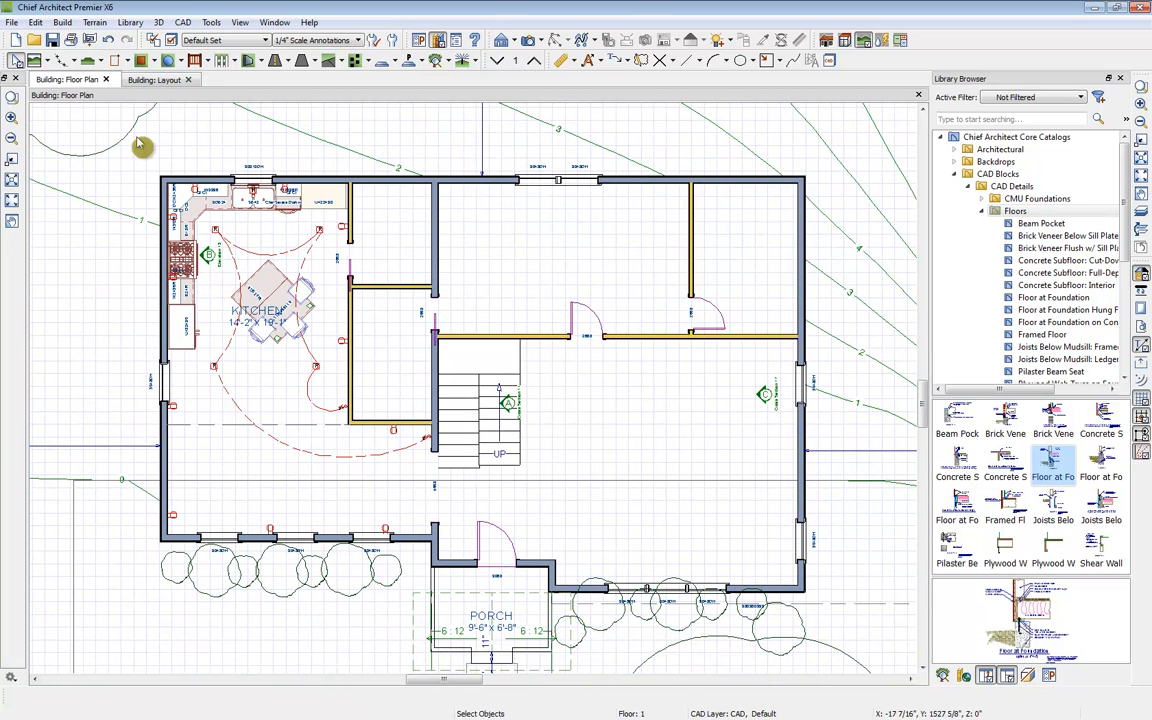
{"action": "left_click", "coordinate": [89, 40]}
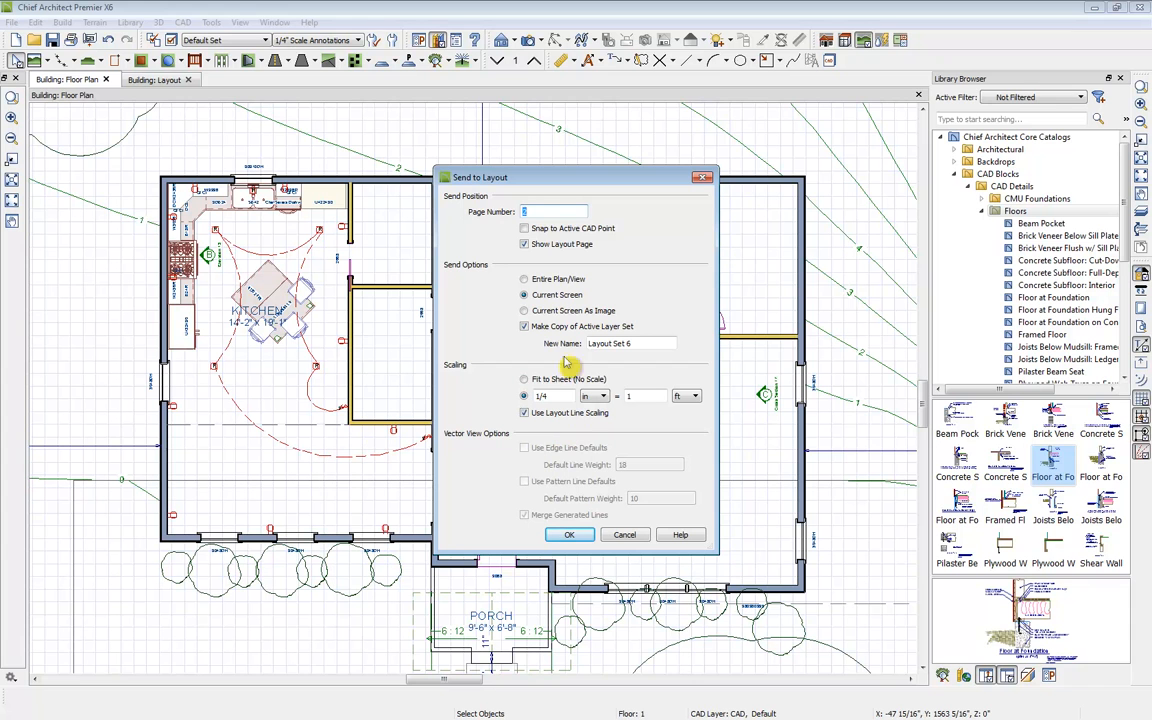
{"action": "left_click", "coordinate": [503, 213]}
{"action": "type", "text": "1"}
{"action": "left_click", "coordinate": [569, 534]}
Step: Specify the page 2 cross section layout box's label as Cross Section C
{"action": "scroll", "coordinate": [600, 408], "scroll_direction": "up", "scroll_amount": 3}
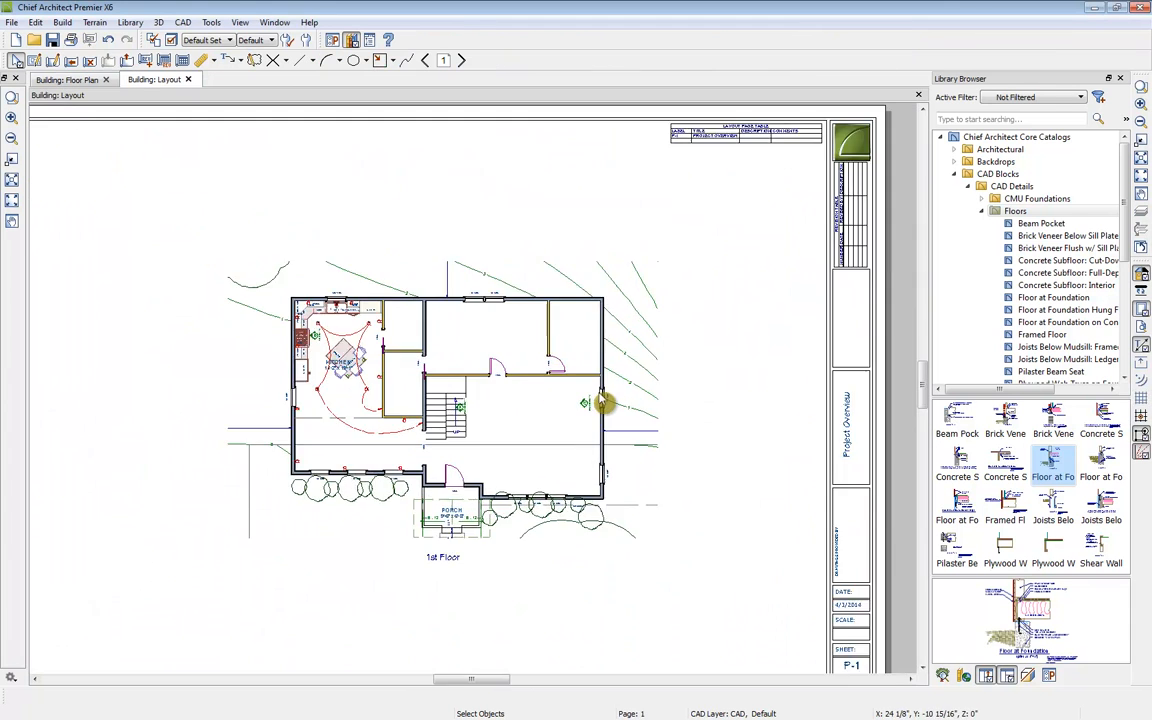
{"action": "scroll", "coordinate": [602, 410], "scroll_direction": "up", "scroll_amount": 1}
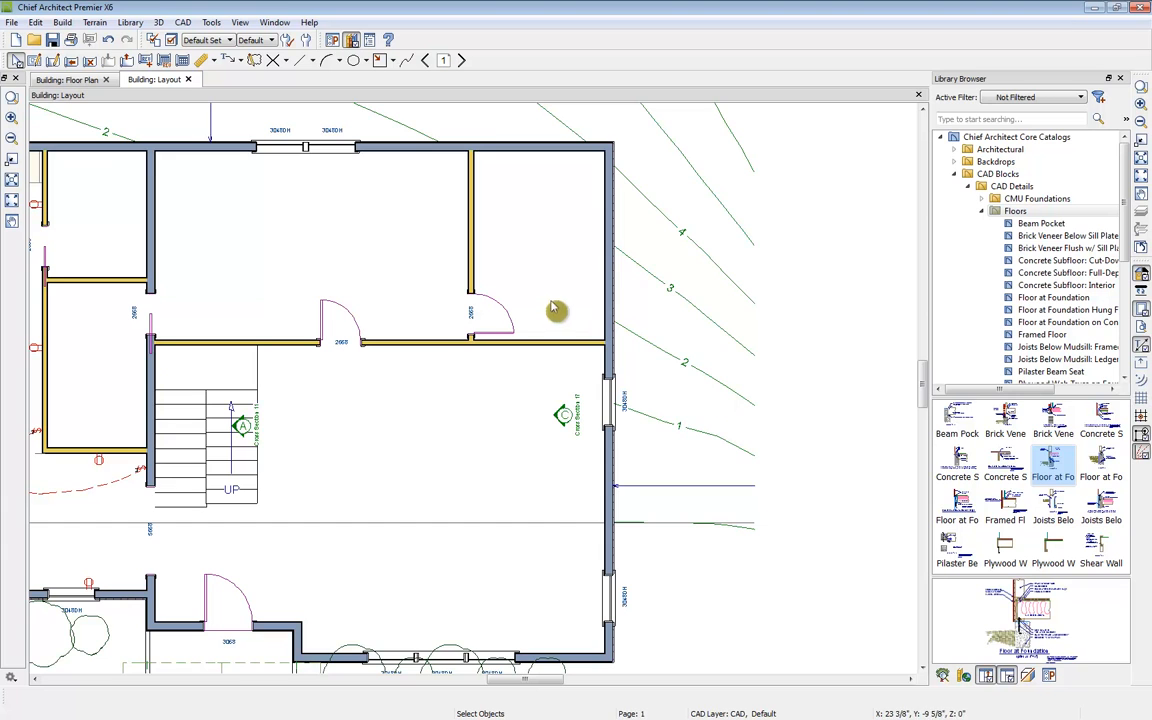
{"action": "left_click", "coordinate": [461, 60]}
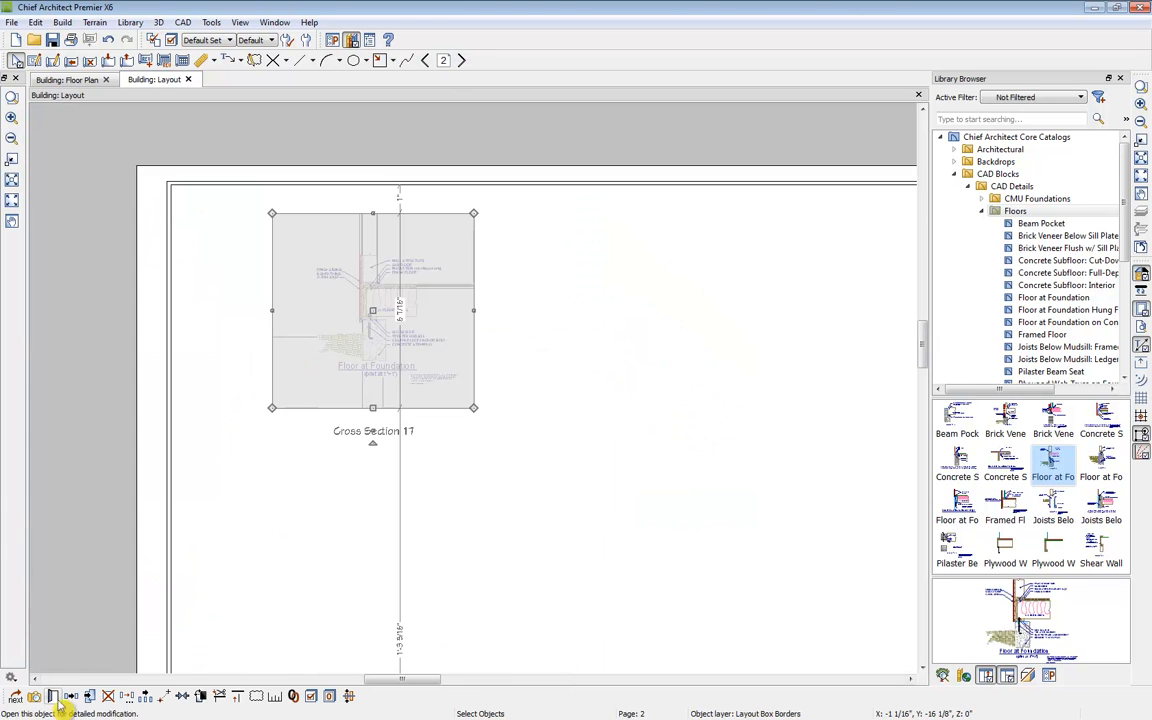
{"action": "left_click", "coordinate": [55, 697]}
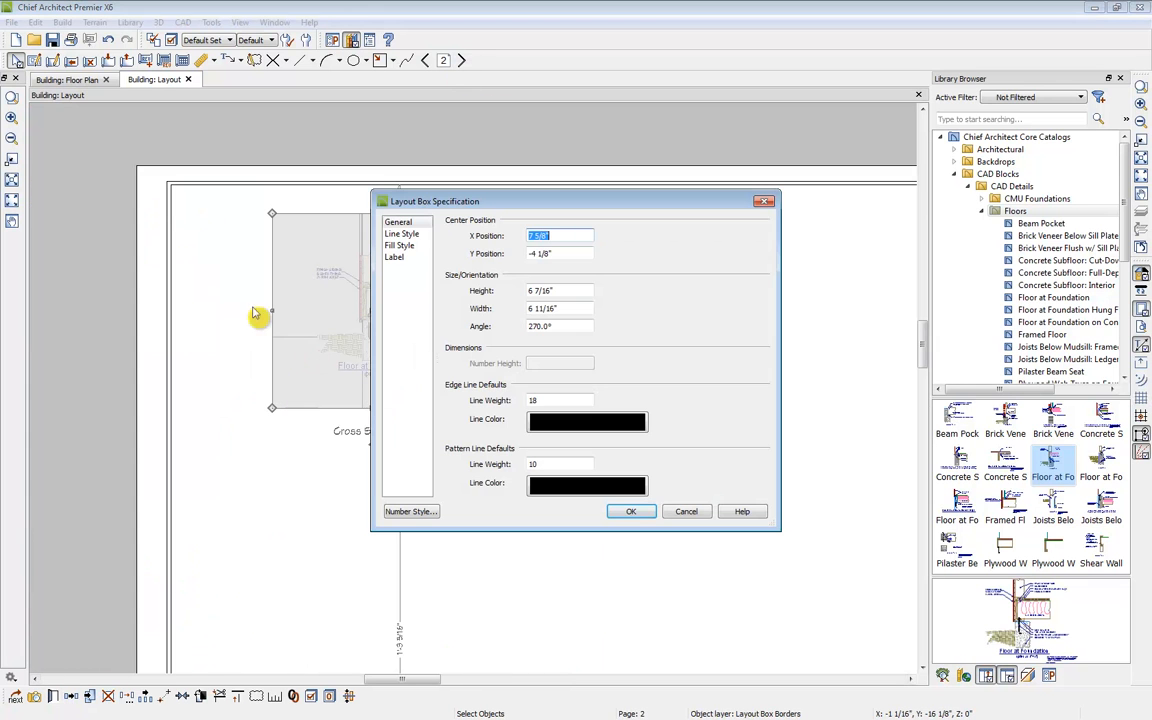
{"action": "left_click", "coordinate": [395, 257]}
{"action": "left_click", "coordinate": [540, 272]}
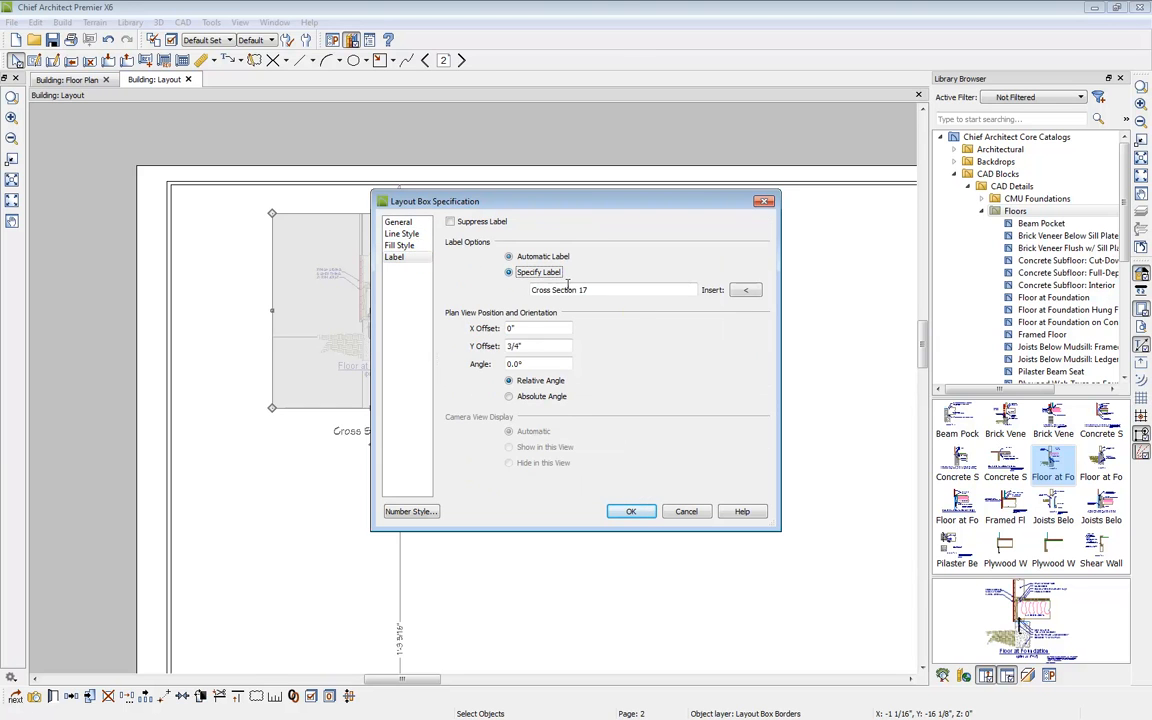
{"action": "key", "text": "Tab"}
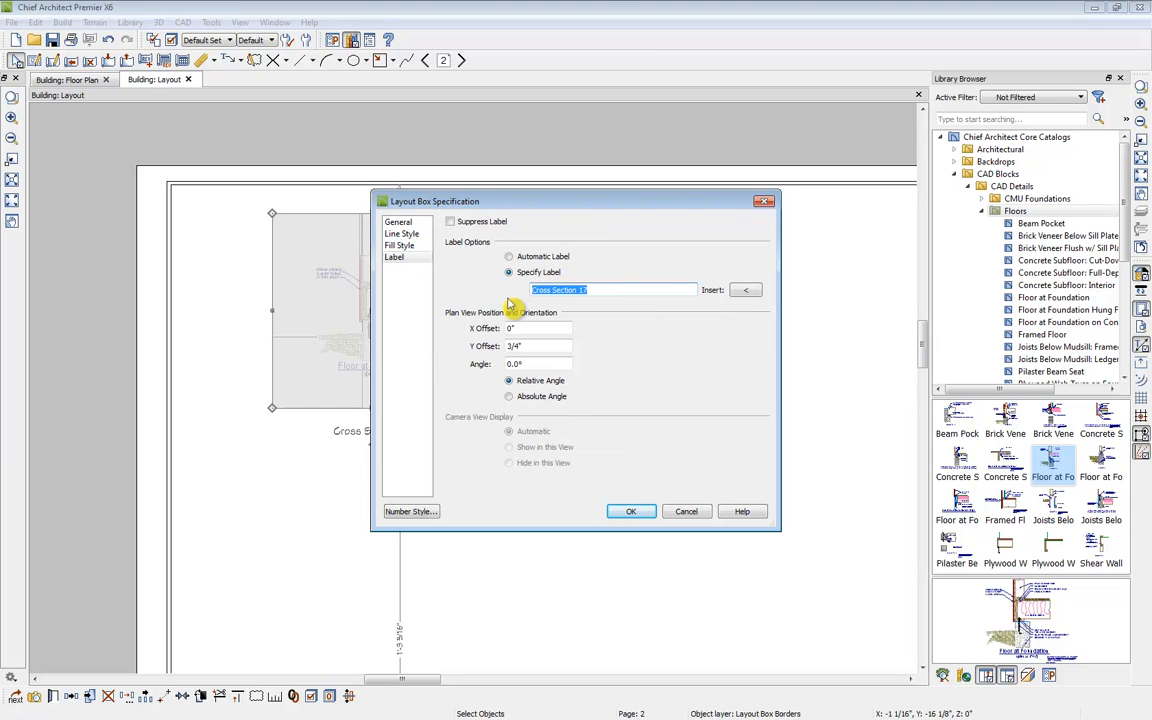
{"action": "left_click", "coordinate": [584, 290]}
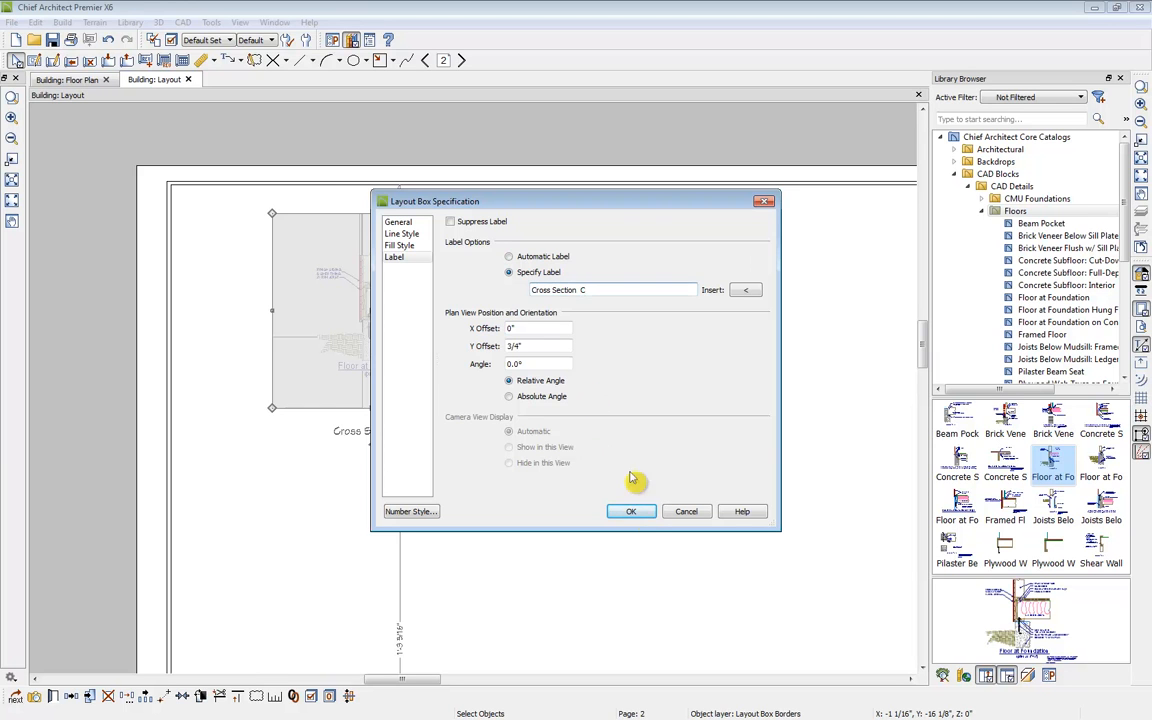
{"action": "left_click", "coordinate": [631, 511]}
{"action": "left_click", "coordinate": [452, 509]}
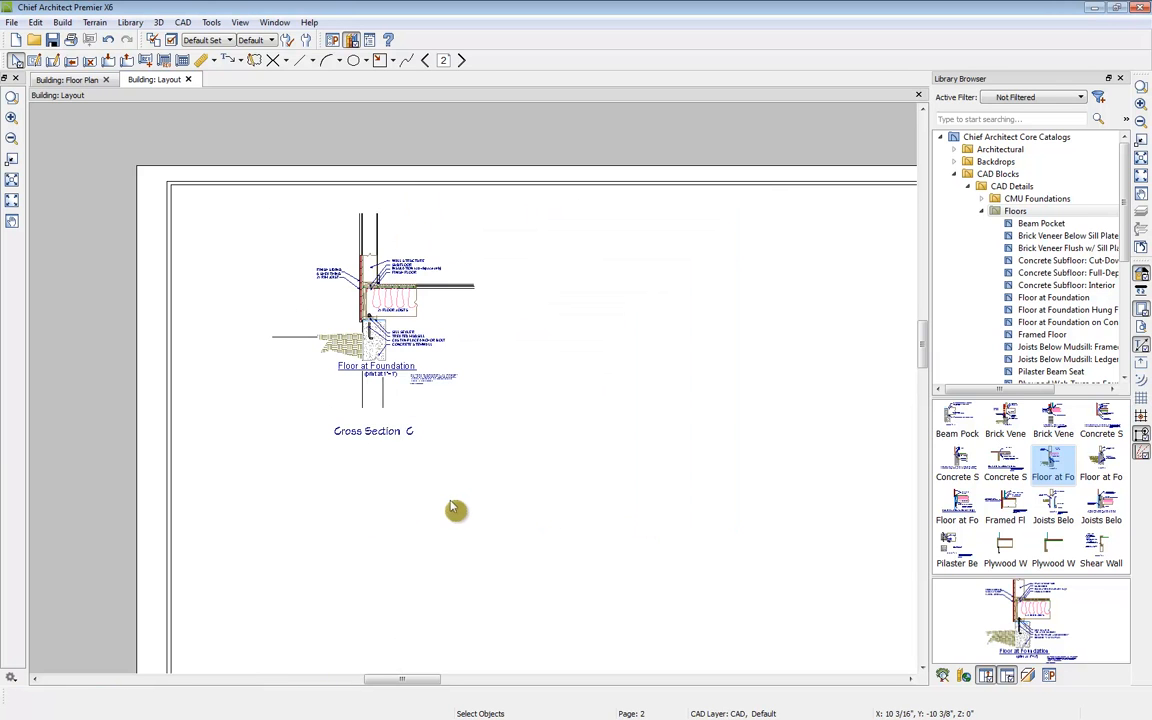
Step: Switch to Adobe Reader and page through the Riverstone.pdf sample construction plan set
{"action": "key", "text": "alt+Tab"}
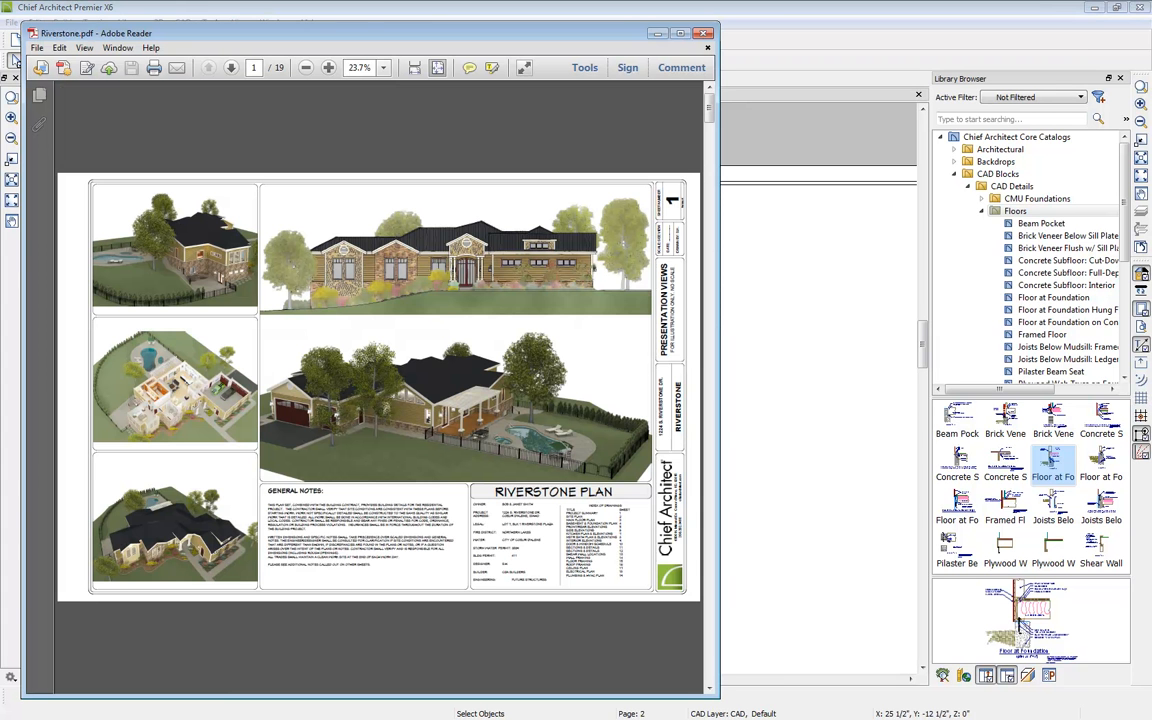
{"action": "double_click", "coordinate": [430, 33]}
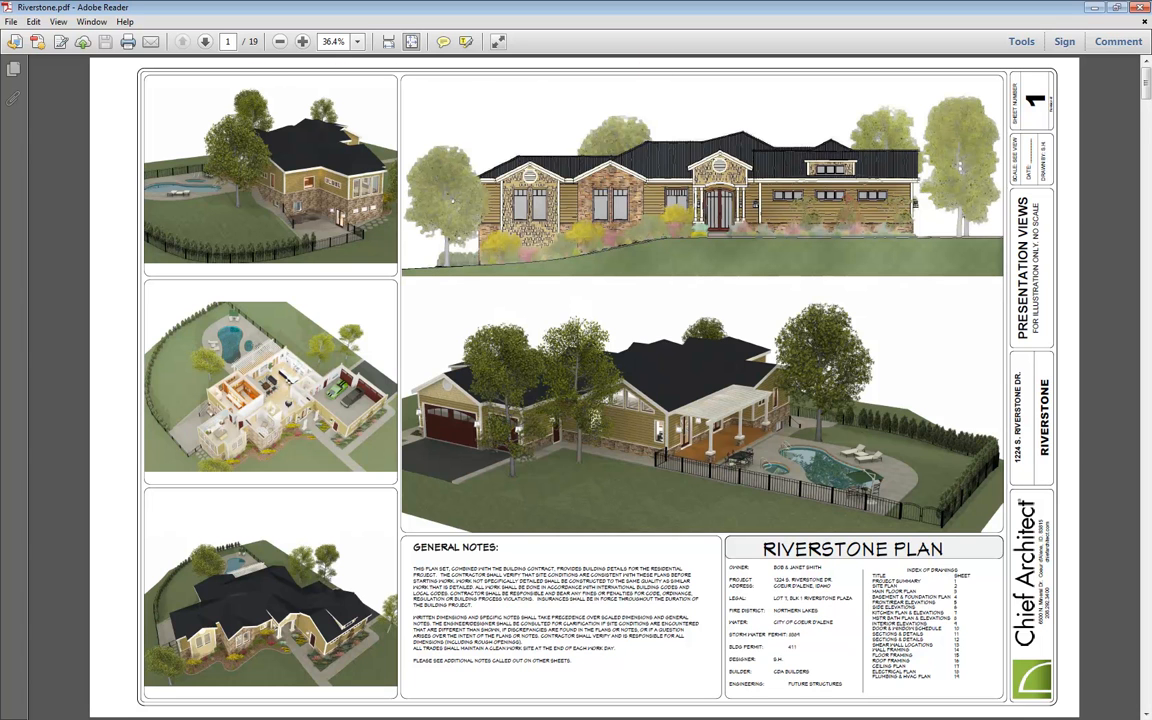
{"action": "left_click", "coordinate": [205, 42]}
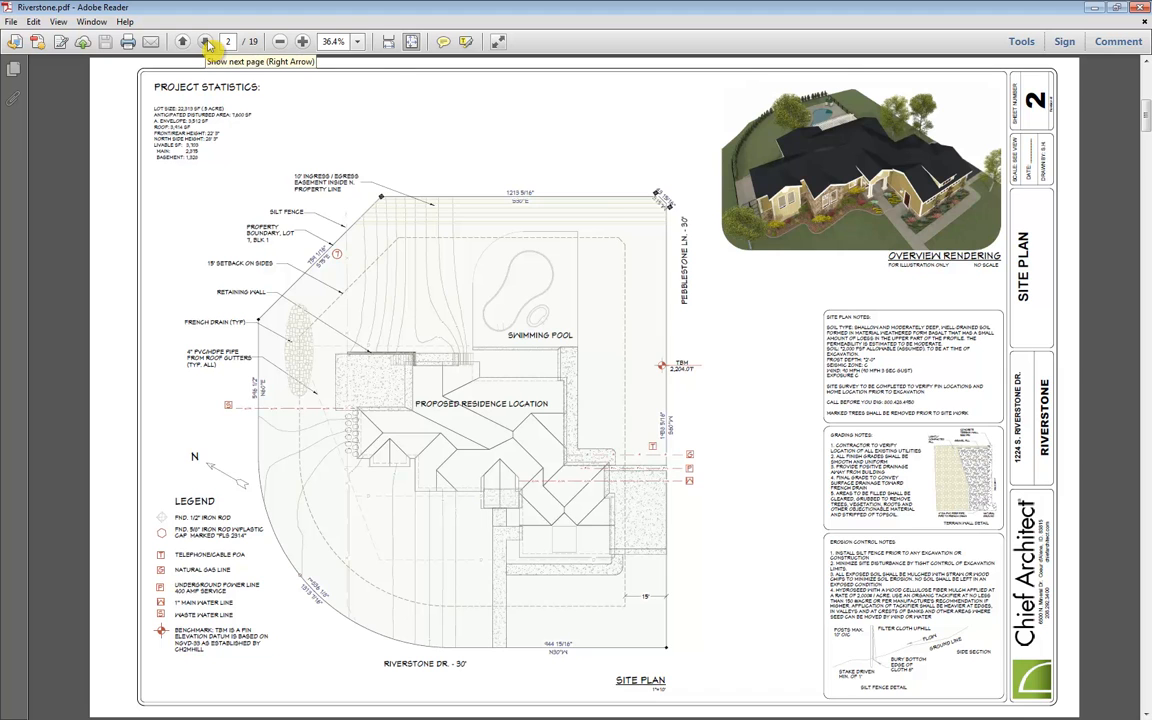
{"action": "left_click", "coordinate": [207, 43]}
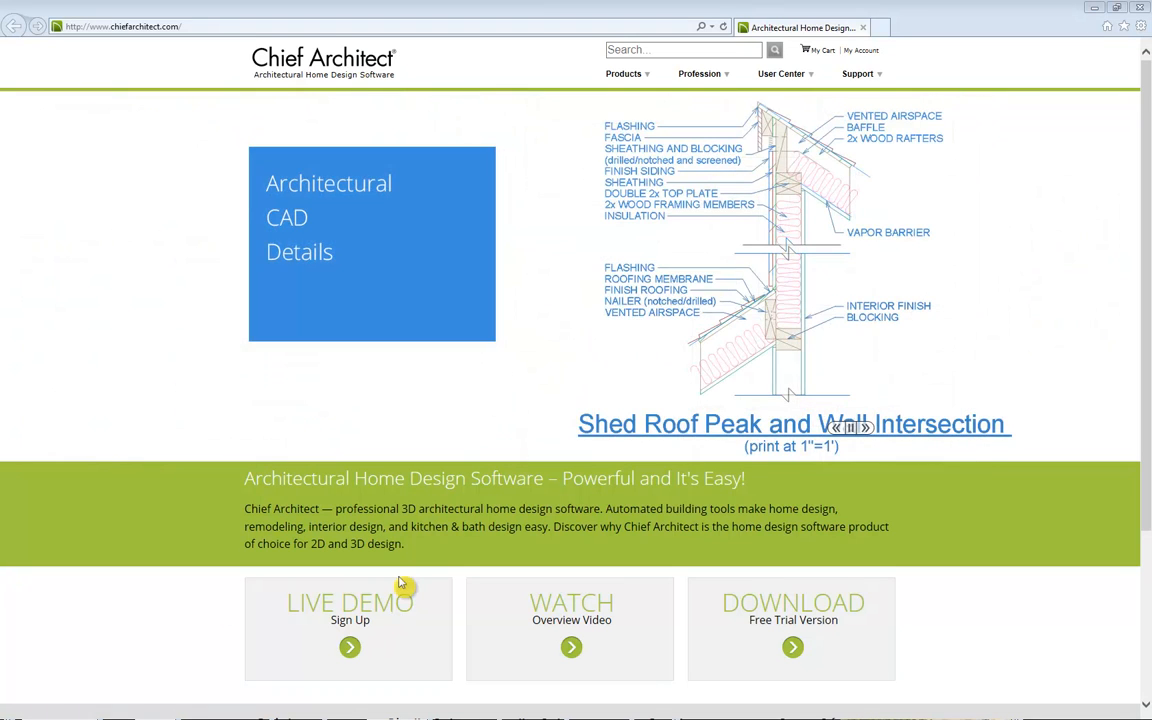
Step: Browse the Chief Architect website's Training Videos series list and open the Knowledge Base page
{"action": "mouse_move", "coordinate": [648, 76]}
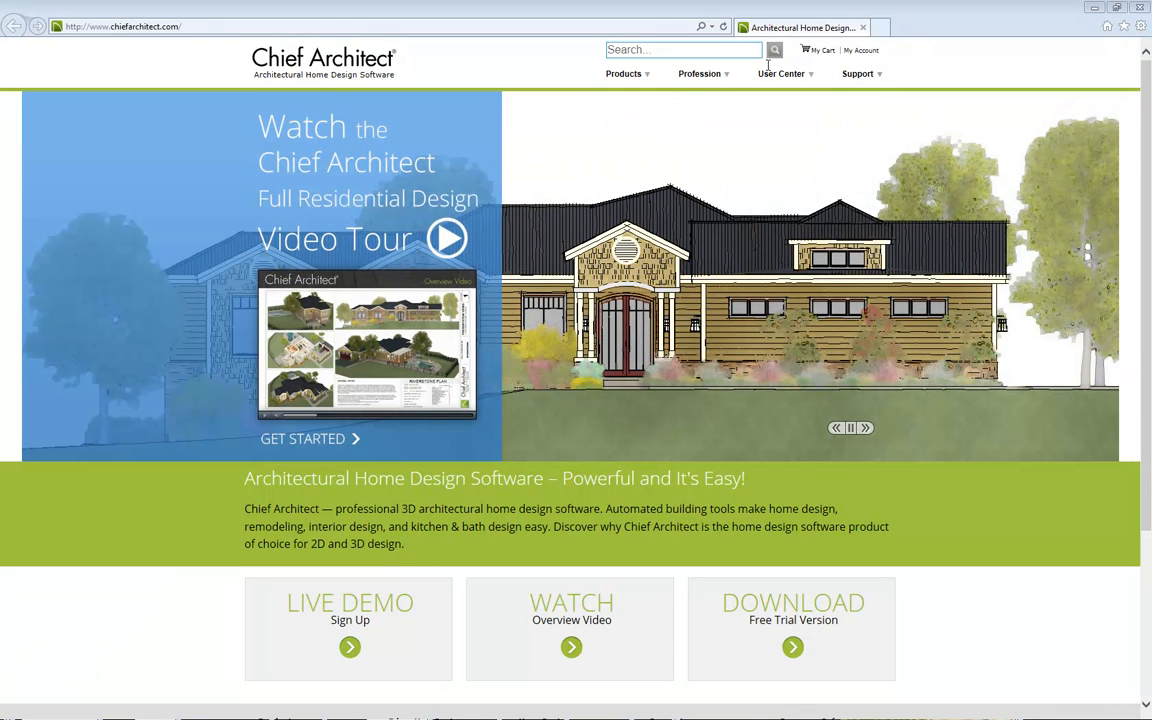
{"action": "mouse_move", "coordinate": [799, 86]}
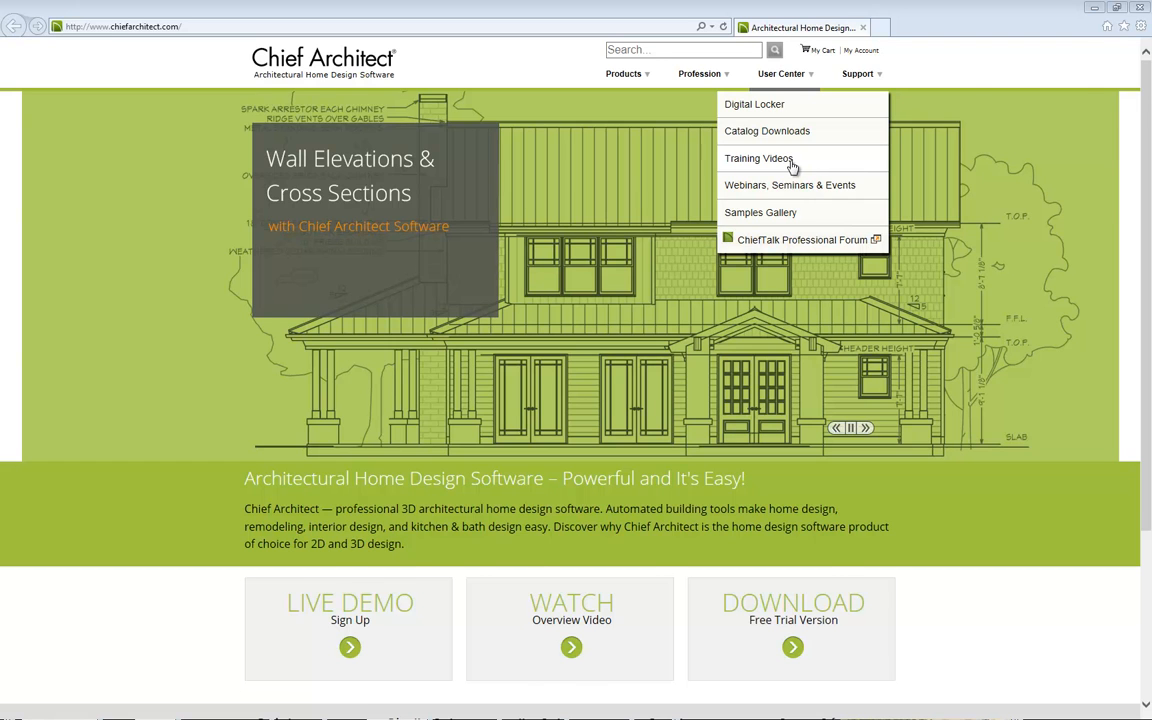
{"action": "left_click", "coordinate": [791, 163]}
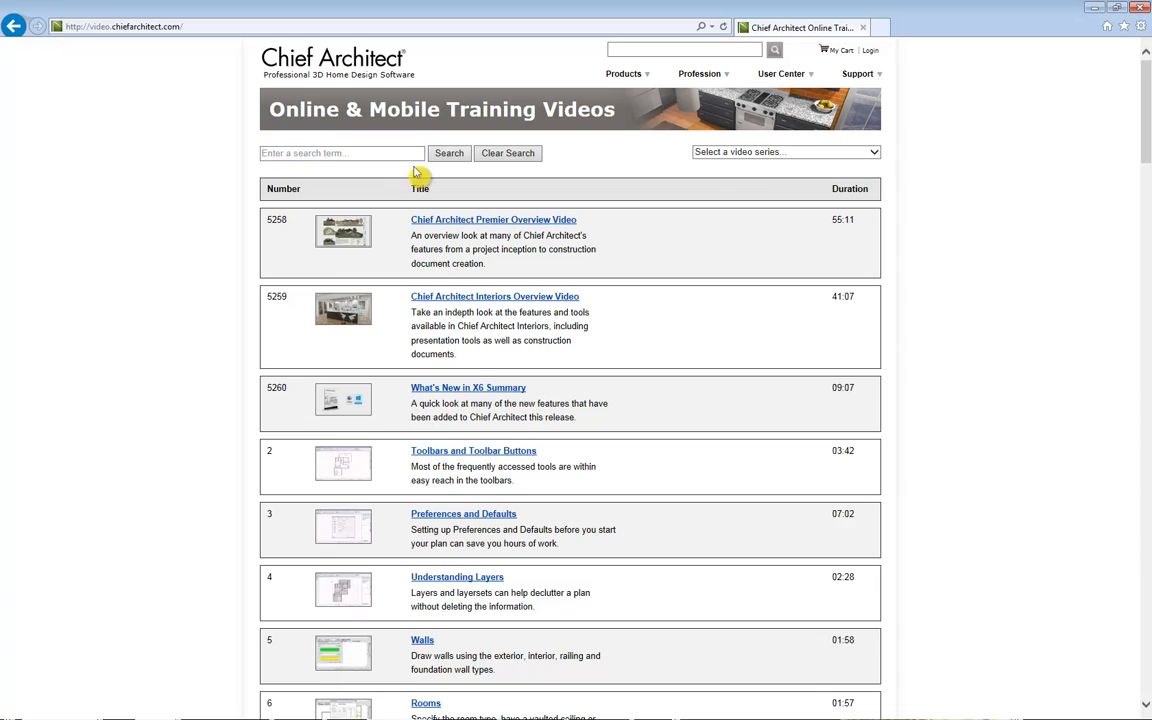
{"action": "left_click", "coordinate": [760, 155]}
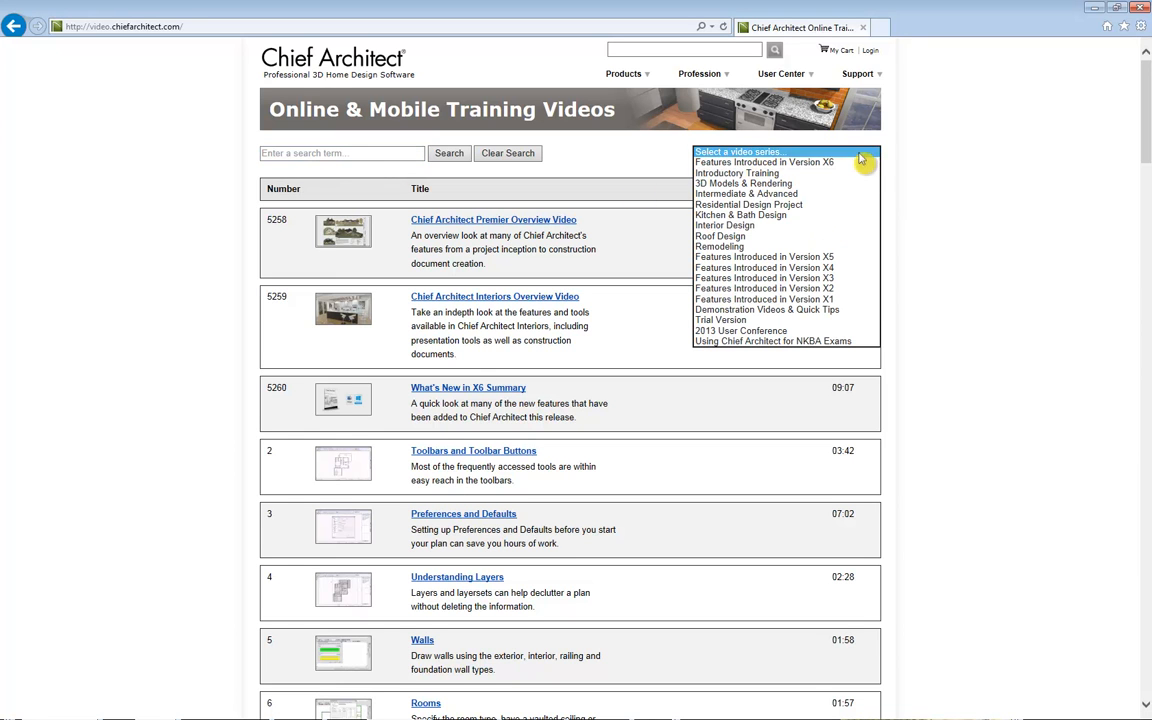
{"action": "left_click", "coordinate": [913, 145]}
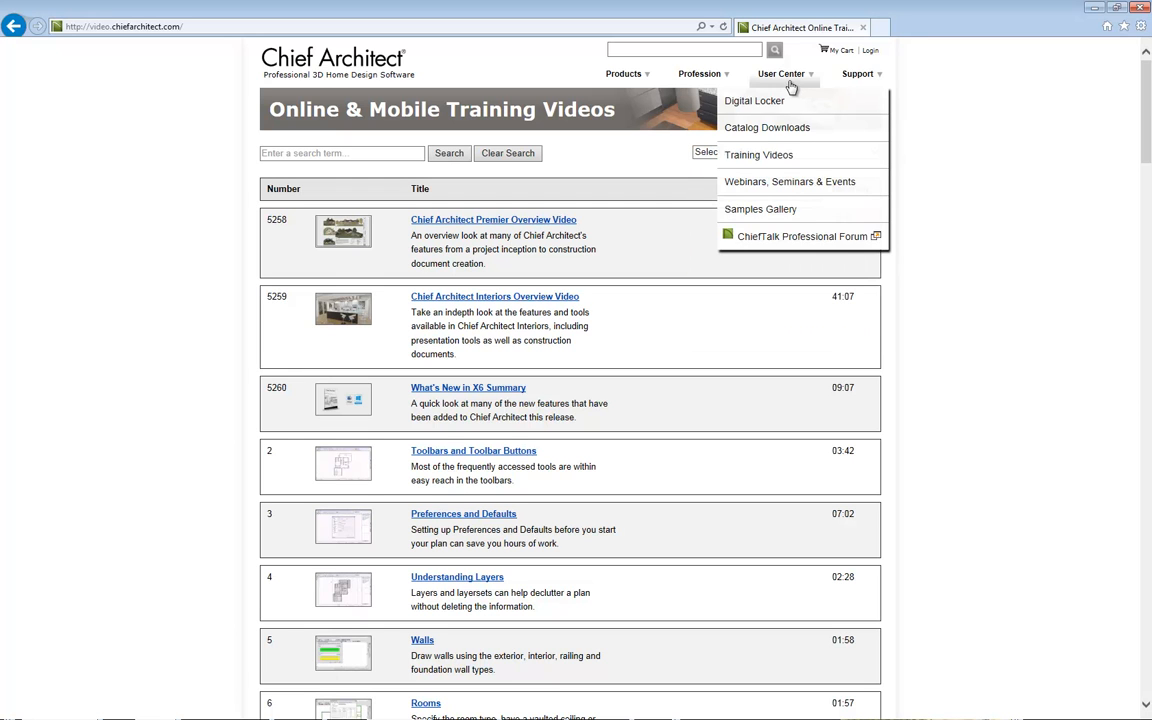
{"action": "mouse_move", "coordinate": [855, 74]}
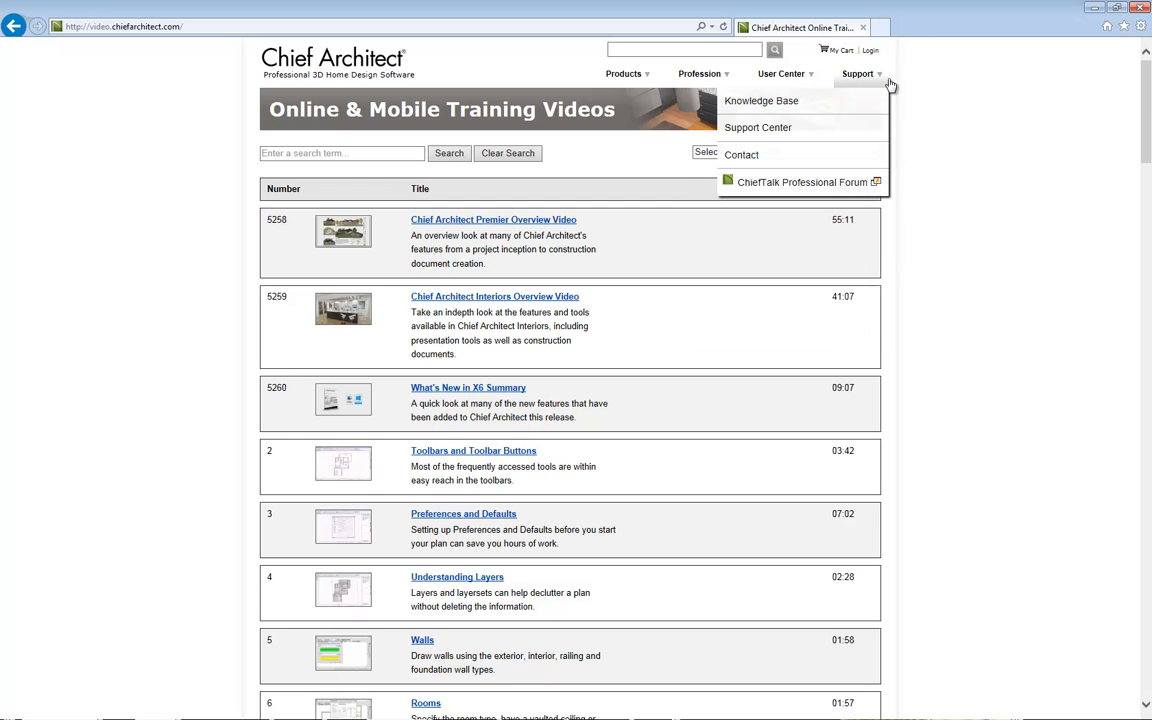
{"action": "left_click", "coordinate": [787, 104]}
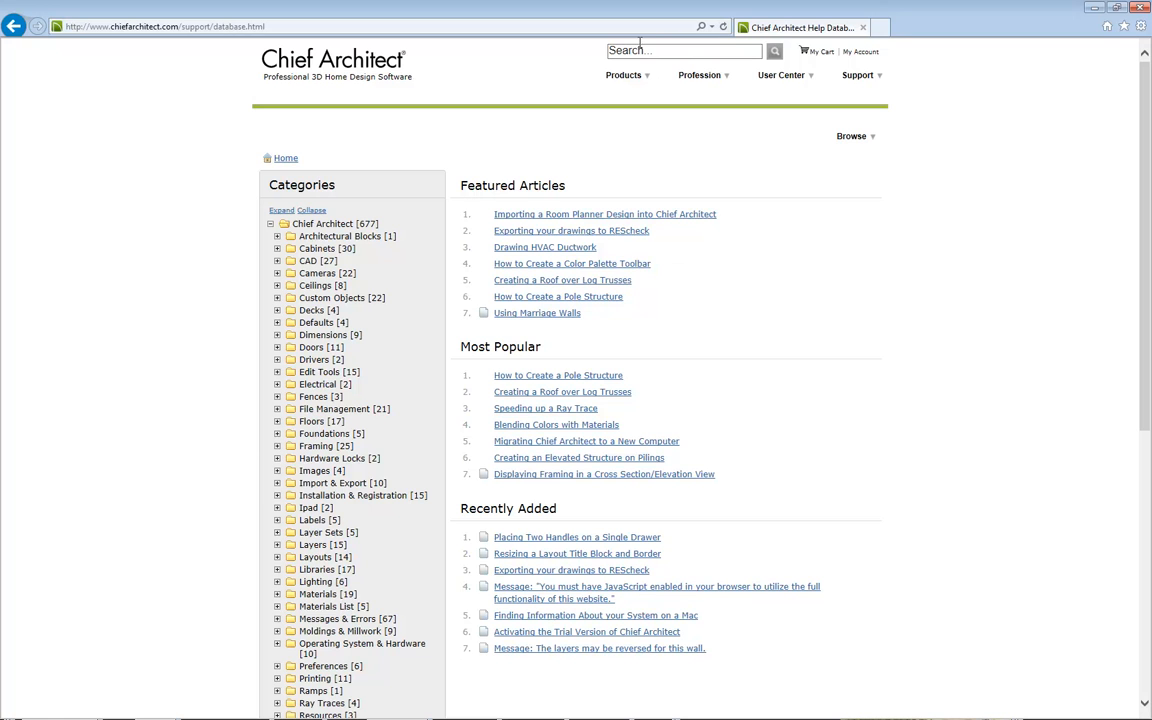
Step: Search the Chief Architect Knowledge Base for pole barn
{"action": "scroll", "coordinate": [227, 166], "scroll_direction": "down", "scroll_amount": 3}
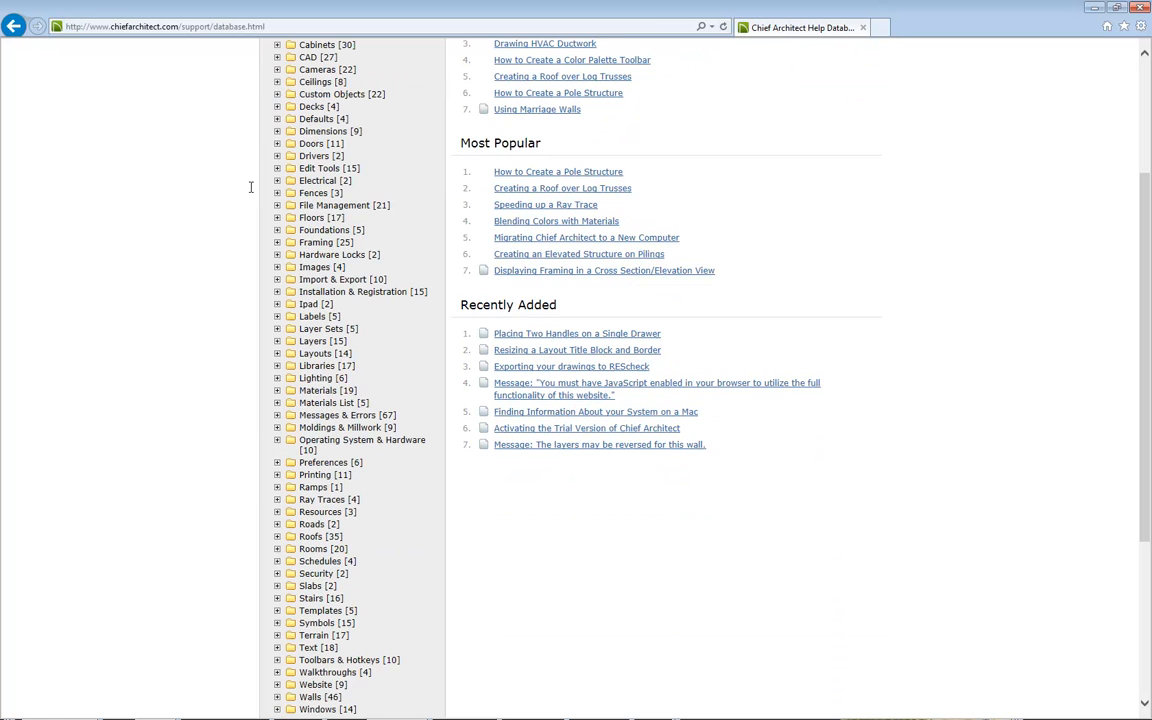
{"action": "scroll", "coordinate": [305, 580], "scroll_direction": "down", "scroll_amount": 2}
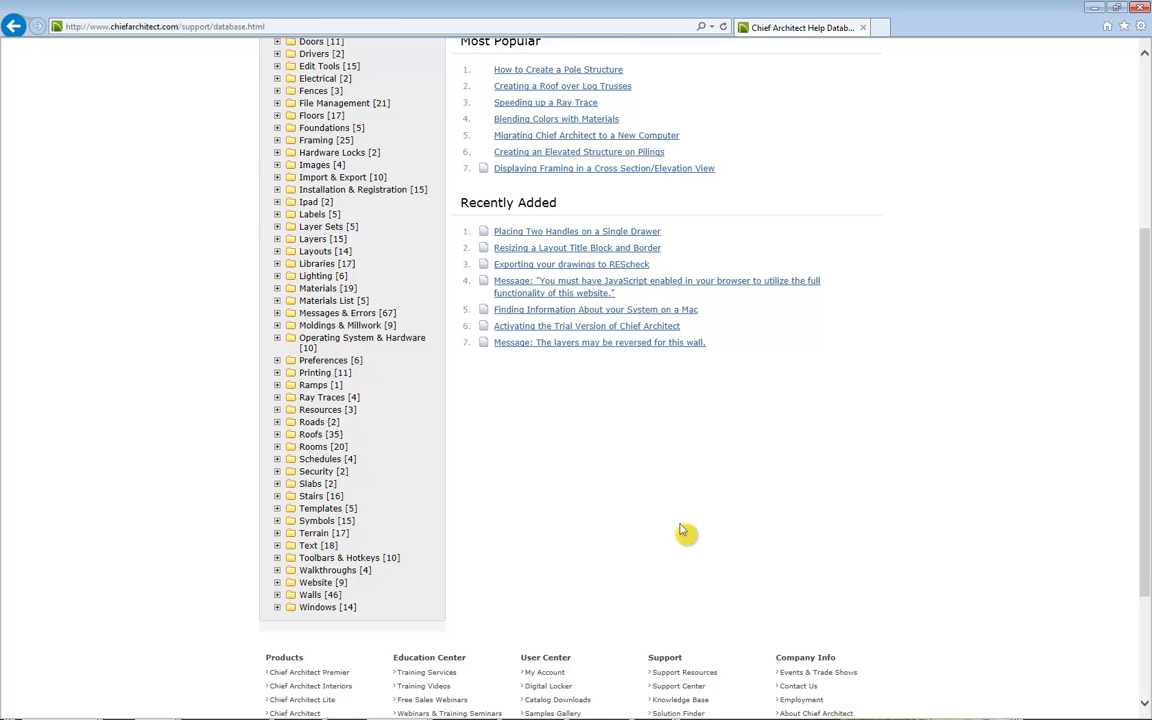
{"action": "scroll", "coordinate": [683, 531], "scroll_direction": "up", "scroll_amount": 5}
{"action": "left_click", "coordinate": [652, 48]}
{"action": "type", "text": "pole barn"}
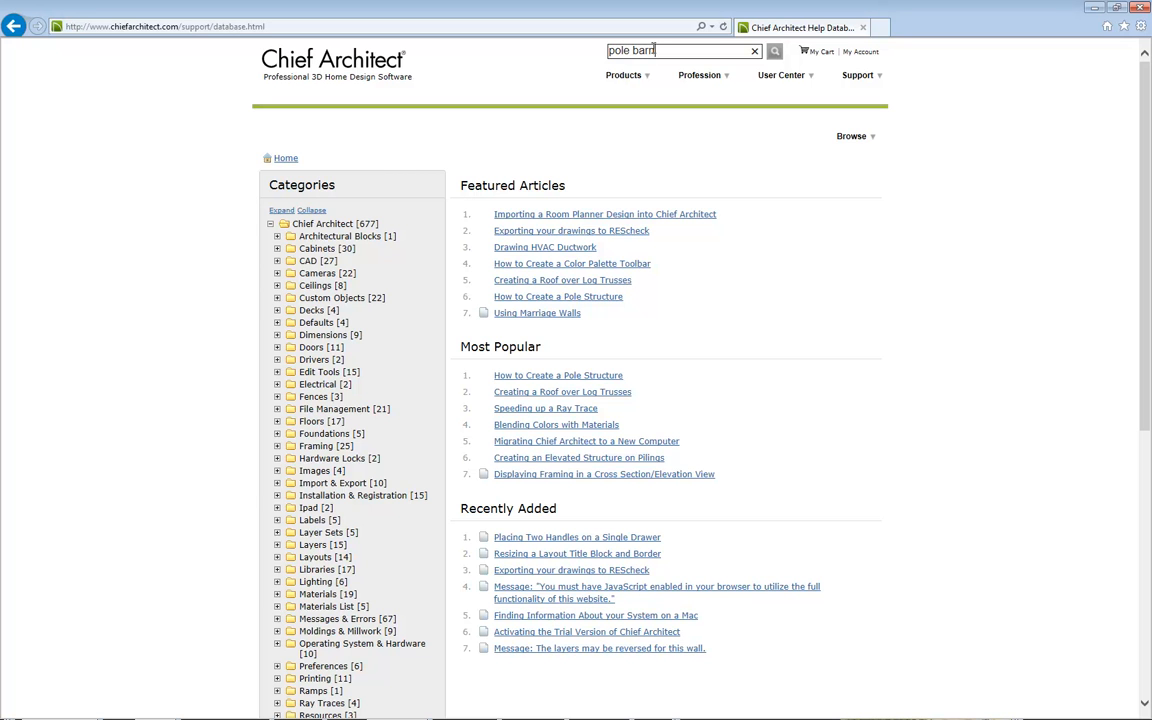
{"action": "key", "text": "Return"}
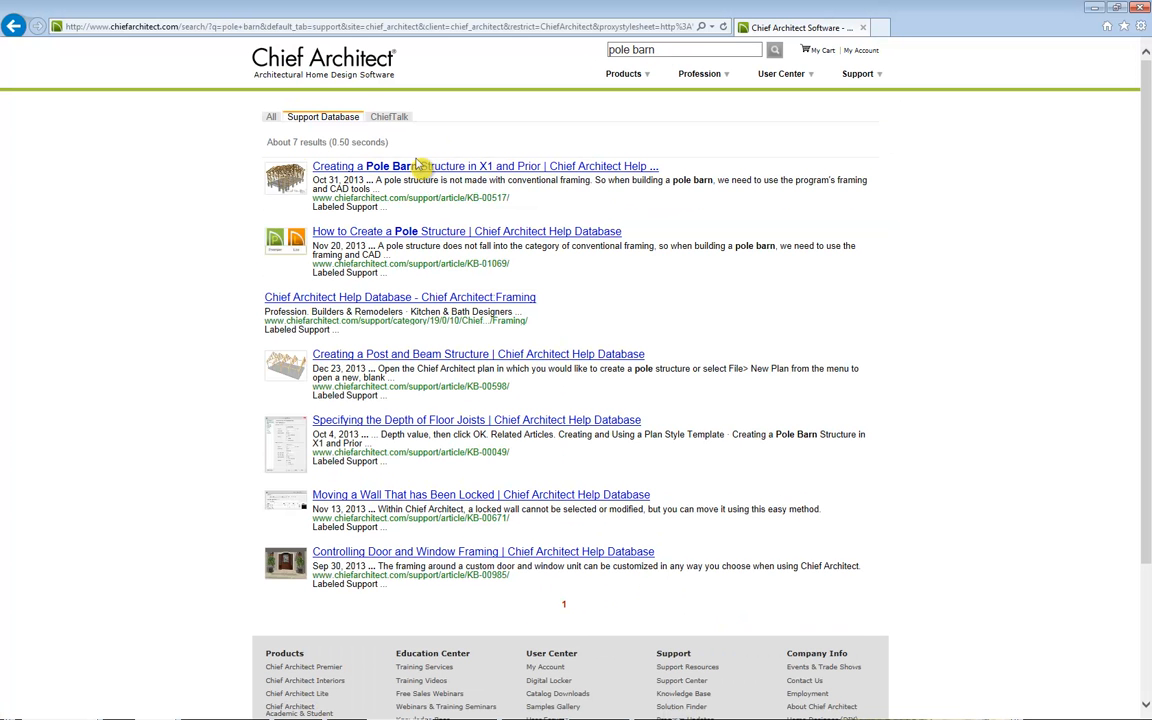
Step: Open the pole barn and pole structure articles from the search results and read through the How to Create a Pole Structure article
{"action": "left_click", "coordinate": [427, 167]}
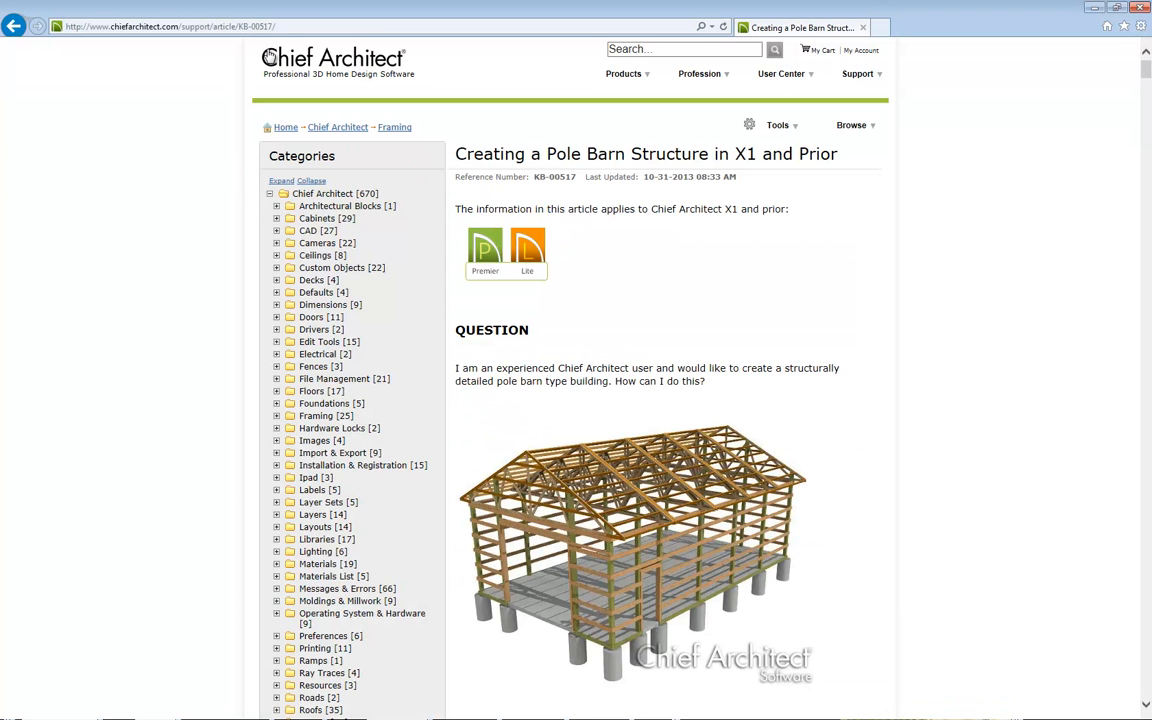
{"action": "left_click", "coordinate": [13, 27]}
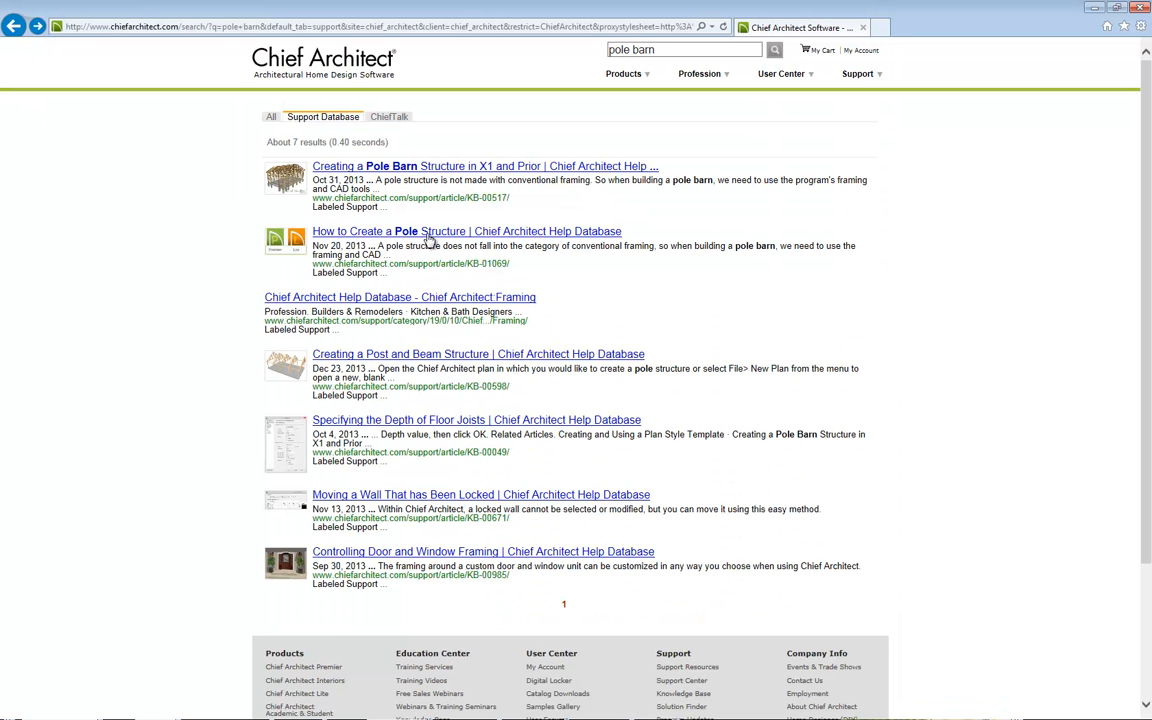
{"action": "left_click", "coordinate": [436, 231]}
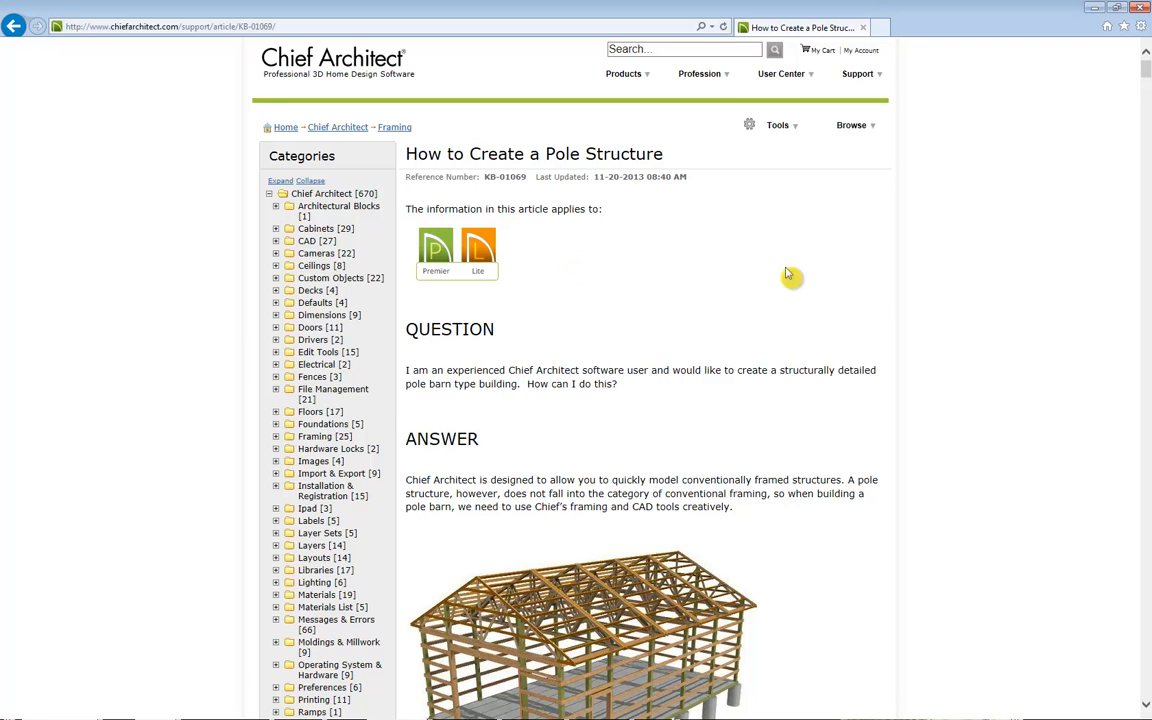
{"action": "scroll", "coordinate": [787, 273], "scroll_direction": "down", "scroll_amount": 3}
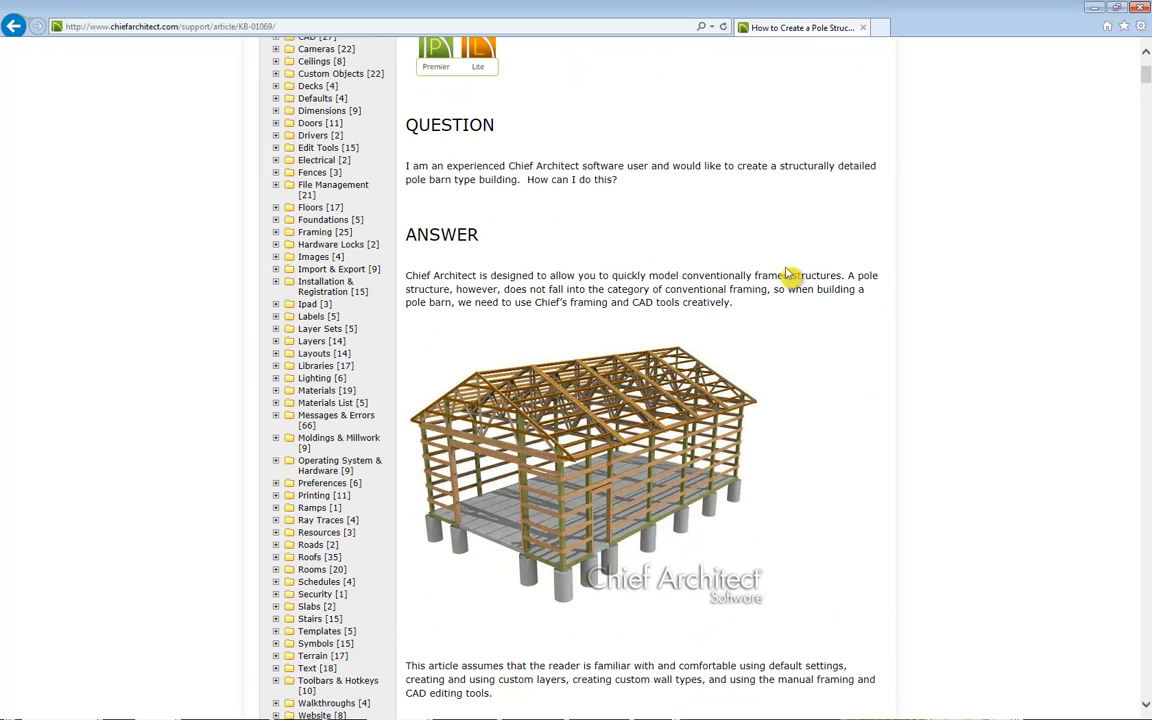
{"action": "scroll", "coordinate": [880, 386], "scroll_direction": "down", "scroll_amount": 6}
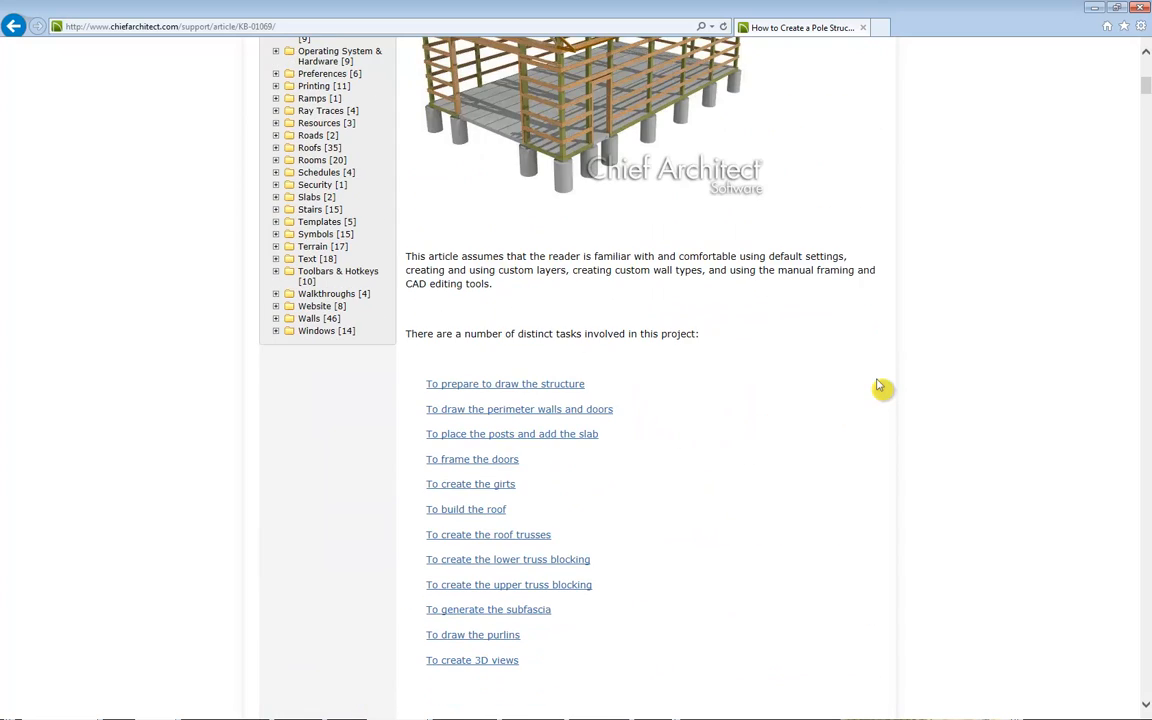
{"action": "scroll", "coordinate": [880, 386], "scroll_direction": "up", "scroll_amount": 6}
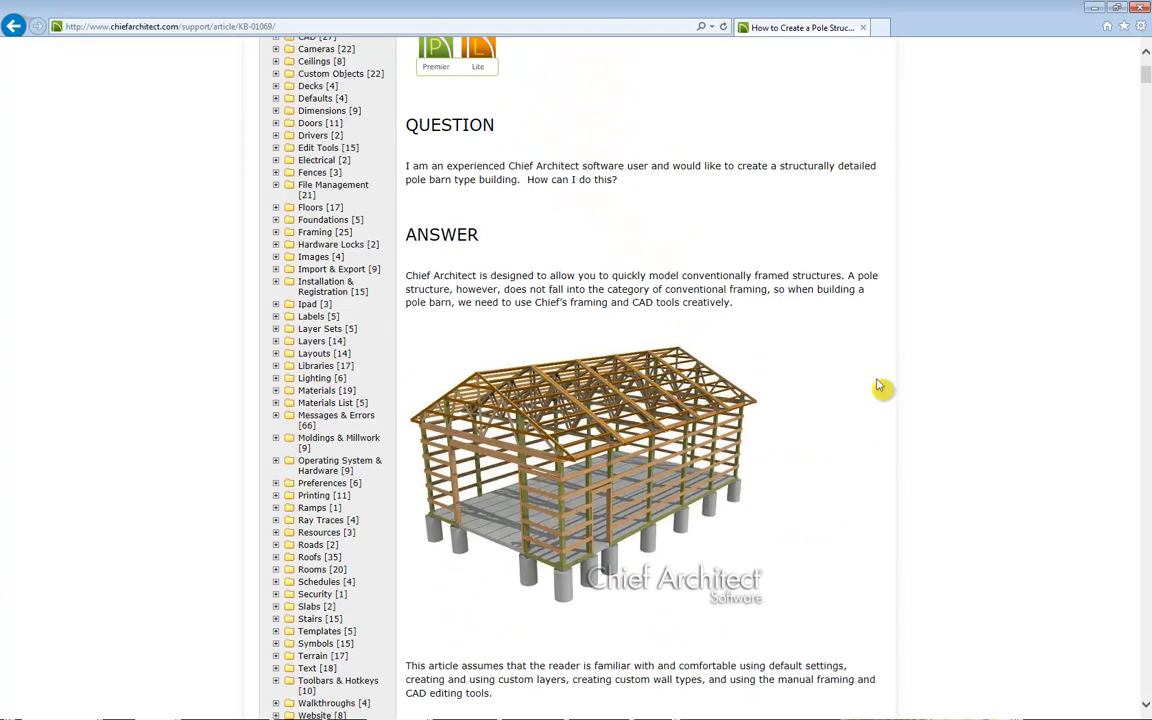
{"action": "scroll", "coordinate": [880, 386], "scroll_direction": "down", "scroll_amount": 2}
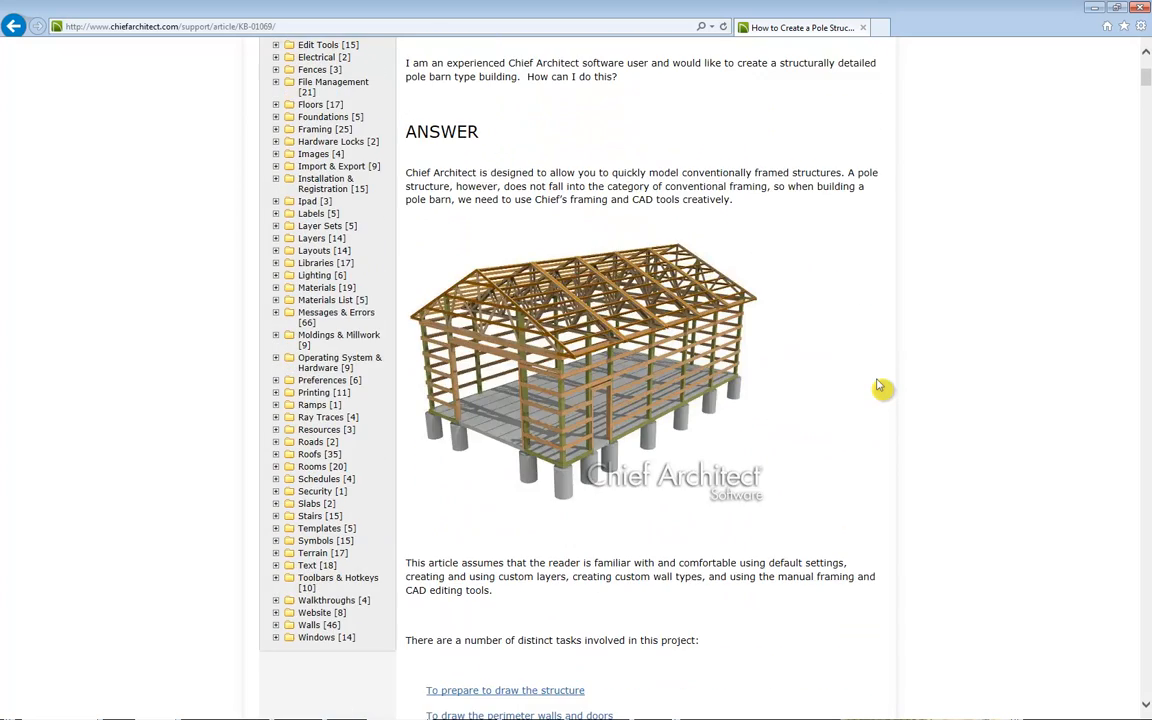
{"action": "scroll", "coordinate": [880, 386], "scroll_direction": "up", "scroll_amount": 5}
Step: Open the Catalog Downloads page, then go to the Samples Gallery from the User Center menu
{"action": "mouse_move", "coordinate": [781, 74]}
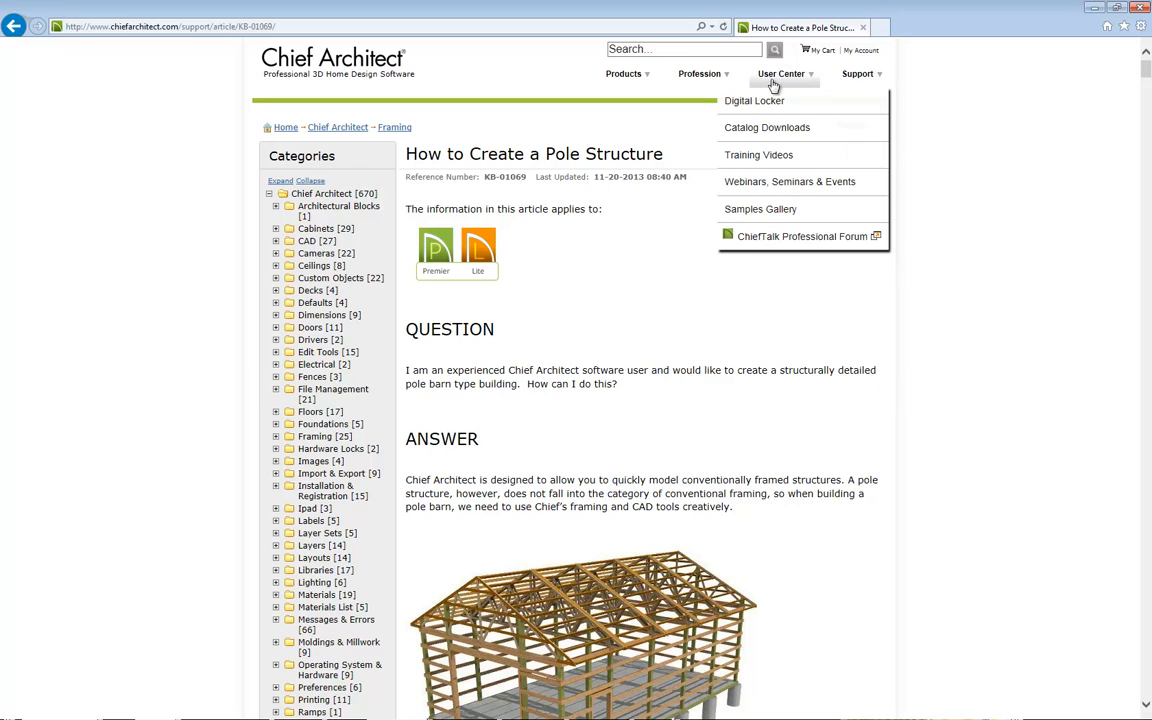
{"action": "left_click", "coordinate": [777, 134]}
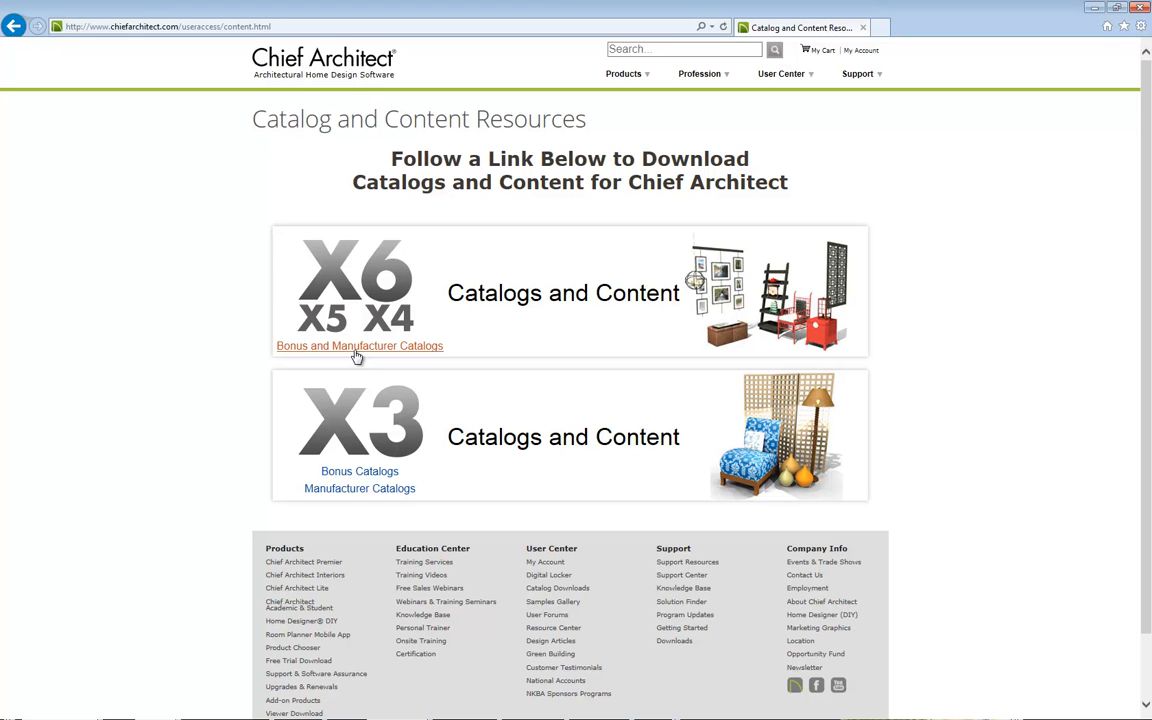
{"action": "mouse_move", "coordinate": [781, 73]}
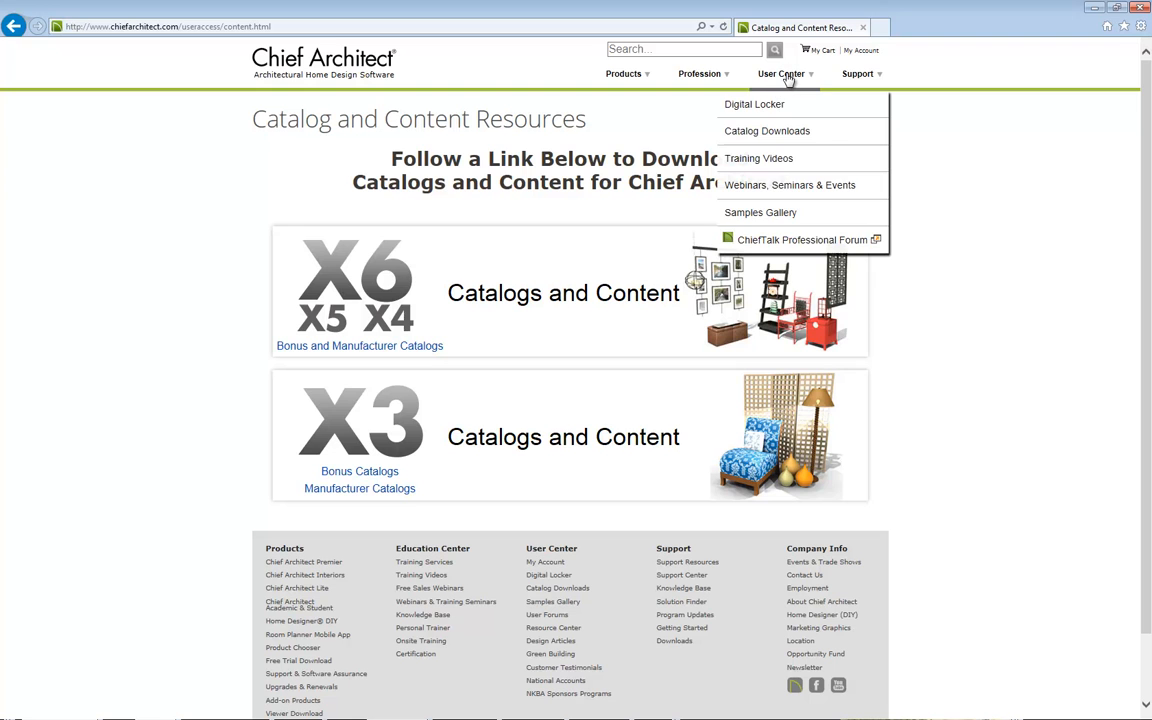
{"action": "left_click", "coordinate": [827, 222]}
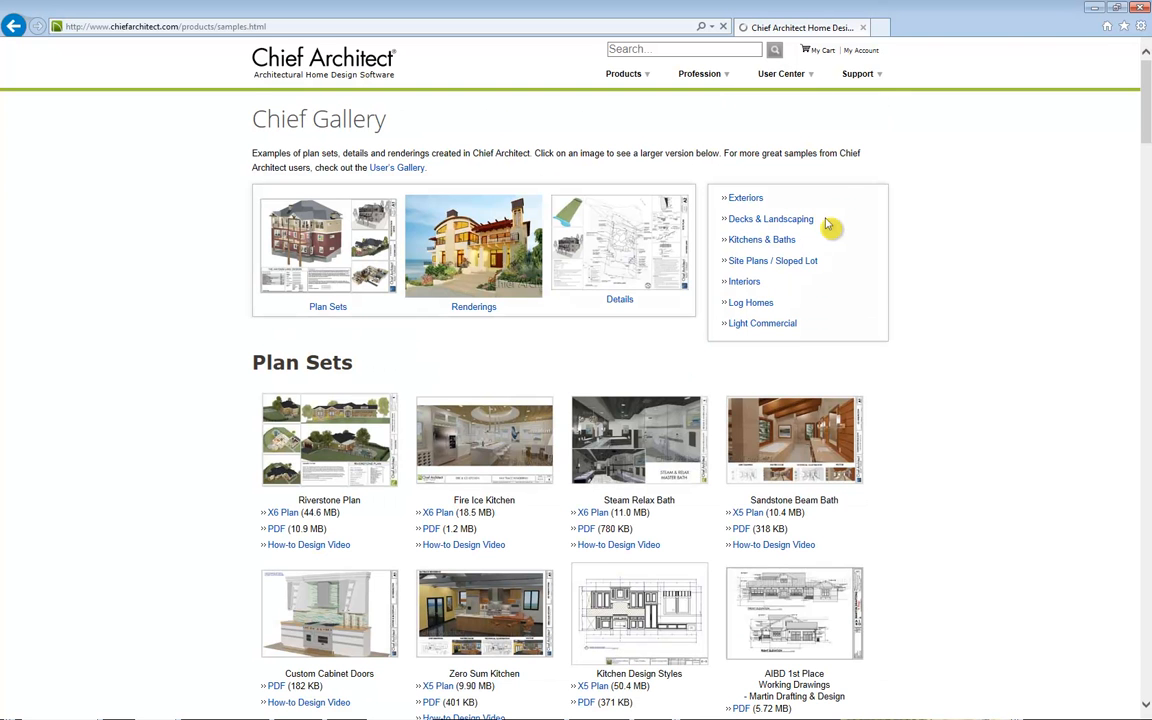
Step: Browse the Chief Gallery plan sets, exteriors and kitchen and bath samples, enlarging one bath rendering and closing it
{"action": "scroll", "coordinate": [880, 289], "scroll_direction": "down", "scroll_amount": 2}
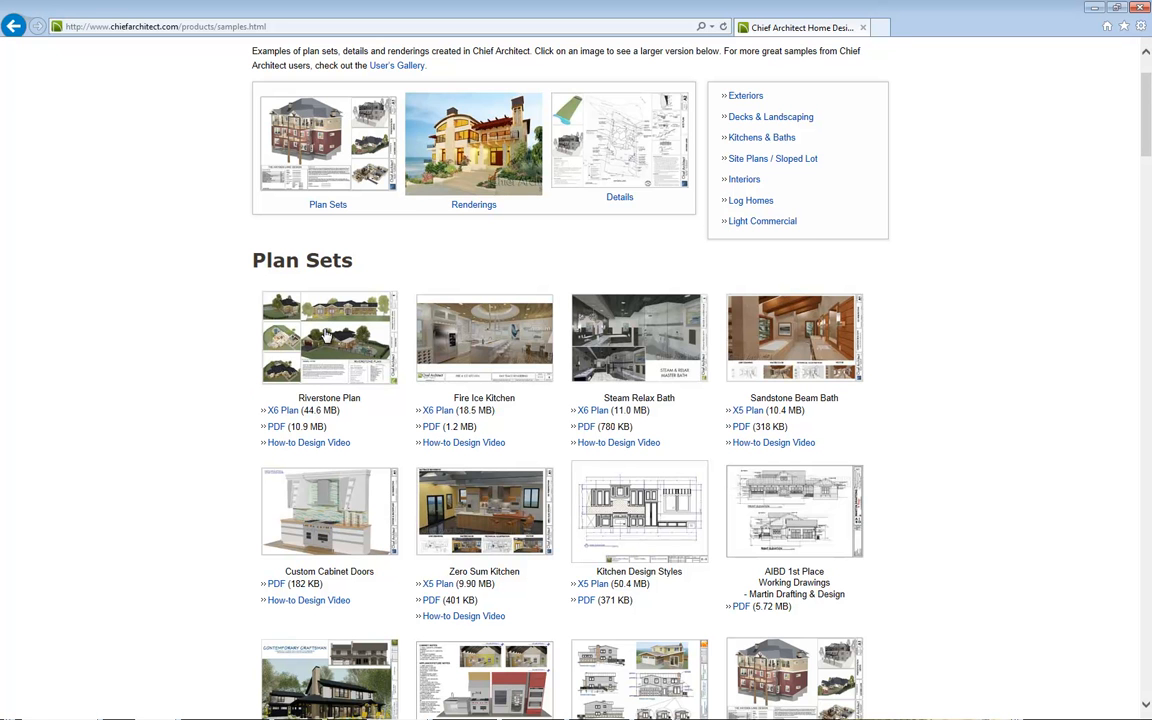
{"action": "scroll", "coordinate": [220, 535], "scroll_direction": "down", "scroll_amount": 2}
{"action": "scroll", "coordinate": [222, 531], "scroll_direction": "down", "scroll_amount": 10}
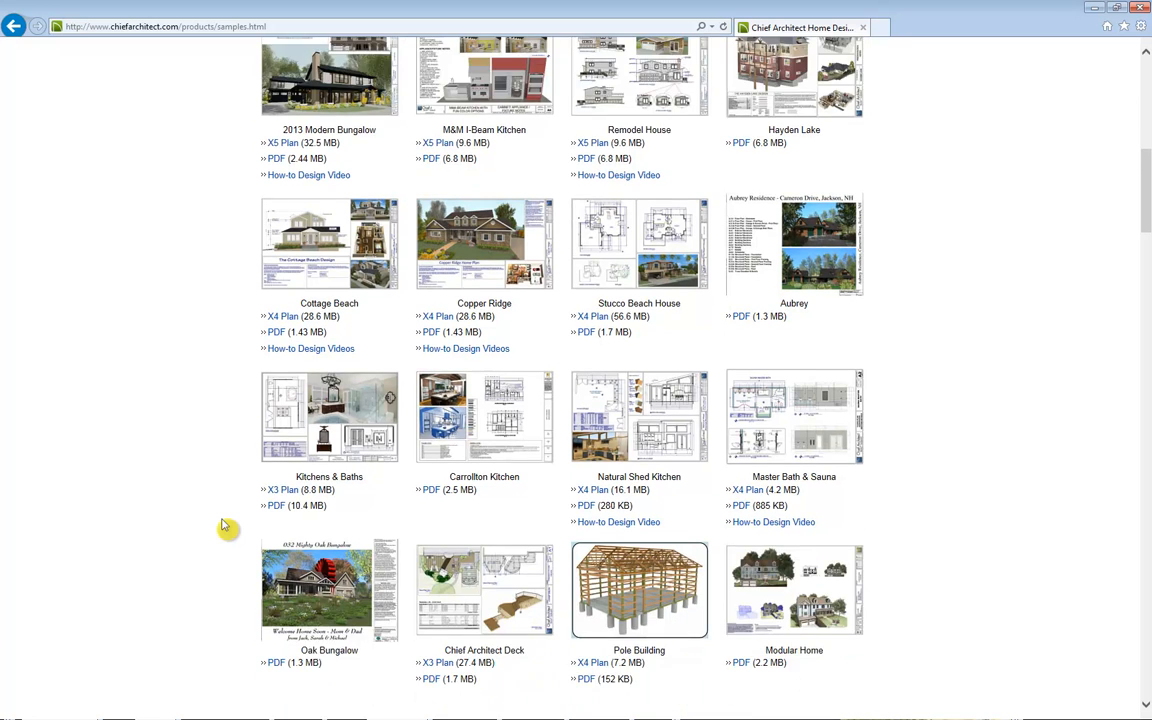
{"action": "scroll", "coordinate": [224, 526], "scroll_direction": "down", "scroll_amount": 2}
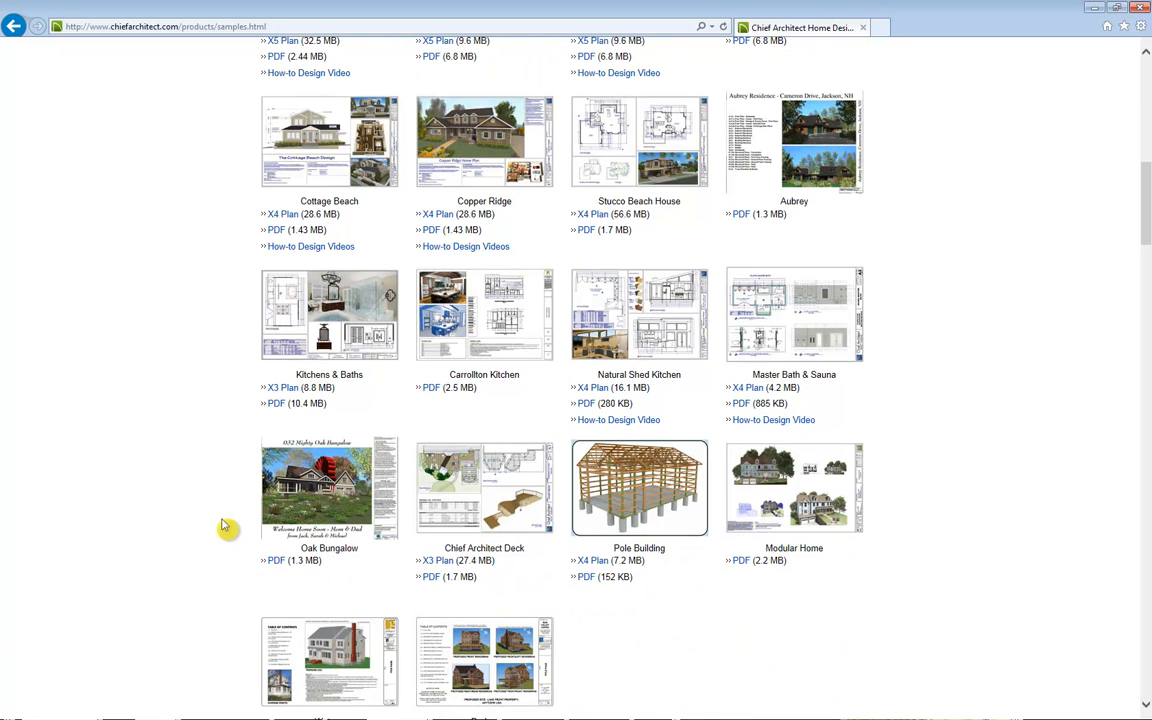
{"action": "scroll", "coordinate": [224, 510], "scroll_direction": "up", "scroll_amount": 2}
{"action": "scroll", "coordinate": [221, 509], "scroll_direction": "down", "scroll_amount": 5}
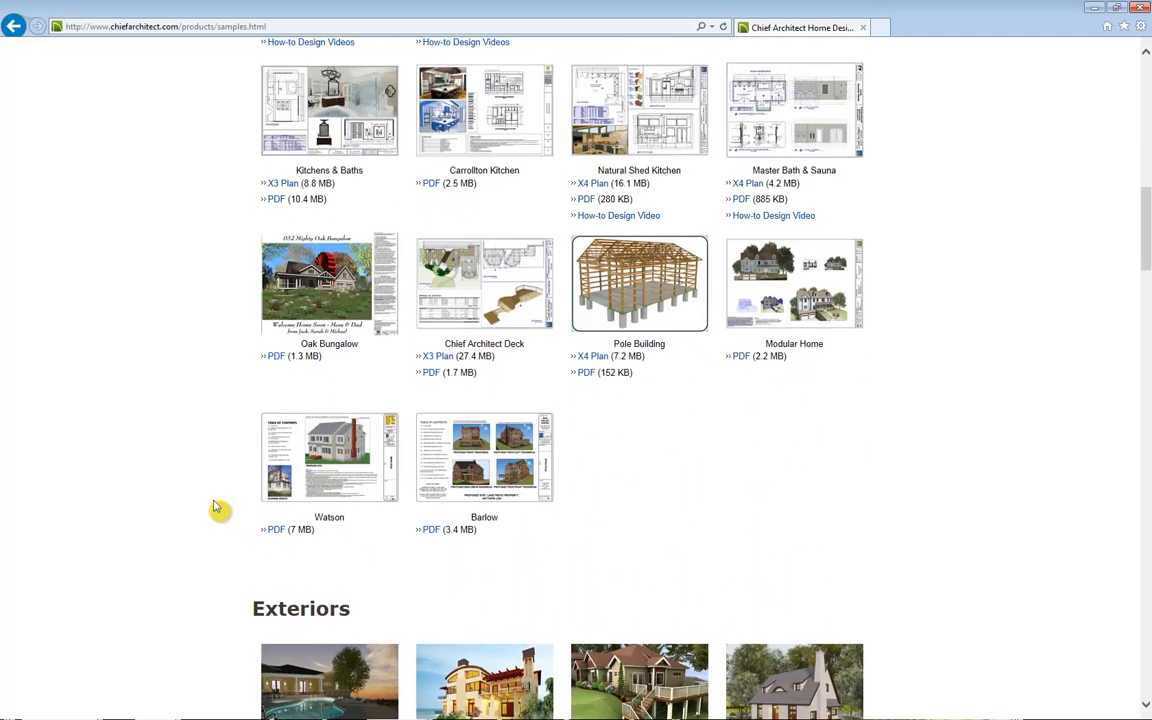
{"action": "scroll", "coordinate": [216, 508], "scroll_direction": "down", "scroll_amount": 8}
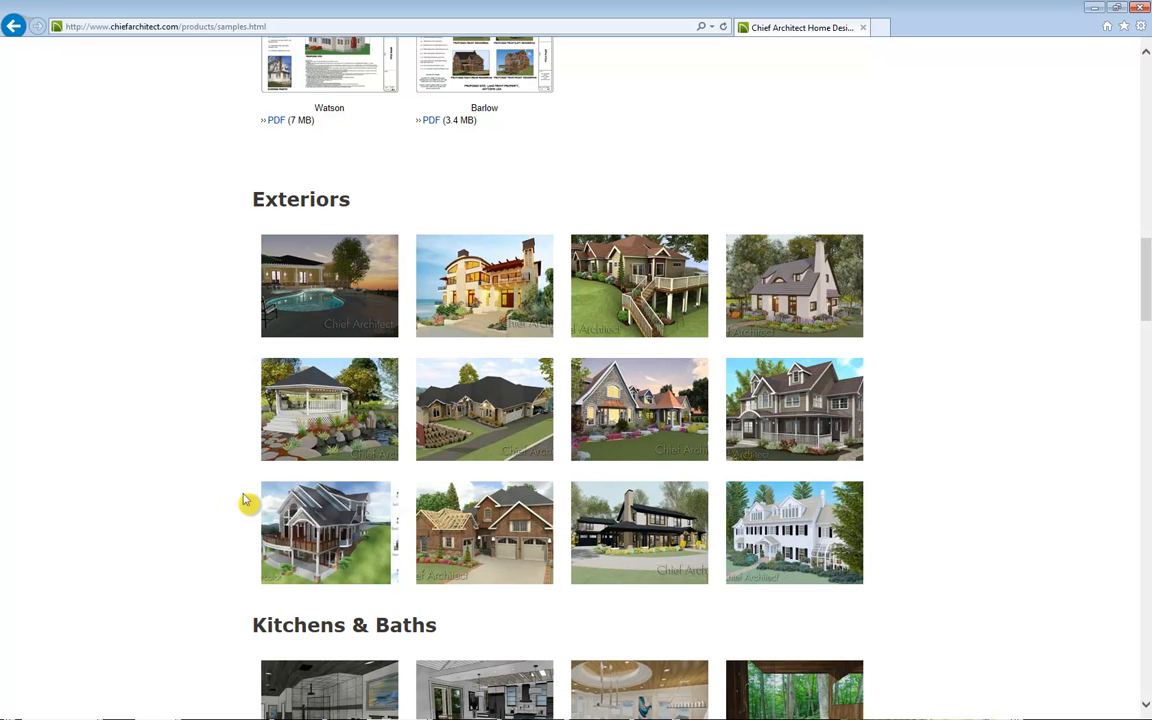
{"action": "scroll", "coordinate": [246, 500], "scroll_direction": "down", "scroll_amount": 8}
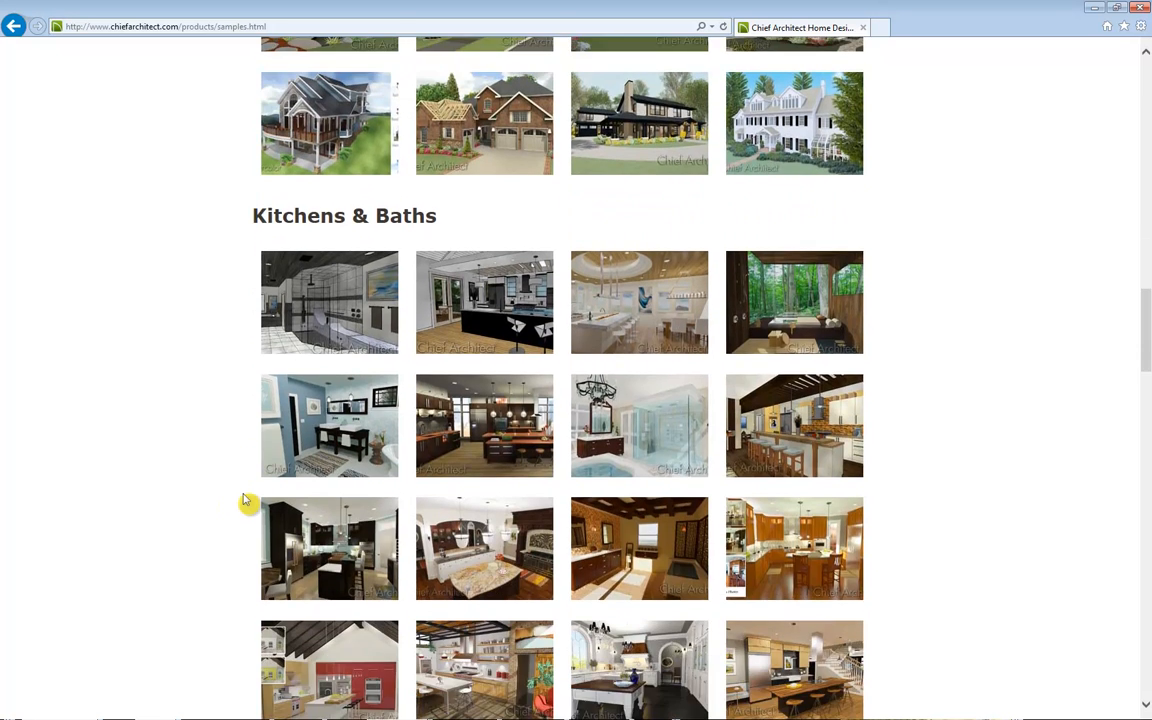
{"action": "left_click", "coordinate": [343, 292]}
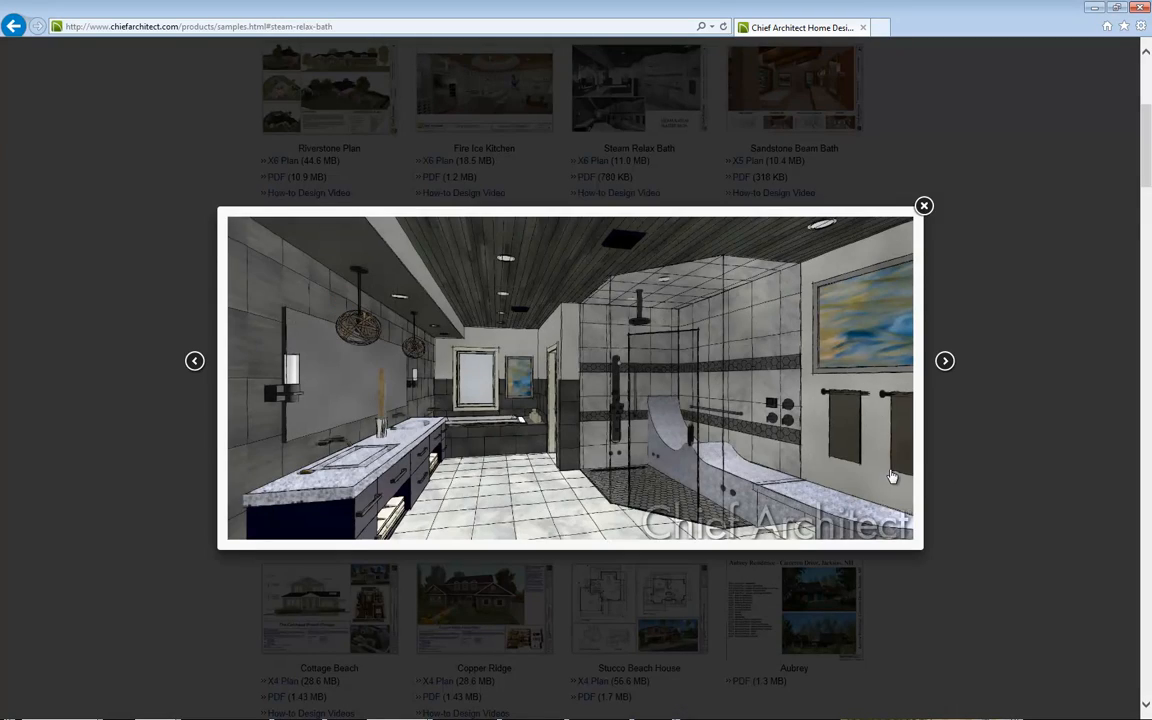
{"action": "left_click", "coordinate": [923, 207]}
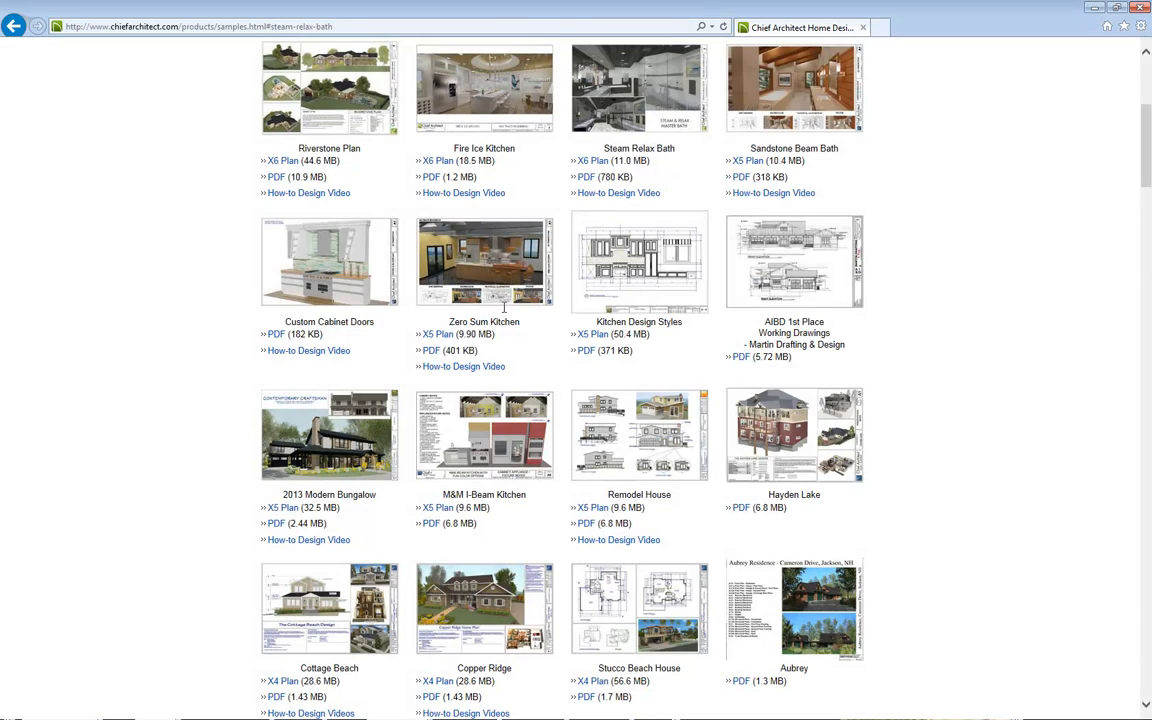